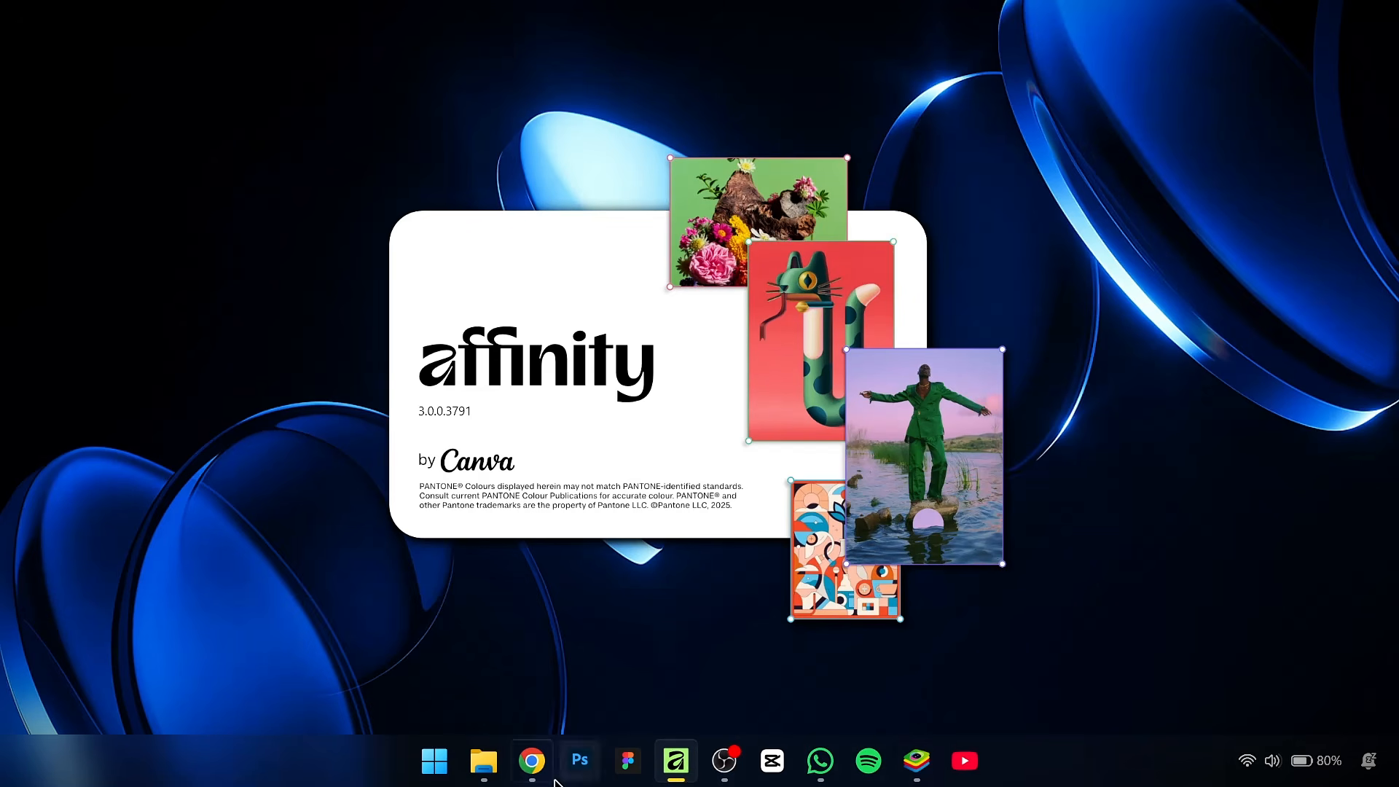
- Switch to Chrome and open the Affinity download page, affinity.studio/download, in a new tab
left_click(532, 761)
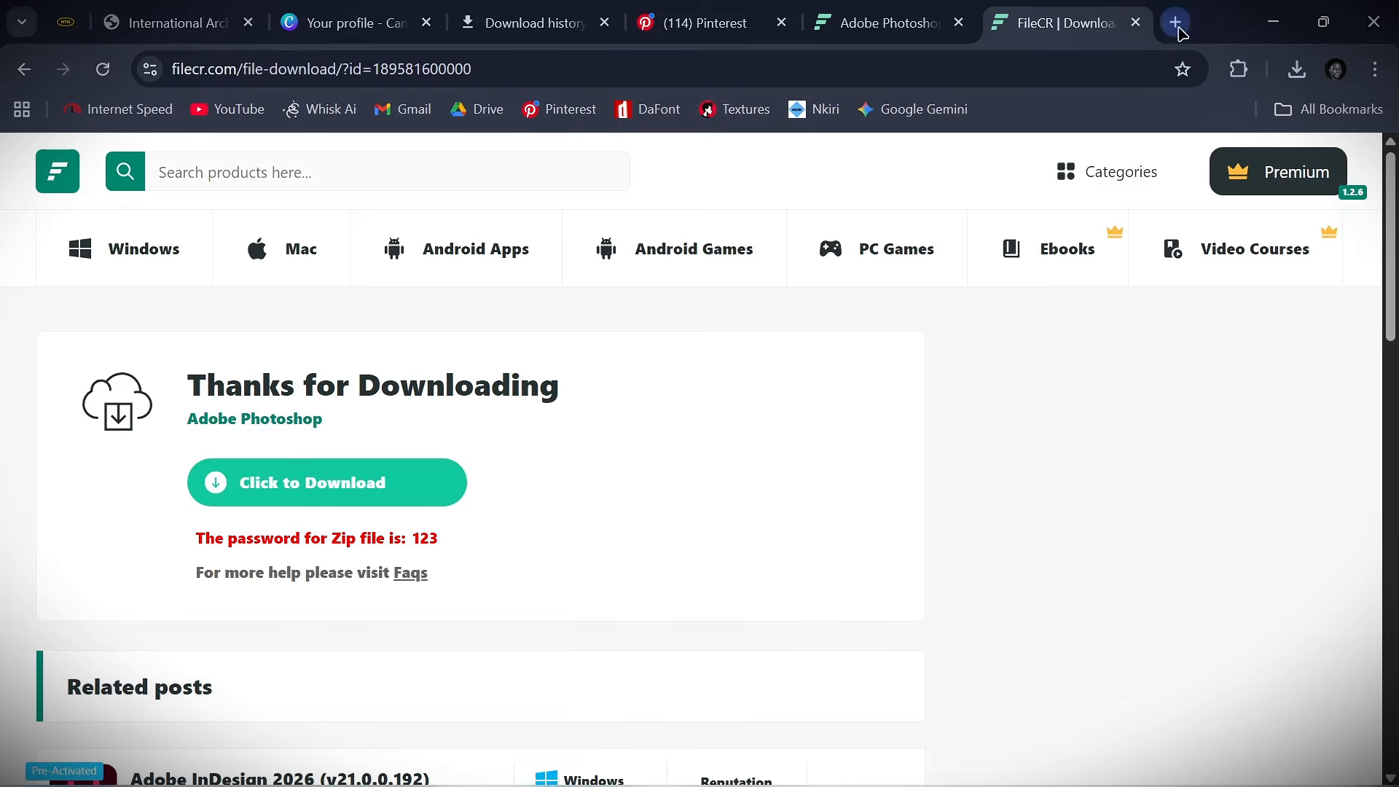
left_click(1177, 23)
type("AFFINITY DO")
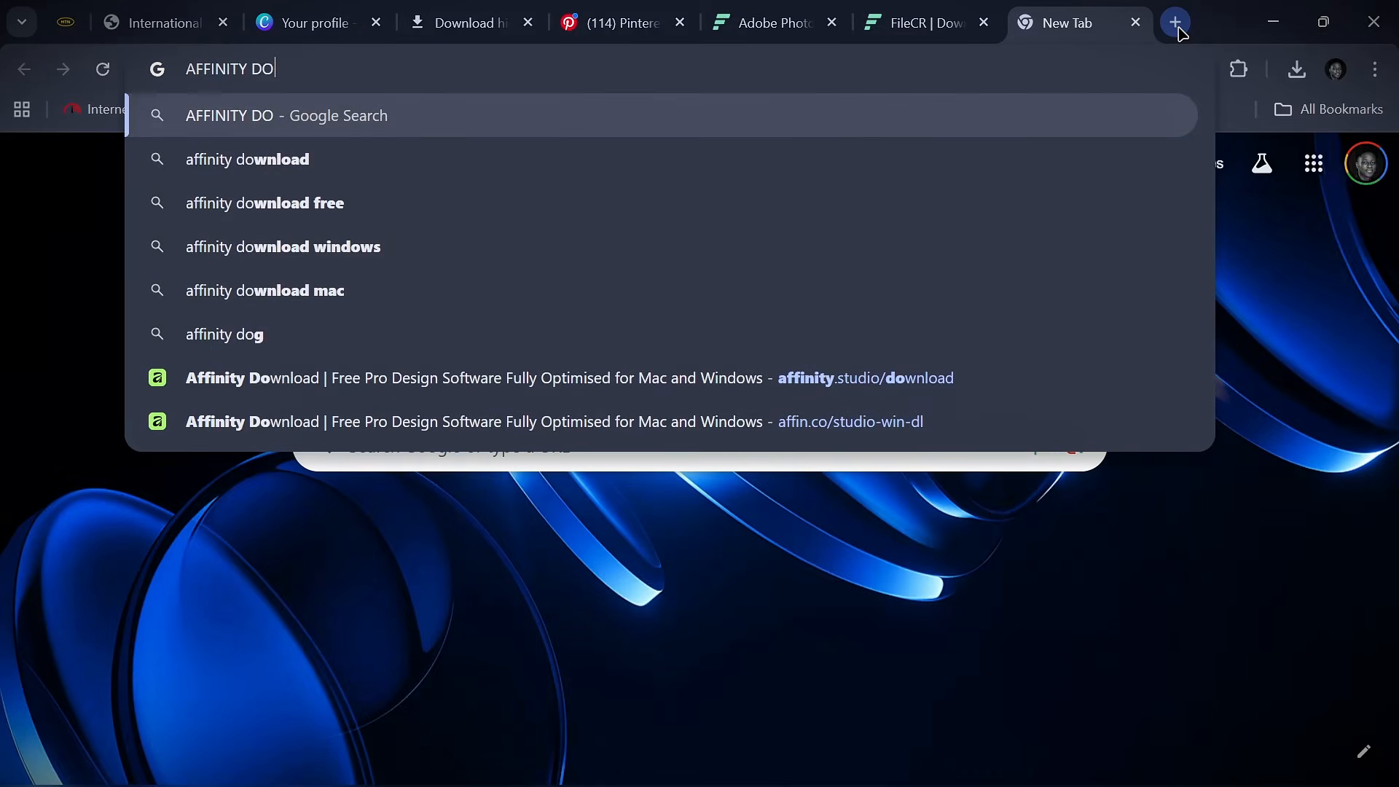
left_click(678, 394)
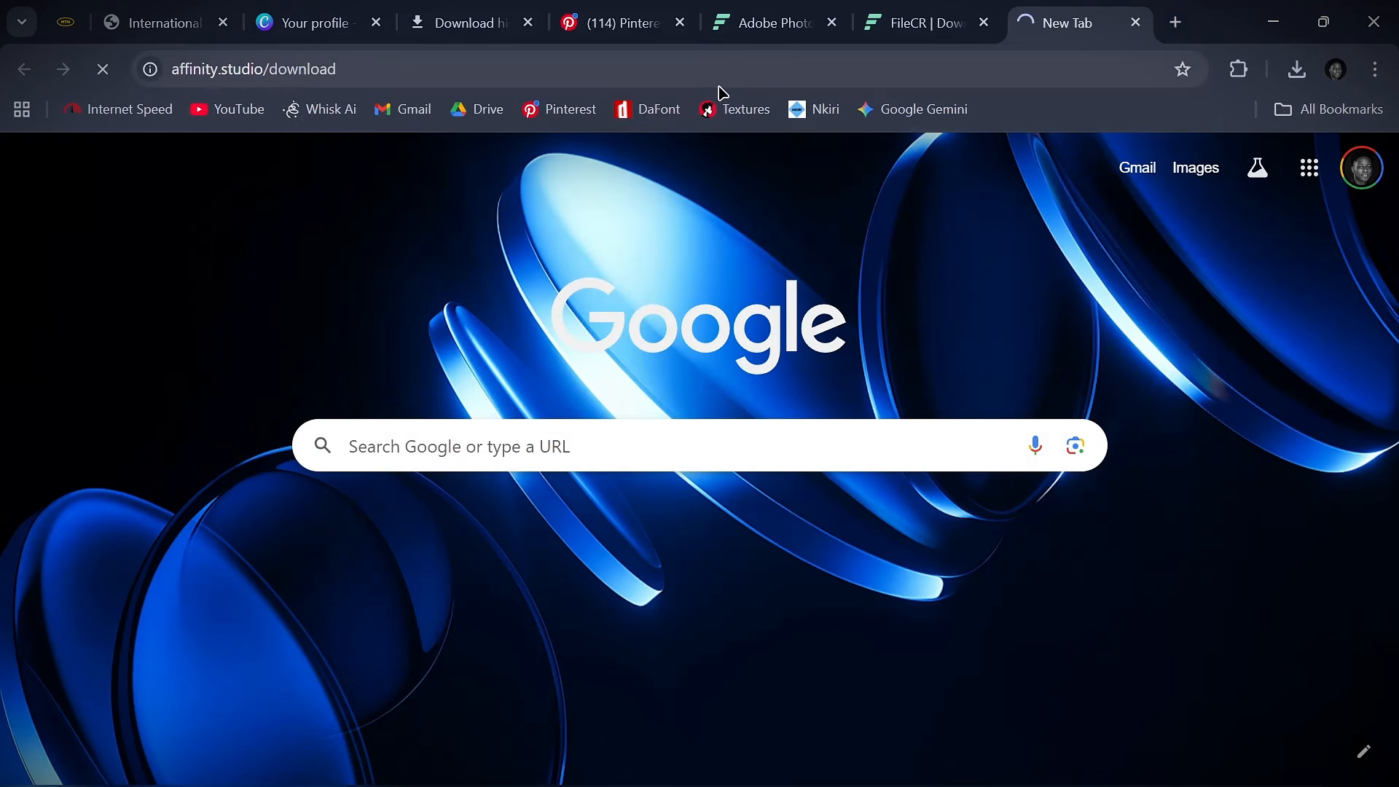
- Examine the macOS and Windows download options on the Affinity page, including the list of Windows installer types
scroll(705, 193, "down", 1)
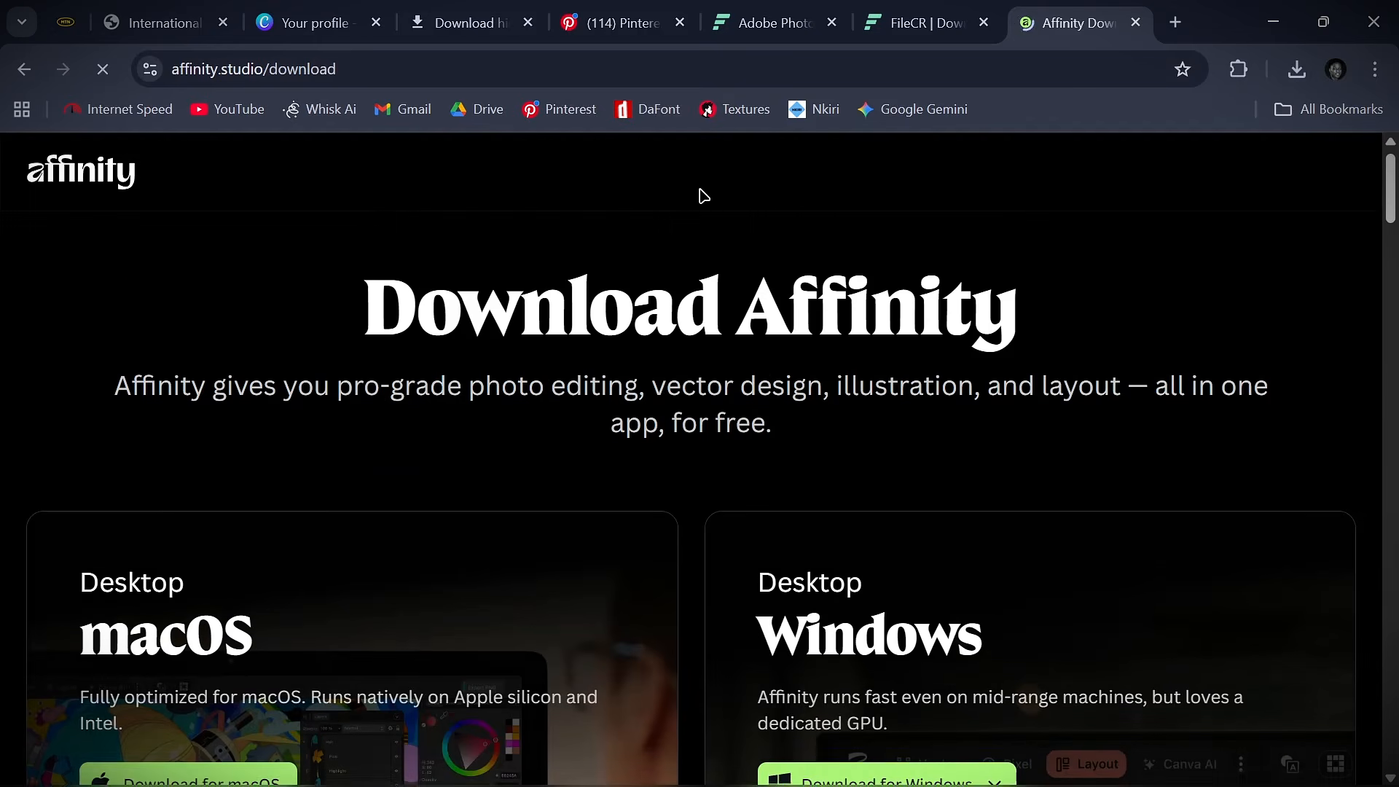
scroll(555, 283, "up", 1)
scroll(191, 539, "down", 1)
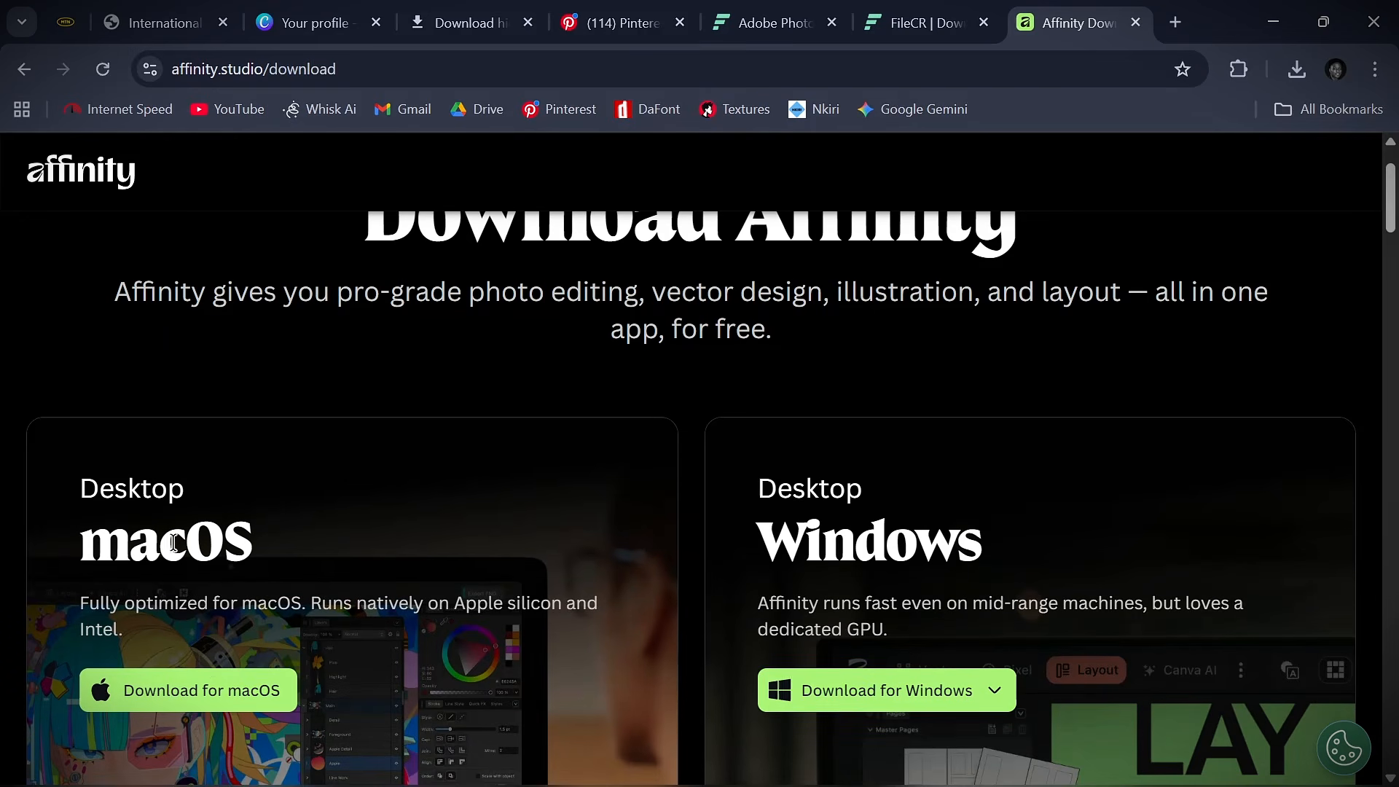
scroll(205, 682, "down", 2)
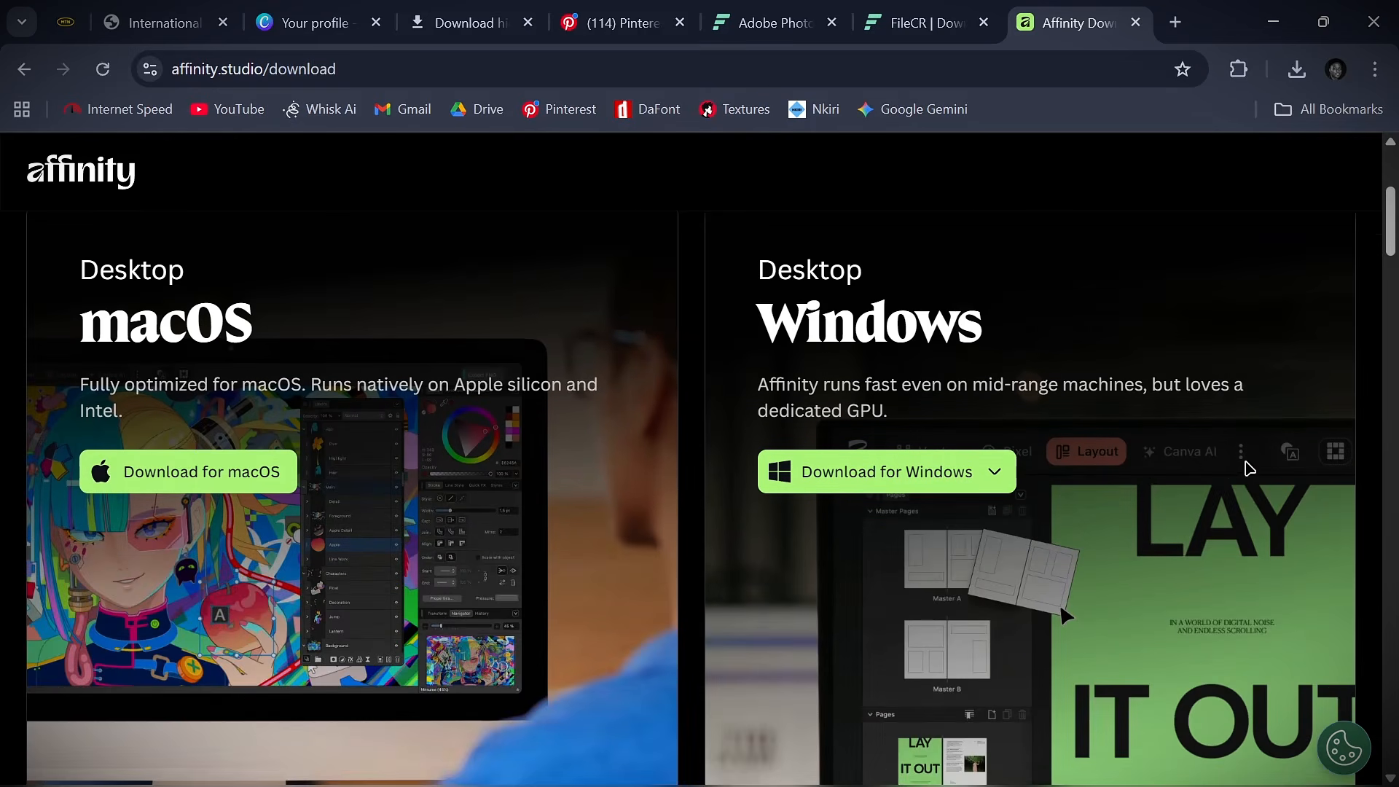
left_click(993, 472)
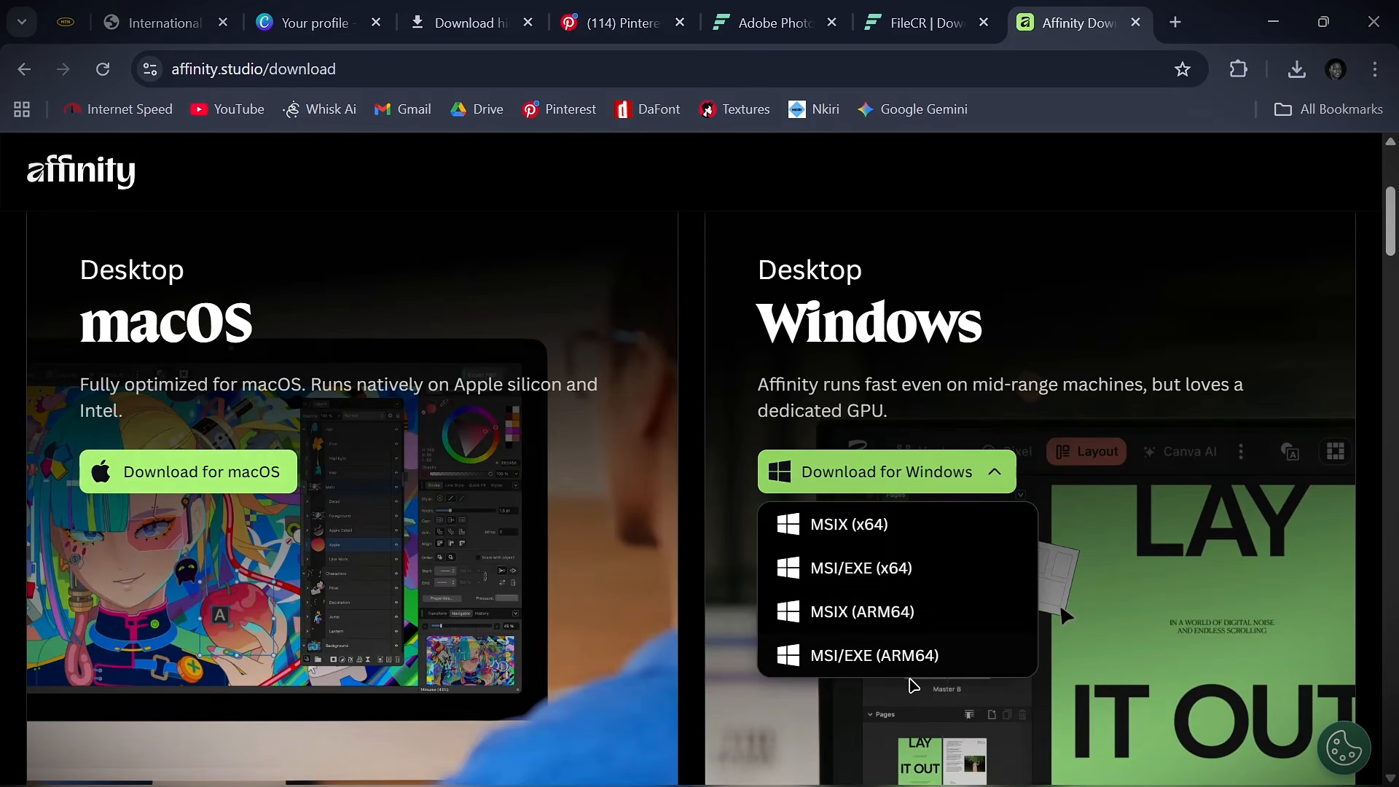
left_click(697, 554)
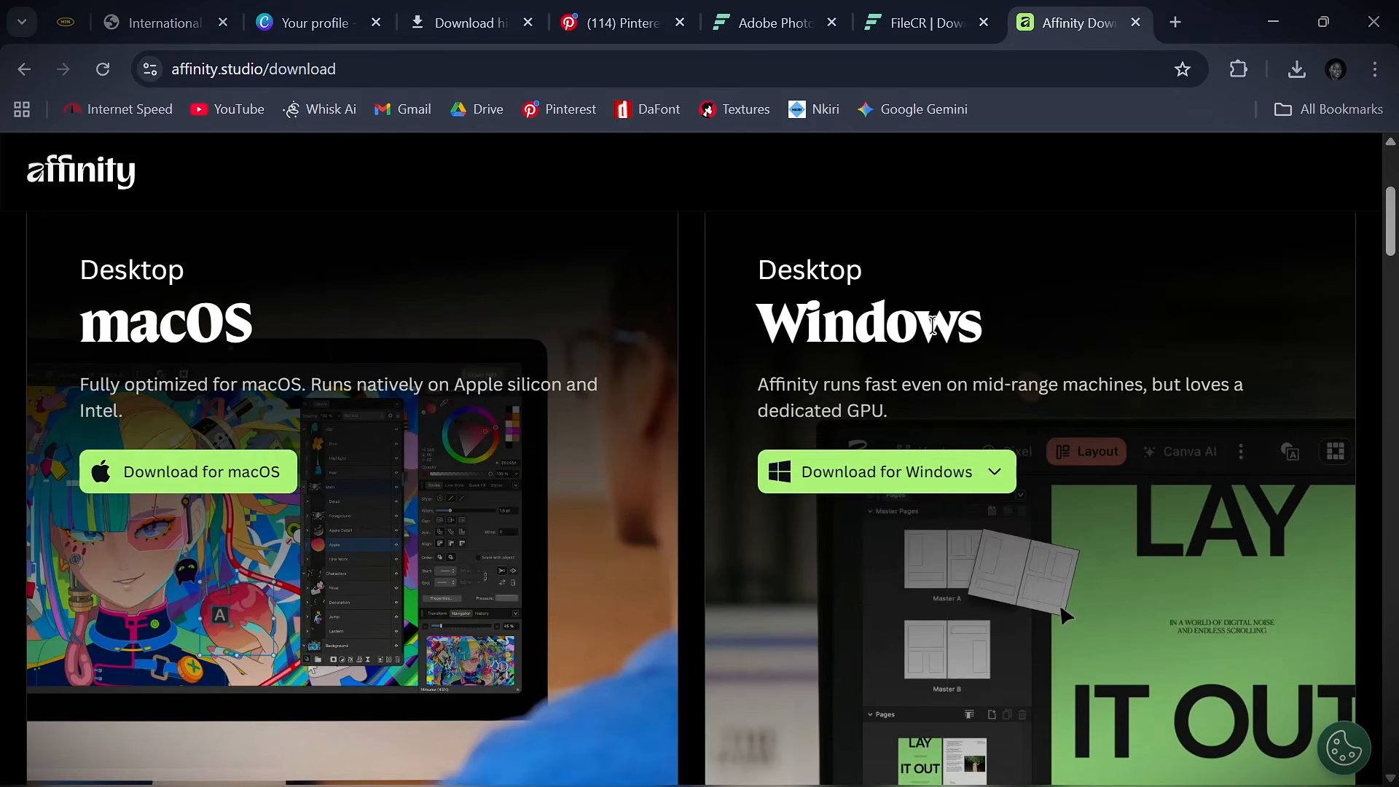
scroll(926, 466, "down", 6)
scroll(925, 466, "down", 12)
scroll(359, 516, "up", 10)
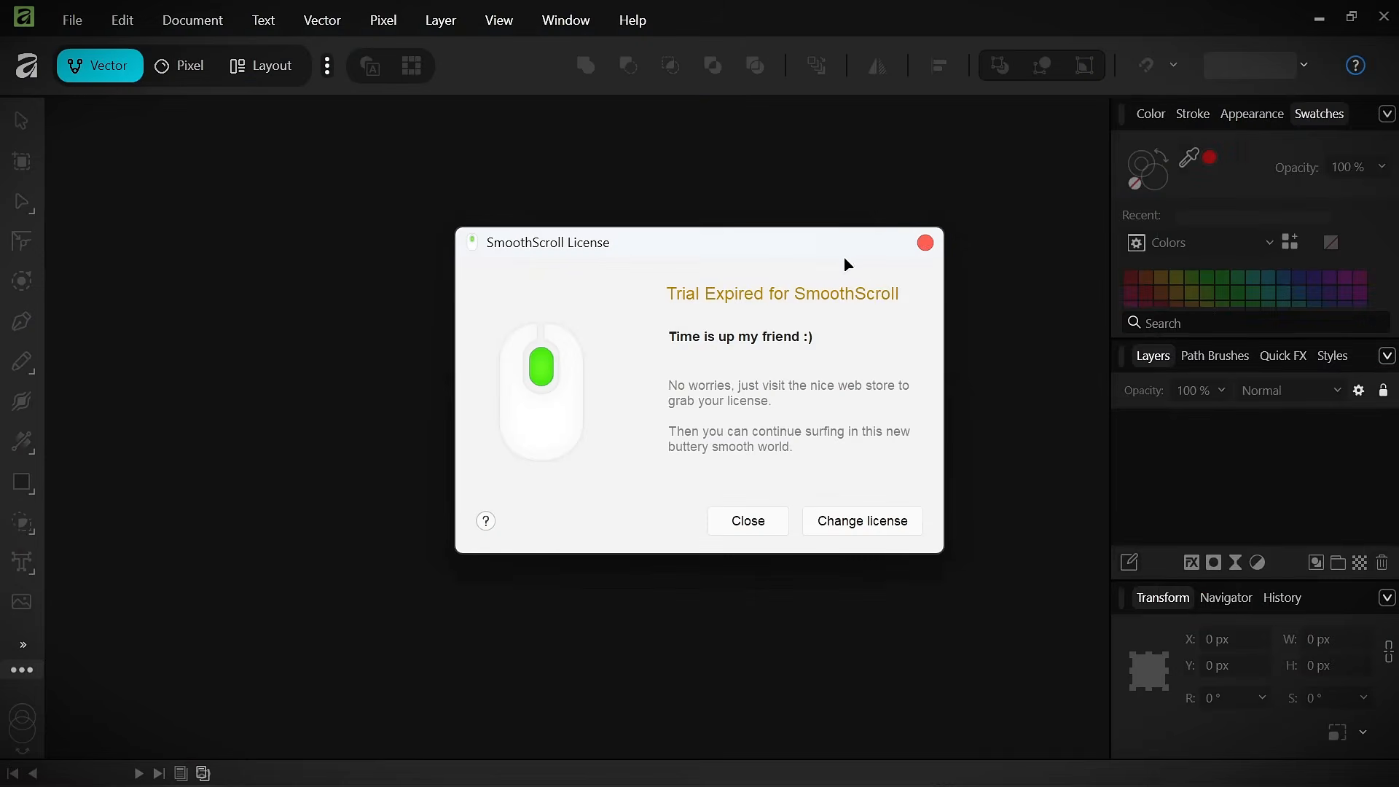
- In Affinity, dismiss the SmoothScroll licence and new version notices, and shift the Welcome window slightly
left_click(926, 243)
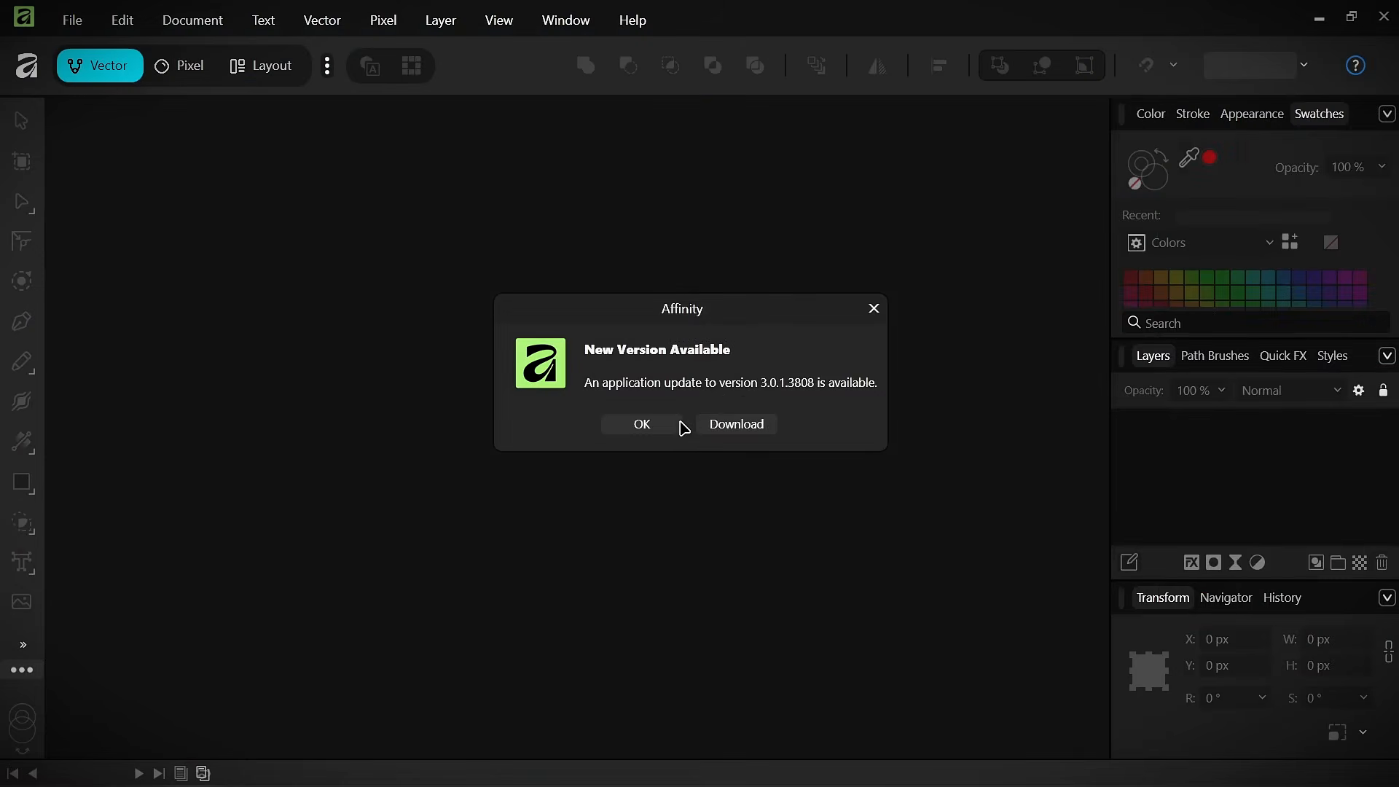
left_click(681, 427)
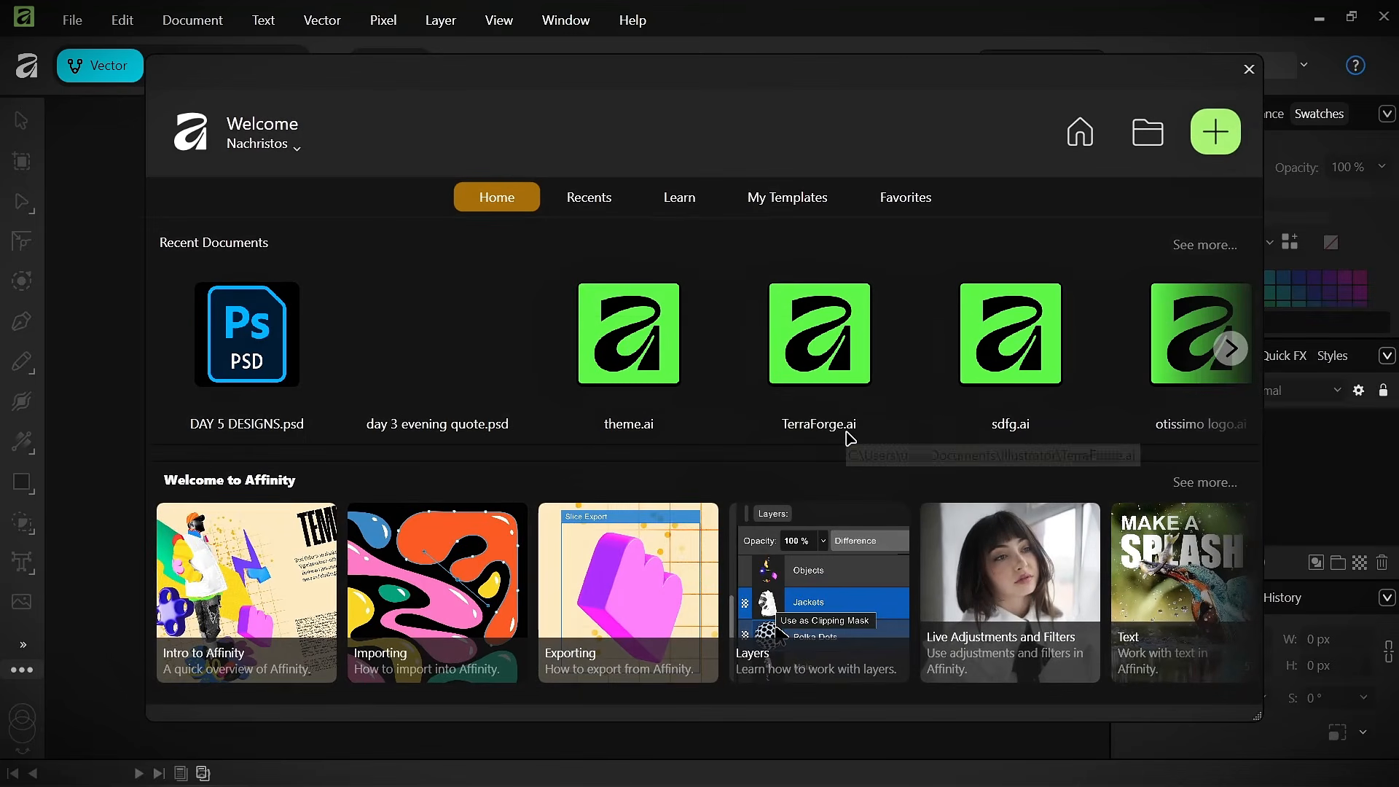
mouse_move(943, 81)
left_mouse_down()
mouse_move(925, 87)
mouse_move(1094, 55)
mouse_move(970, 76)
left_mouse_up()
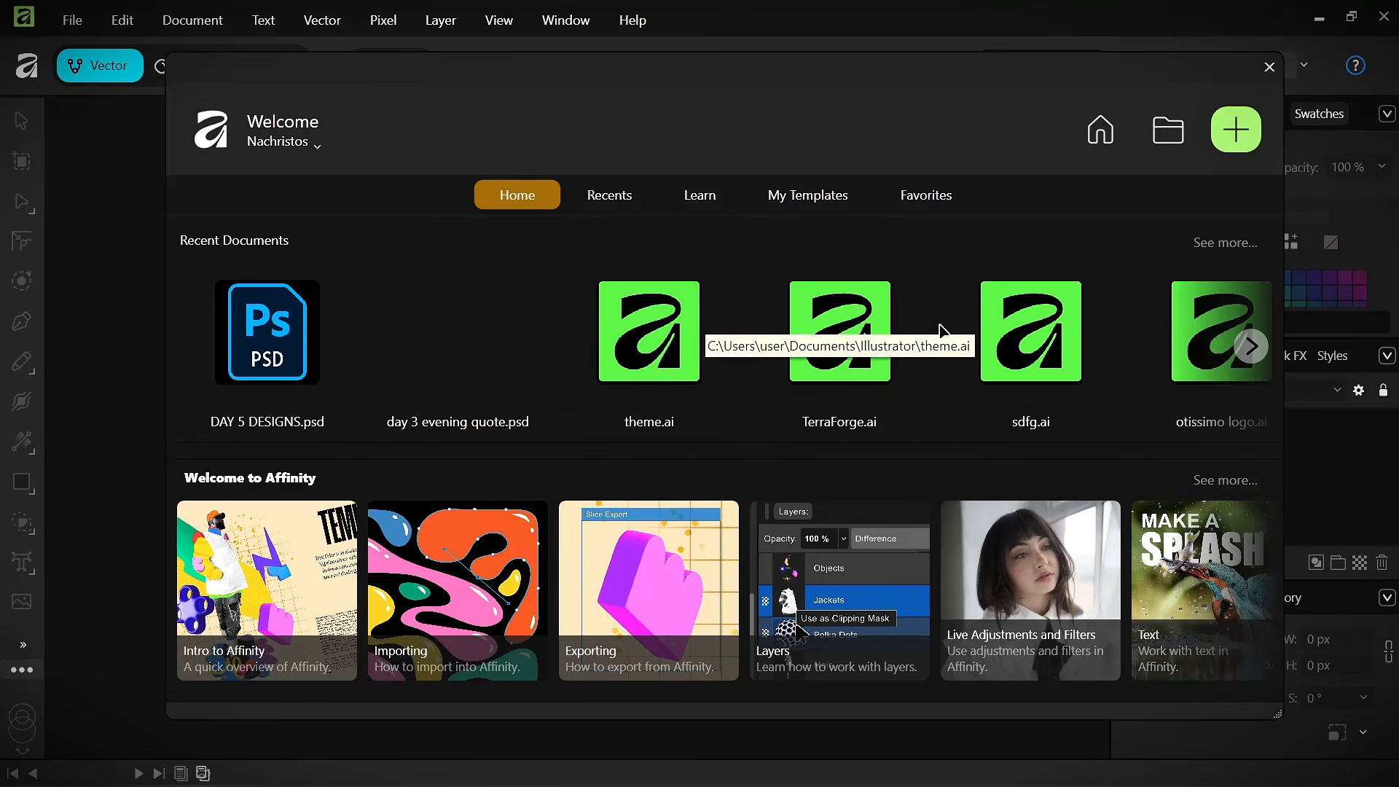
- Browse further along the recent documents and open the Intro to Affinity tutorial
left_click(1251, 346)
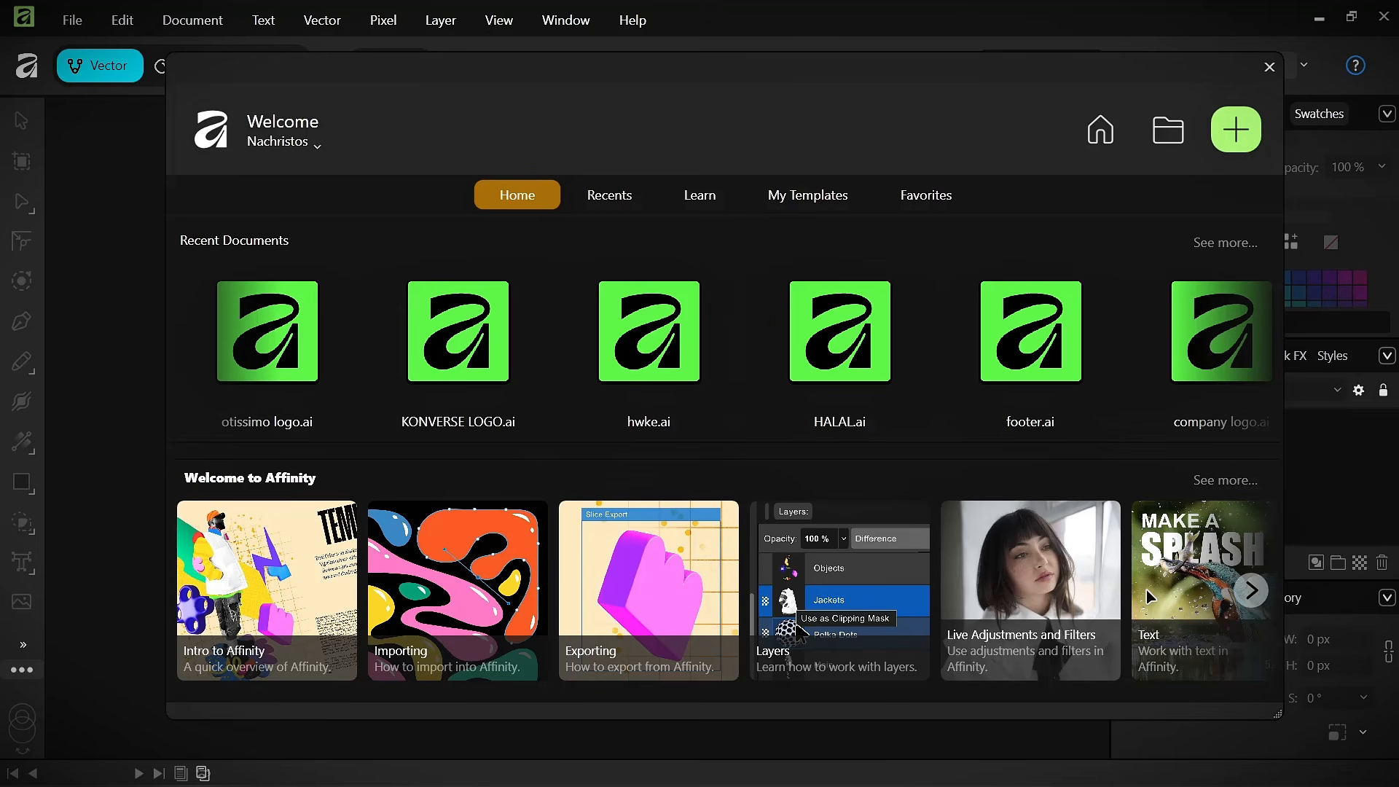
left_click(325, 578)
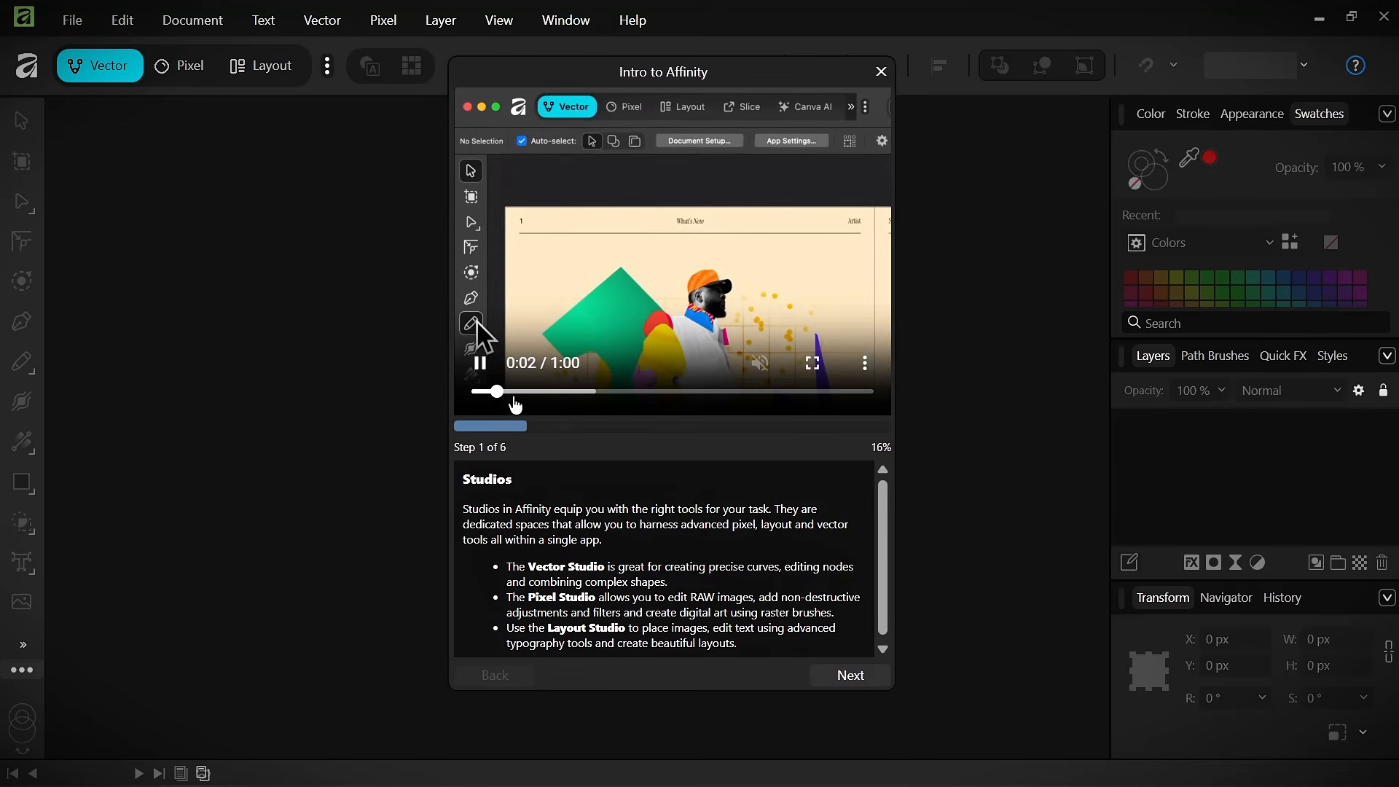
key("XF86AudioLowerVolume")
key("XF86AudioRaiseVolume")
key("XF86AudioRaiseVolume")
key("XF86AudioRaiseVolume")
key("XF86AudioRaiseVolume")
key("XF86AudioRaiseVolume")
key("XF86AudioRaiseVolume")
key("XF86AudioRaiseVolume")
key("XF86AudioRaiseVolume")
key("XF86AudioRaiseVolume")
key("XF86AudioRaiseVolume")
key("XF86AudioRaiseVolume")
key("XF86AudioRaiseVolume")
key("XF86AudioRaiseVolume")
key("XF86AudioRaiseVolume")
key("XF86AudioRaiseVolume")
key("XF86AudioRaiseVolume")
key("XF86AudioRaiseVolume")
key("XF86AudioRaiseVolume")
key("XF86AudioRaiseVolume")
key("XF86AudioRaiseVolume")
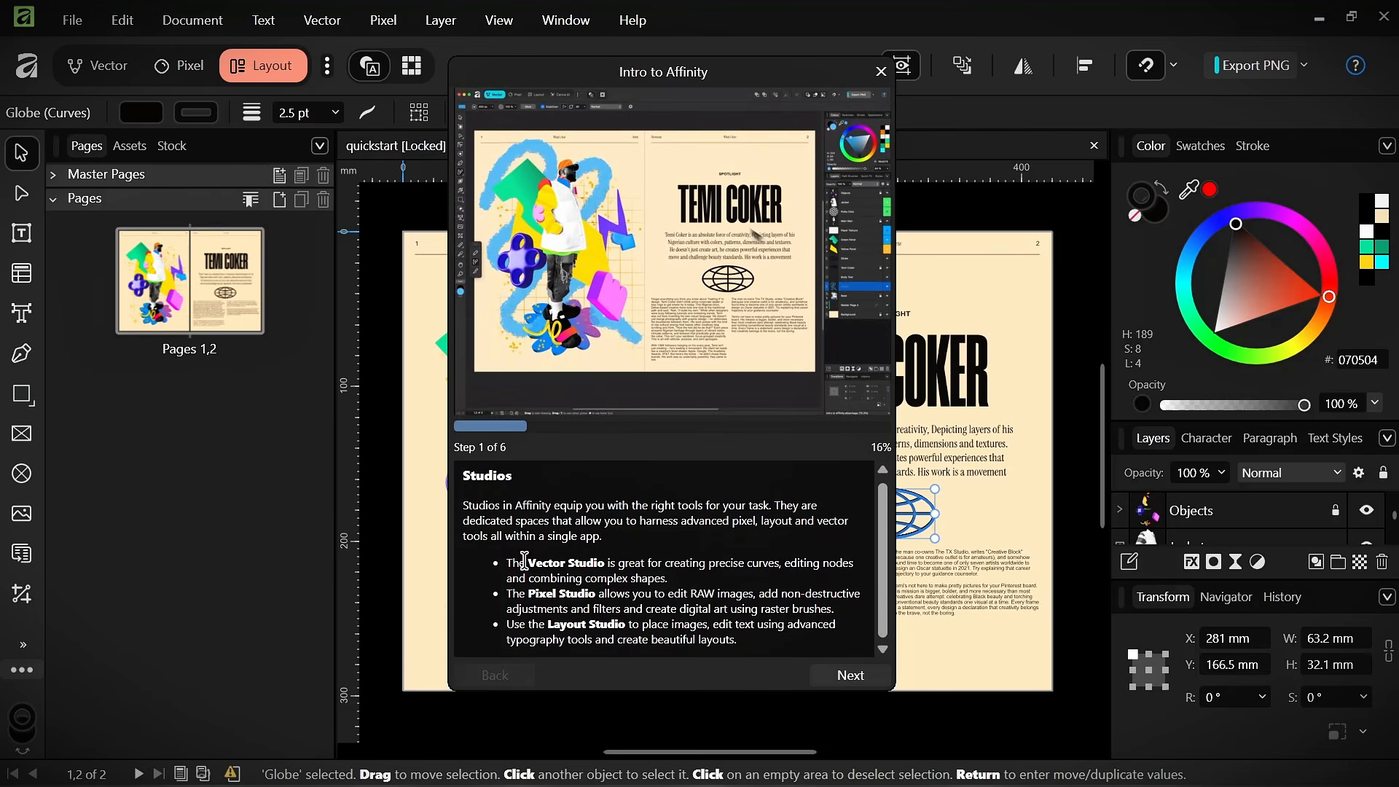
- Read the Vector, Pixel and Layout Studio descriptions in the Intro to Affinity tutorial, and close the tutorial window
left_click_drag(528, 562, 604, 563)
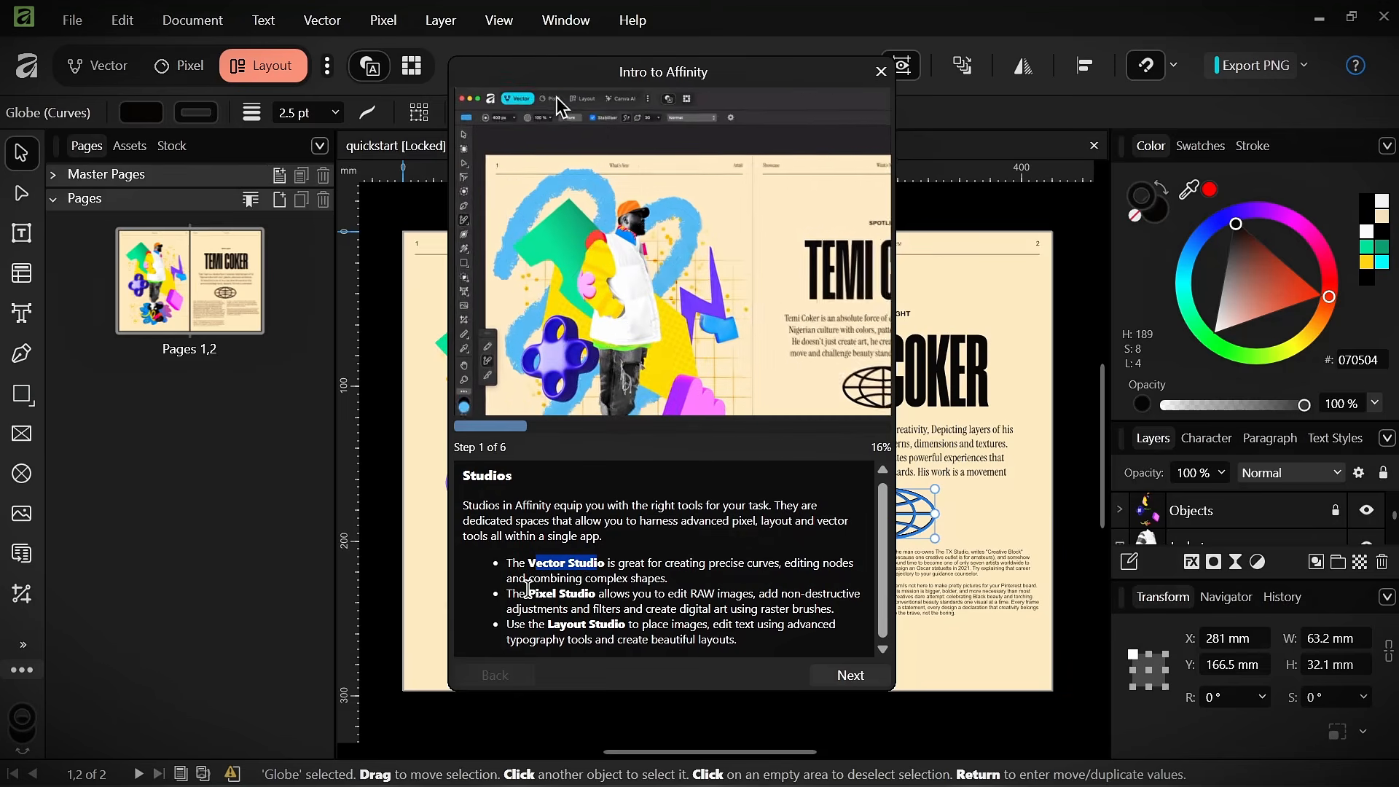
left_click_drag(528, 592, 626, 625)
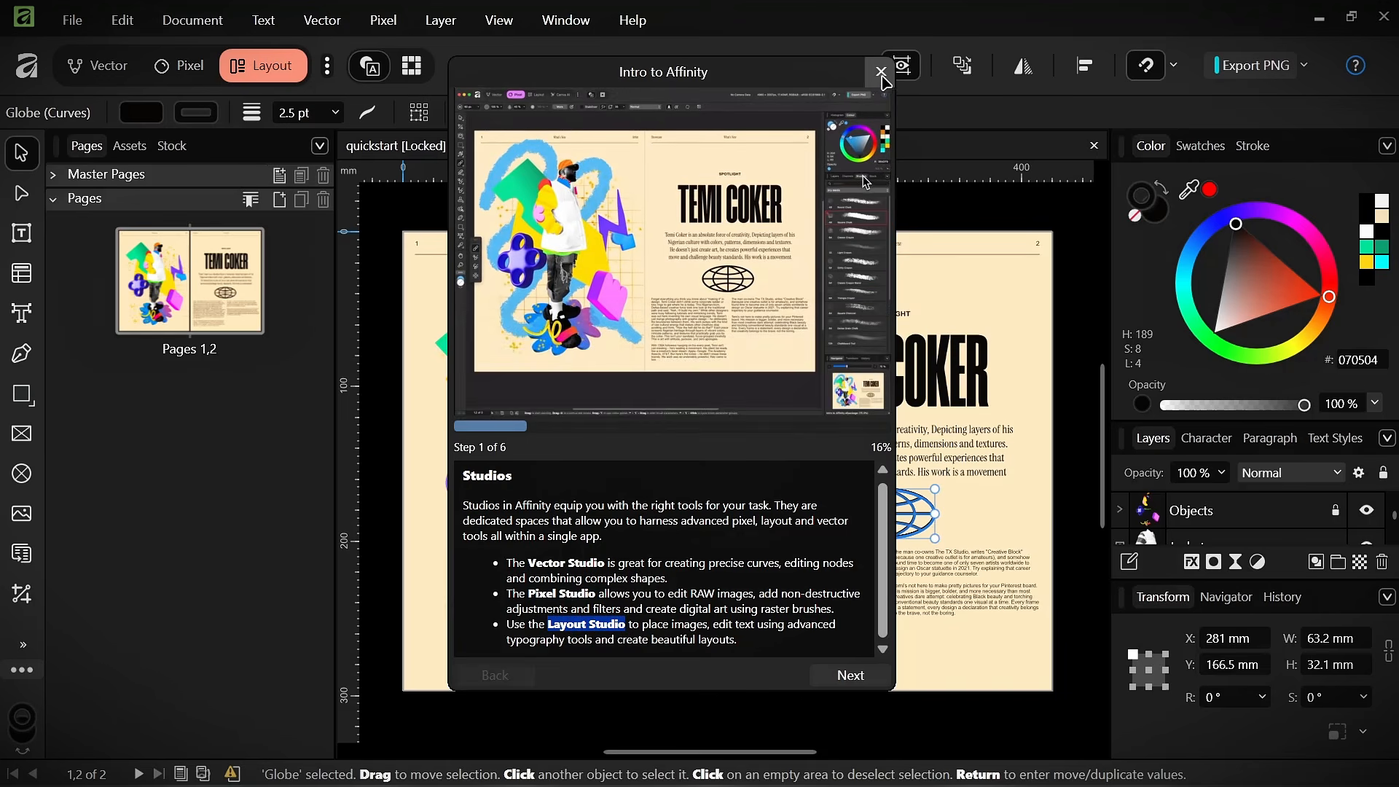
left_click(881, 70)
scroll(437, 379, "down", 2)
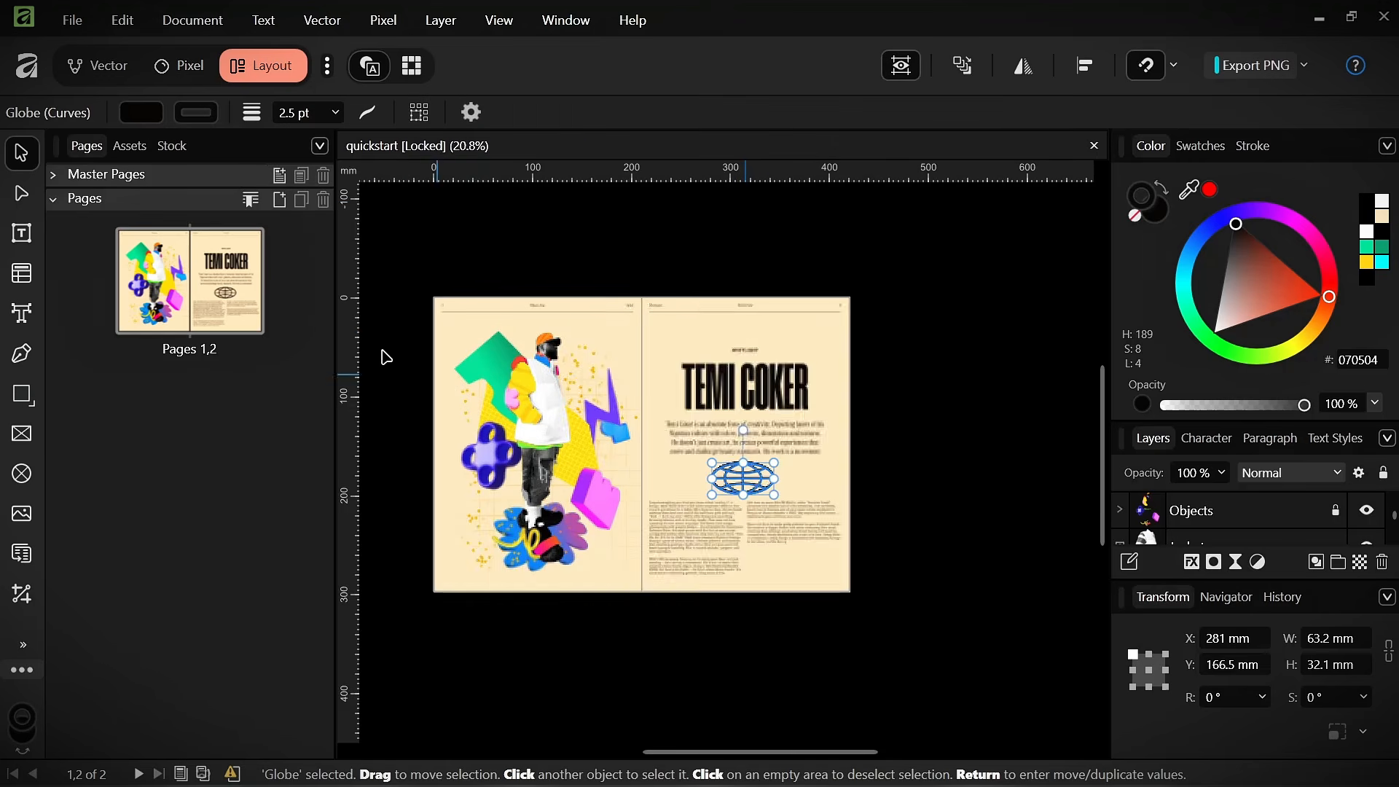
- Reopen the Welcome window and look through the full list of recent documents
left_click(26, 66)
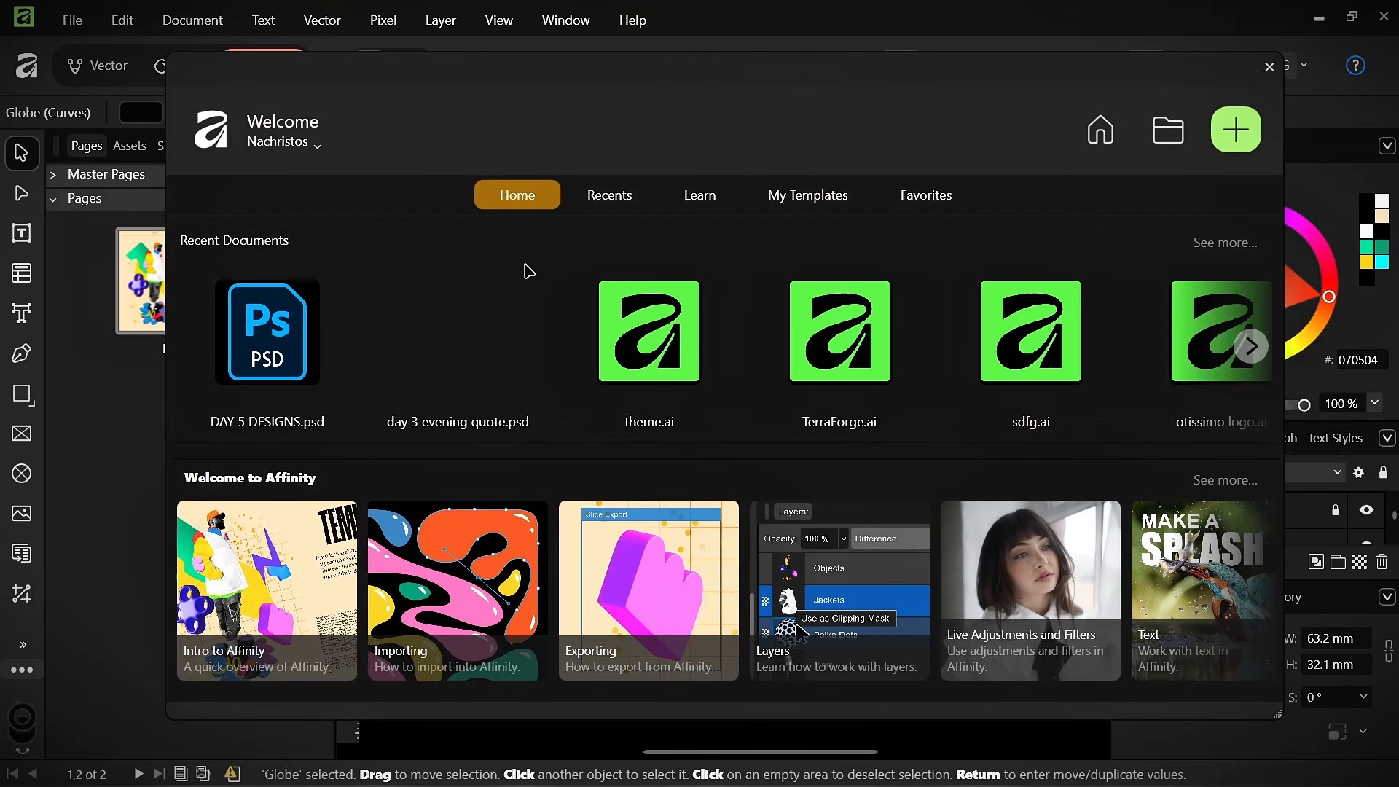
left_click(594, 197)
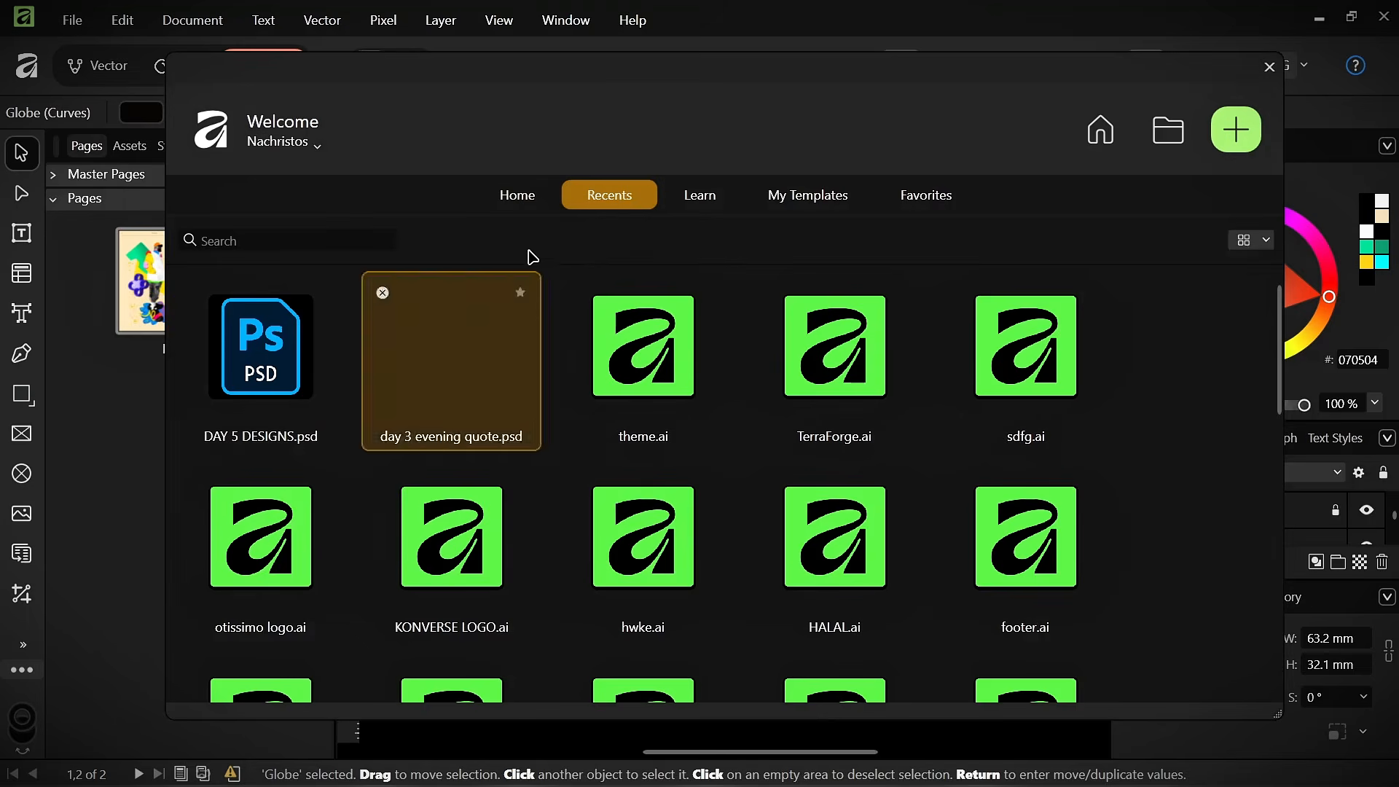
scroll(985, 576, "down", 3)
scroll(977, 579, "up", 3)
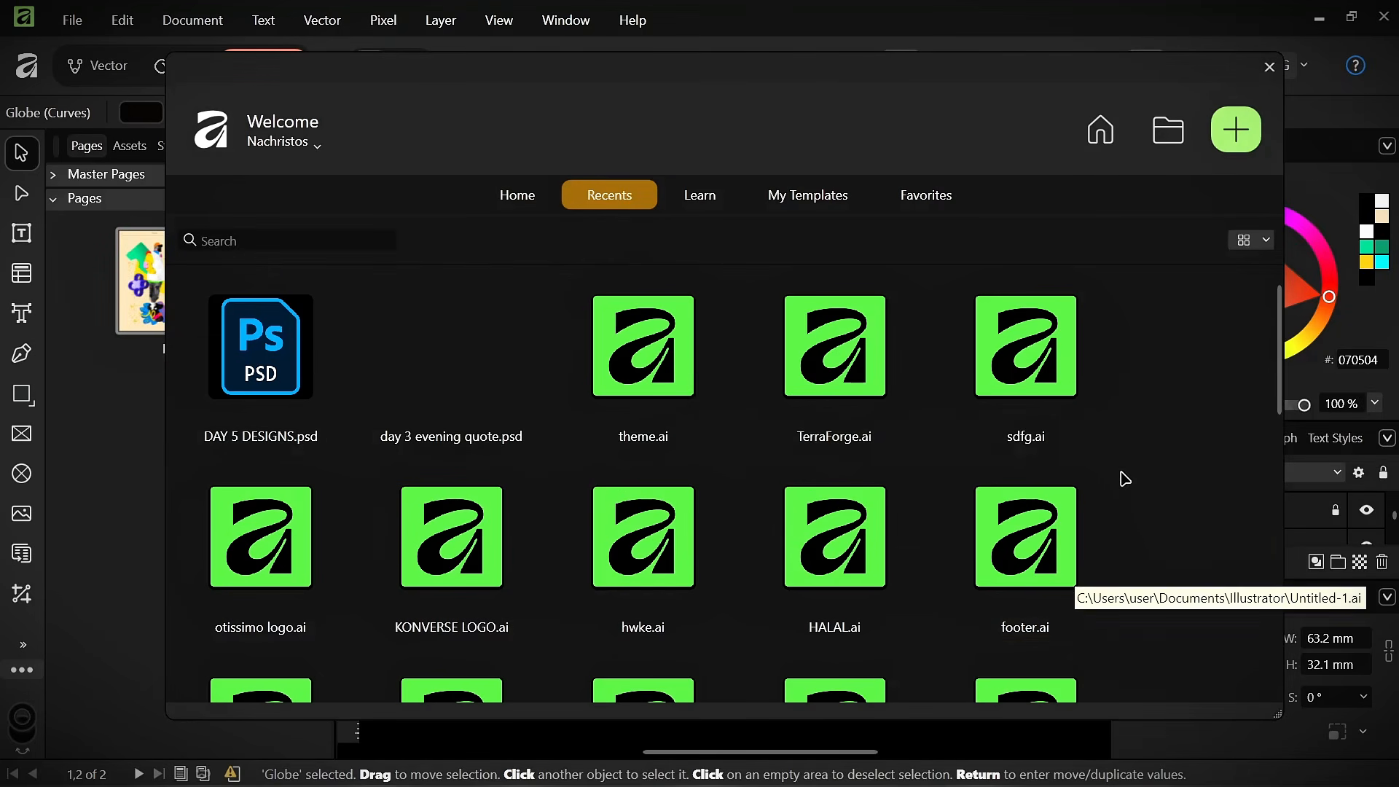
- Open the Vector Trace sample from the Learn tutorials and close the tutorial window covering the document
left_click(688, 197)
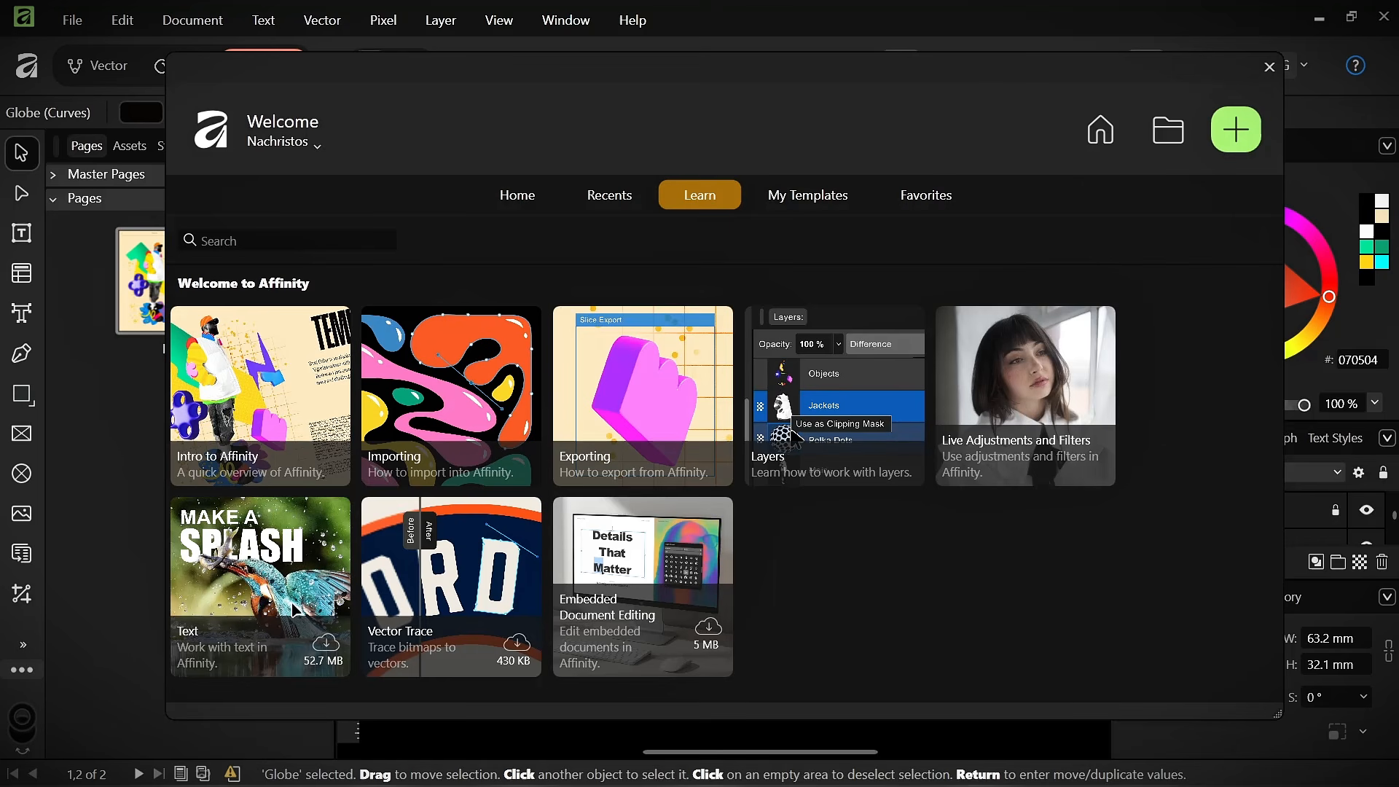
left_click(515, 645)
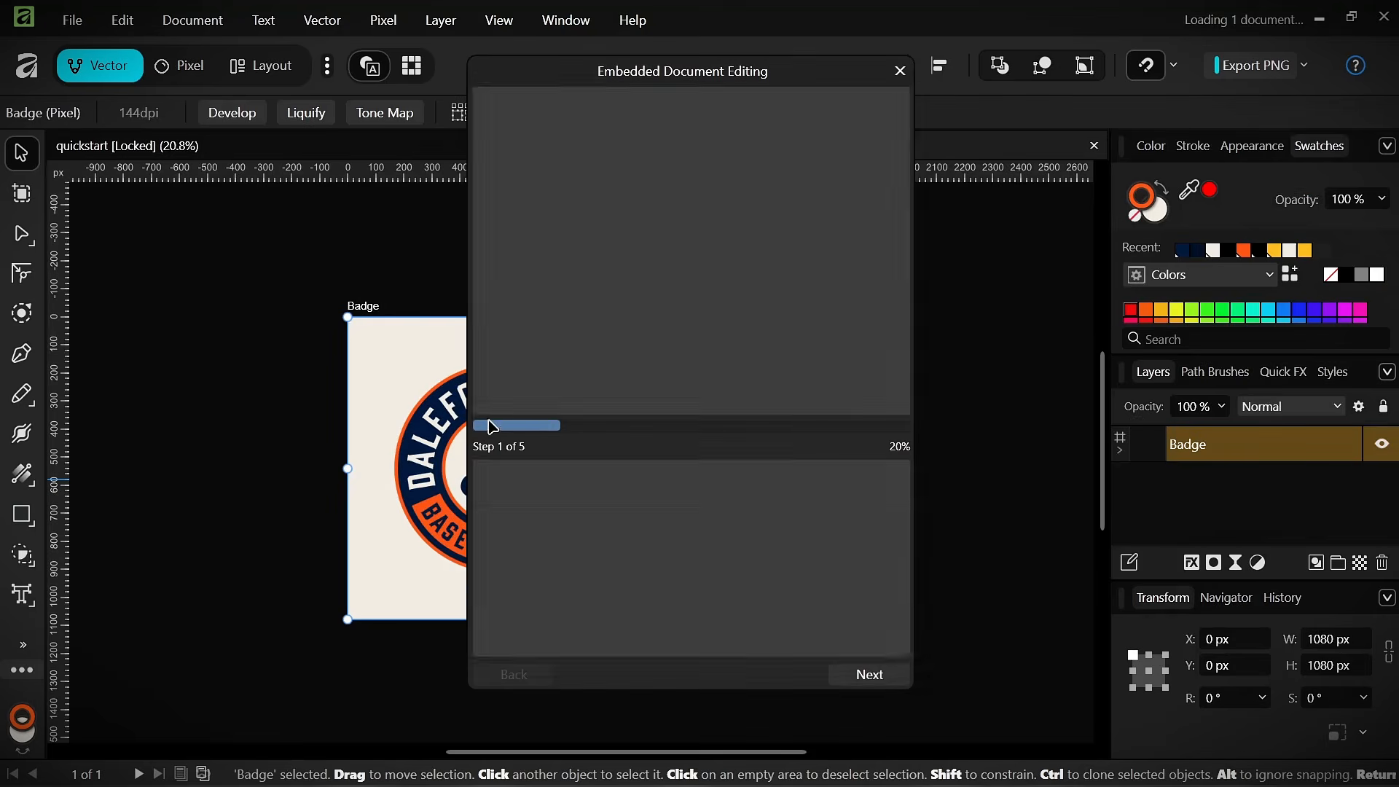
left_click(903, 79)
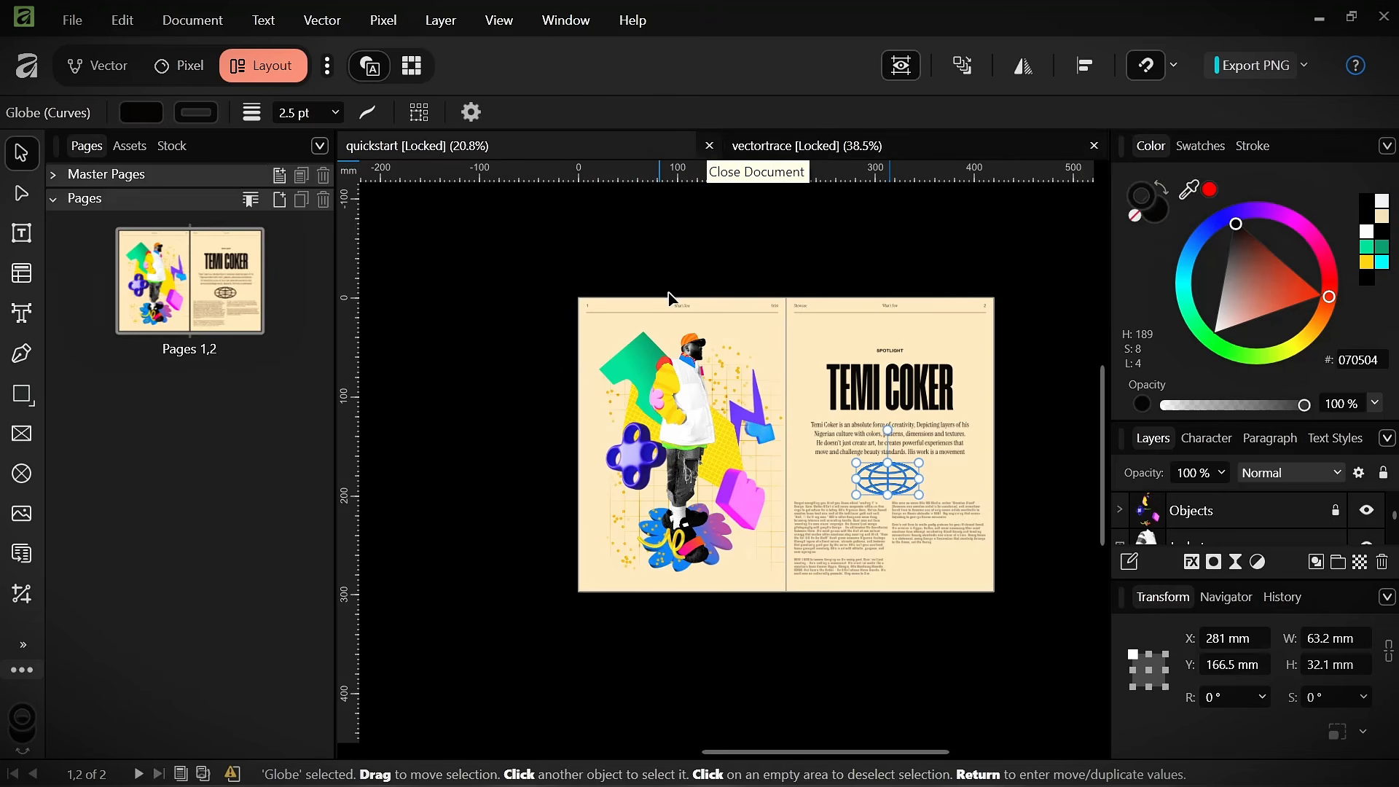
- Examine the edges of the badge's central letter D up close and the whole badge in the vectortrace document
scroll(260, 447, "up", 4)
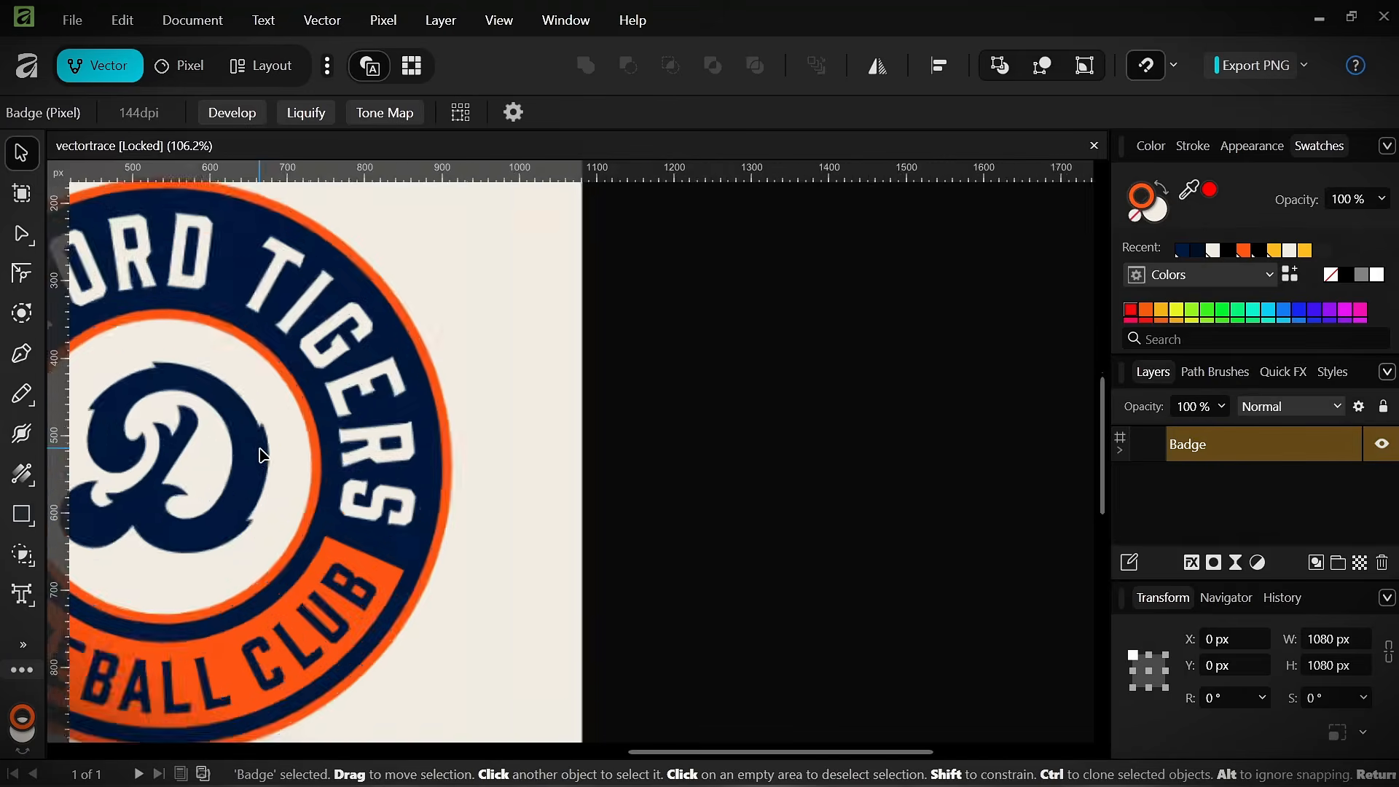
scroll(259, 447, "up", 1)
scroll(259, 447, "down", 2)
left_click_drag(259, 447, 553, 392)
scroll(506, 349, "up", 4)
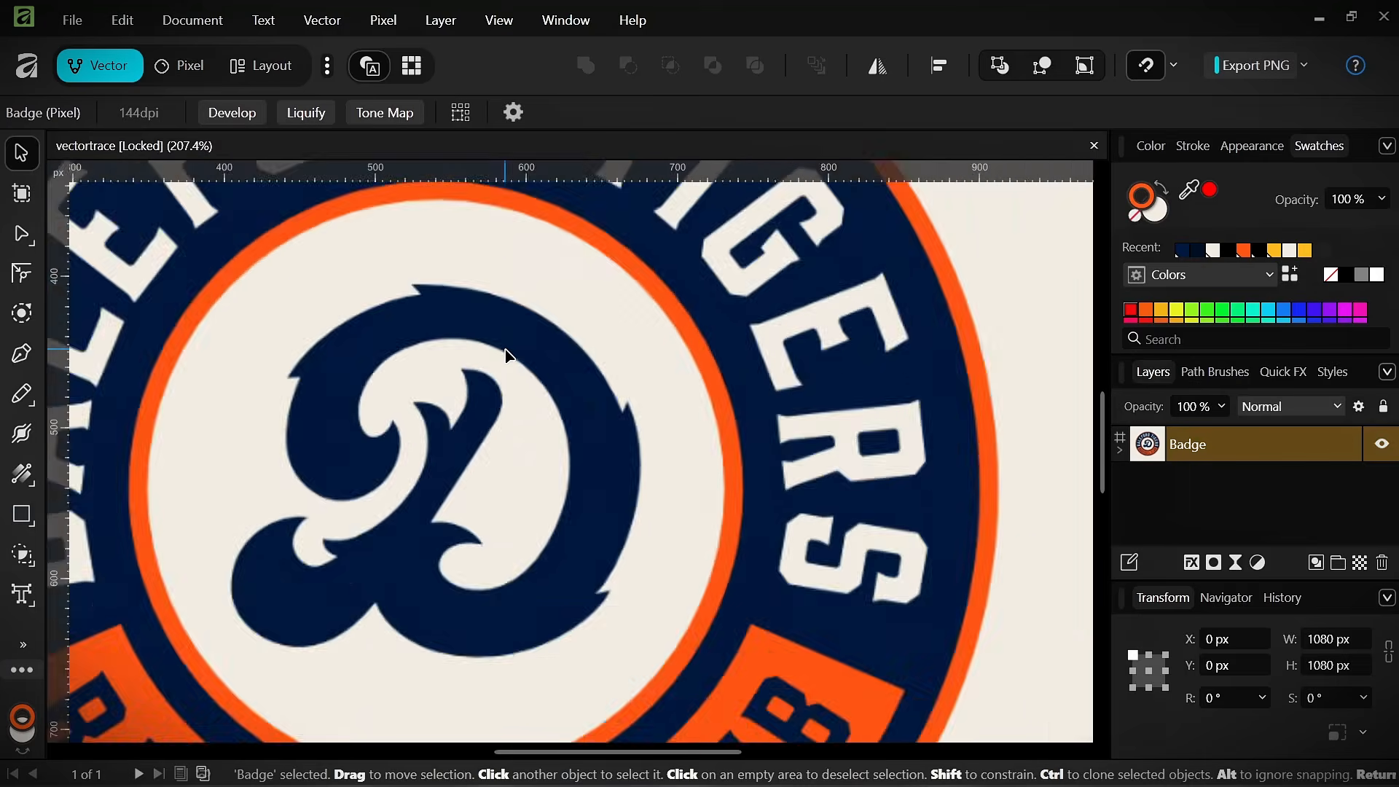
scroll(507, 355, "up", 5)
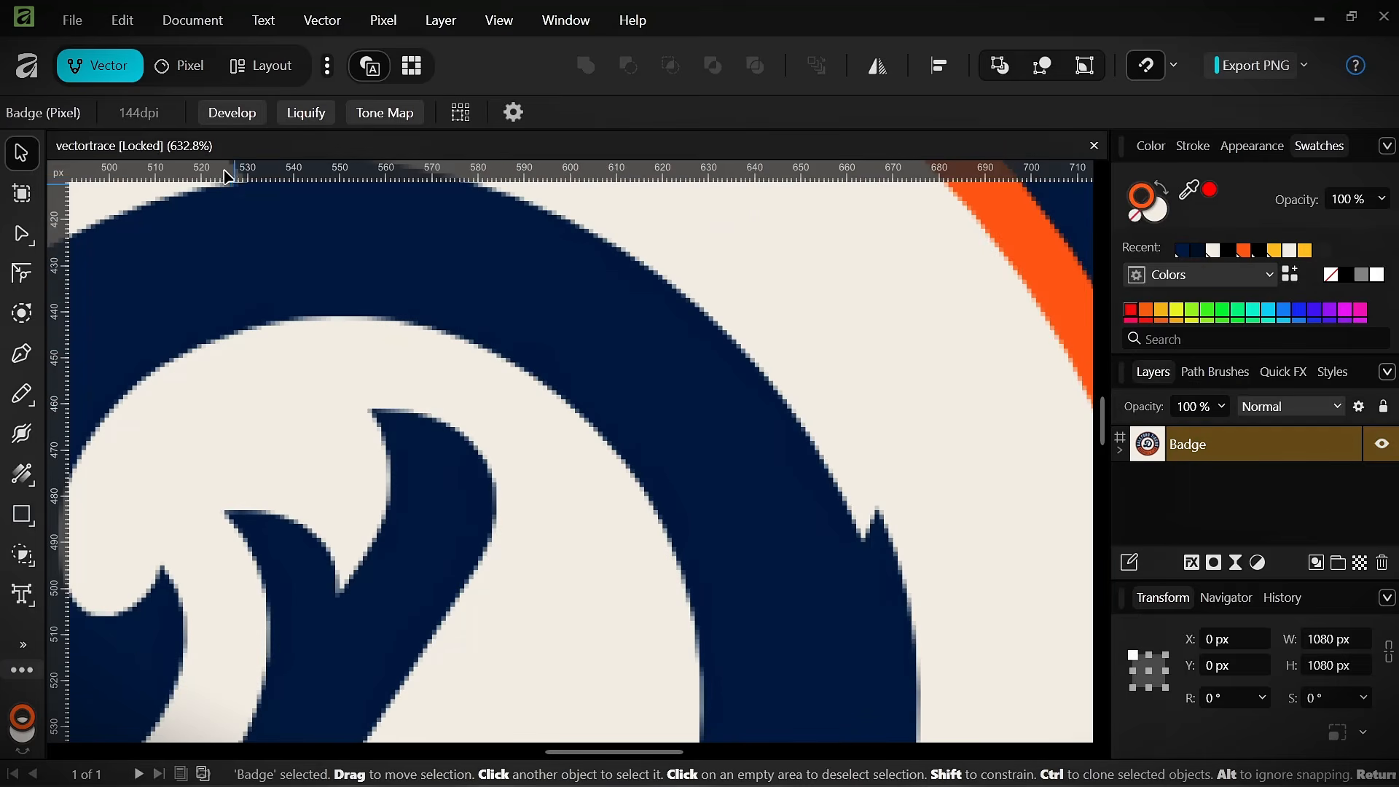
left_click(378, 62)
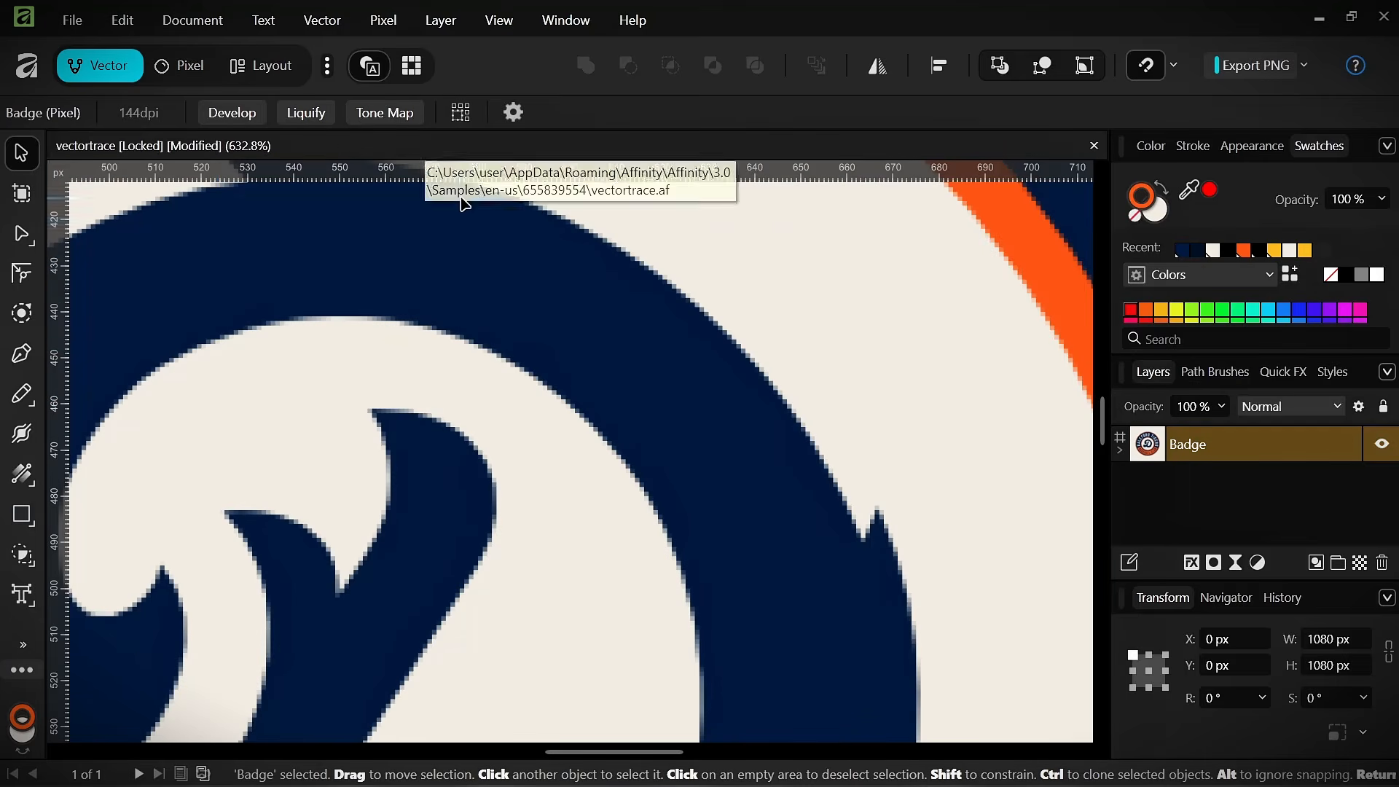
left_click(410, 64)
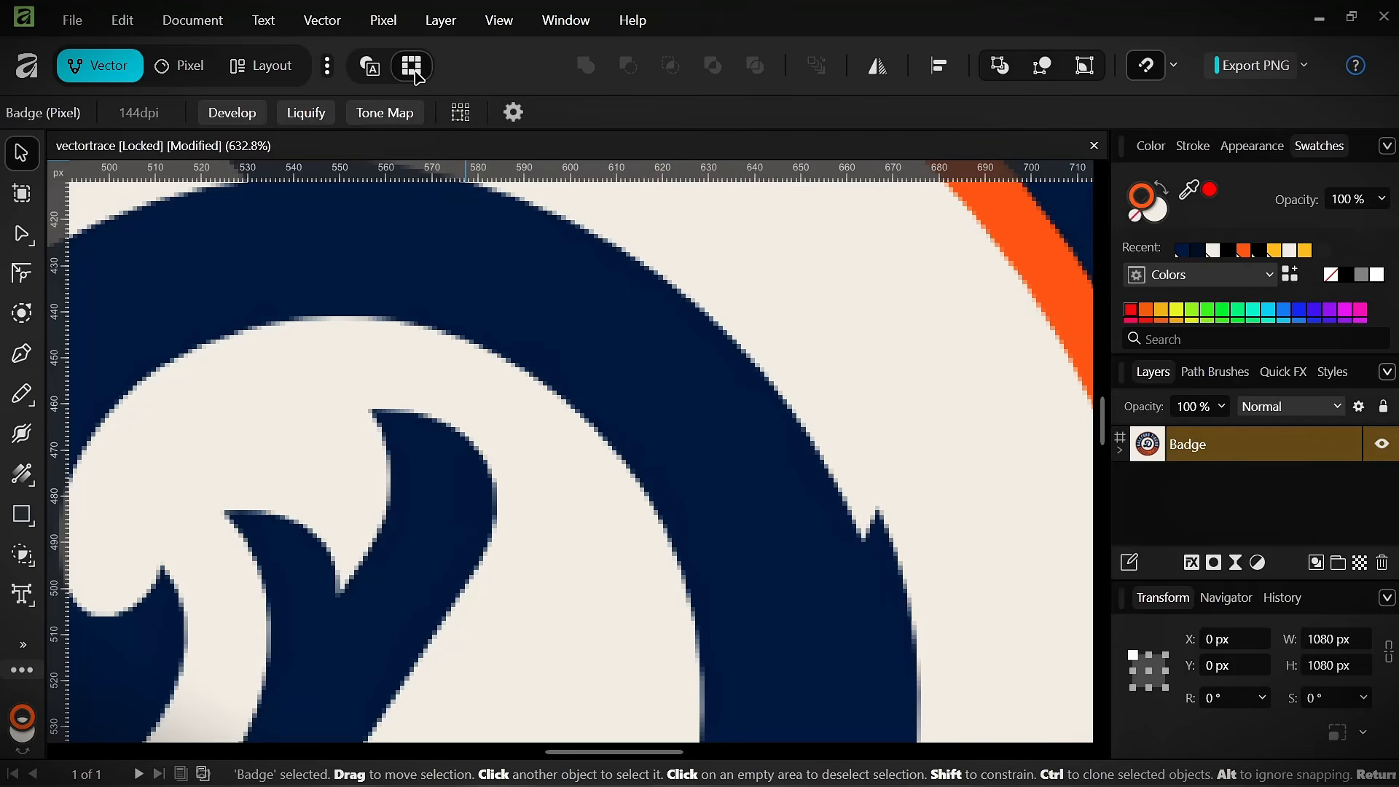
left_click(374, 73)
scroll(466, 353, "down", 11)
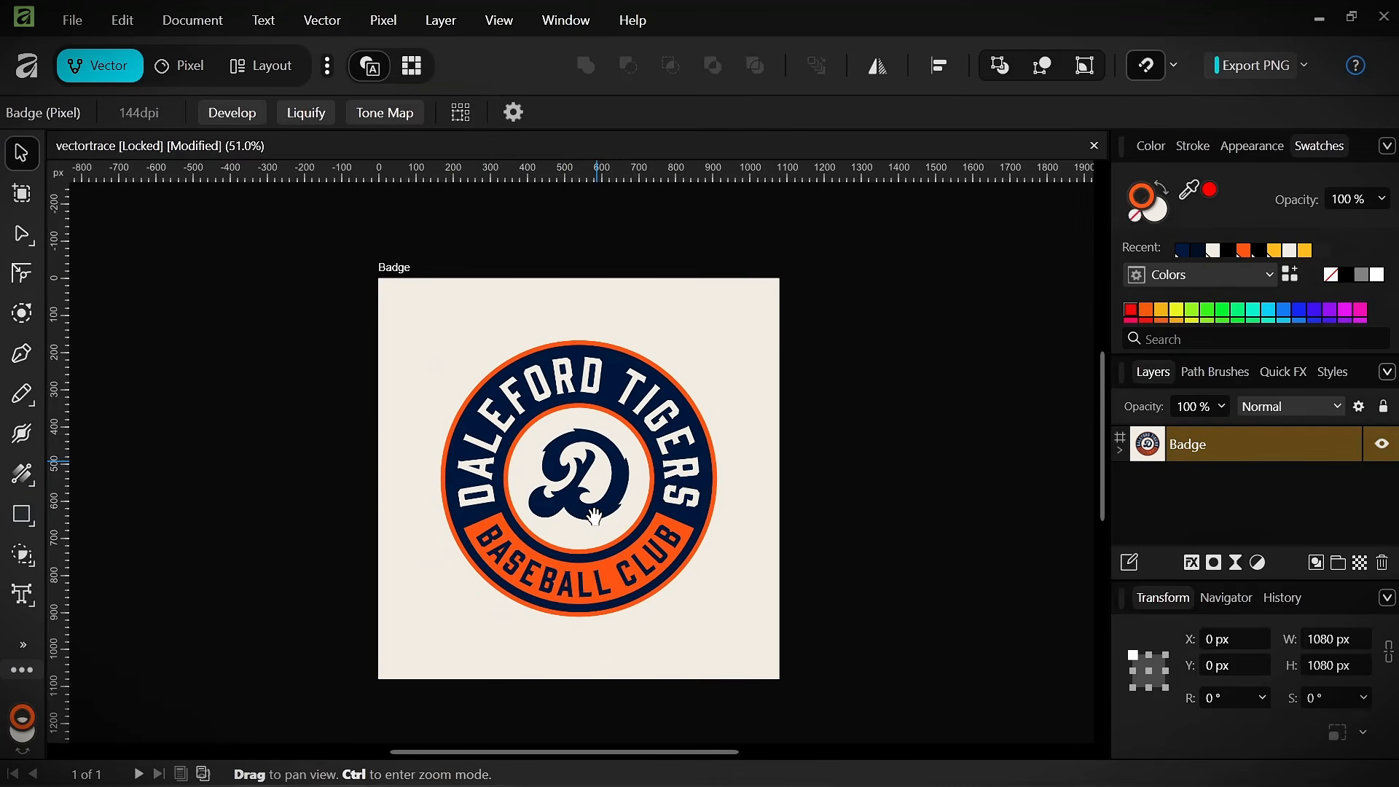
left_click(595, 518)
- Reopen the Welcome window, review its My Templates and Favorites sections, and return to its Home section
left_click(29, 70)
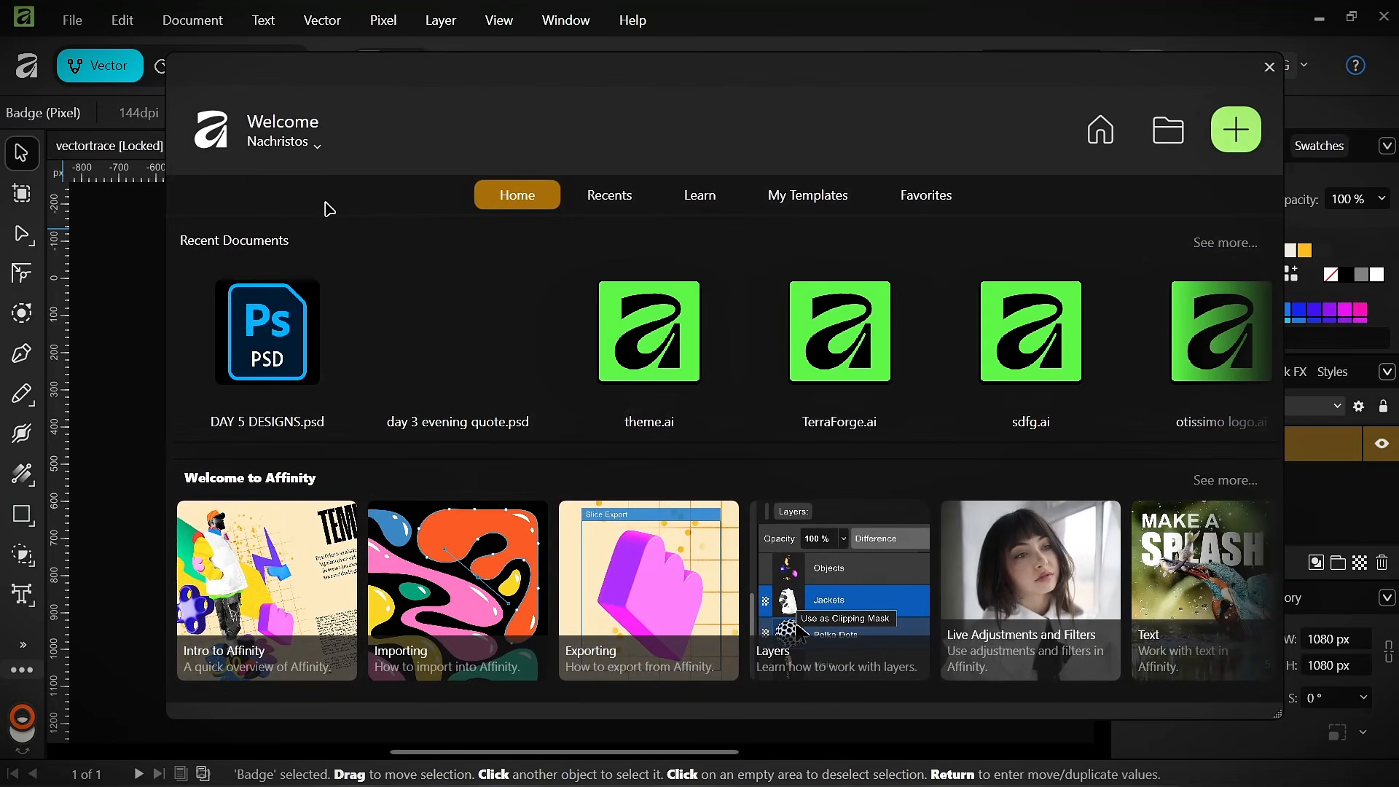
left_click(809, 195)
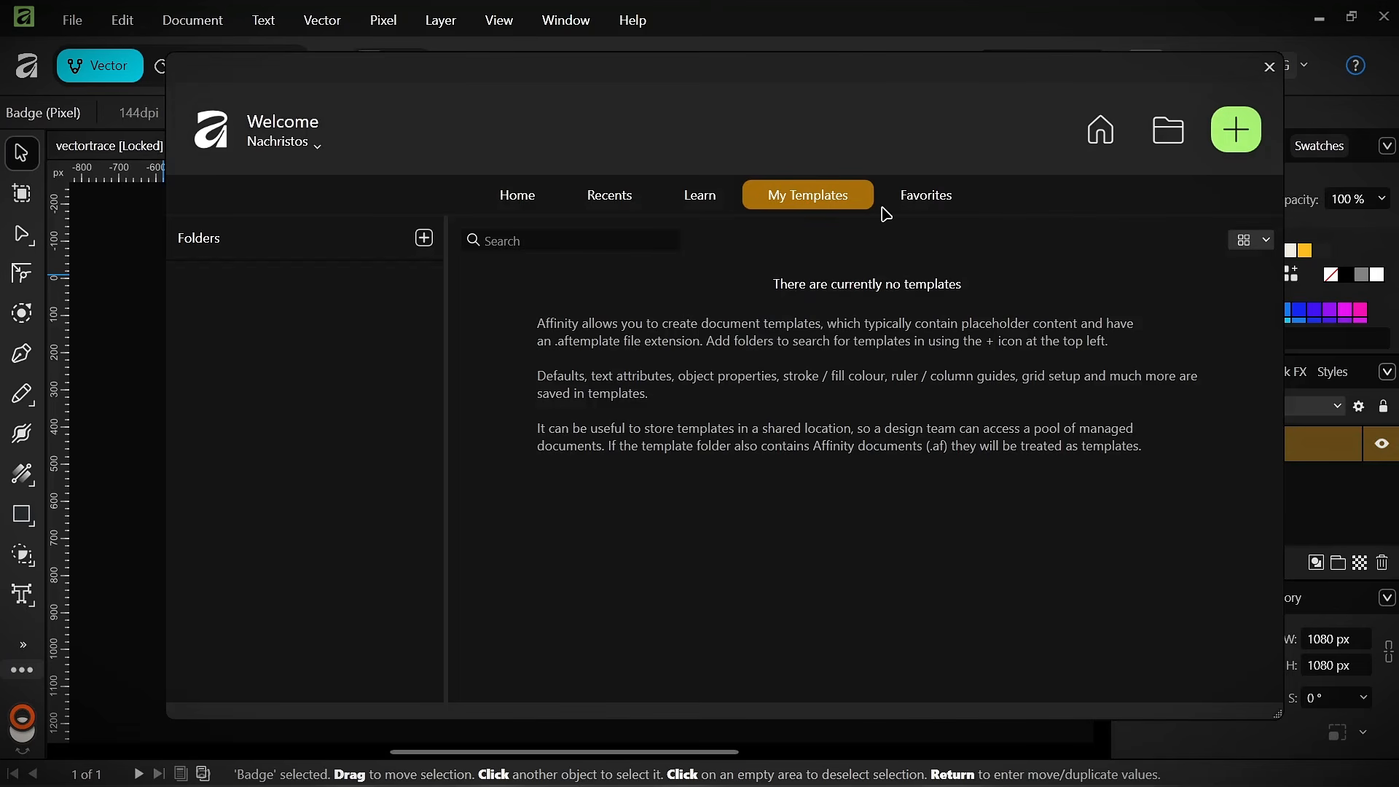
left_click(927, 196)
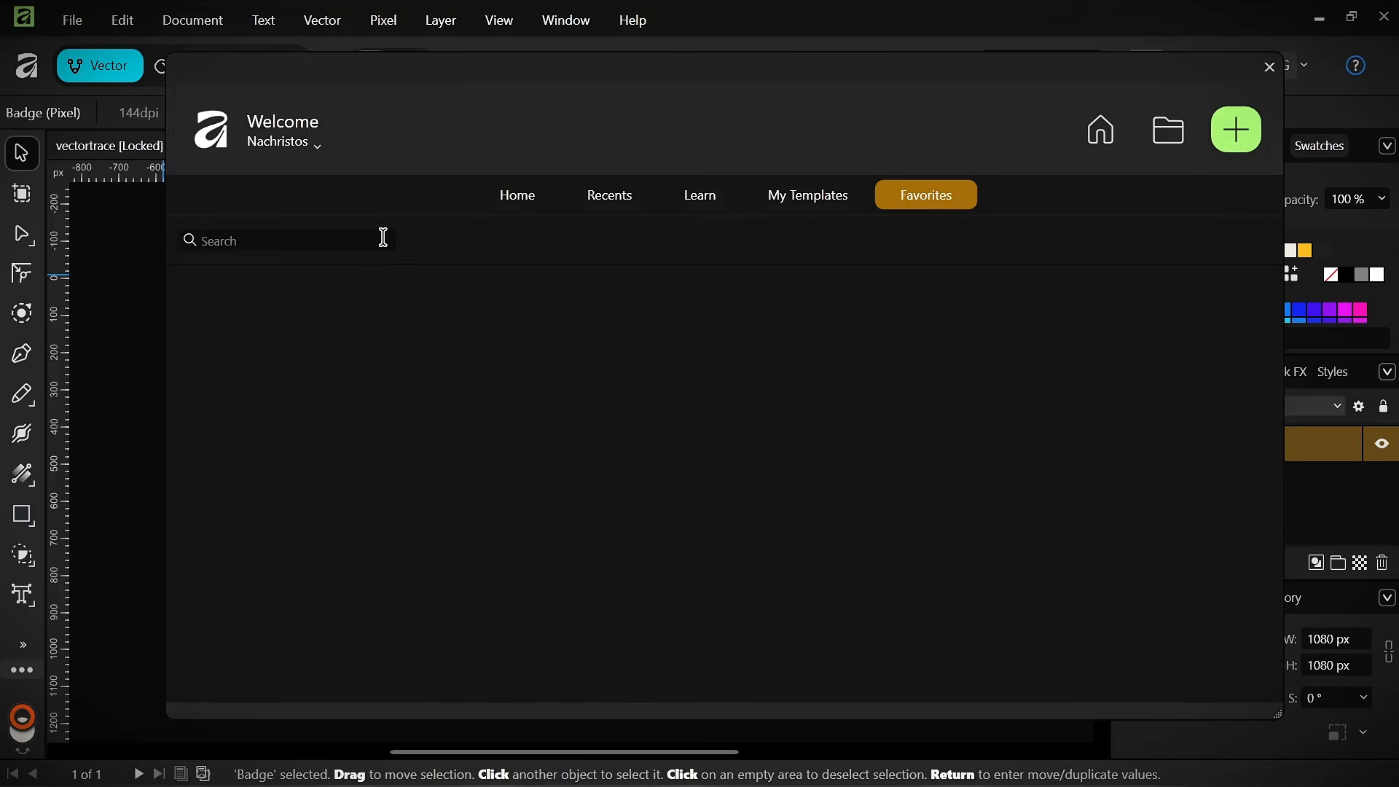
left_click(572, 200)
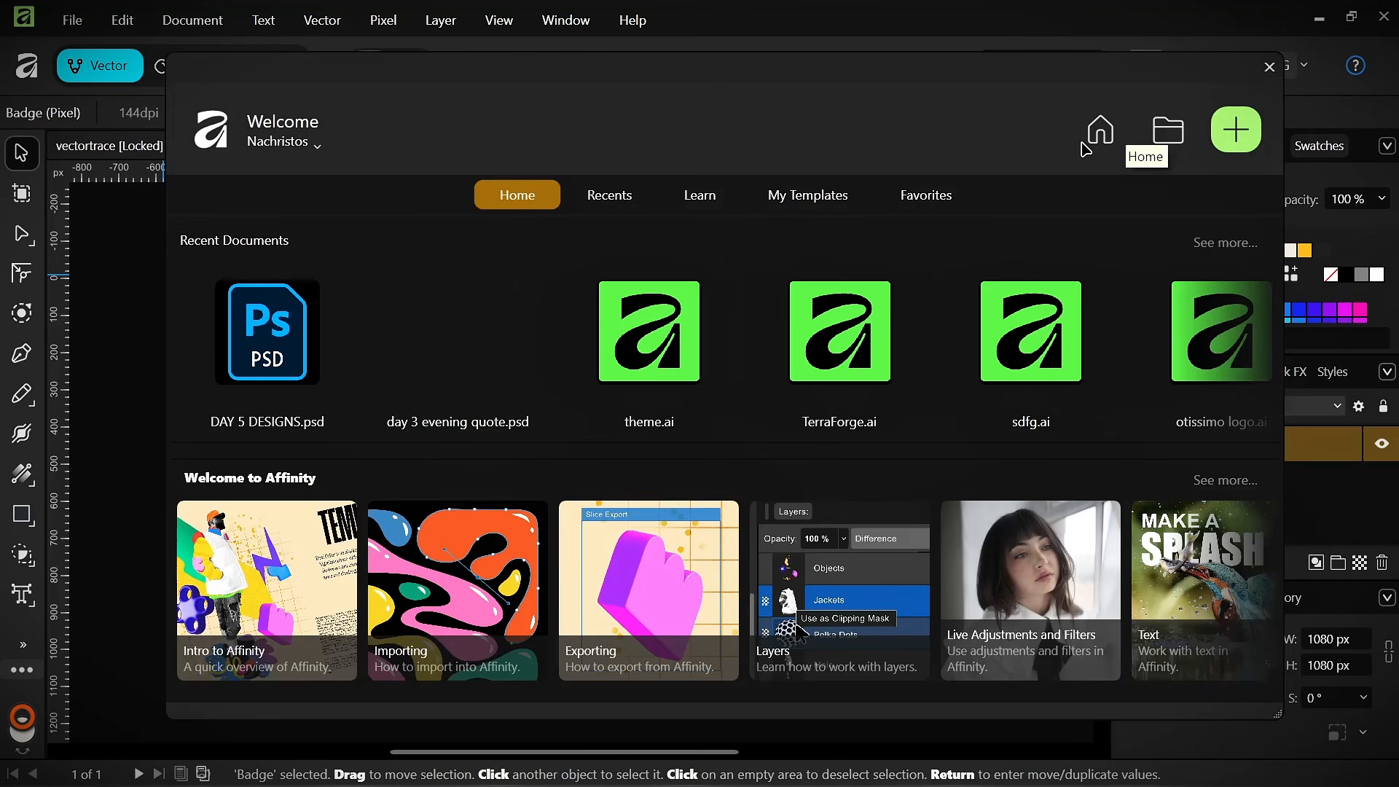
- Look at the dialog for opening existing files and dismiss it without choosing a document
left_click(1169, 129)
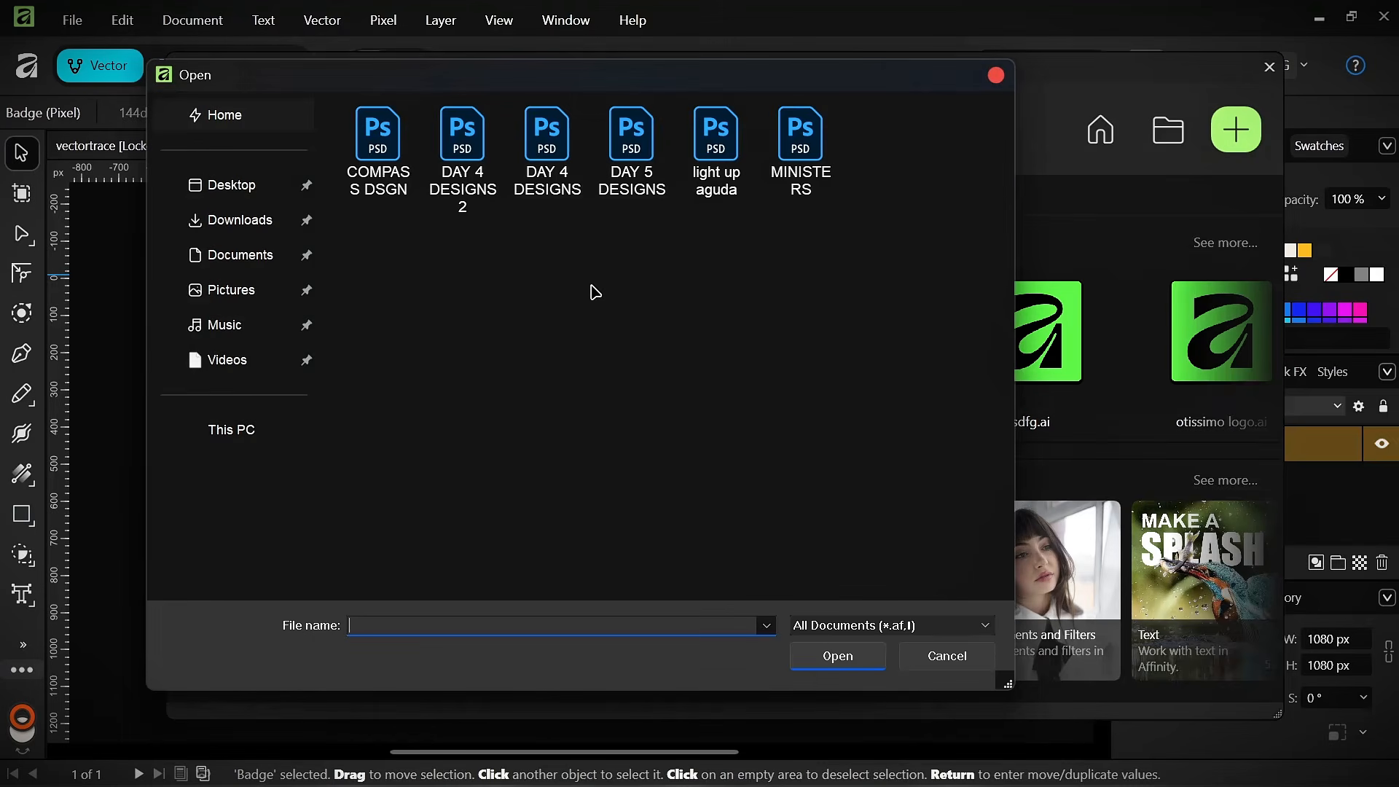
left_click(936, 669)
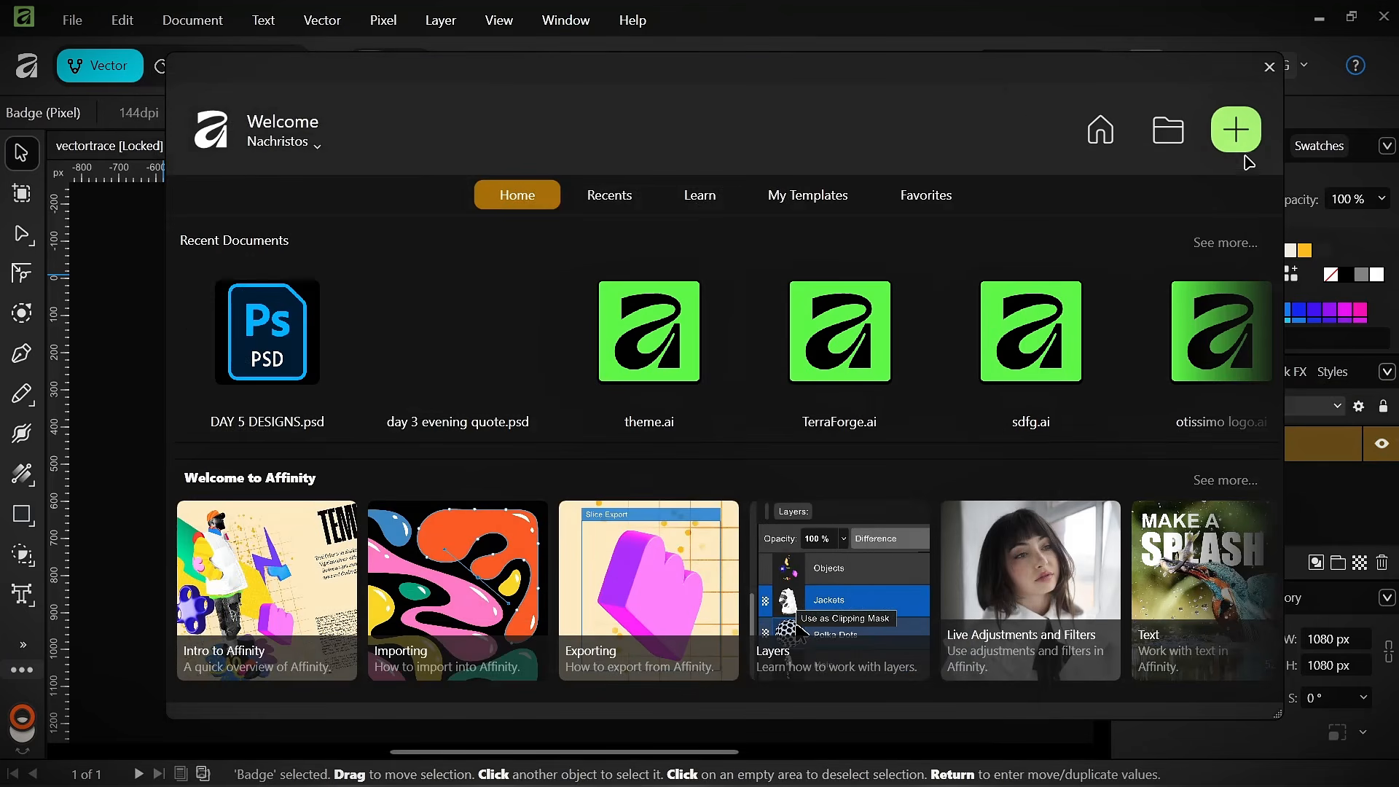
- Begin a new document with units in pixels, a page width of 1080 px and a page height of 1350 px
left_click(1247, 128)
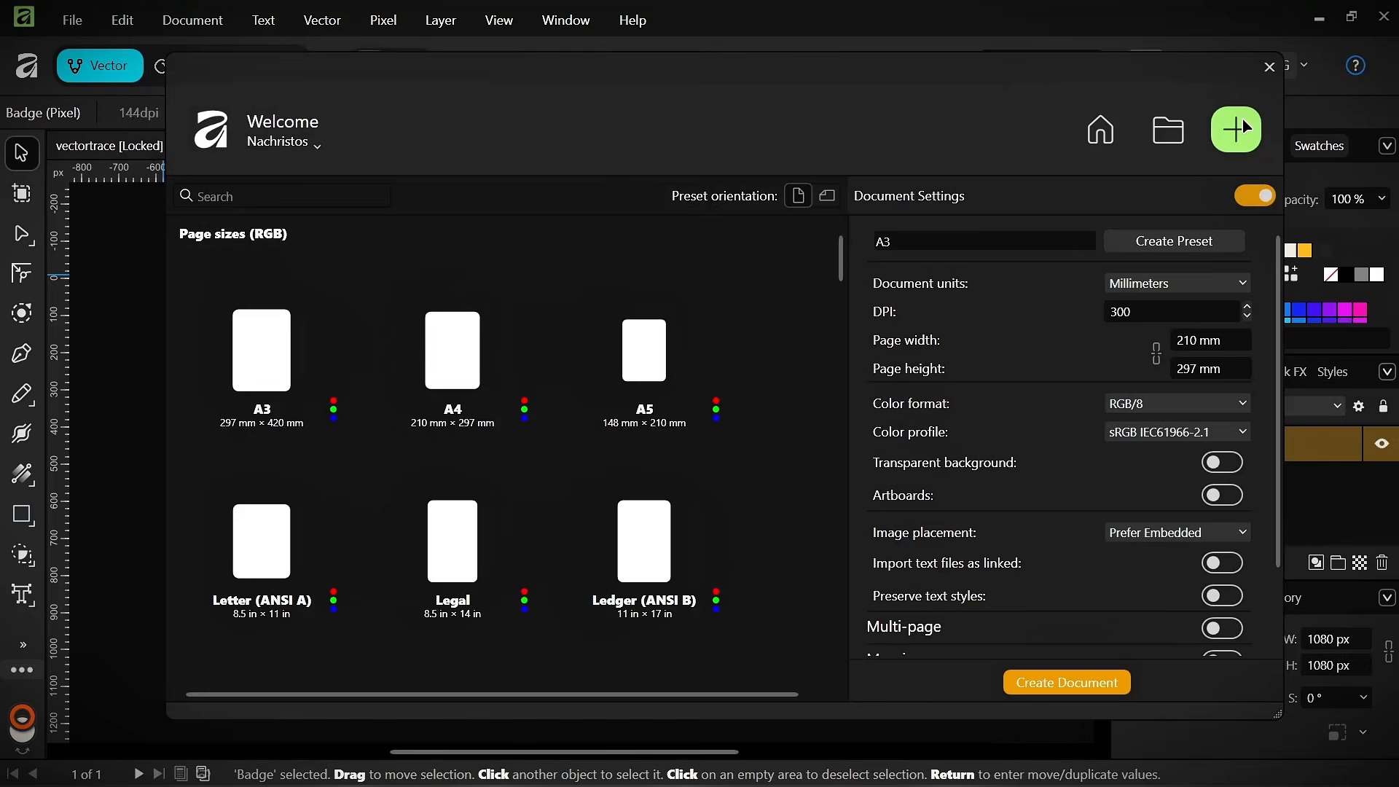
scroll(350, 474, "down", 5)
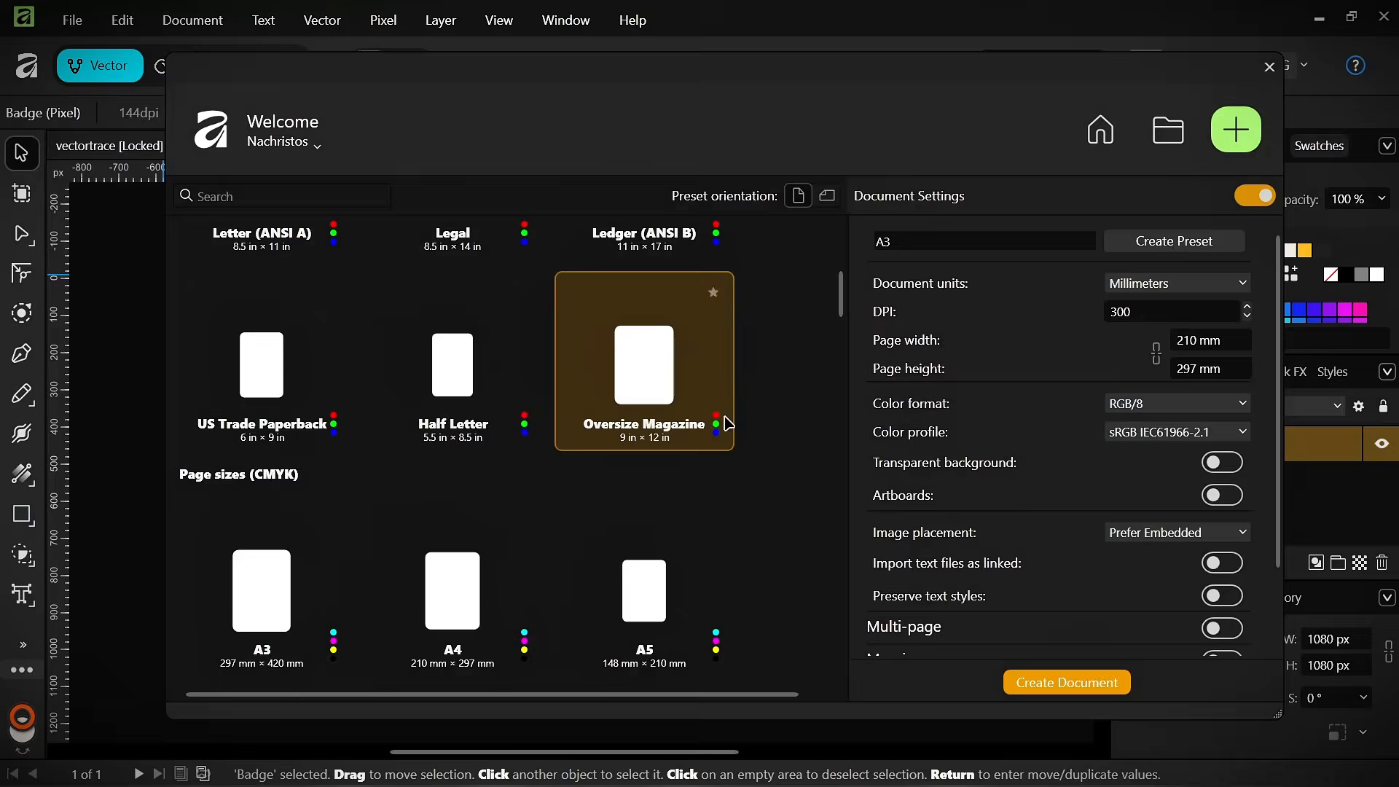
scroll(729, 437, "up", 5)
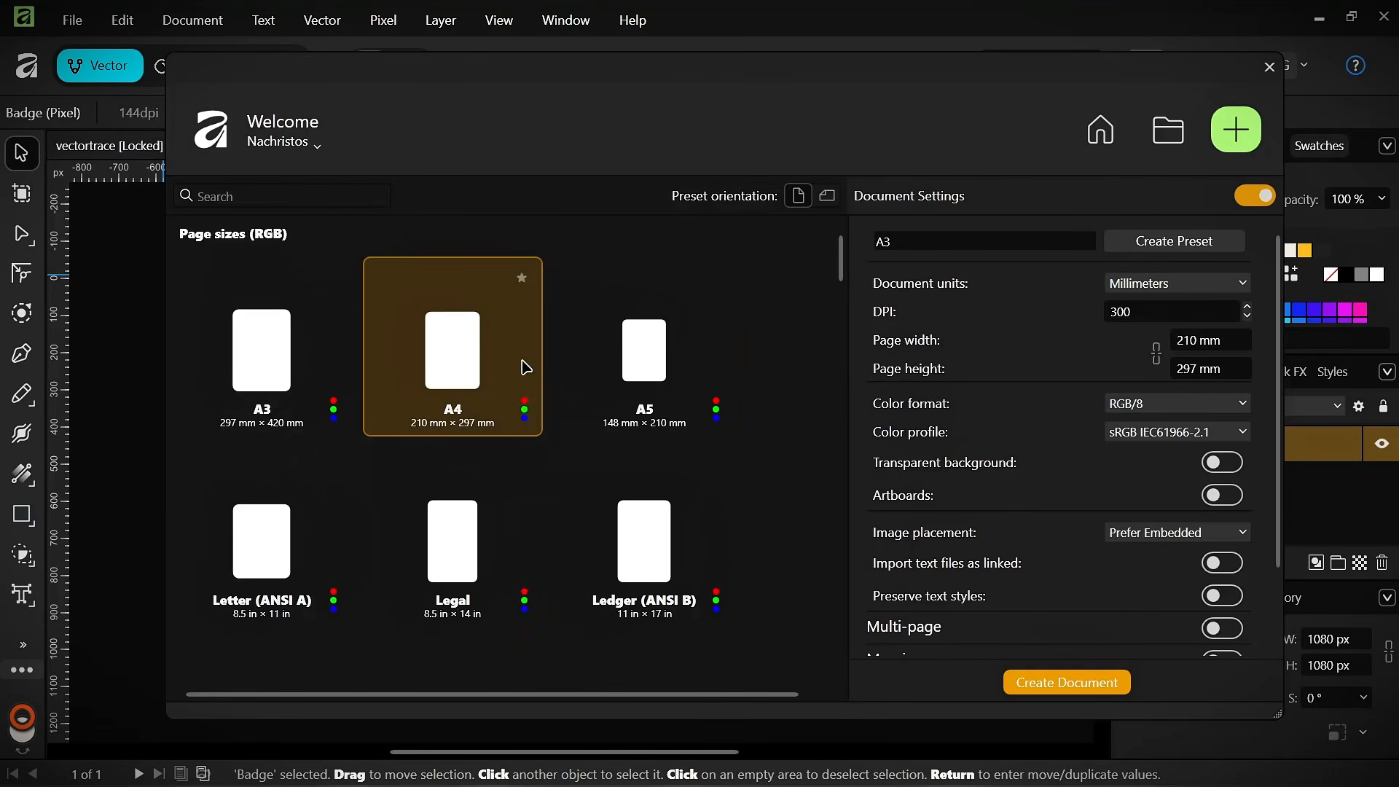
left_click(1174, 284)
left_click(1152, 322)
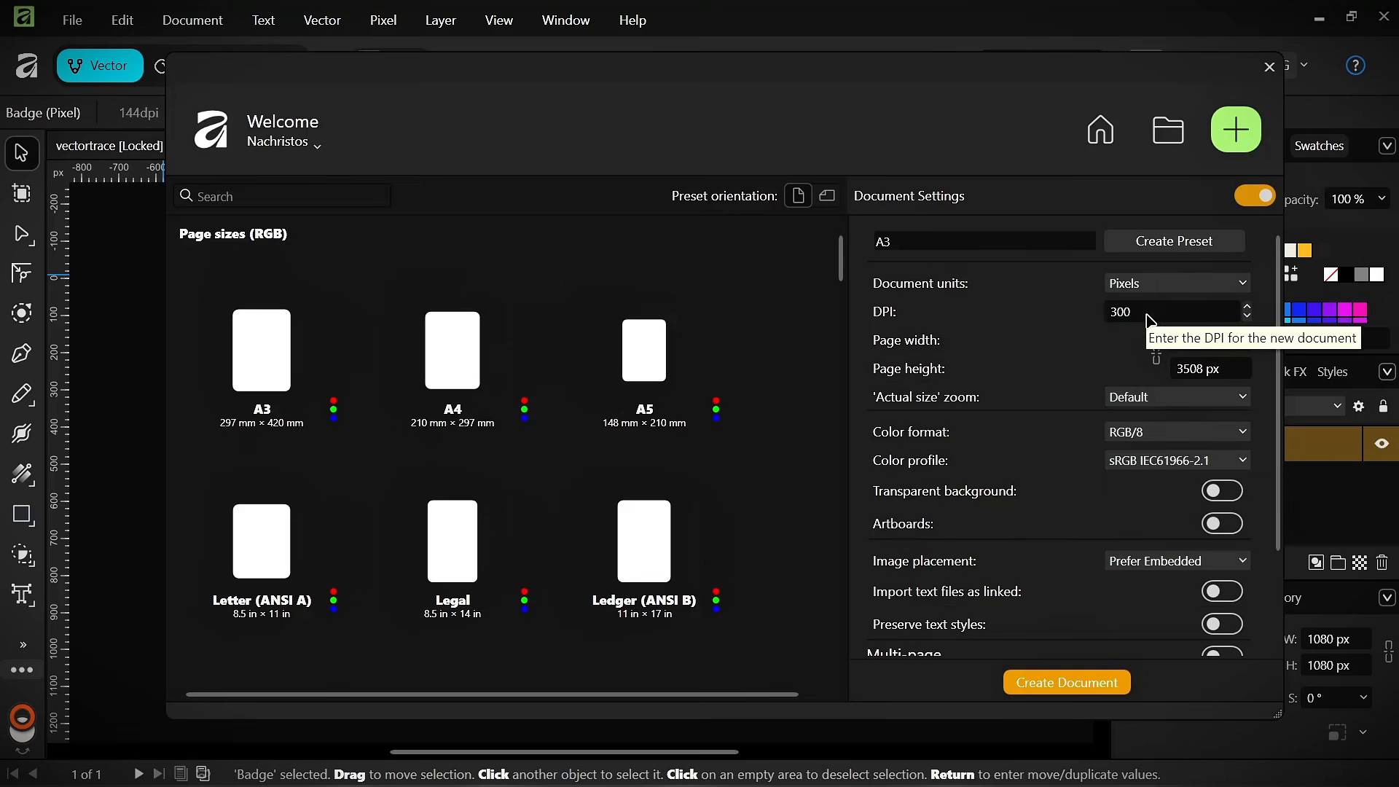
left_click(1150, 317)
left_click(1204, 347)
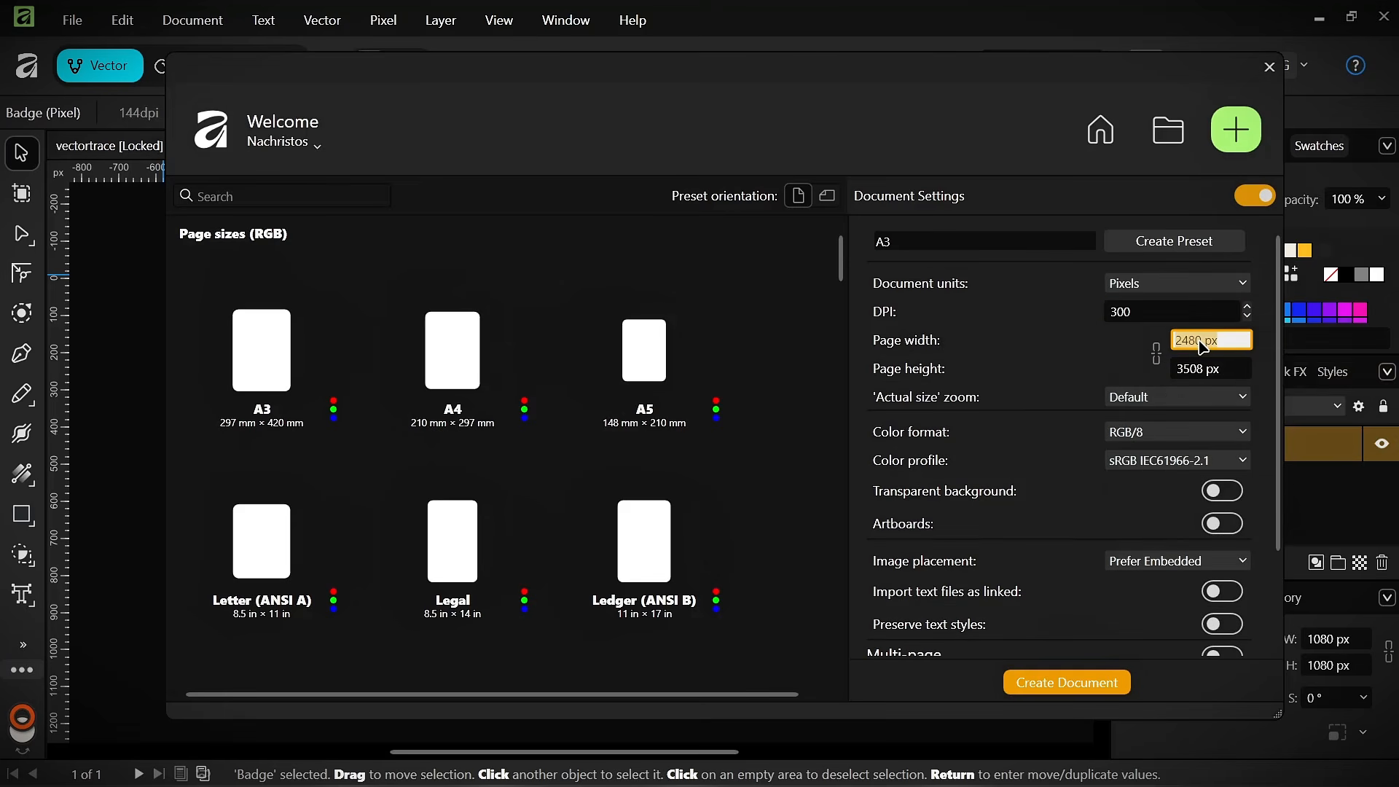
type("1080")
left_click(1193, 372)
type("1350")
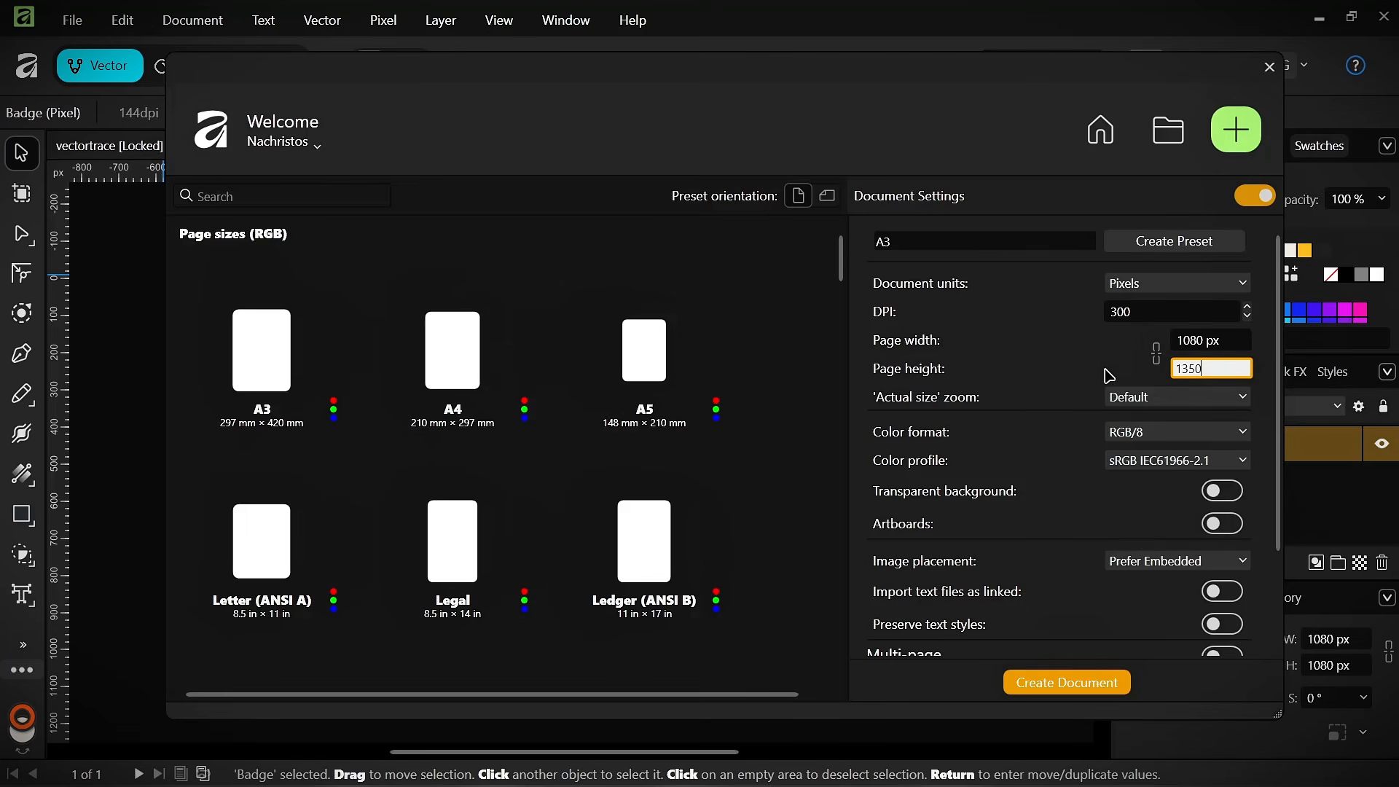
key("Return")
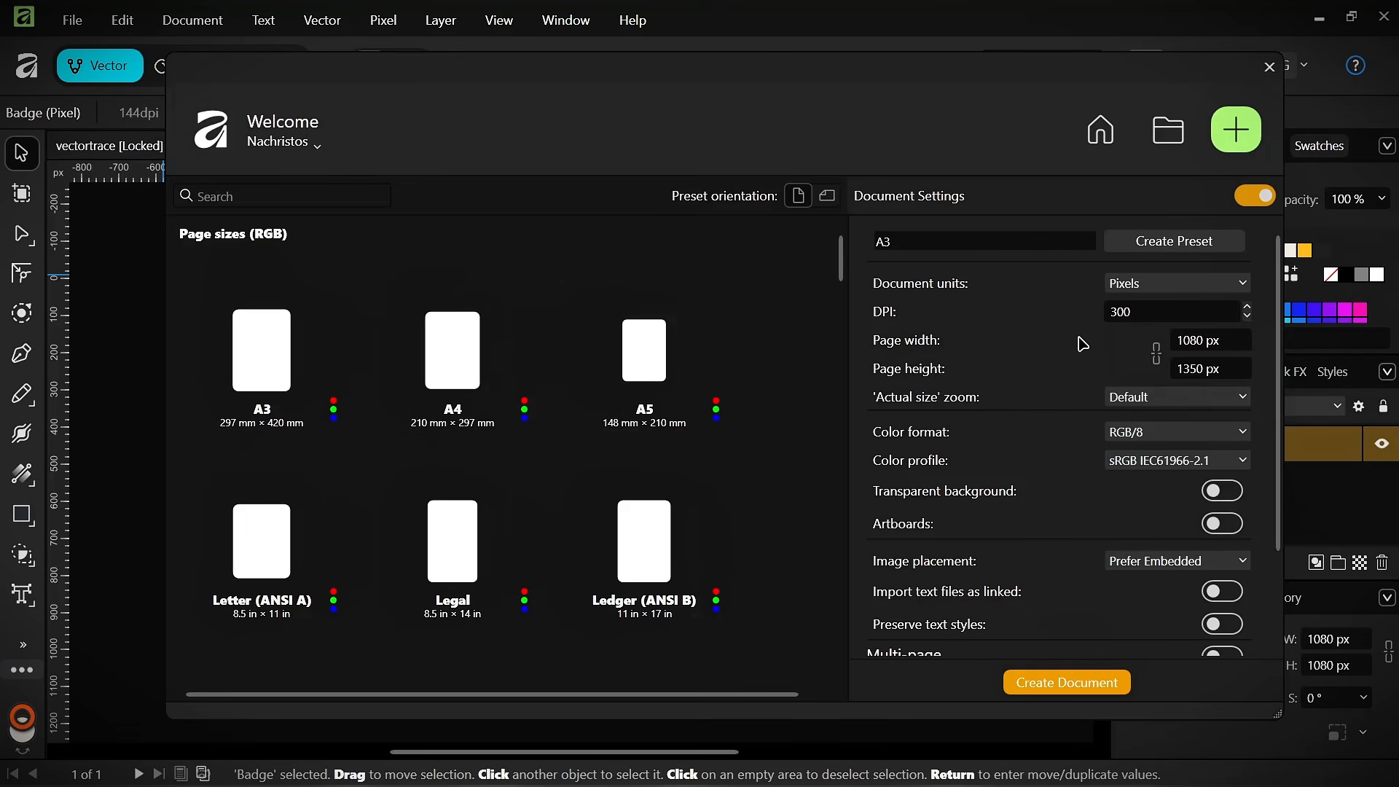
- Set the new document's DPI to 72 and name it TUTORIAL
left_click(1123, 321)
type("72")
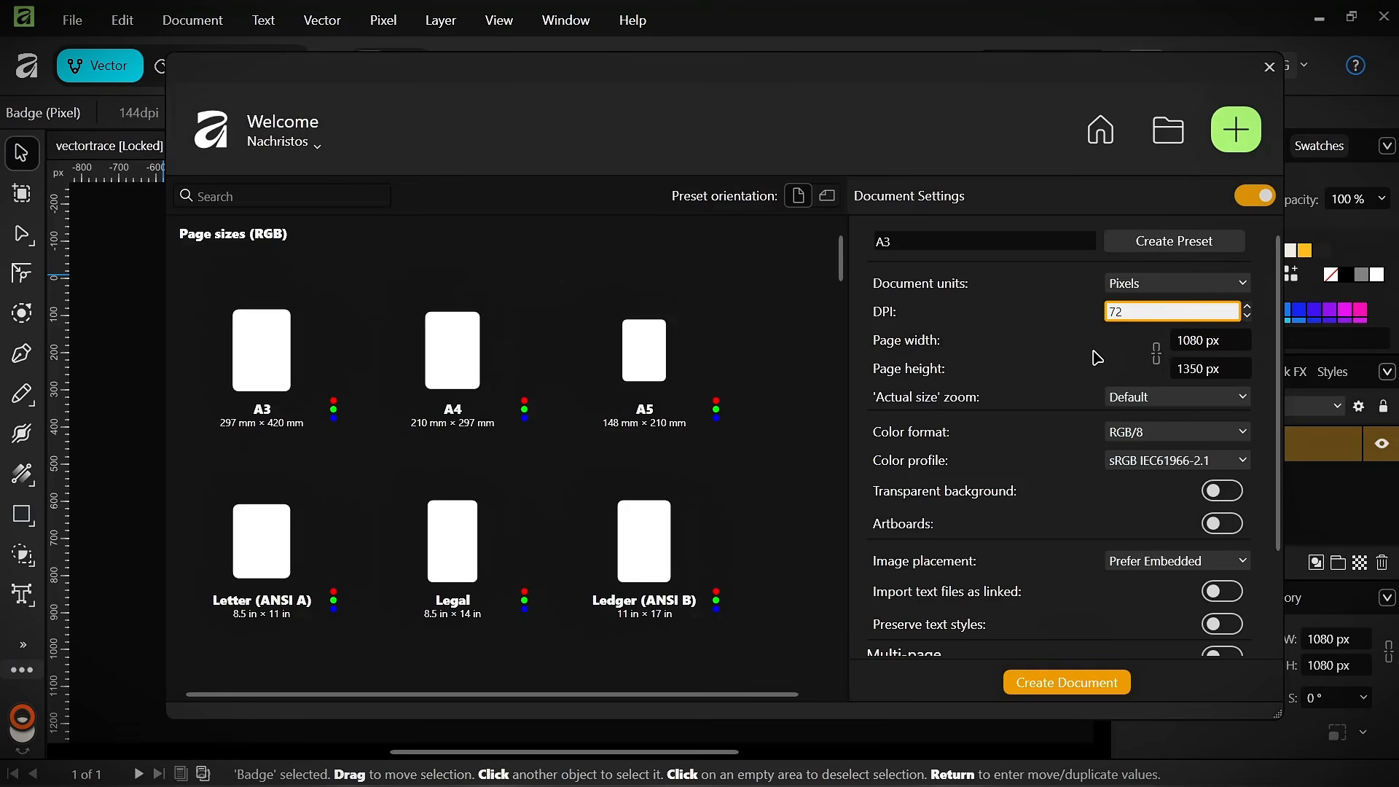
left_click(965, 235)
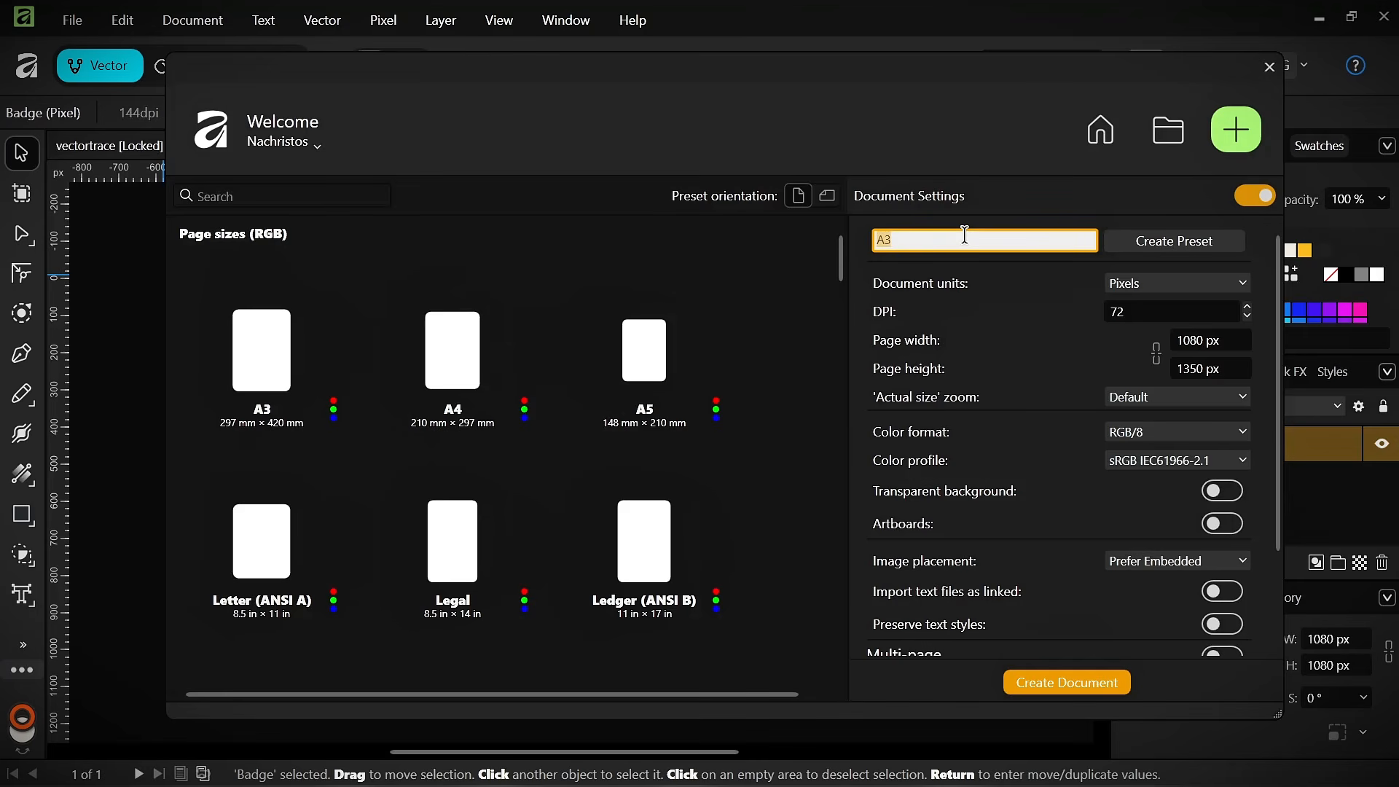
type("TUTORO")
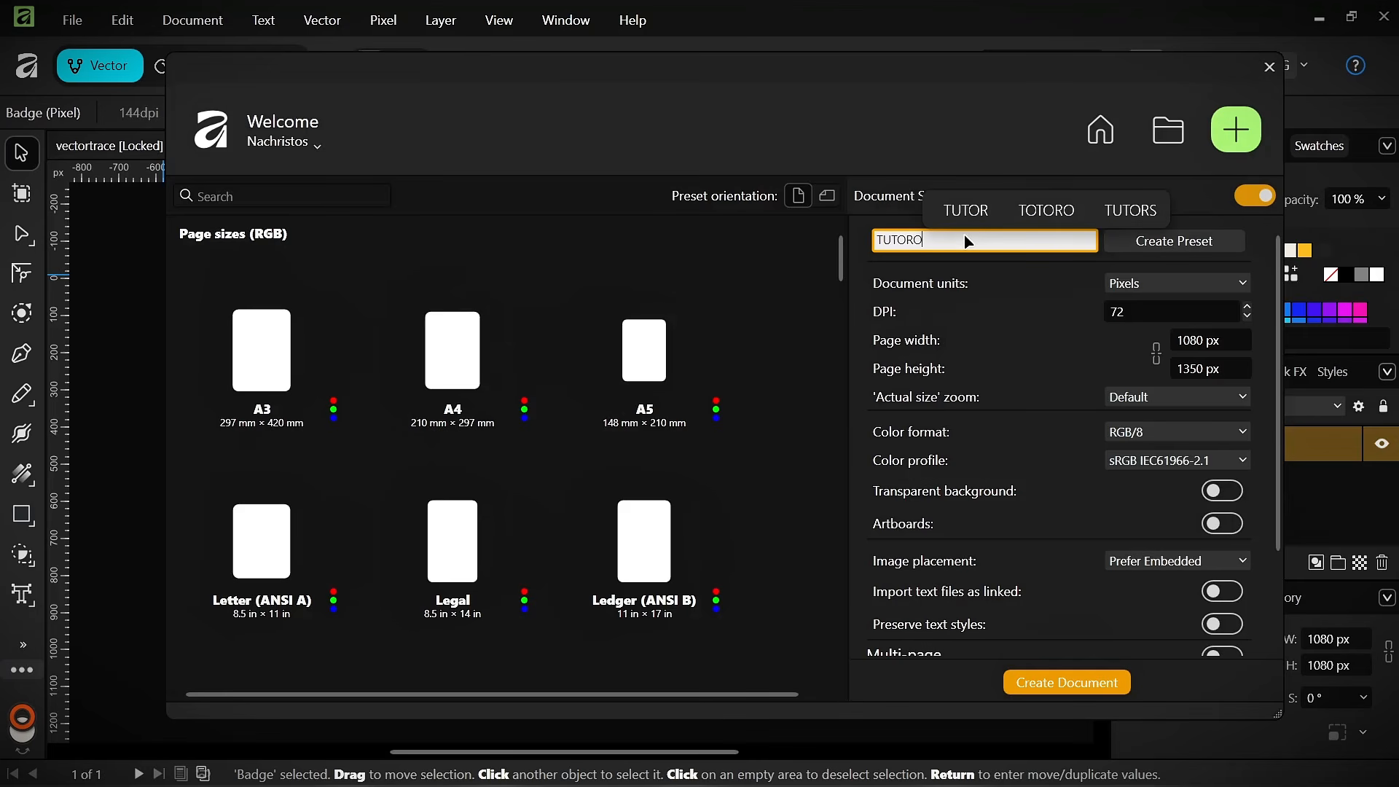
key("BackSpace")
type("IAL")
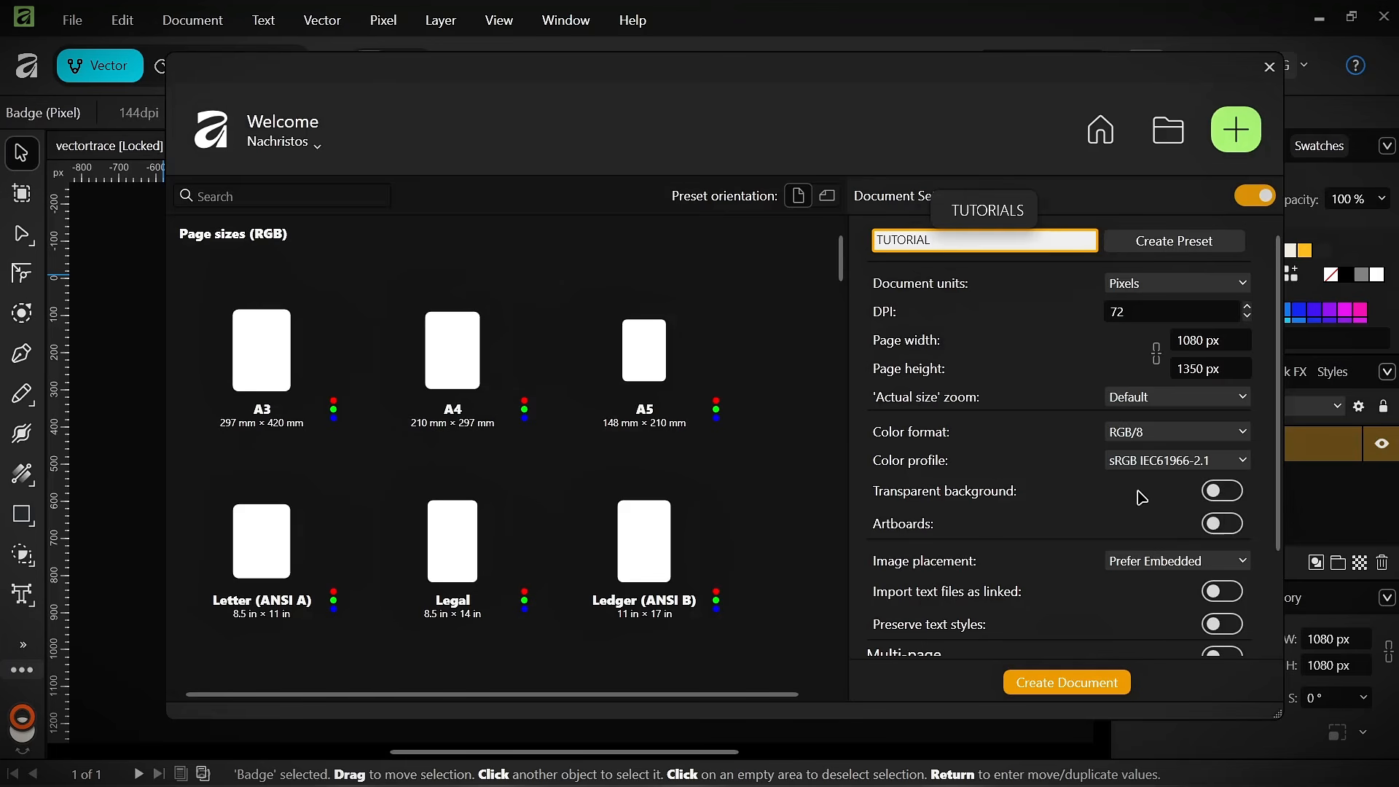
- Review the remaining document settings, including the 'Actual size' zoom choices and color formats, keeping Default and RGB/8
scroll(1143, 490, "down", 3)
left_click(1158, 291)
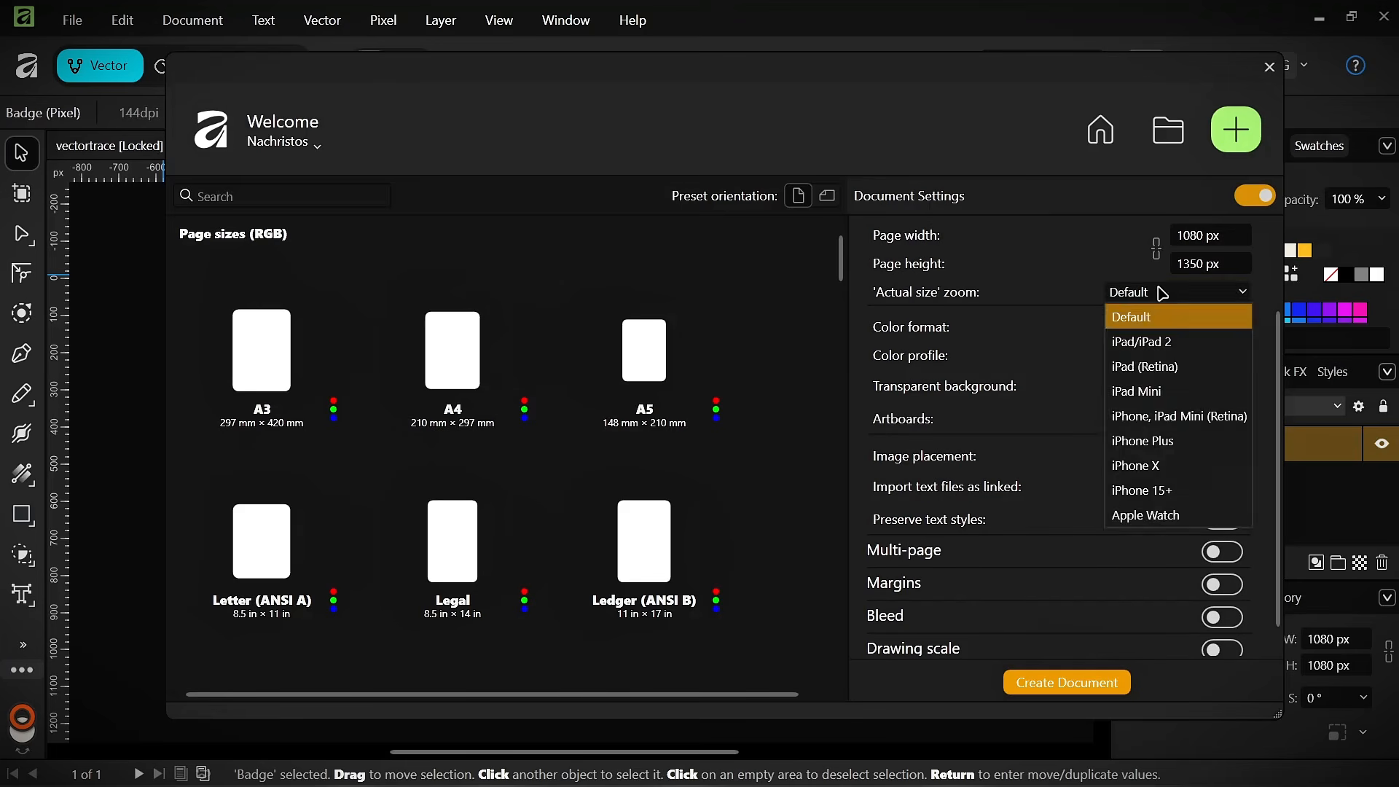
left_click(1156, 295)
scroll(1178, 525, "down", 1)
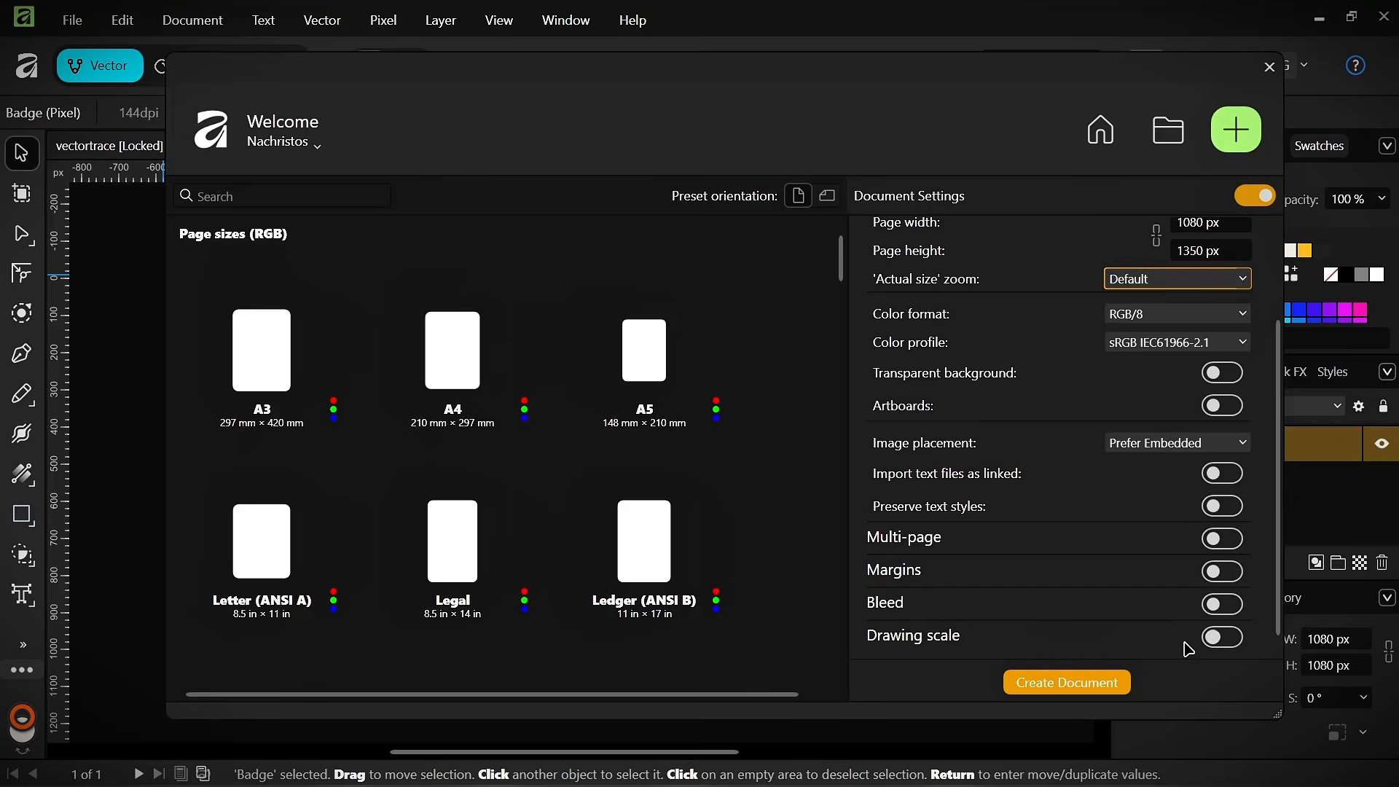
scroll(1114, 428, "up", 4)
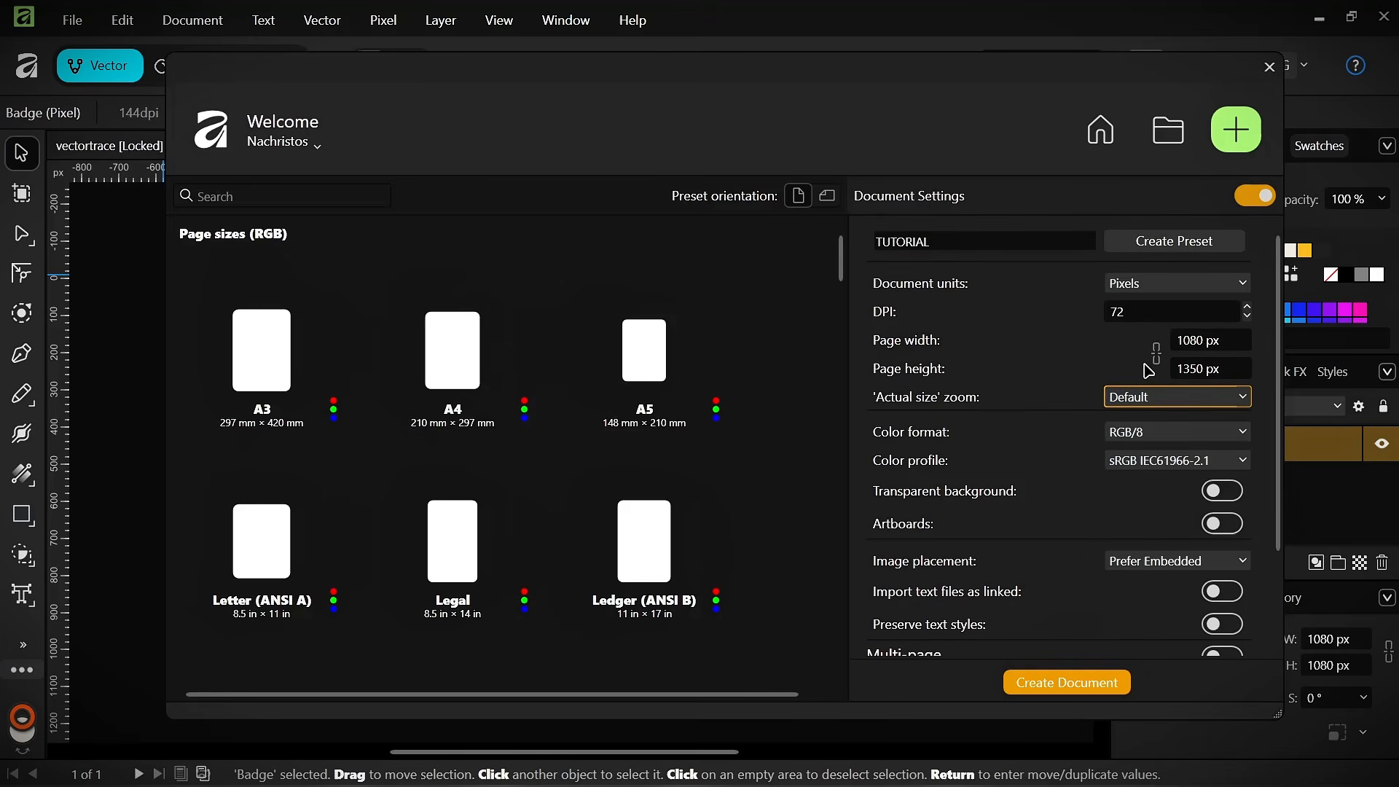
left_click(1156, 435)
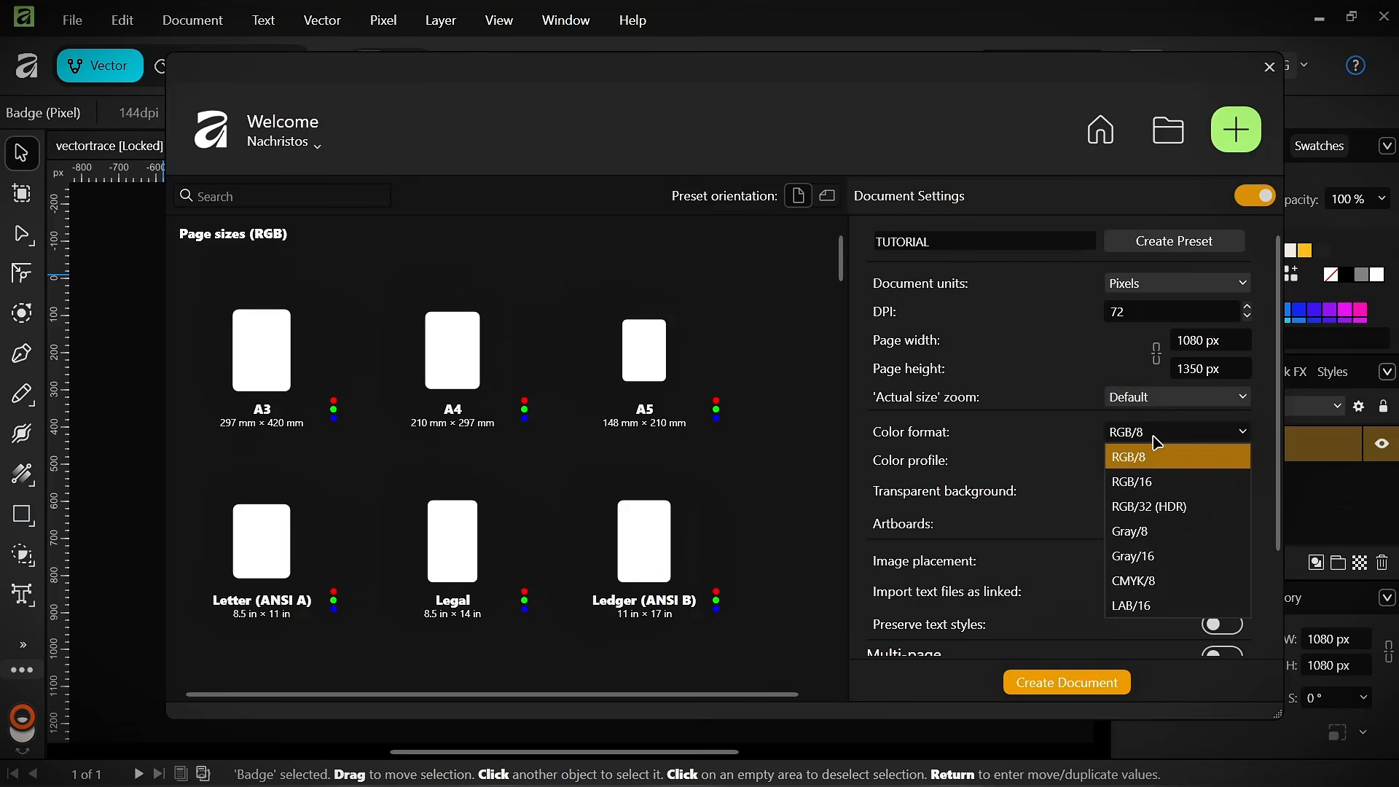
left_click(1159, 455)
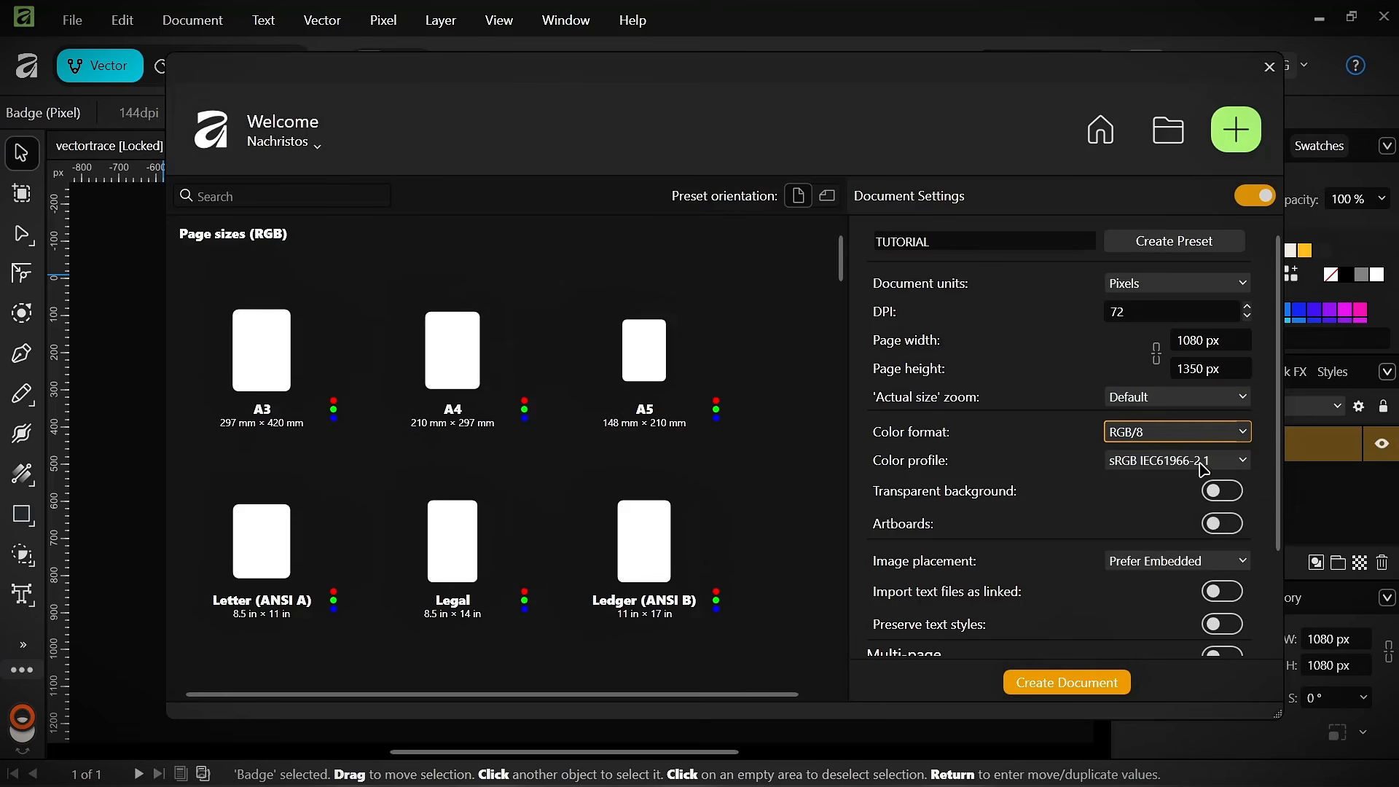
- Enable Artboards in the document settings and create the document
scroll(1064, 495, "down", 1)
left_click(1225, 474)
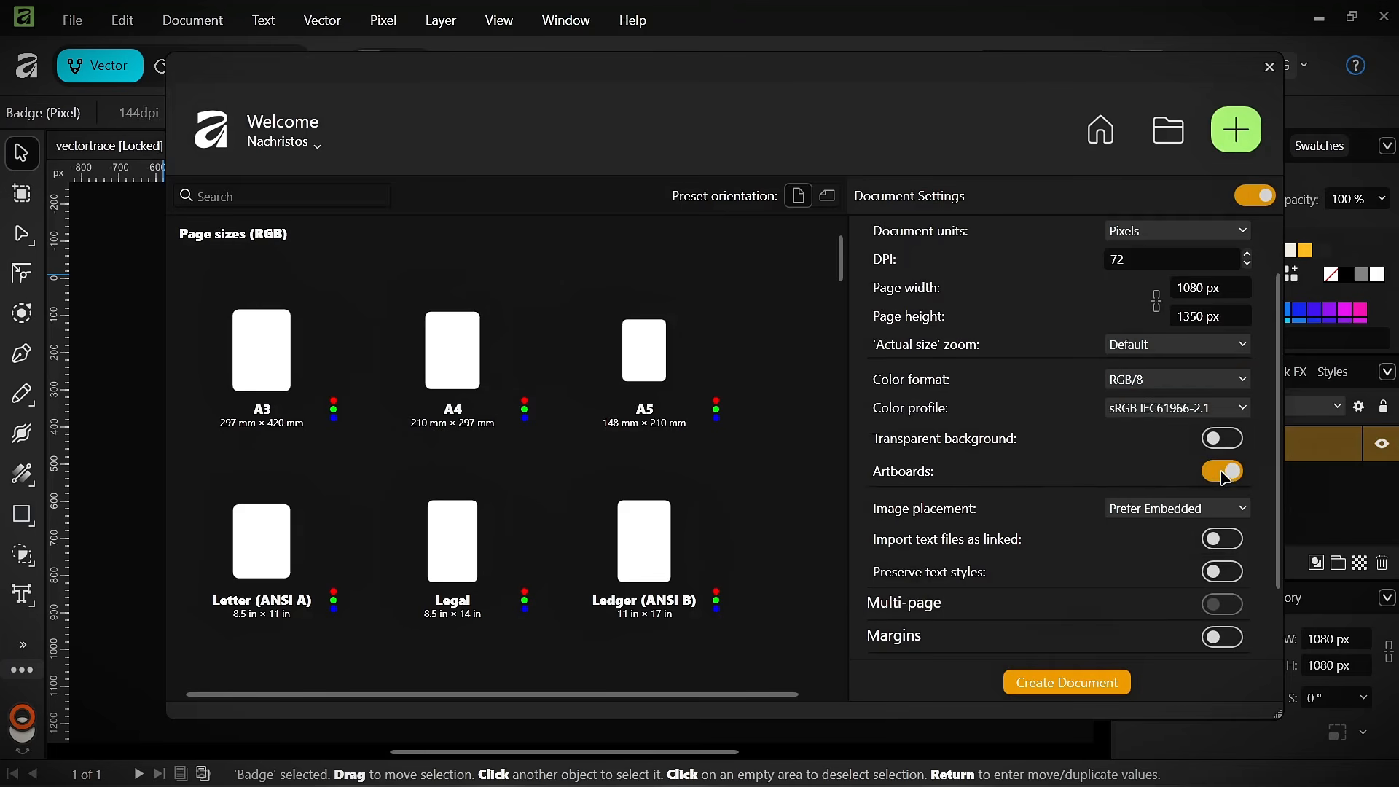
scroll(1225, 475, "down", 1)
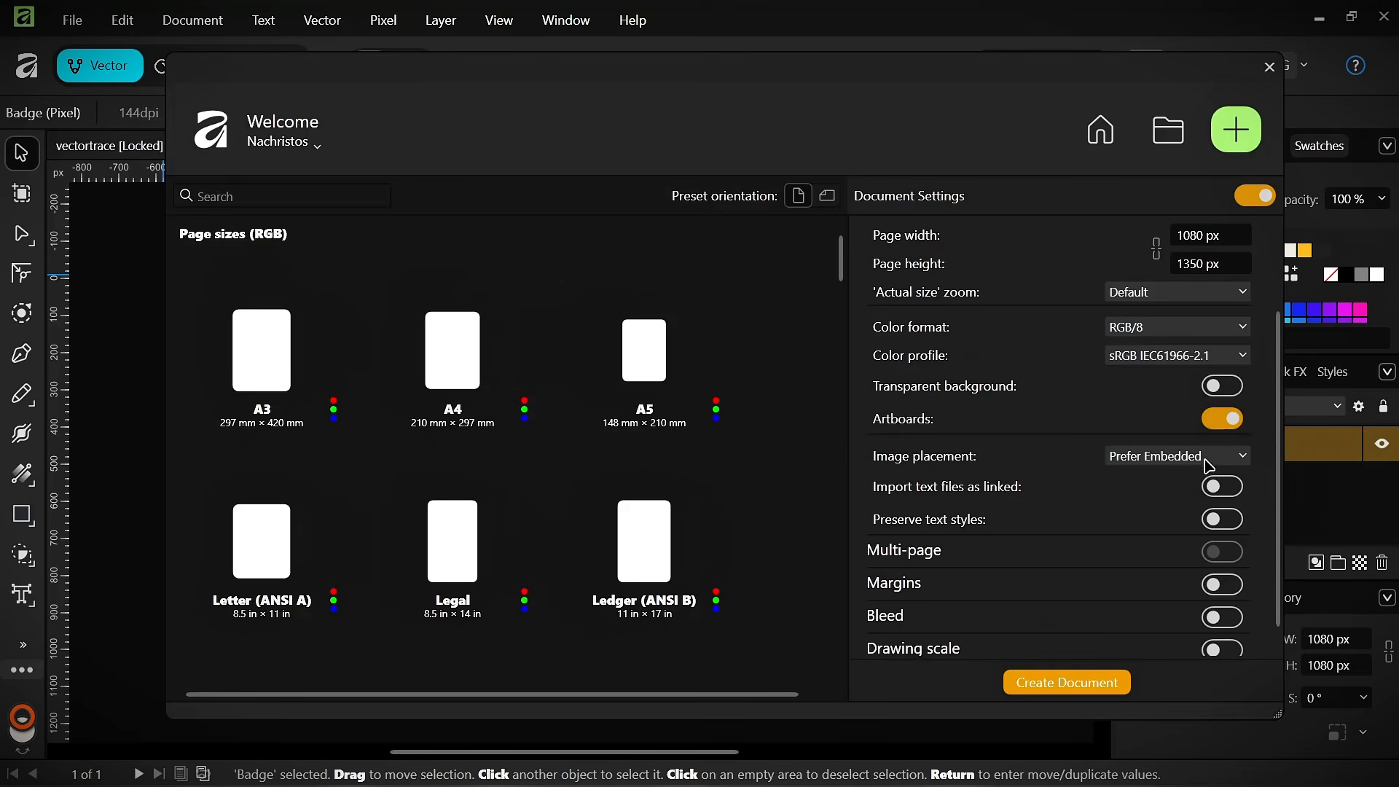
scroll(1210, 467, "down", 1)
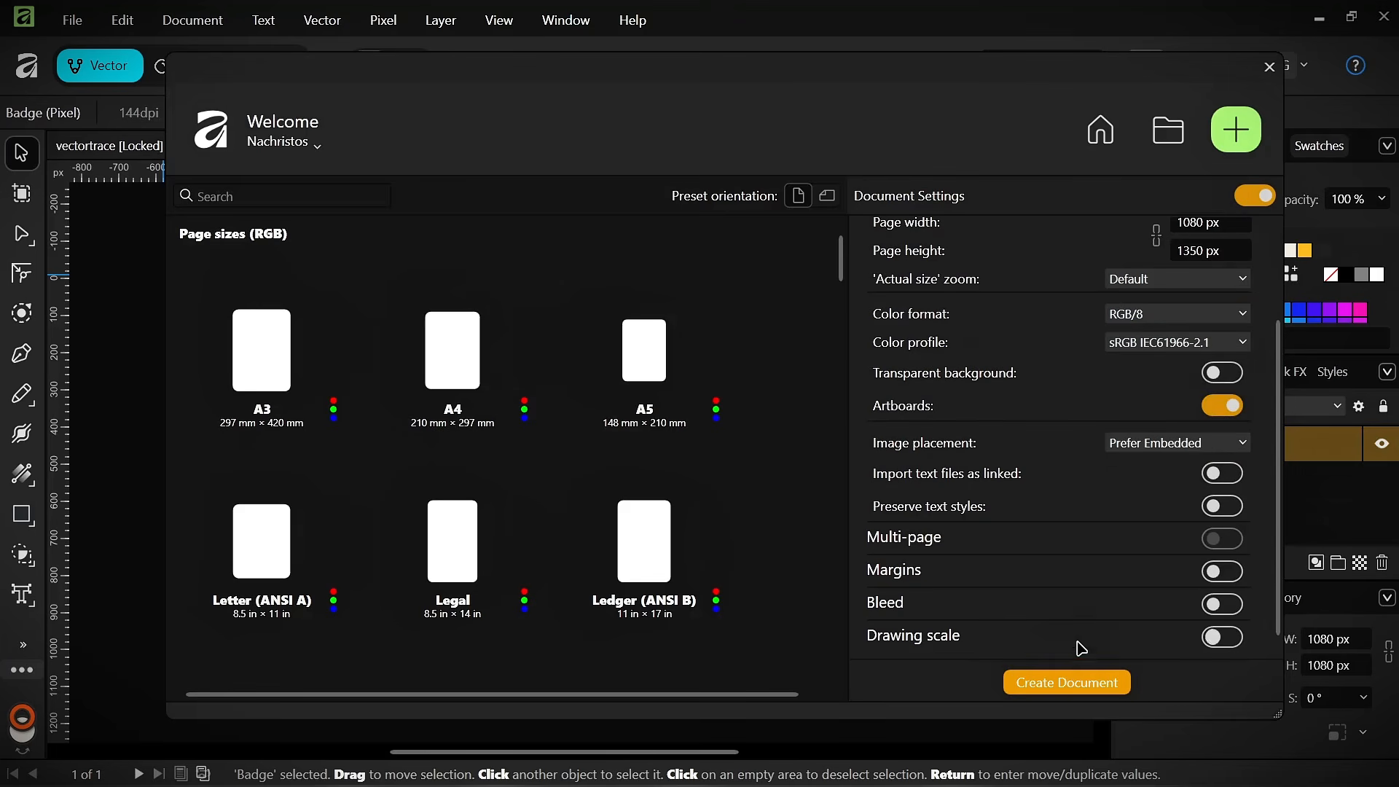
scroll(1086, 576, "up", 2)
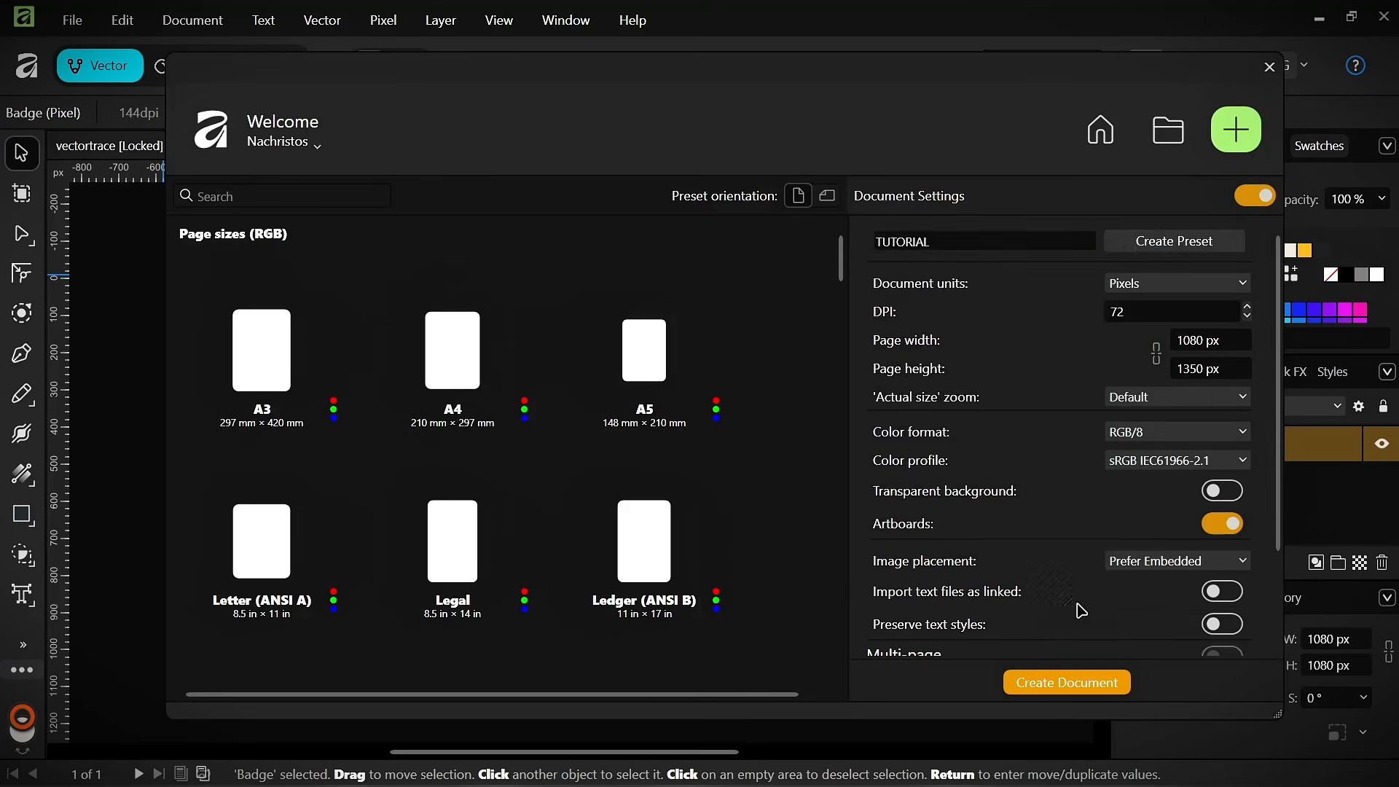
scroll(1081, 611, "down", 2)
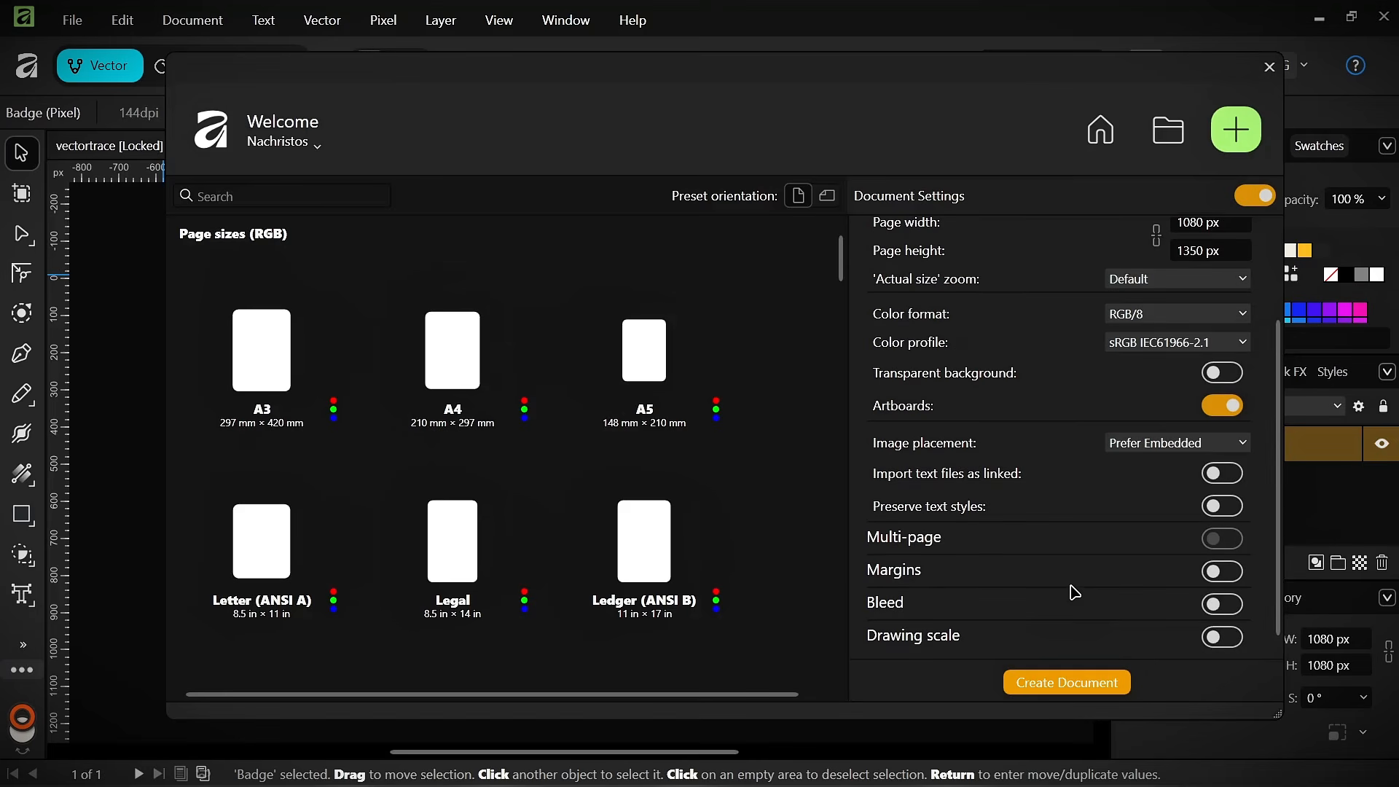
left_click(1050, 692)
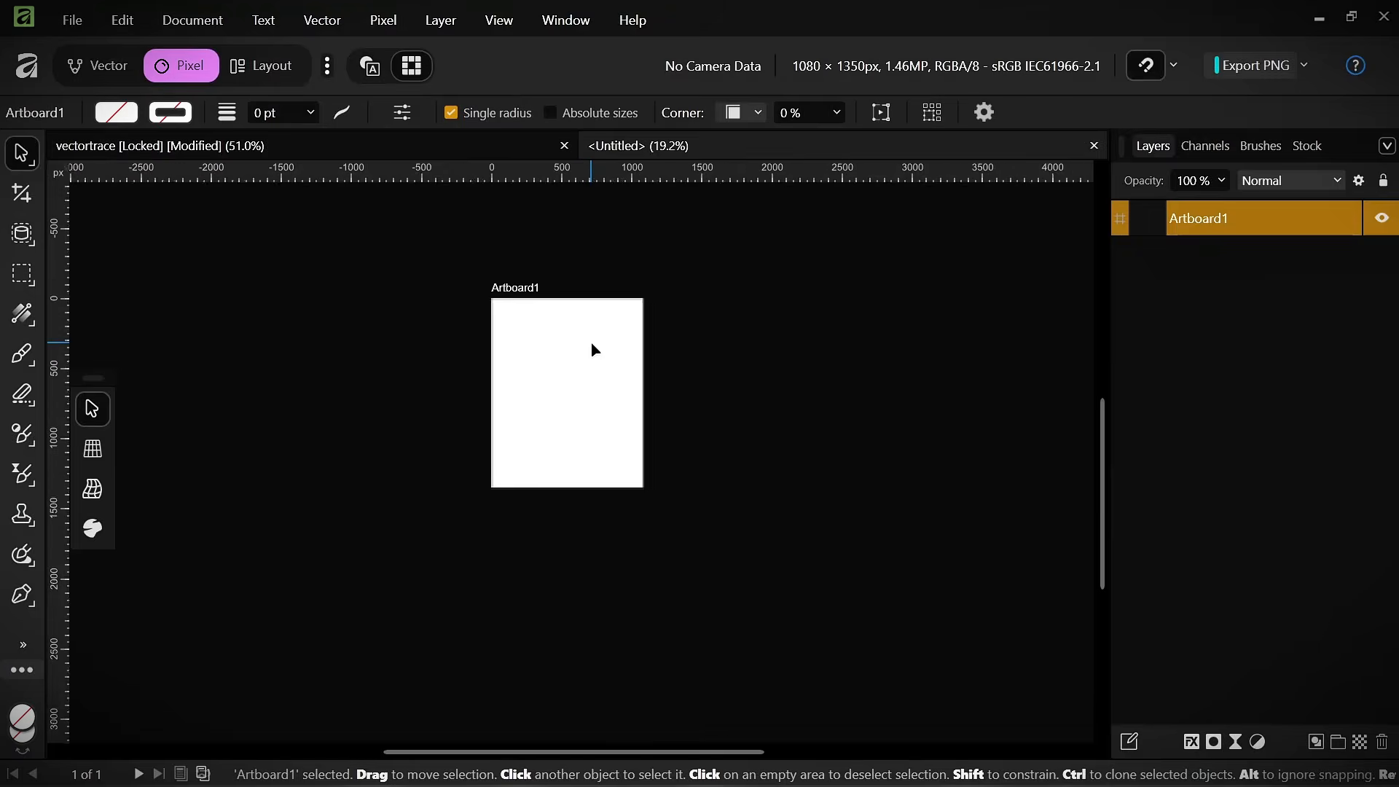
- Deselect the blank artboard, examine it at various zoom levels, and pan it back to the middle of the view
scroll(591, 343, "up", 4)
scroll(564, 380, "down", 4)
scroll(566, 339, "up", 6)
scroll(566, 340, "down", 5)
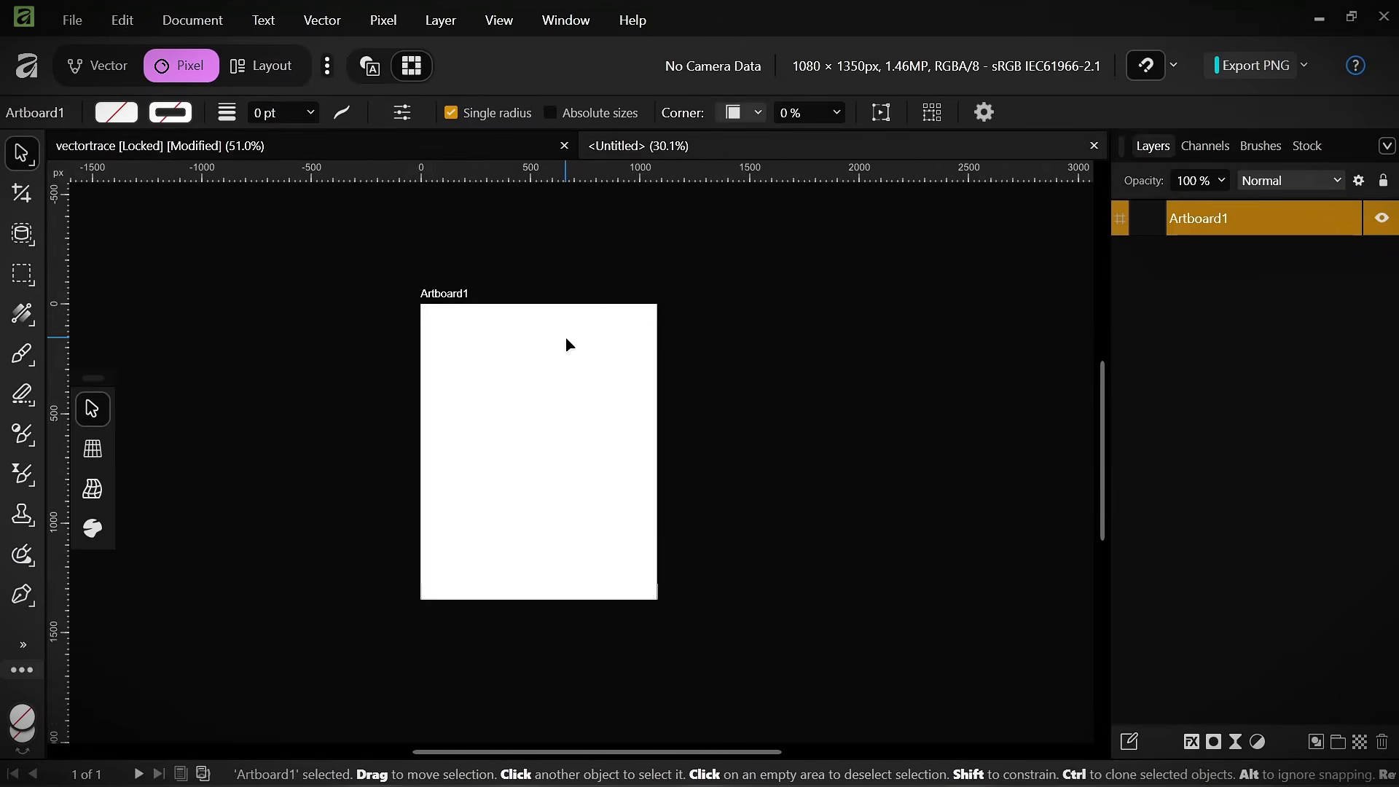
left_click(855, 423)
key("z")
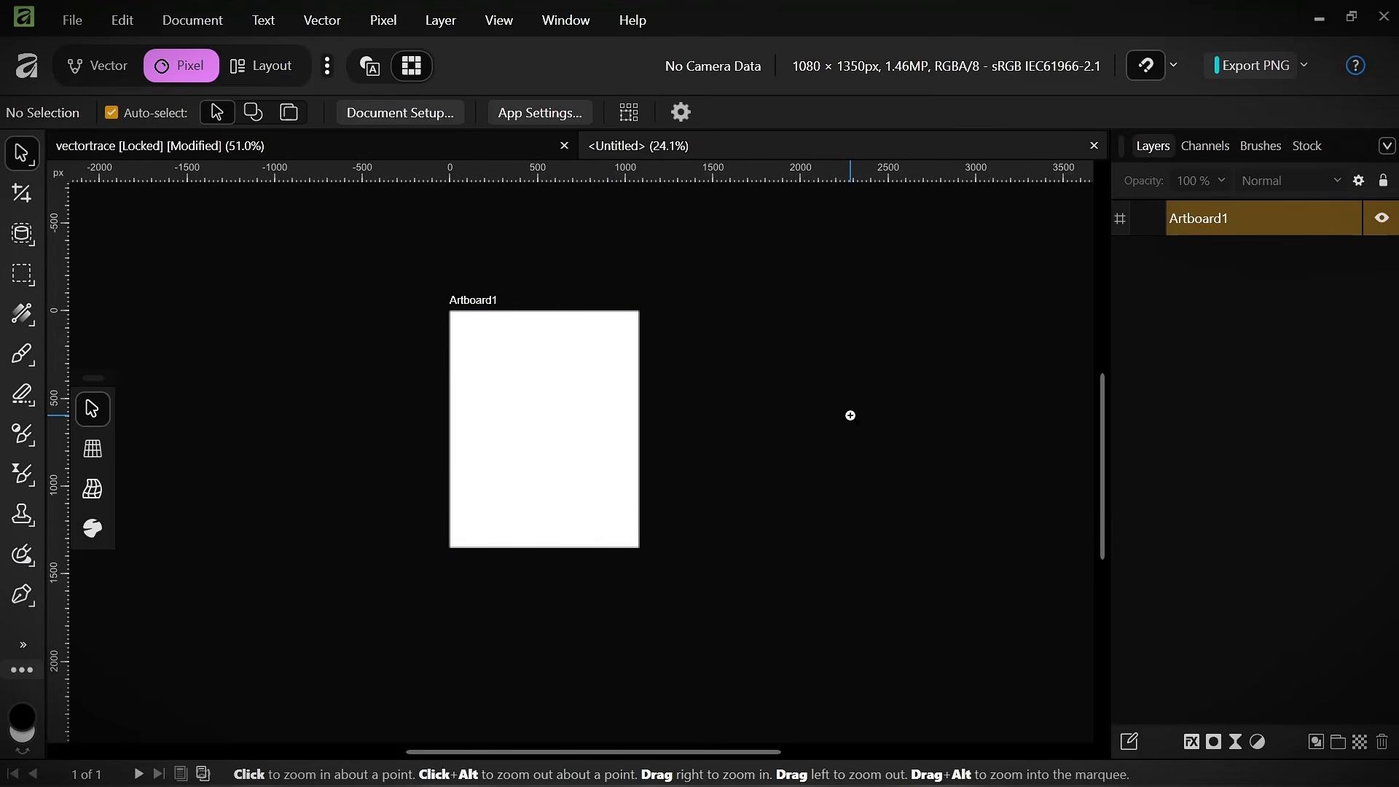
left_click_drag(531, 381, 678, 450)
scroll(567, 435, "up", 8)
scroll(481, 348, "down", 5)
scroll(482, 352, "down", 10)
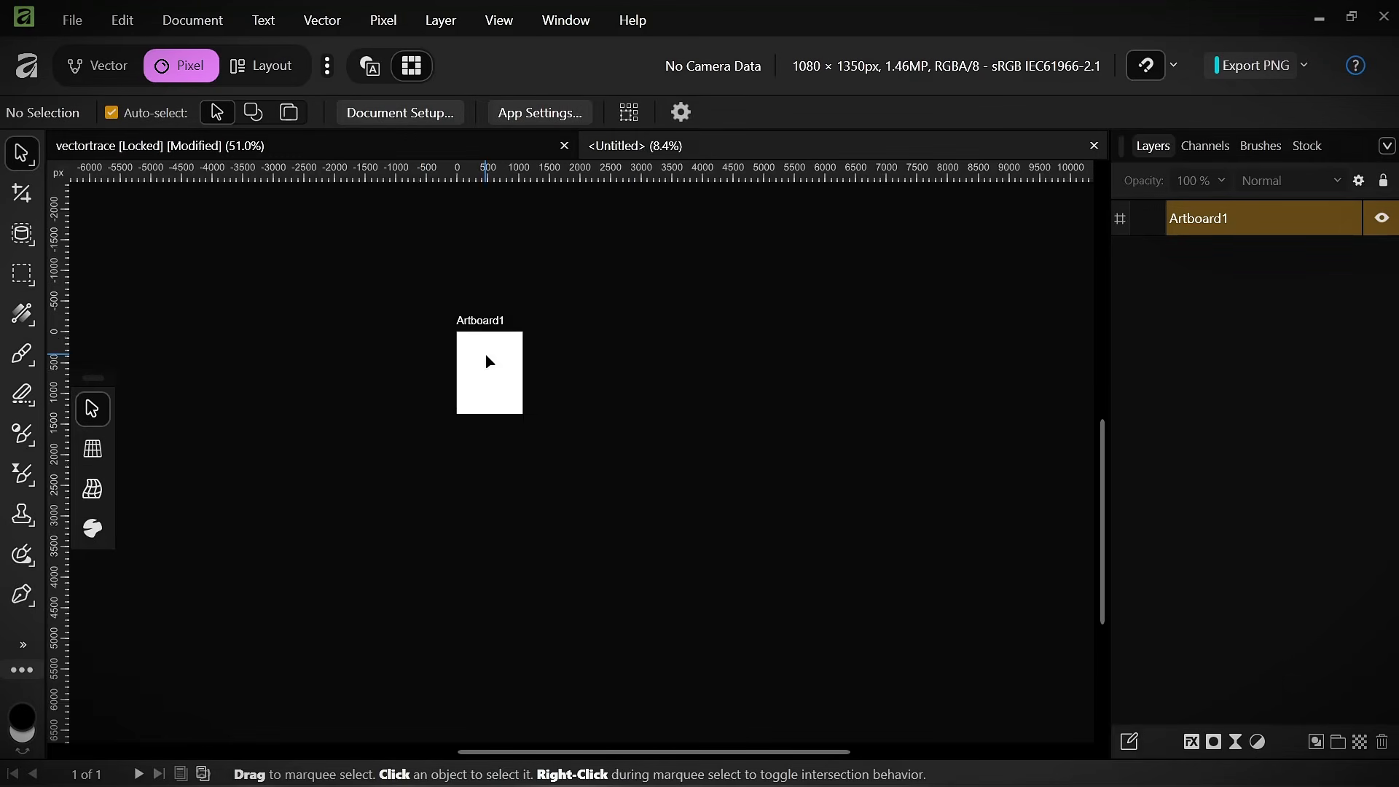
key("space")
left_click_drag(484, 368, 635, 355)
scroll(628, 330, "up", 7)
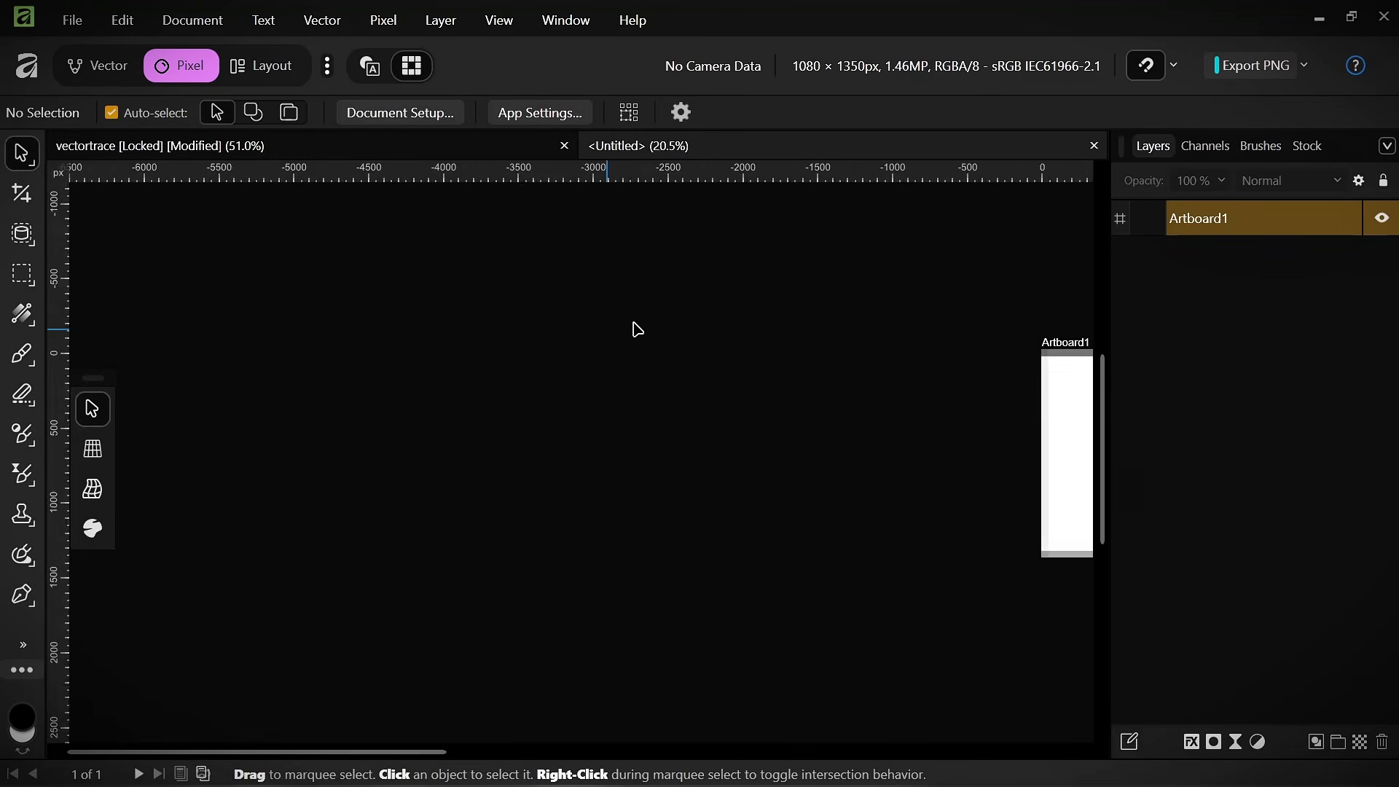
scroll(732, 319, "up", 1)
key("space")
left_click_drag(1037, 455, 357, 381)
scroll(357, 381, "up", 1)
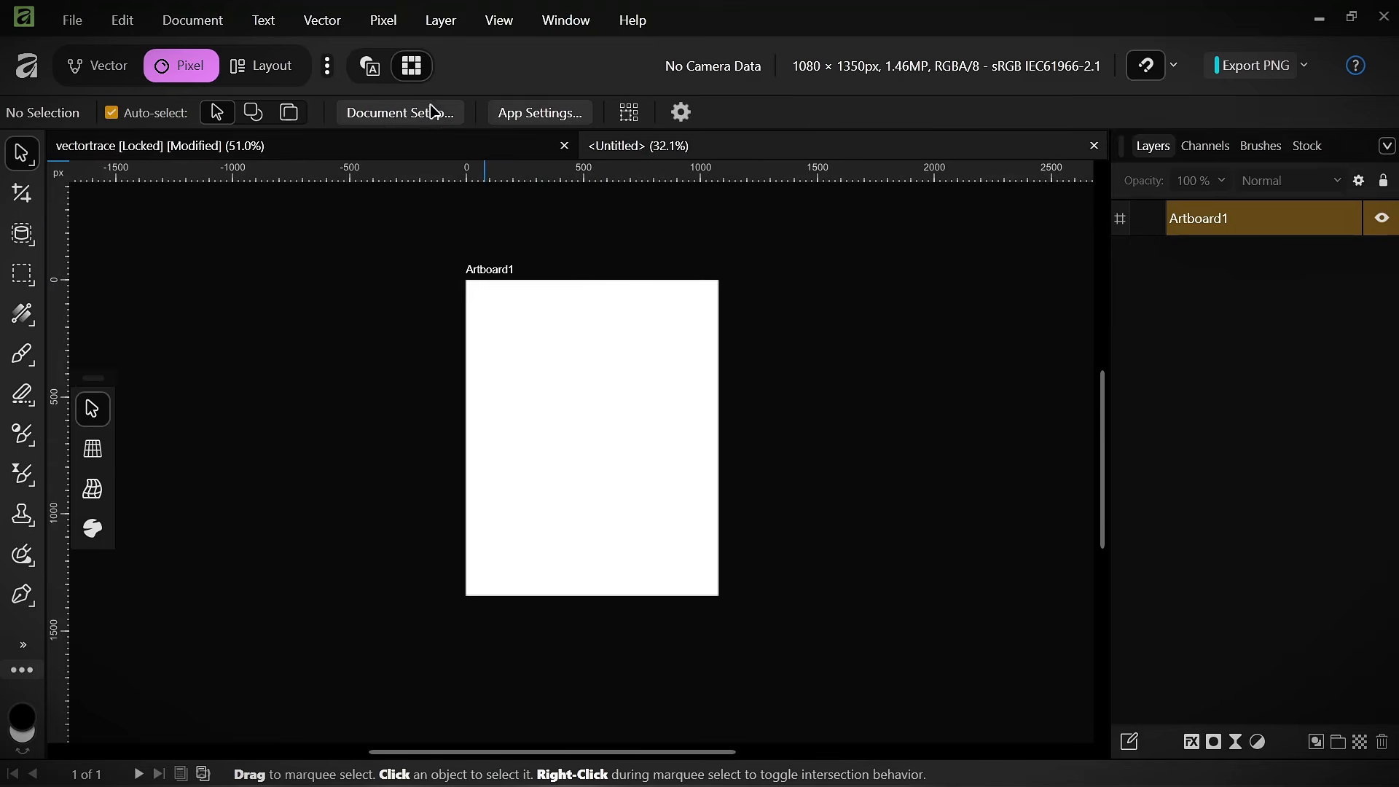
- Look through the available window arrangement, panel preset, General panel and Pixel panel options without choosing any
left_click(554, 17)
mouse_move(624, 53)
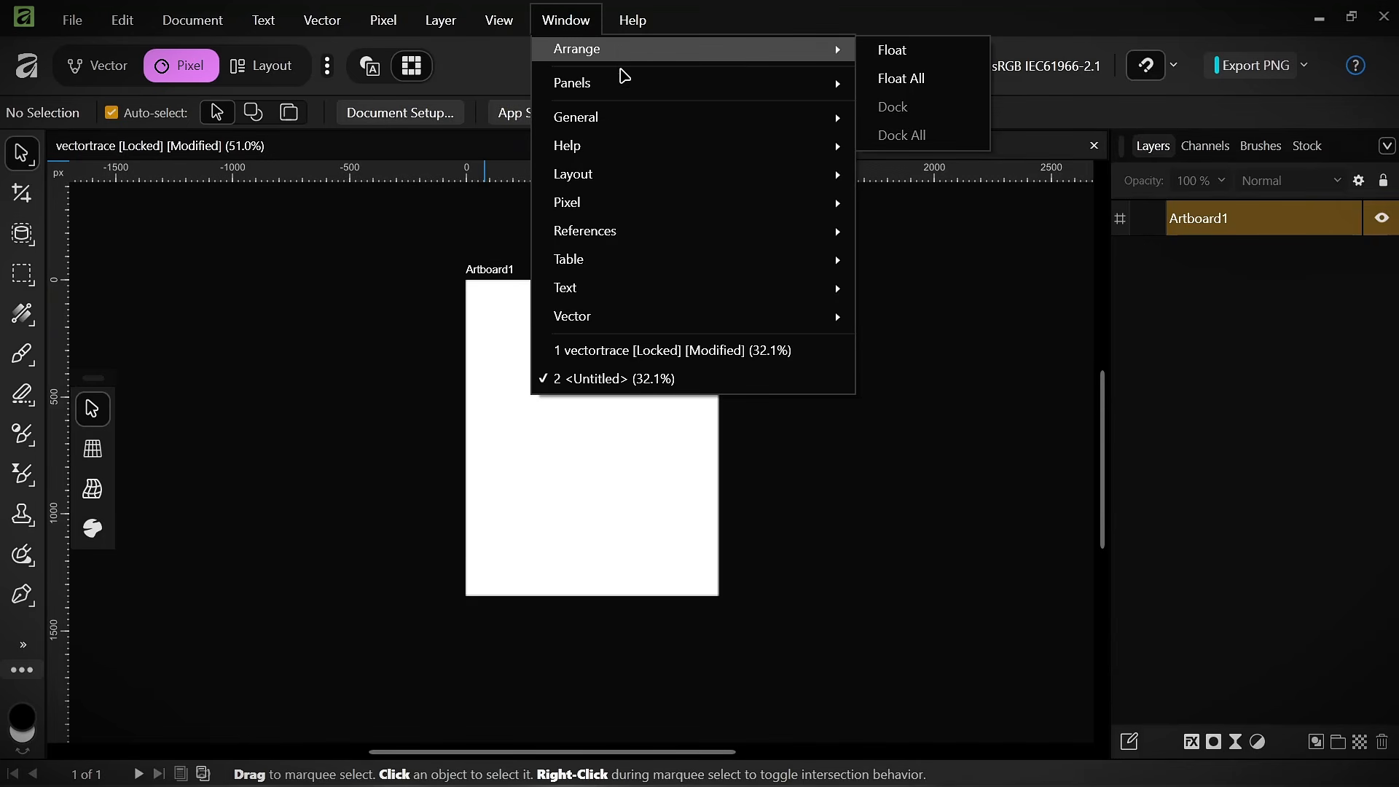
mouse_move(624, 85)
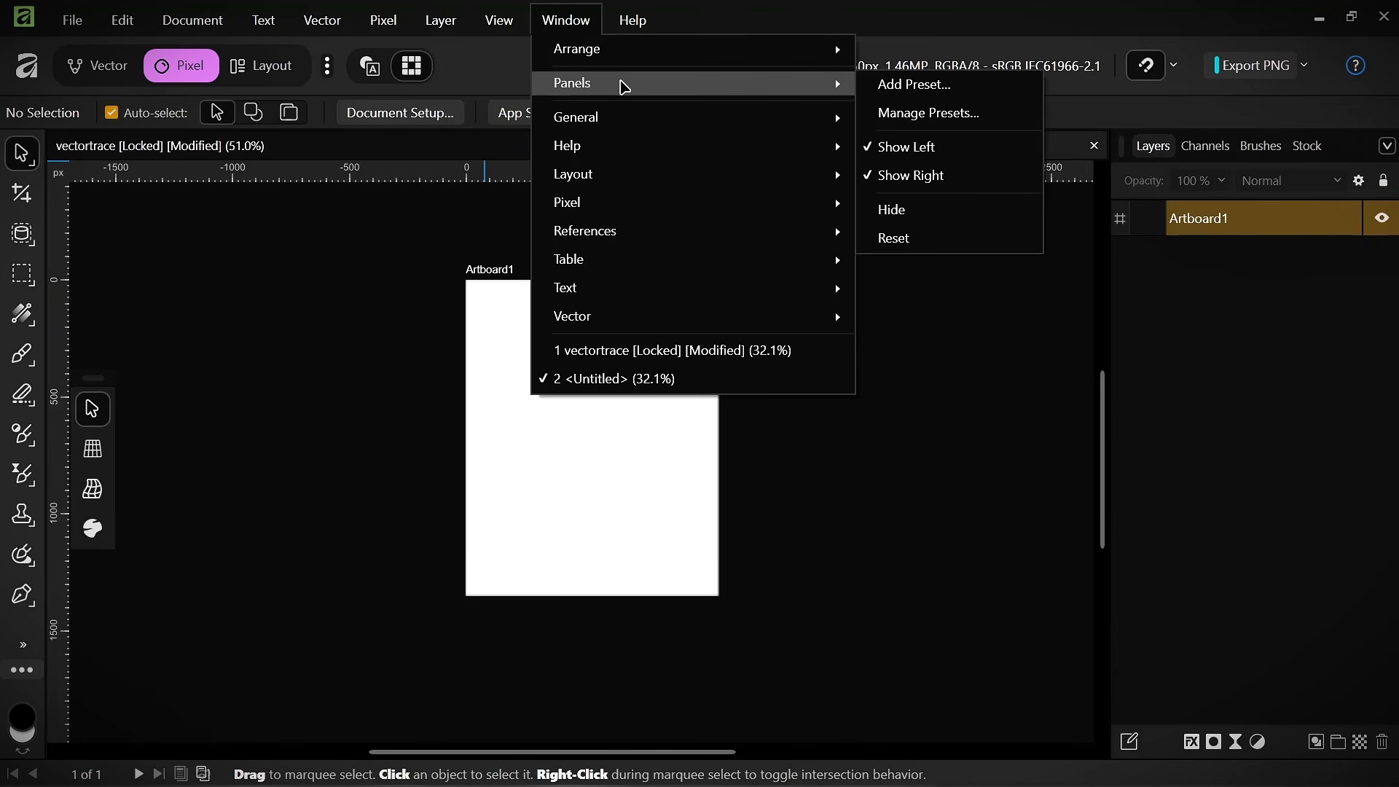
mouse_move(638, 117)
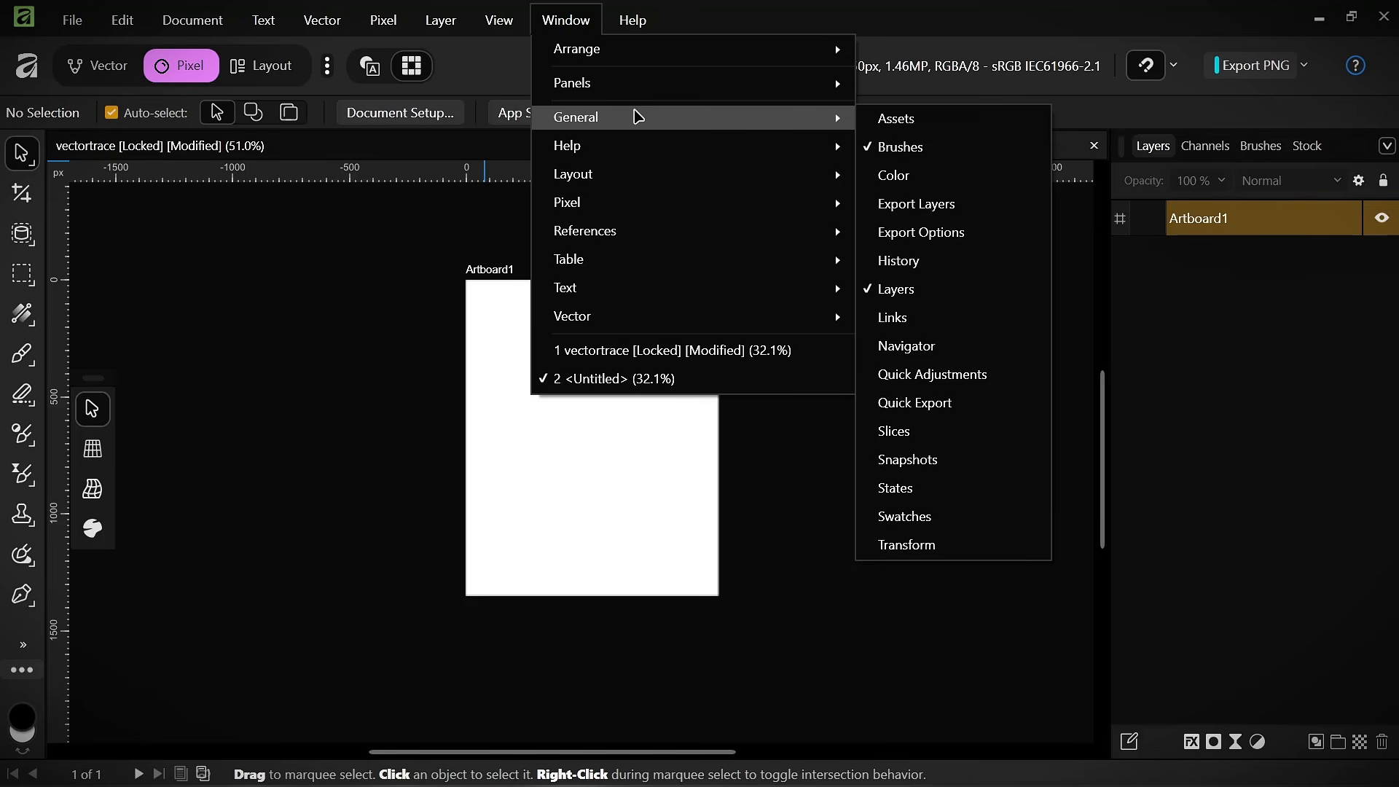
mouse_move(606, 175)
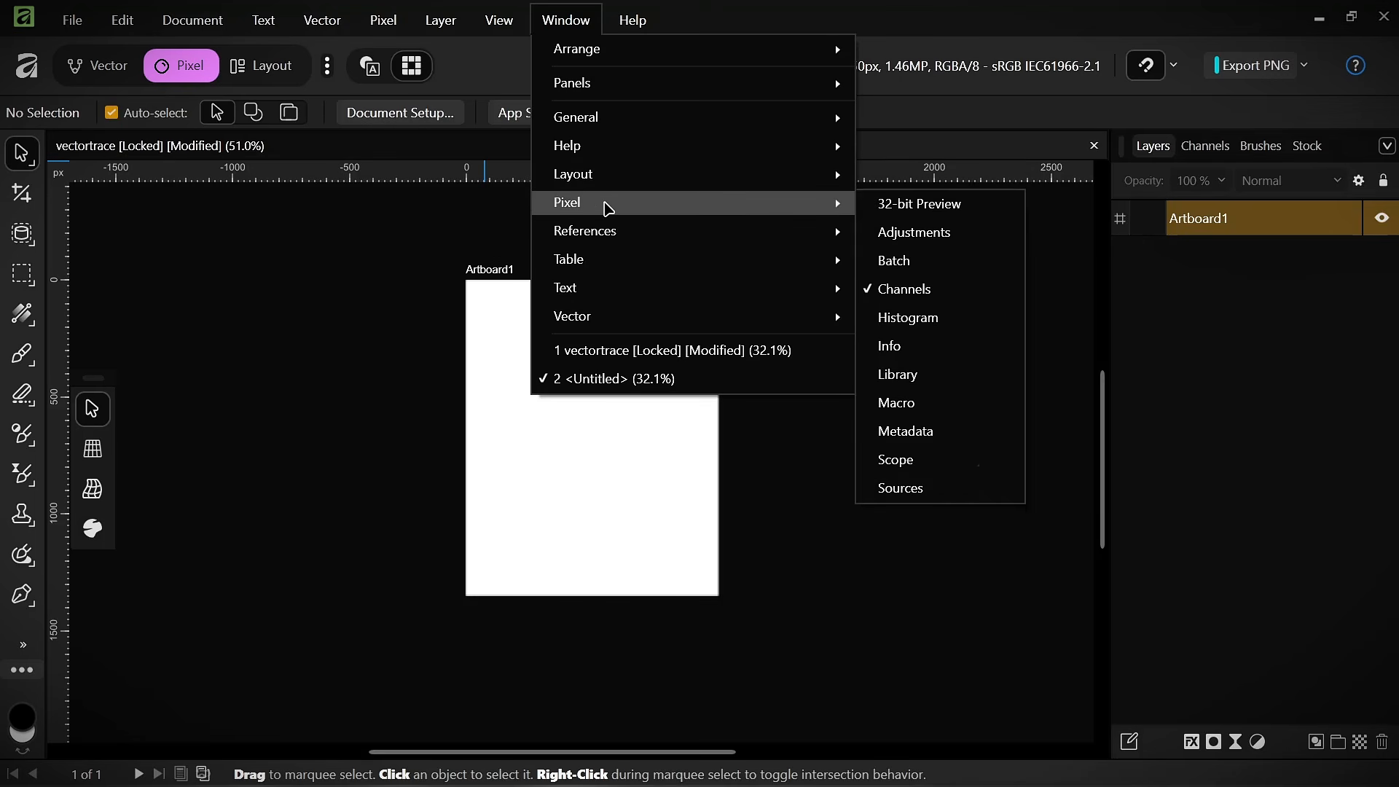
mouse_move(631, 245)
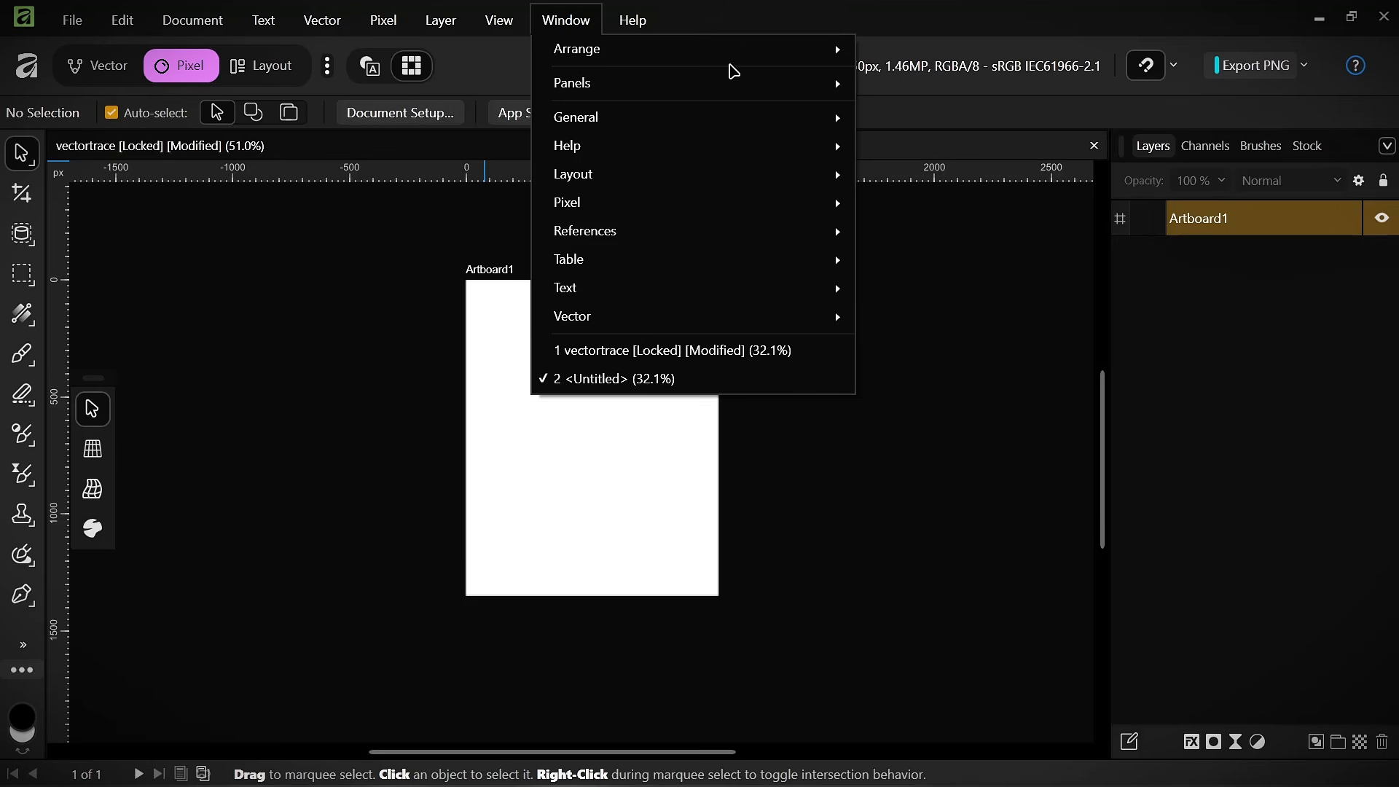
mouse_move(741, 56)
left_click(969, 393)
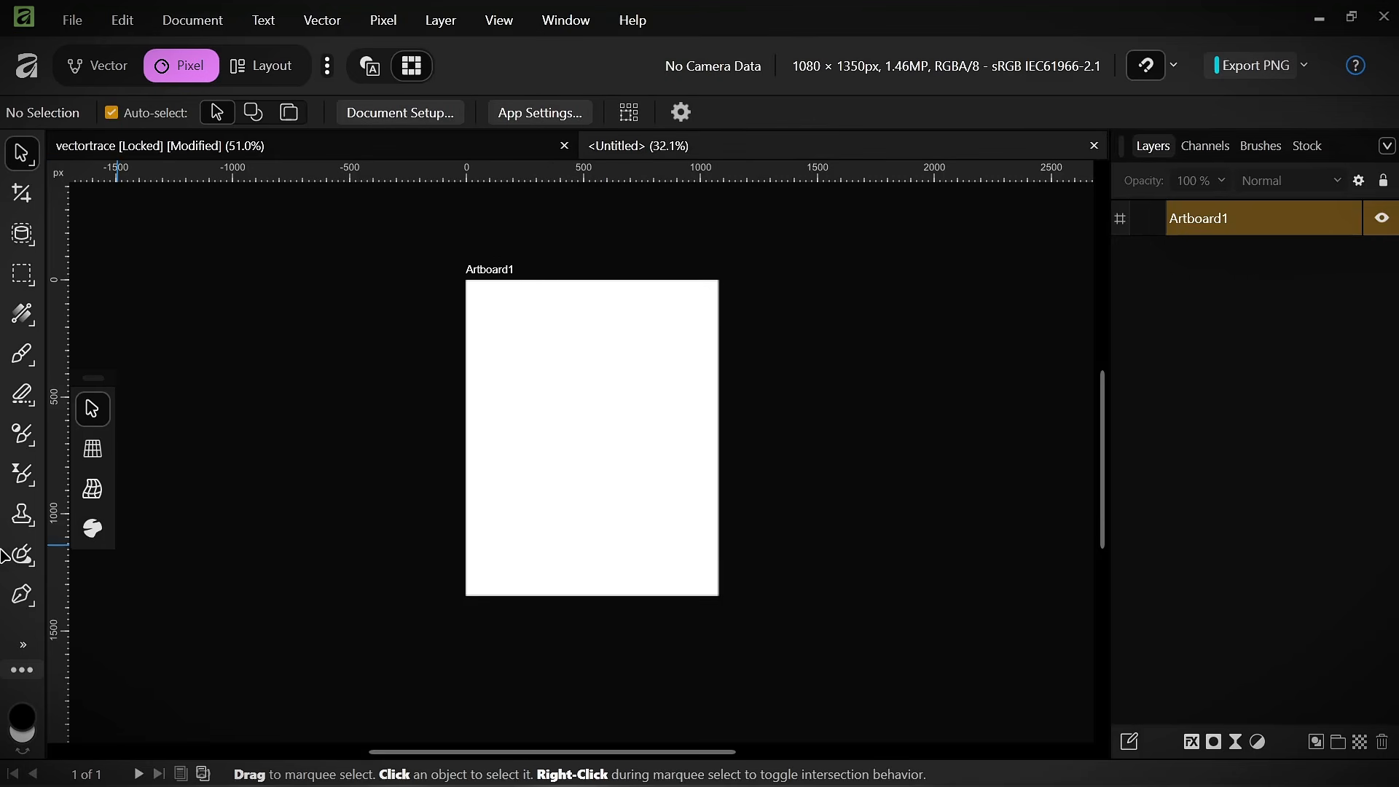
- Switch the workspace to the Vector studio and keep the whole artboard in view
left_click(115, 67)
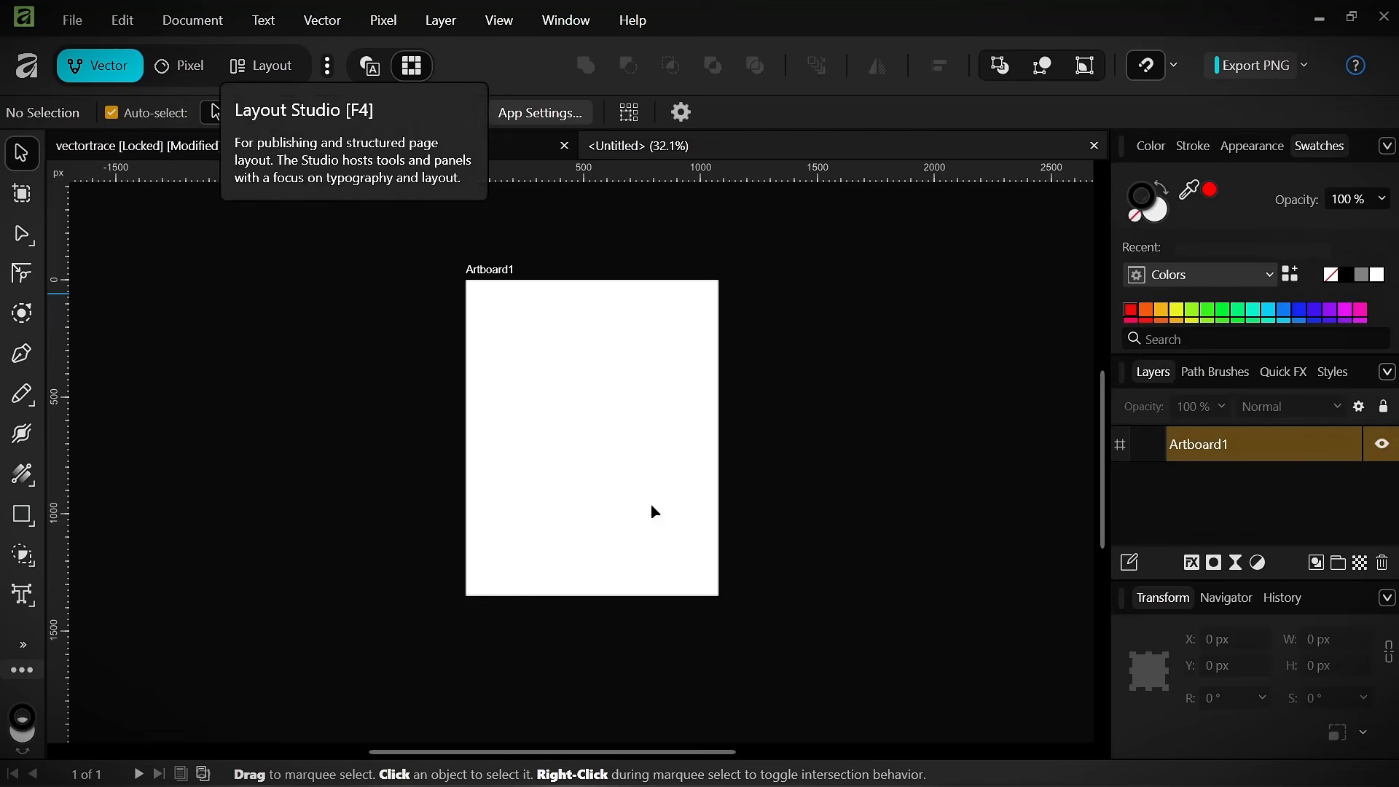
scroll(637, 552, "up", 5)
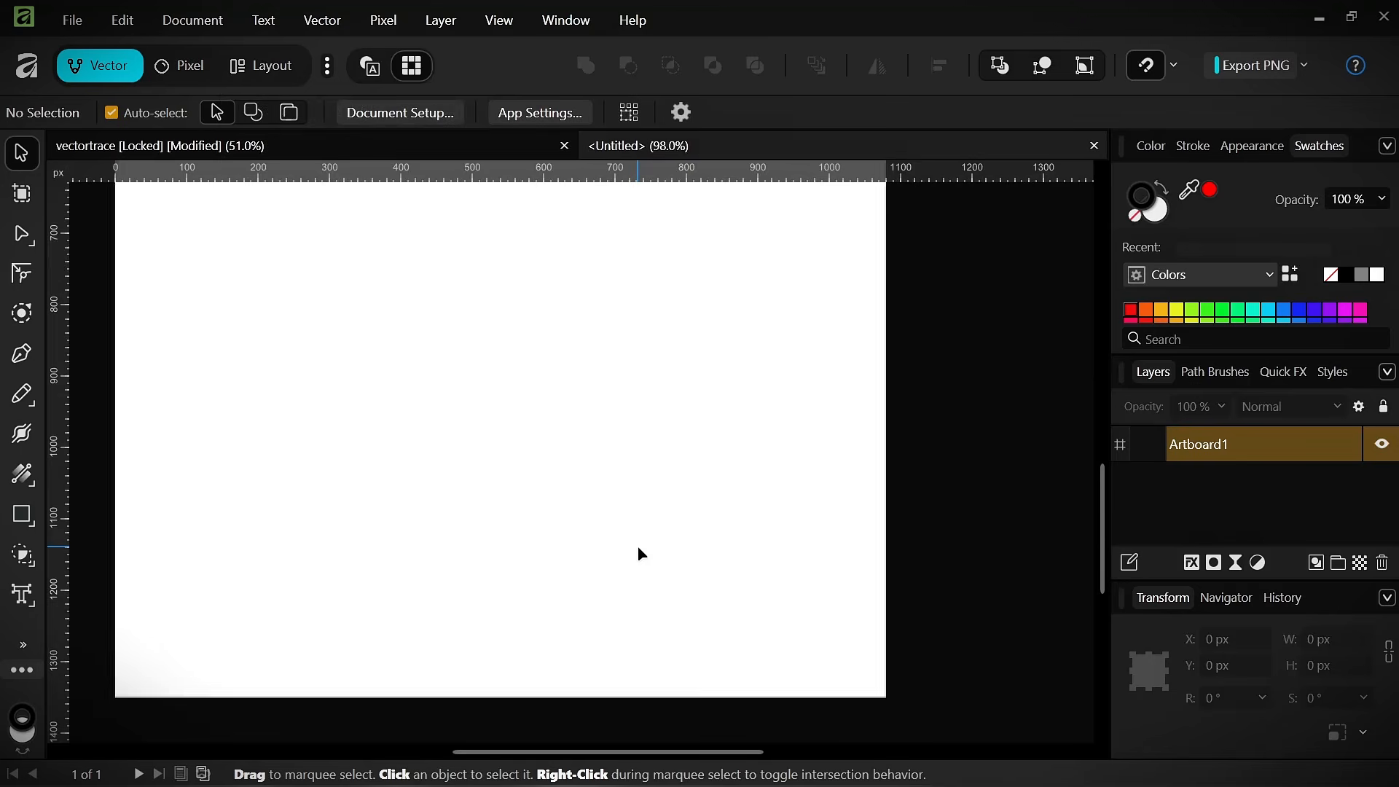
scroll(637, 552, "down", 5)
scroll(569, 472, "up", 1)
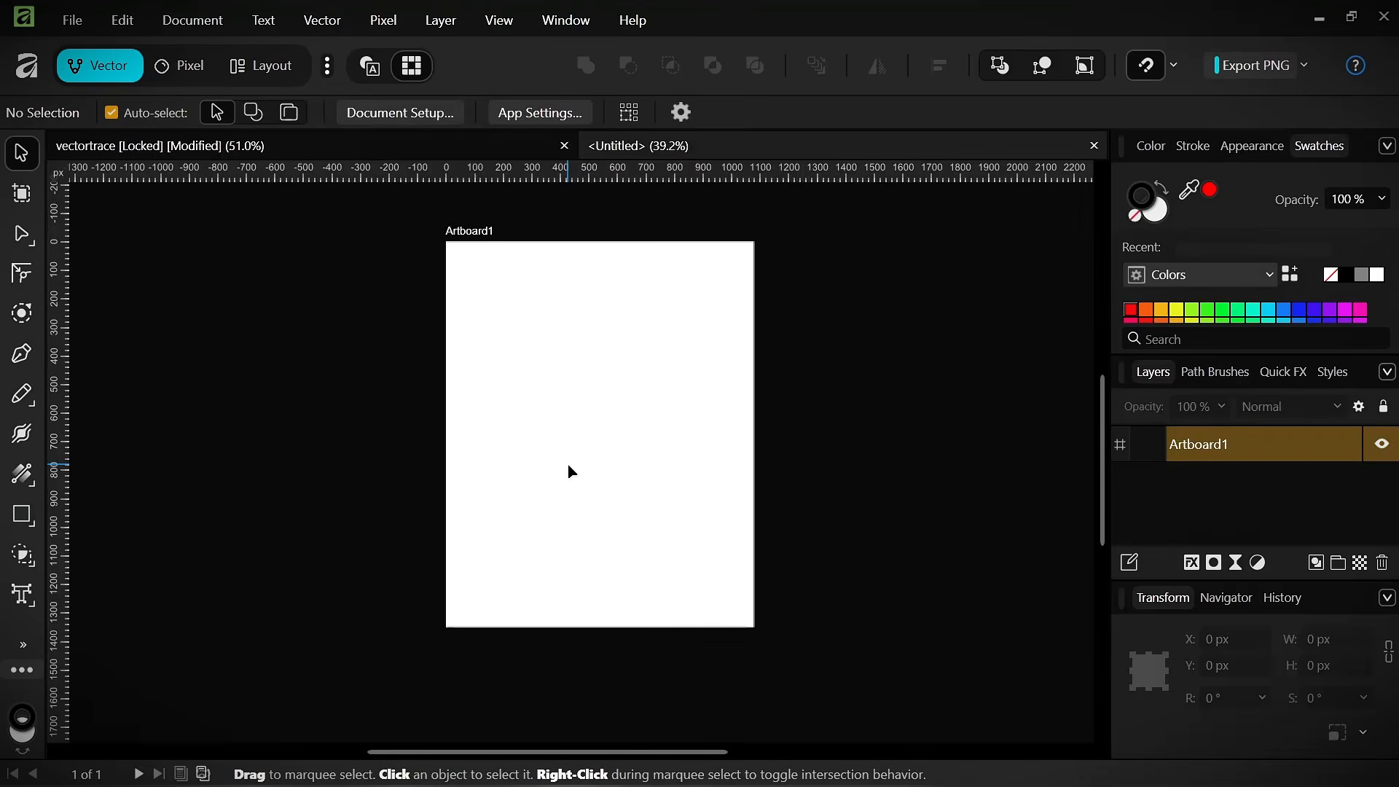
scroll(568, 472, "down", 1)
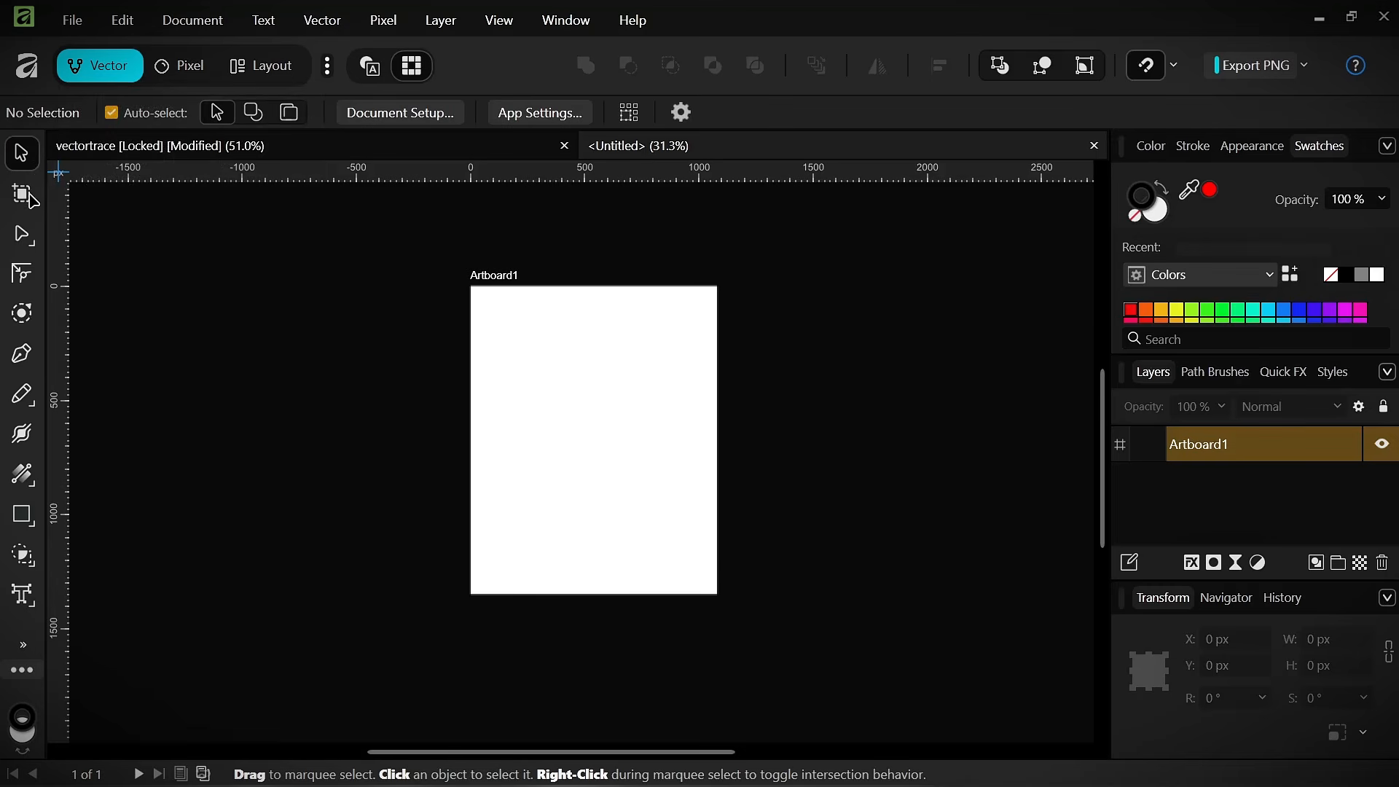
- Switch briefly to the Artboard tool, return to the Move tool, and recentre the view on Artboard1
left_click(22, 193)
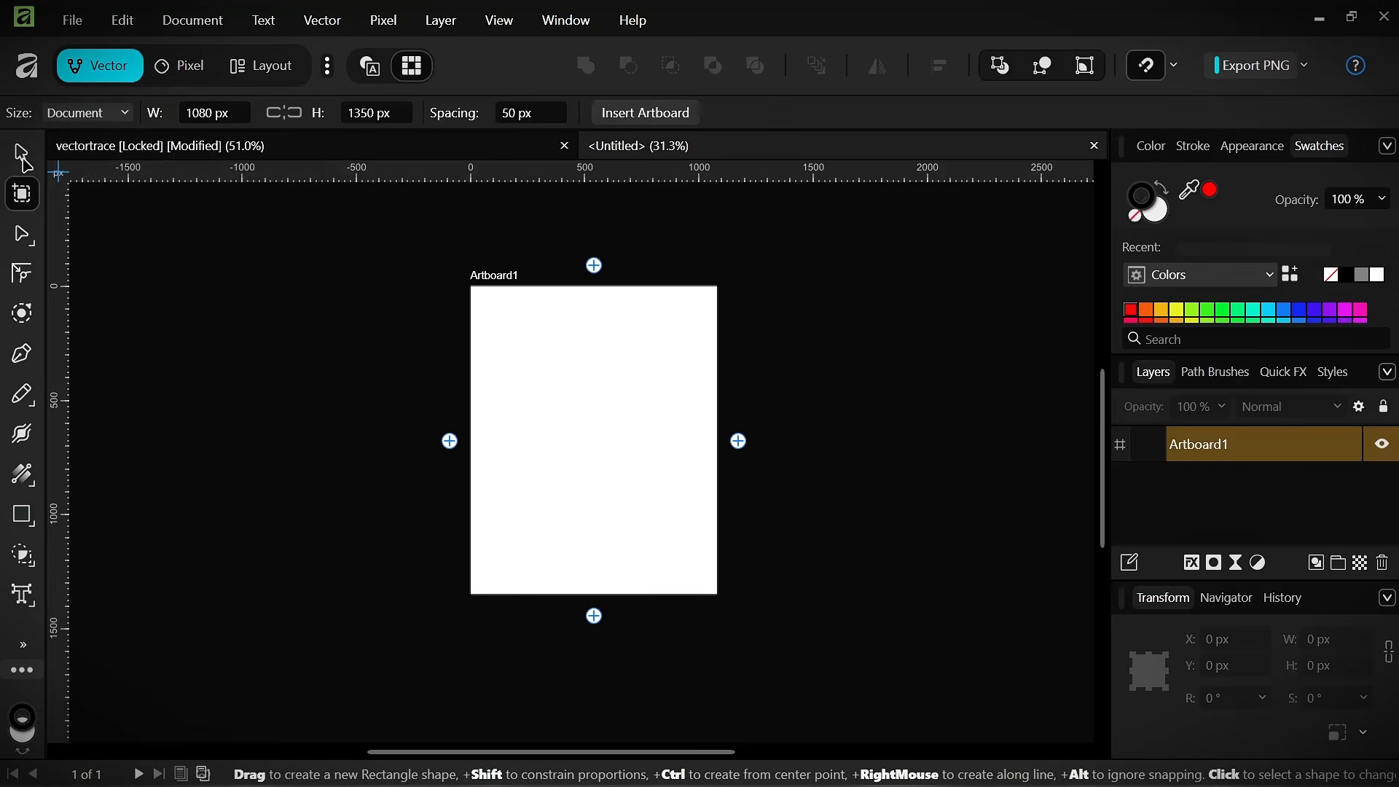
left_click(21, 155)
scroll(172, 292, "down", 2)
scroll(175, 302, "up", 4)
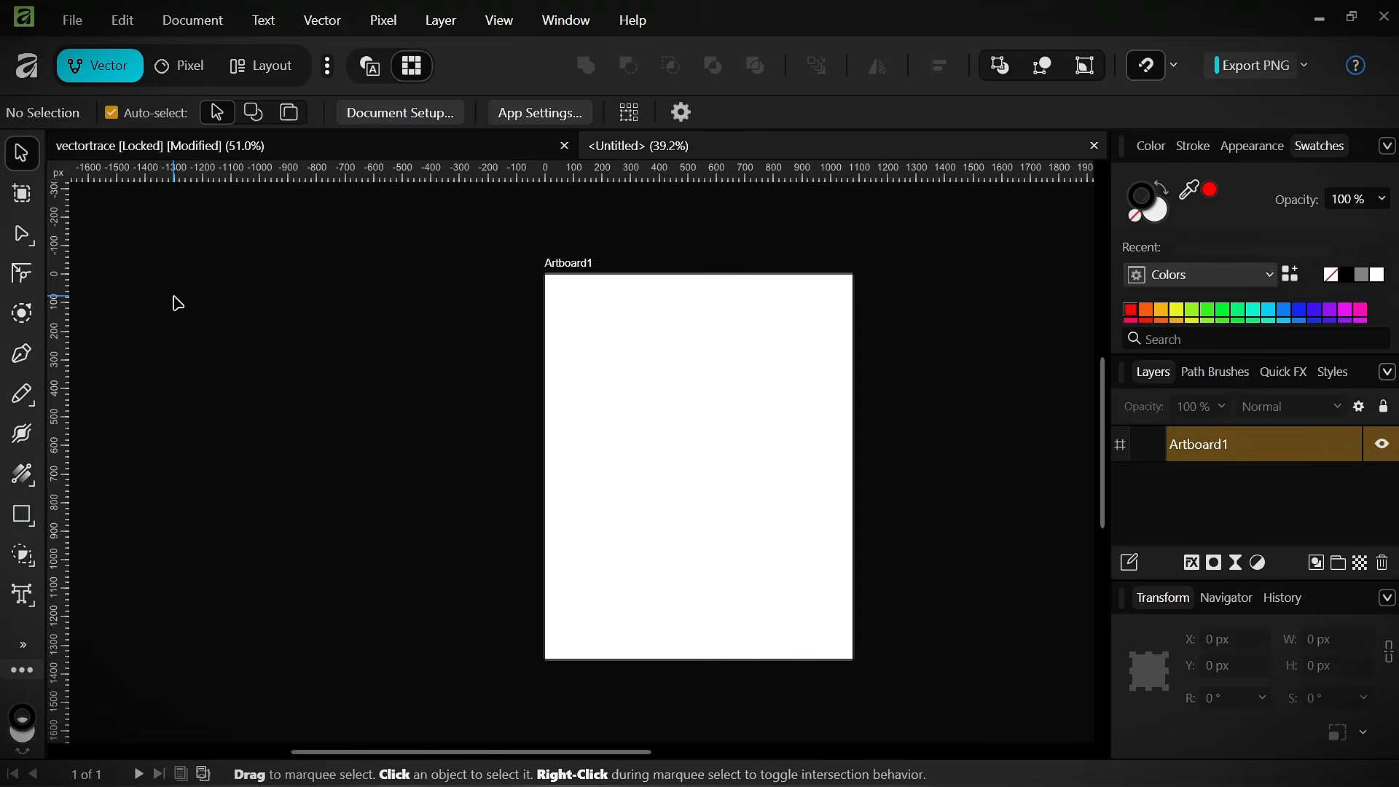
scroll(177, 303, "down", 1)
left_click_drag(645, 338, 573, 343)
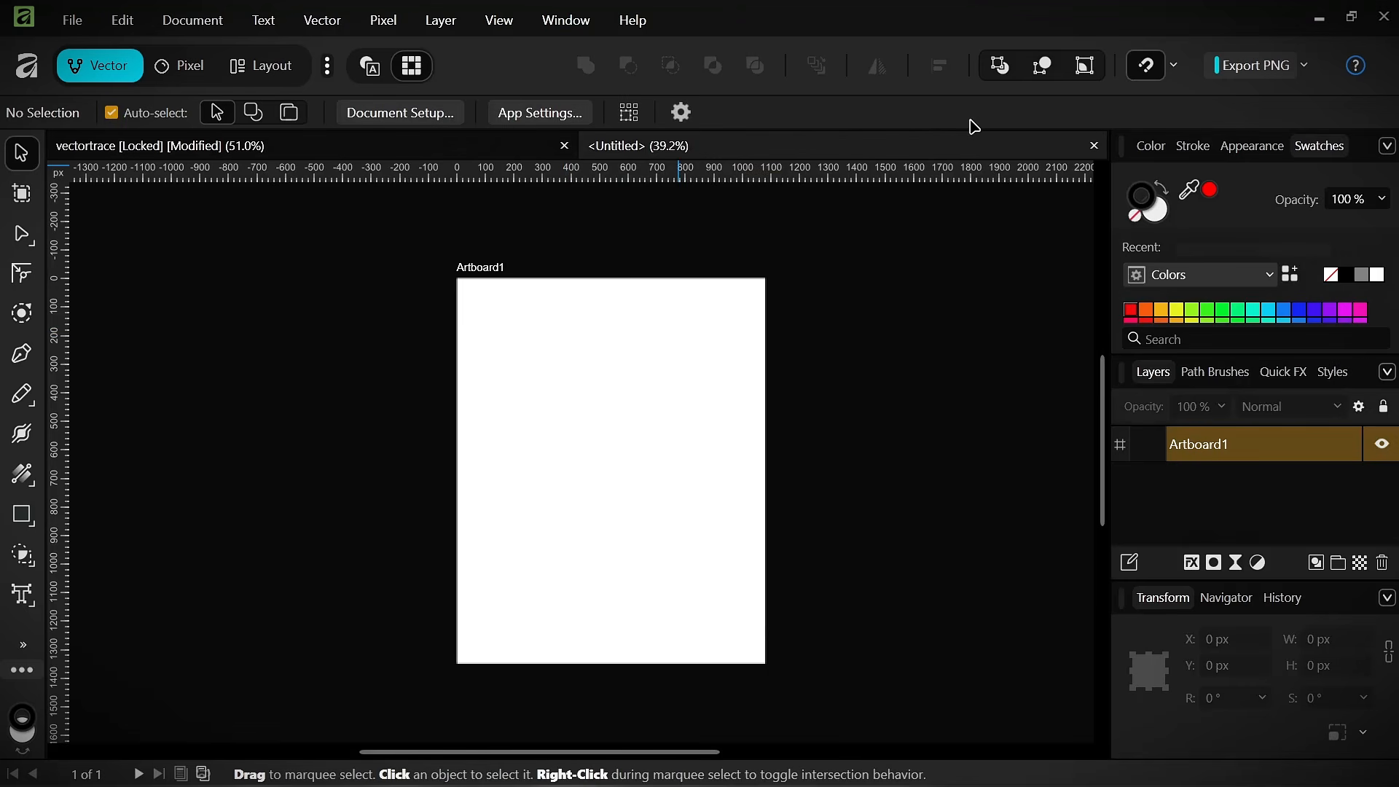
- Check the vectortrace document with the badge artwork and close it, keeping the untitled document open
left_click(430, 148)
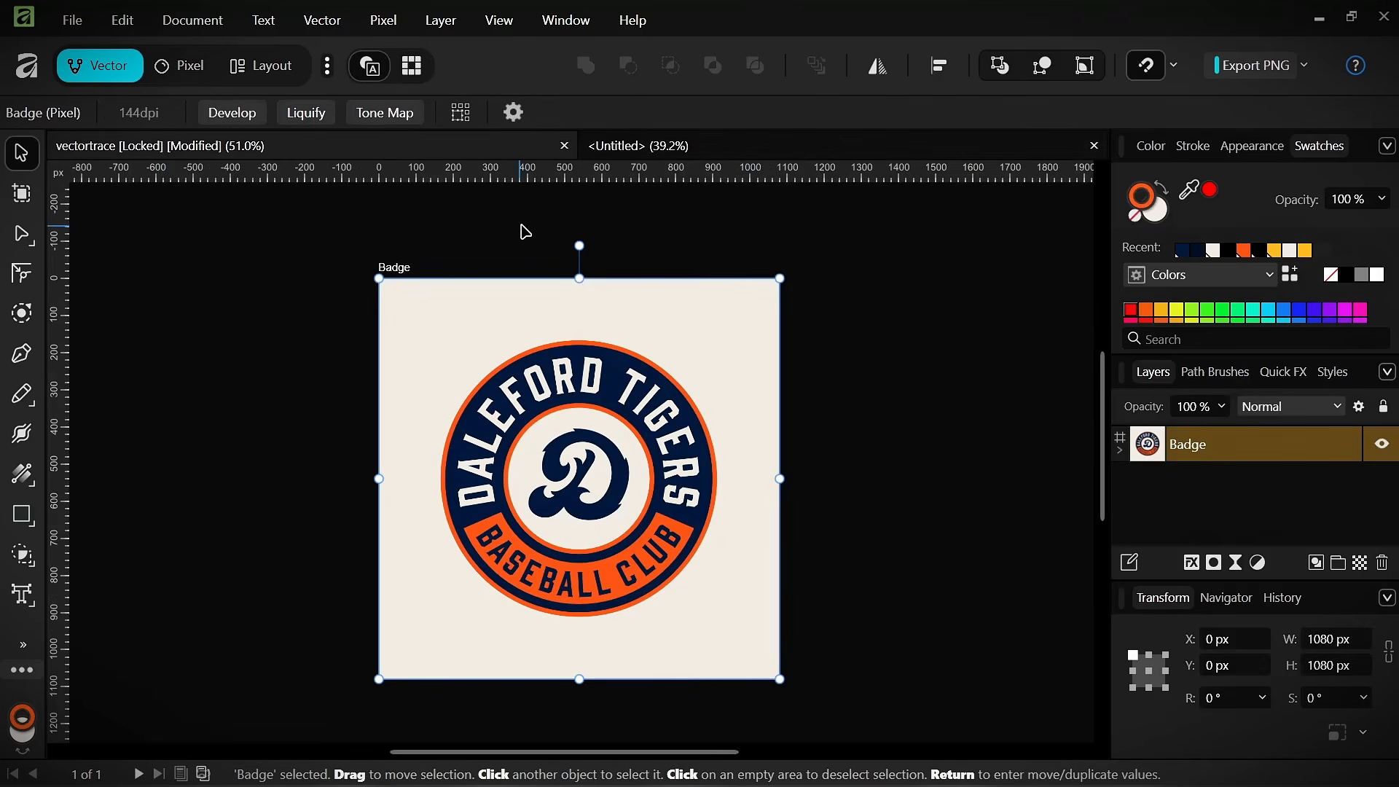
left_click(565, 147)
scroll(516, 460, "down", 2)
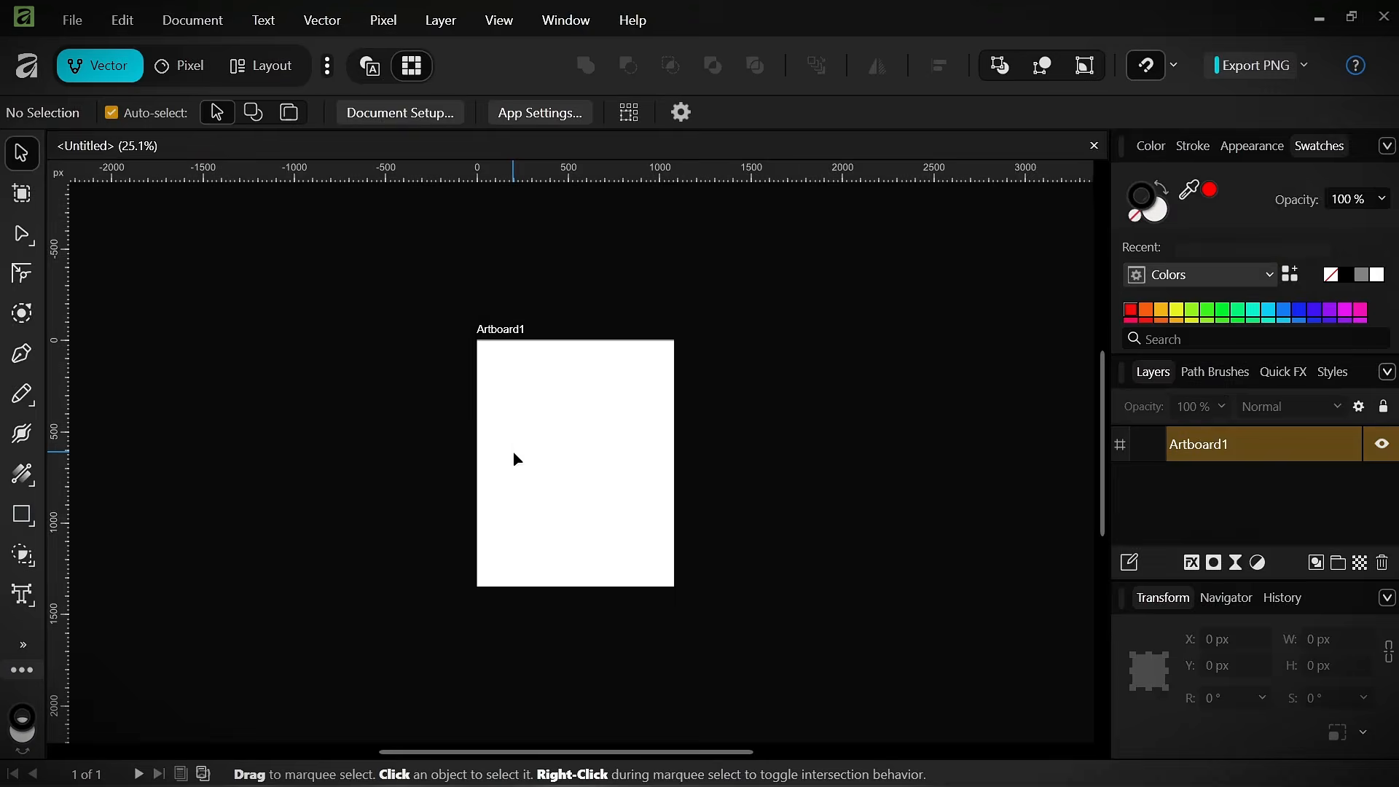
scroll(515, 459, "up", 3)
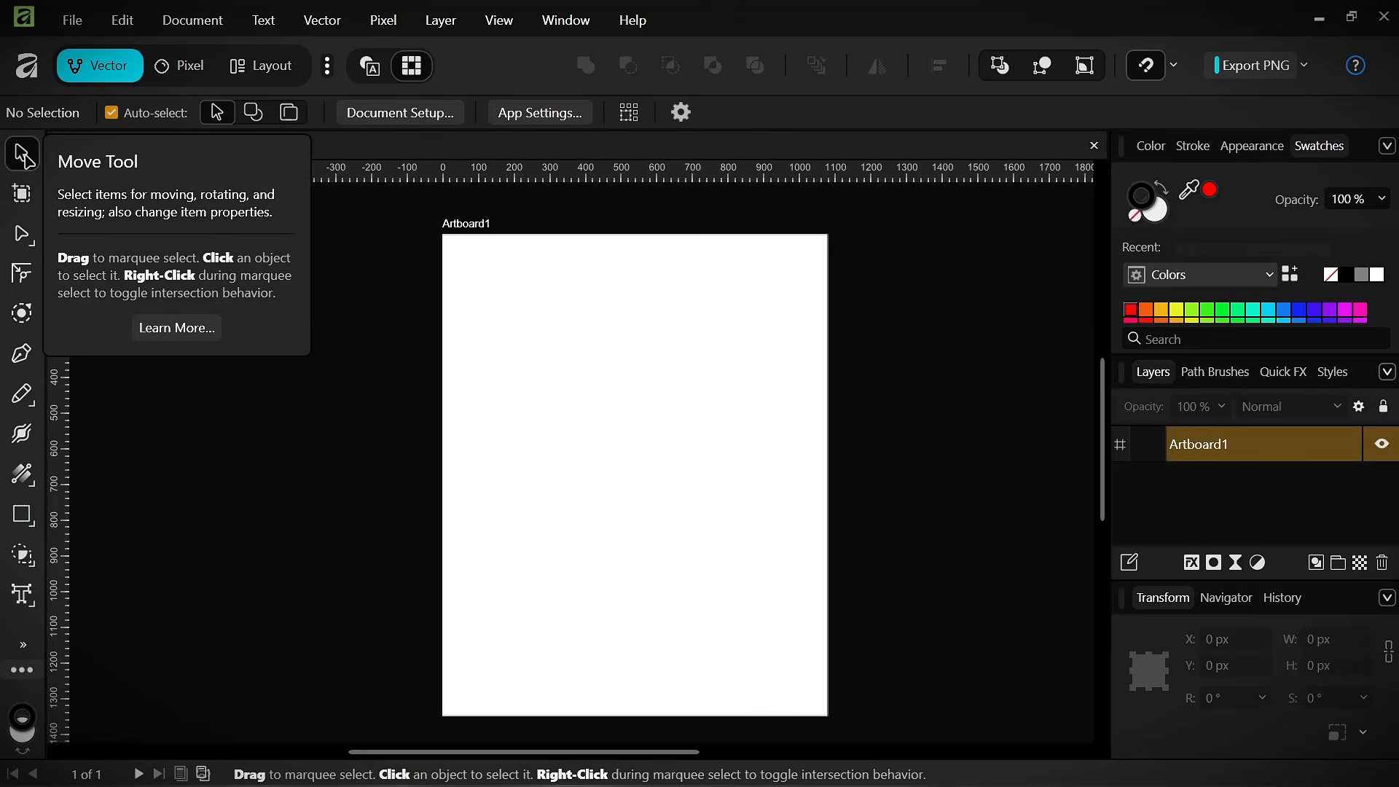
- Use the Artboard tool to add a duplicate 1080 × 1350 px artboard directly above Artboard1 with 50 px spacing
left_click(21, 193)
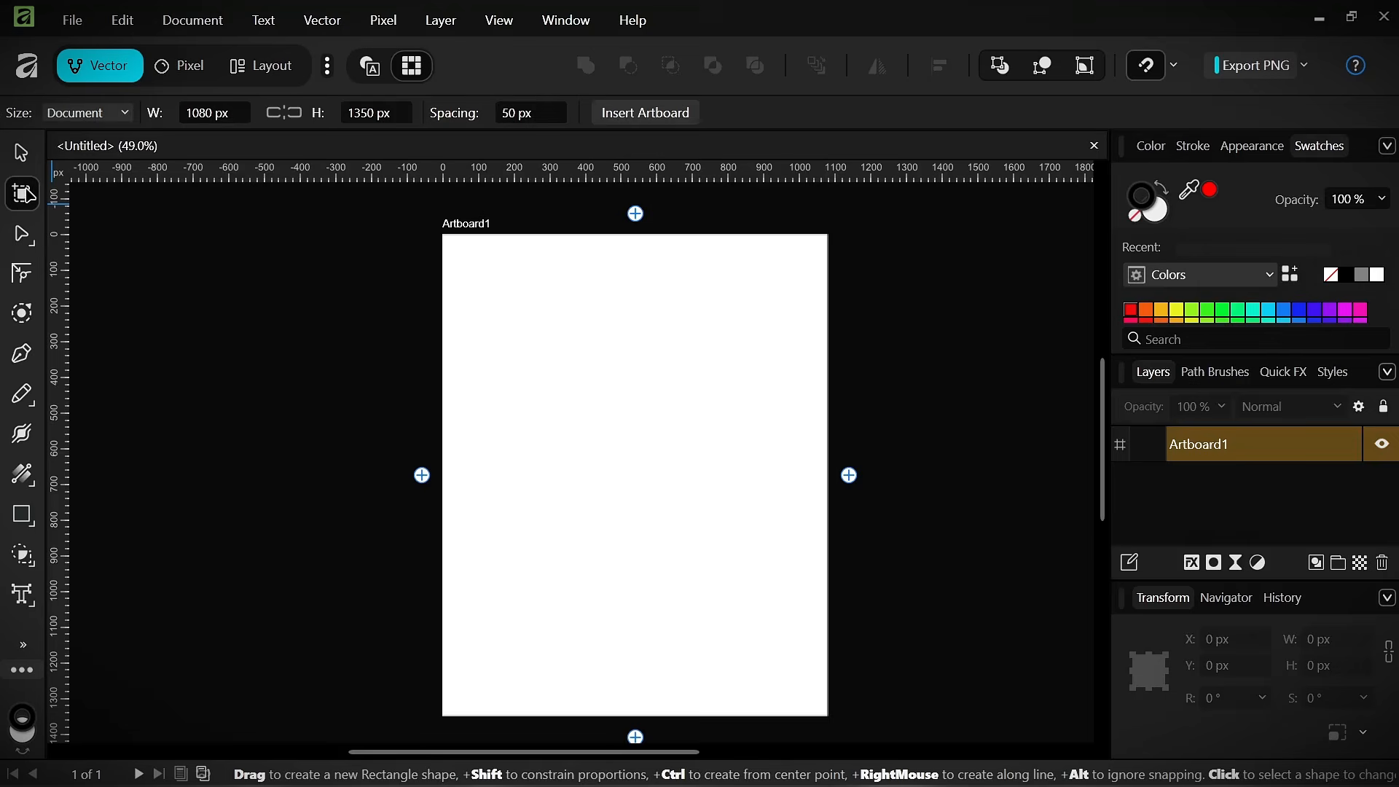
scroll(494, 333, "down", 2)
key("alt")
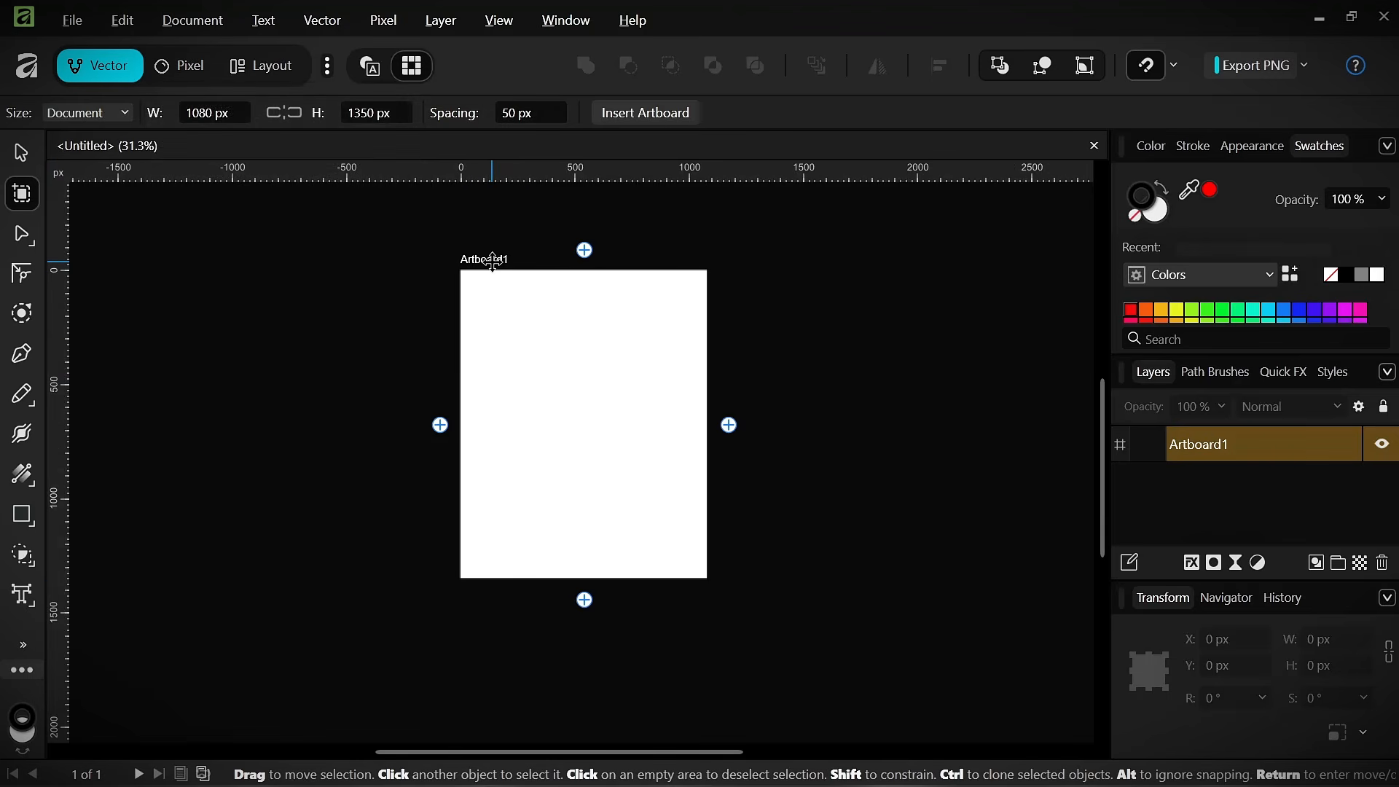
left_click_drag(491, 258, 325, 278)
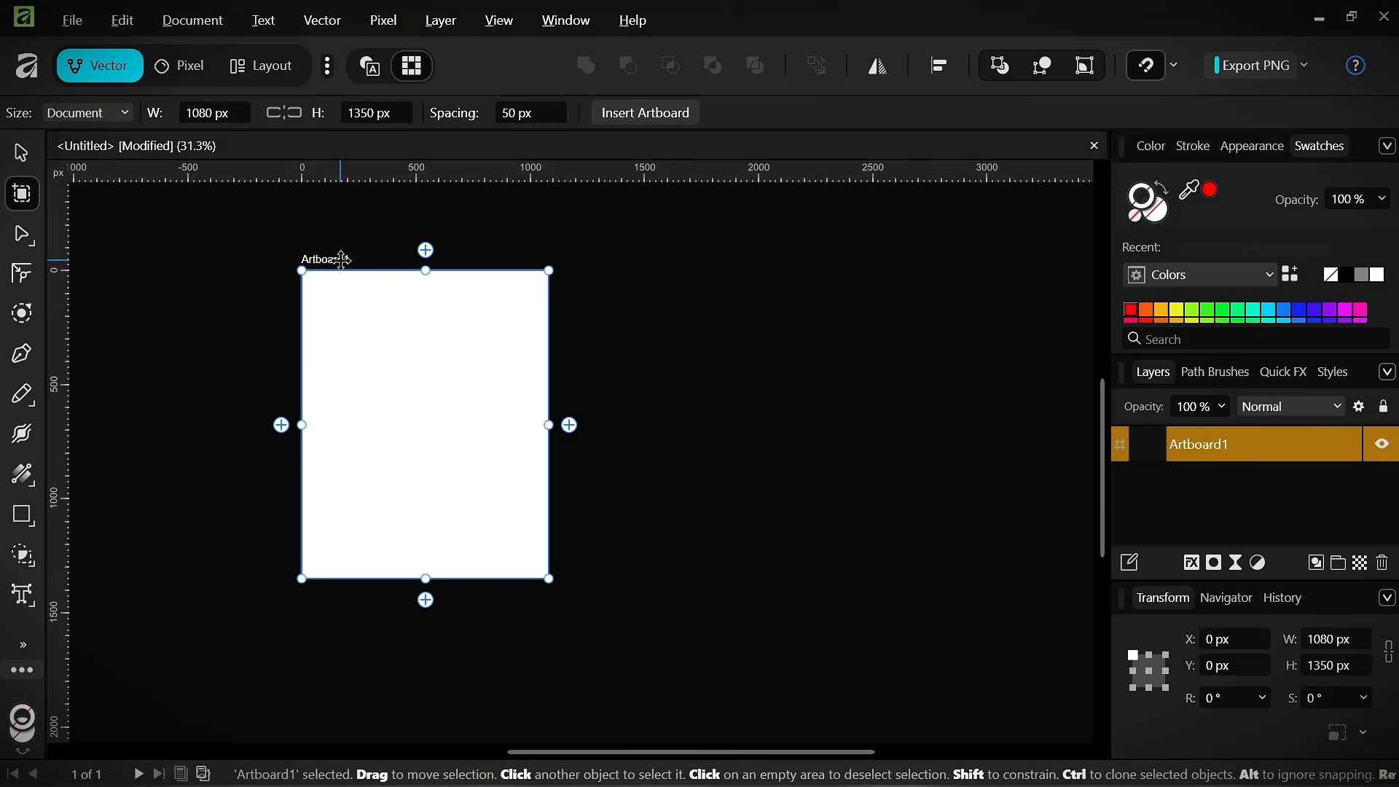
key("alt")
left_click(428, 251)
scroll(430, 299, "down", 6)
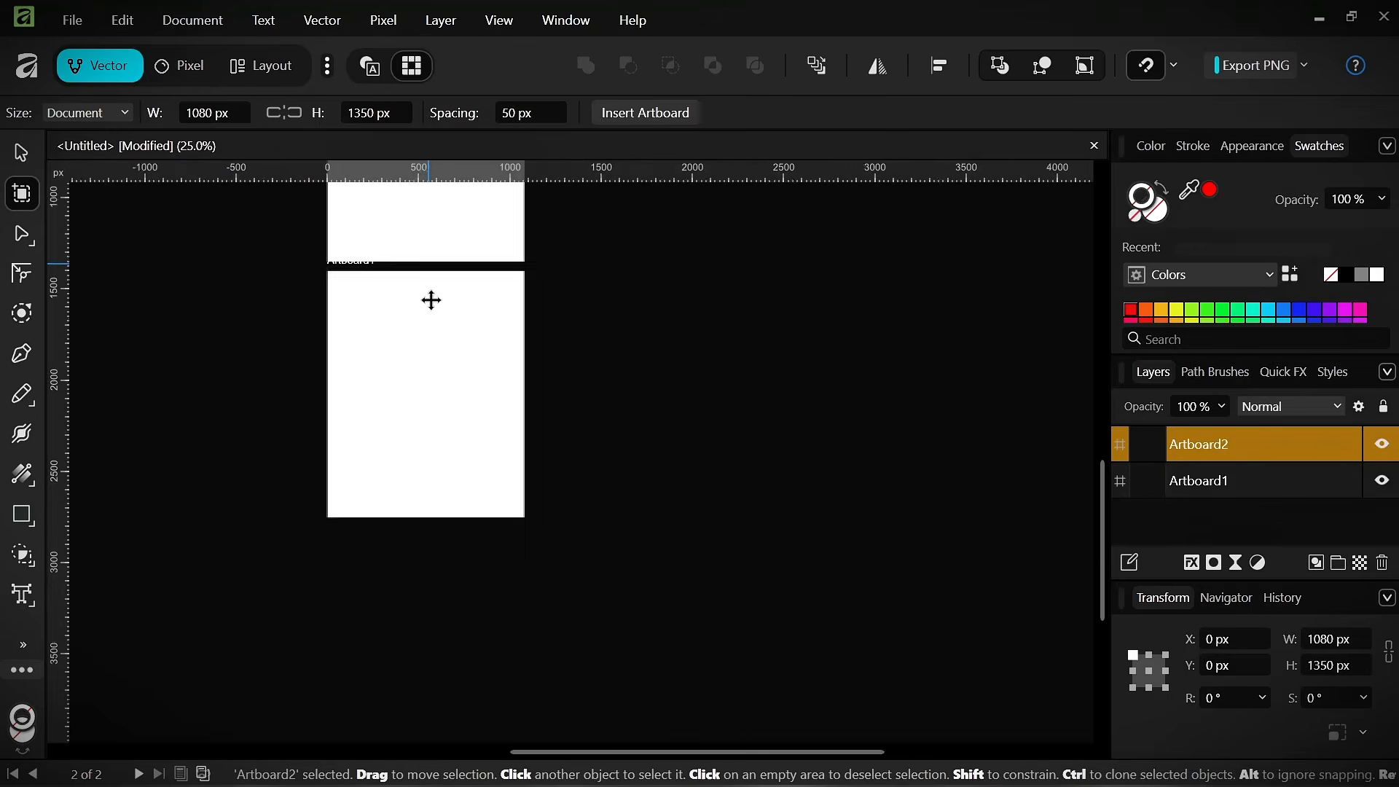
scroll(452, 317, "up", 4)
left_click_drag(528, 274, 469, 422)
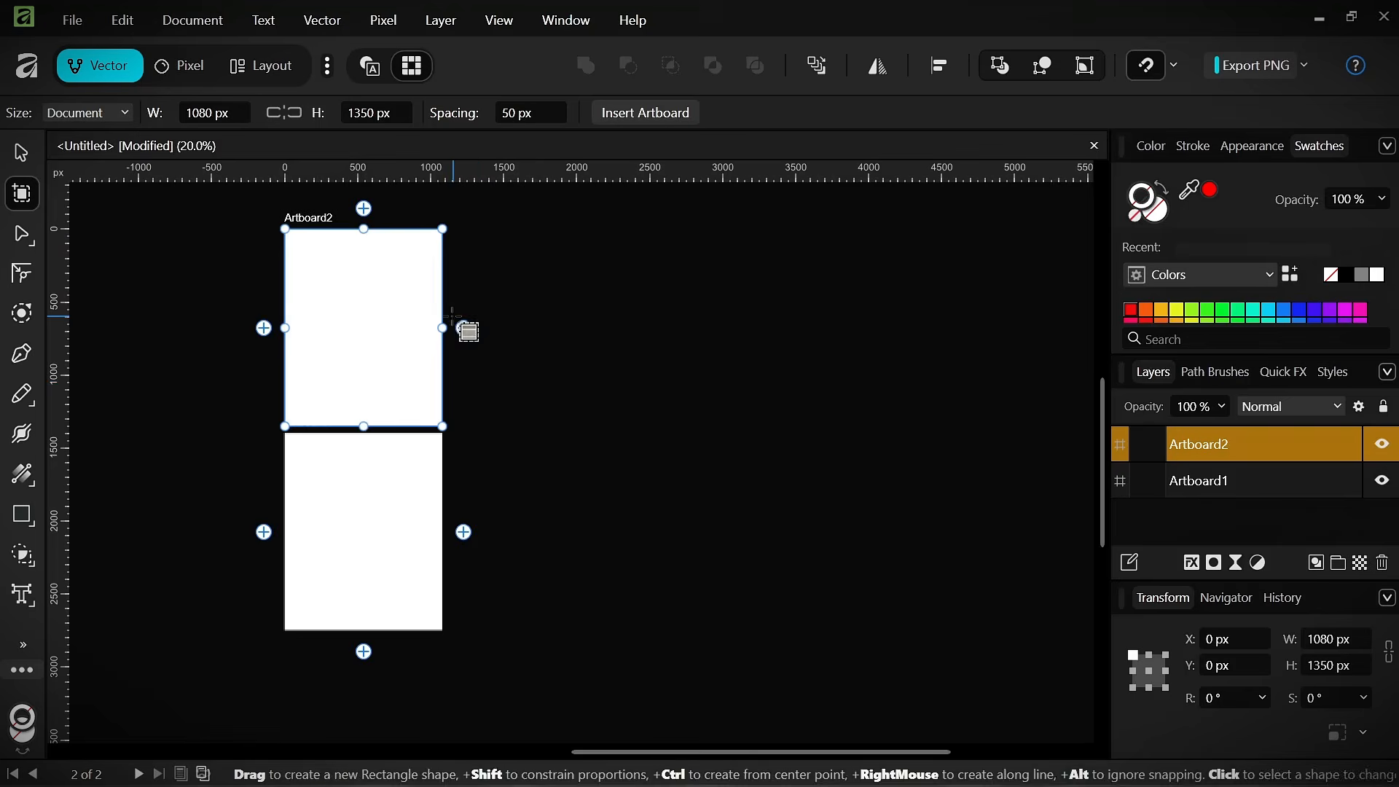
- Add an artboard to the right of Artboard2 and another one directly below it, forming a two-by-two grid
left_click(464, 328)
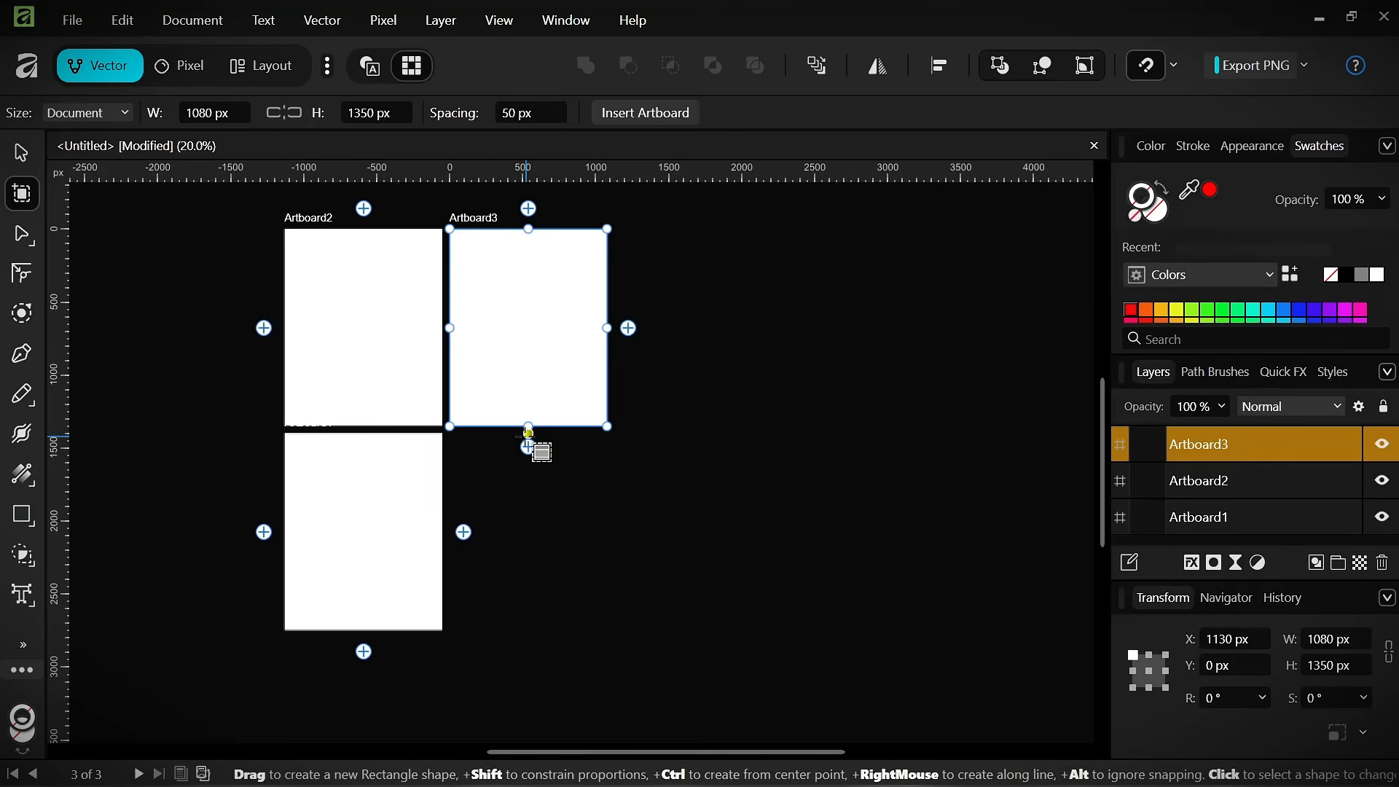
left_click(528, 447)
scroll(523, 426, "down", 5)
scroll(291, 317, "up", 6)
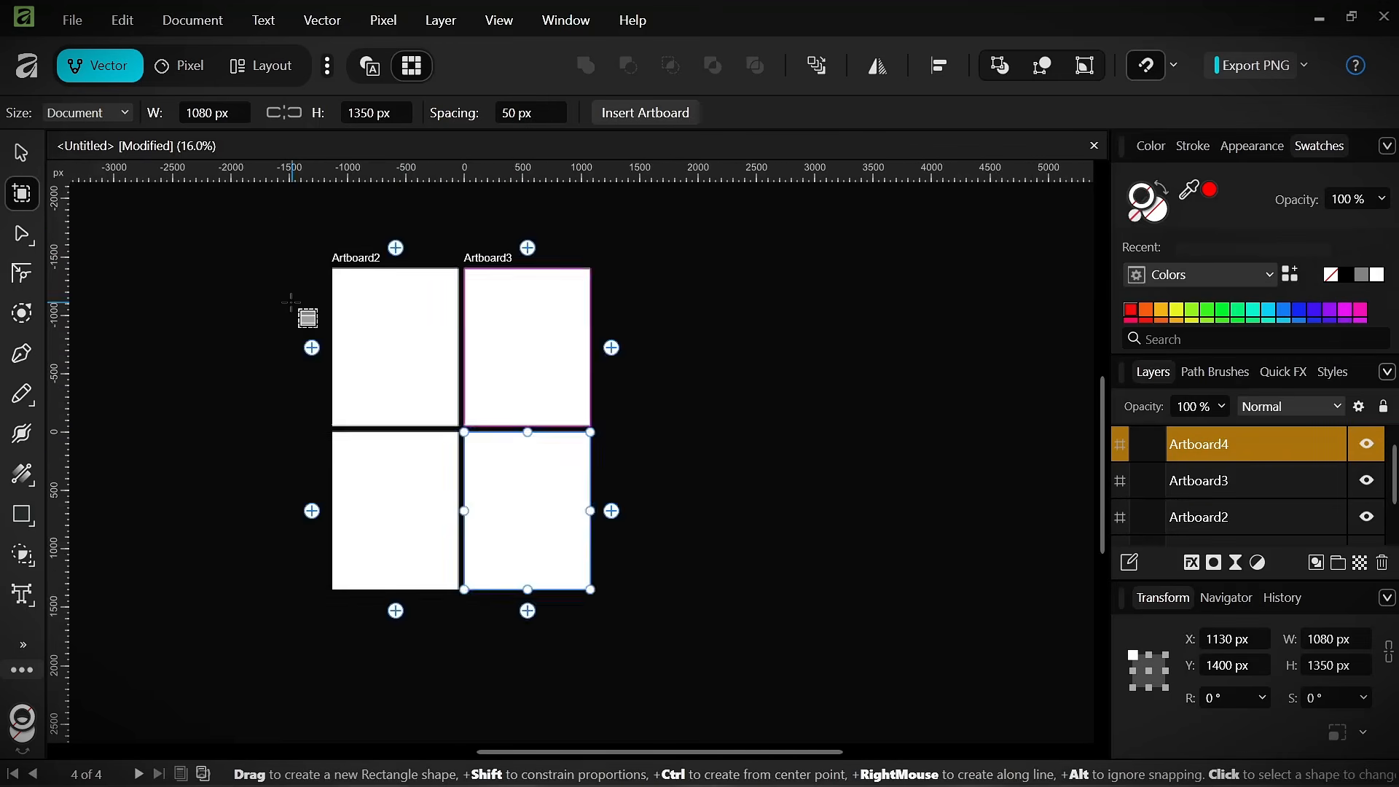
scroll(280, 316, "down", 3)
scroll(503, 303, "up", 4)
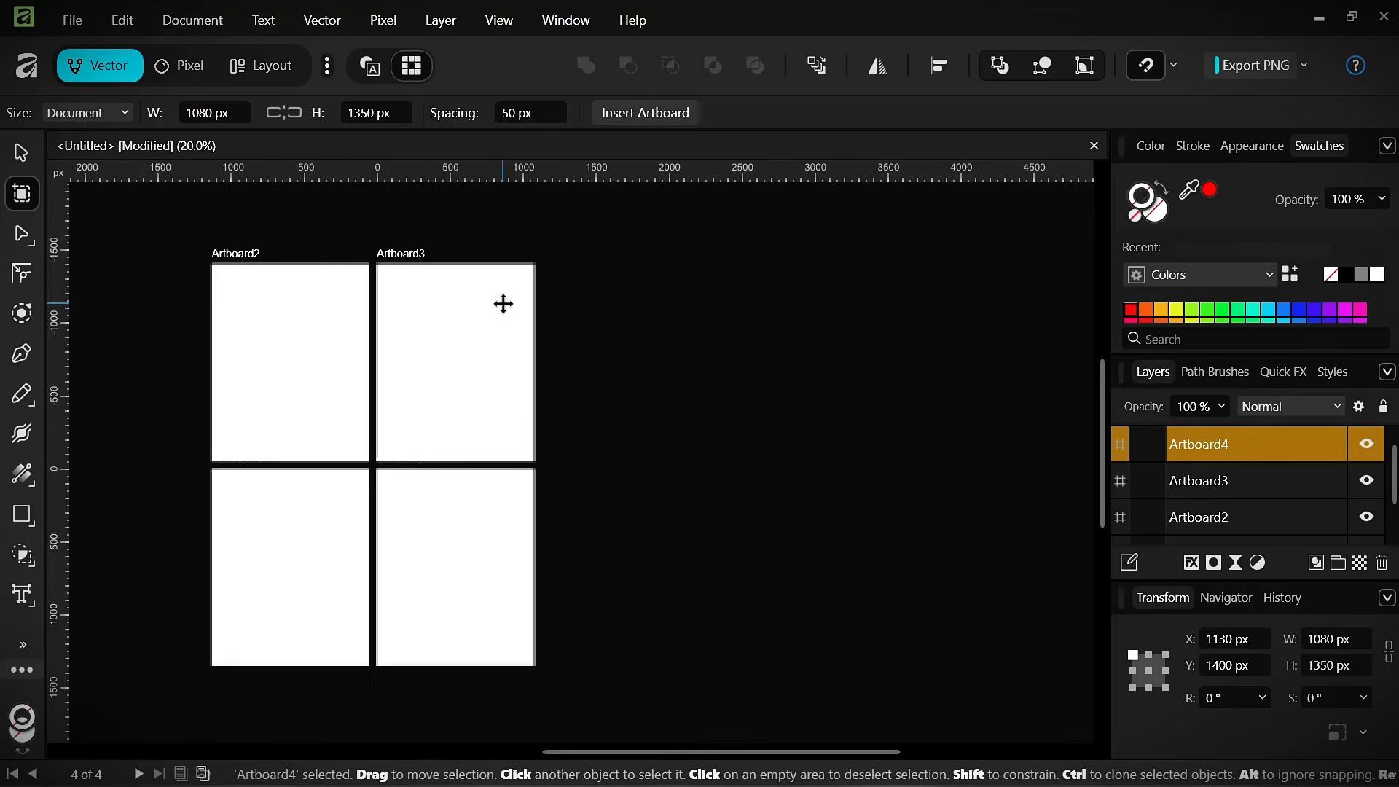
- Add an artboard to the right of Artboard3 and set the Artboard tool's width for new artboards to 108 px
left_click_drag(443, 312, 144, 337)
left_click(275, 423)
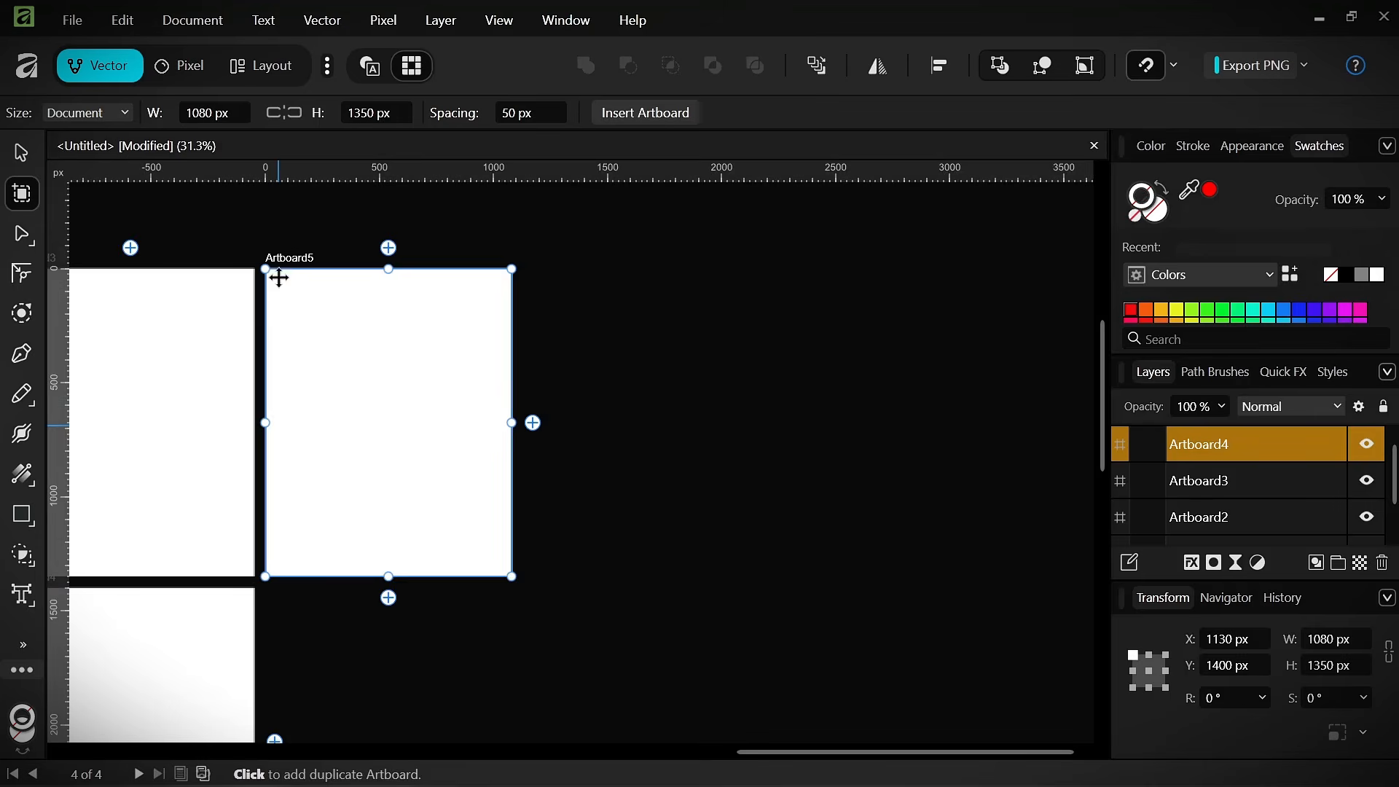
left_click(209, 114)
key("Return")
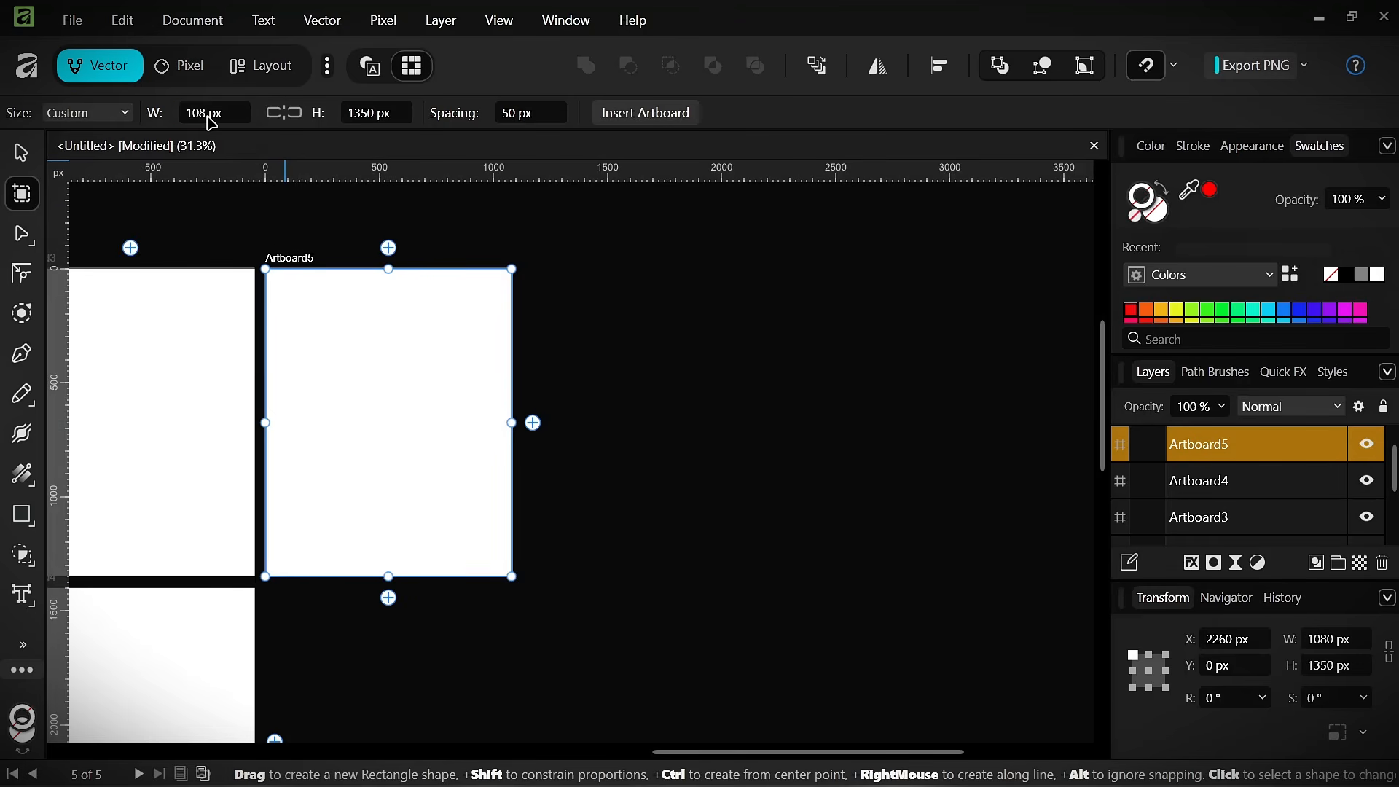
- Try moving Artboard4 out of the grid, undo the move, and clear the selection
scroll(401, 293, "down", 4)
left_click_drag(332, 424, 401, 427)
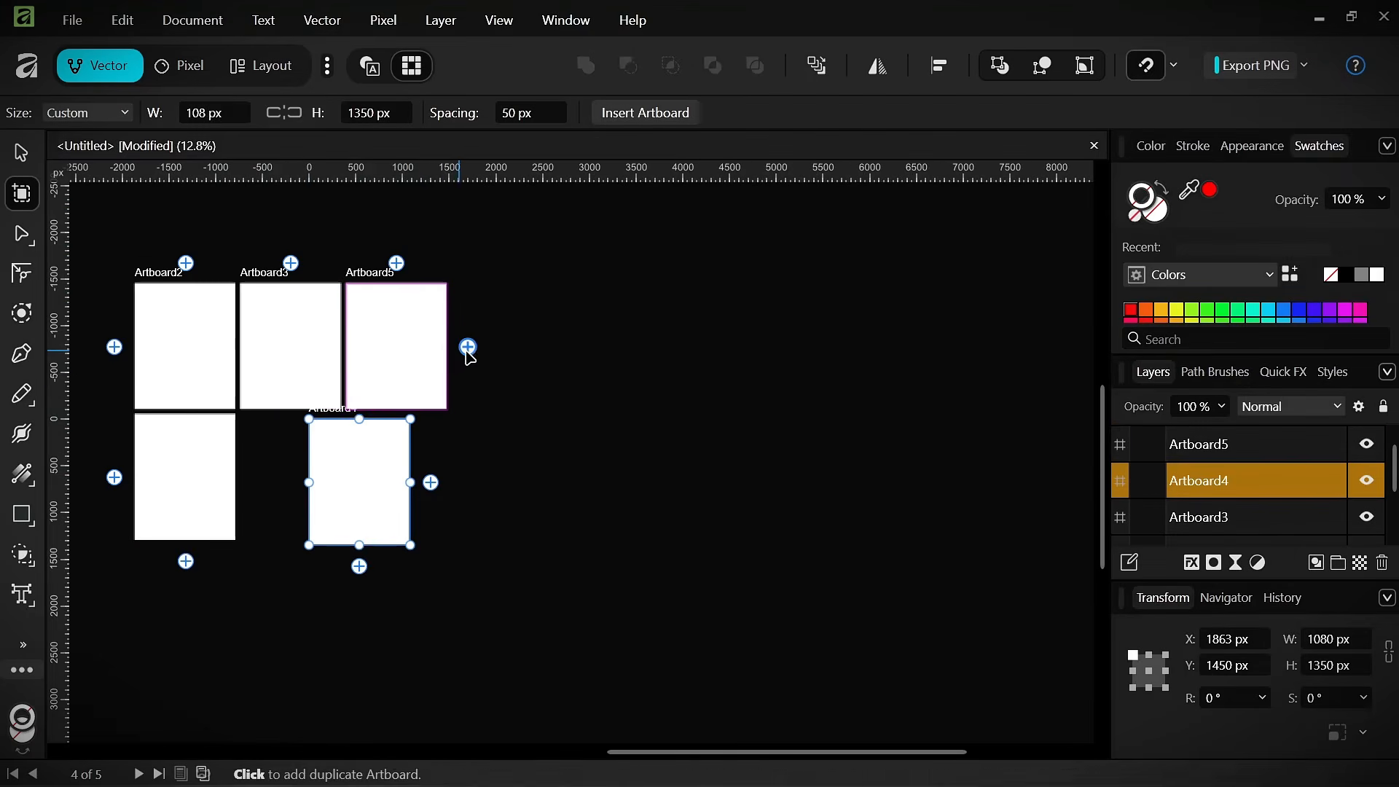
key("ctrl+z")
left_click(515, 210)
scroll(406, 286, "up", 3)
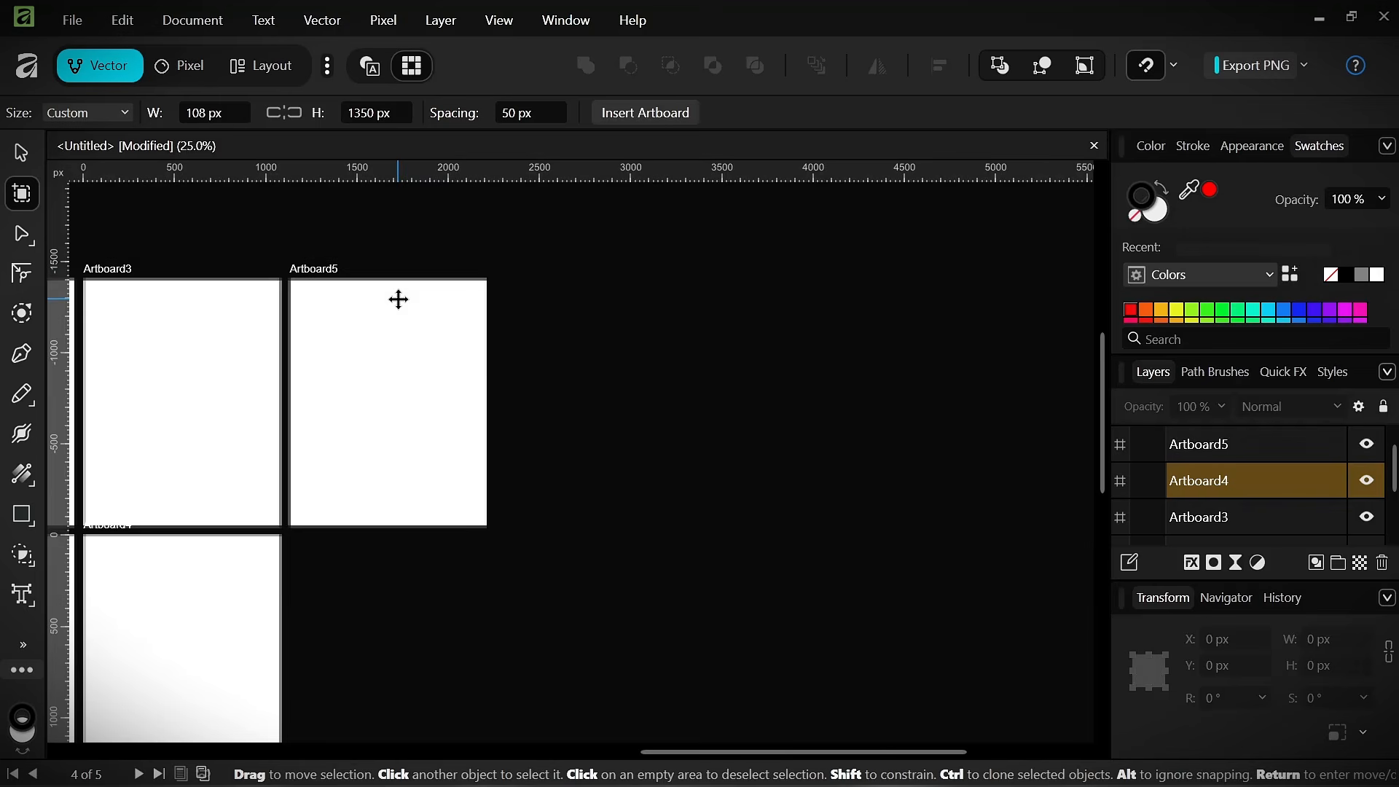
- Select Artboard5 and switch to the Move tool with the artboard still selected
left_click(315, 267)
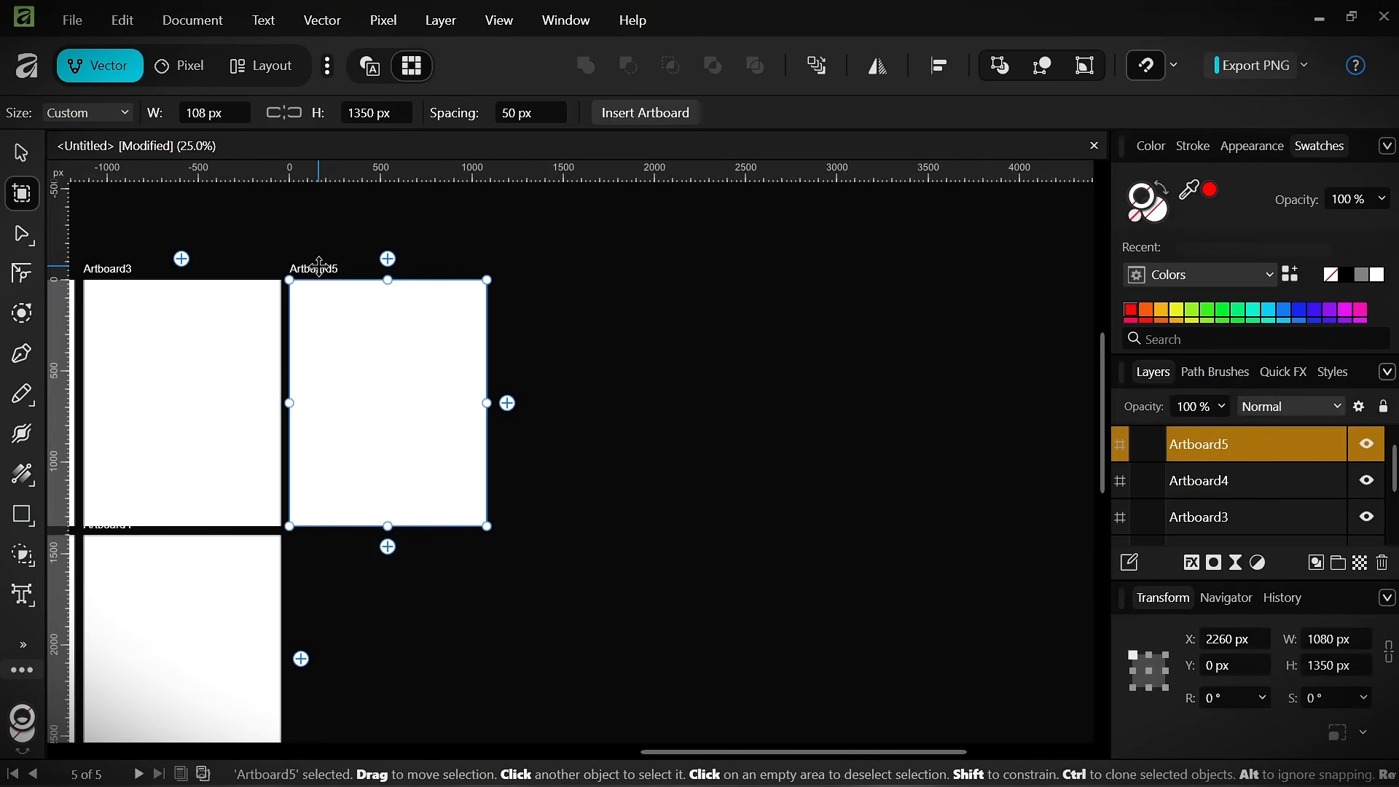
left_click(150, 299)
left_click(350, 303)
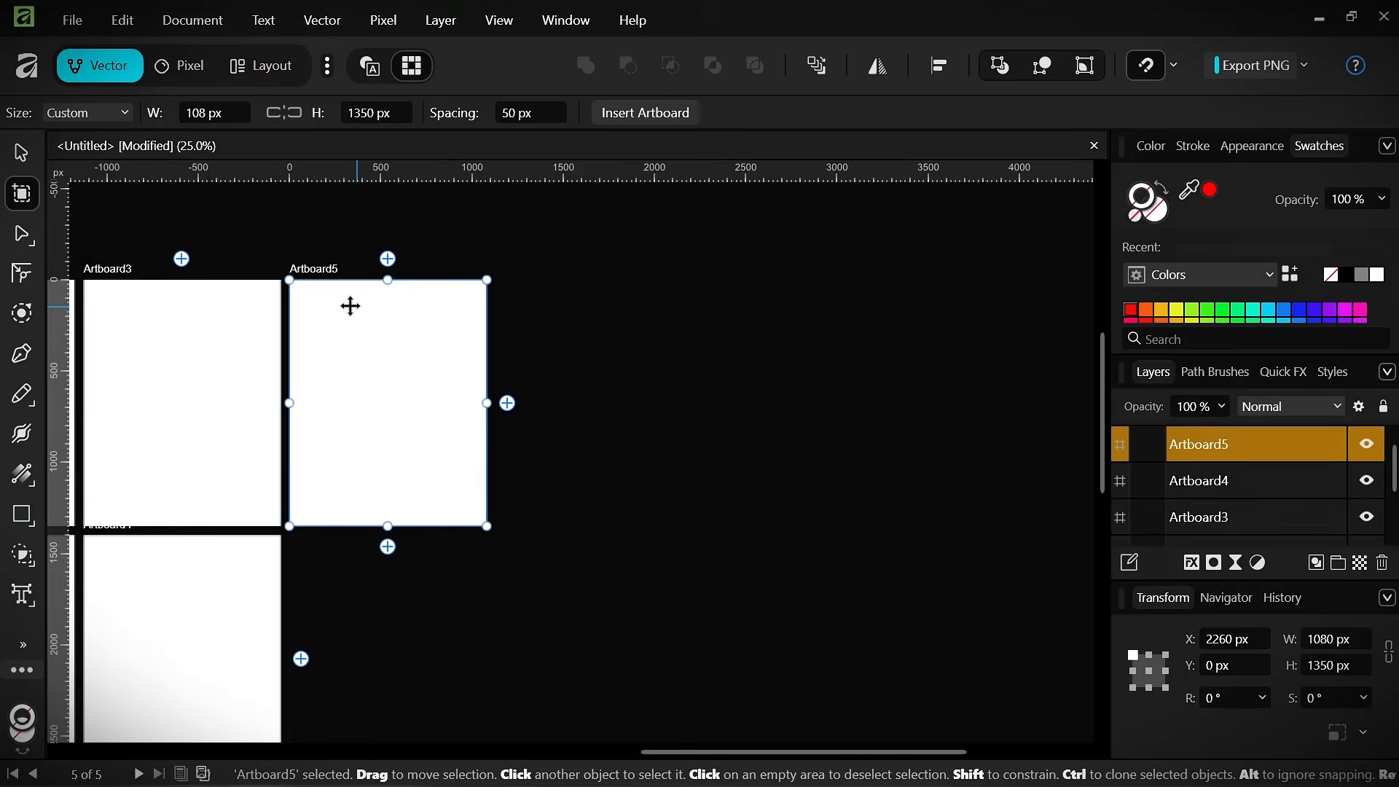
scroll(136, 265, "down", 1)
left_click(22, 152)
scroll(234, 282, "down", 1)
left_click_drag(234, 282, 468, 319)
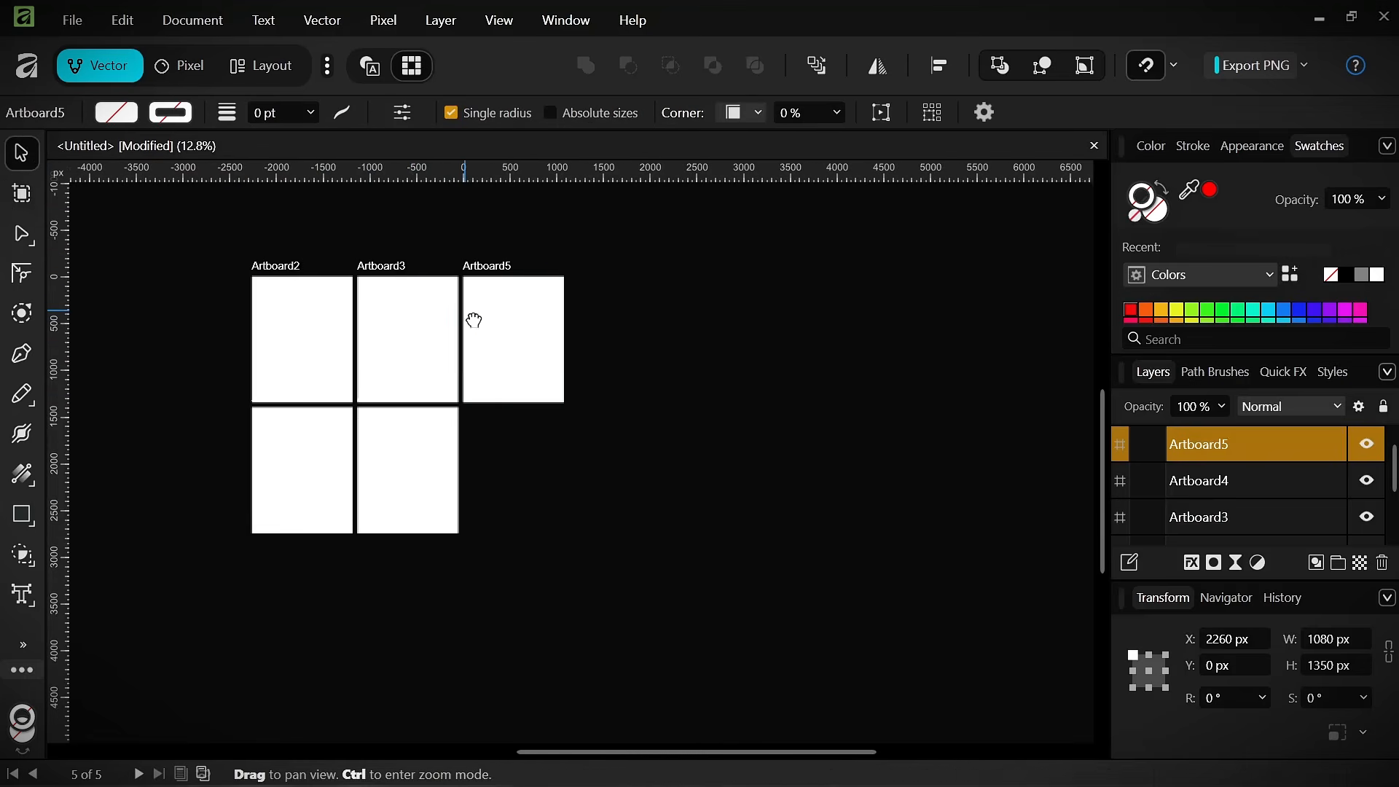
scroll(587, 307, "up", 3)
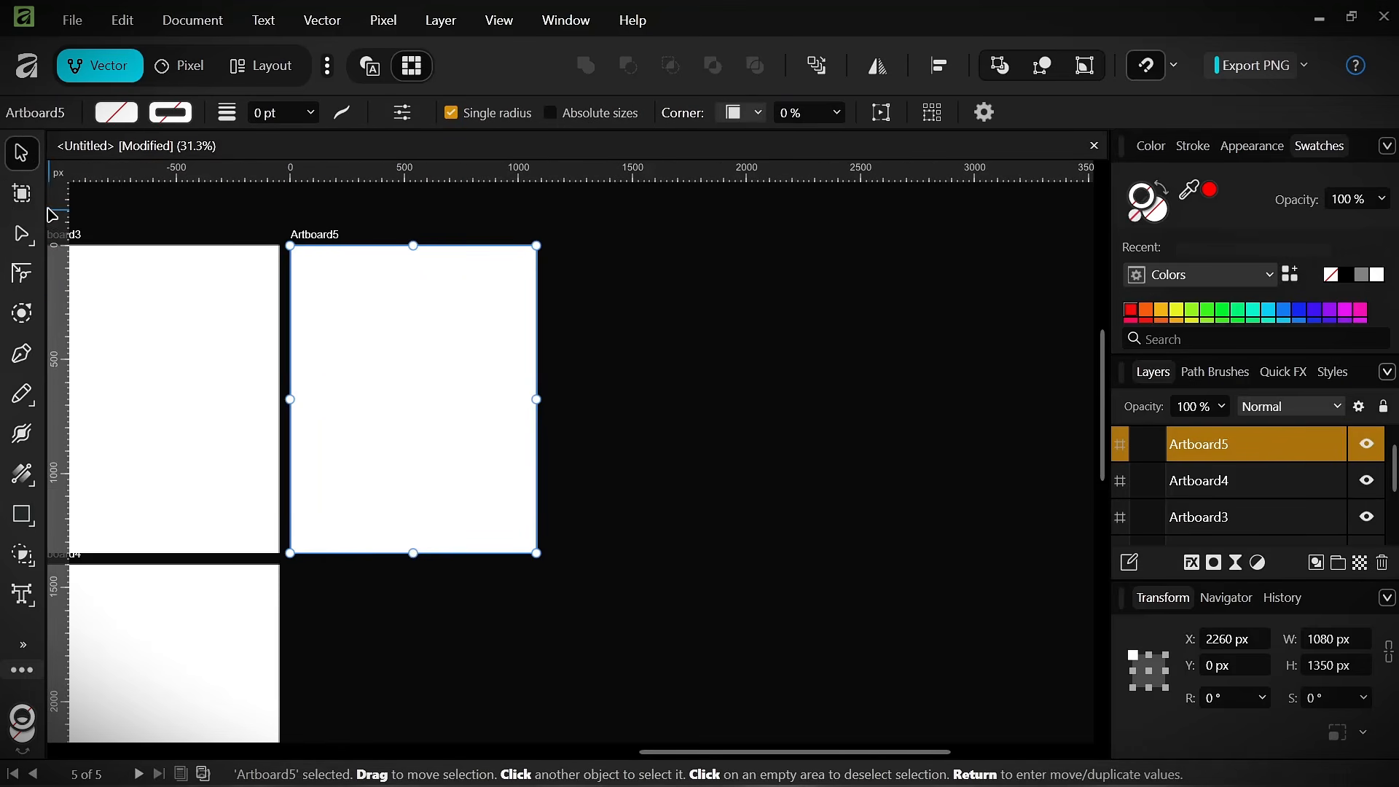
- Set the Artboard tool's spacing to 107 px and accept the Move / Duplicate dialog without changing its values
left_click(22, 194)
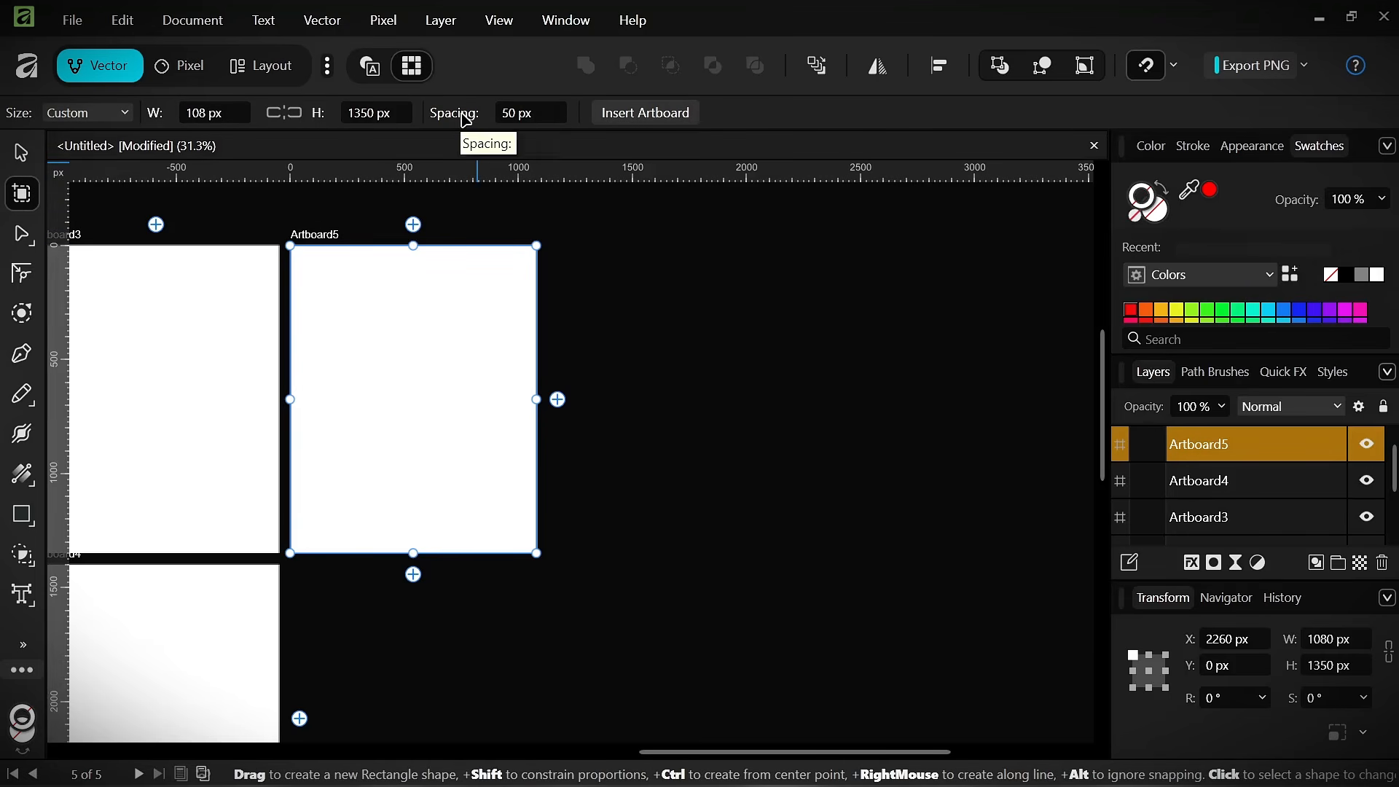
left_click_drag(462, 113, 707, 124)
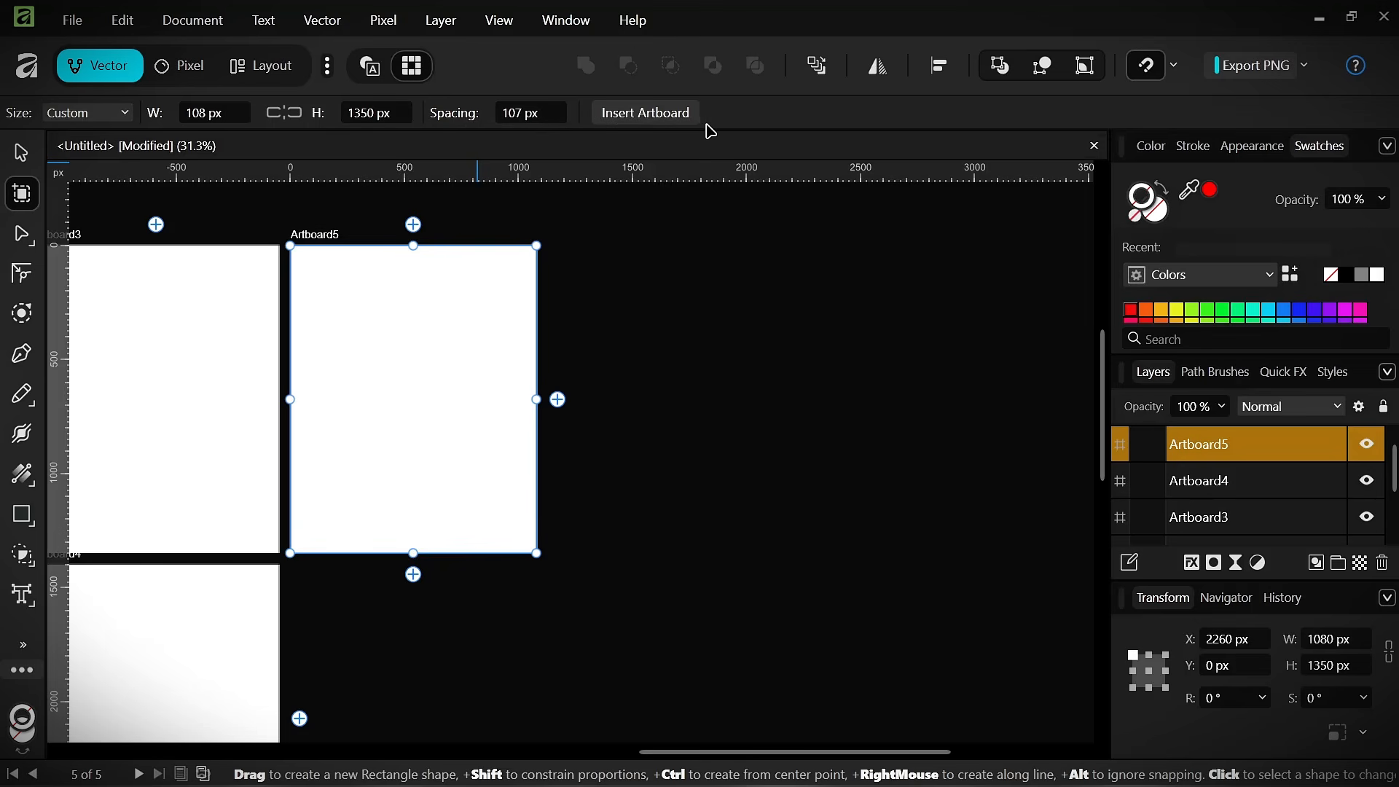
key("Return")
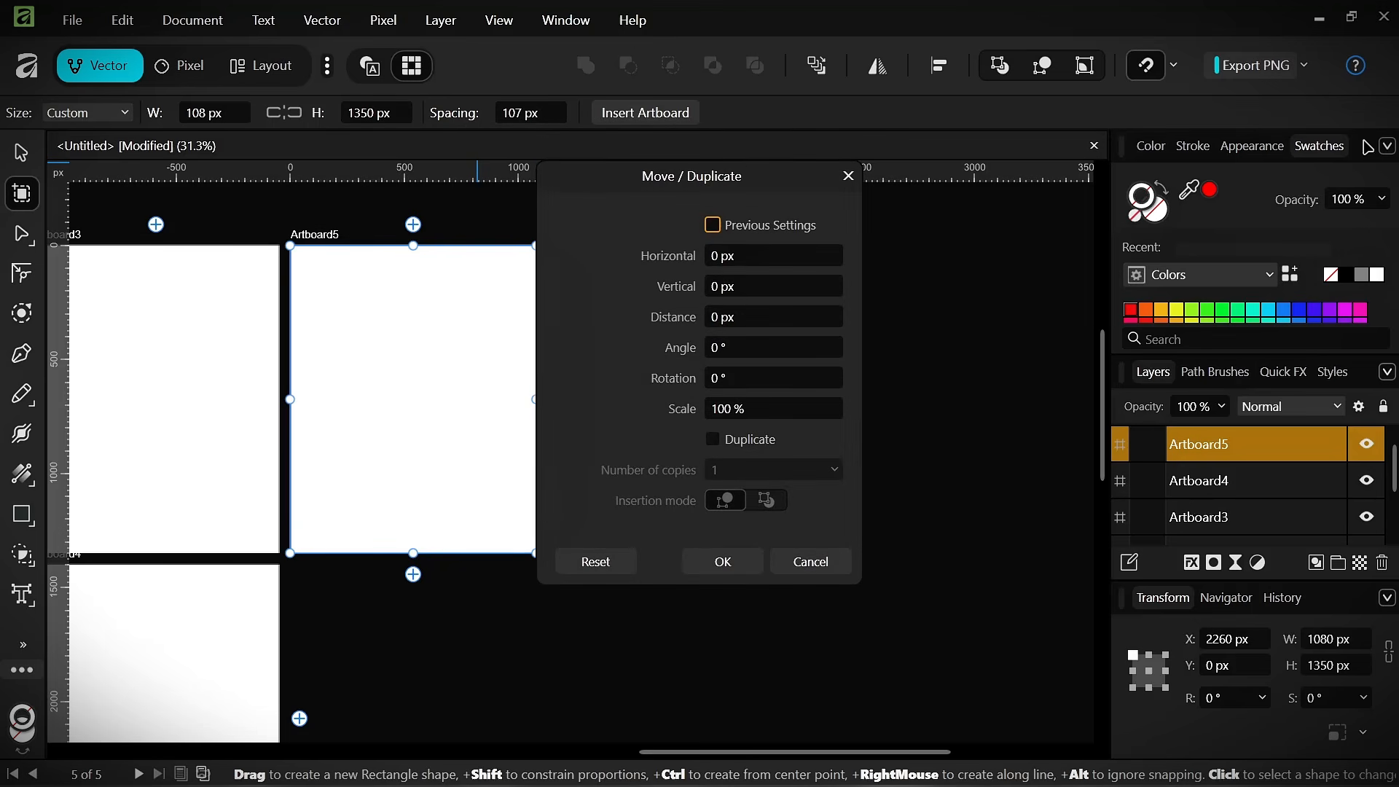
left_click(731, 563)
scroll(722, 558, "down", 3)
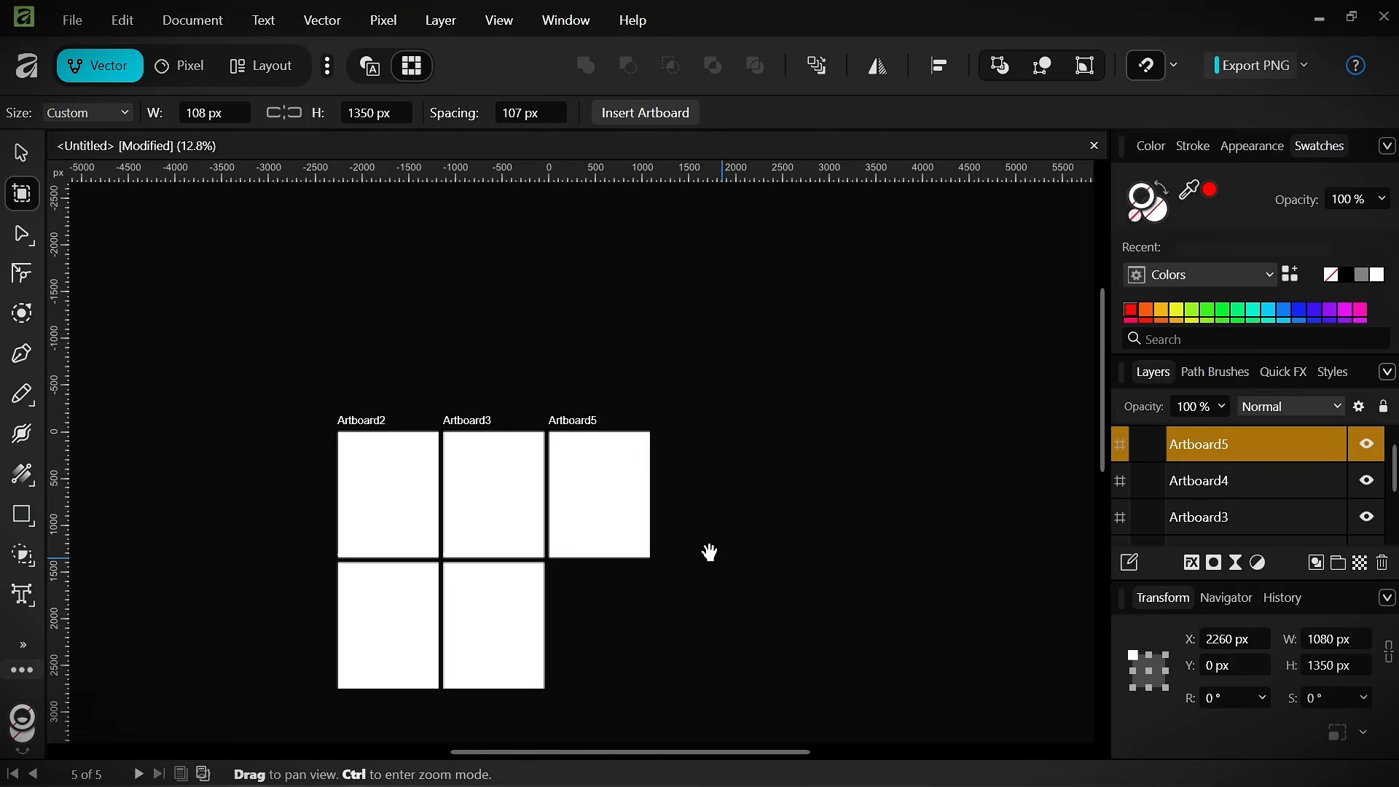
left_click_drag(712, 553, 790, 406)
scroll(733, 409, "up", 2)
scroll(733, 409, "down", 1)
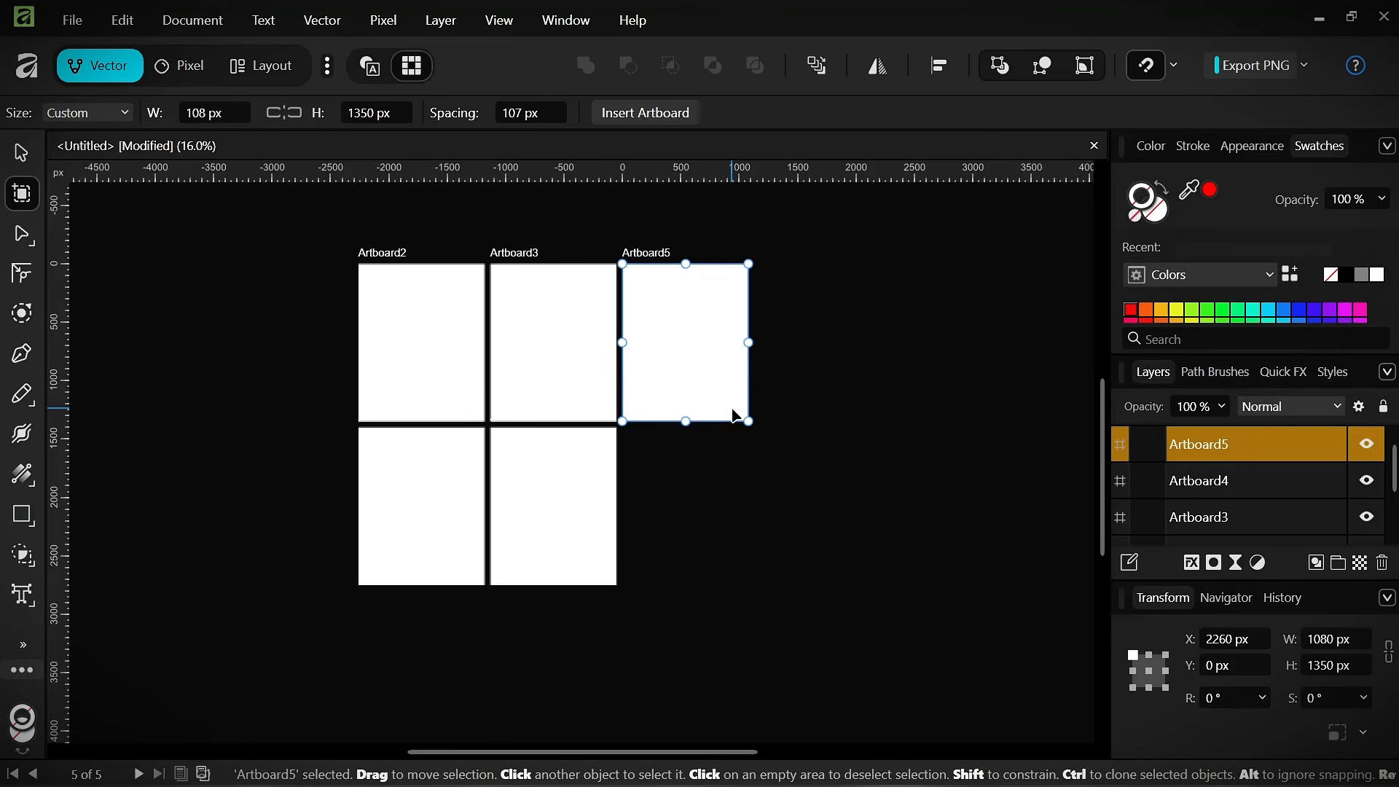
- Deselect Artboard5 with the Move tool, toggle to the Artboard tool and back, and activate the Node tool
key("v")
left_click(248, 288)
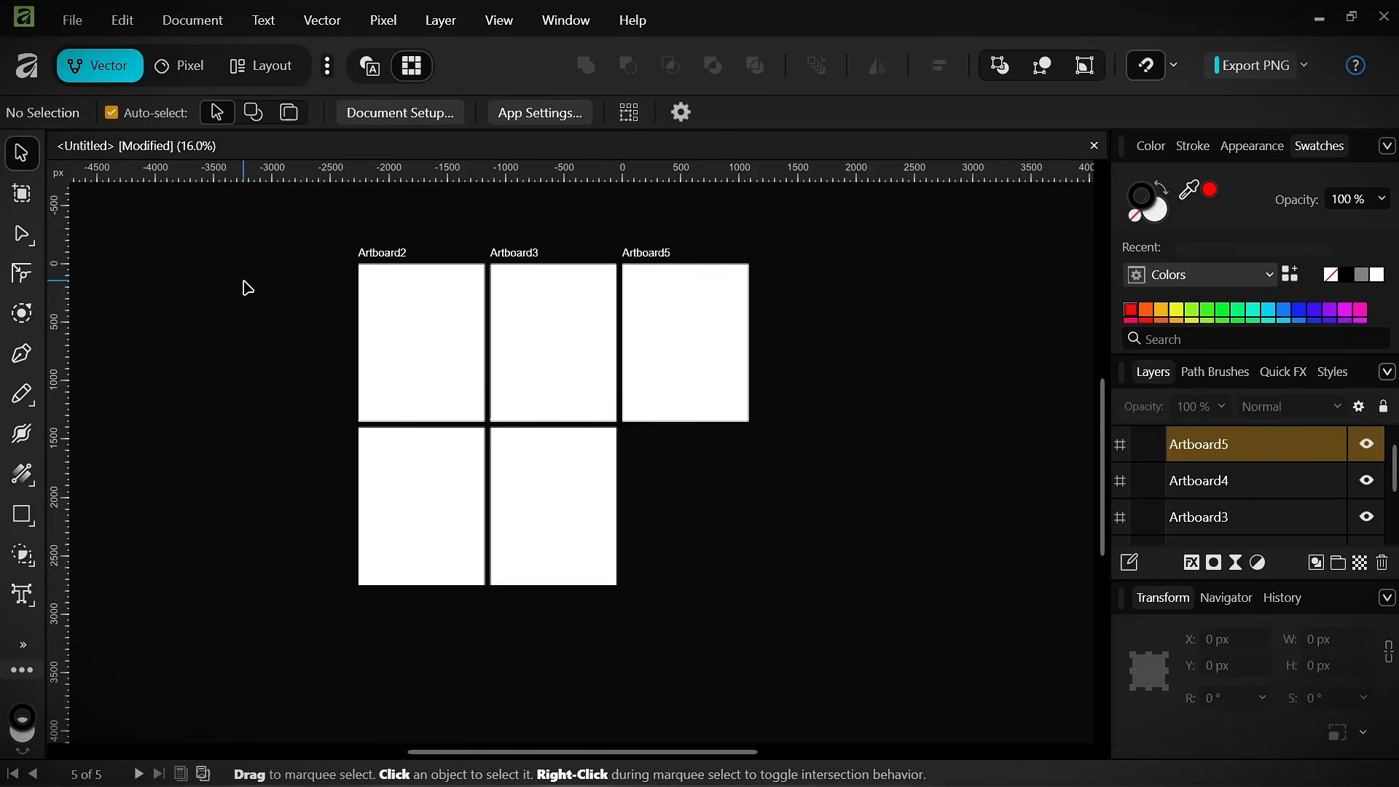
key("v")
key("v")
key("v")
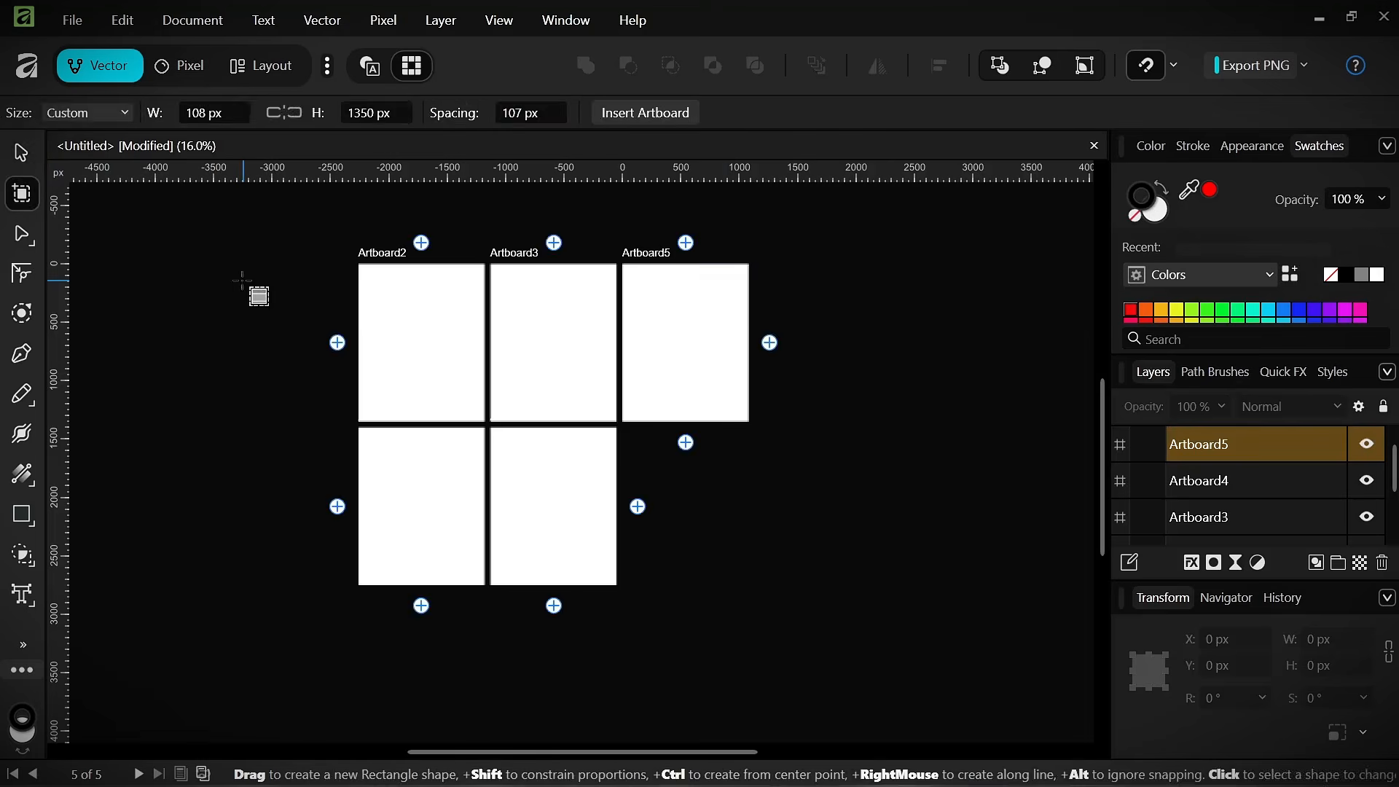
key("v")
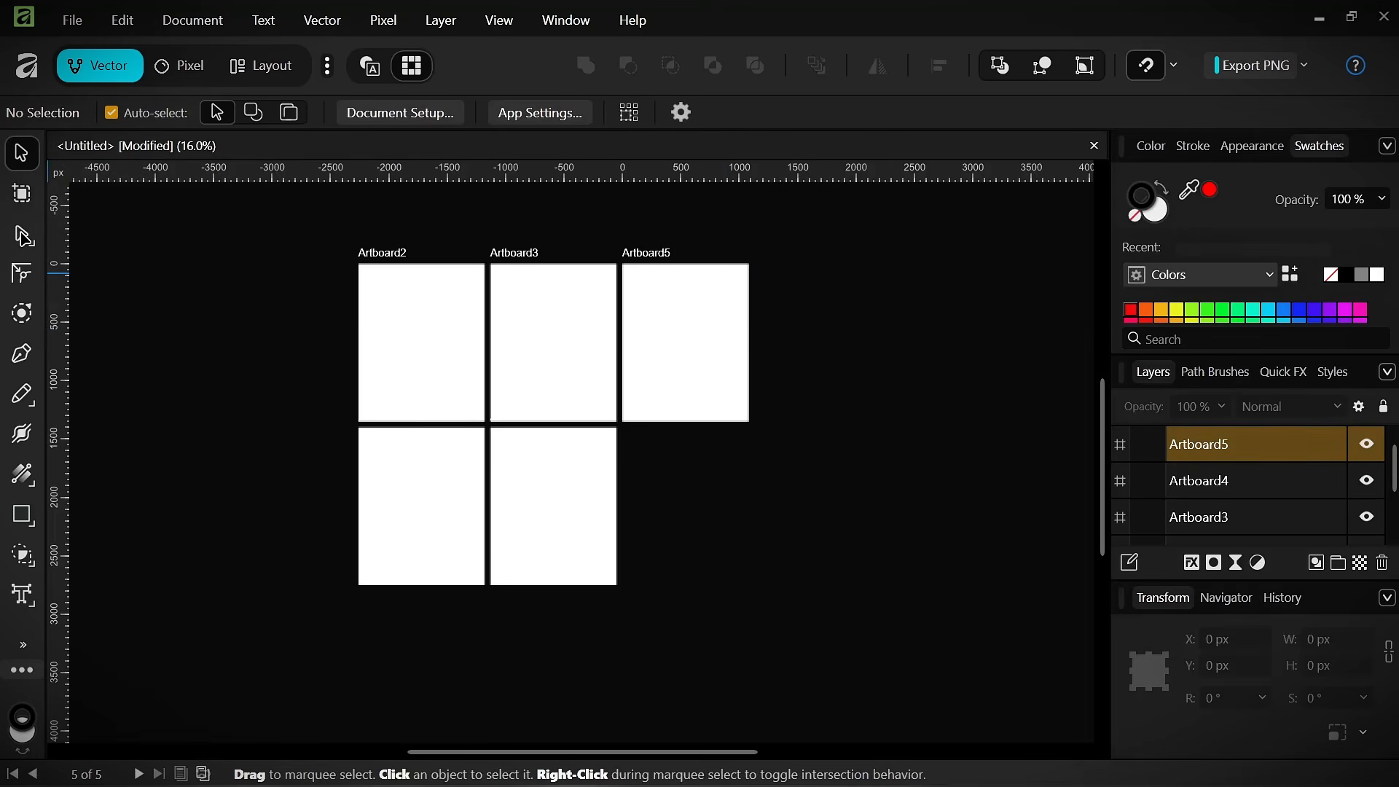
left_click(23, 236)
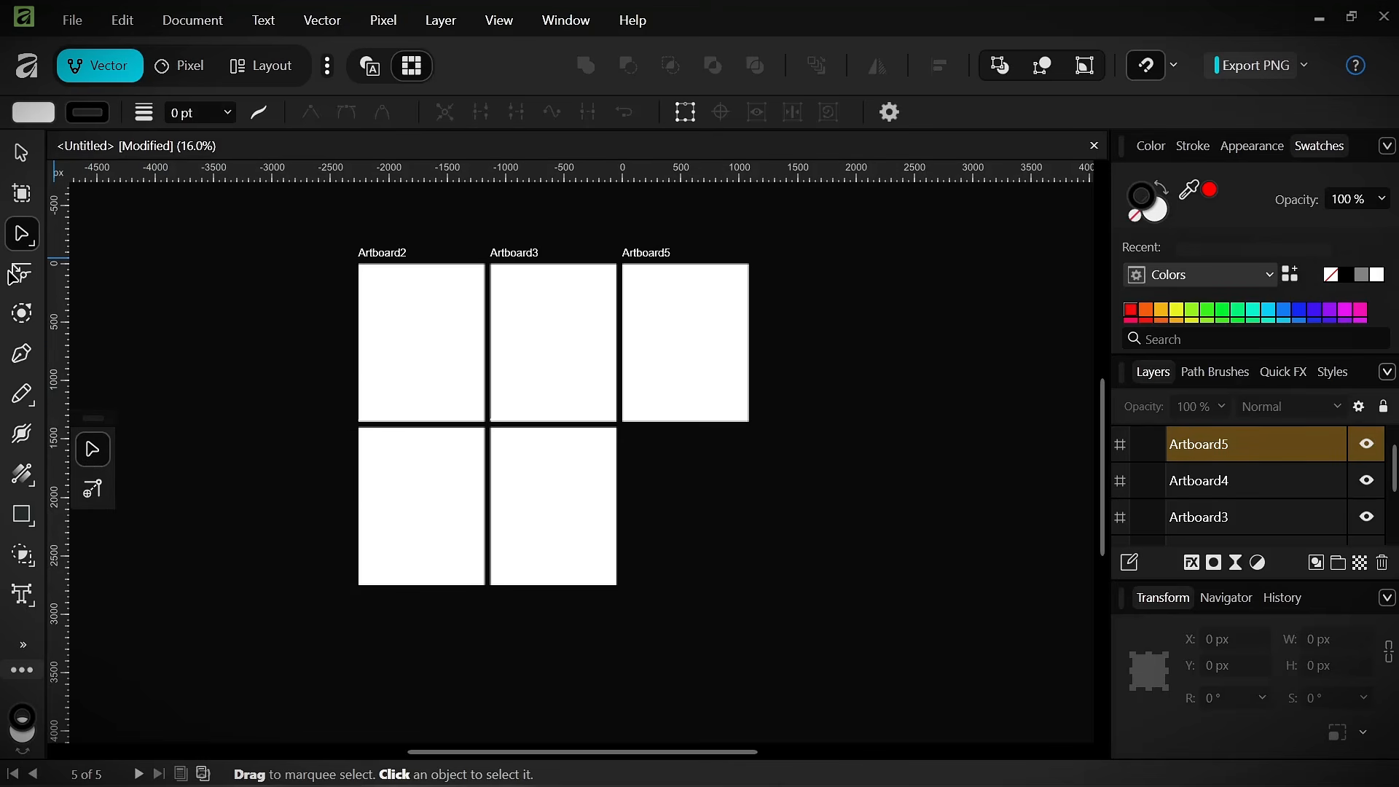
- Activate the Corner tool, then restore the maximized window and resize and reposition it on the desktop
left_click(18, 276)
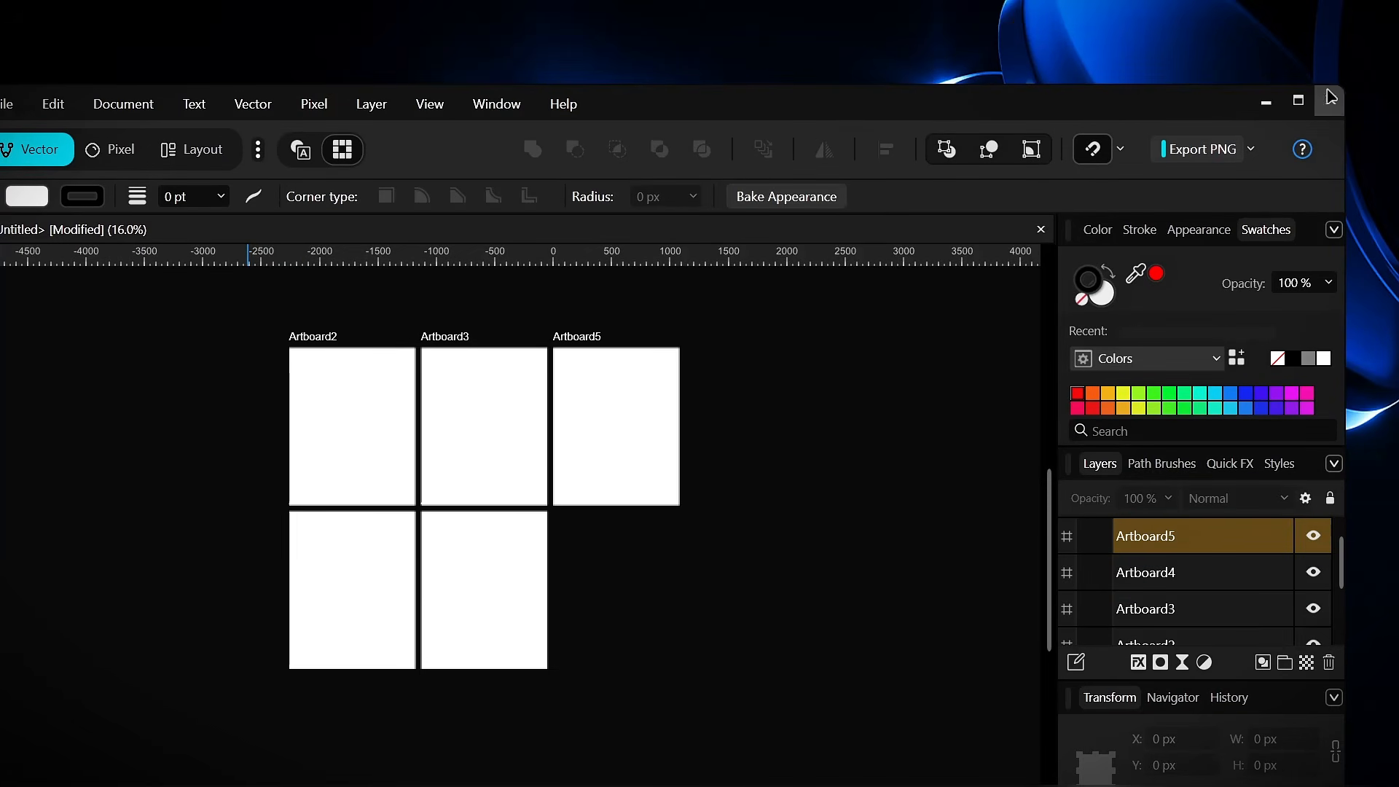
left_click_drag(1329, 87, 1300, 236)
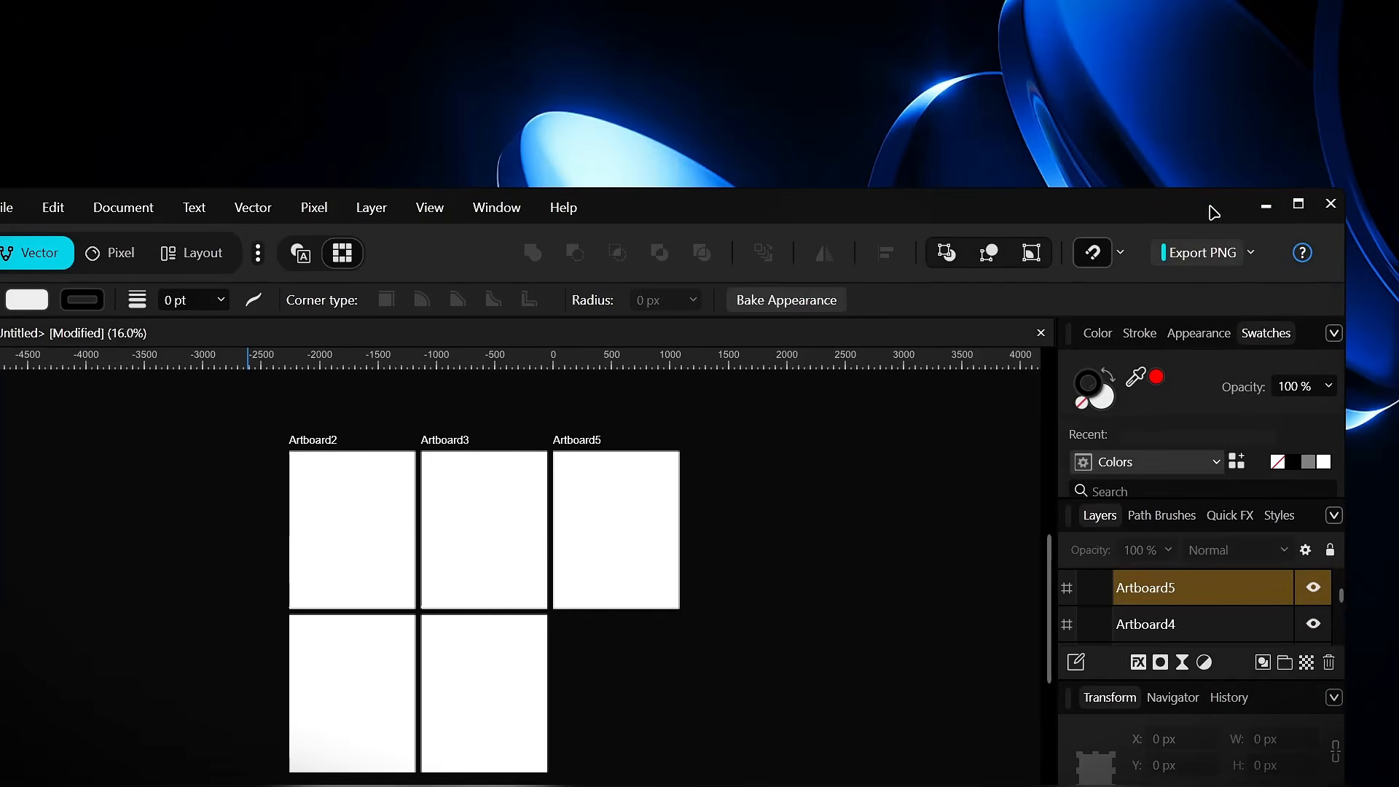
left_click_drag(1211, 205, 1144, 103)
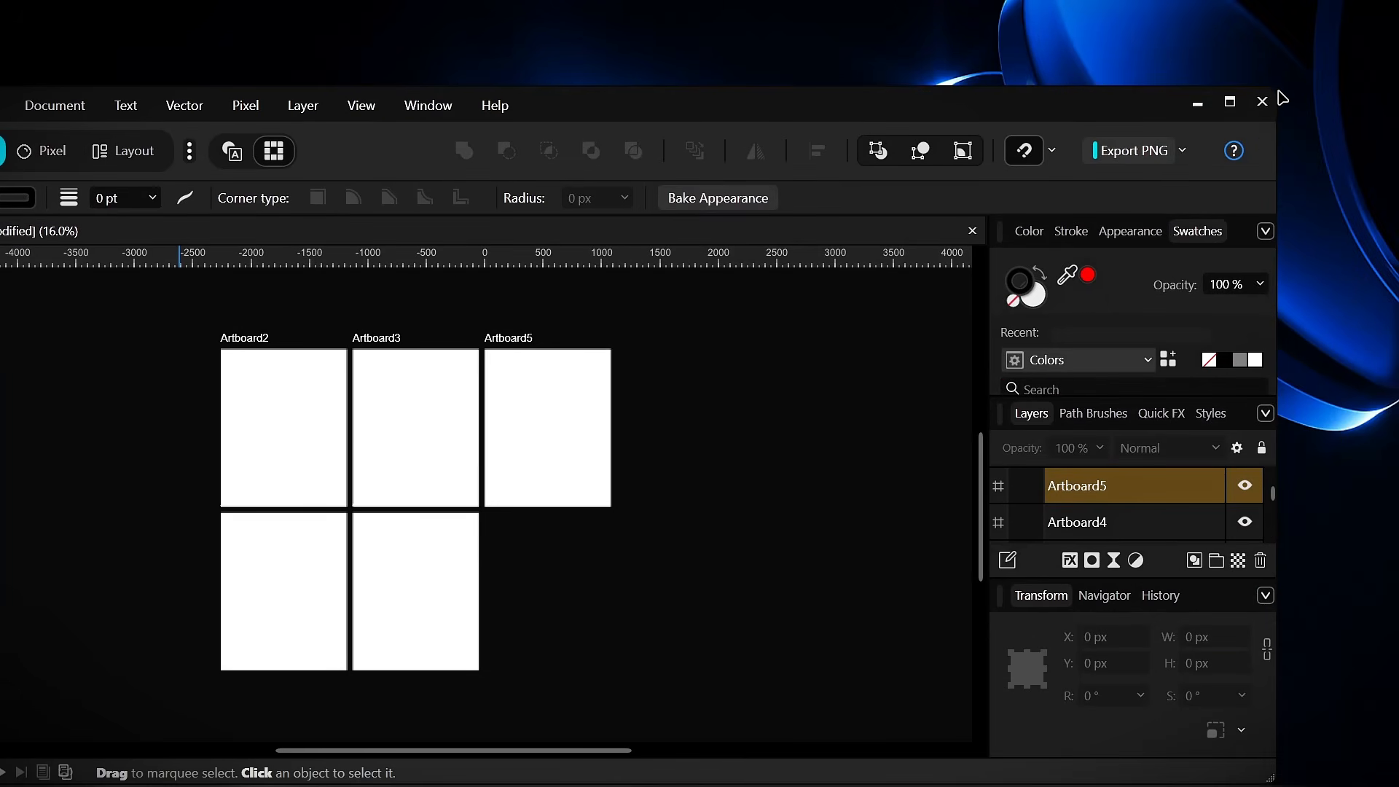
left_click_drag(1054, 116, 1050, 31)
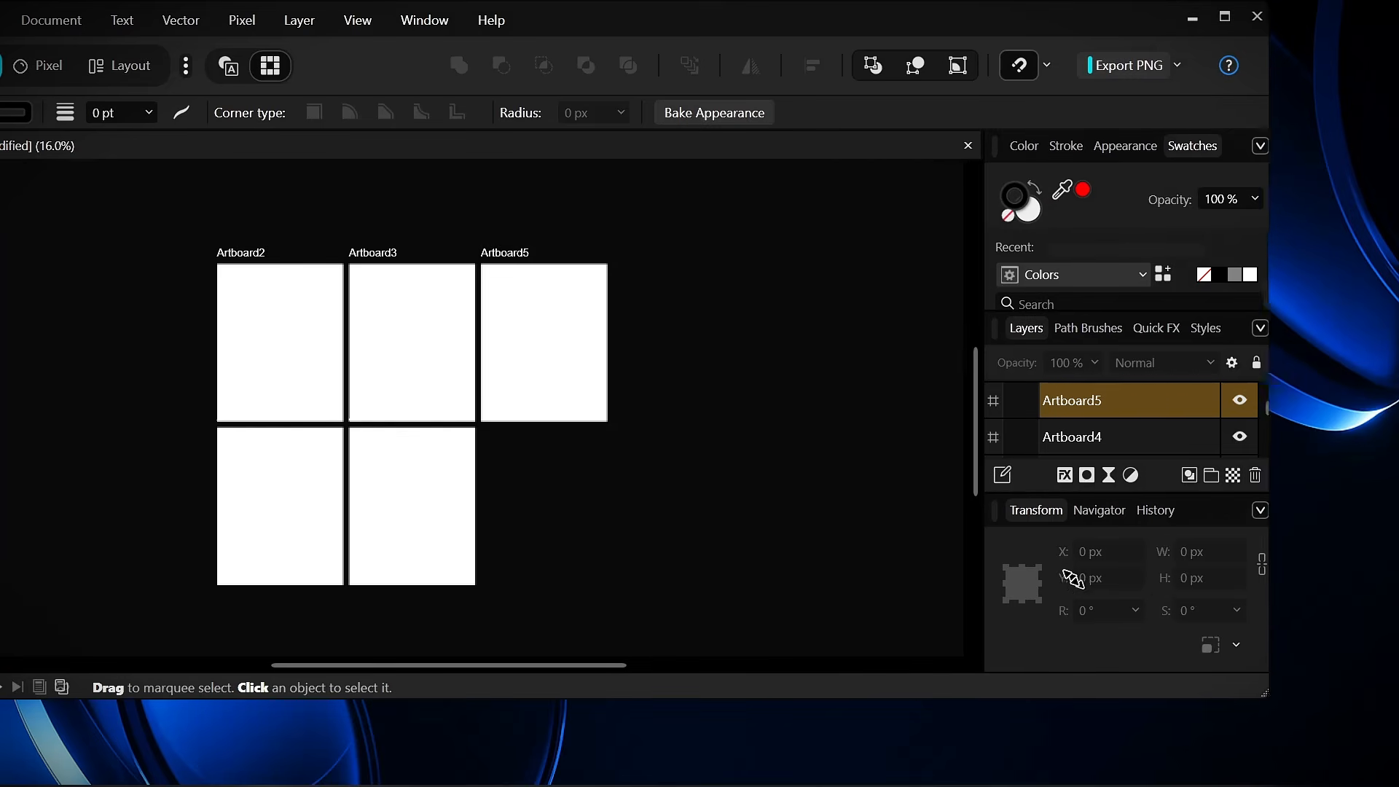
left_click_drag(1270, 696, 913, 696)
left_click_drag(733, 31, 983, 80)
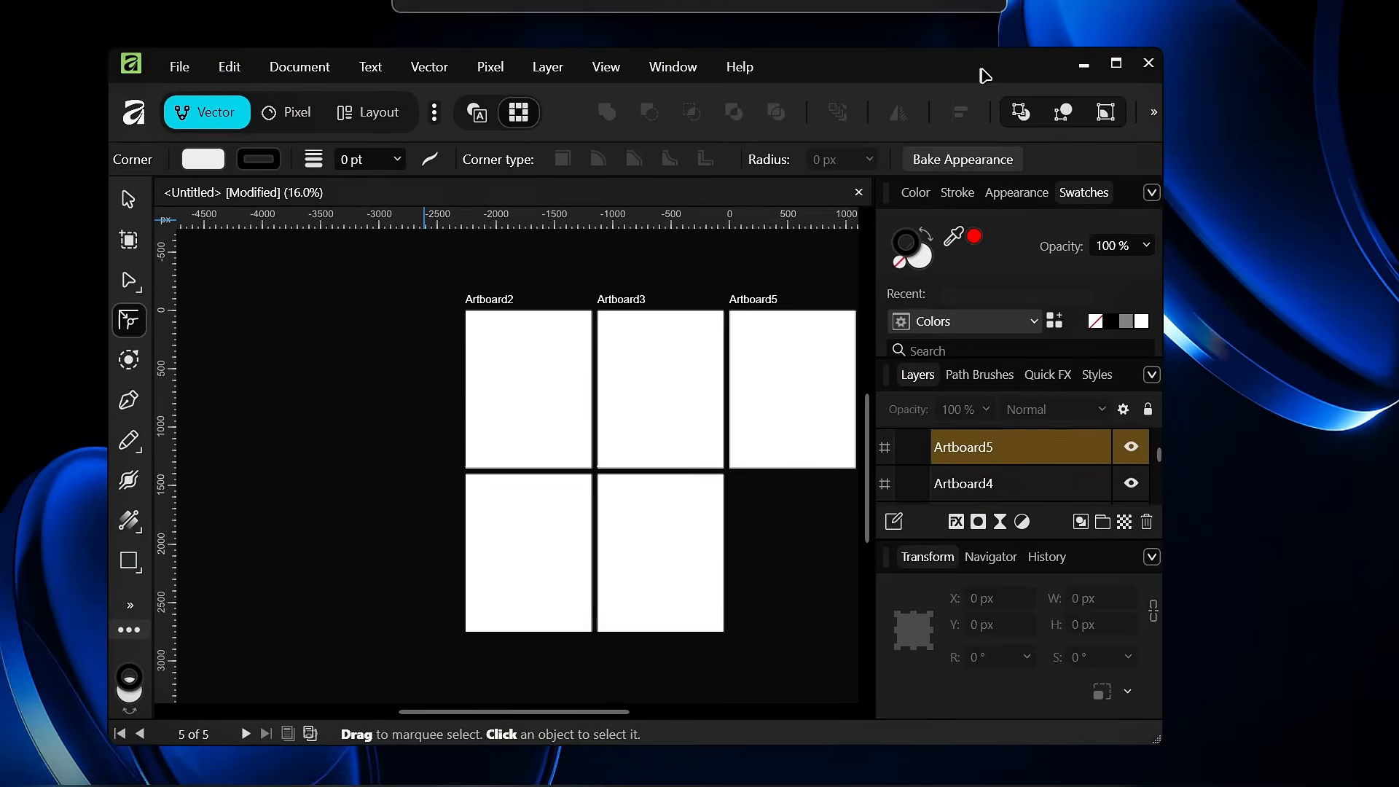
left_click_drag(1178, 250, 1340, 279)
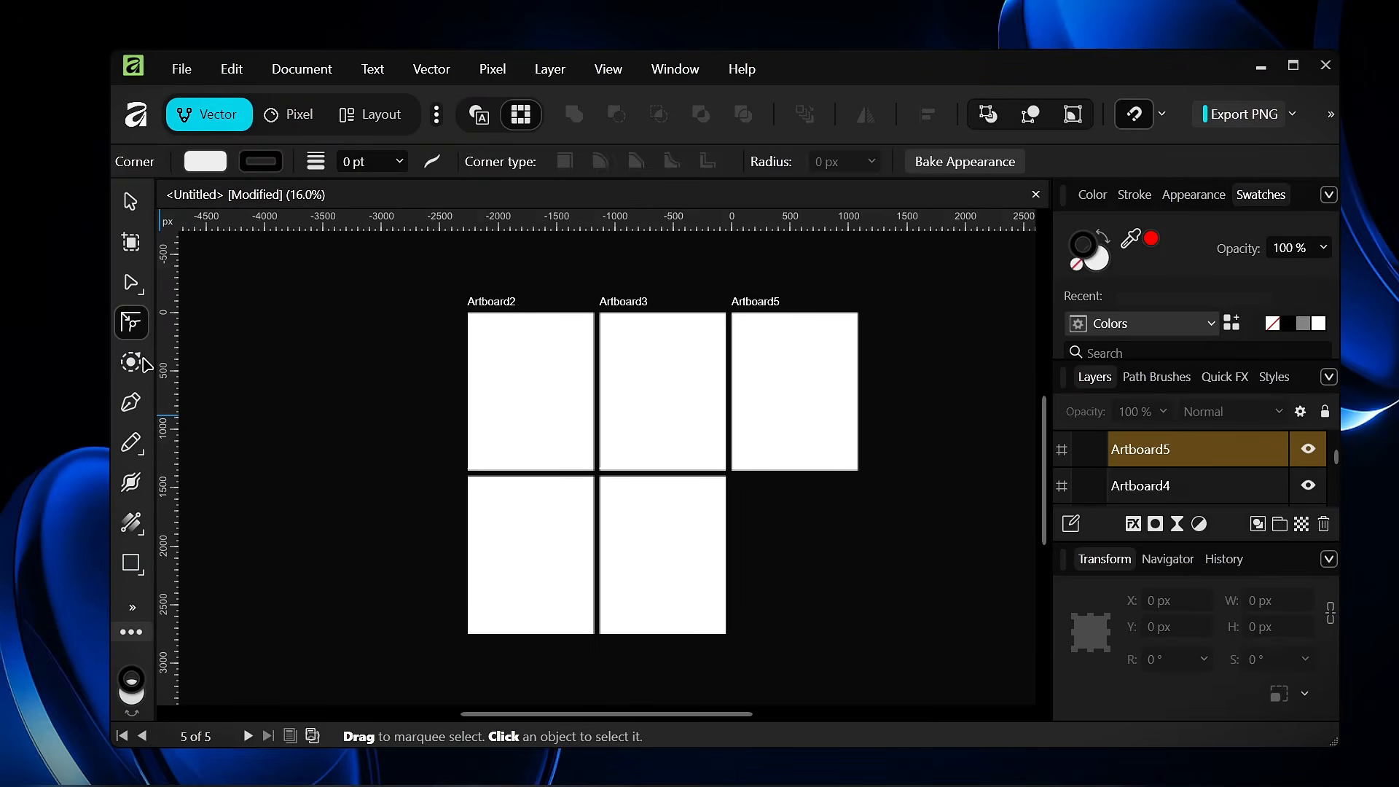
- Activate the Contour tool, switch to the Rectangle tool, and maximize the window
left_click(132, 363)
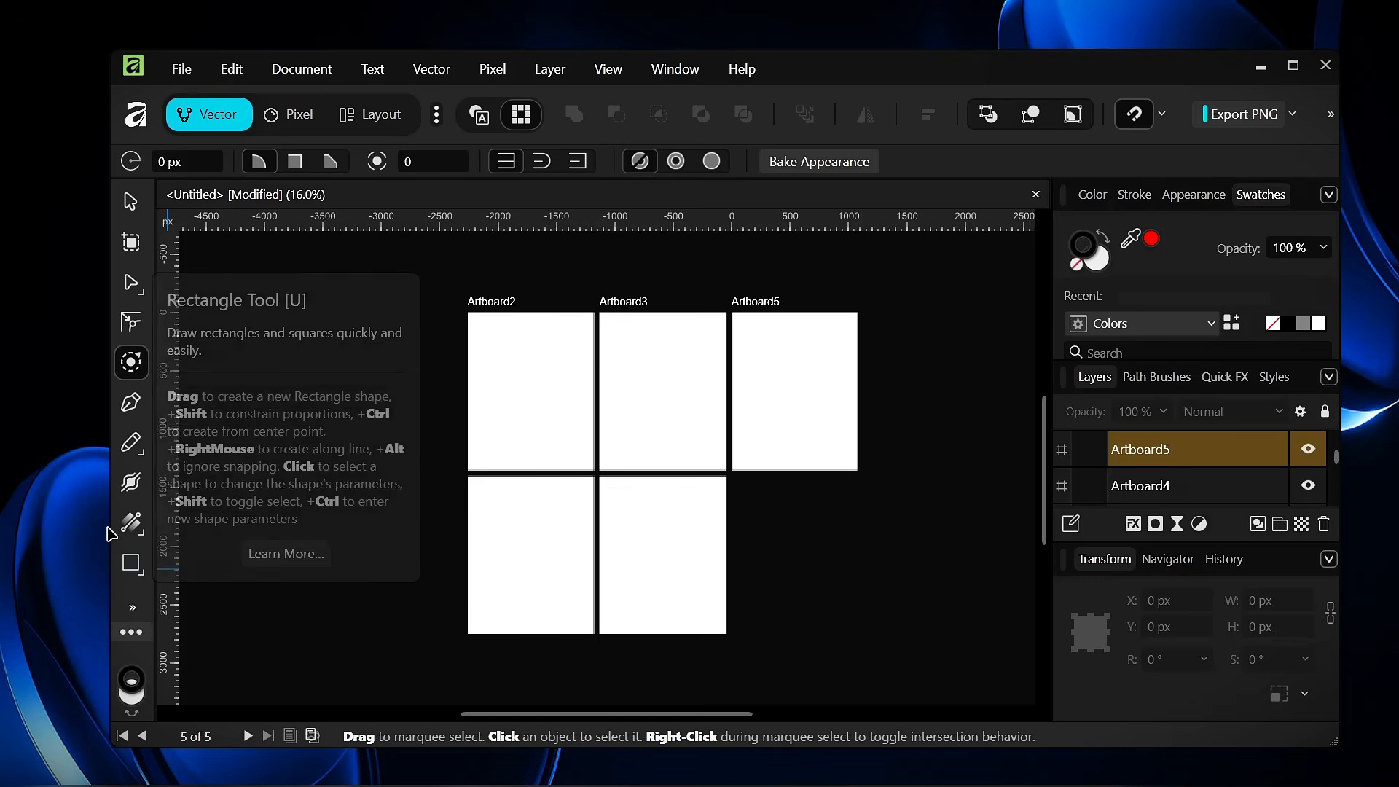
left_click(131, 564)
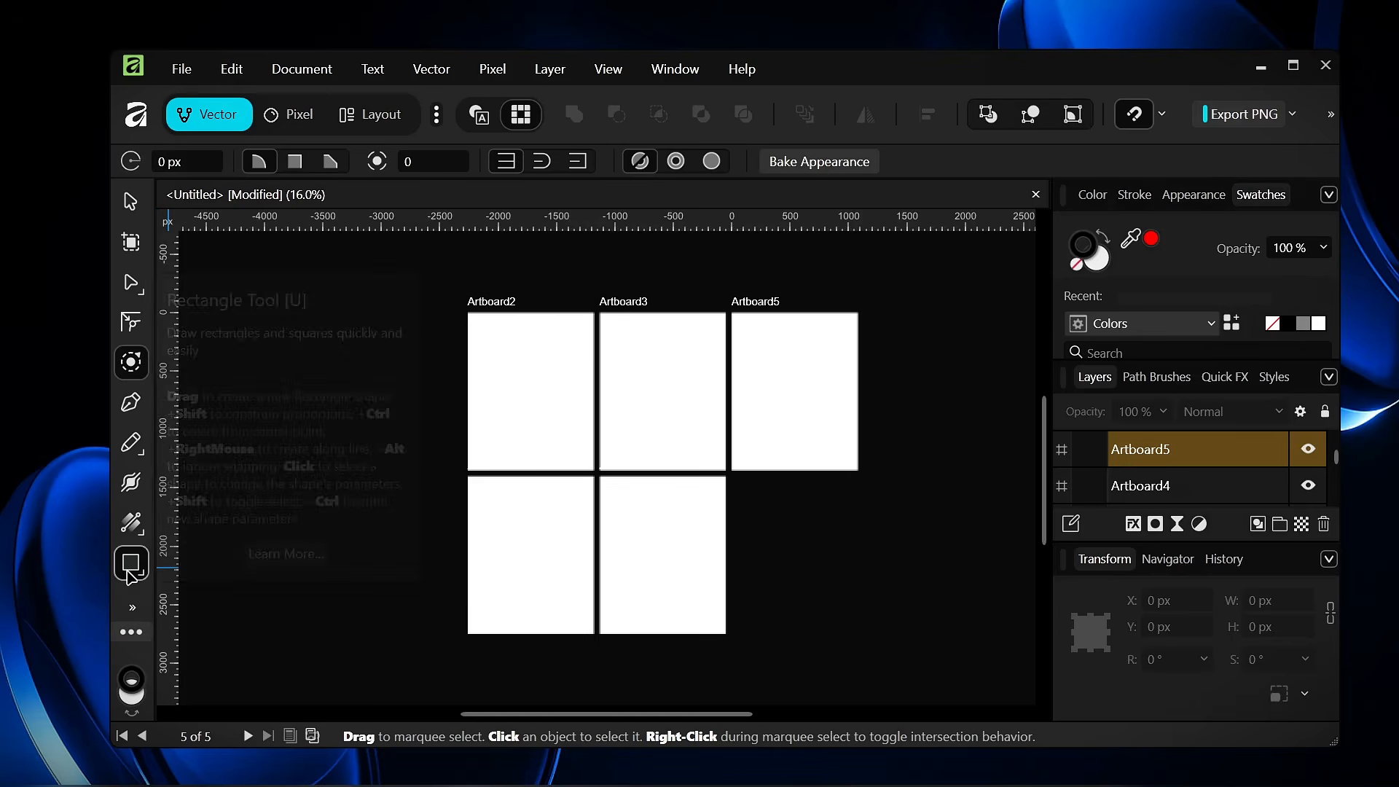
left_click(1293, 65)
- Draw a rectangle about 825 × 418 px in the upper half of Artboard2
scroll(374, 281, "up", 3)
scroll(374, 281, "up", 2)
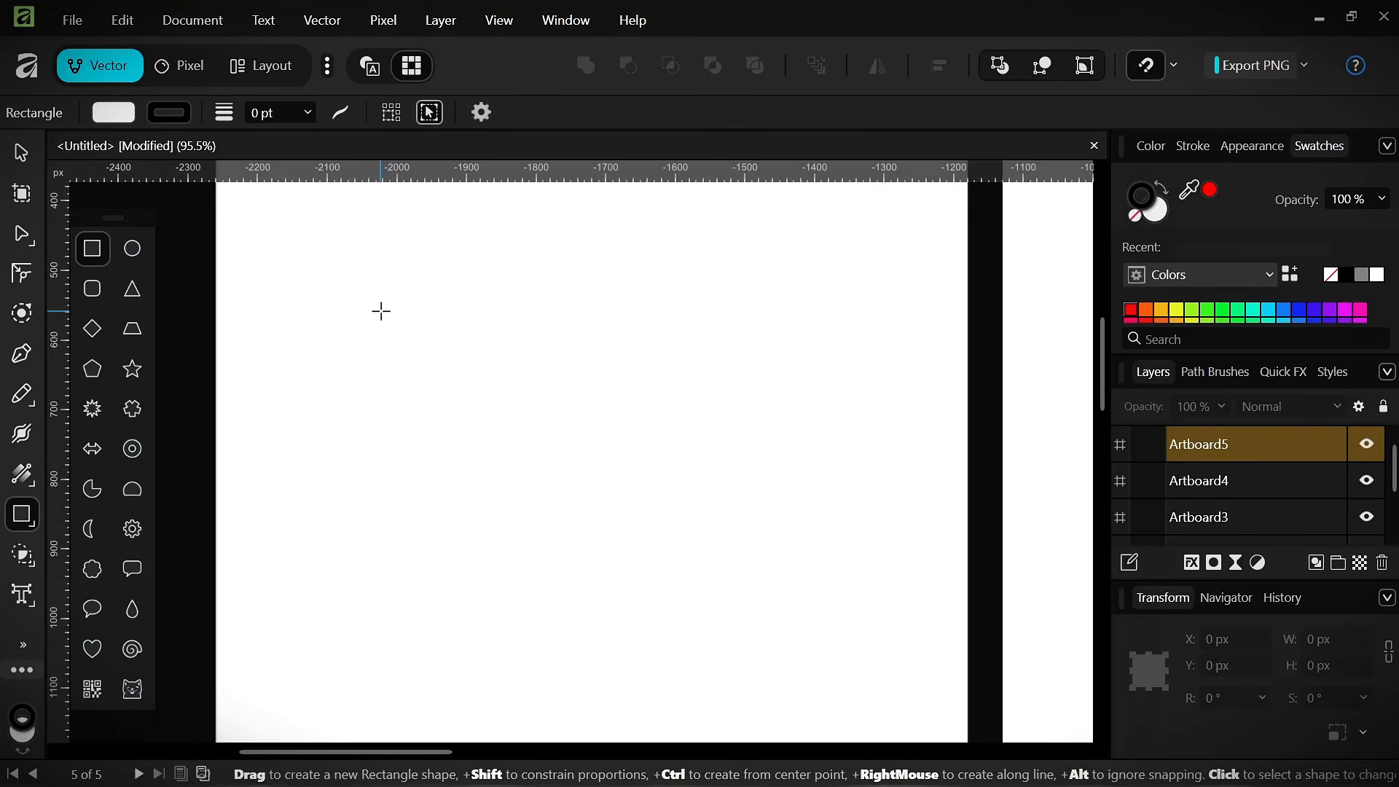
left_click_drag(311, 294, 885, 584)
scroll(252, 438, "up", 2)
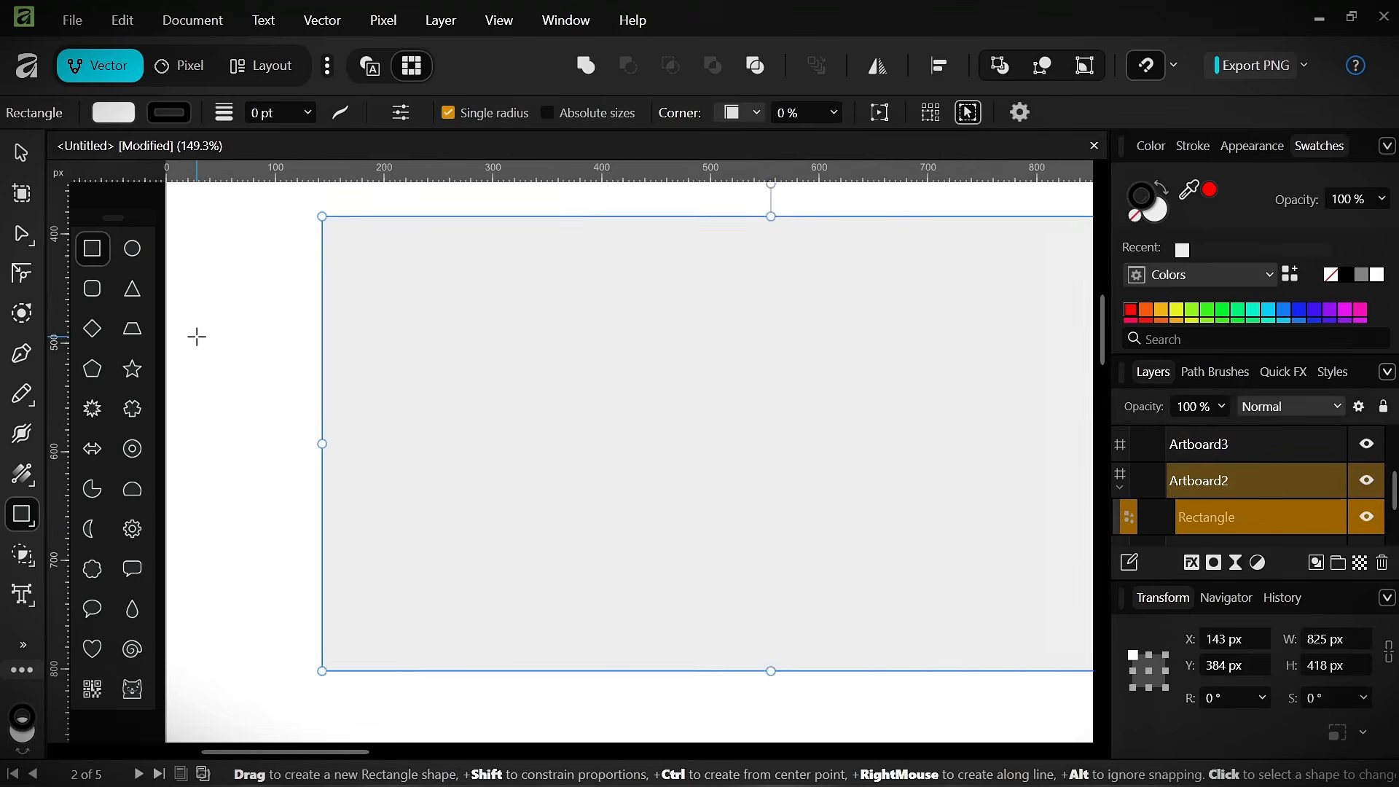
- Fill the rectangle on Artboard2 with solid blue and deselect it with the Move tool
scroll(194, 335, "down", 1)
left_click(114, 112)
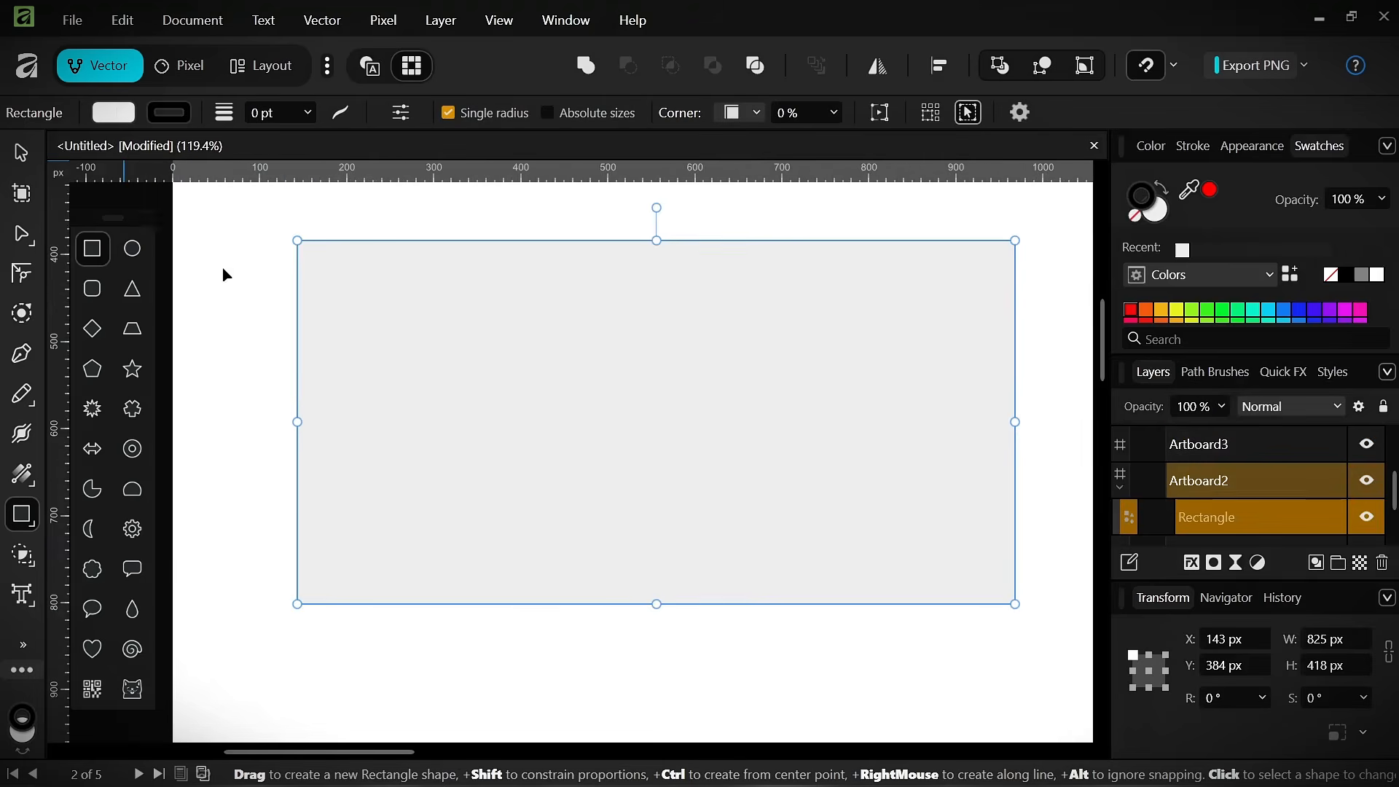
left_click(237, 326)
left_click(113, 114)
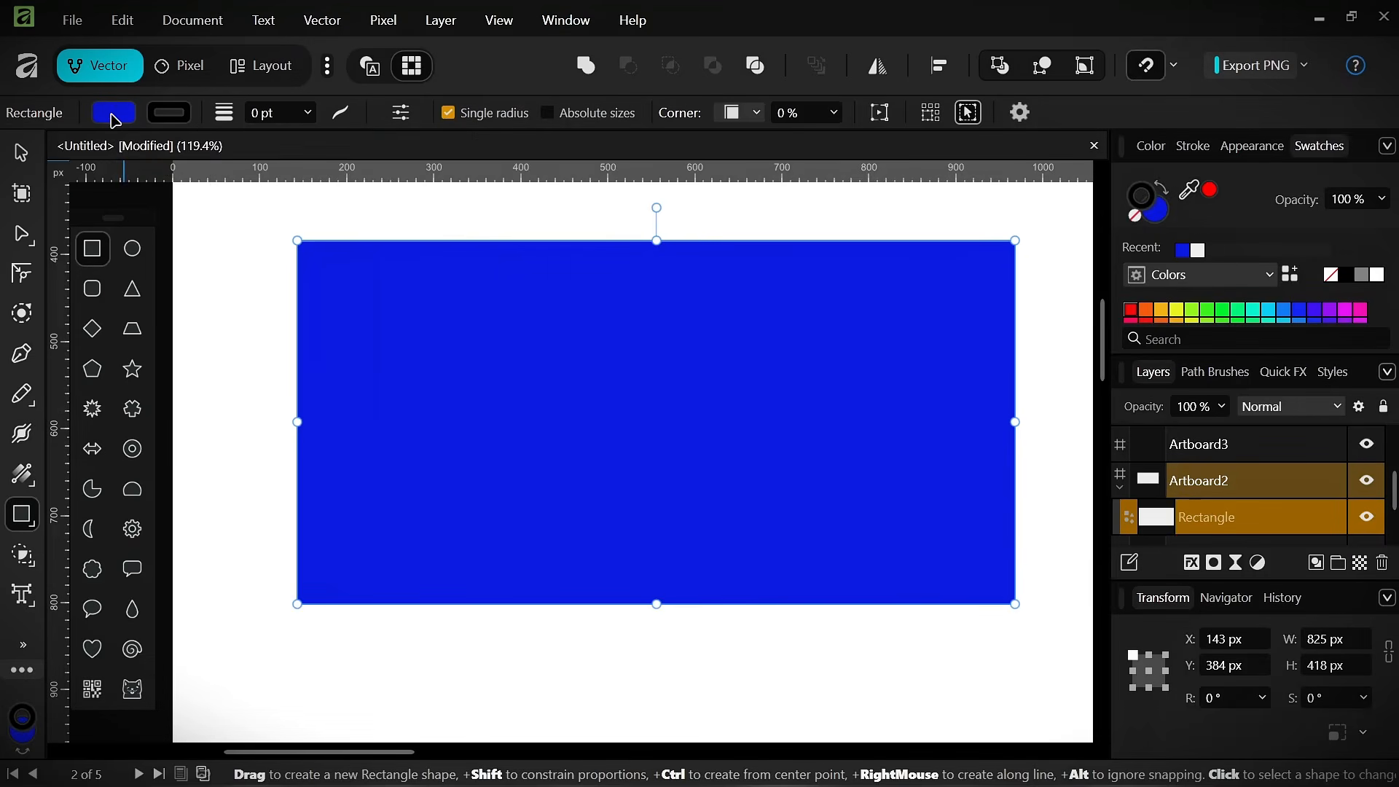
left_click(10, 161)
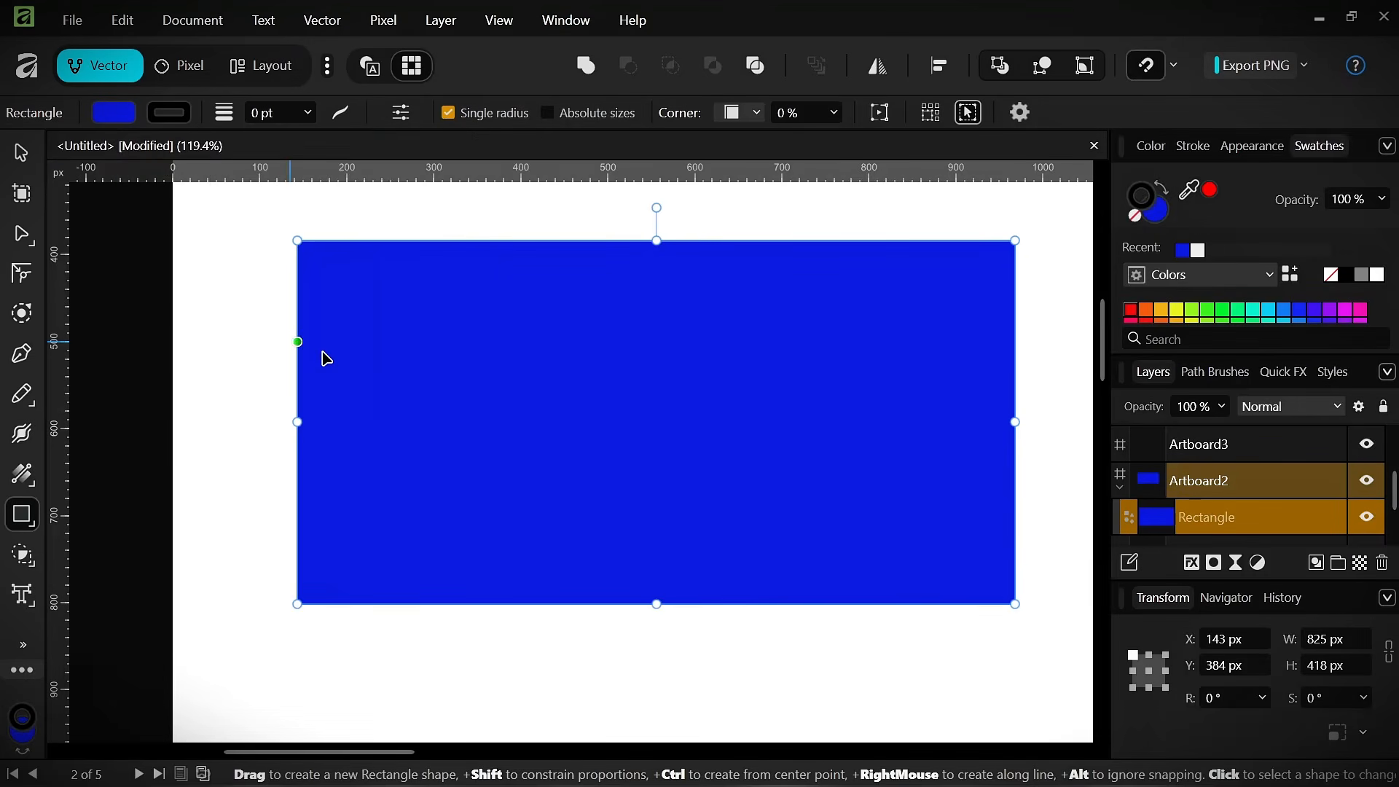
left_click(255, 338)
- Examine the blue rectangle's corner, upper edge and side edge at extreme magnification in pixel view mode
scroll(319, 286, "down", 2)
scroll(278, 240, "up", 4)
scroll(321, 268, "up", 10)
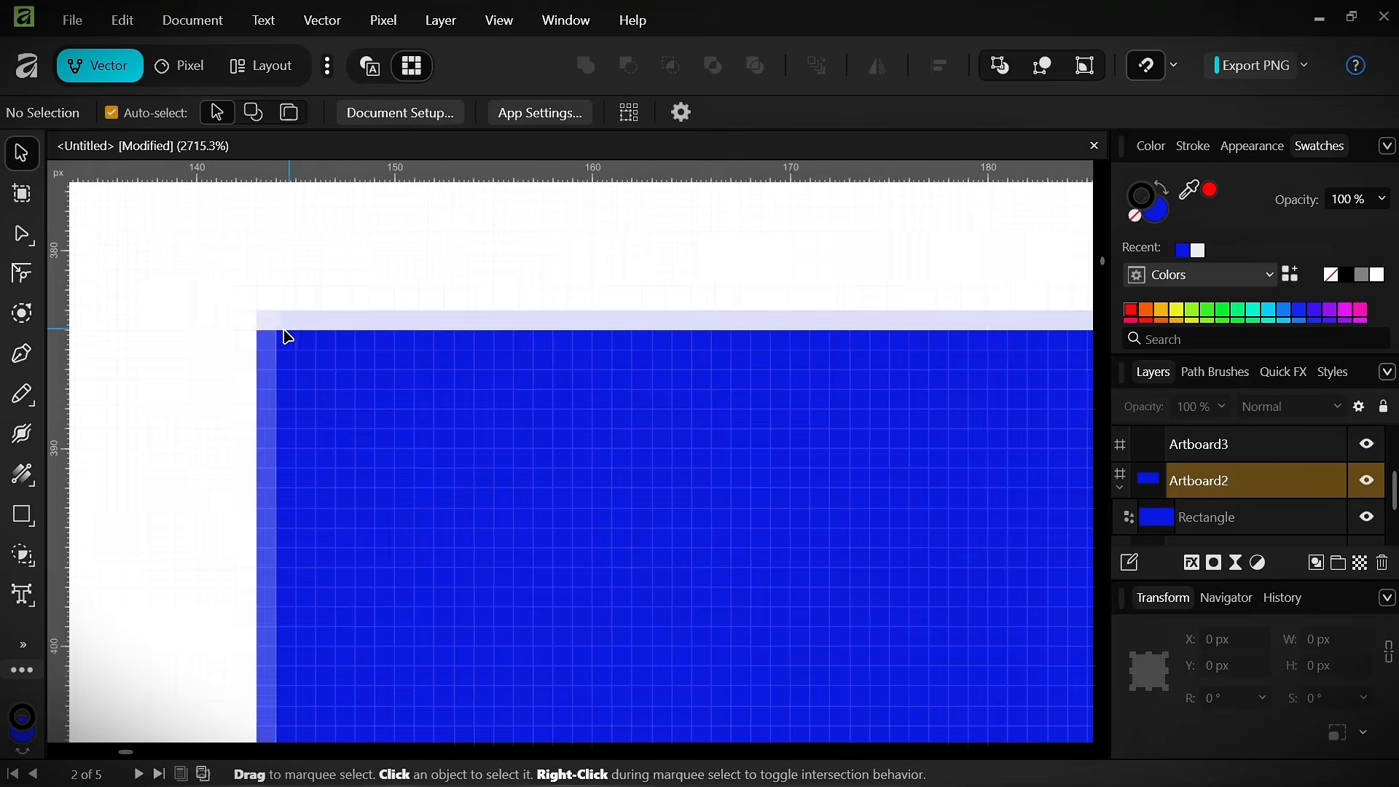
scroll(285, 335, "down", 3)
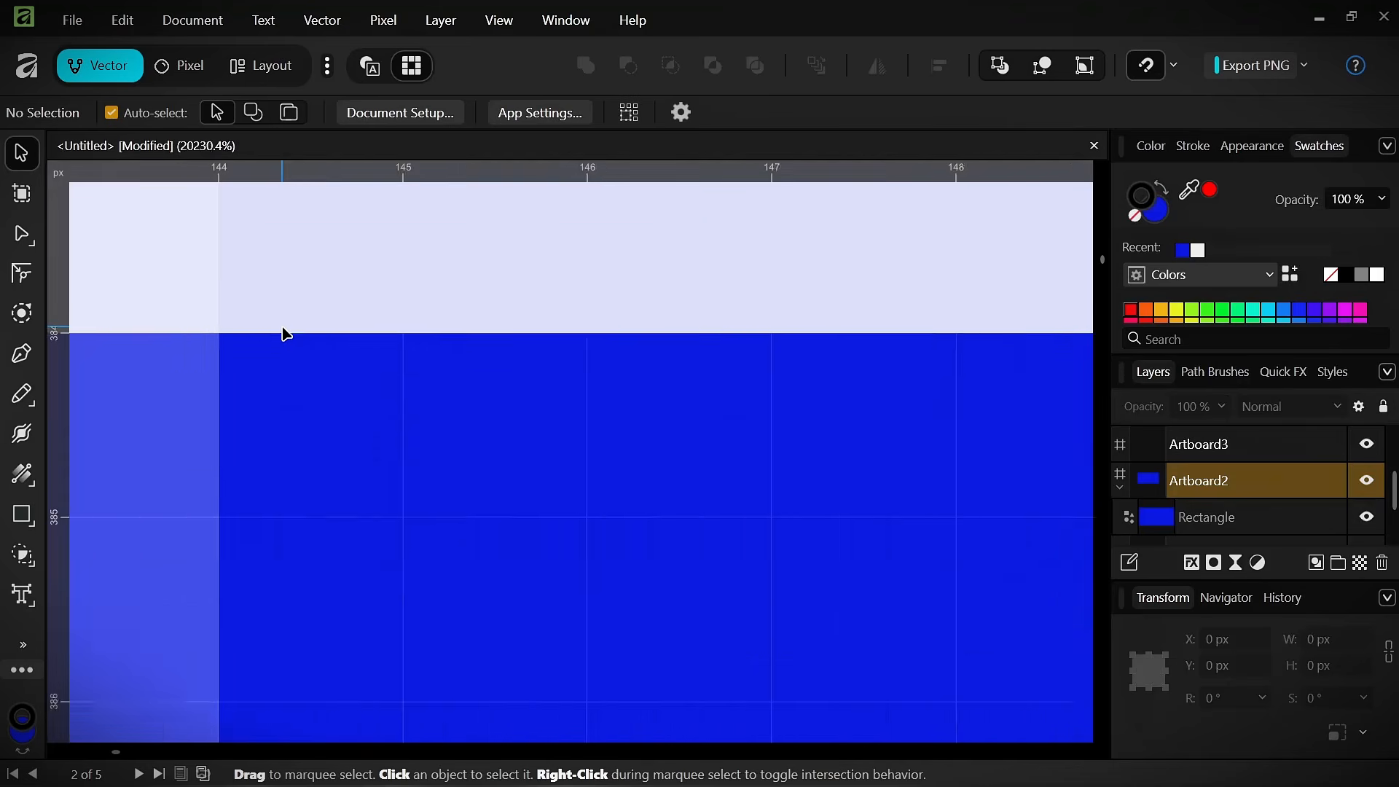
scroll(514, 424, "down", 9)
left_click_drag(625, 565, 1, 542)
left_click_drag(612, 478, 52, 502)
left_click_drag(1161, 439, 278, 423)
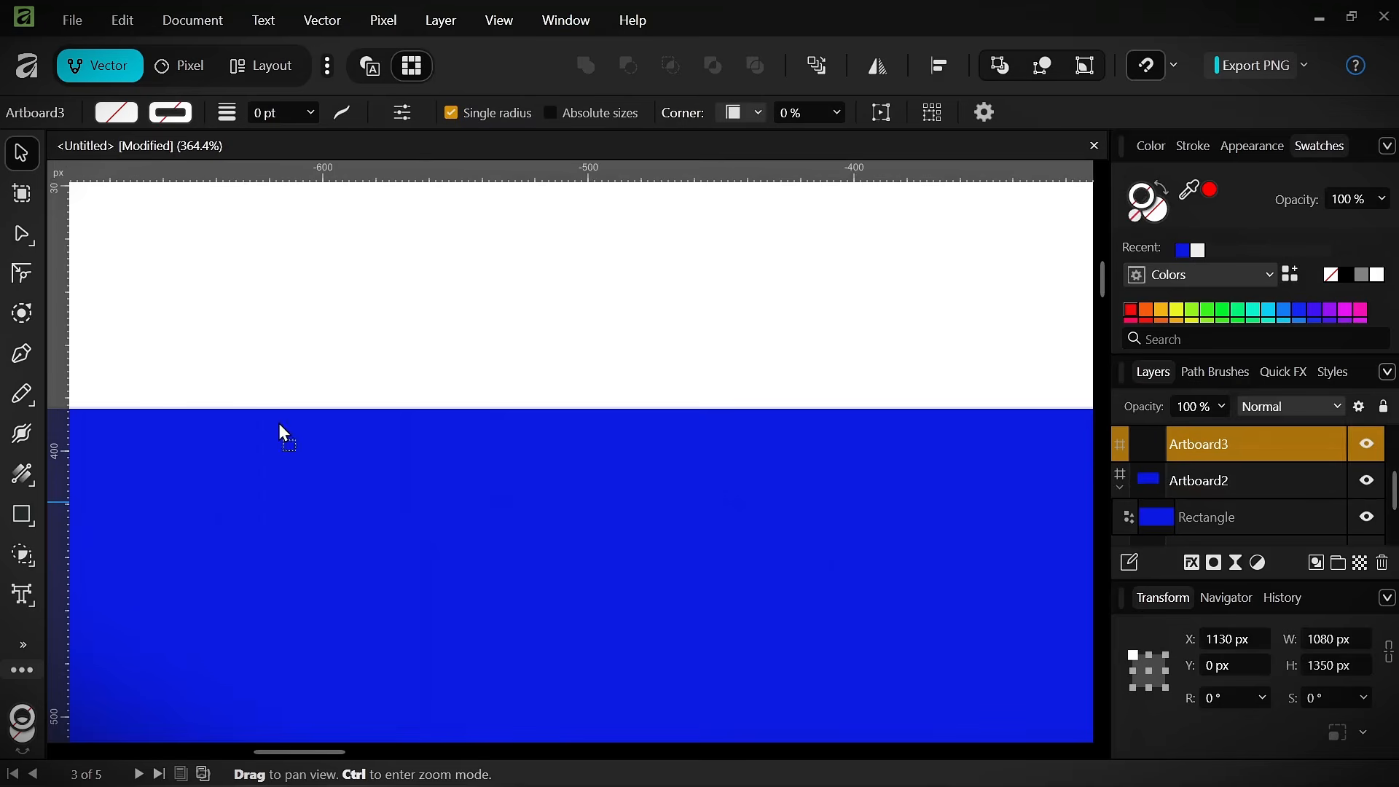
scroll(618, 465, "down", 5)
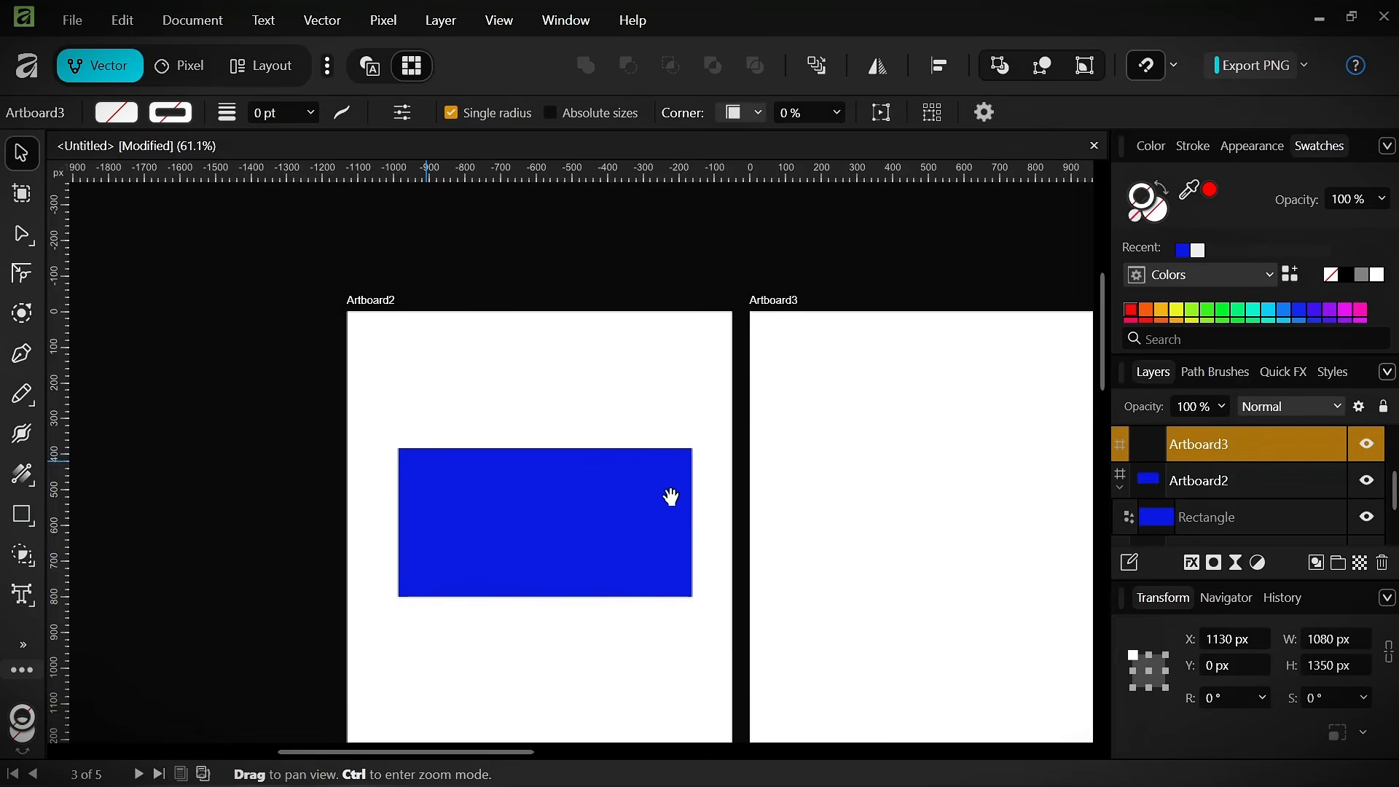
scroll(753, 365, "up", 10)
scroll(787, 315, "down", 7)
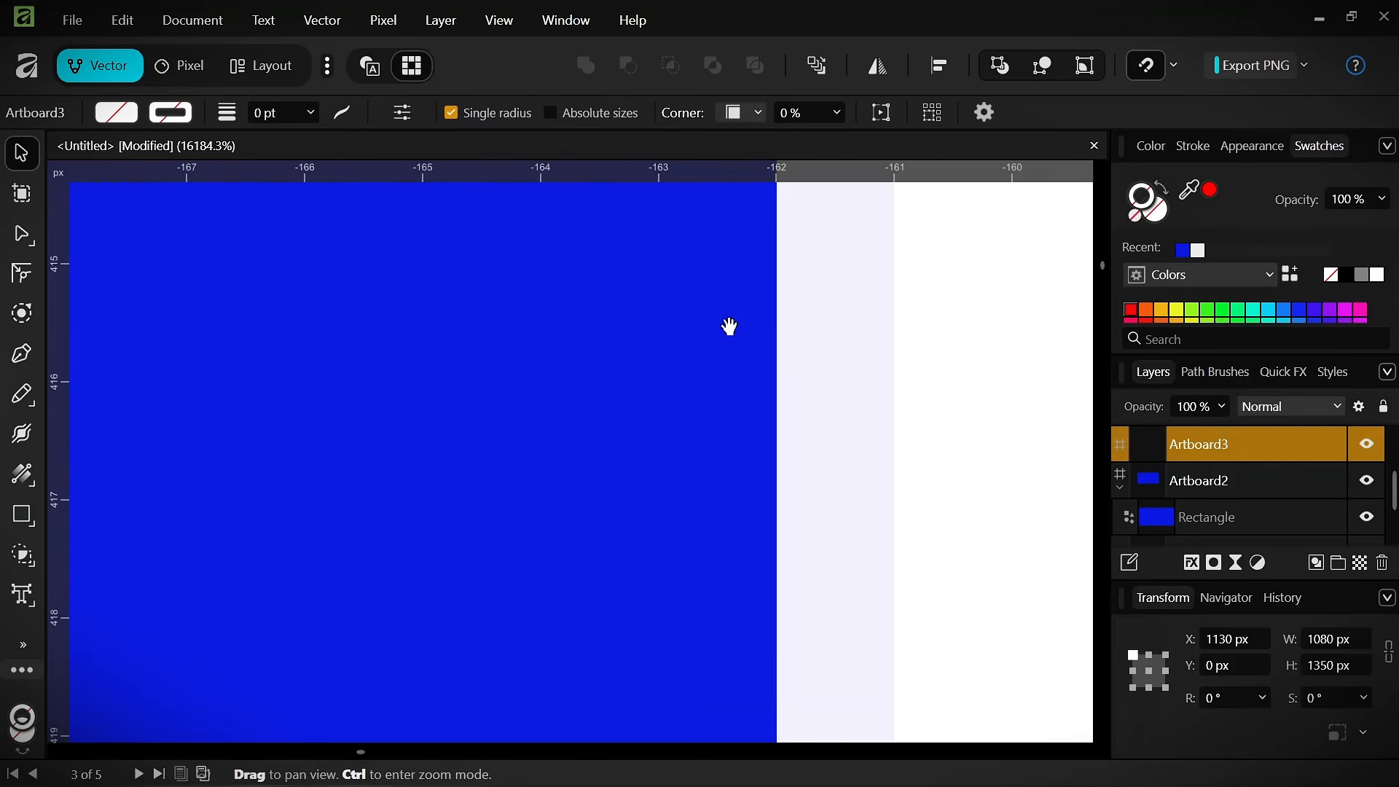
scroll(802, 358, "up", 10)
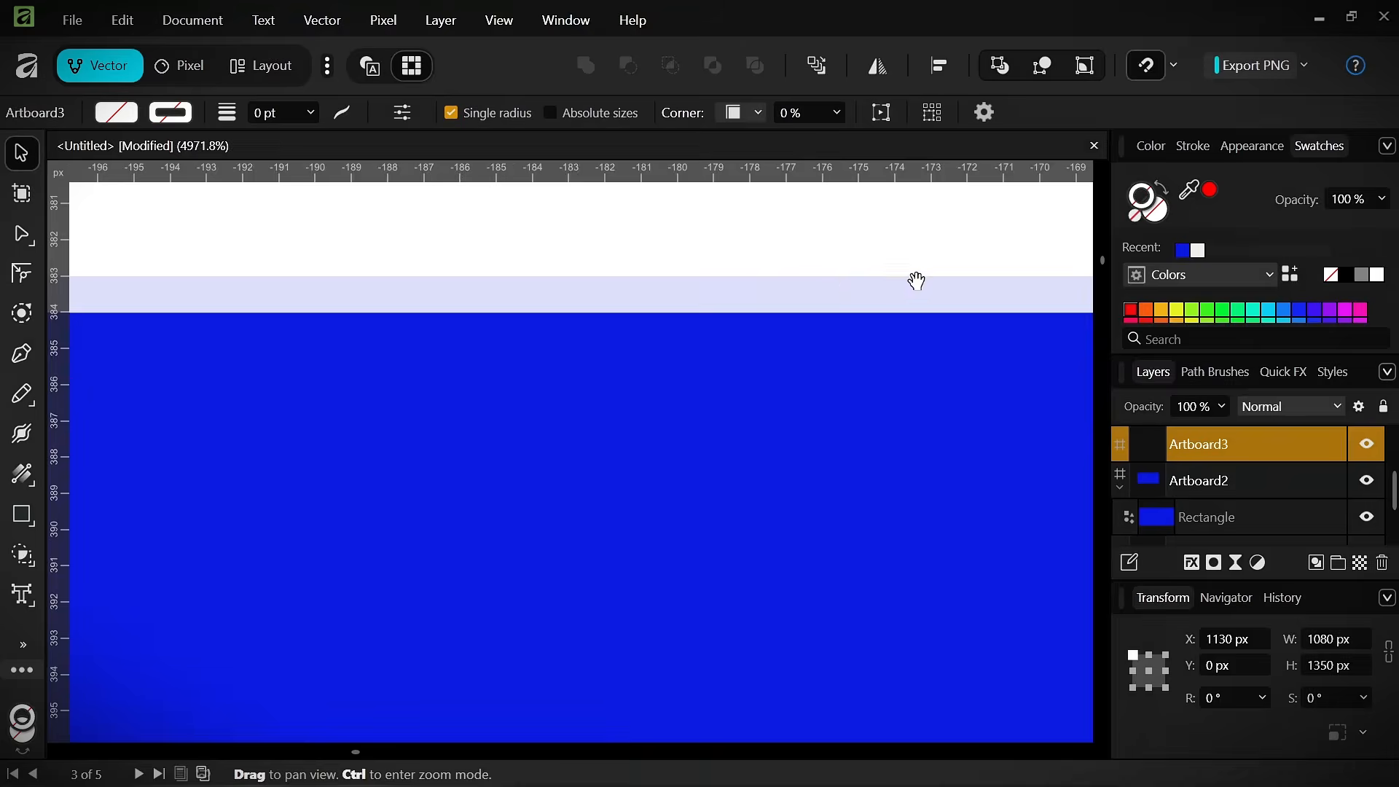
scroll(401, 259, "down", 1)
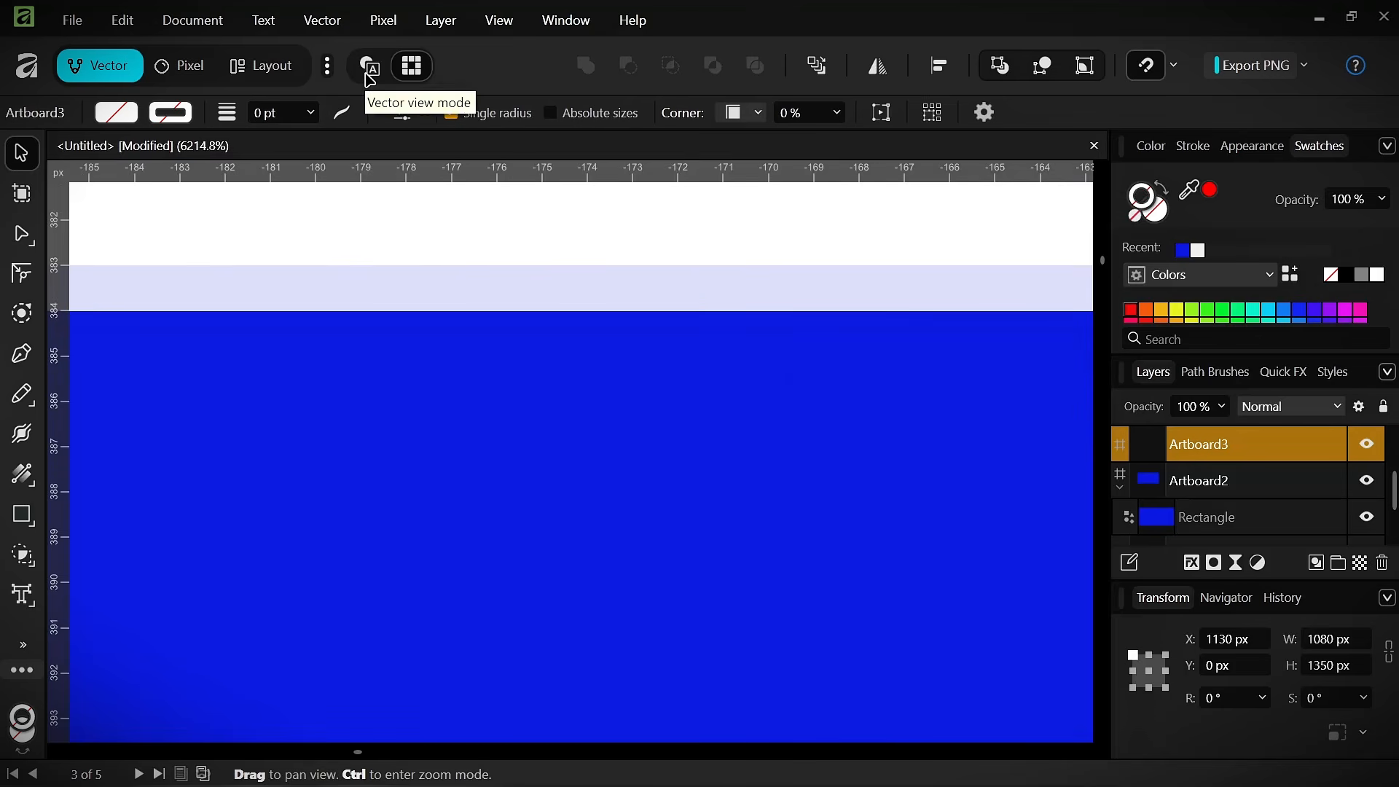
- Switch to vector view mode and examine the blue rectangle's upper edge at extreme magnification
left_click(370, 73)
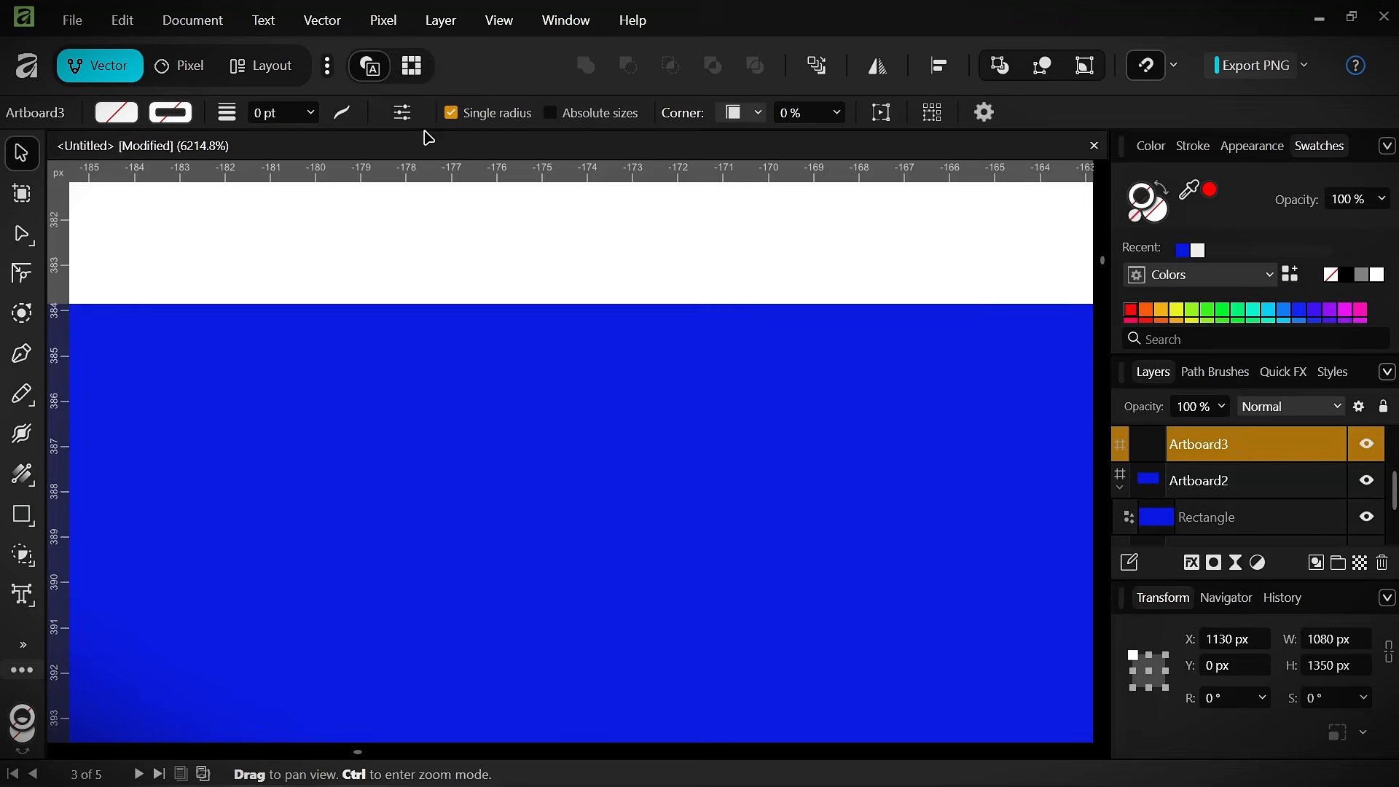
scroll(356, 234, "down", 5)
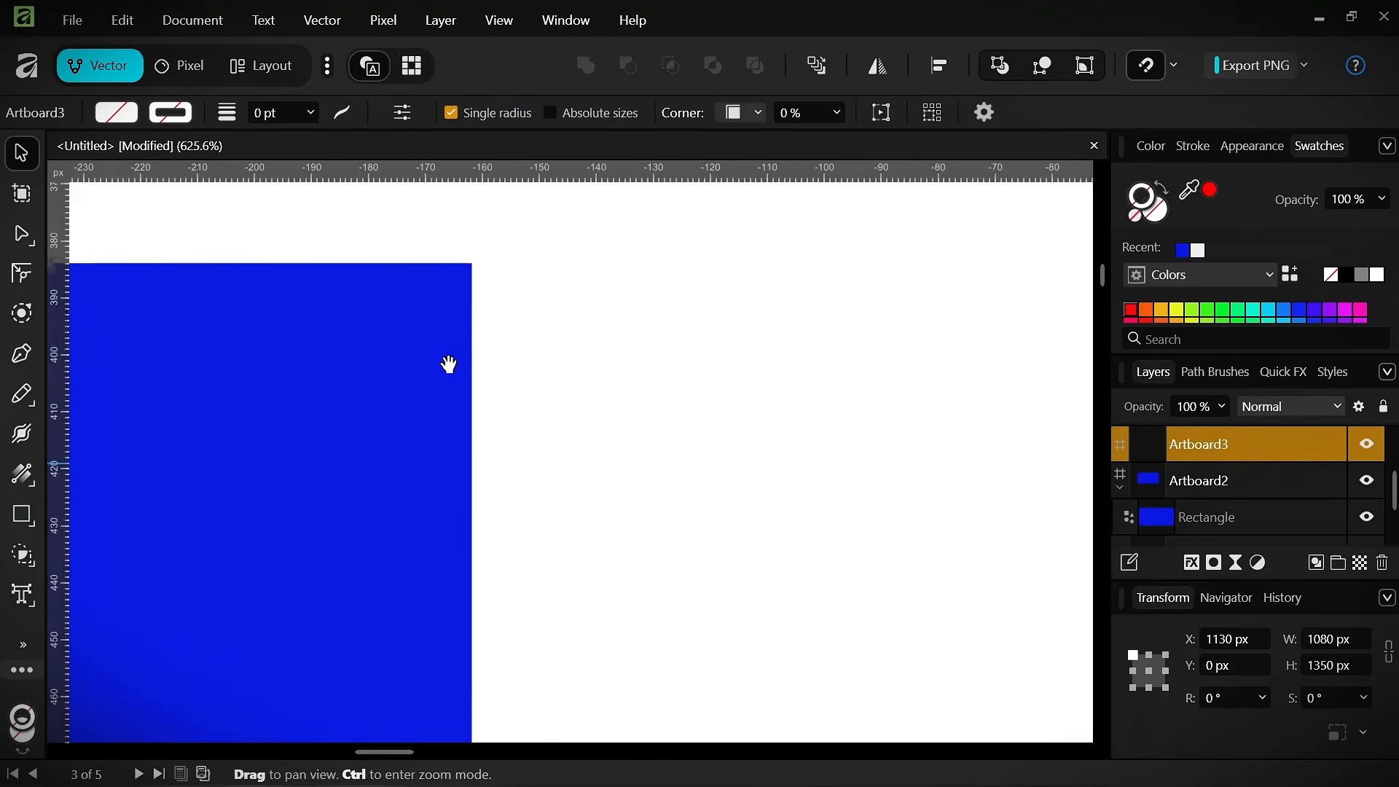
scroll(553, 318, "down", 4)
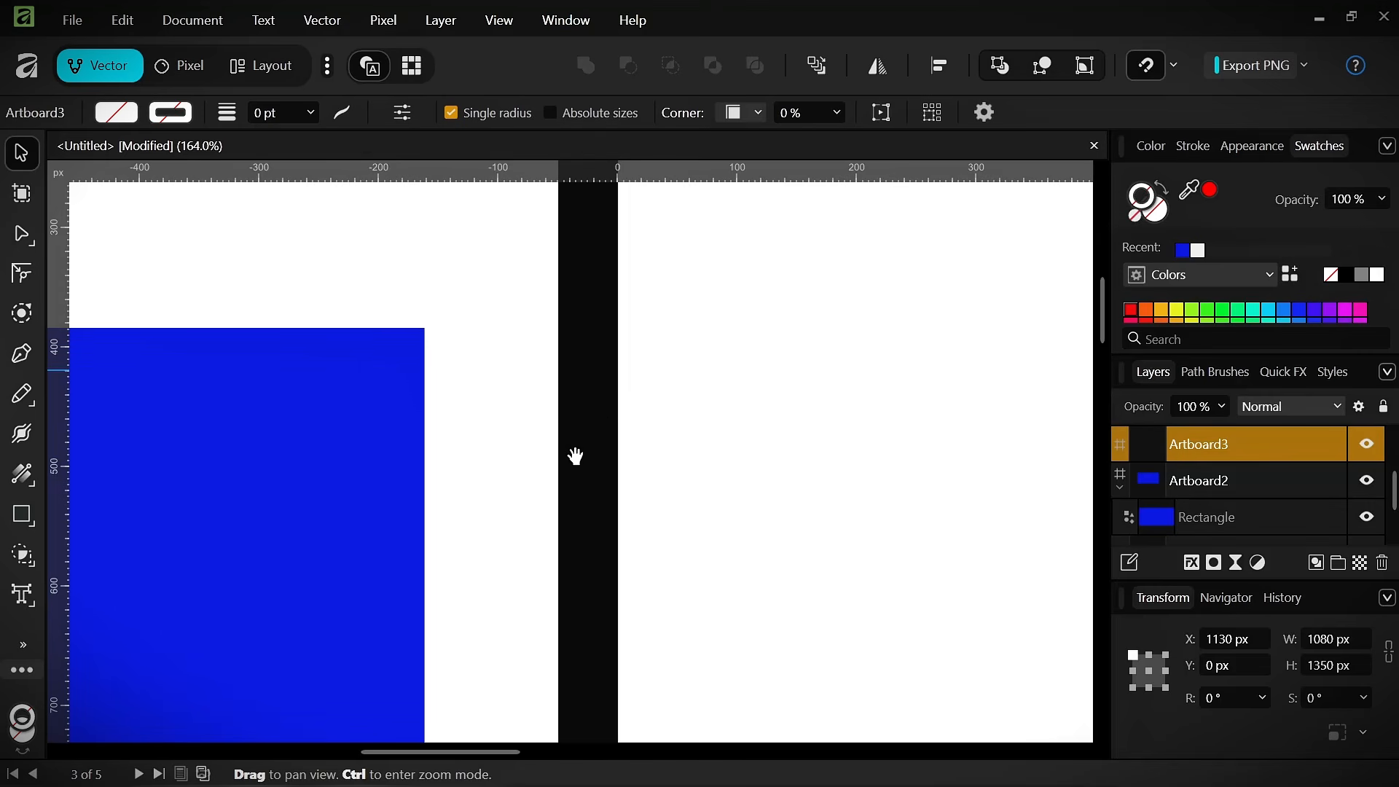
scroll(575, 457, "down", 3)
left_click_drag(326, 429, 699, 372)
scroll(660, 328, "up", 10)
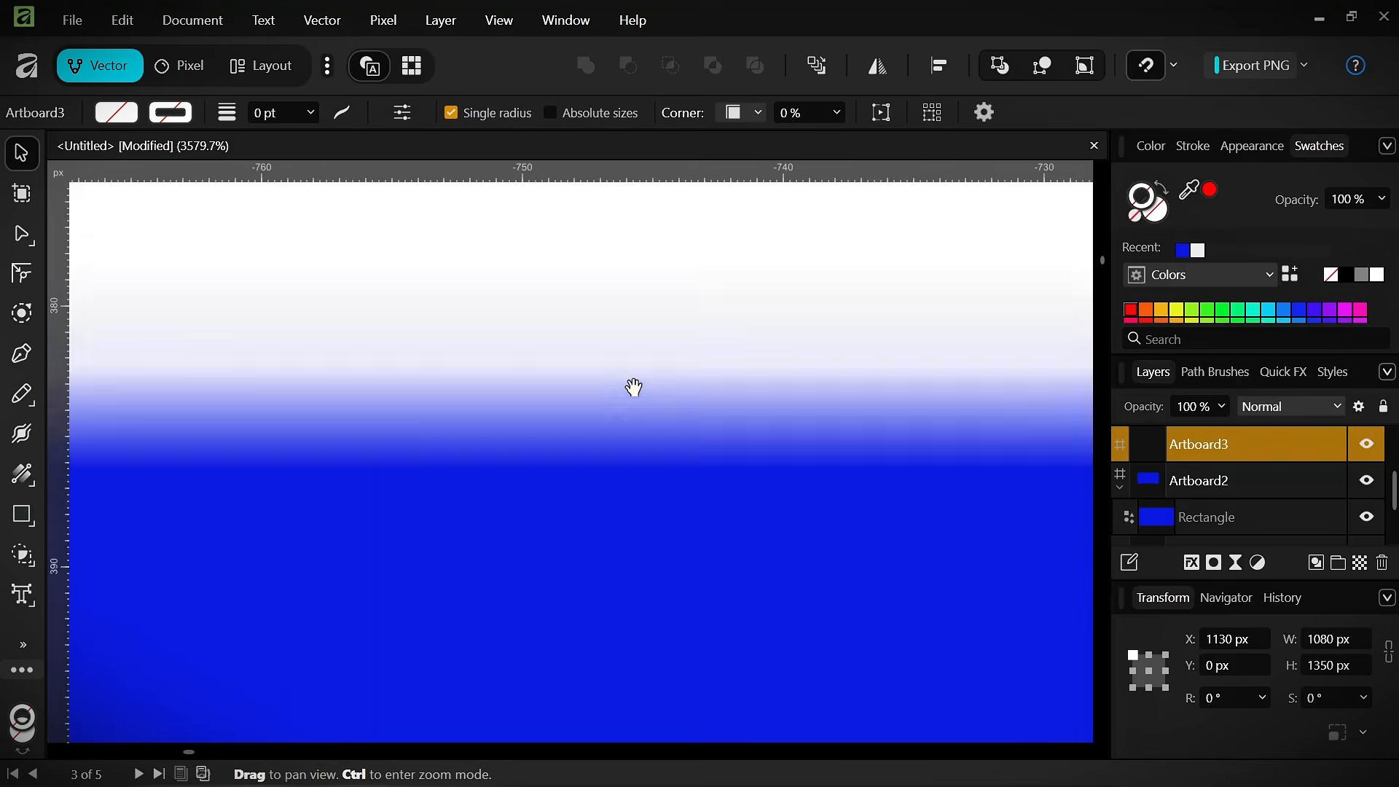
scroll(631, 387, "up", 12)
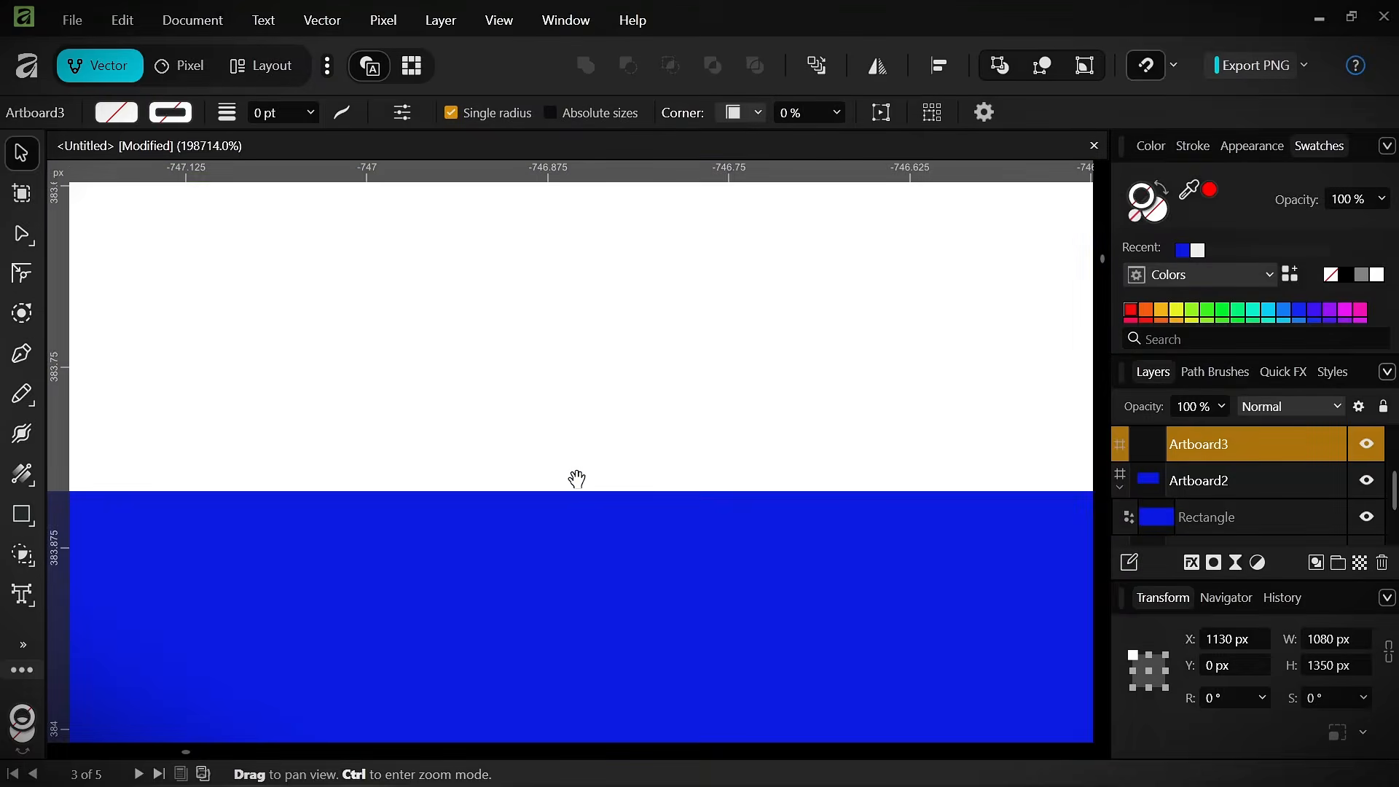
- Return to pixel view mode to compare how the rectangle's upper edge is rendered
left_click(413, 73)
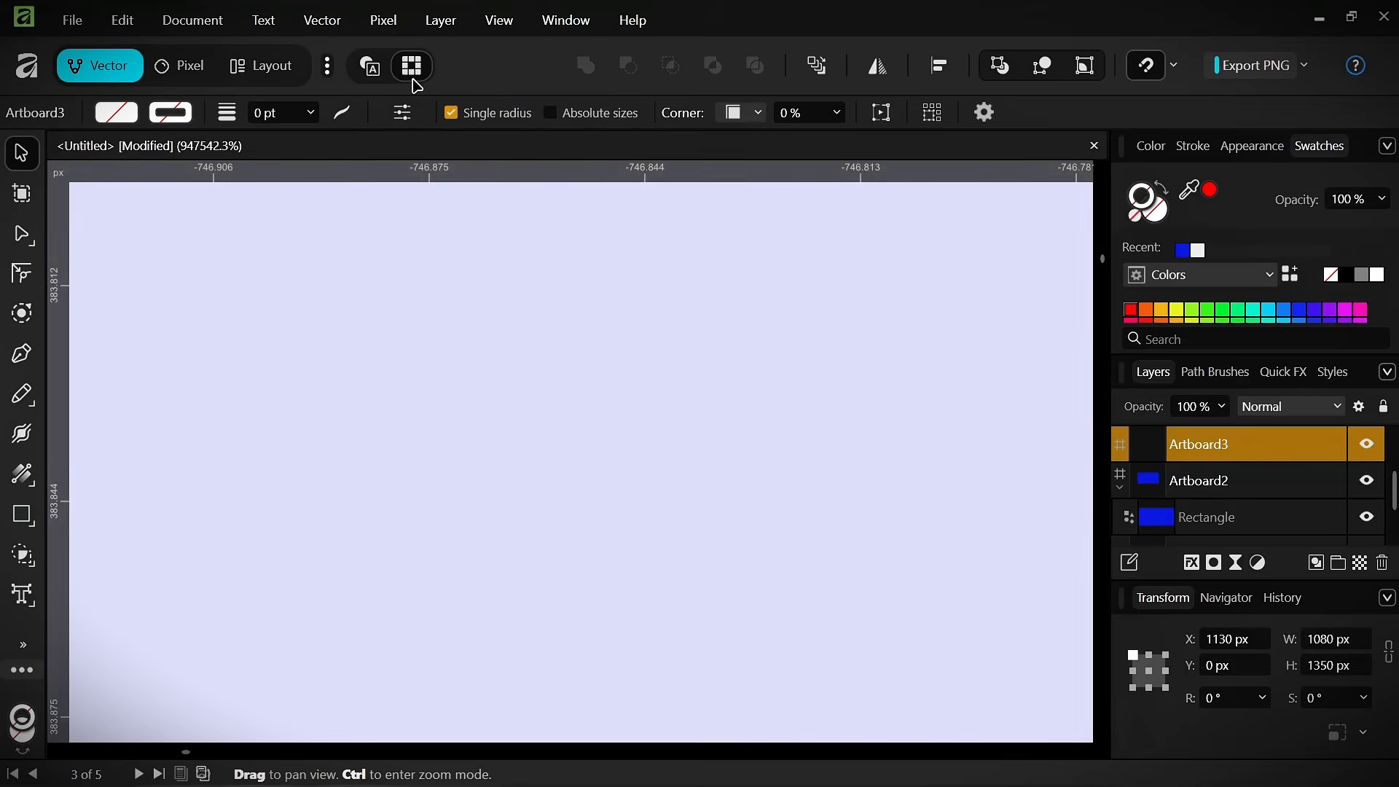
scroll(588, 449, "down", 10)
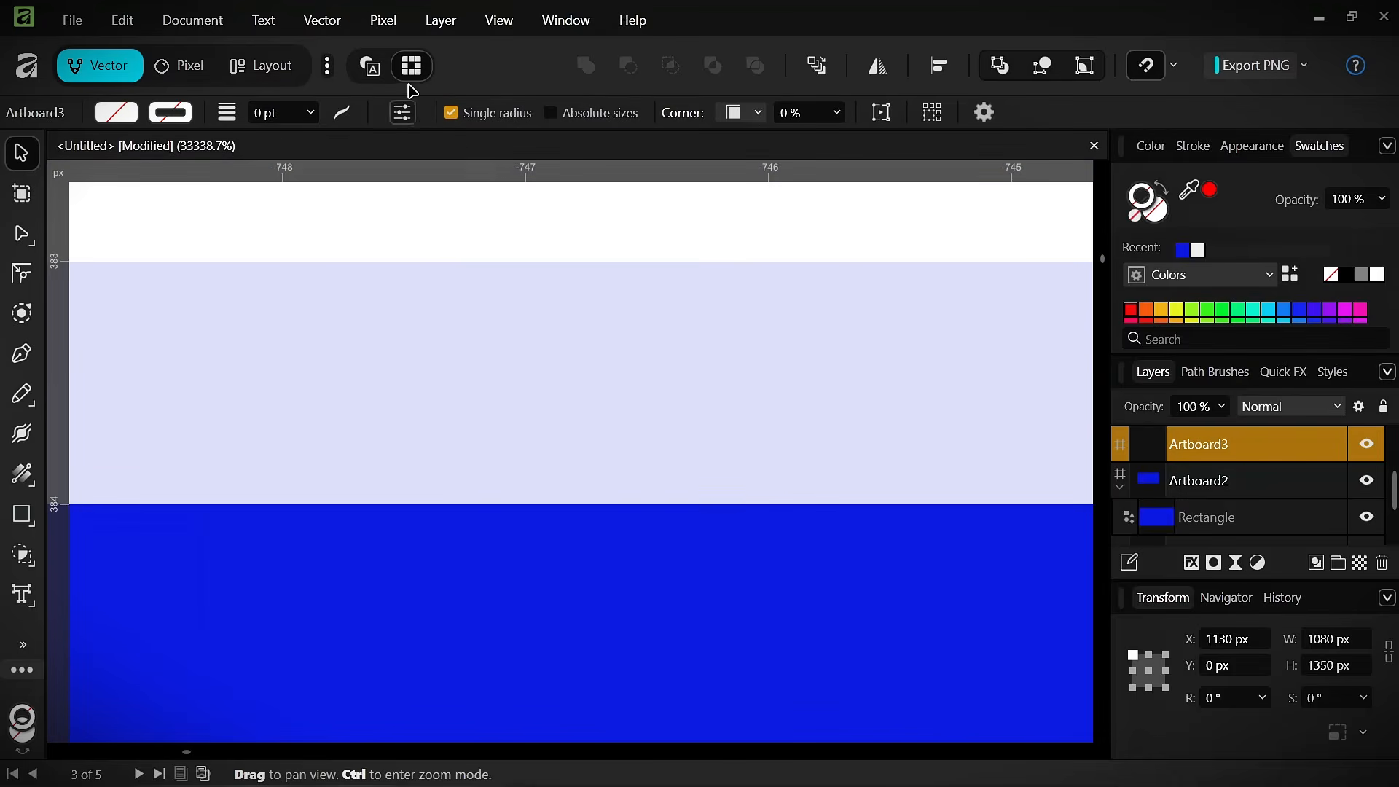
scroll(510, 425, "down", 2)
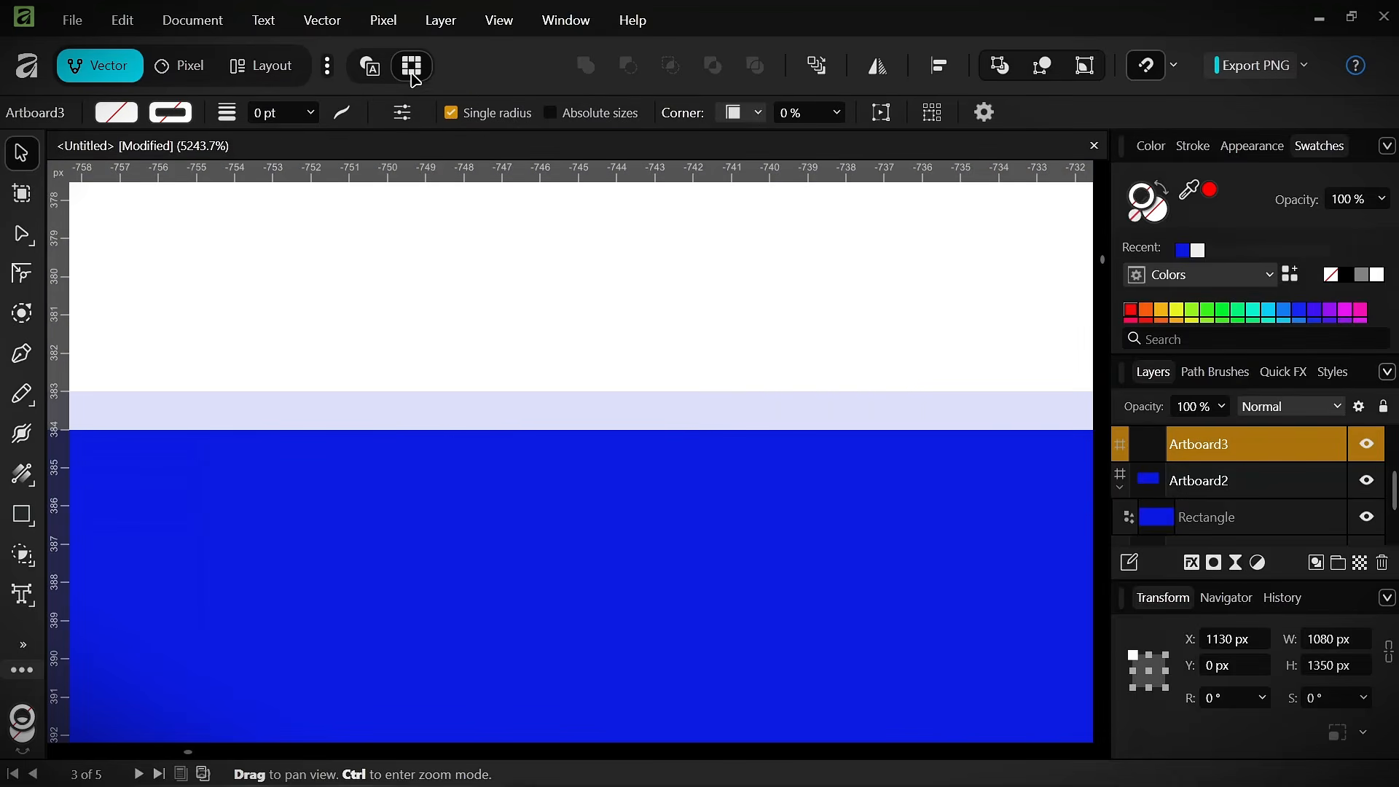
- Set the canvas back to vector view mode and inspect the rectangle and the artboard grid
left_click(369, 65)
scroll(469, 409, "down", 10)
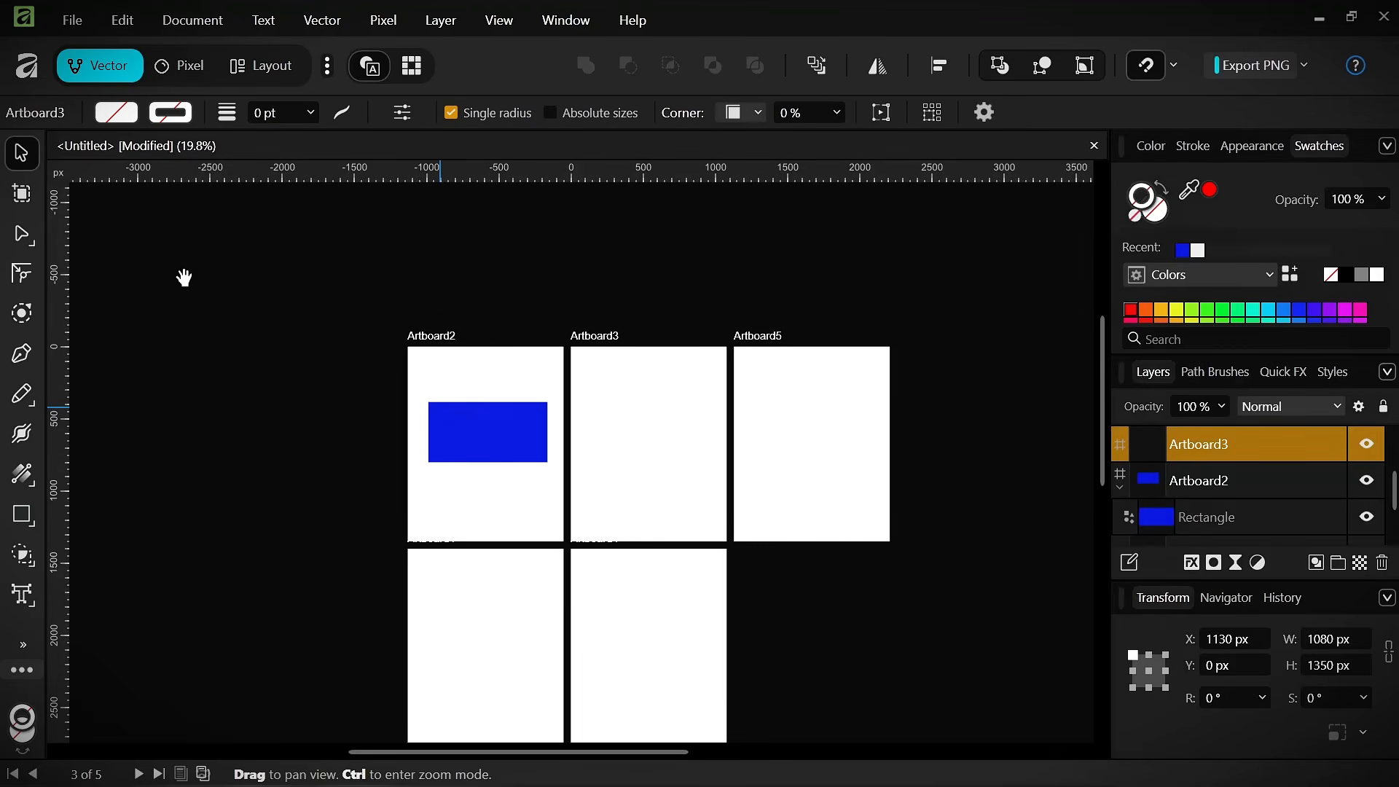
scroll(494, 423, "up", 5)
scroll(416, 371, "down", 1)
scroll(396, 359, "up", 1)
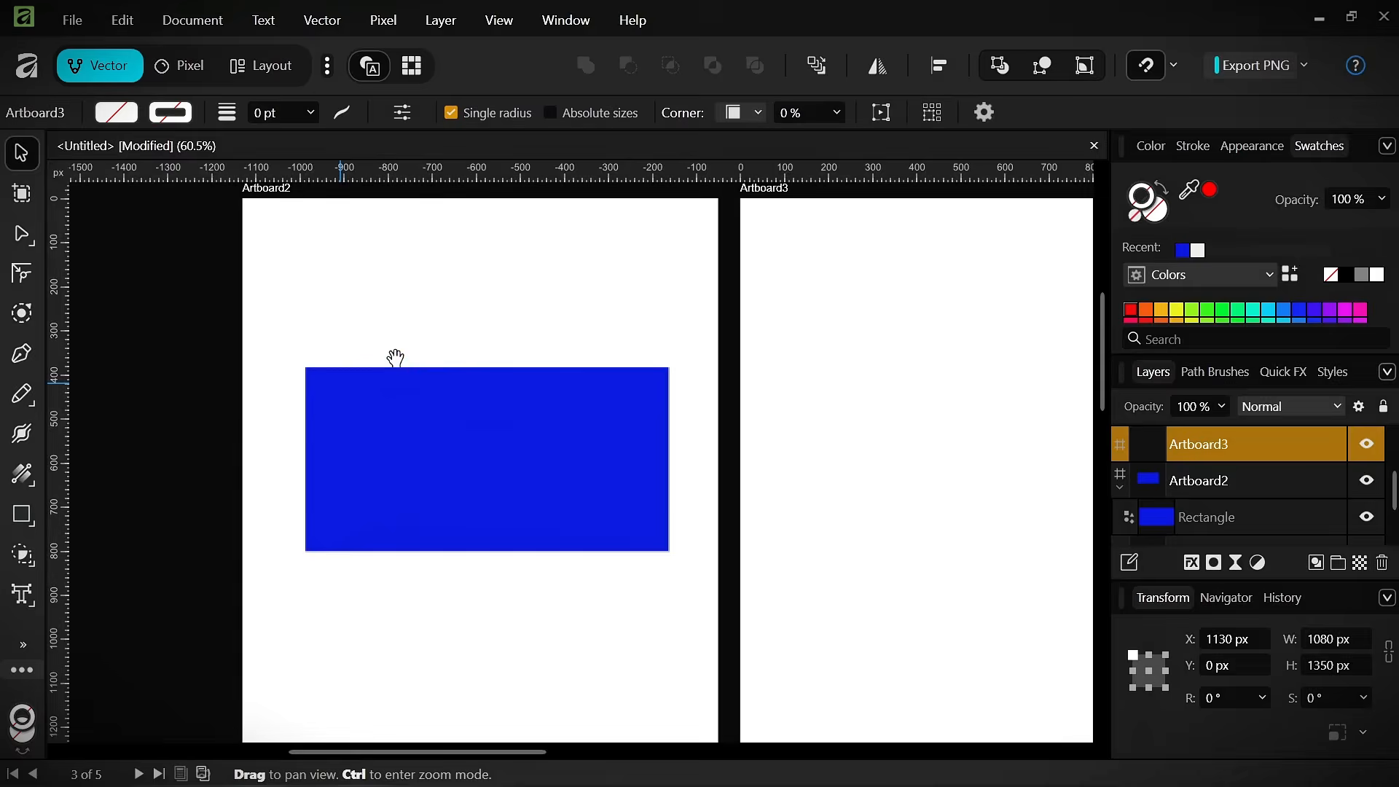
scroll(390, 354, "down", 5)
- Cycle through the Artboard, Node and Move tools, finish on the Contour tool, and minimize the window
left_click(32, 210)
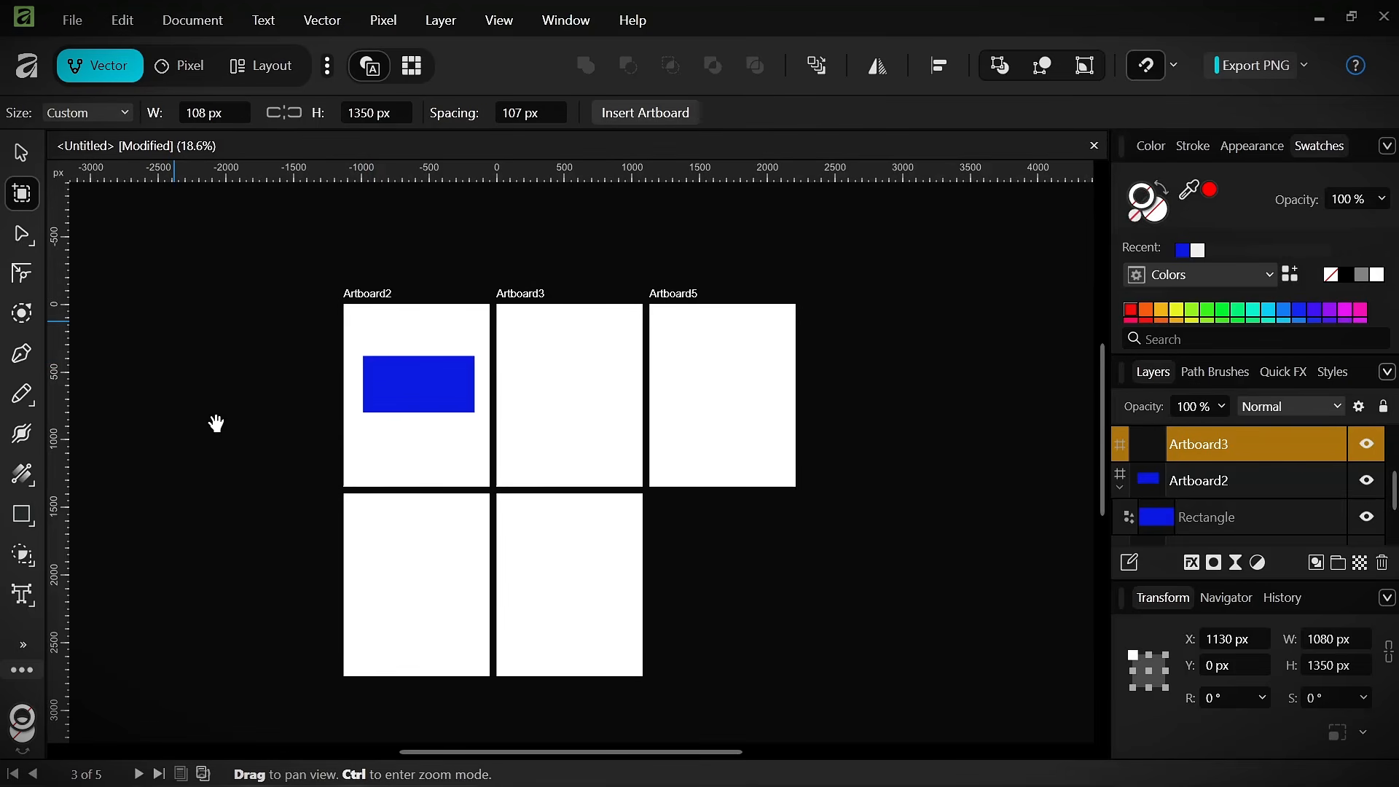
left_click(28, 243)
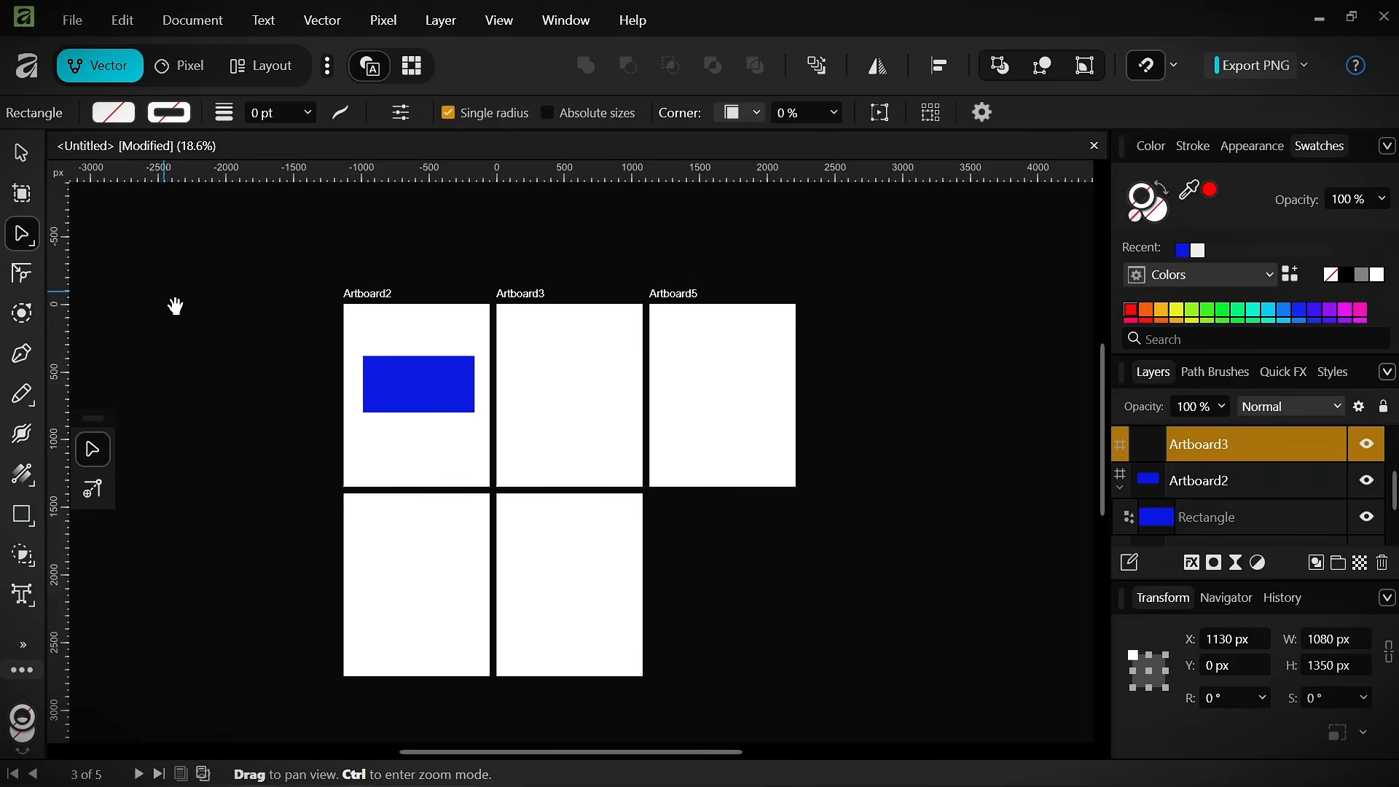
left_click_drag(175, 301, 163, 369)
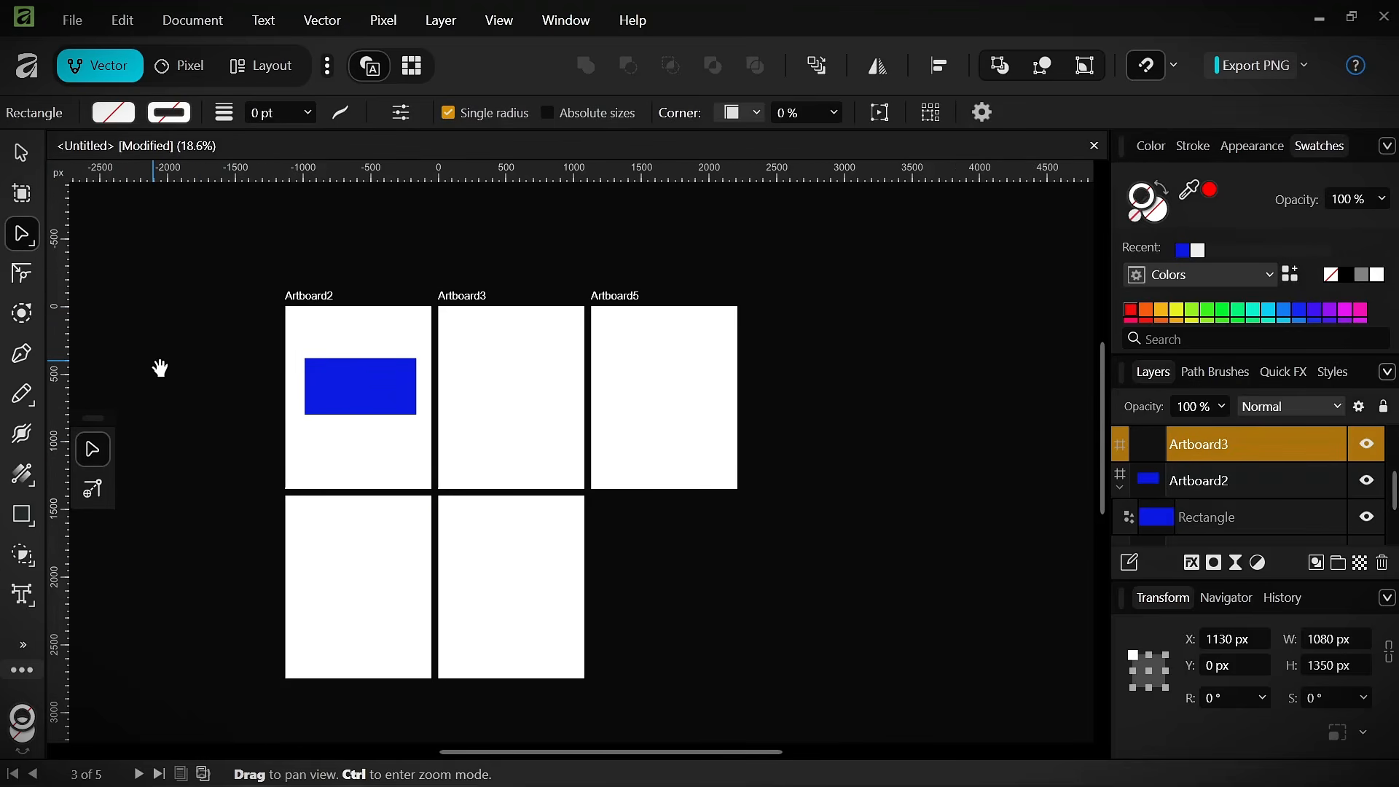
key("v")
key("a")
left_click(23, 315)
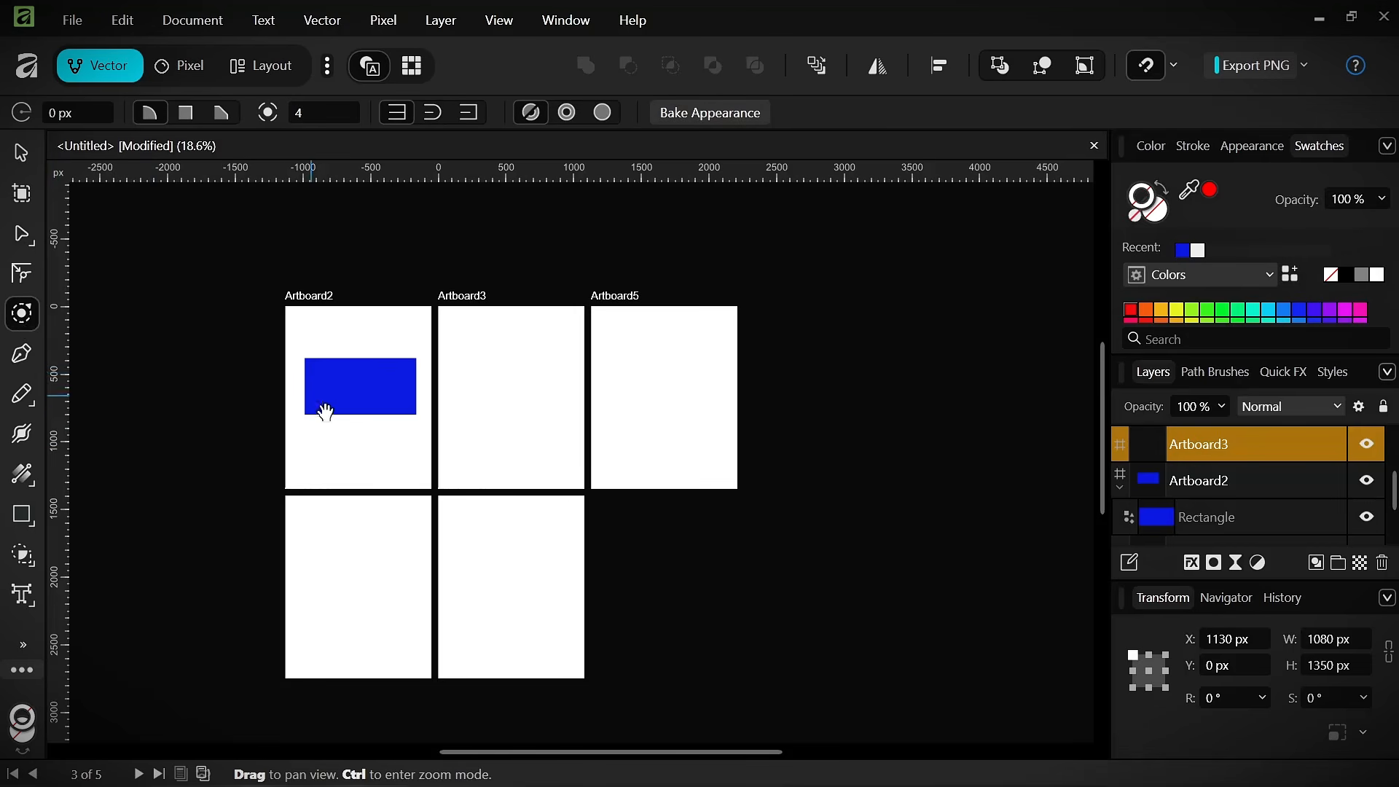
scroll(321, 406, "up", 4)
left_click(1320, 21)
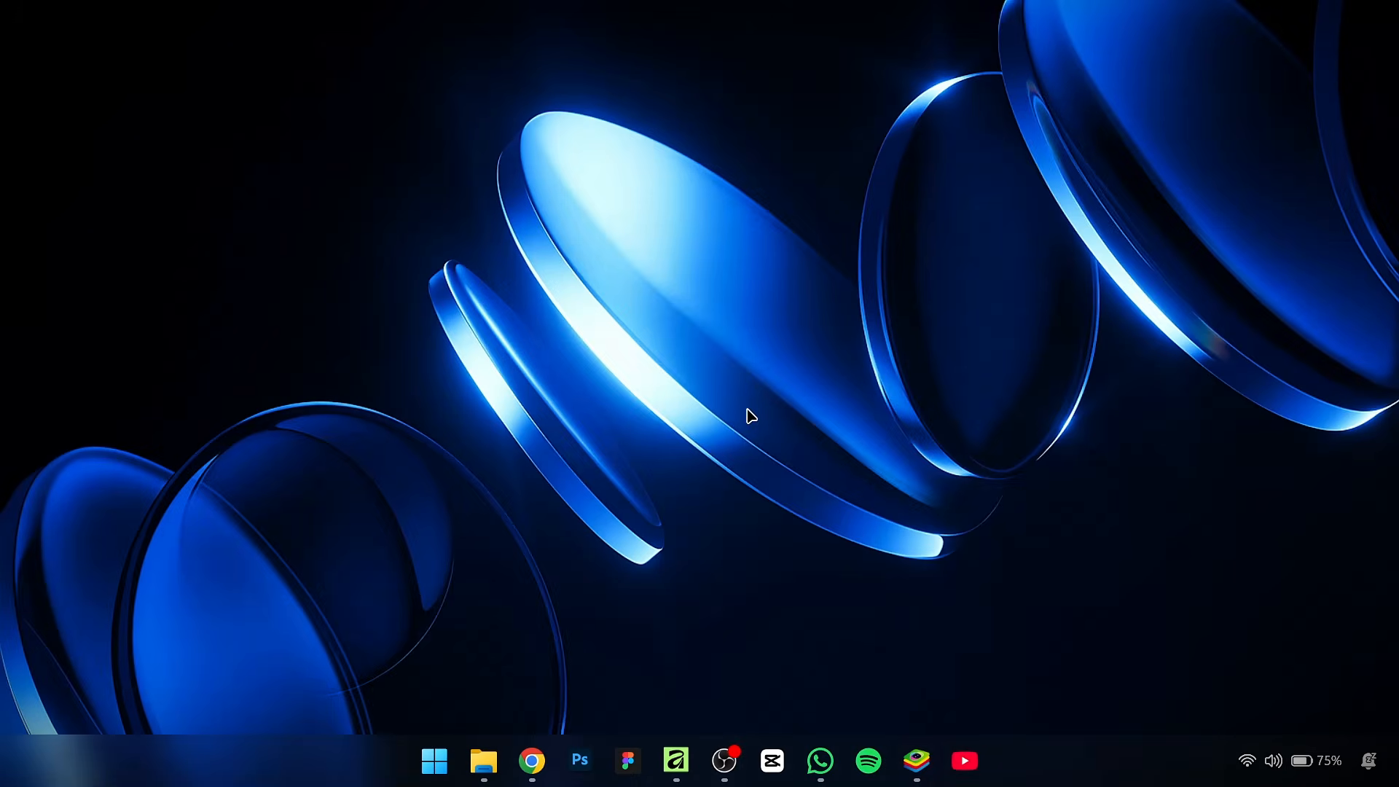
- Switch back to Affinity and select the blue rectangle on Artboard2 with the Move tool
right_click(749, 390)
left_click(816, 458)
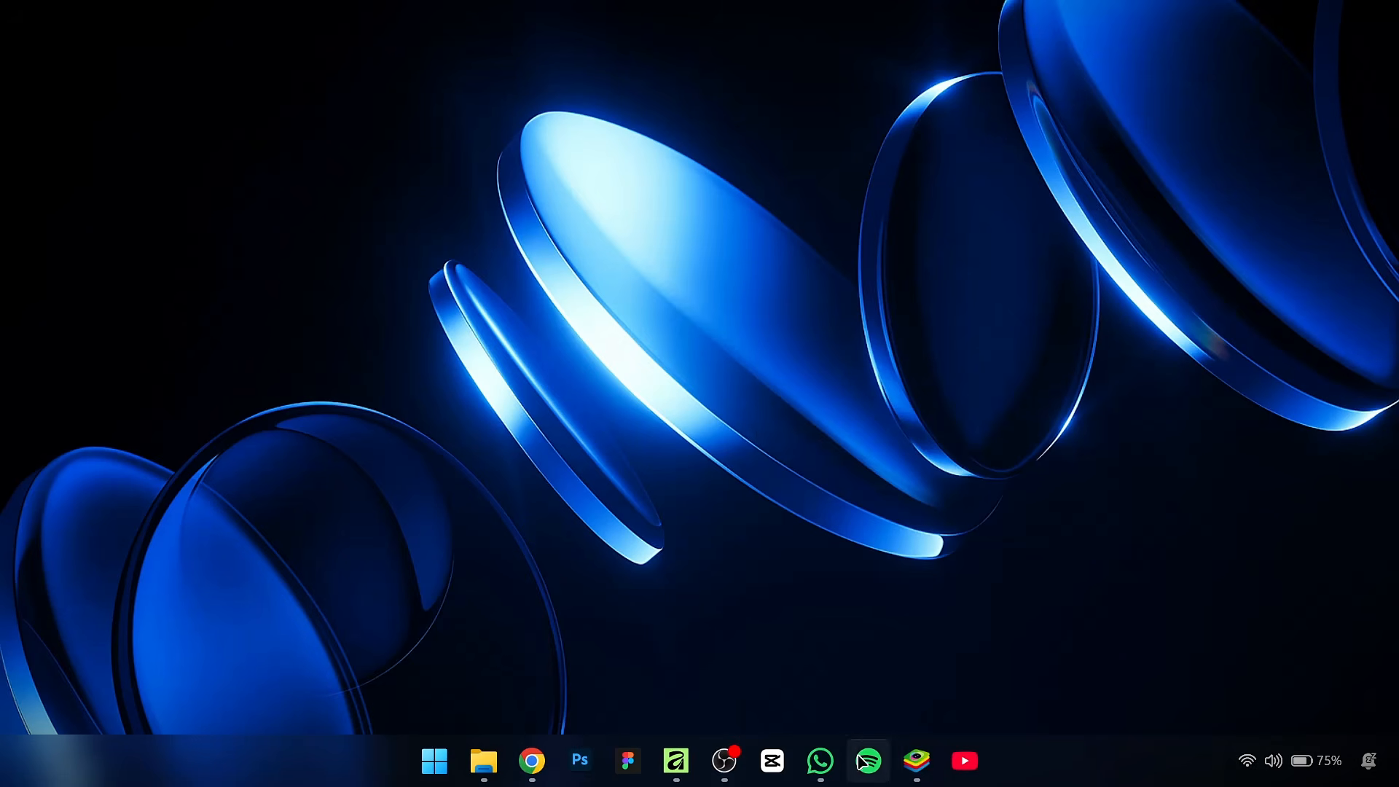
mouse_move(532, 763)
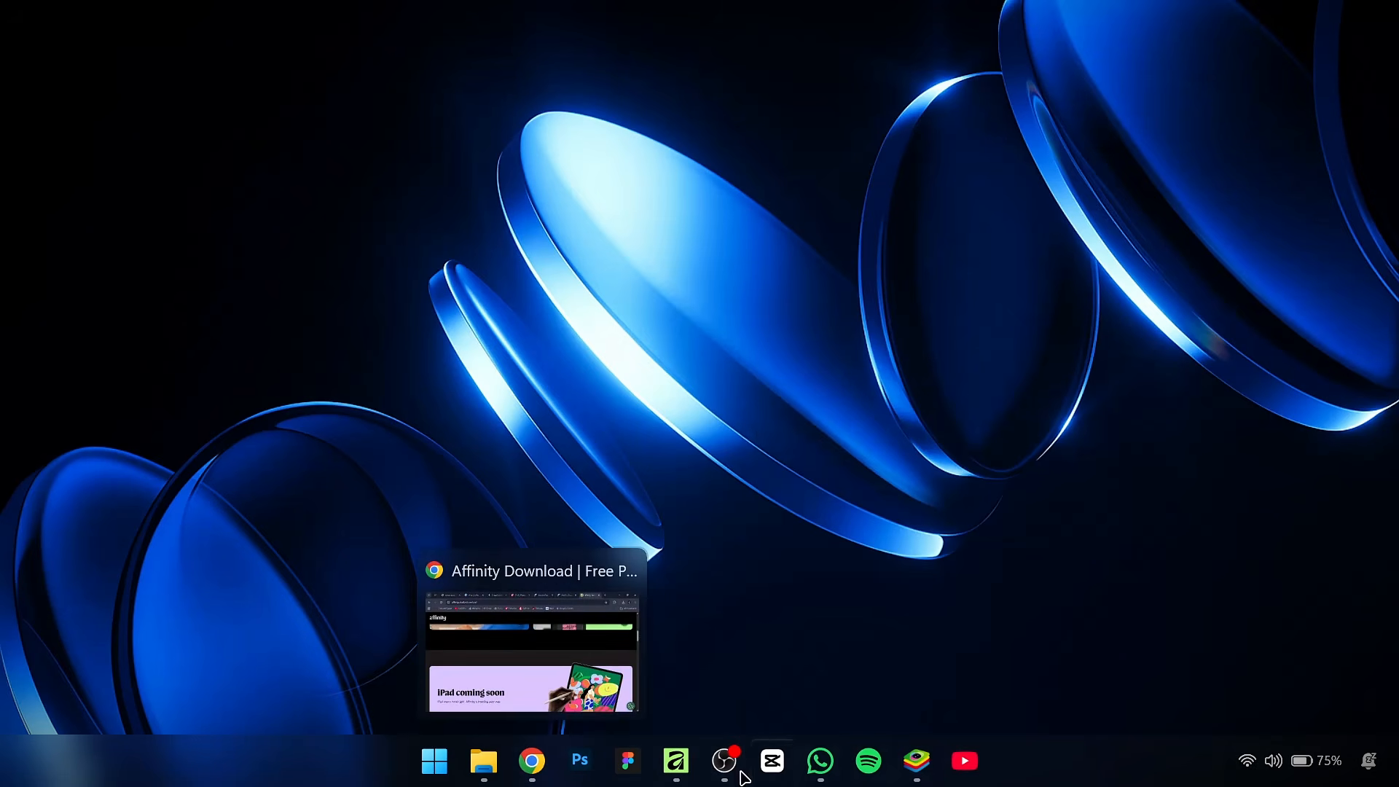
left_click(676, 761)
scroll(361, 389, "up", 7)
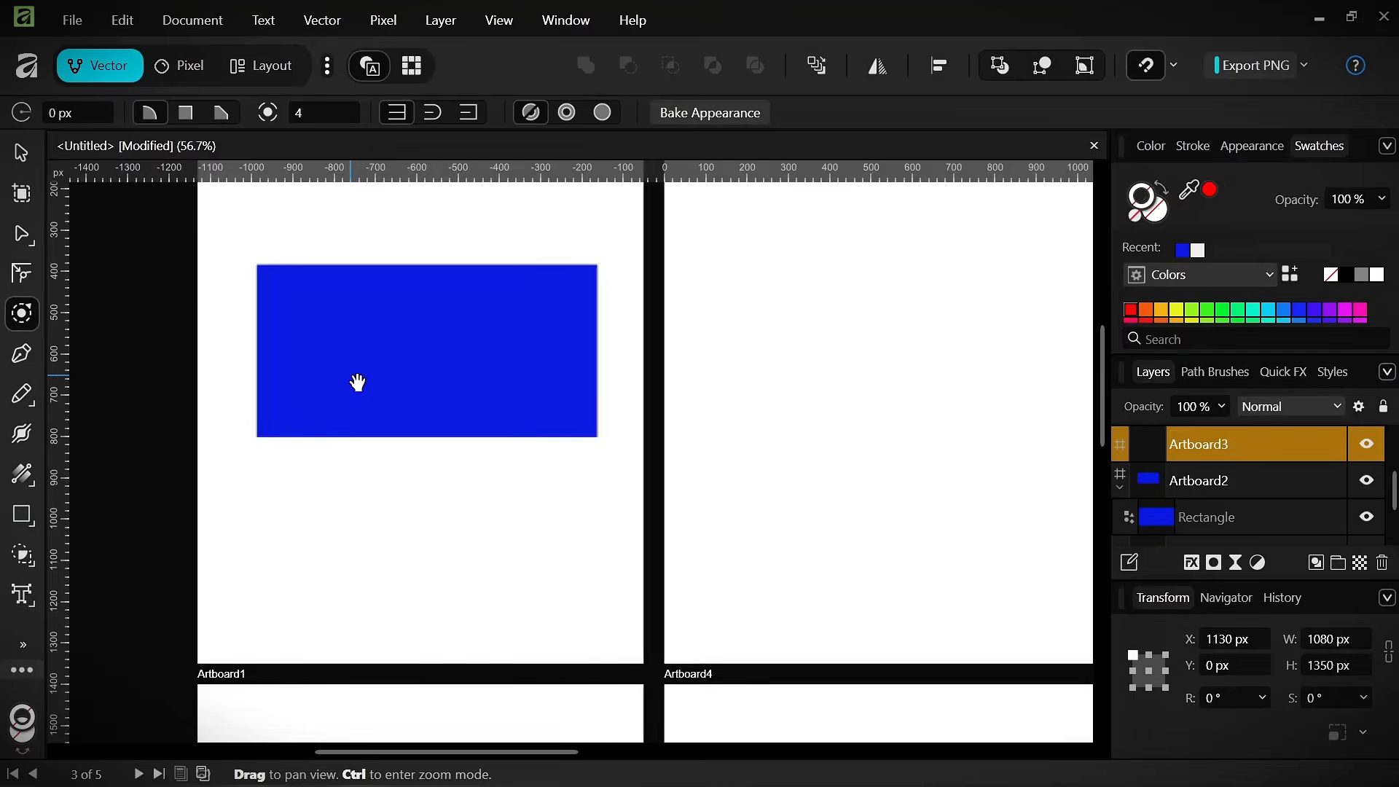
left_click(344, 375)
left_click(20, 155)
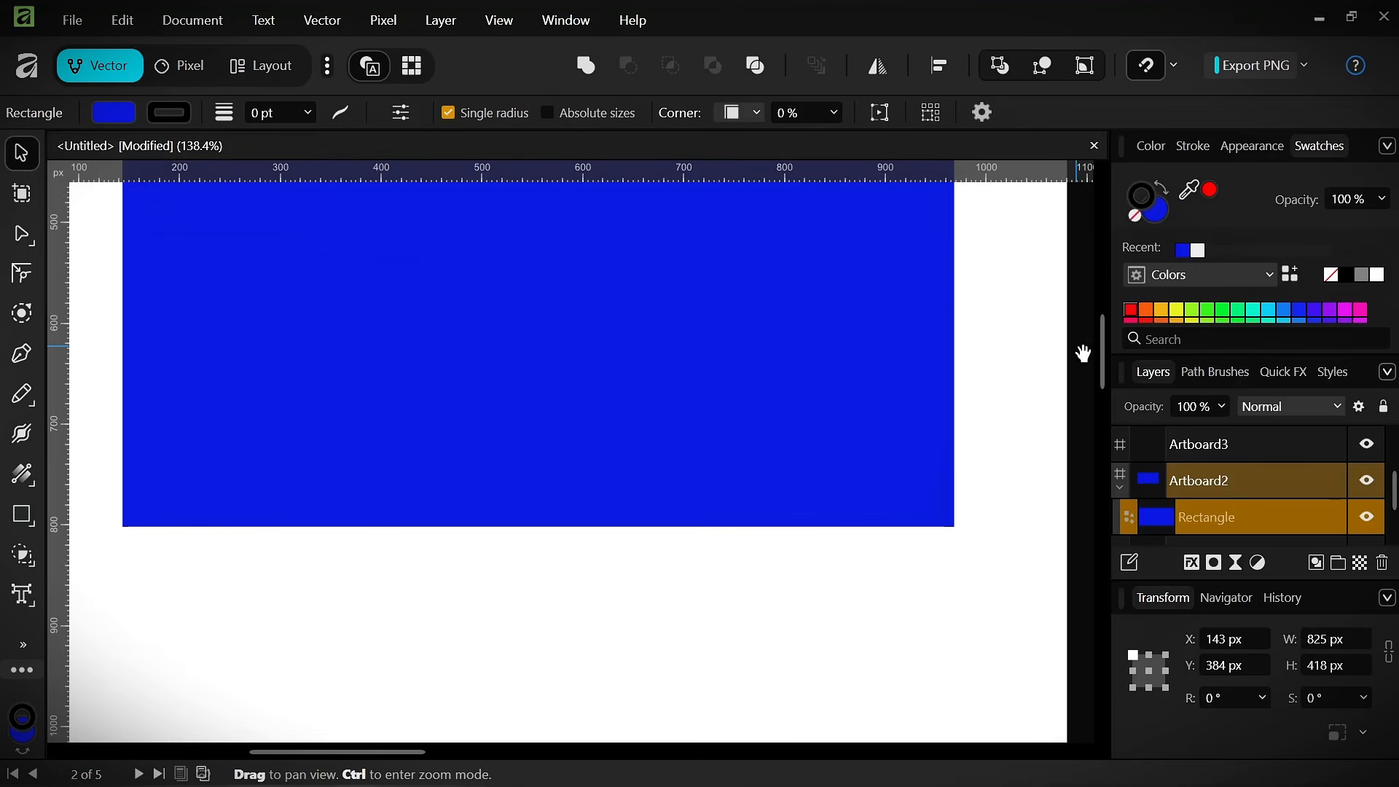
- Collapse Artboard2 in the layer list and deselect the blue rectangle
left_click(1120, 484)
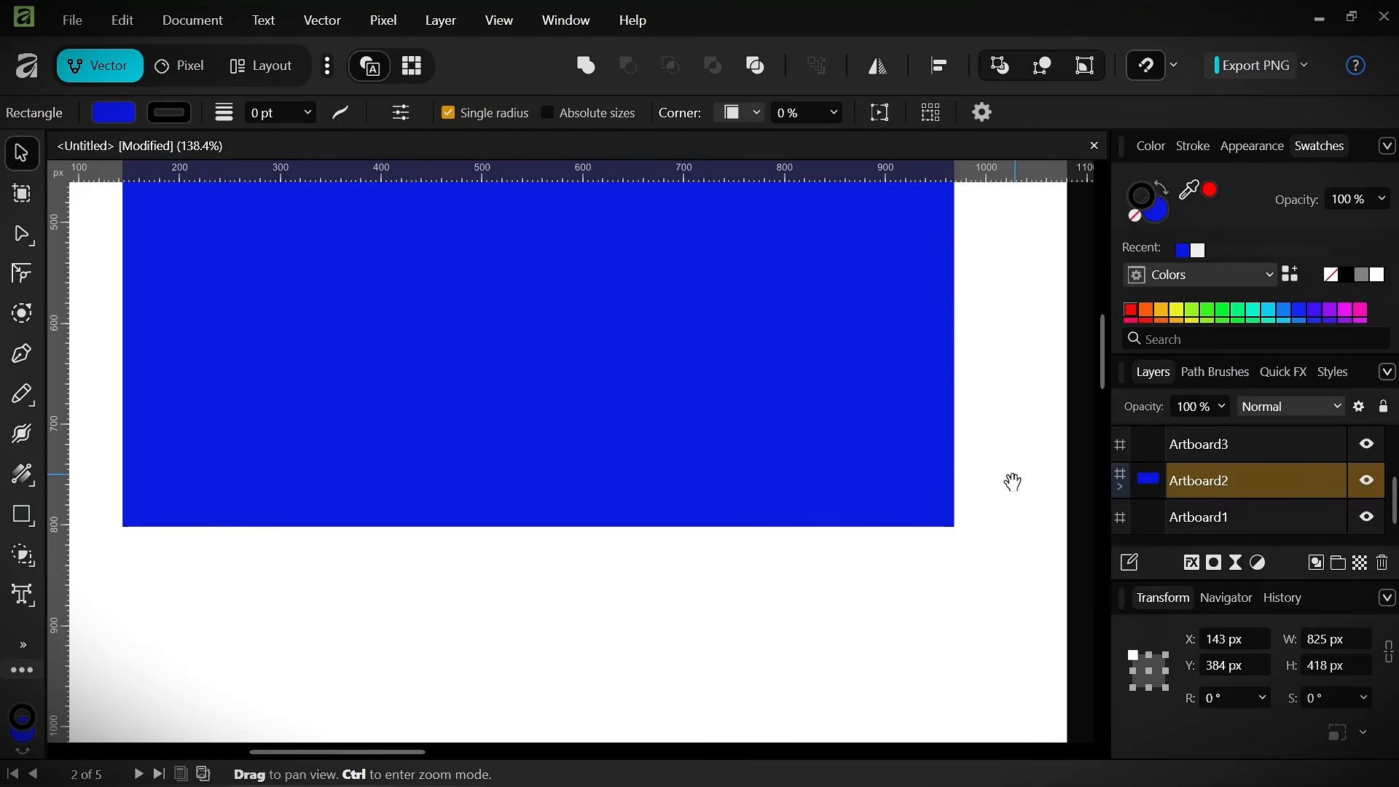
scroll(1013, 482, "down", 5)
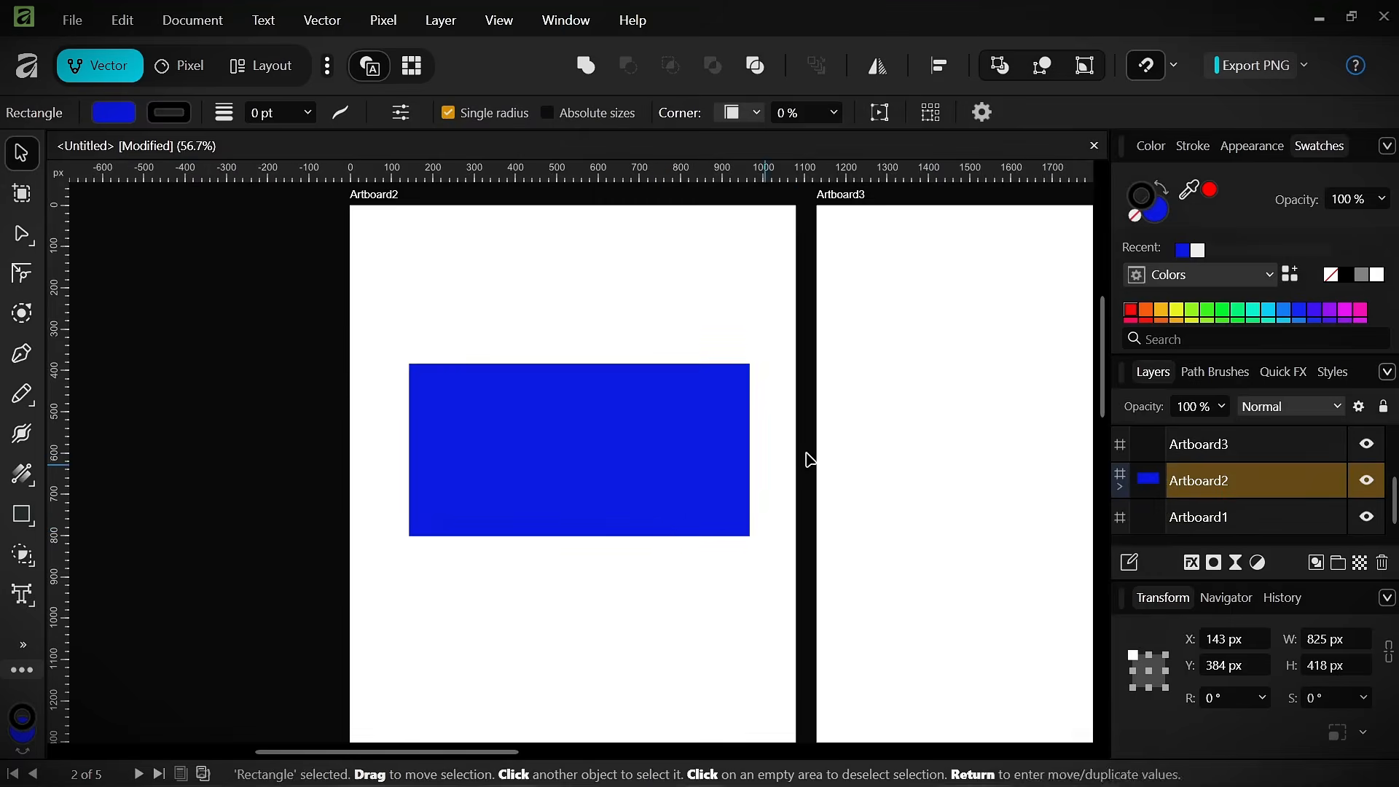
scroll(811, 460, "down", 4)
left_click(840, 256)
scroll(656, 336, "up", 4)
left_click_drag(779, 500, 438, 336)
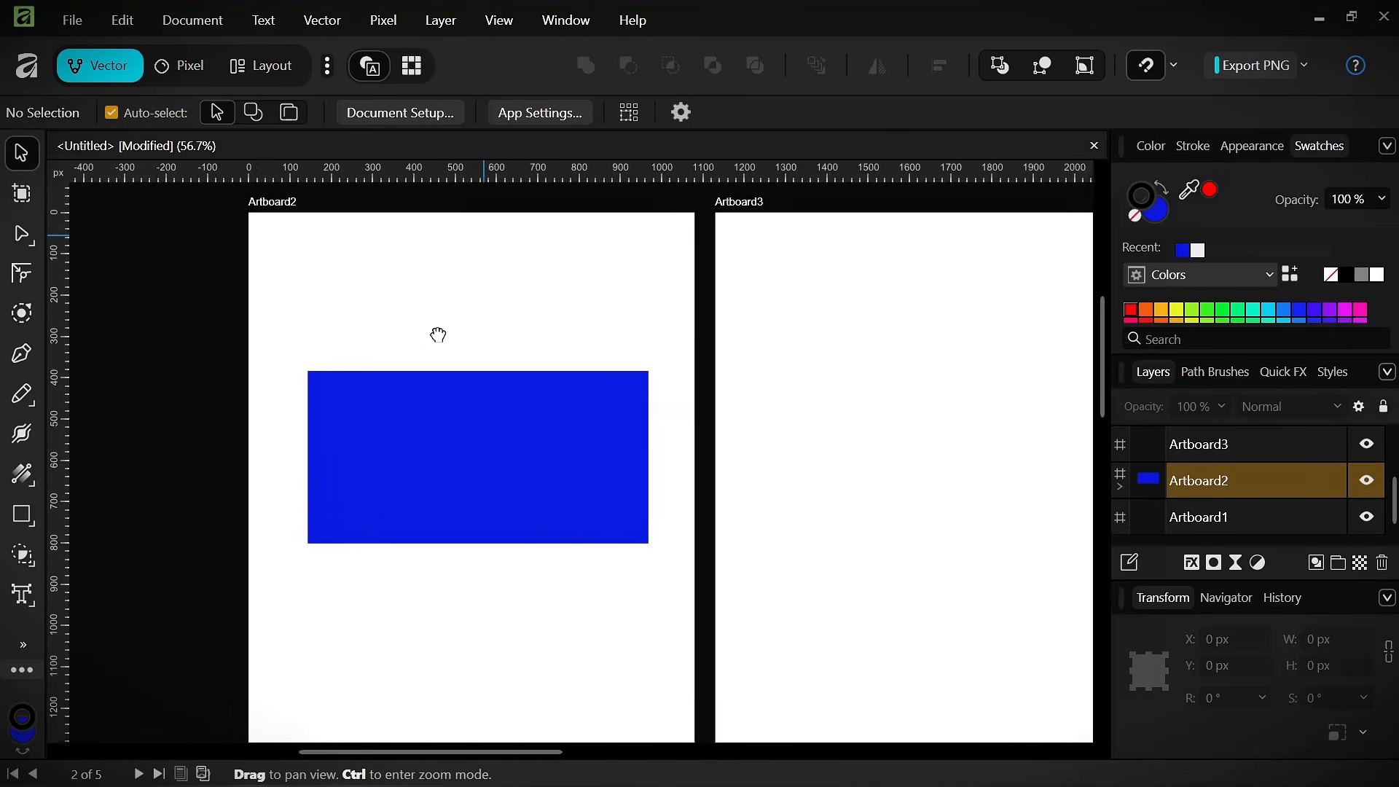
scroll(359, 374, "down", 1)
scroll(373, 430, "up", 3)
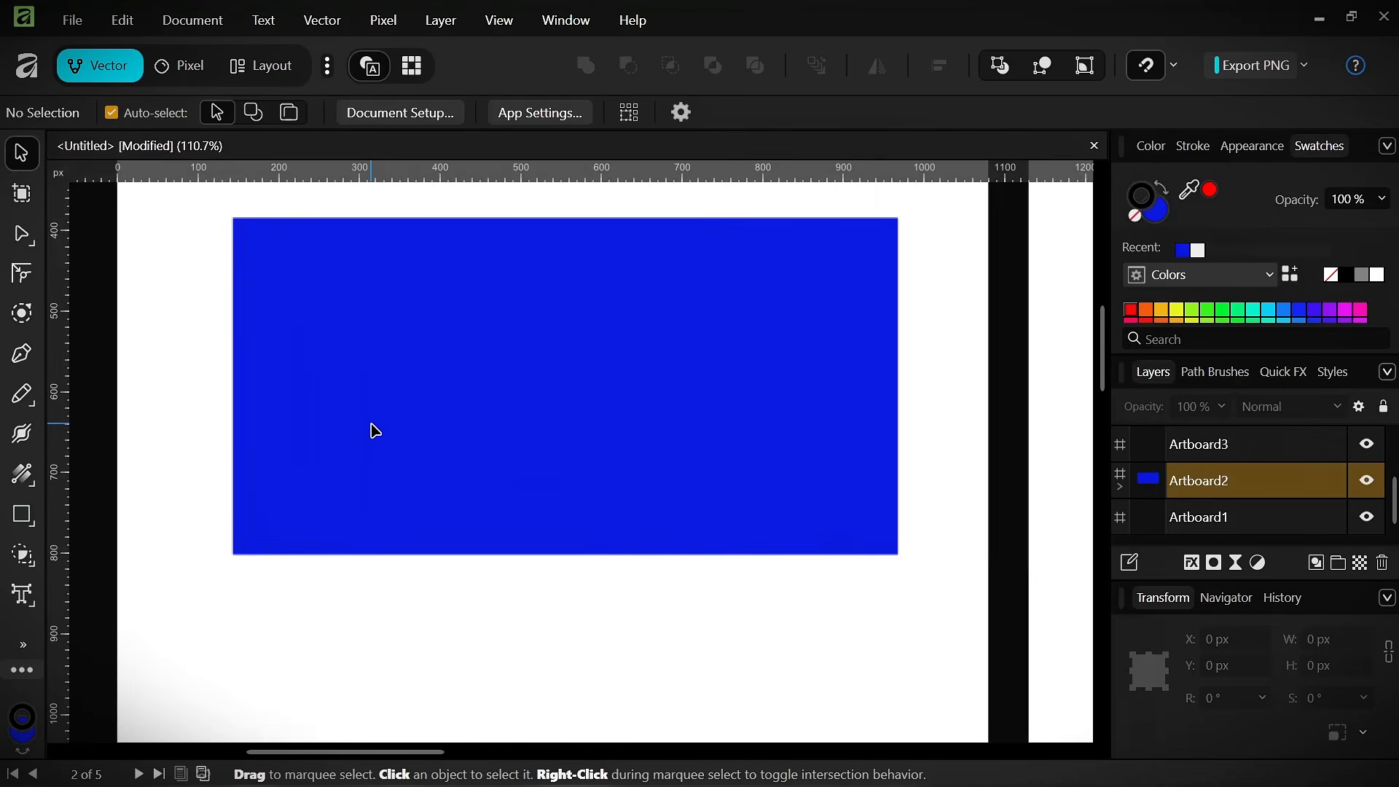
- Select the blue rectangle with the Node tool and enlarge it from its upper-left corner to about 838 × 434 px
left_click(20, 281)
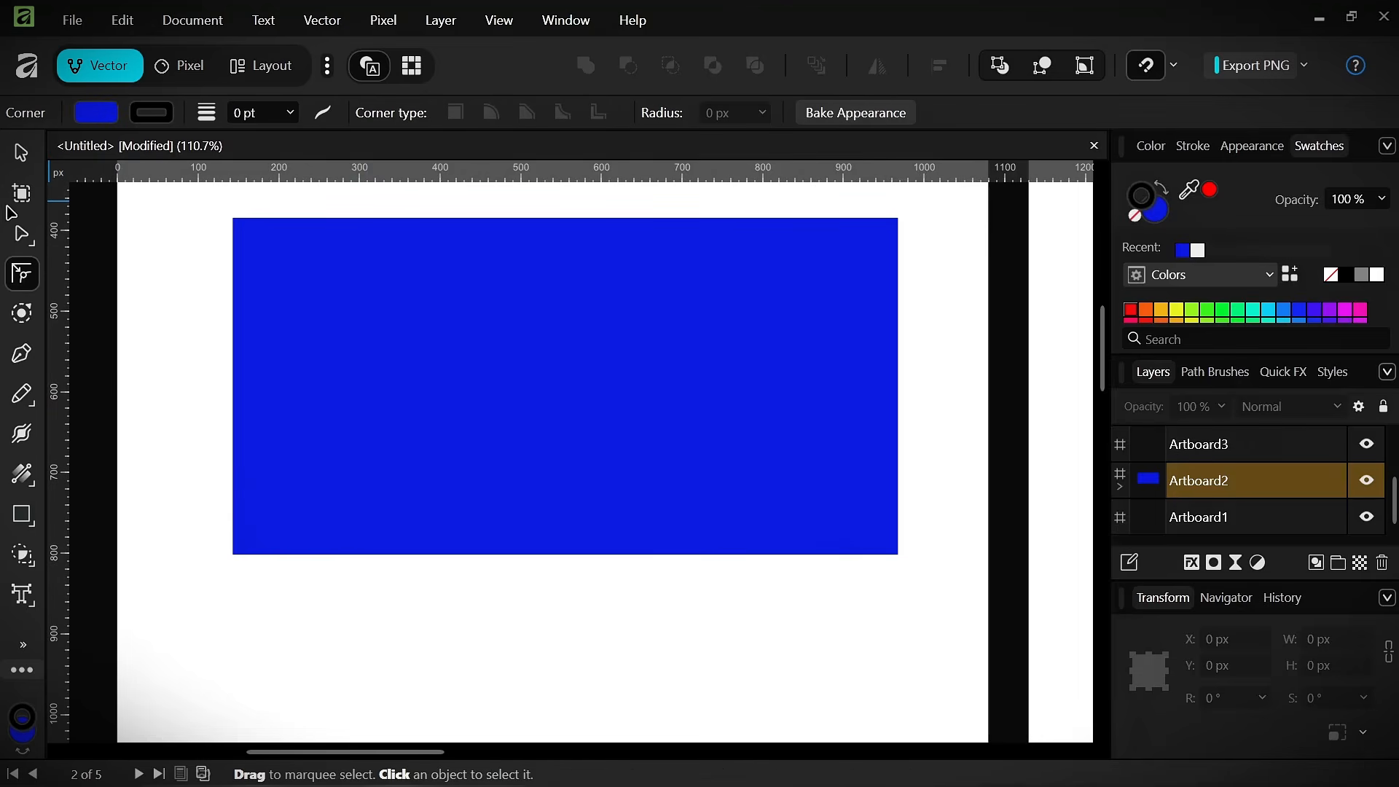
left_click(20, 235)
left_click(21, 236)
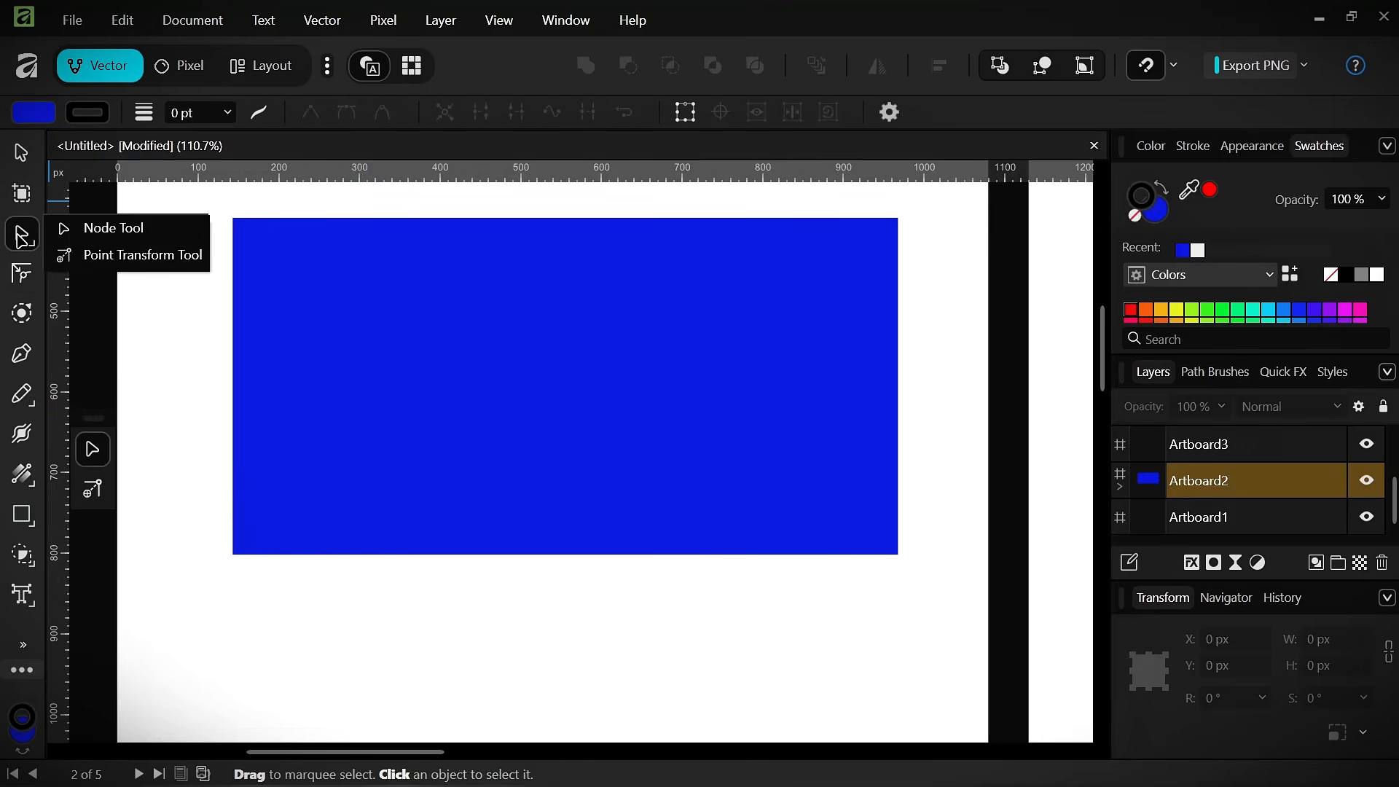
left_click(113, 241)
left_click(250, 228)
left_click_drag(250, 228, 266, 282)
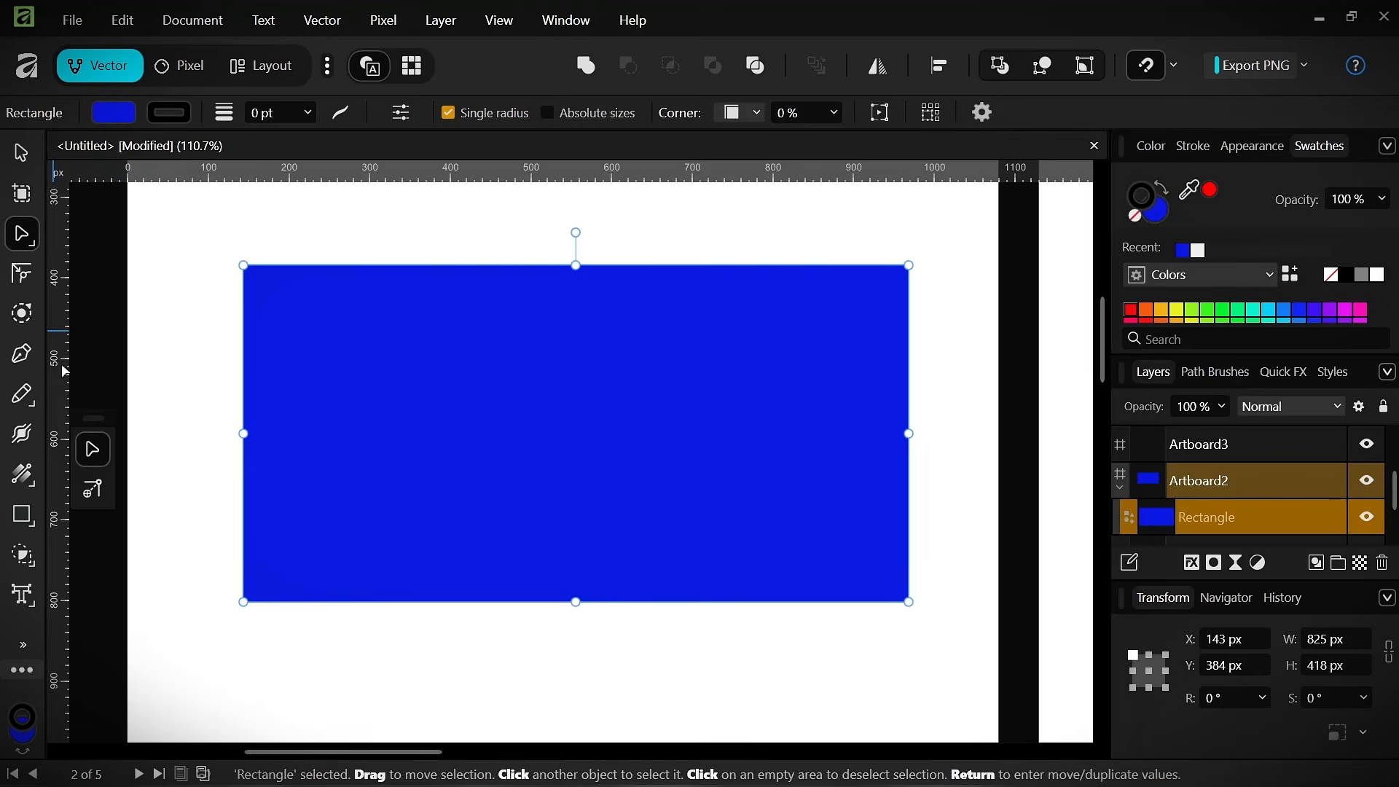
left_click_drag(244, 265, 212, 245)
- Try rotating and scaling the rectangle about its centre from its two upper corners with the Point Transform tool, cancelling each attempt
mouse_move(29, 251)
left_click(143, 254)
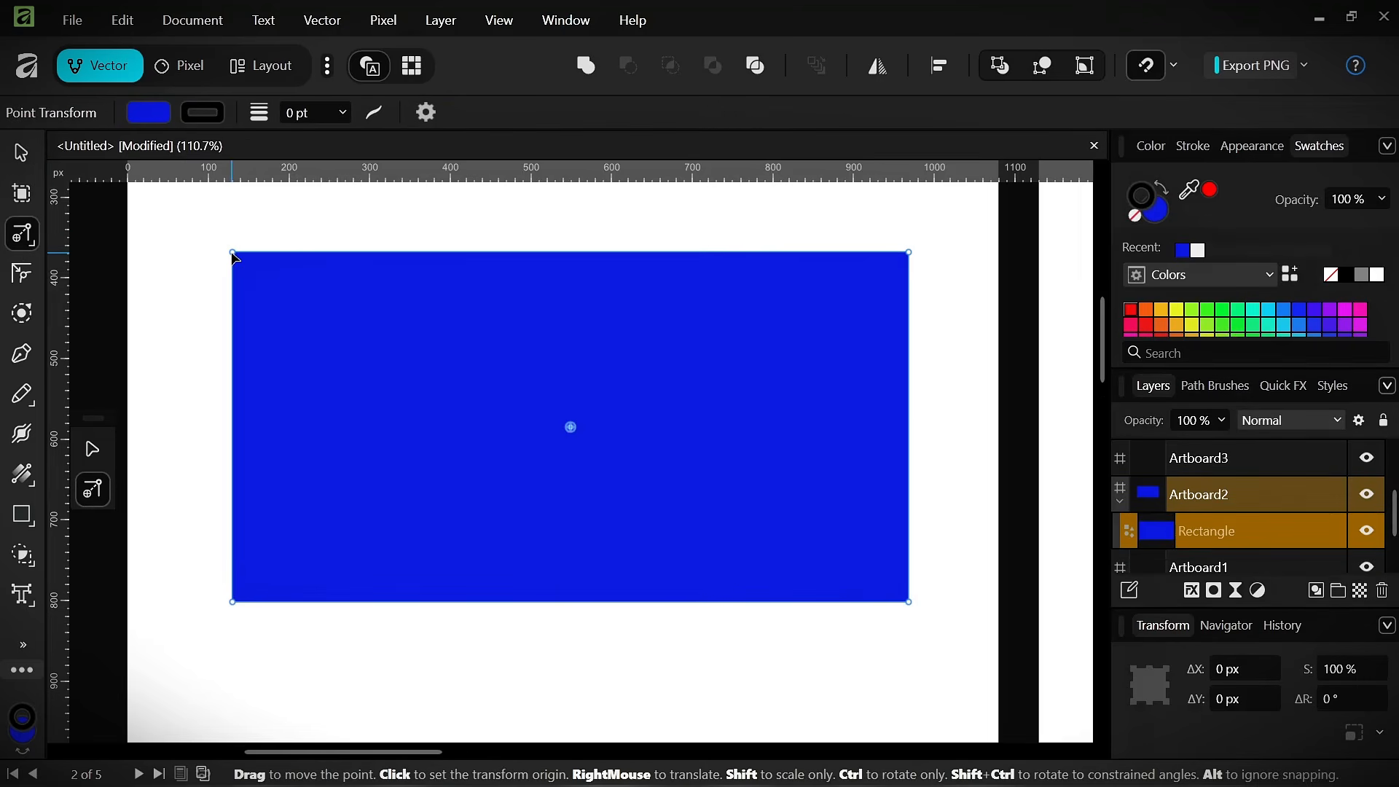
left_click_drag(231, 253, 850, 338)
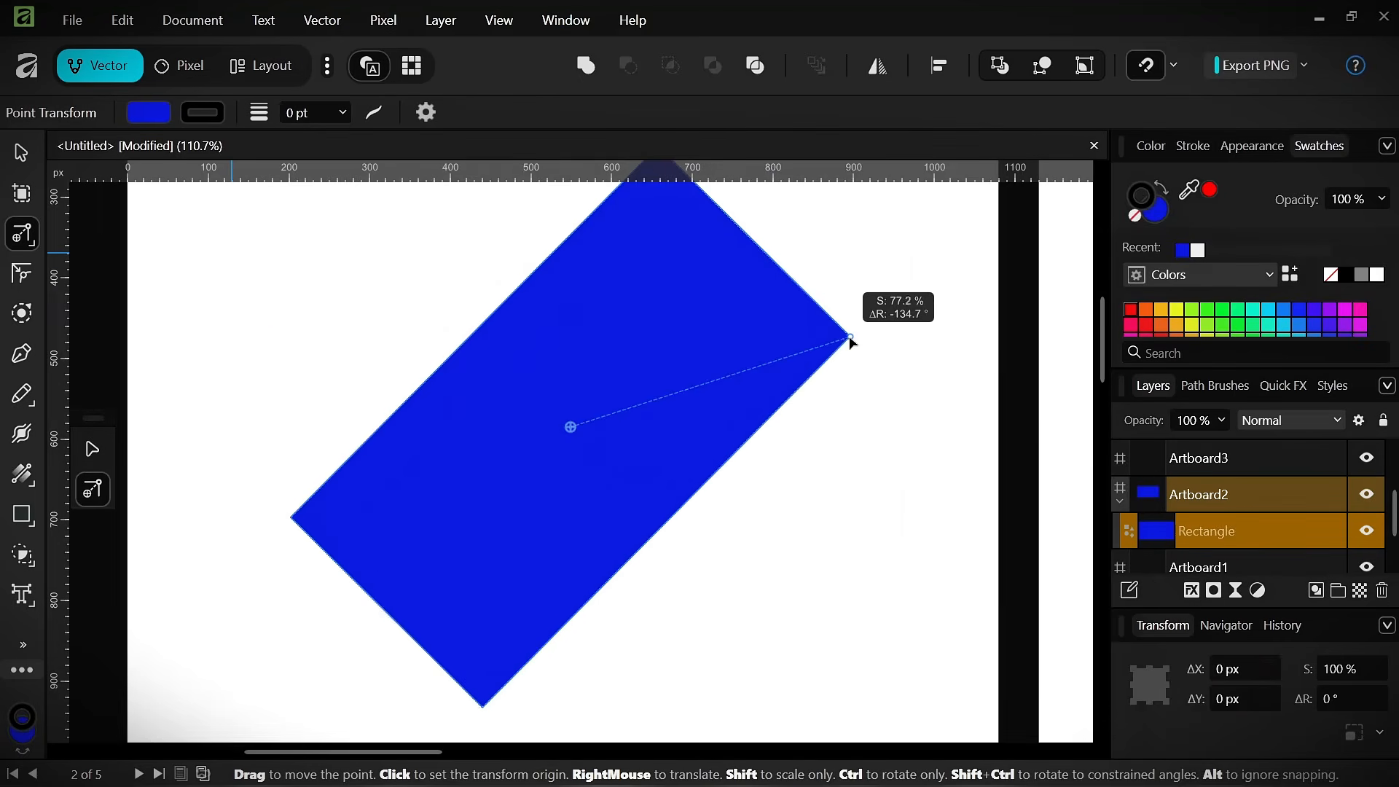
key("Escape")
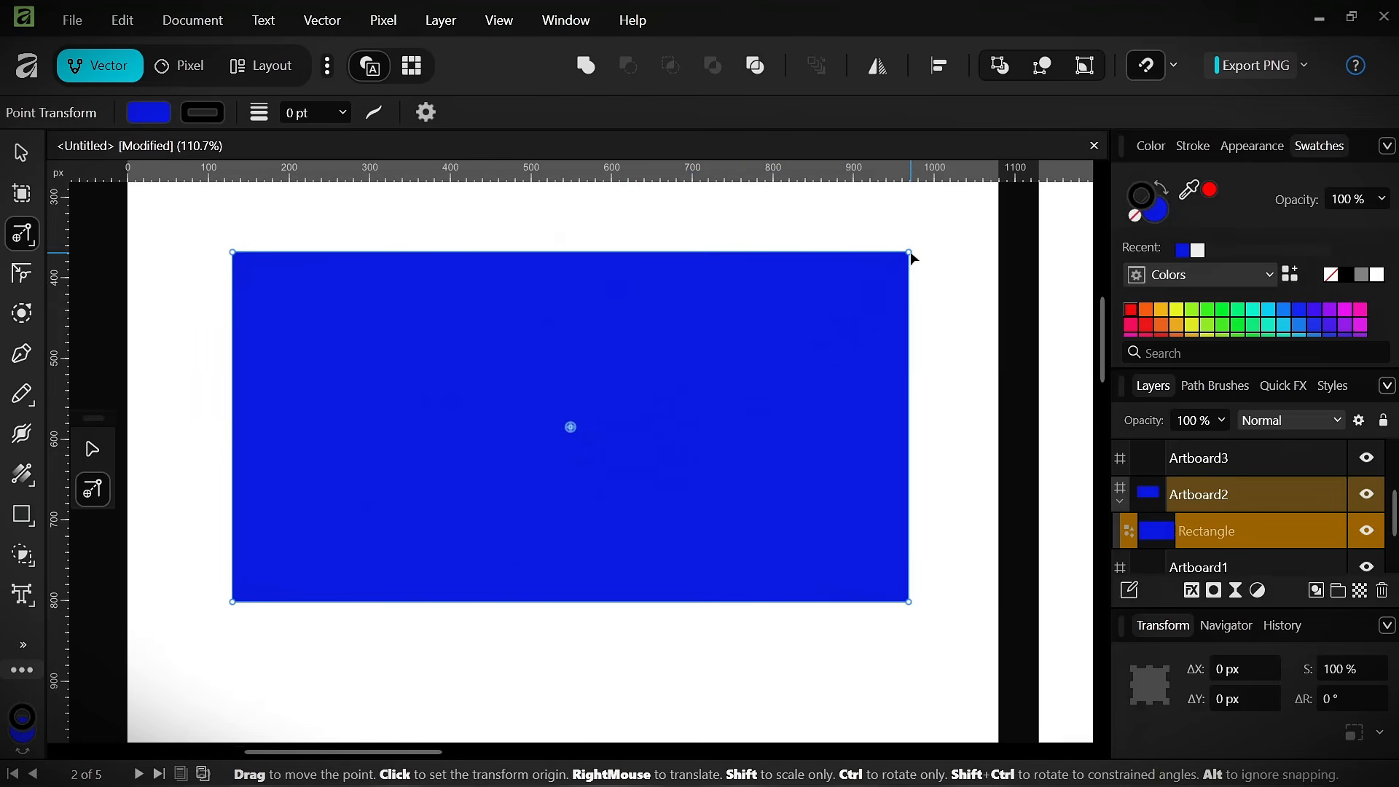
left_click_drag(909, 253, 525, 456)
key("Escape")
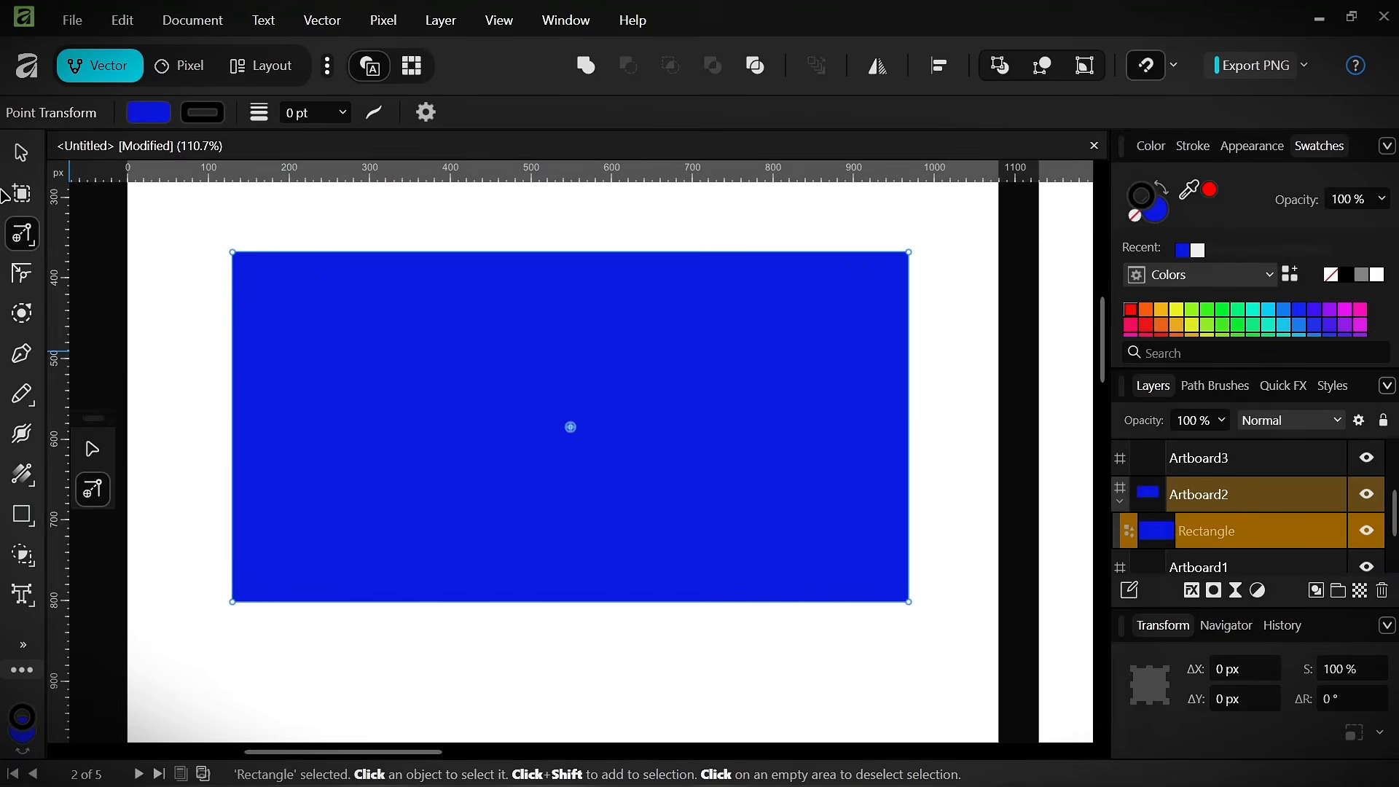
- Try resizing the rectangle inward from its upper-right corner with the Move tool and undo the change
left_click(34, 154)
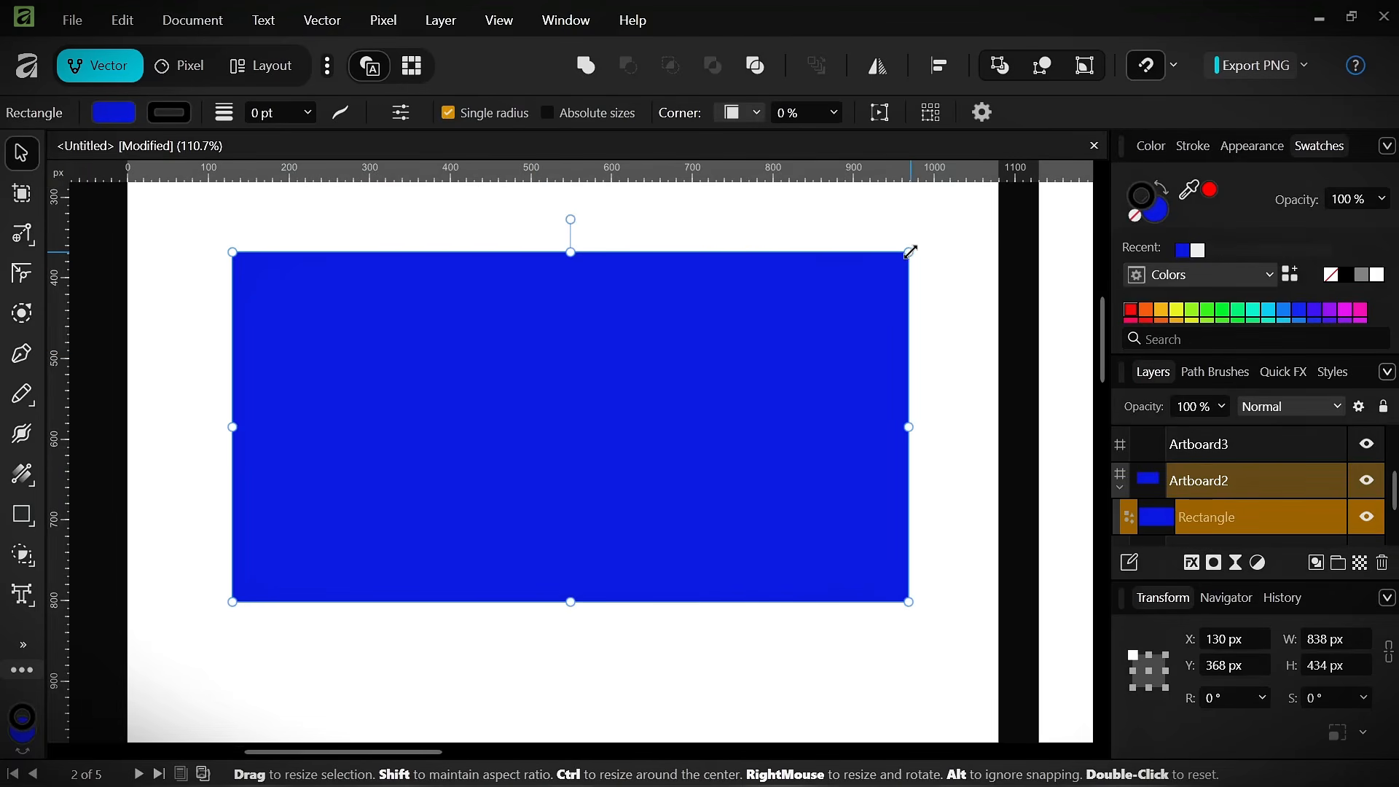
left_click_drag(909, 253, 788, 318)
key("ctrl+z")
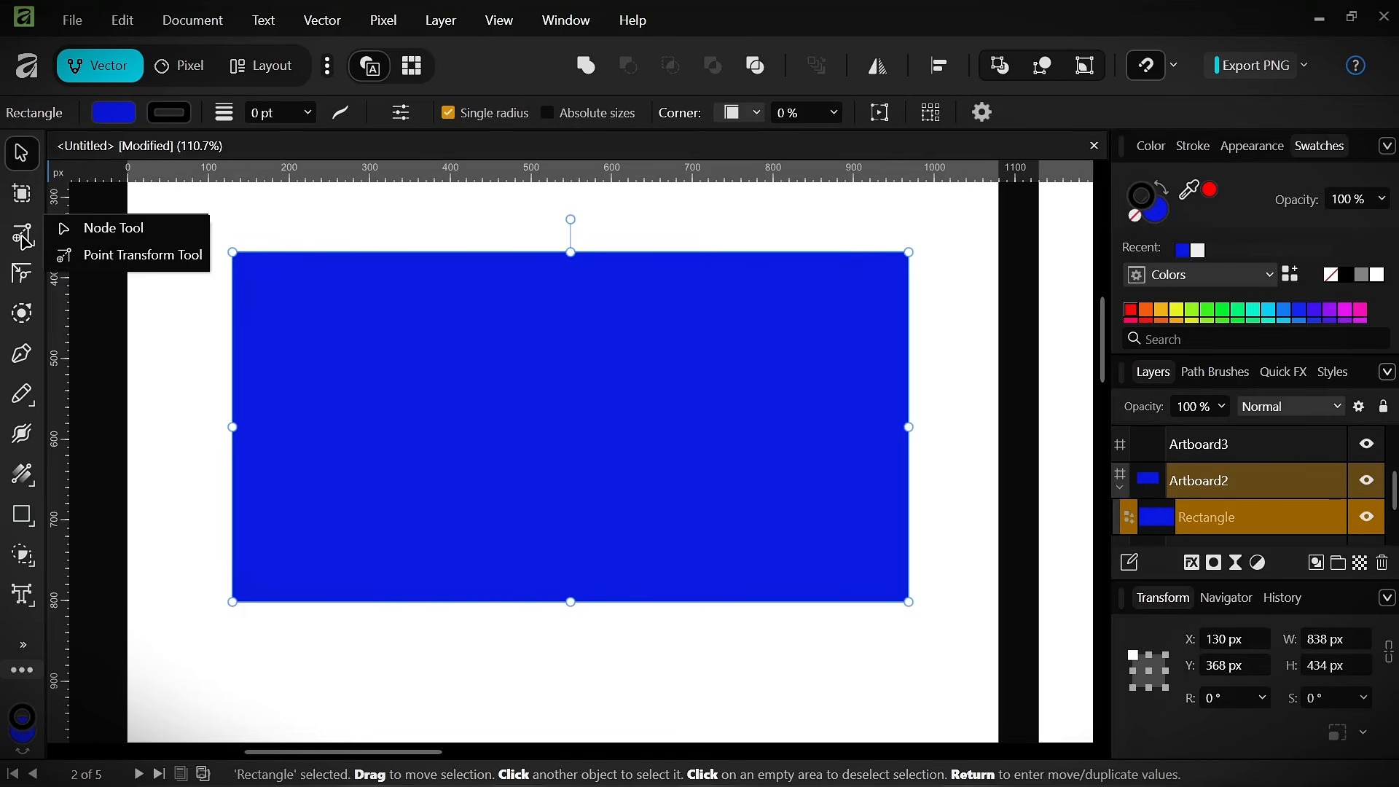
- Round the rectangle's upper-left corner deeply with the Corner tool and switch to the Node tool
left_click(23, 277)
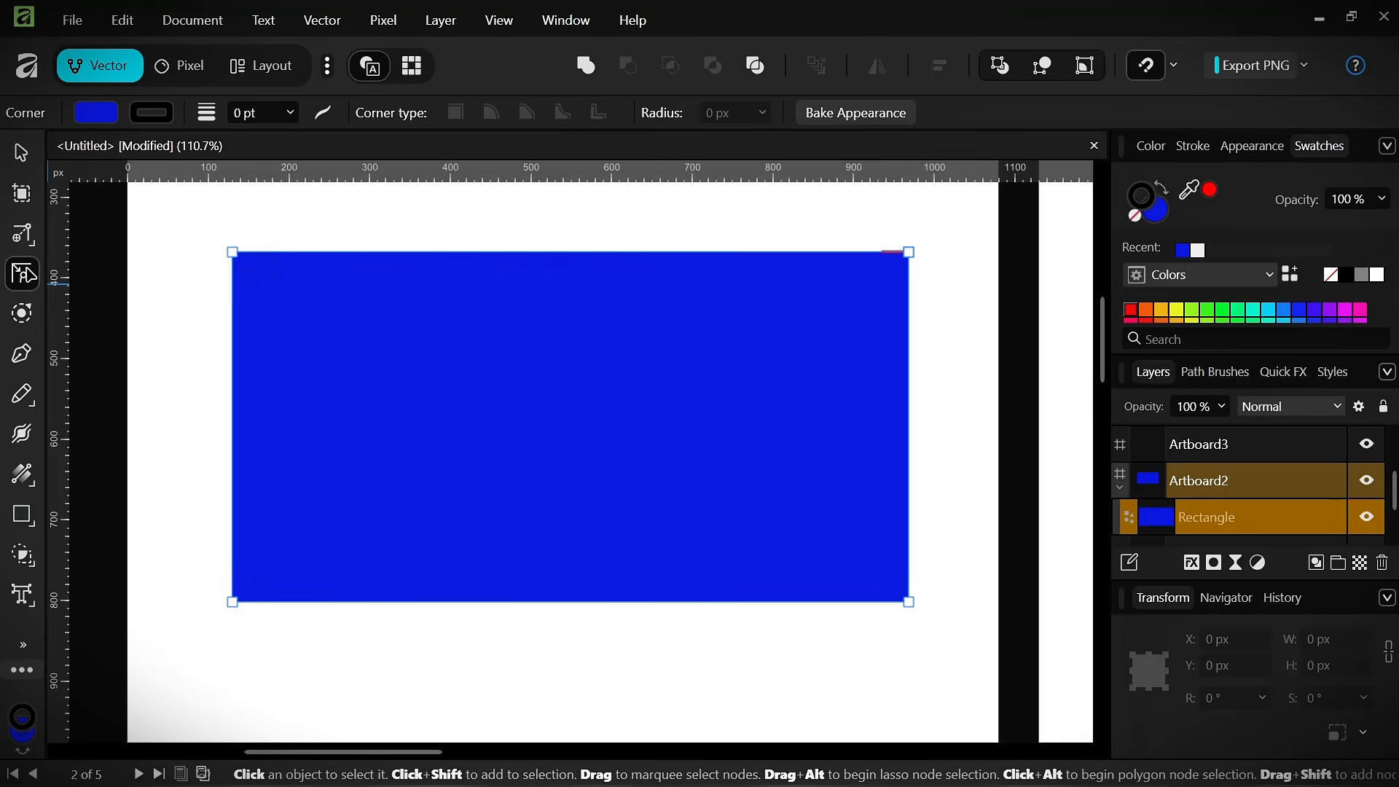
left_click(232, 253)
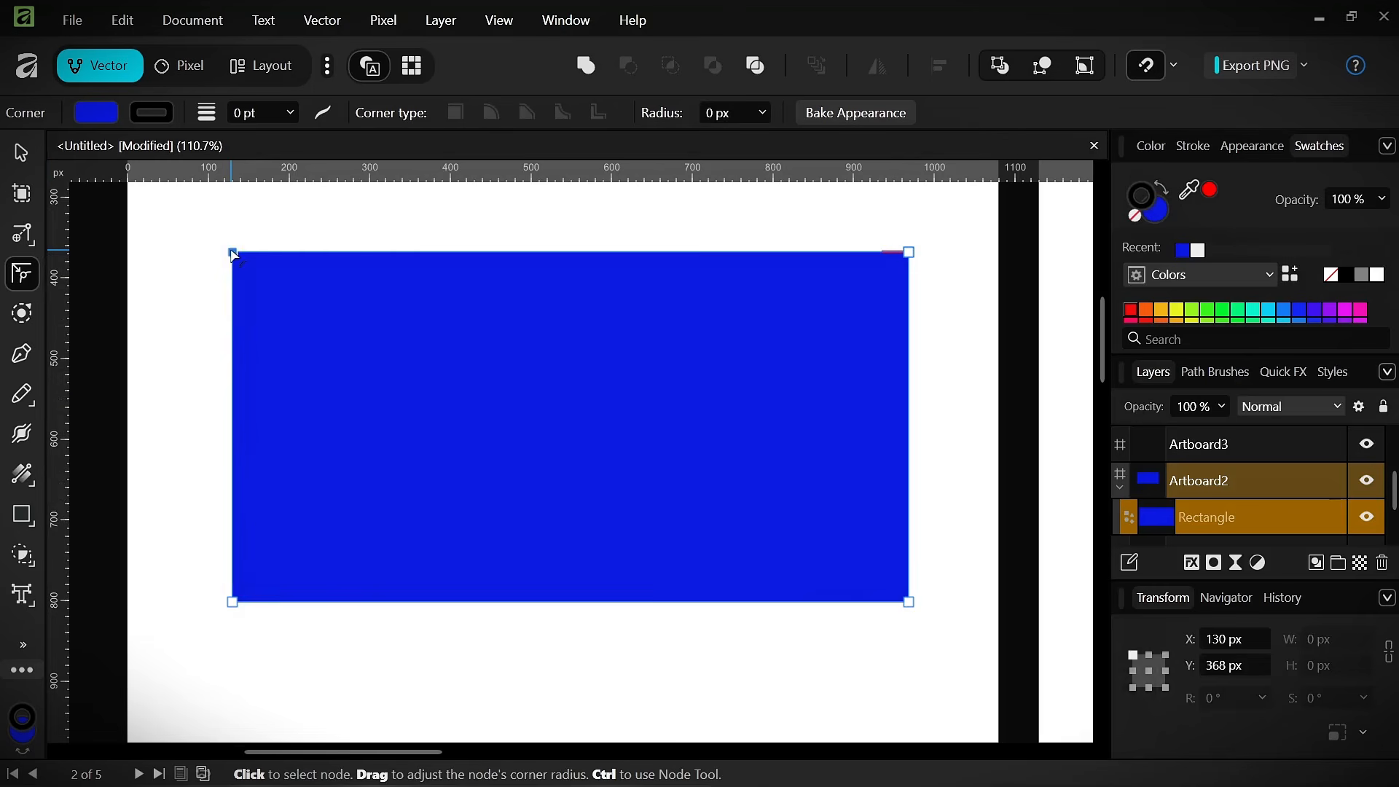
left_click_drag(319, 389, 580, 580)
key("a")
scroll(533, 481, "down", 4)
scroll(575, 430, "up", 2)
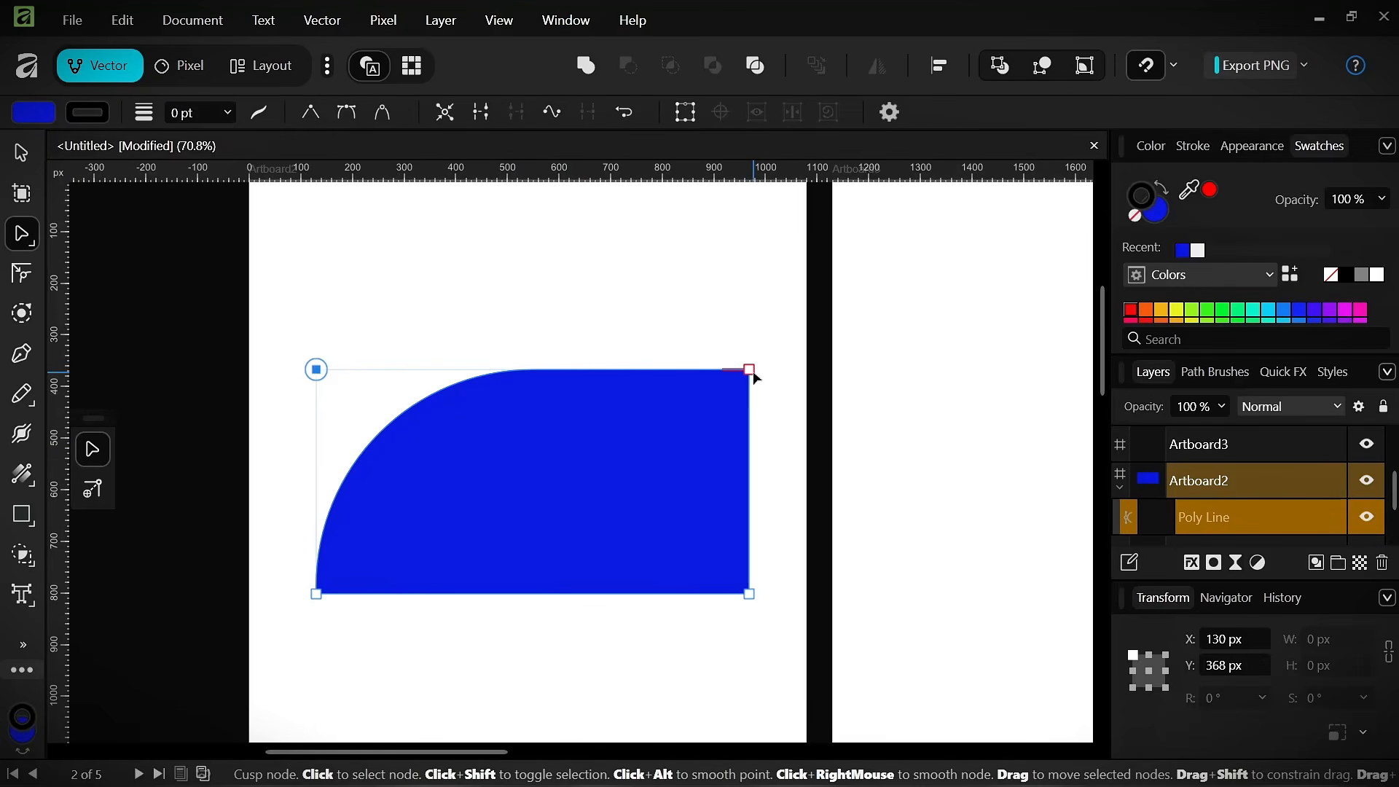
- Try moving the shape's upper-right node inward and down with the Node tool, and undo the move
left_click_drag(745, 378, 542, 487)
left_click(571, 416)
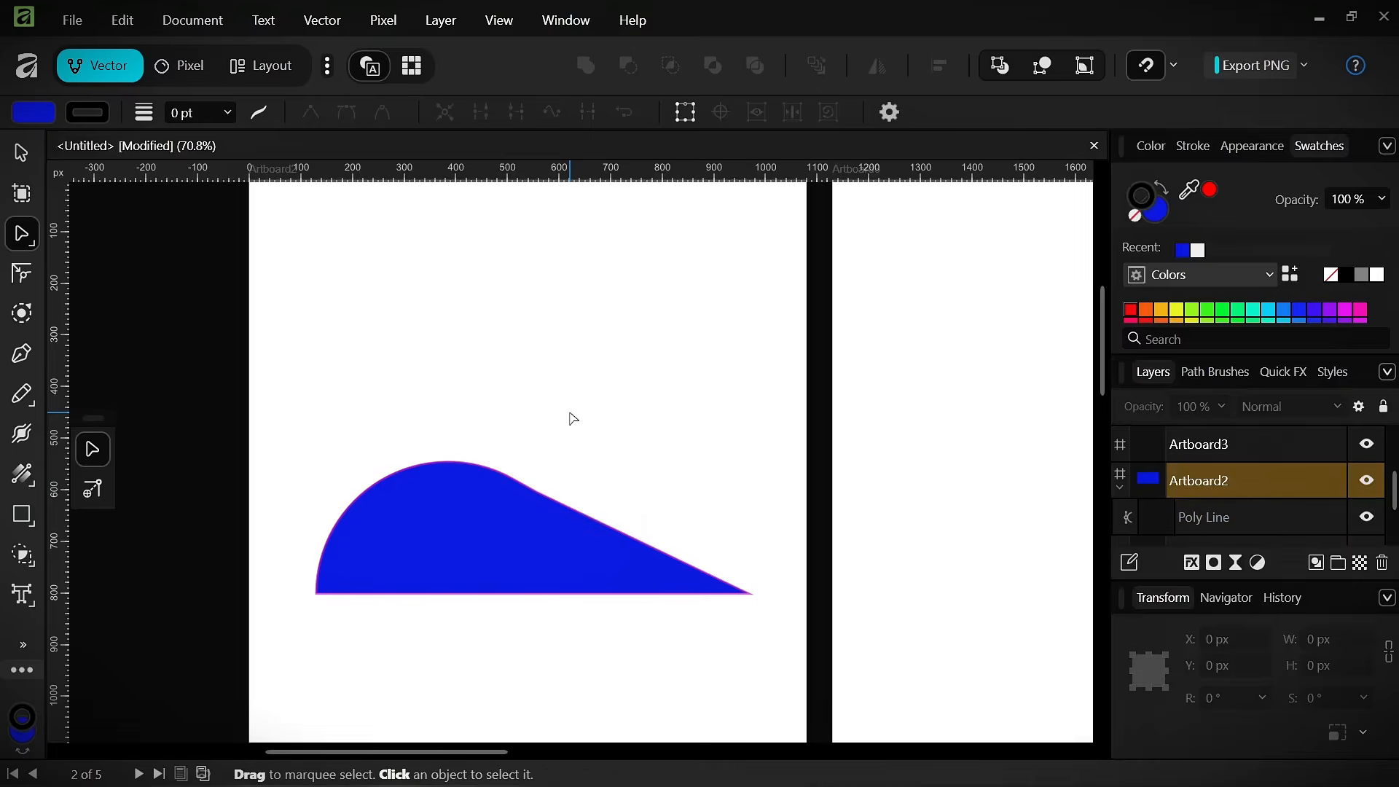
scroll(562, 564, "up", 4)
key("ctrl+z")
scroll(506, 431, "down", 4)
key("ctrl+z")
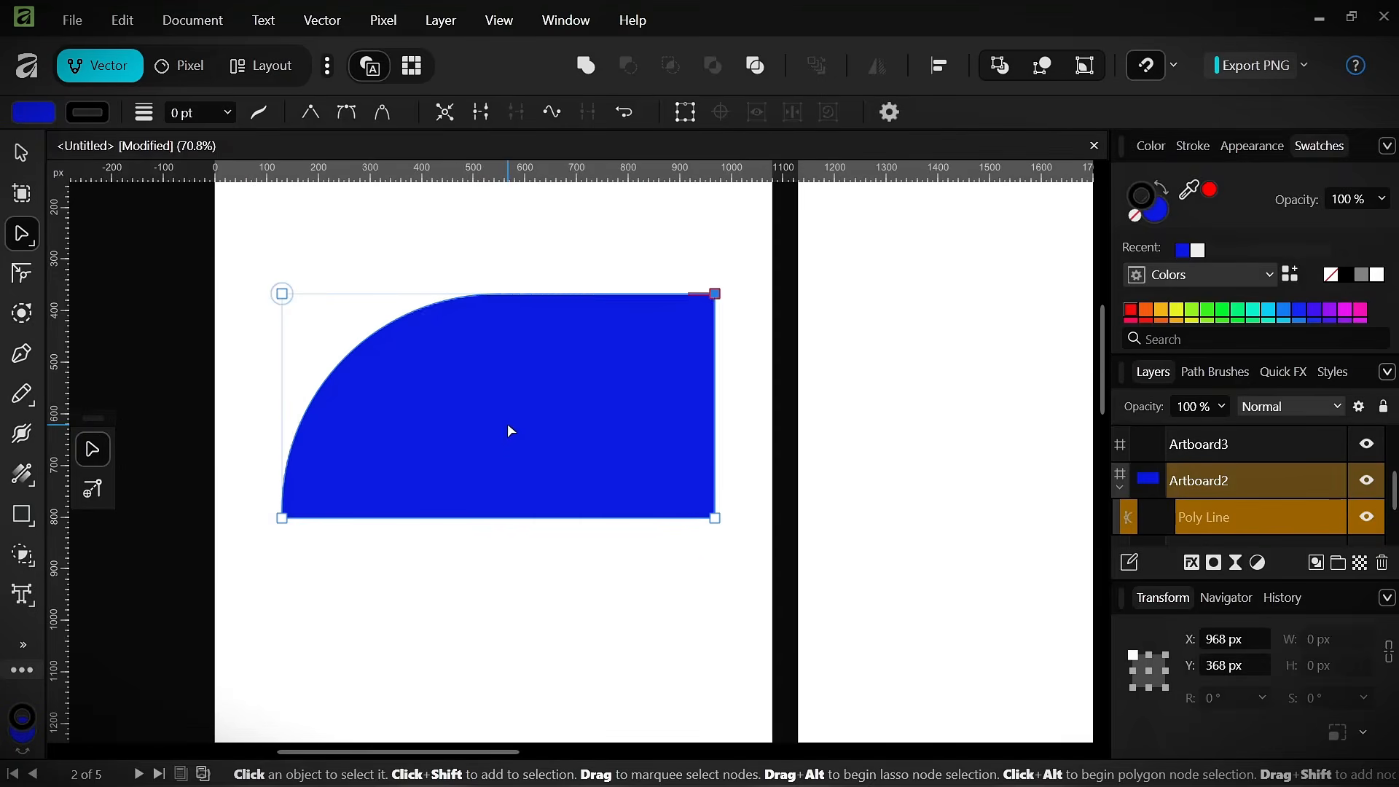
- Try moving the rounded upper-left node sideways, and undo back to the plain rectangle
left_click(282, 294)
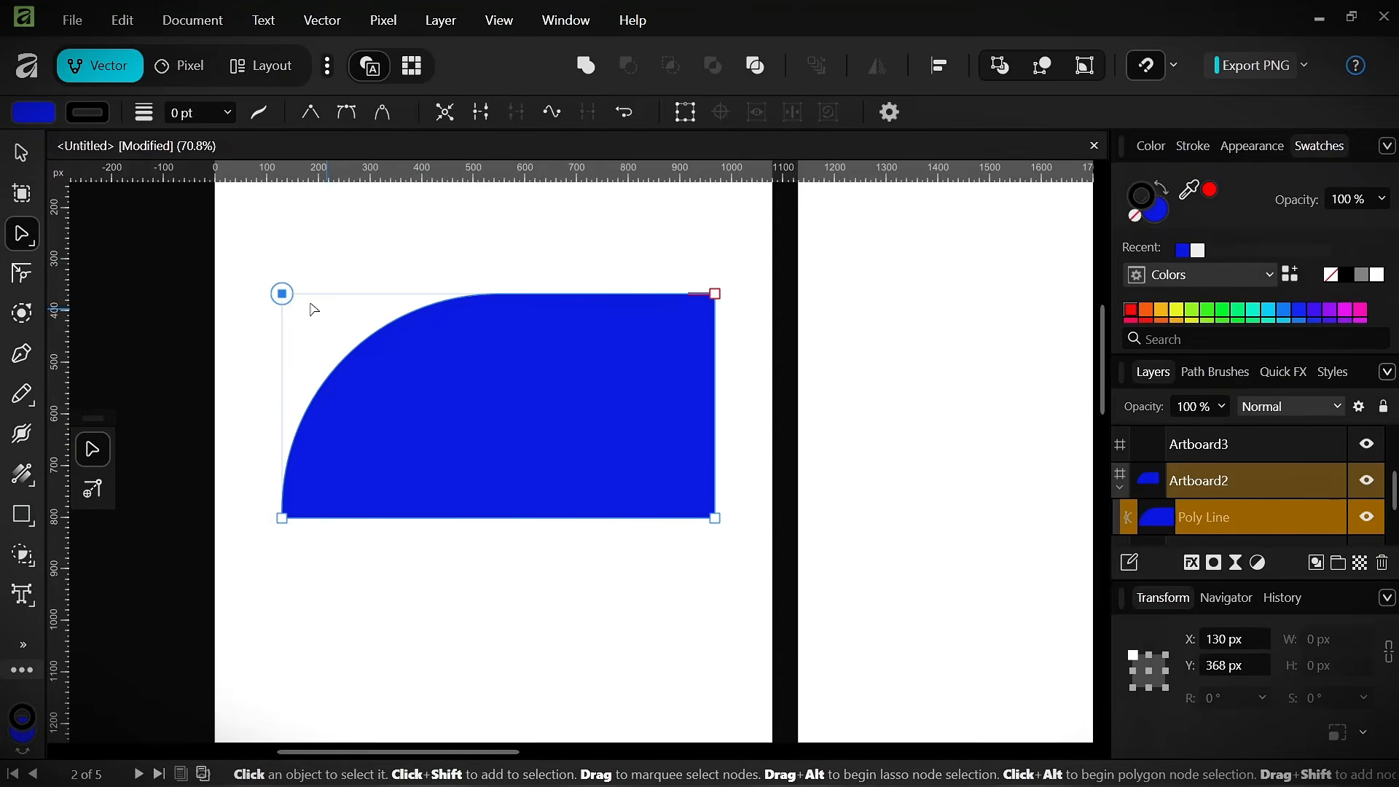
left_click_drag(282, 294, 427, 305)
key("ctrl+z")
key("ctrl+z")
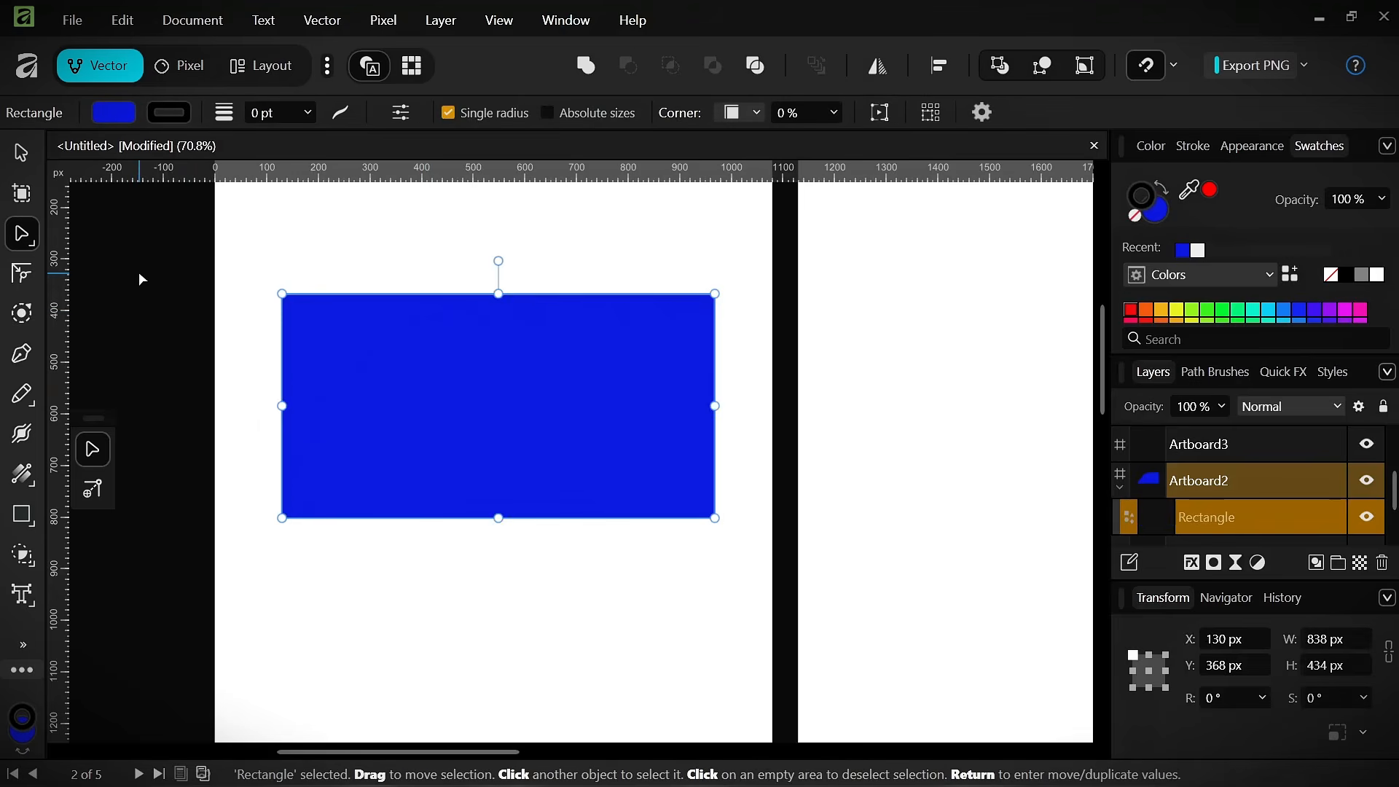
- Round the rectangle's upper-right corner deeply with the Corner tool and switch to the Node tool
left_click(20, 234)
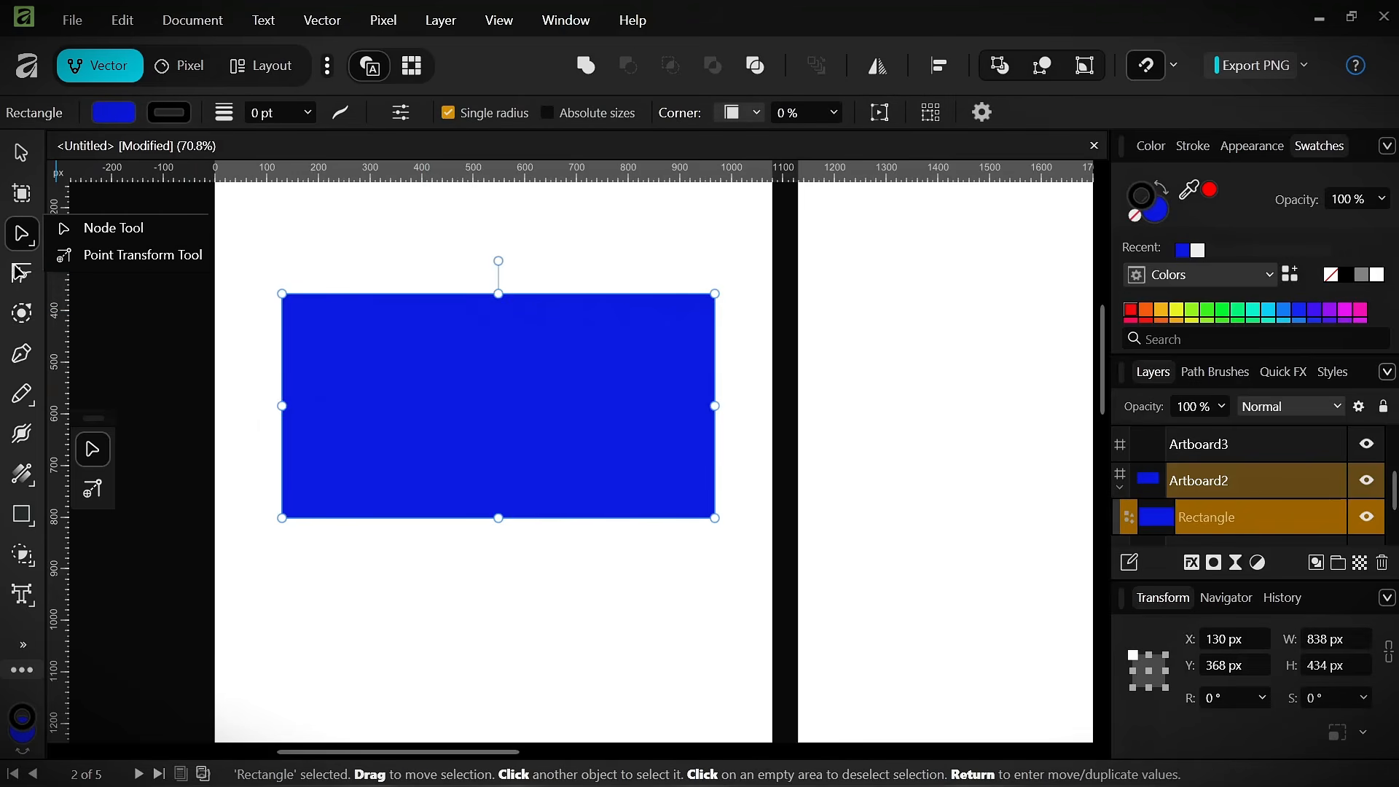
left_click(20, 273)
left_click_drag(708, 296, 366, 378)
key("a")
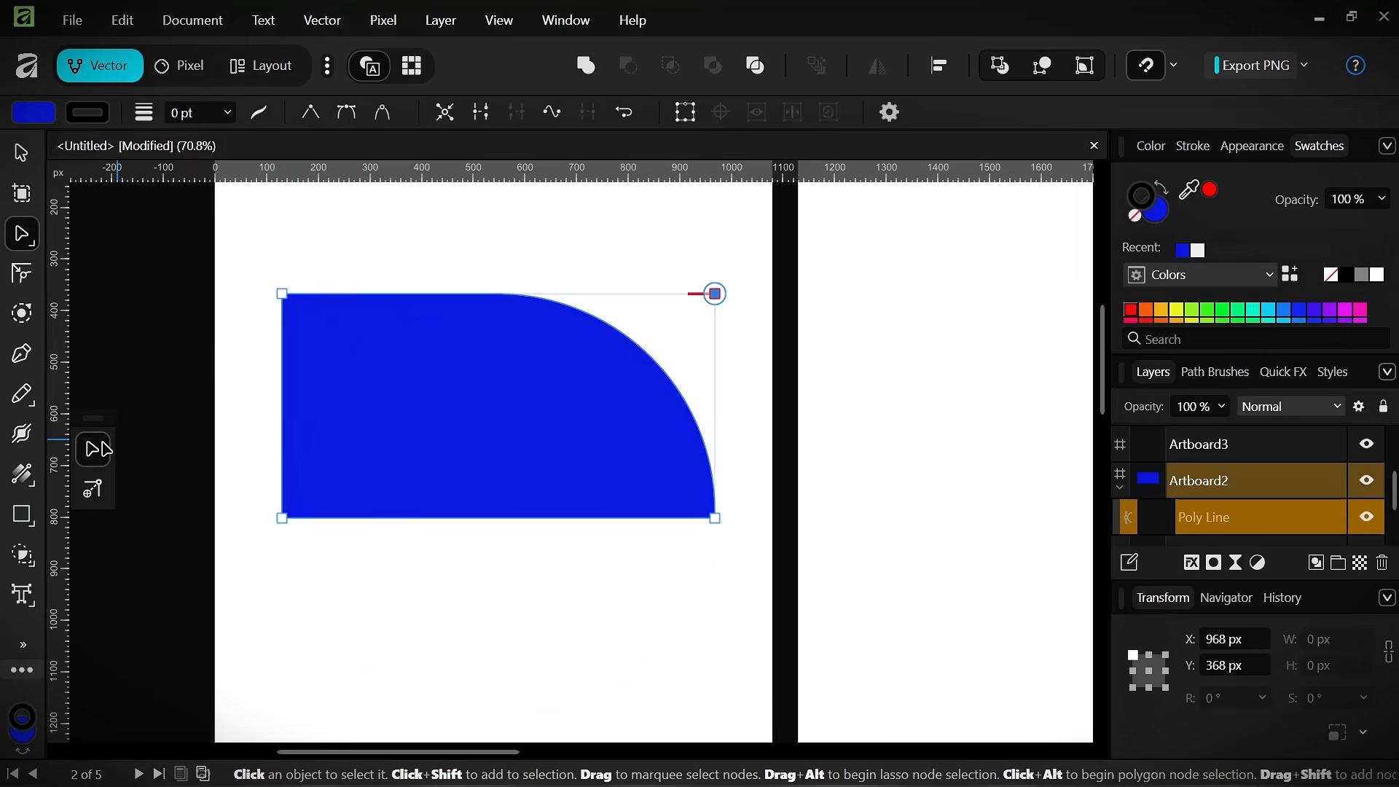
- Try moving the upper-left node inward twice with the Node tool, first to about X 267 px, Y 533 px, undoing each move
left_click_drag(283, 294, 347, 369)
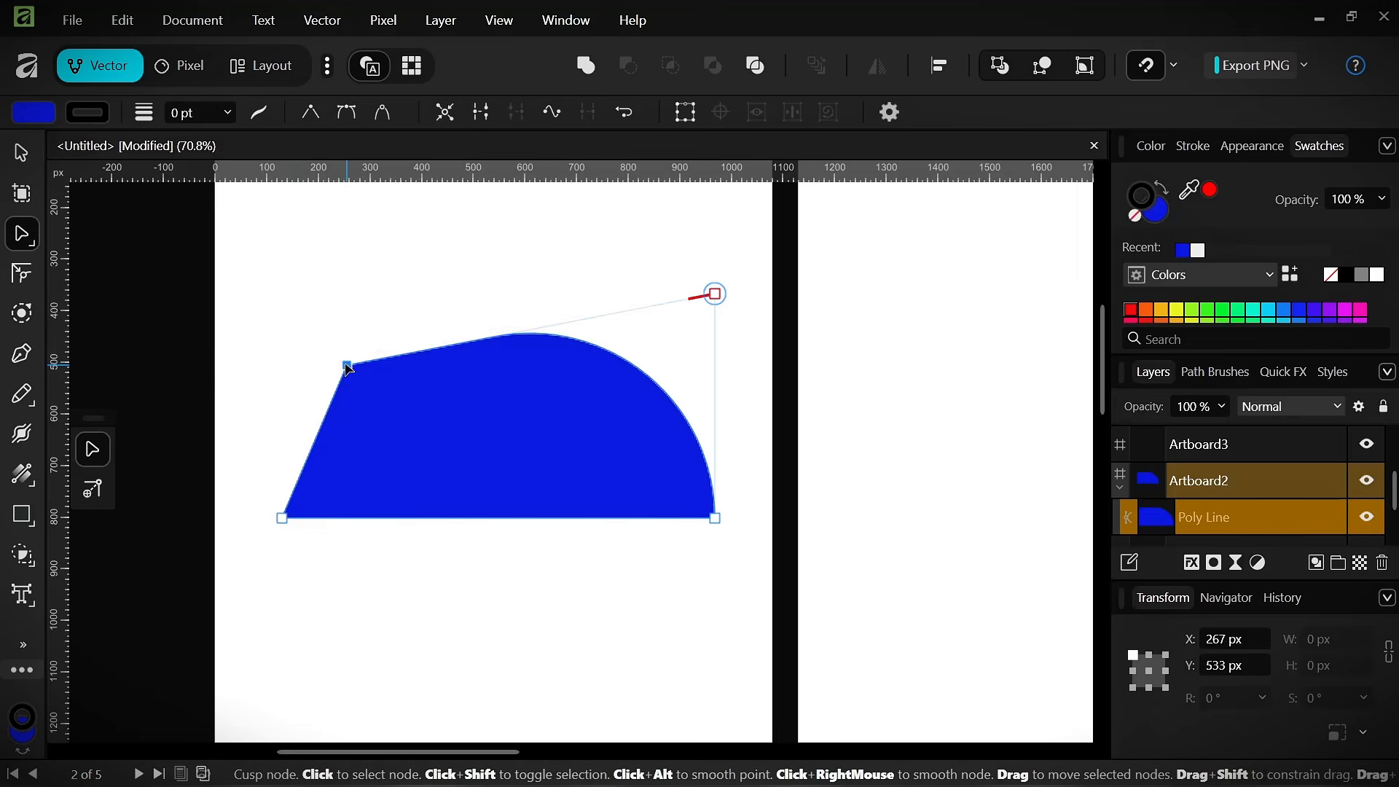
key("ctrl+z")
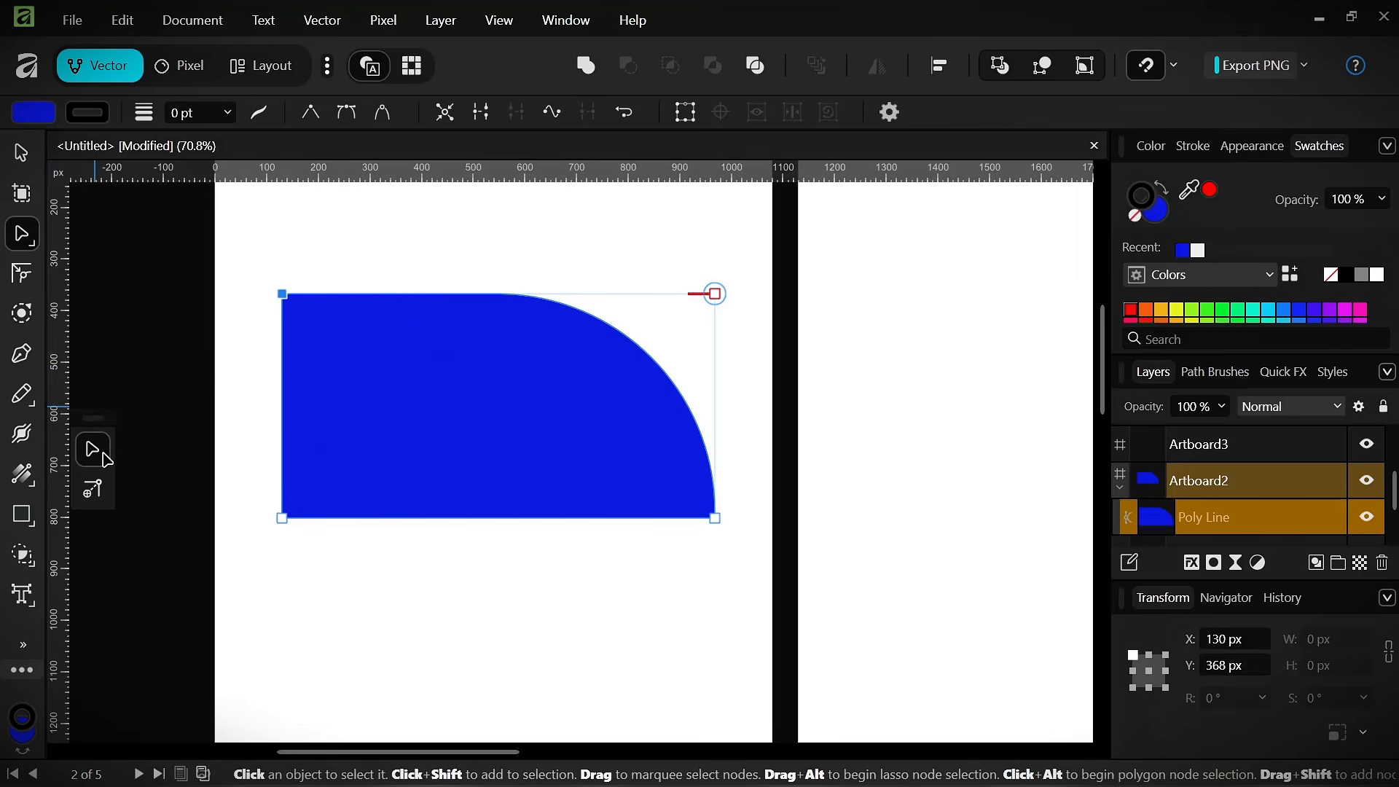
left_click(92, 490)
left_click(92, 449)
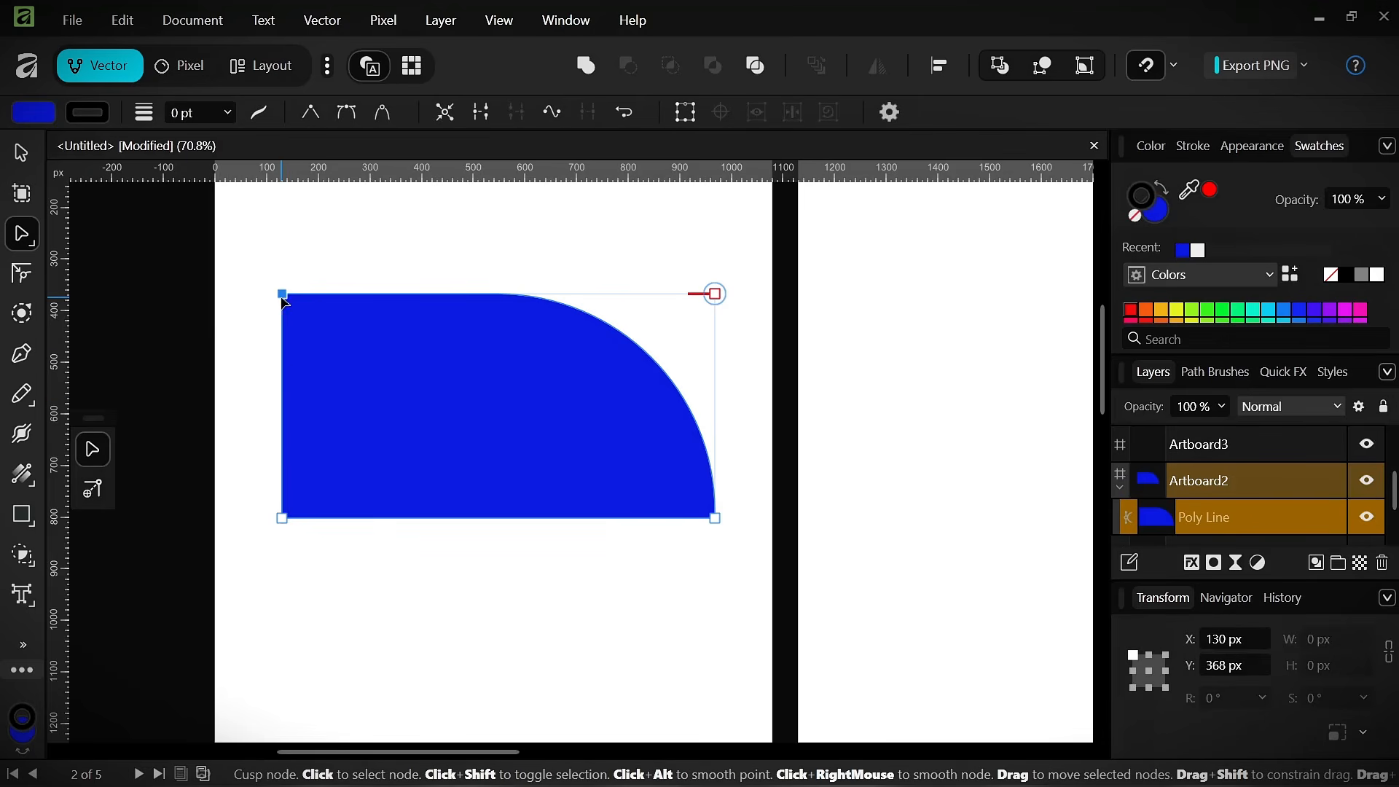
left_click_drag(301, 314, 531, 470)
key("ctrl+z")
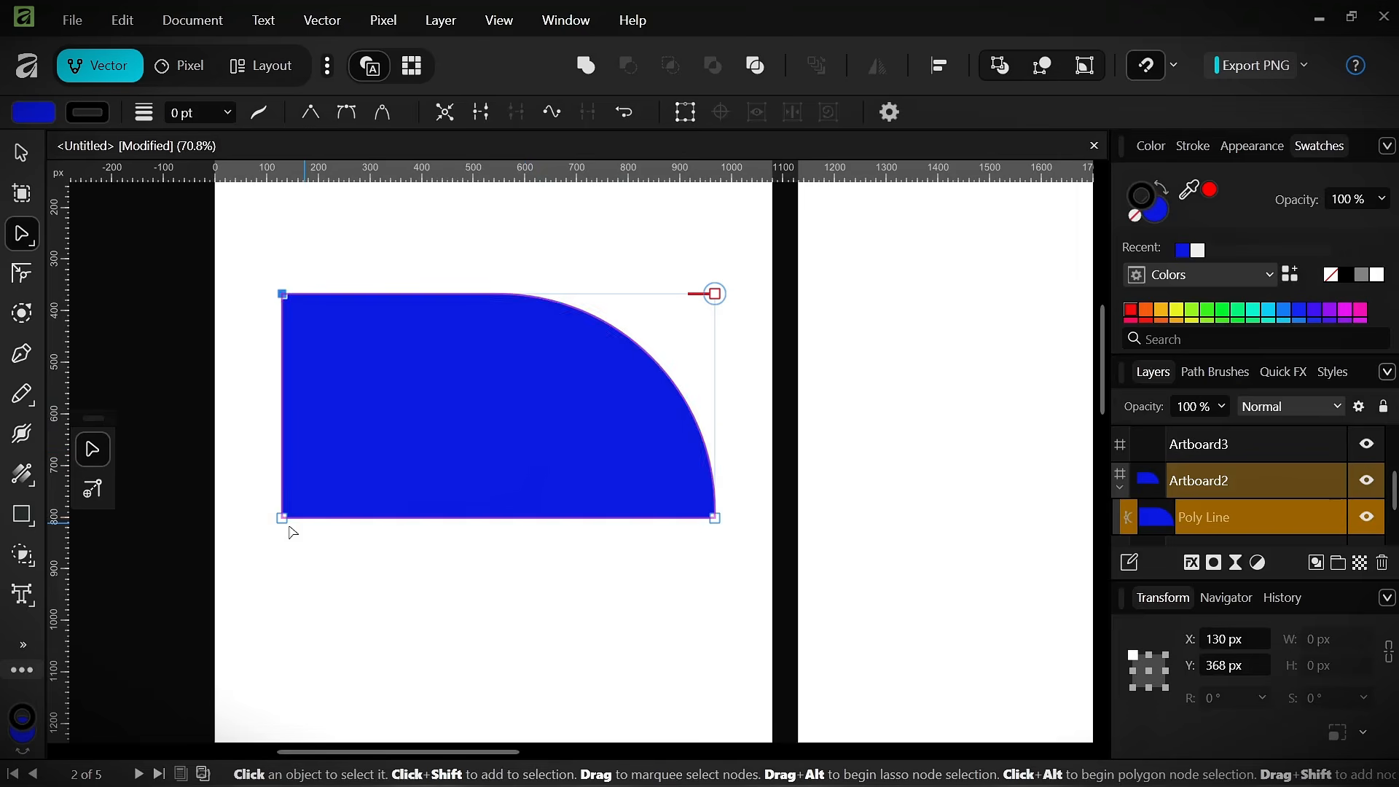
- Try shifting the shape's lower-left node, and undo back to the rectangle without the rounded corner
left_click_drag(283, 523, 321, 551)
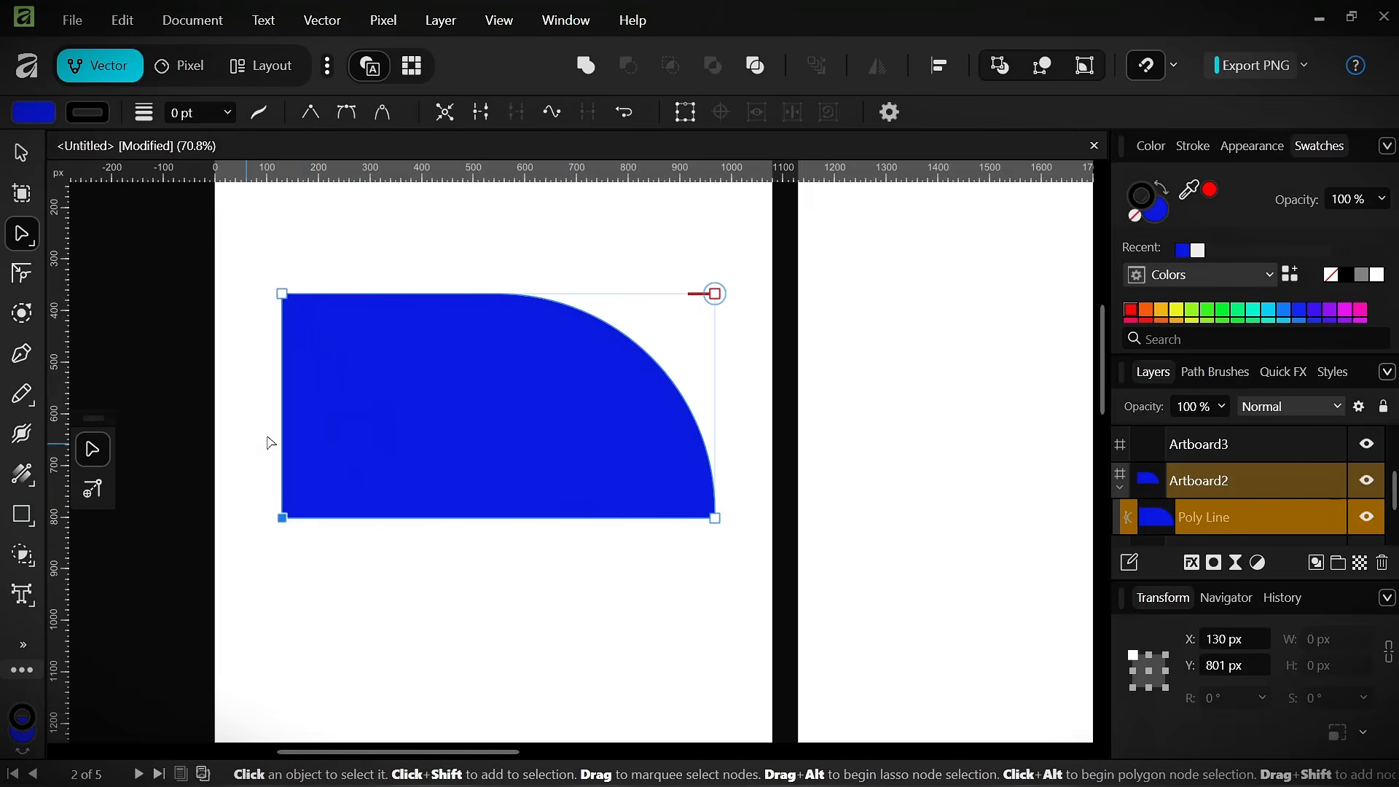
key("ctrl+z")
key("ctrl+z")
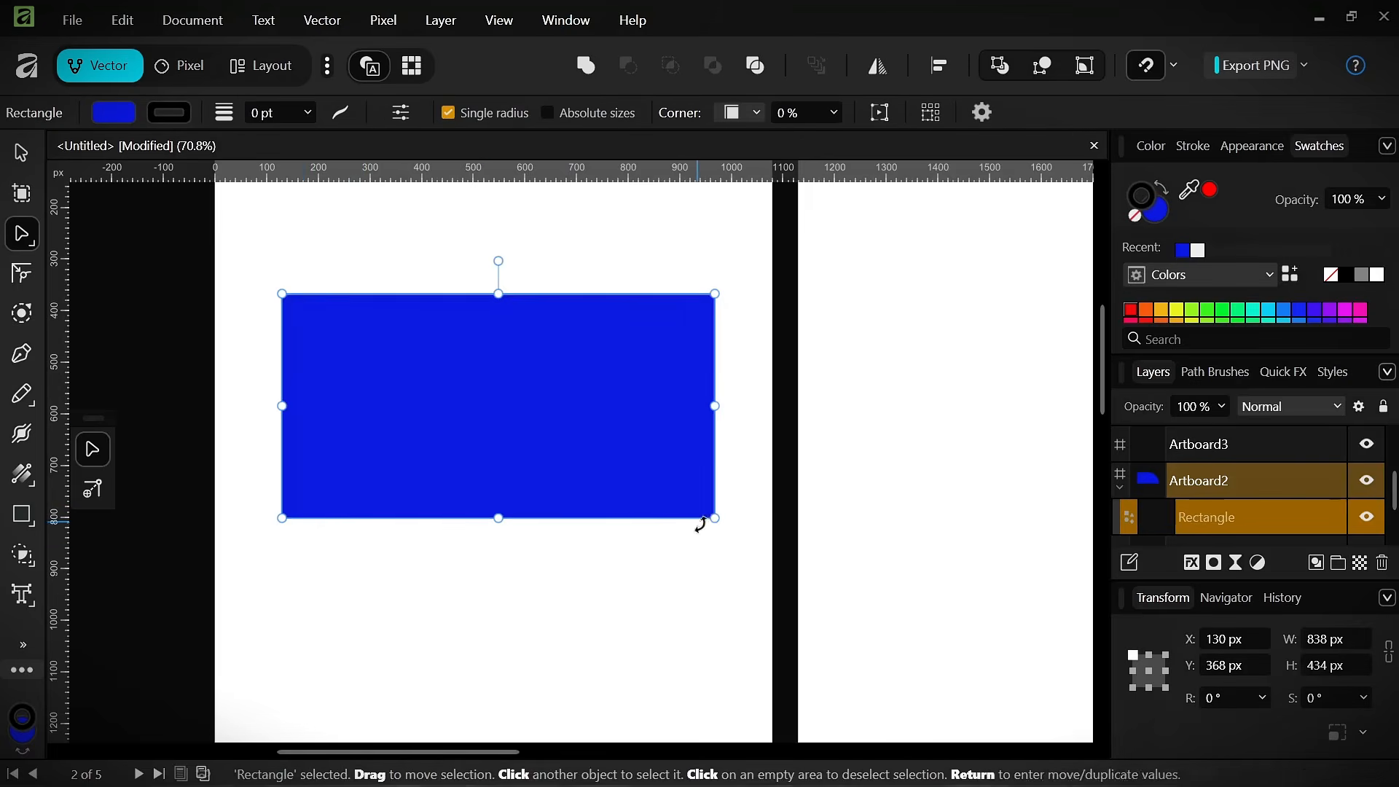
- Round the rectangle's lower-right corner to a radius of about 353 px with the Corner tool and switch to the Node tool
left_click(14, 279)
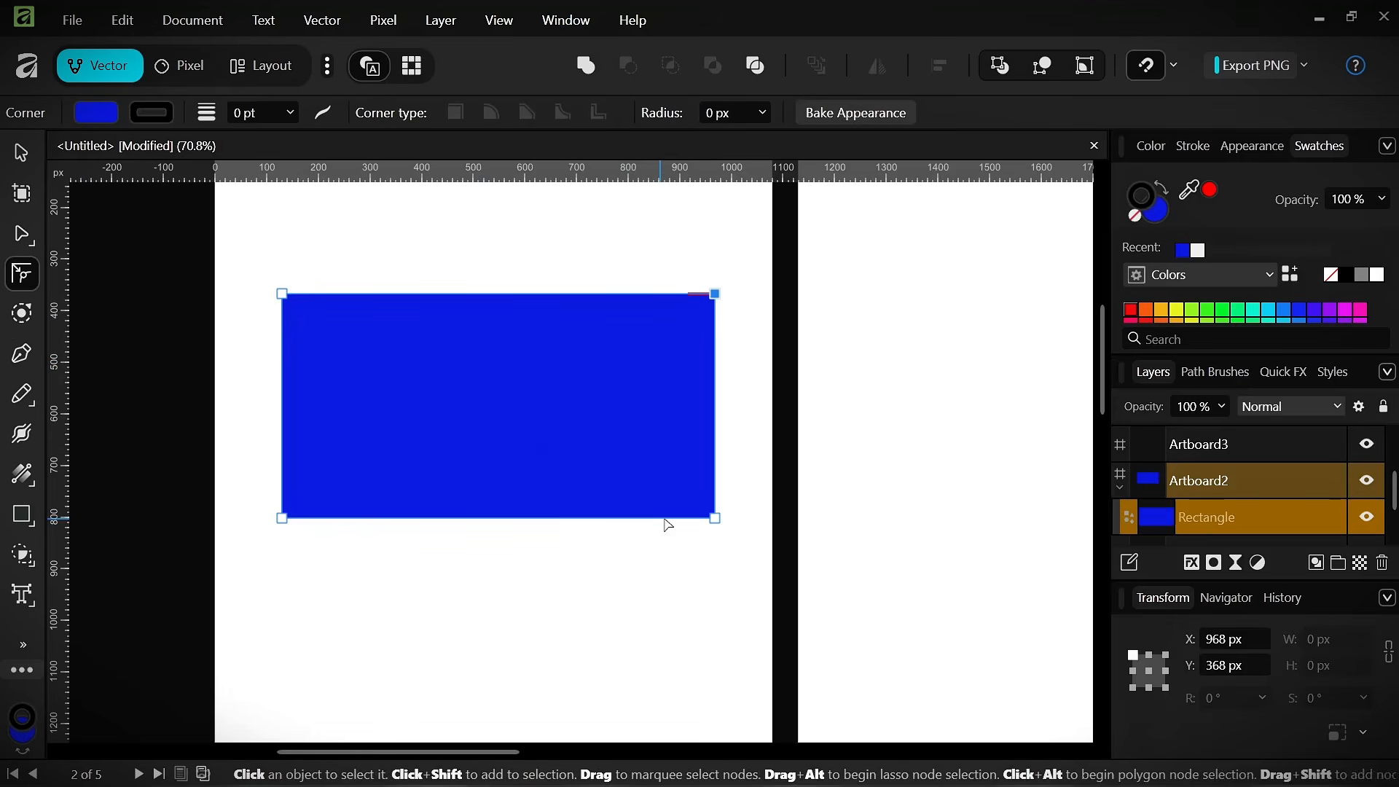
left_click_drag(716, 520, 475, 394)
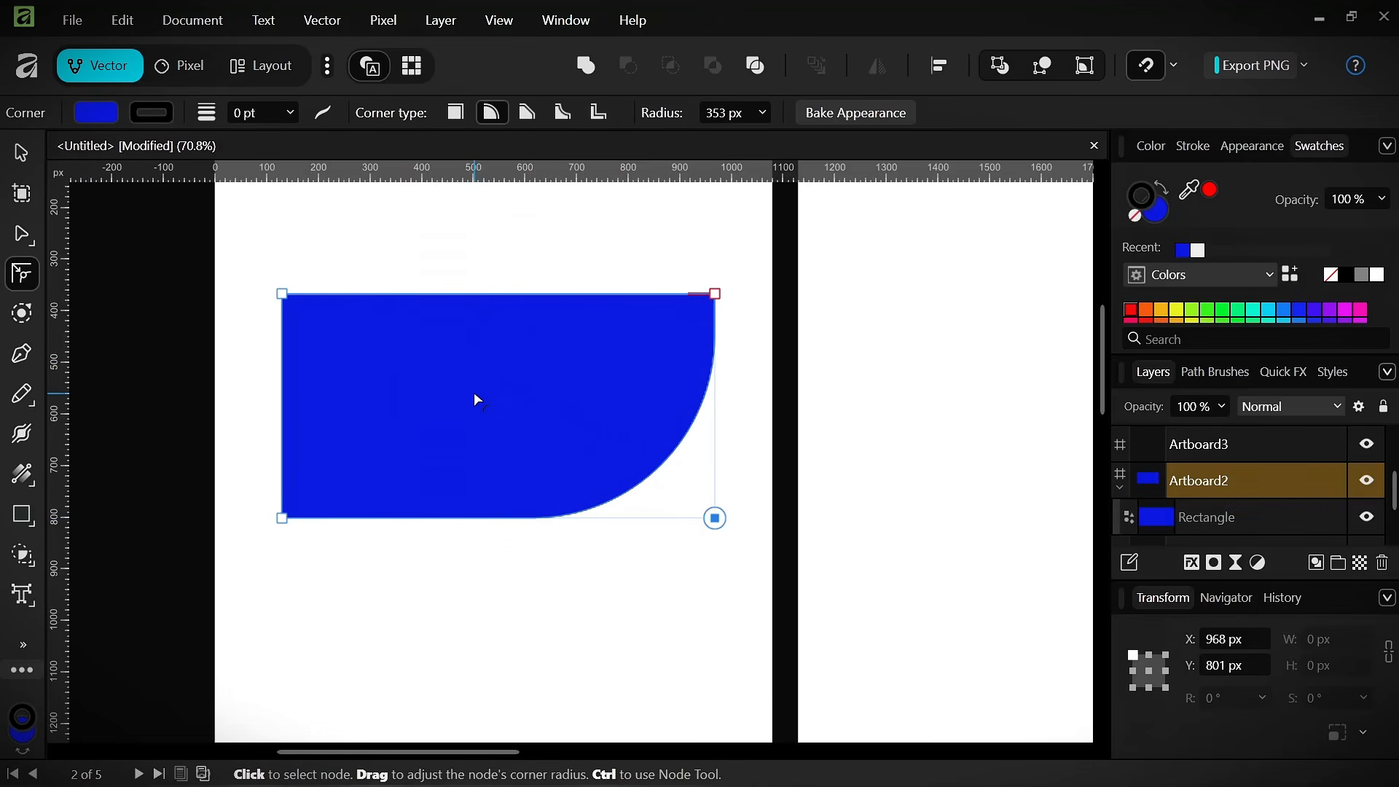
key("a")
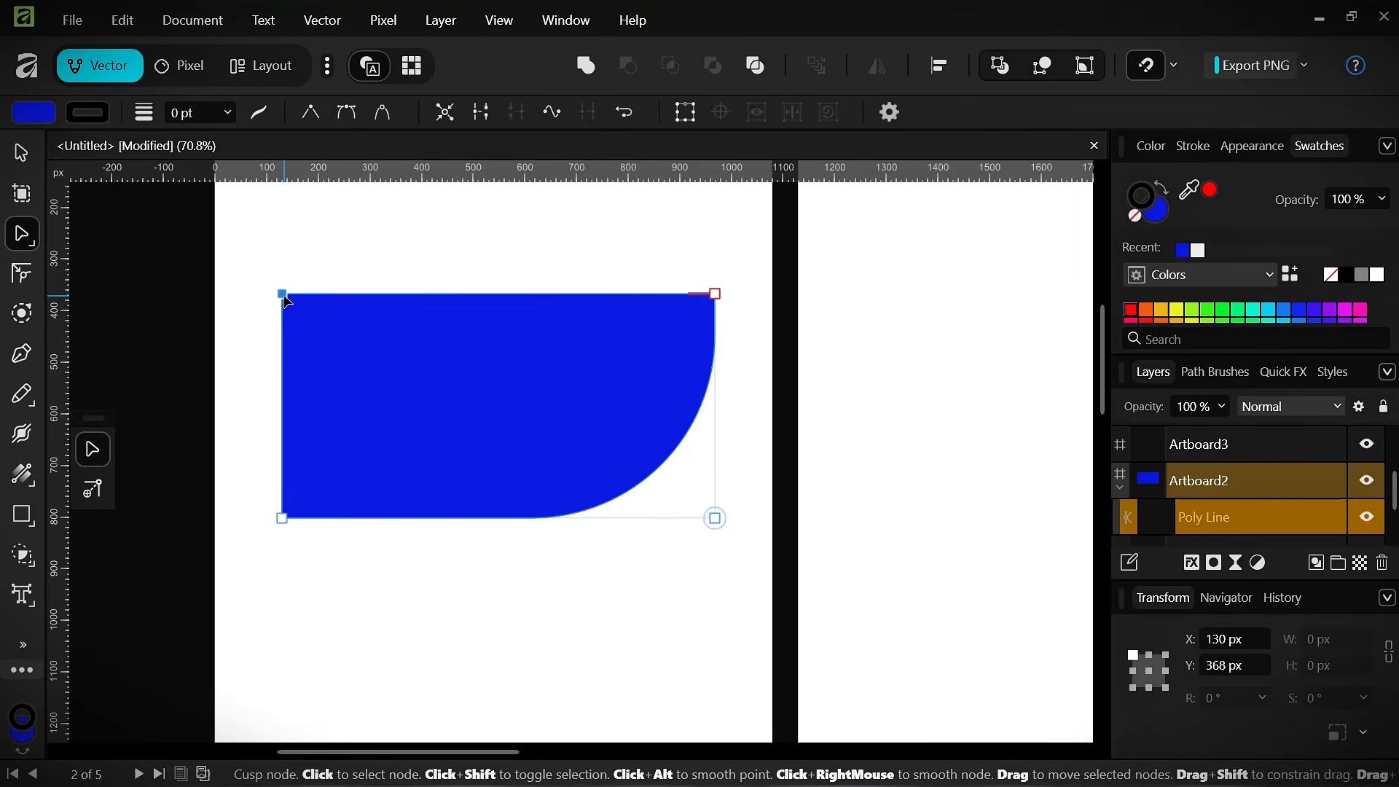
- Try moving the shape's upper-left, lower-right and upper-right nodes with the Node tool, undoing each move
left_click_drag(286, 301, 365, 364)
key("ctrl+z")
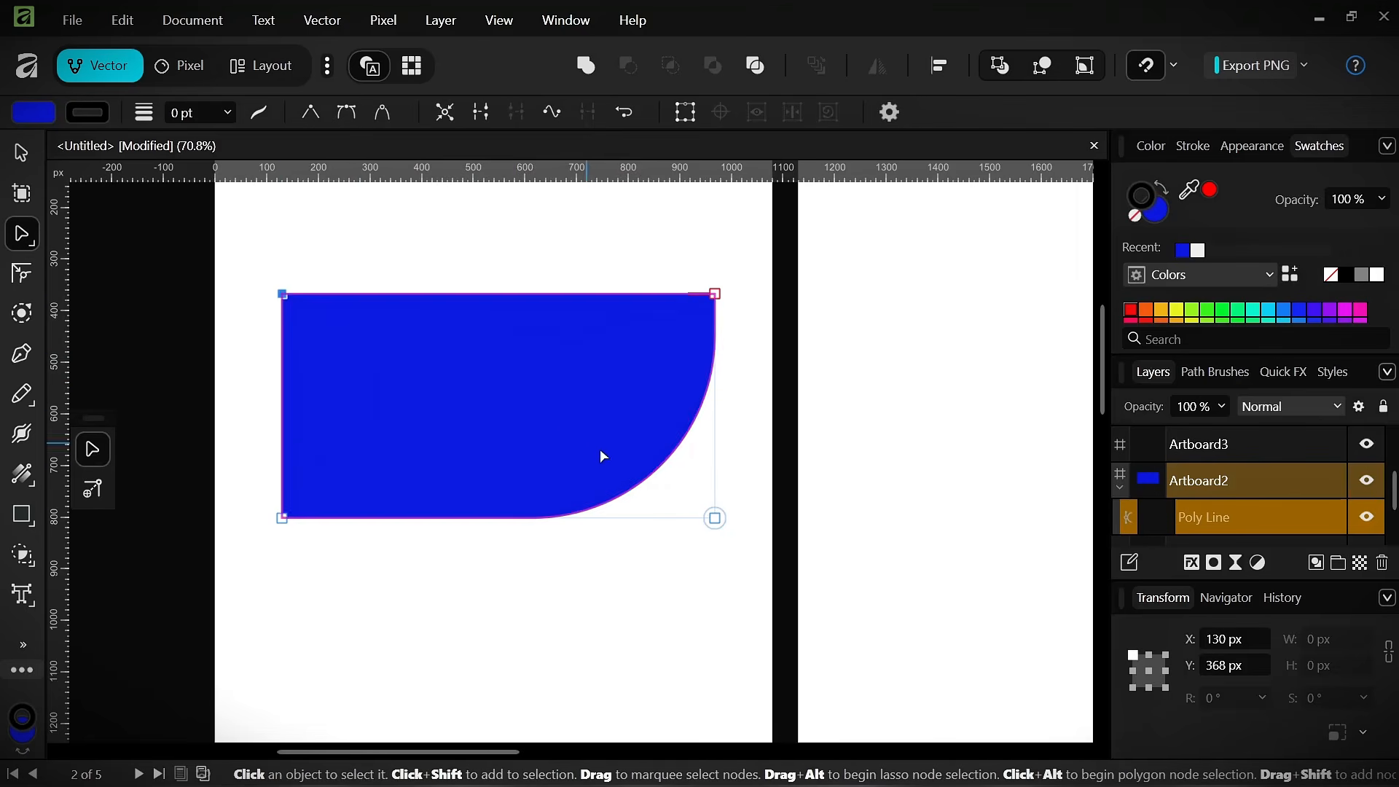
left_click(716, 518)
left_click_drag(715, 518, 731, 453)
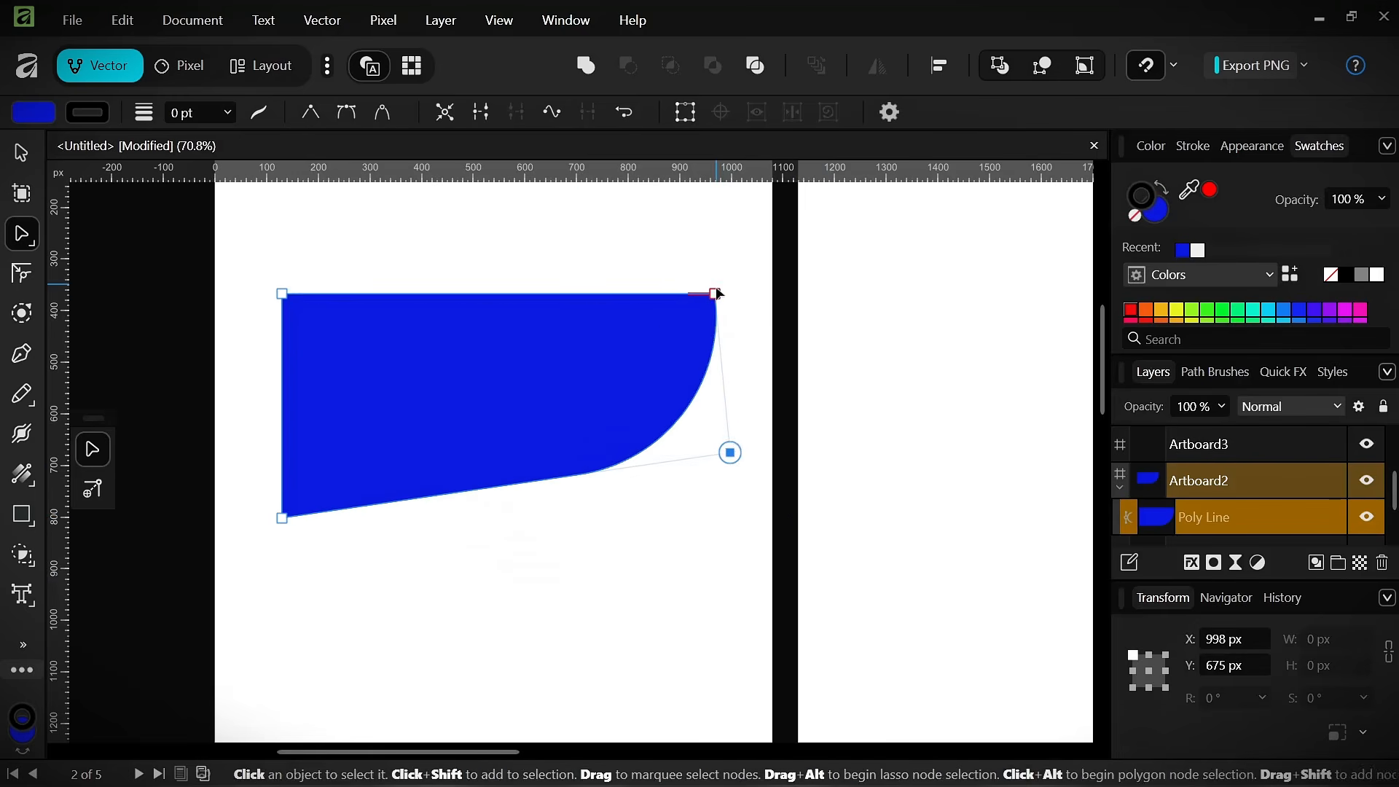
left_click_drag(720, 293, 588, 375)
key("ctrl+z")
key("ctrl+z")
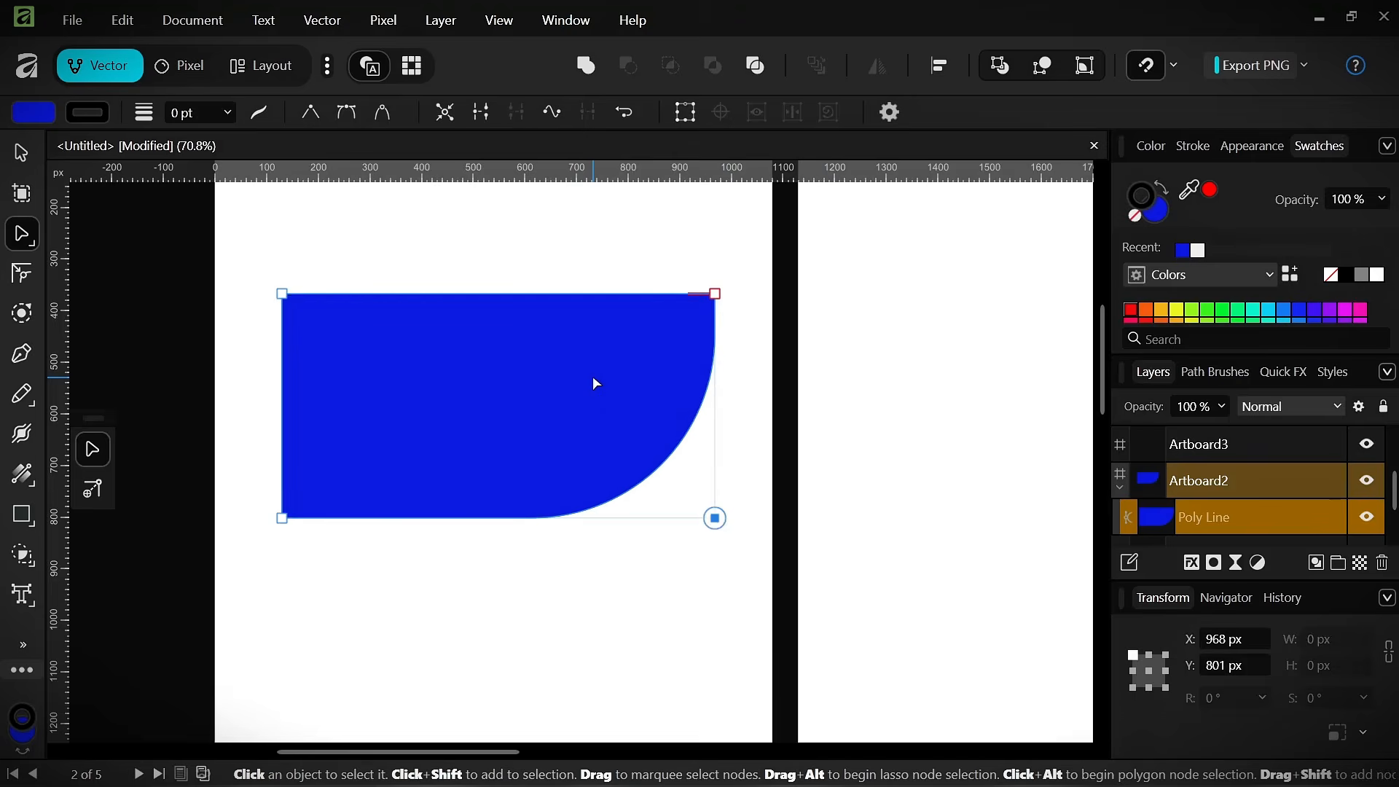
- Undo the corner rounding to restore the plain rectangle
key("ctrl+z")
key("ctrl+z")
key("ctrl+z")
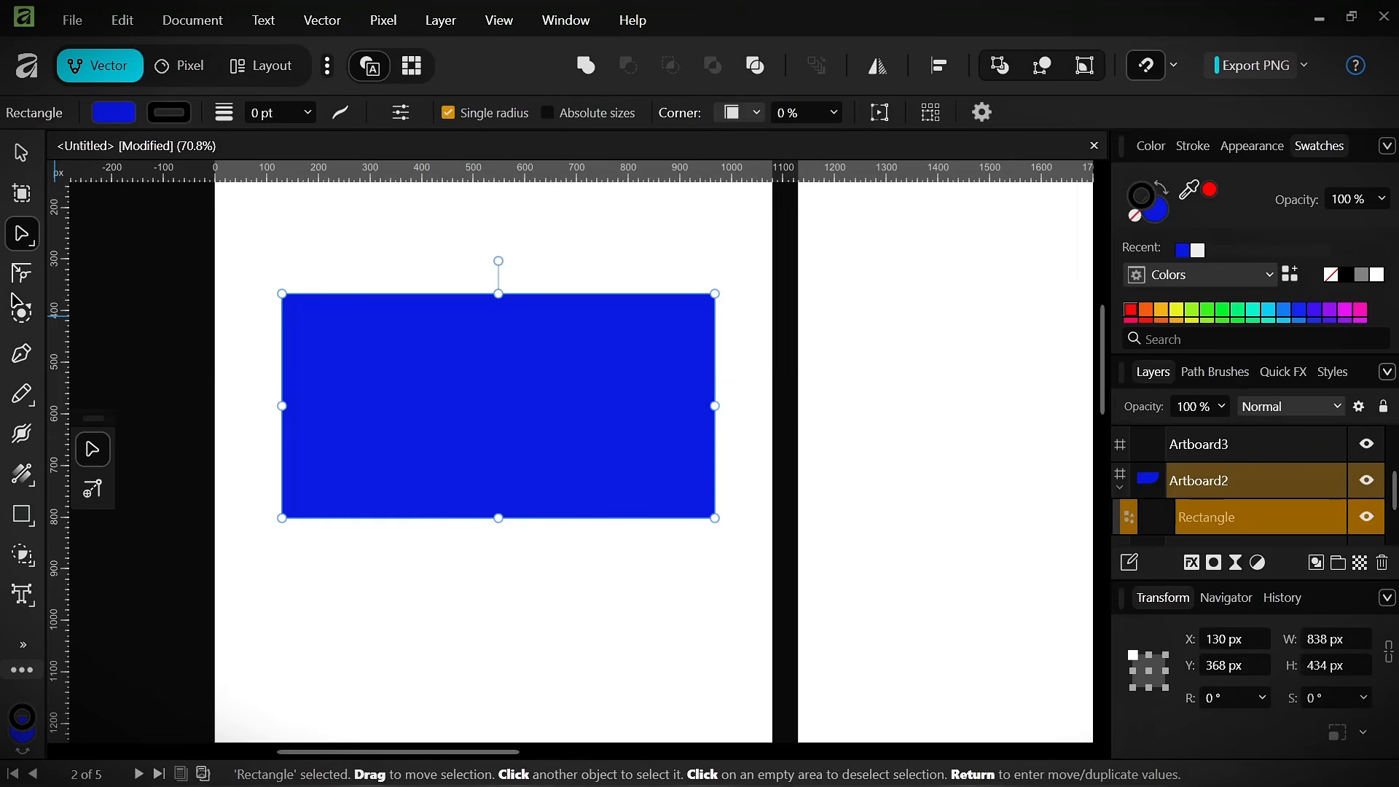
- Offset the rectangle's contour outward by 13 px with square corners using the Contour tool, and try an inward offset
left_click(19, 316)
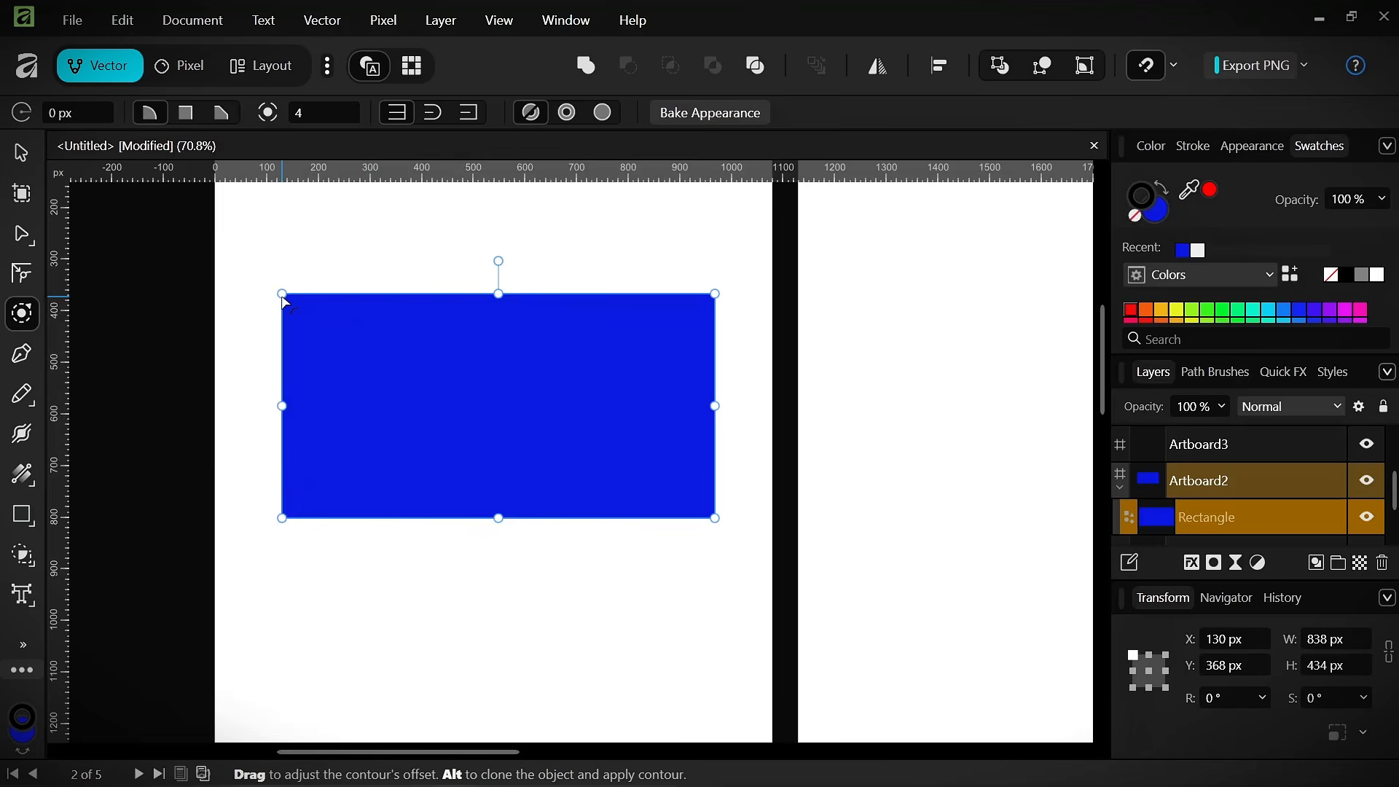
left_click_drag(284, 301, 286, 482)
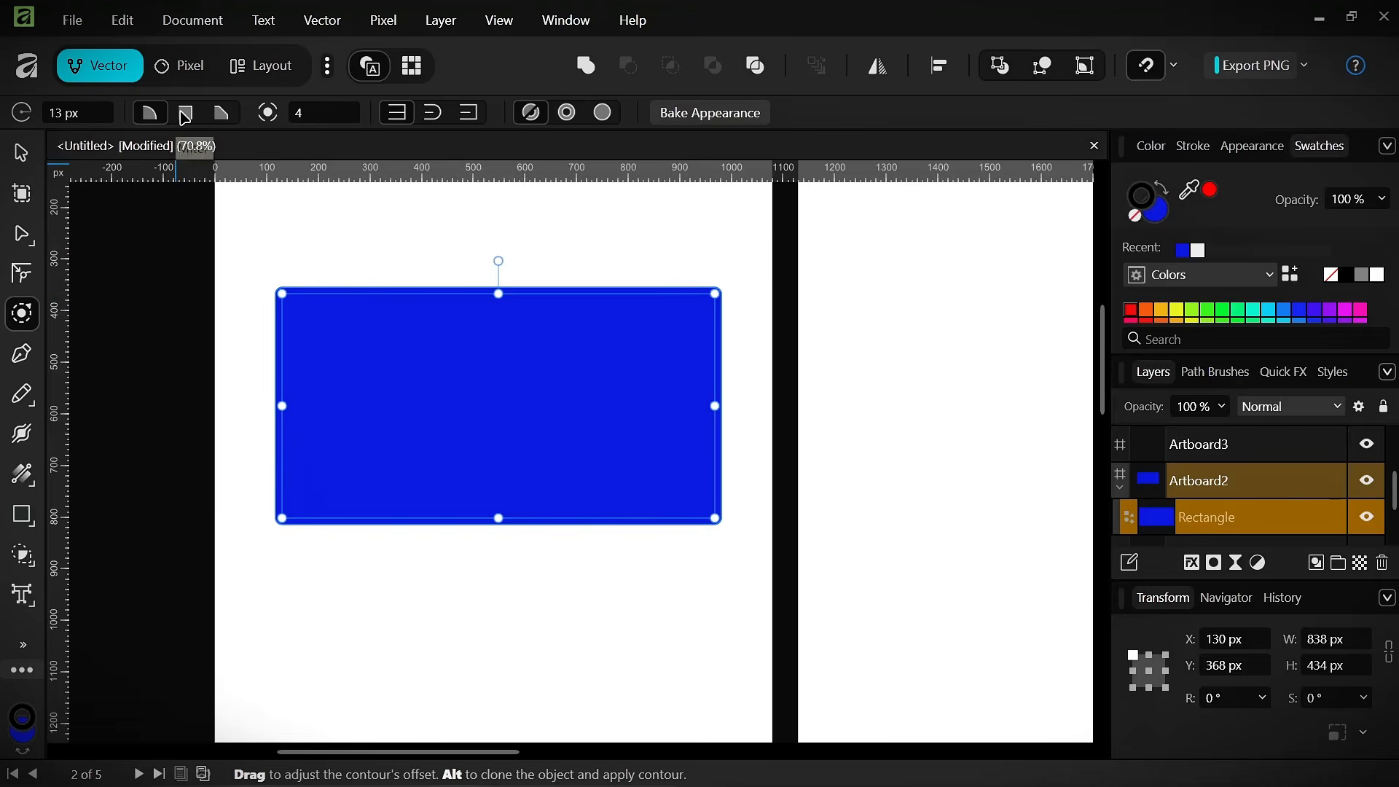
left_click(185, 115)
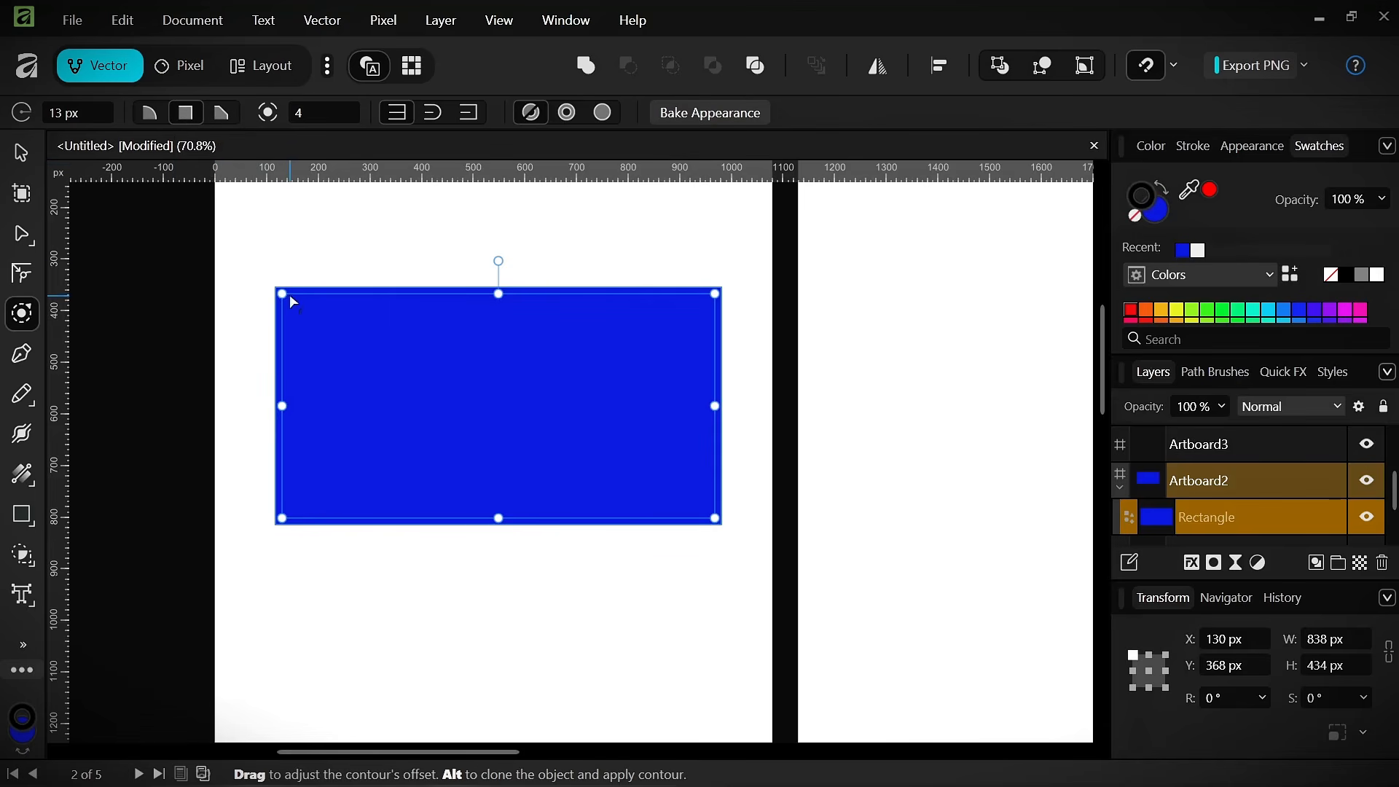
left_click_drag(283, 295, 219, 299)
- Draw a closed wavy shape with curved nodes below the rectangle using the Pen tool
left_click(21, 355)
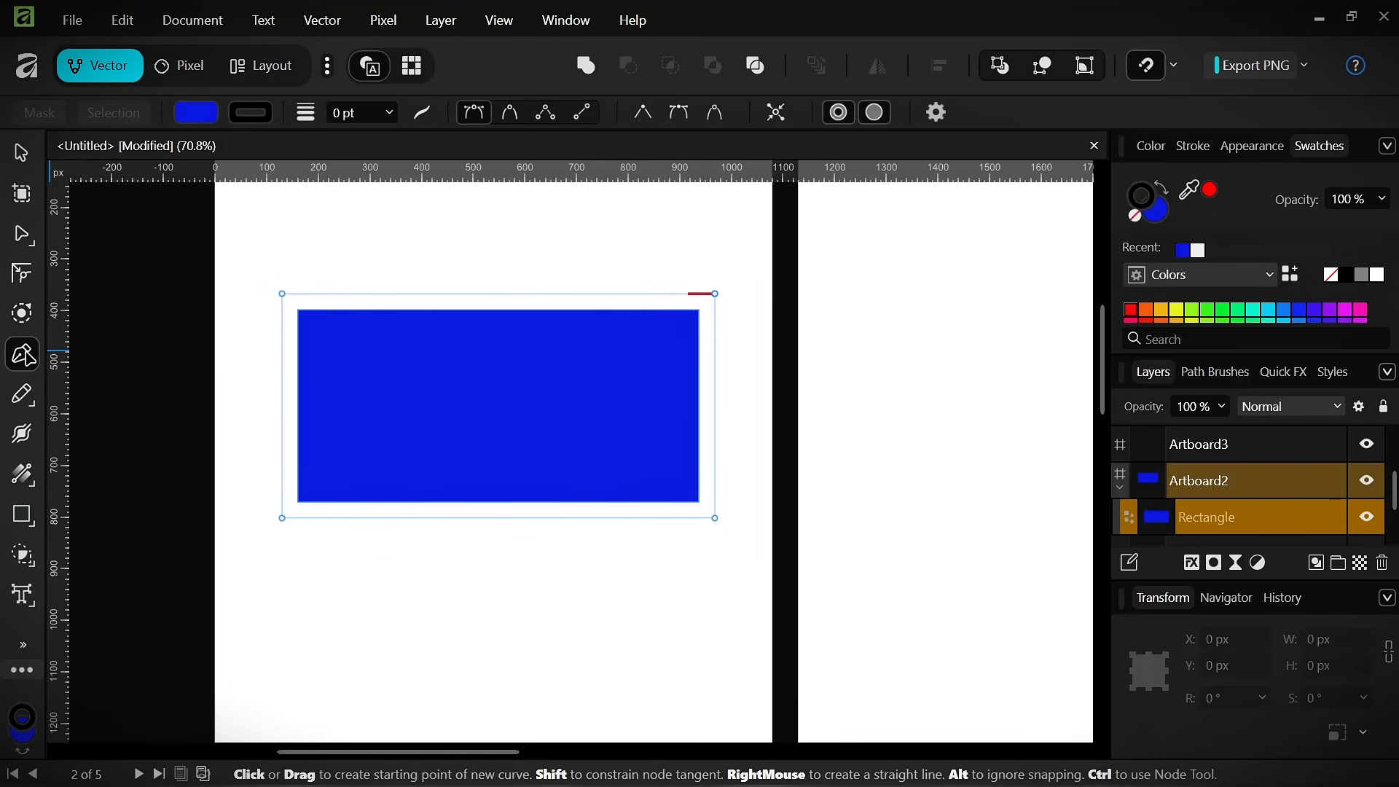
scroll(325, 328, "down", 3)
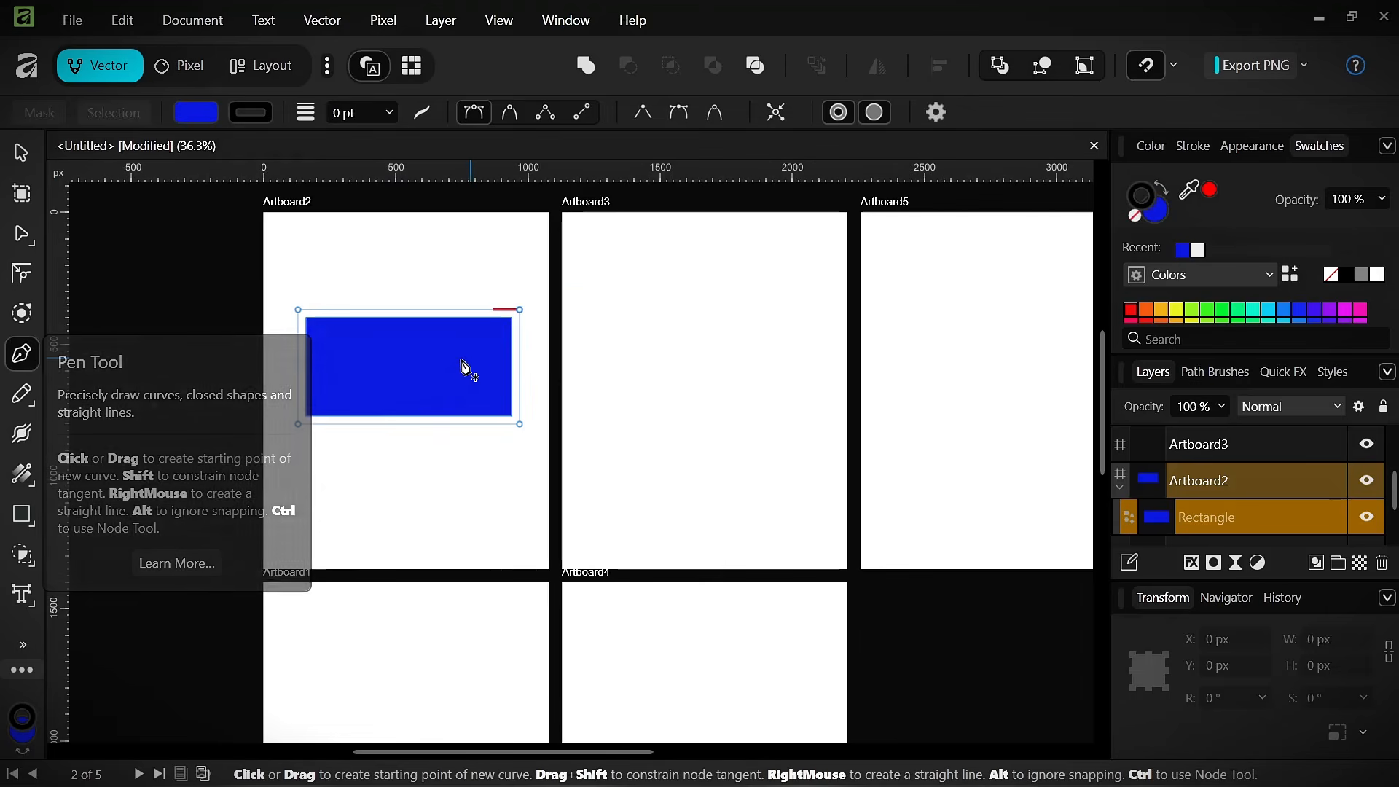
scroll(291, 481, "up", 4)
scroll(278, 474, "down", 2)
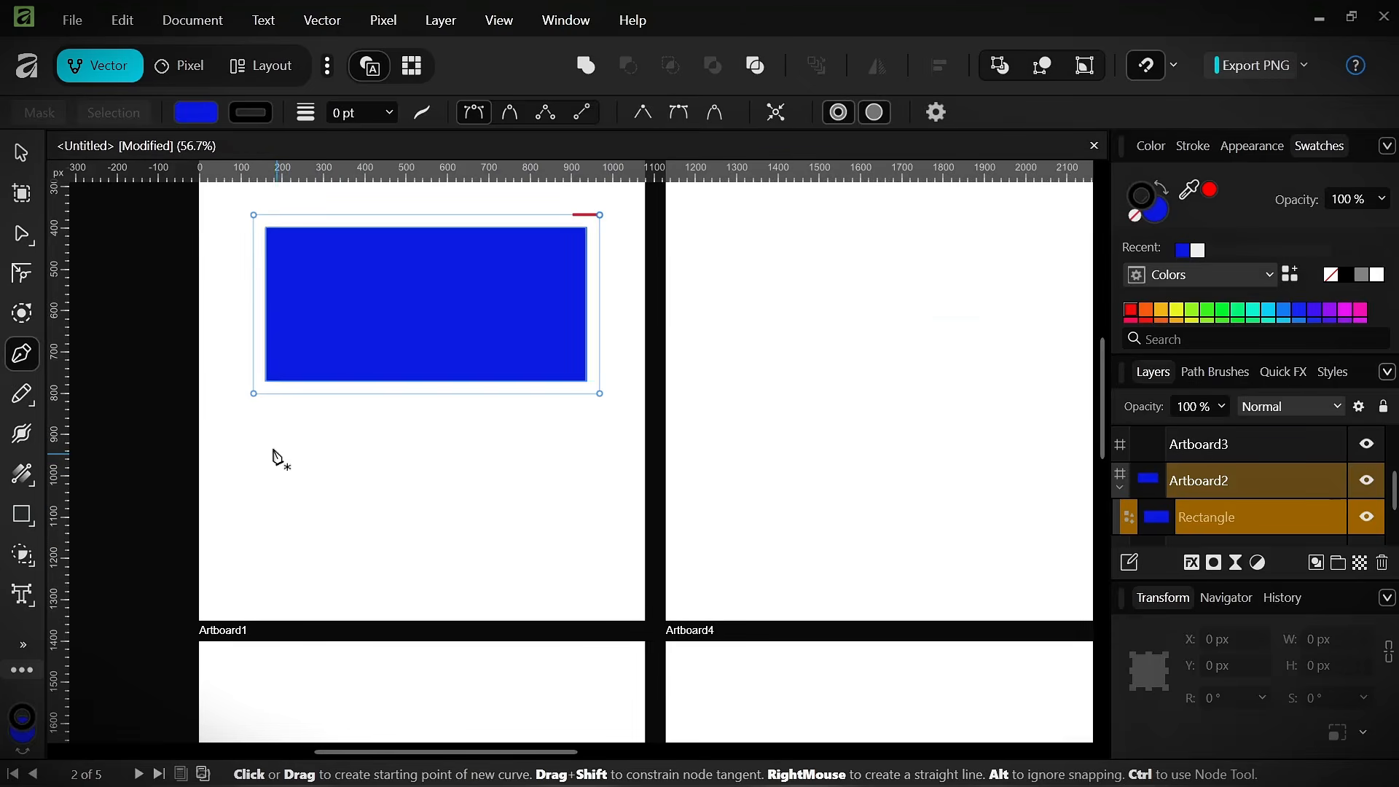
left_click(237, 426)
left_click_drag(391, 453, 479, 532)
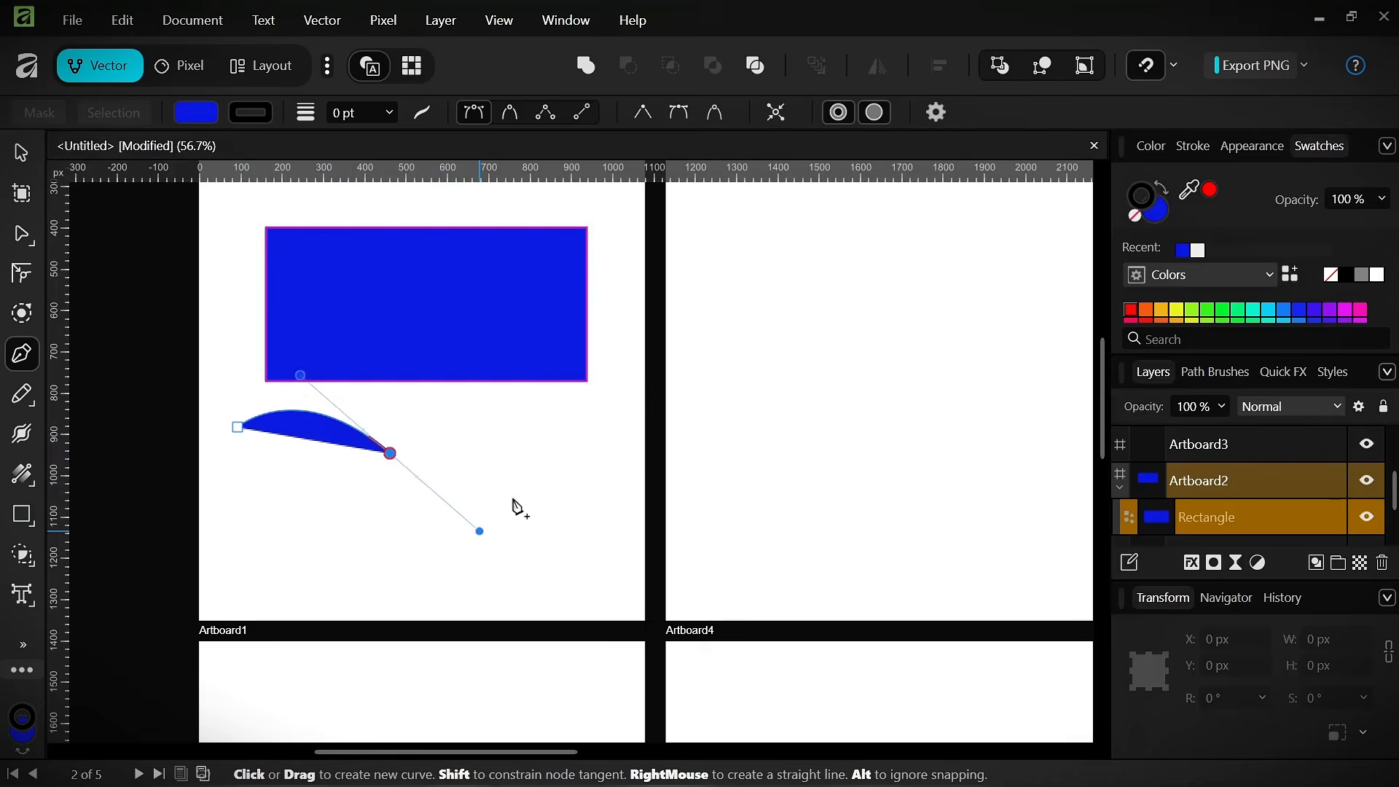
left_click_drag(587, 457, 618, 419)
left_click_drag(619, 542, 586, 587)
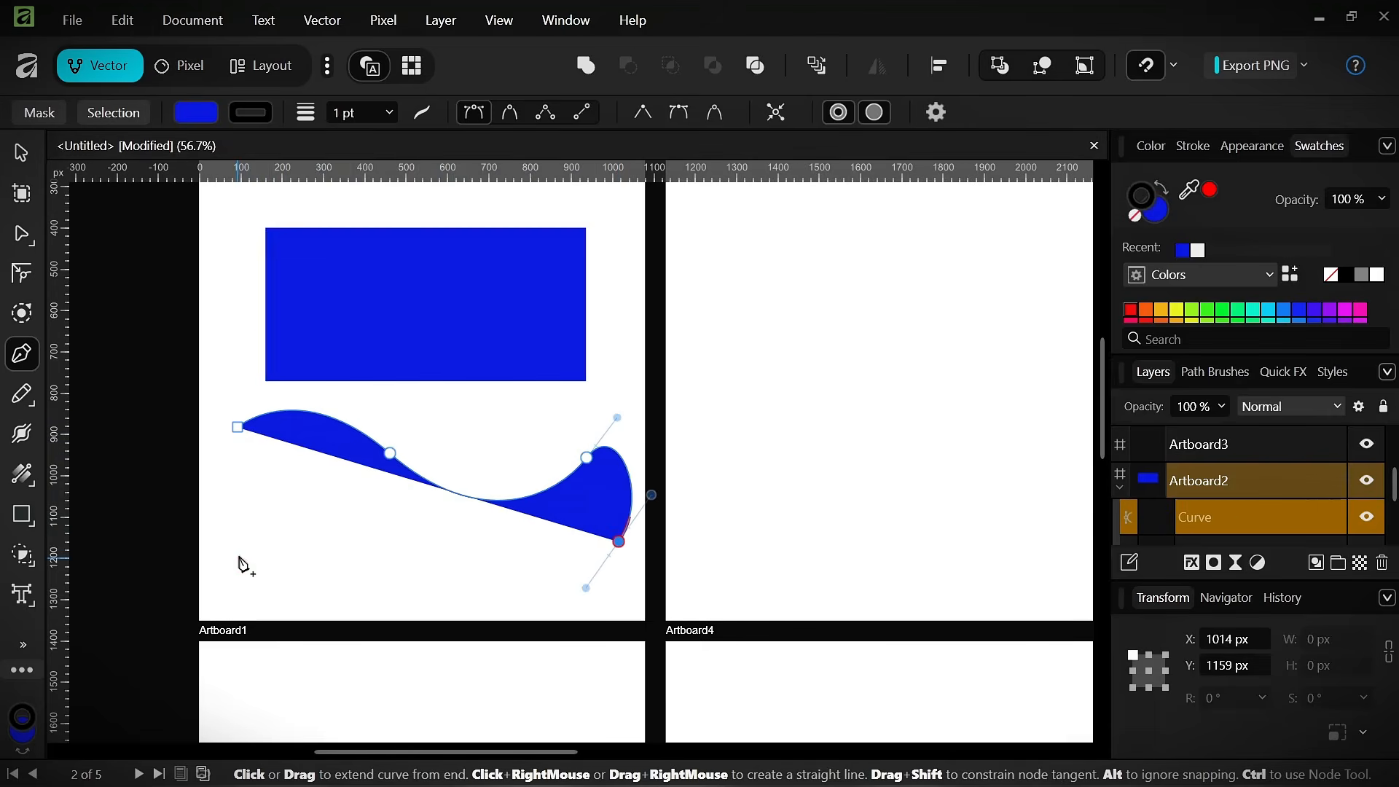
left_click_drag(239, 549, 242, 603)
left_click_drag(238, 426, 285, 446)
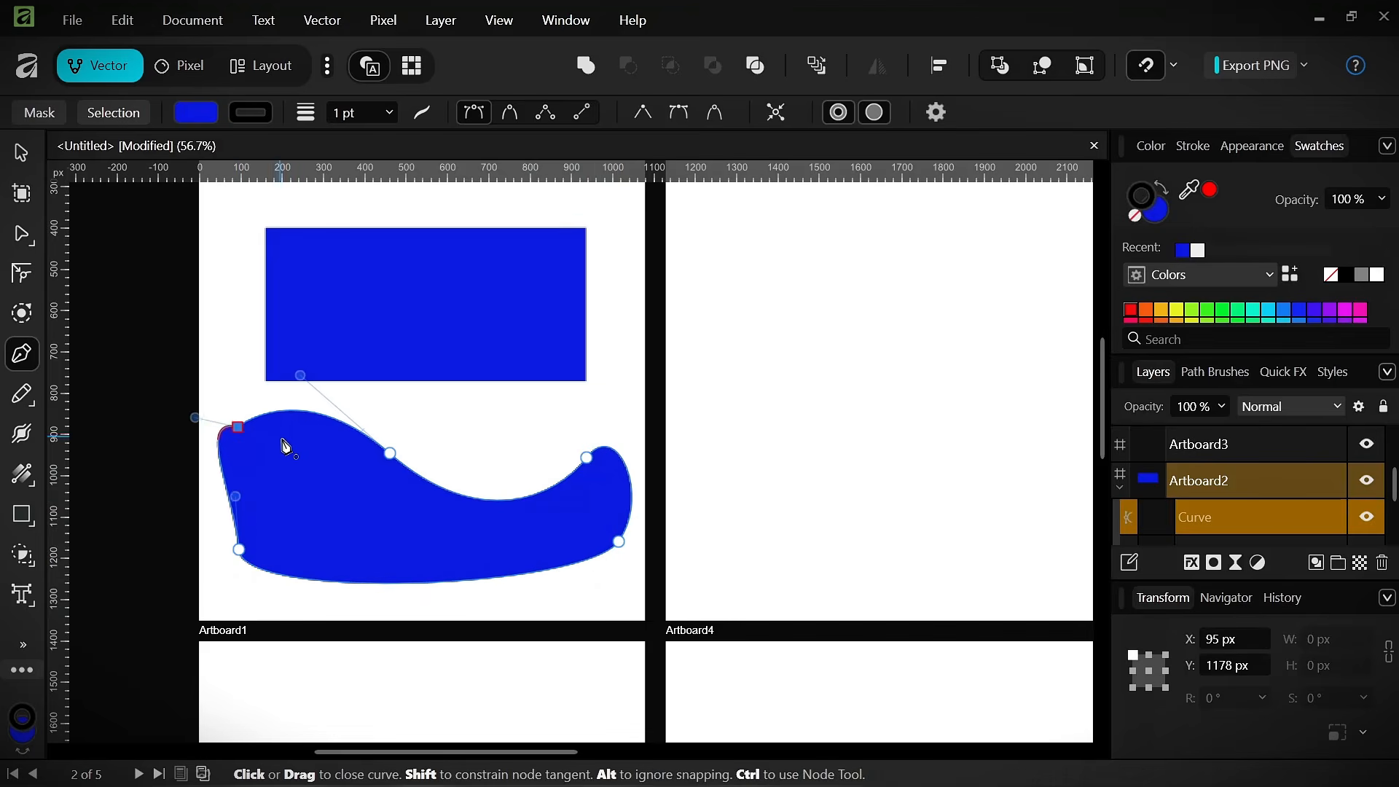
- Try reshaping the wavy shape's left edge, and undo the whole curve and the rectangle's inward contour
scroll(182, 510, "up", 3)
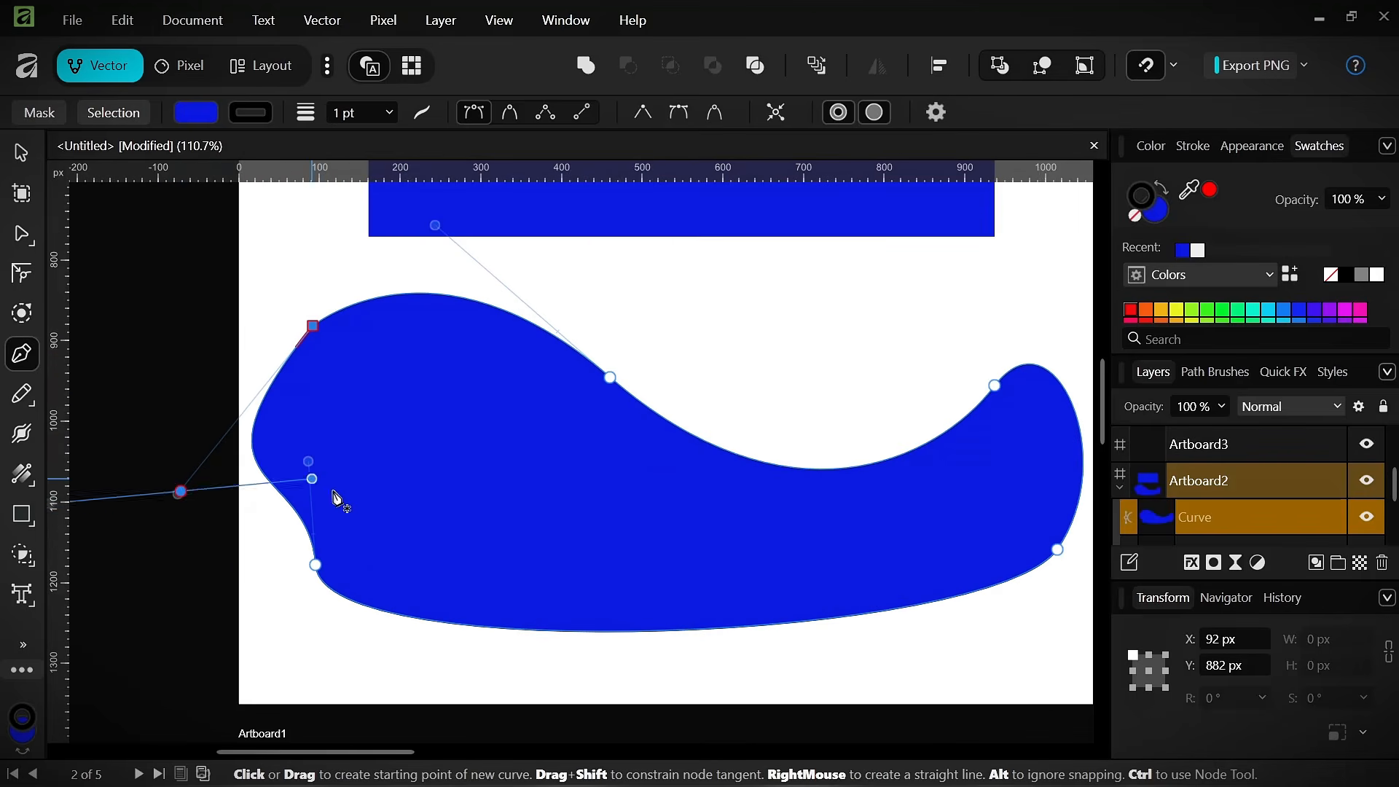
left_click_drag(335, 498, 295, 643)
key("ctrl+z")
key("ctrl+z")
key("ctrl+z")
key("ctrl+z")
key("ctrl+z")
key("ctrl+z")
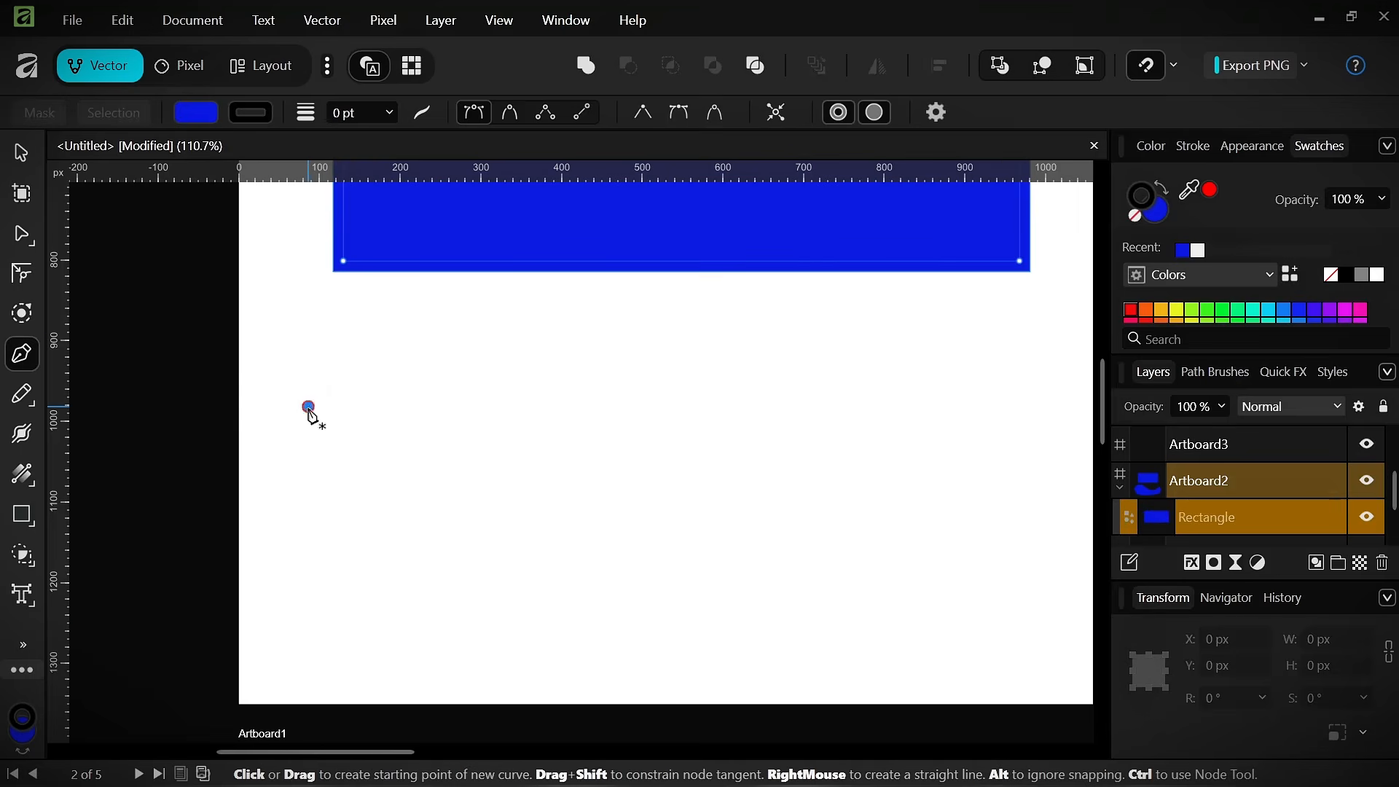
- Dismiss the Text tutorial window and return to the untitled document
left_click(308, 407)
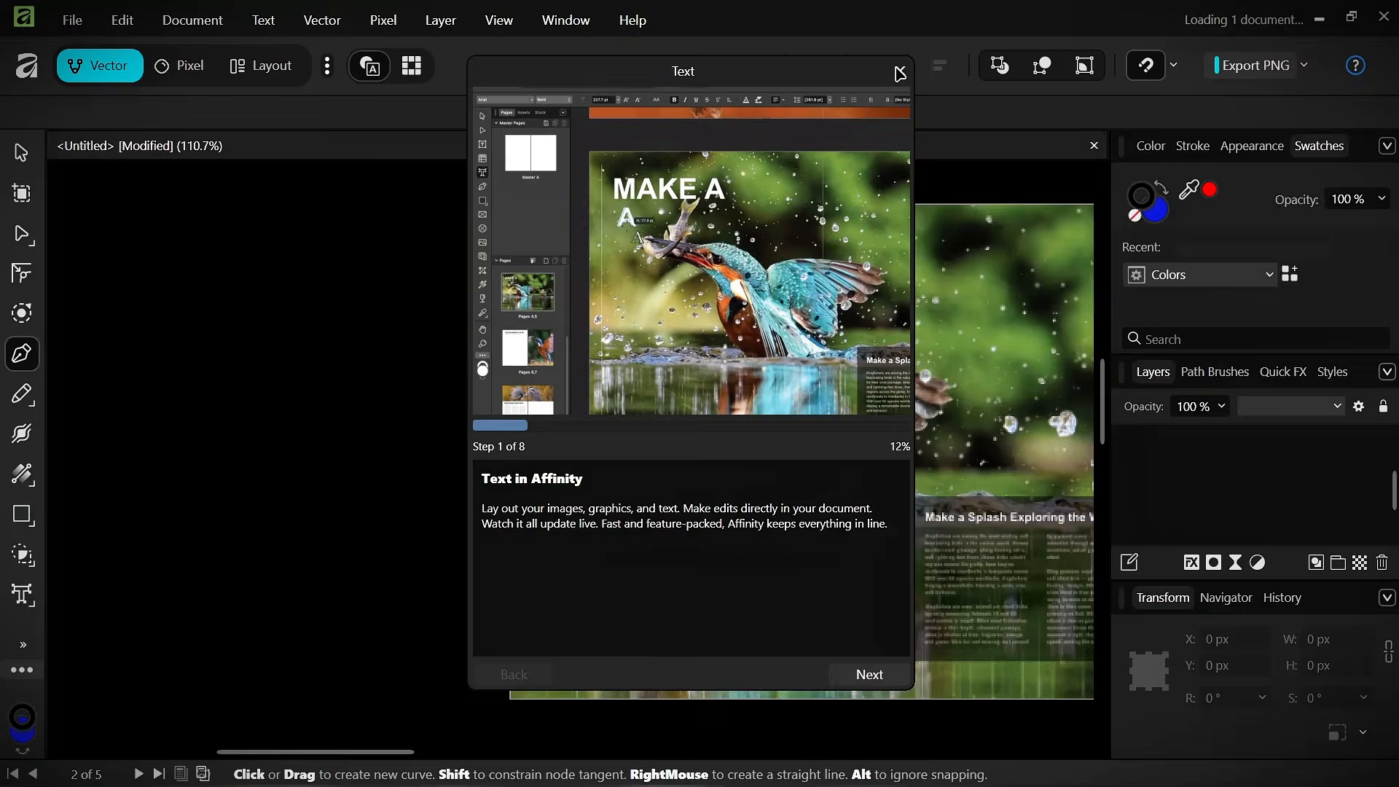
left_click(900, 71)
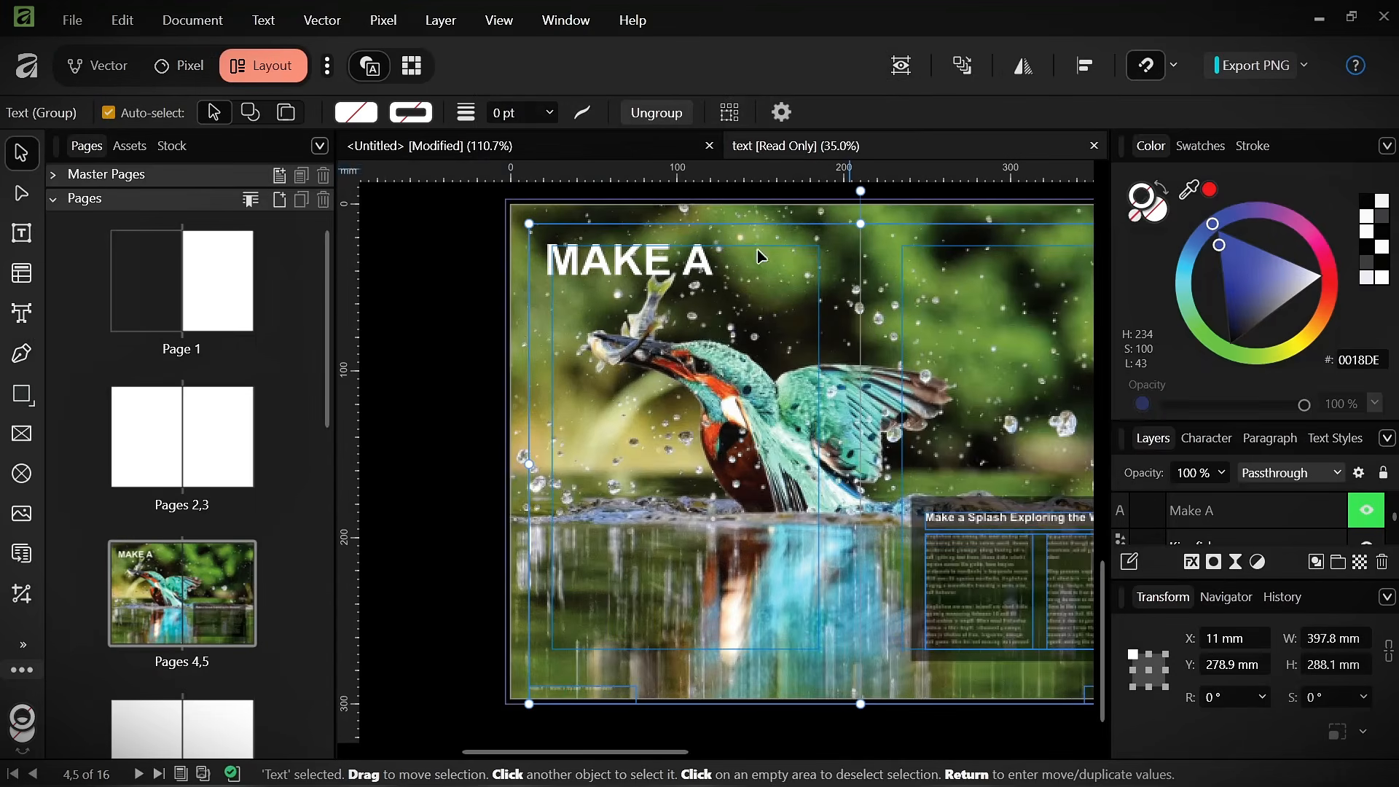
scroll(751, 548, "down", 2)
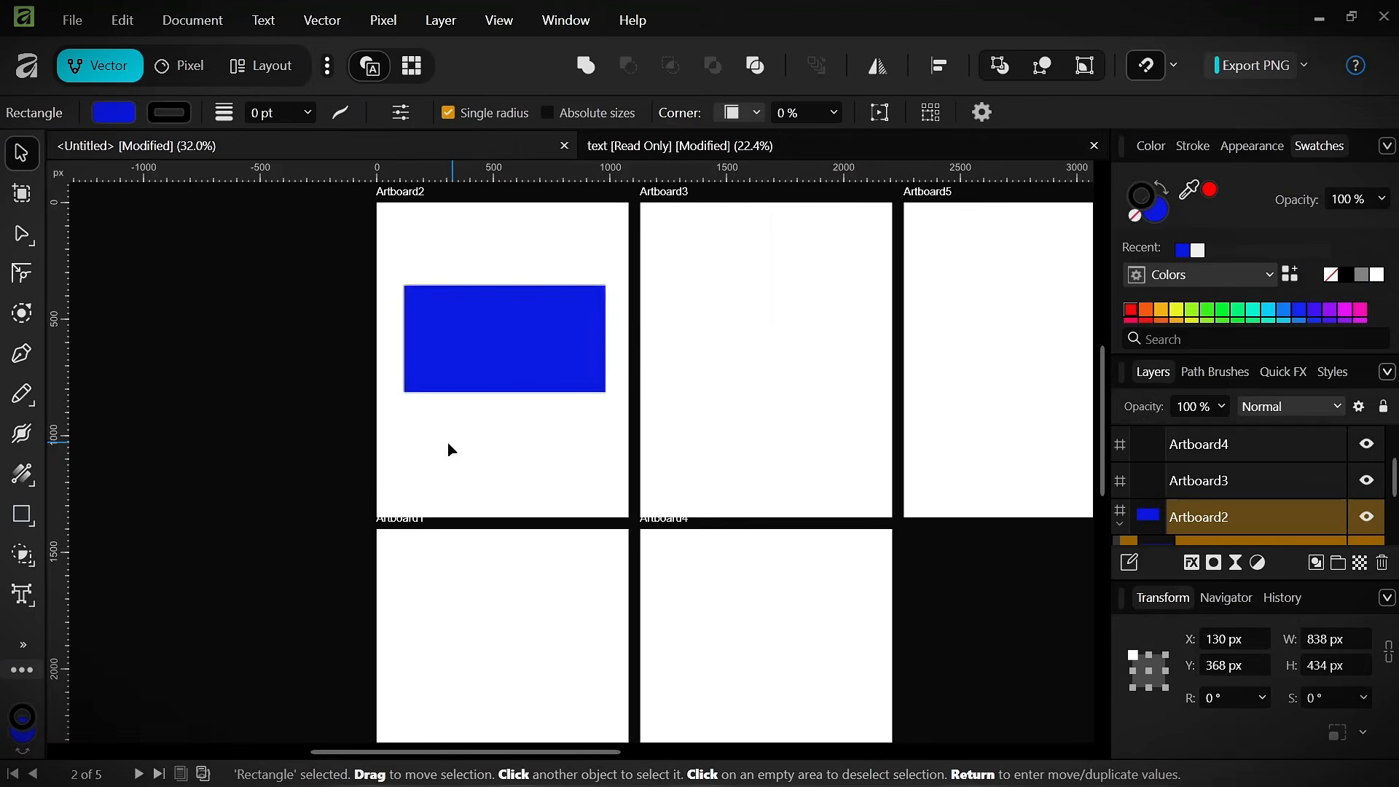
- Draw a closed straight-sided rectangle about 864 × 285 px below the blue rectangle with the Pen tool, aligned to its sides
key("p")
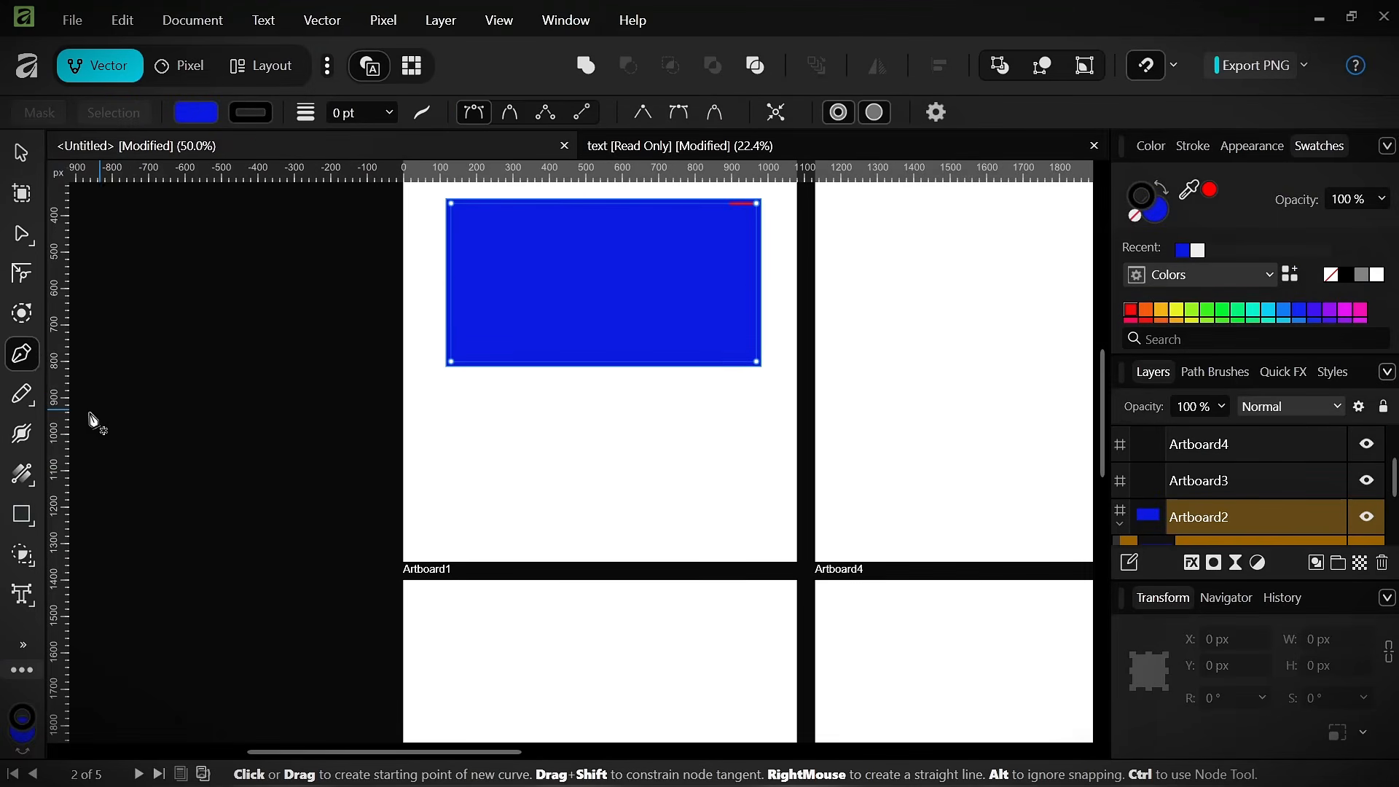
scroll(446, 422, "up", 3)
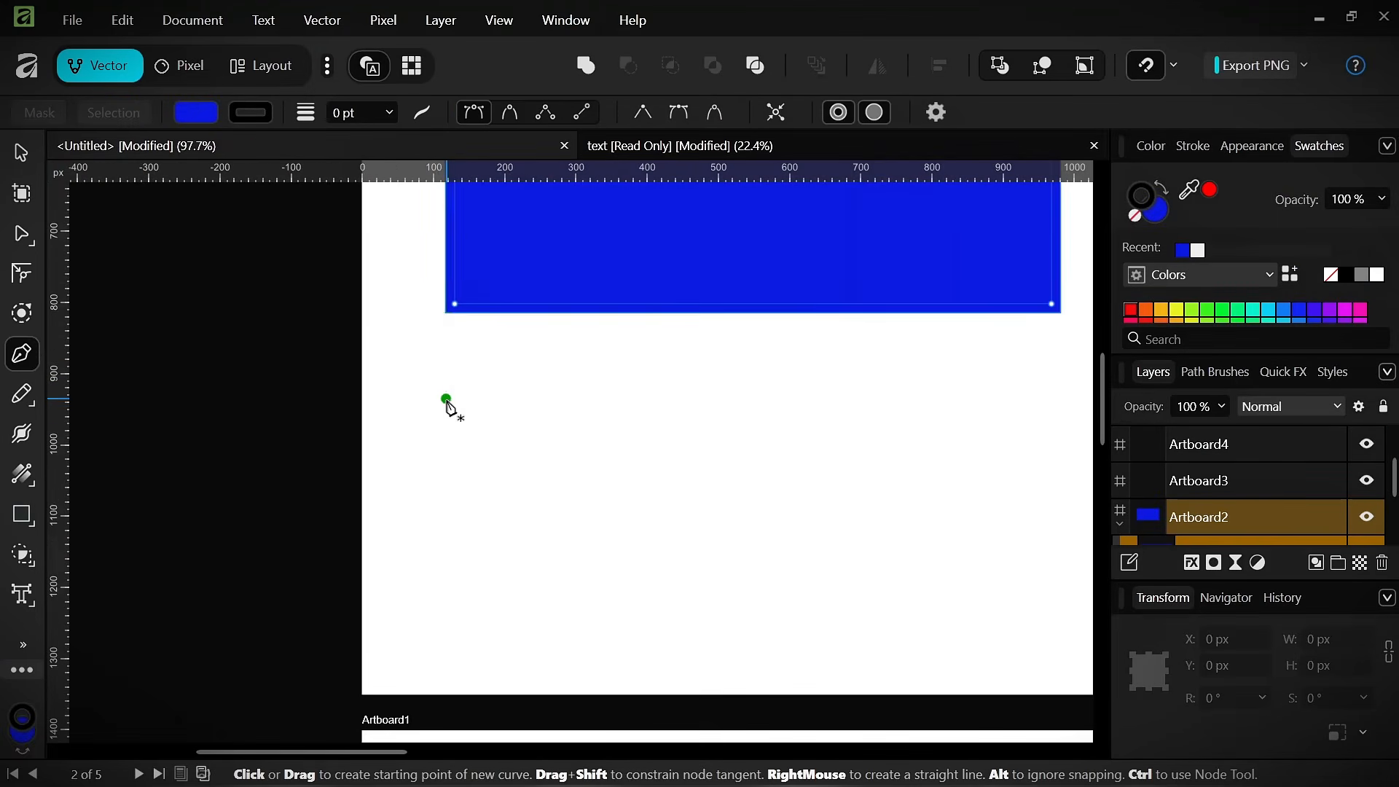
left_click(446, 400)
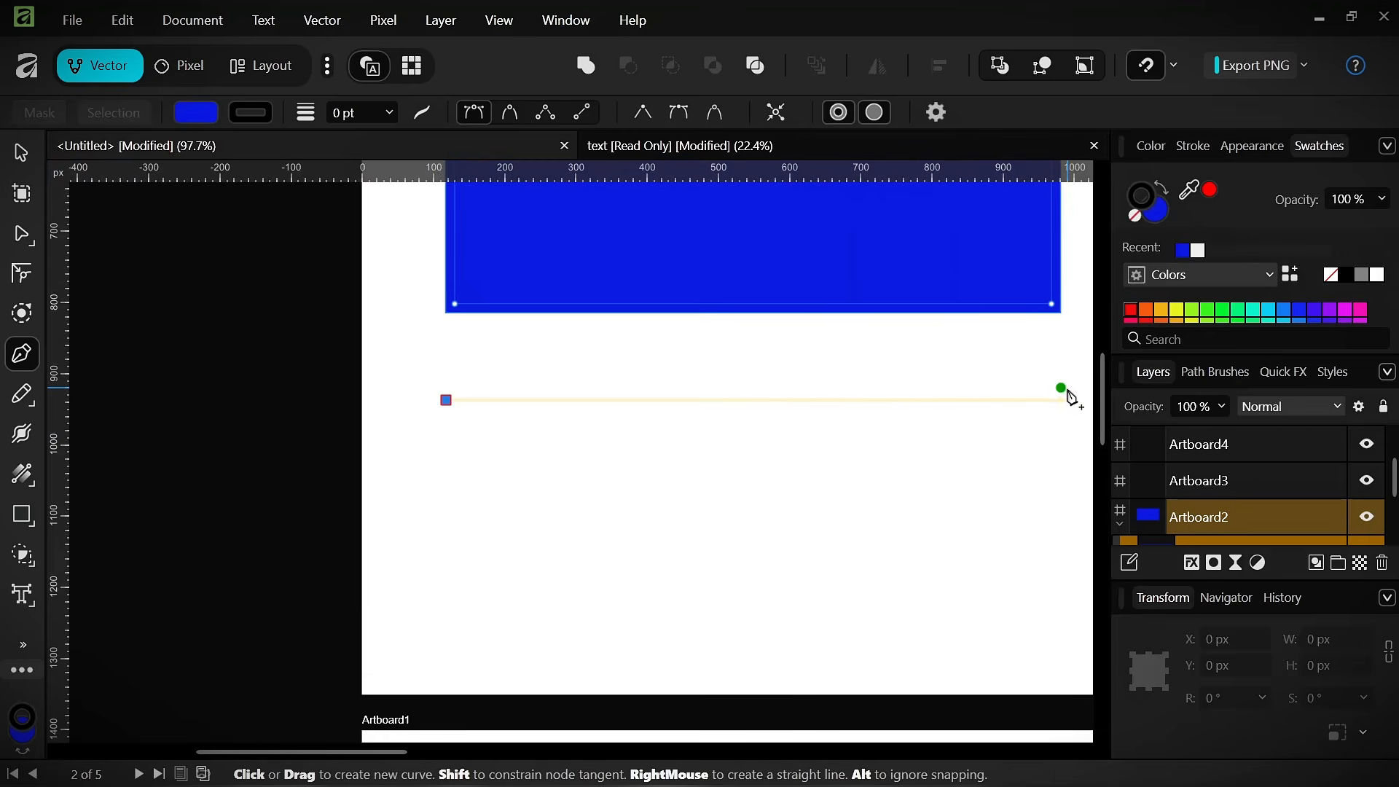
left_click(1059, 394)
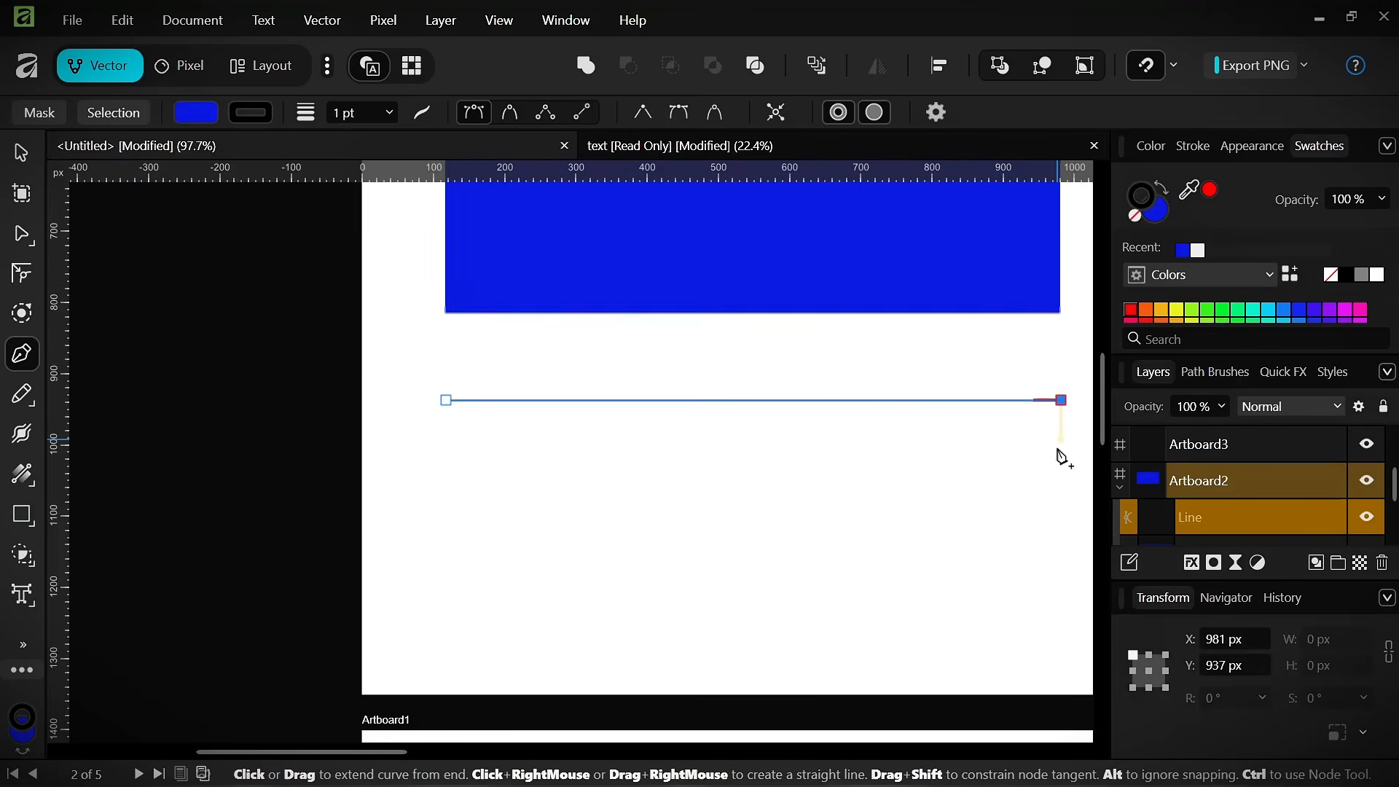
left_click(1059, 604)
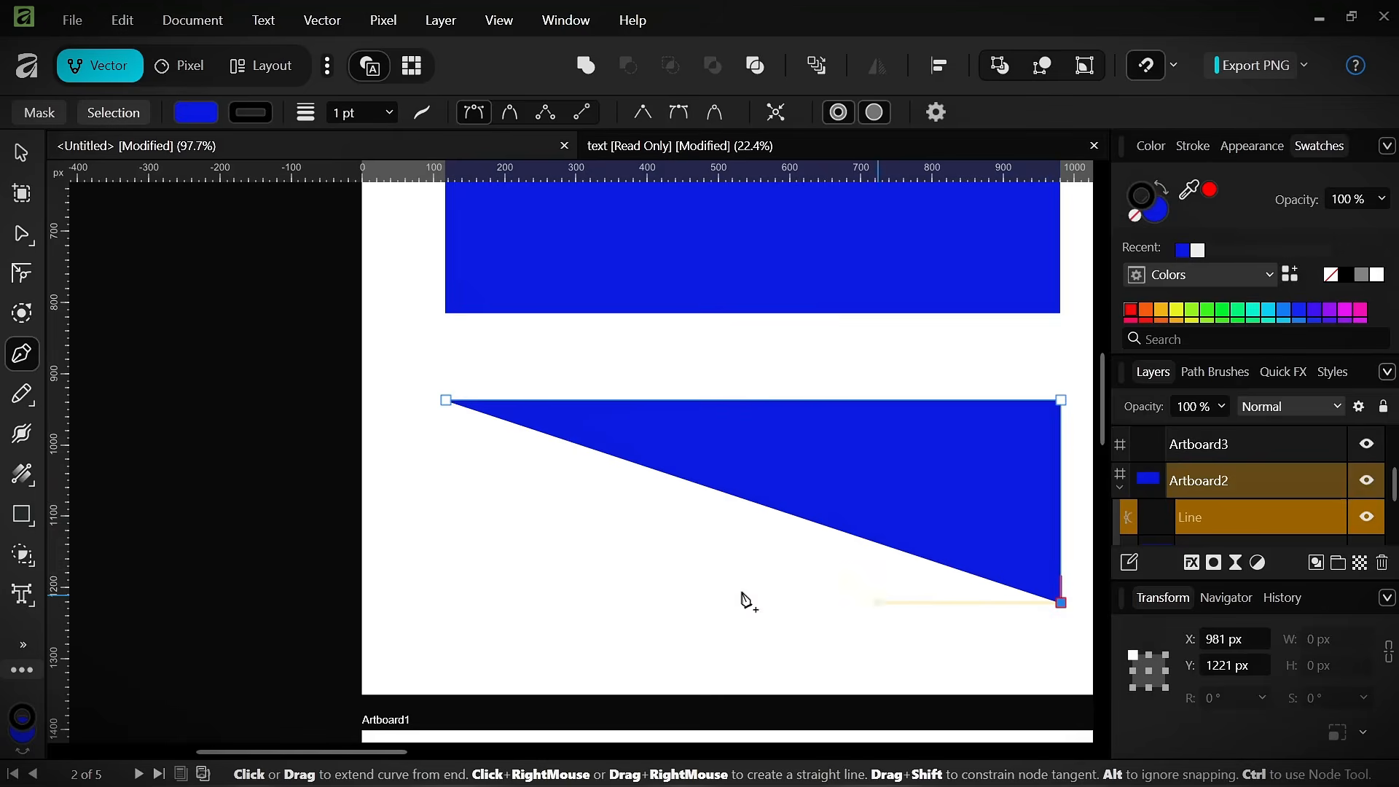
left_click(445, 603)
left_click(447, 400)
- Round the lower rectangle's upper-left corner to a 285 px radius with the Corner tool
scroll(411, 419, "down", 4)
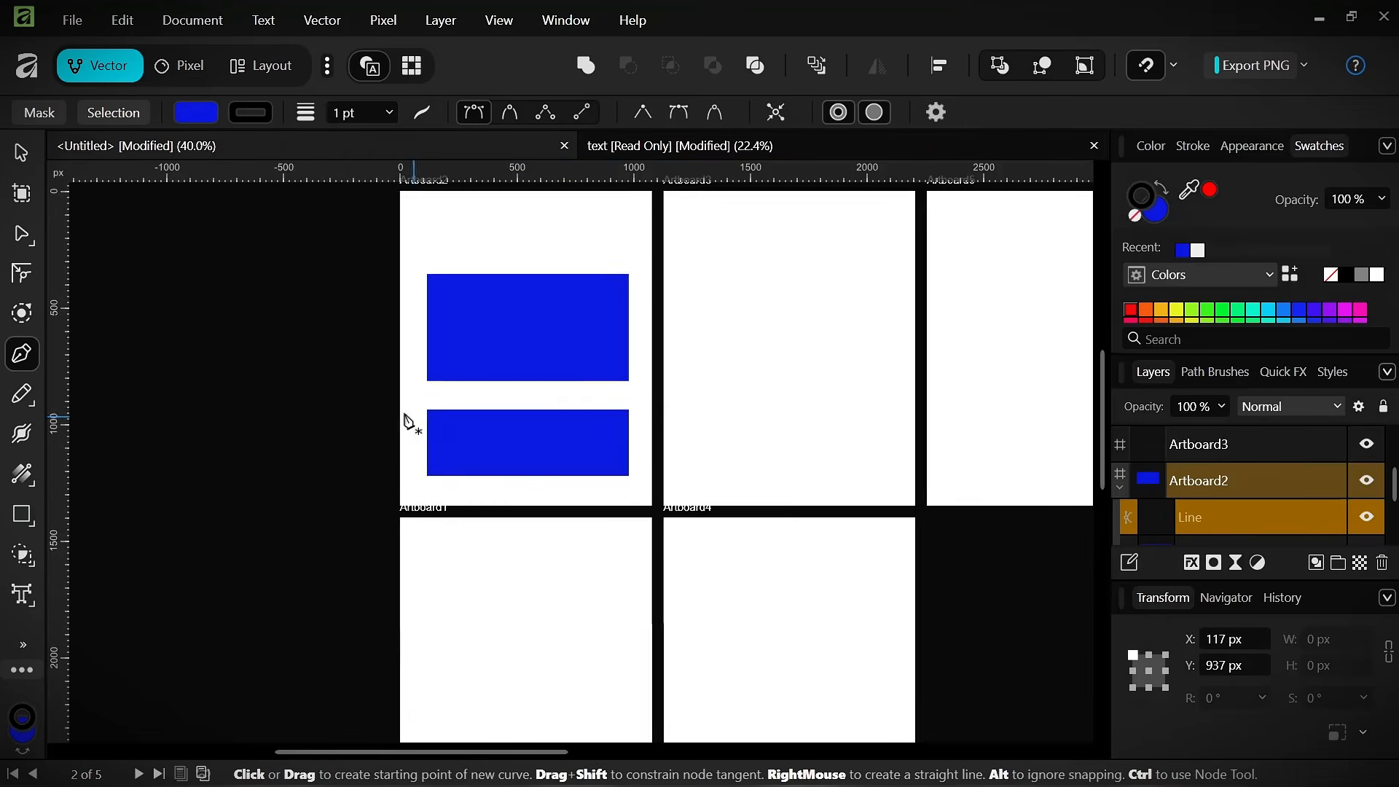
scroll(299, 420, "up", 4)
key("v")
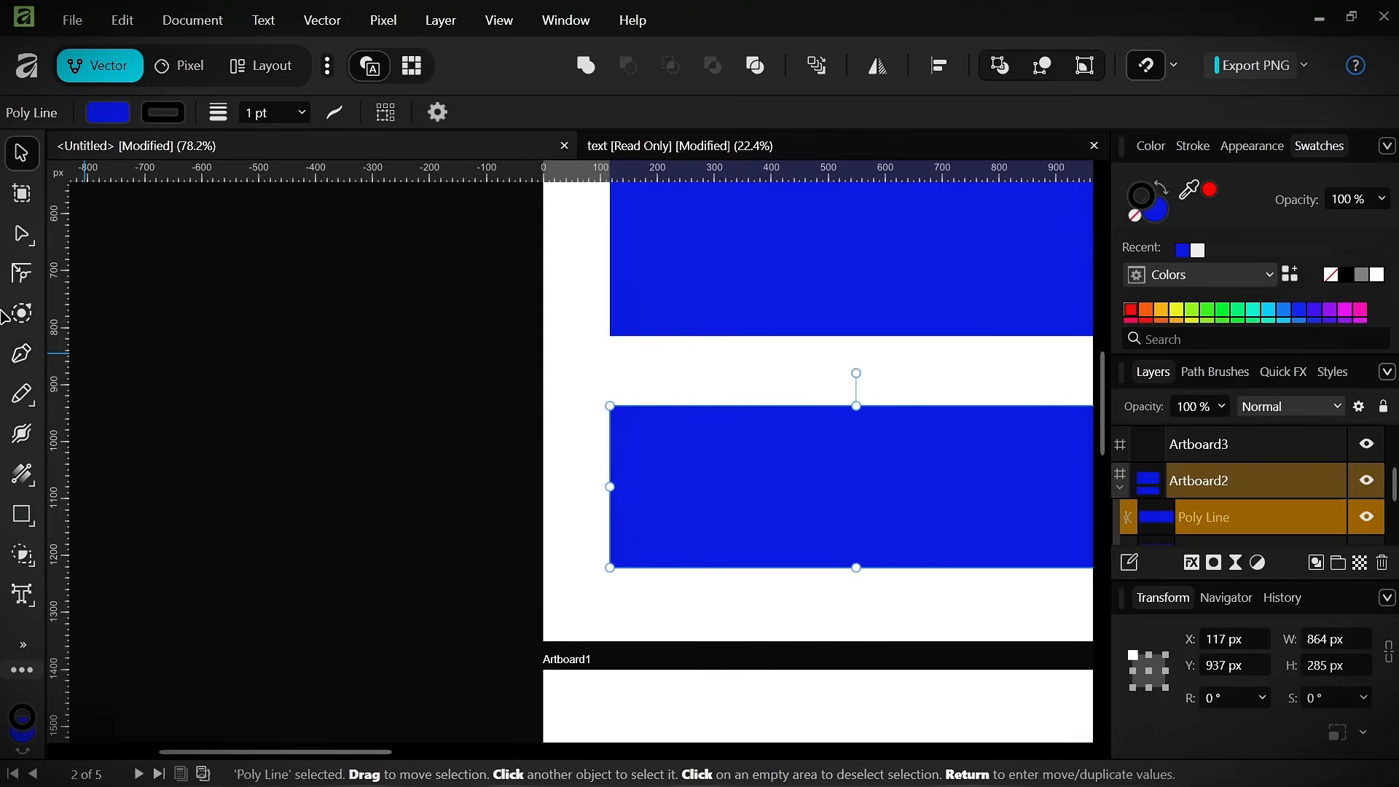
left_click_drag(619, 428, 308, 426)
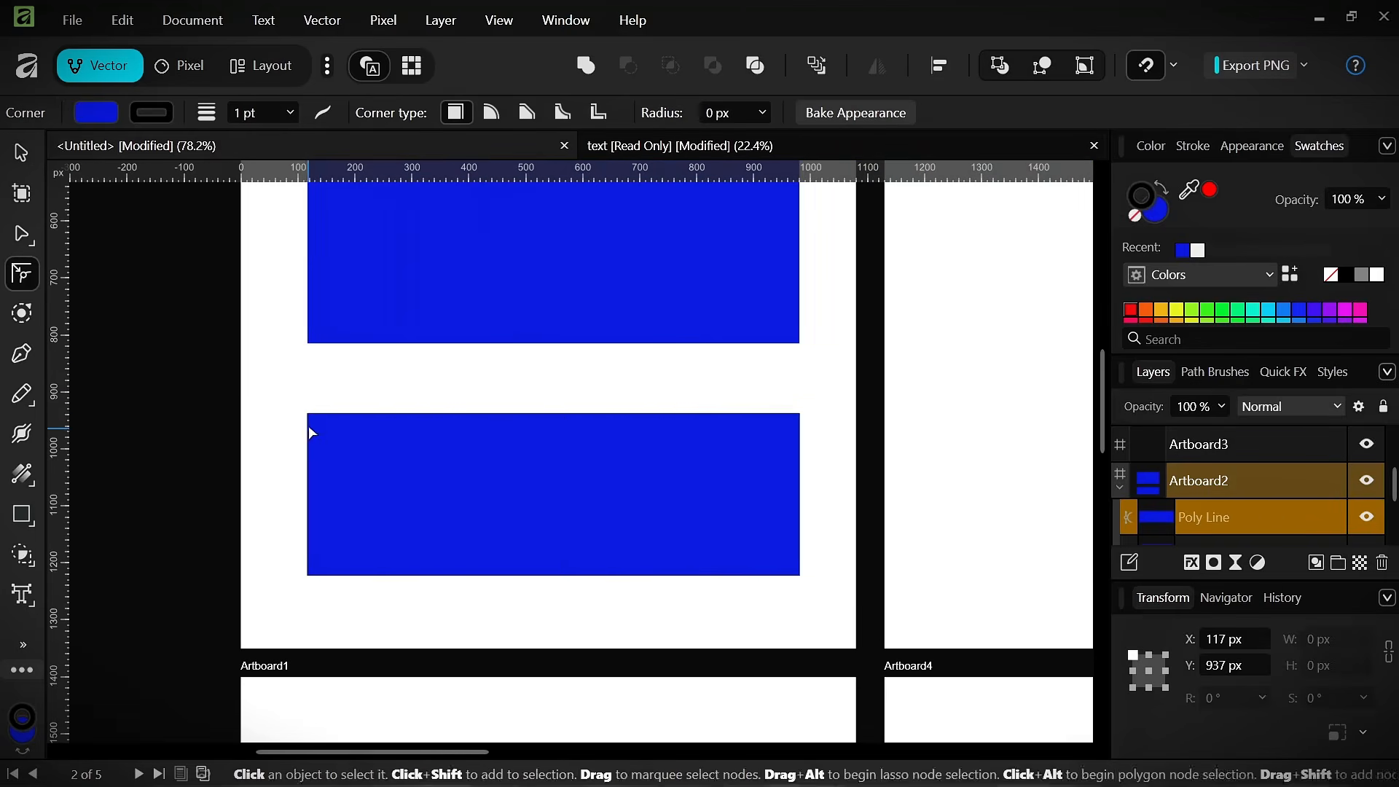
left_click_drag(415, 526, 481, 614)
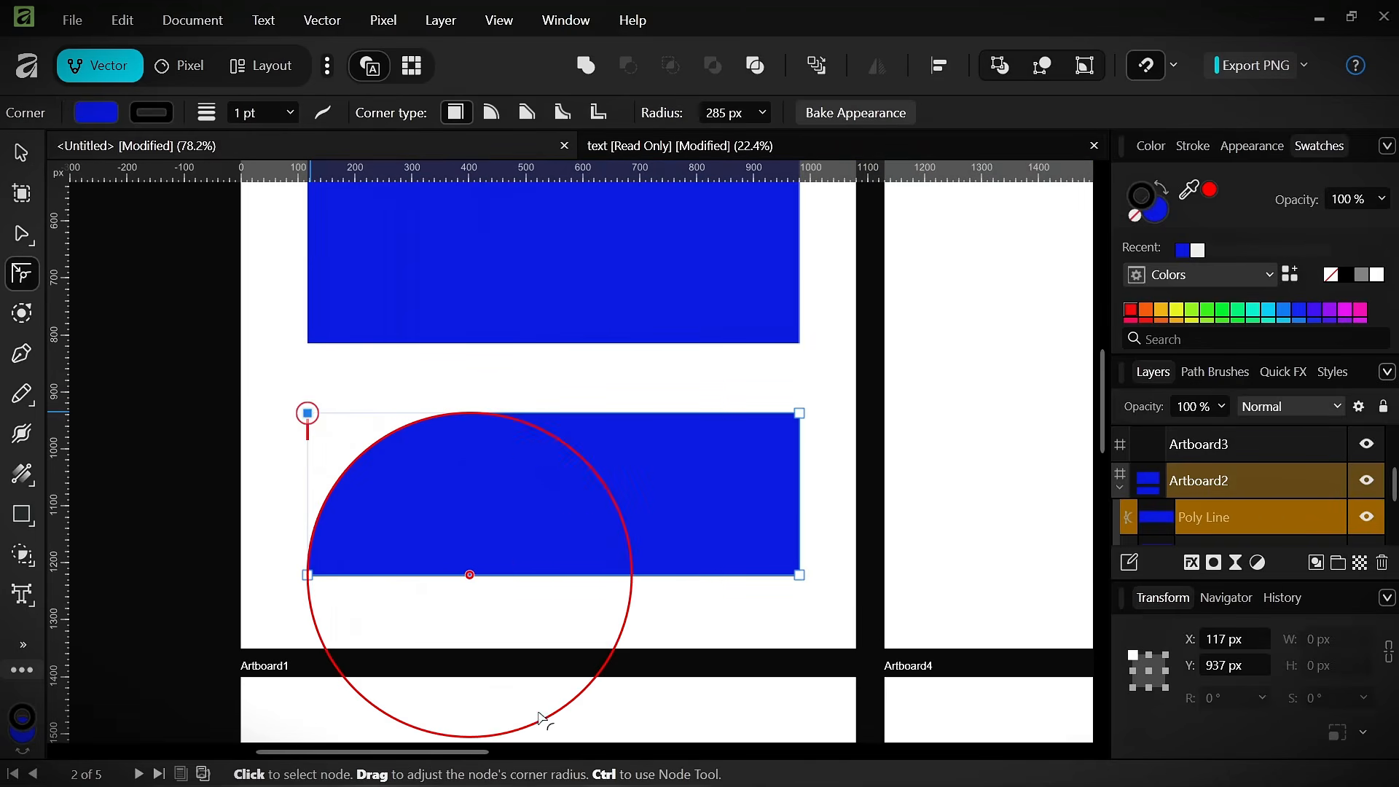
left_click_drag(540, 719, 540, 719)
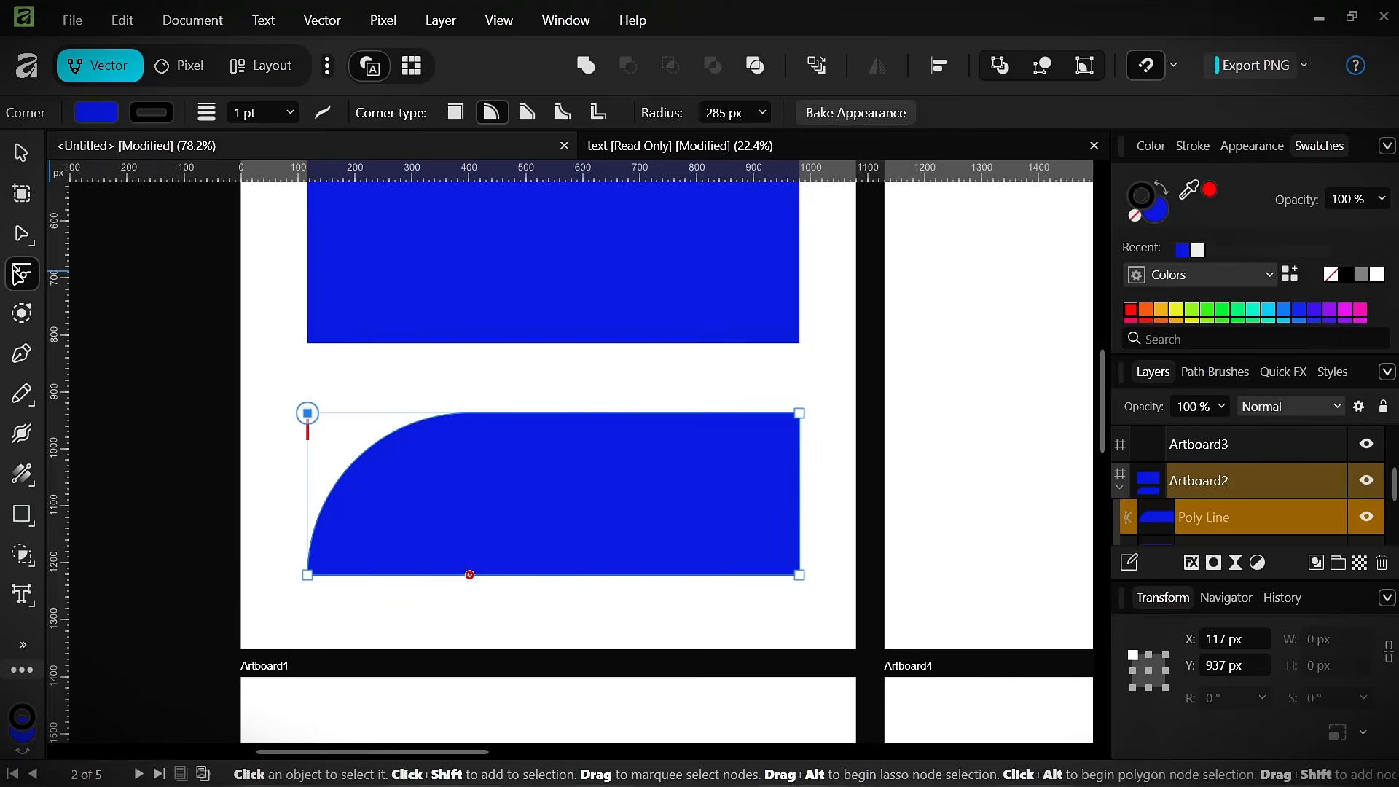
- Examine the lower shape's outline along its upper edge at high magnification
left_click(155, 253)
scroll(348, 470, "down", 5)
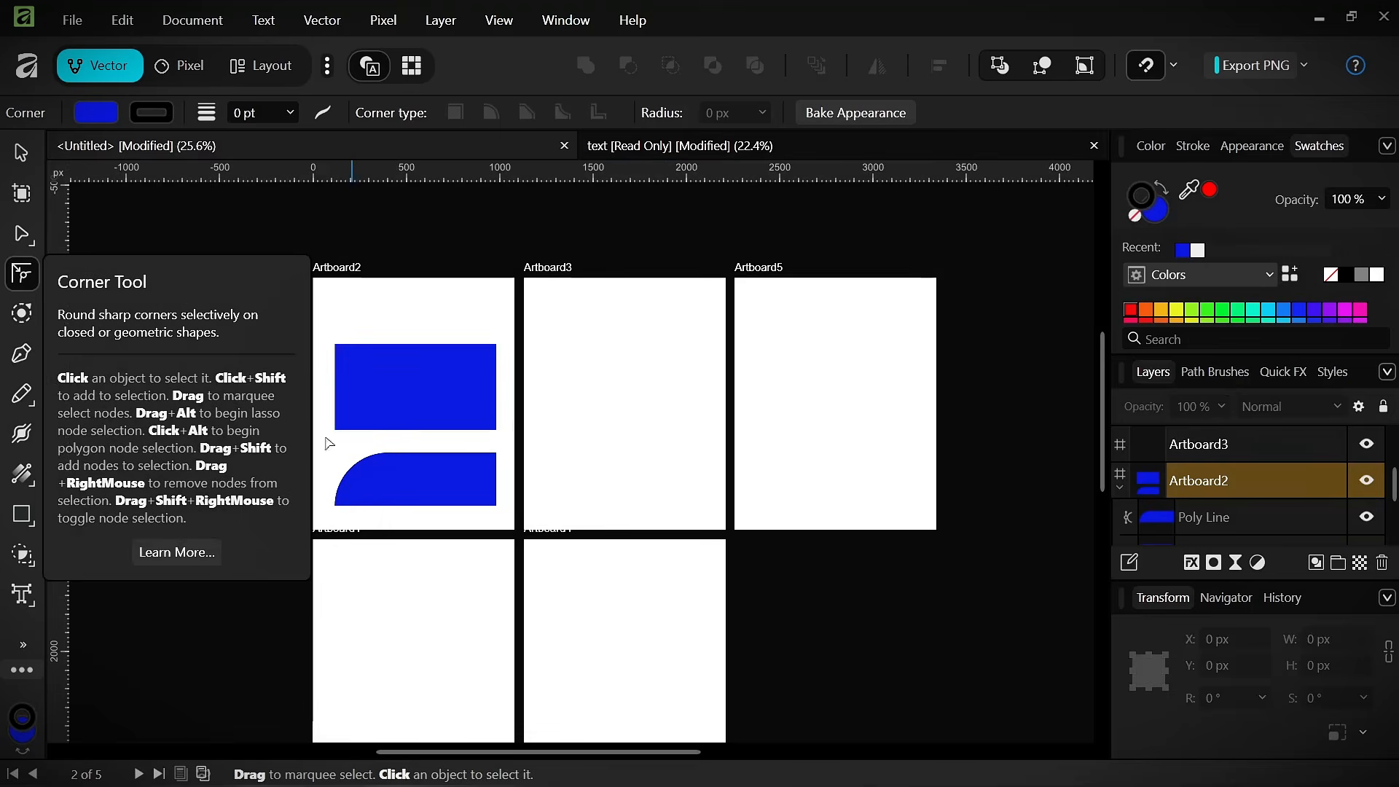
scroll(417, 497, "up", 2)
left_click(420, 506)
scroll(437, 437, "up", 6)
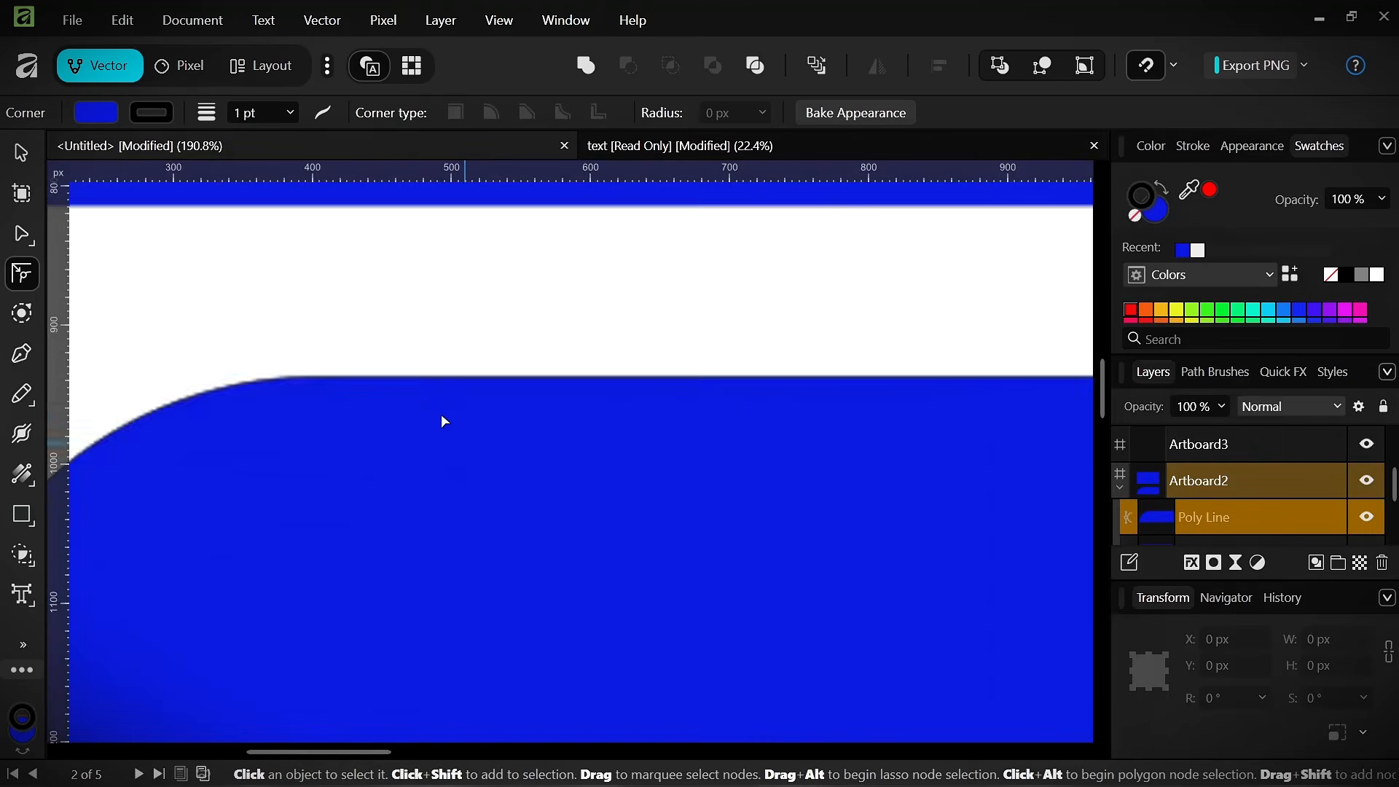
left_click(448, 314)
scroll(343, 394, "up", 13)
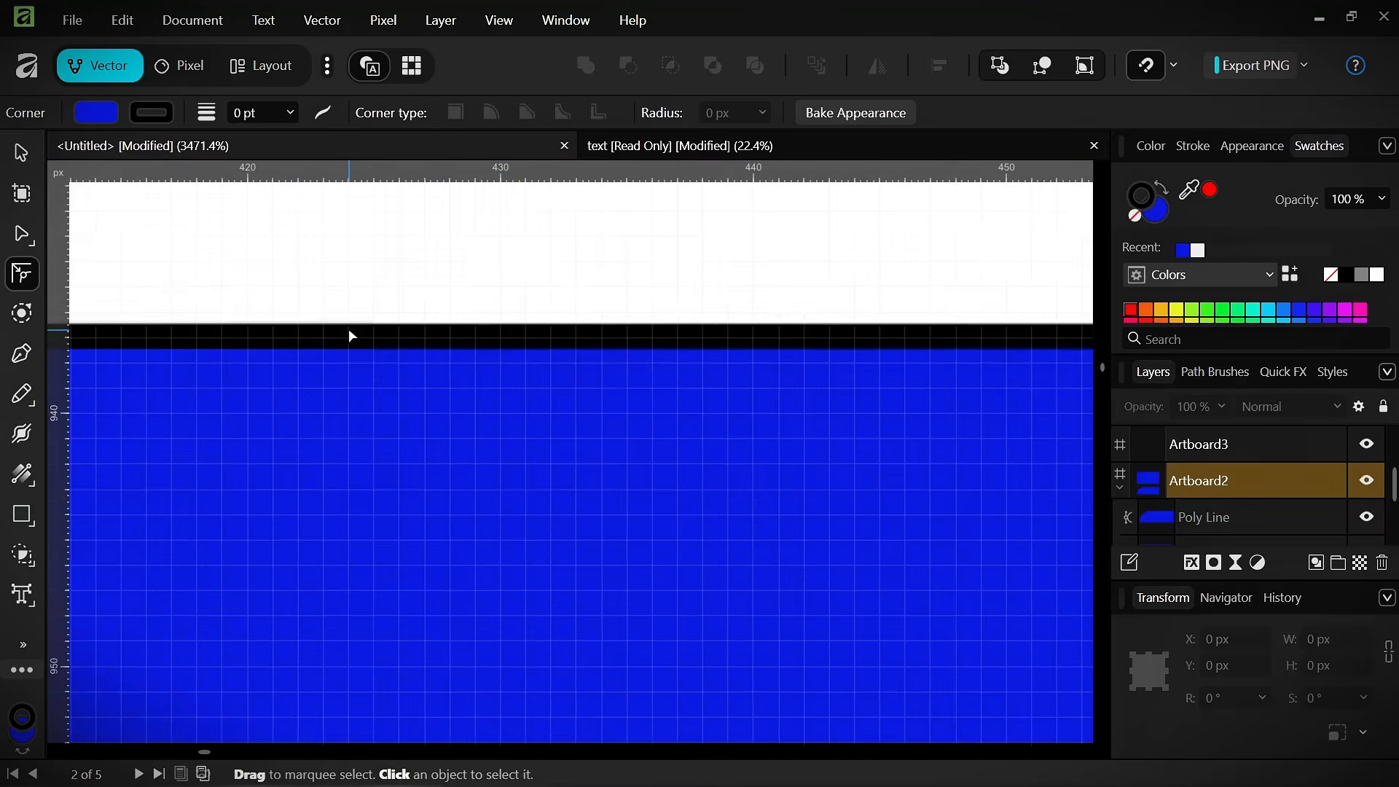
scroll(348, 329, "up", 3)
left_click(357, 478)
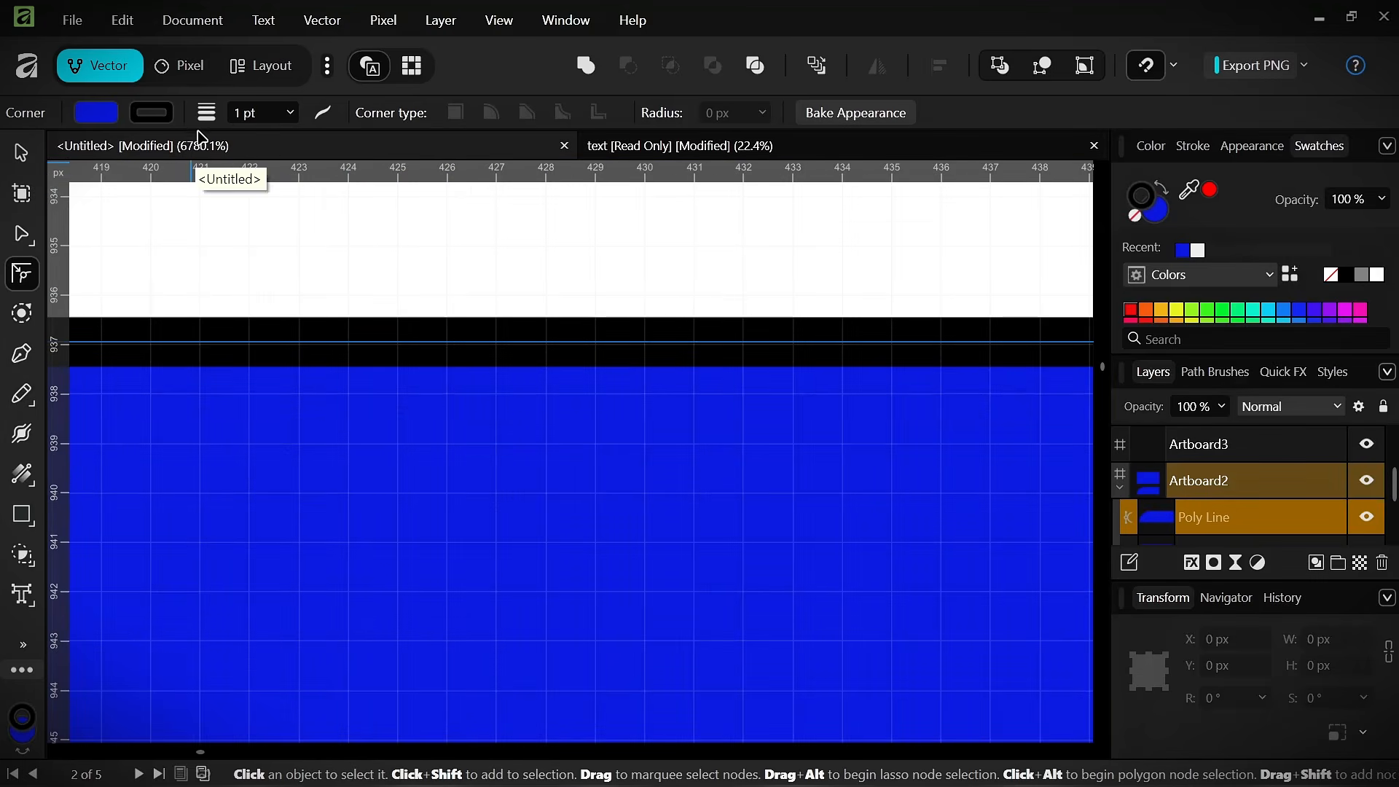
- Try thickening the lower shape's stroke to 7 pt, and set it back to 1 pt
mouse_move(217, 120)
left_mouse_down()
mouse_move(162, 131)
mouse_move(621, 172)
mouse_move(576, 169)
left_mouse_up()
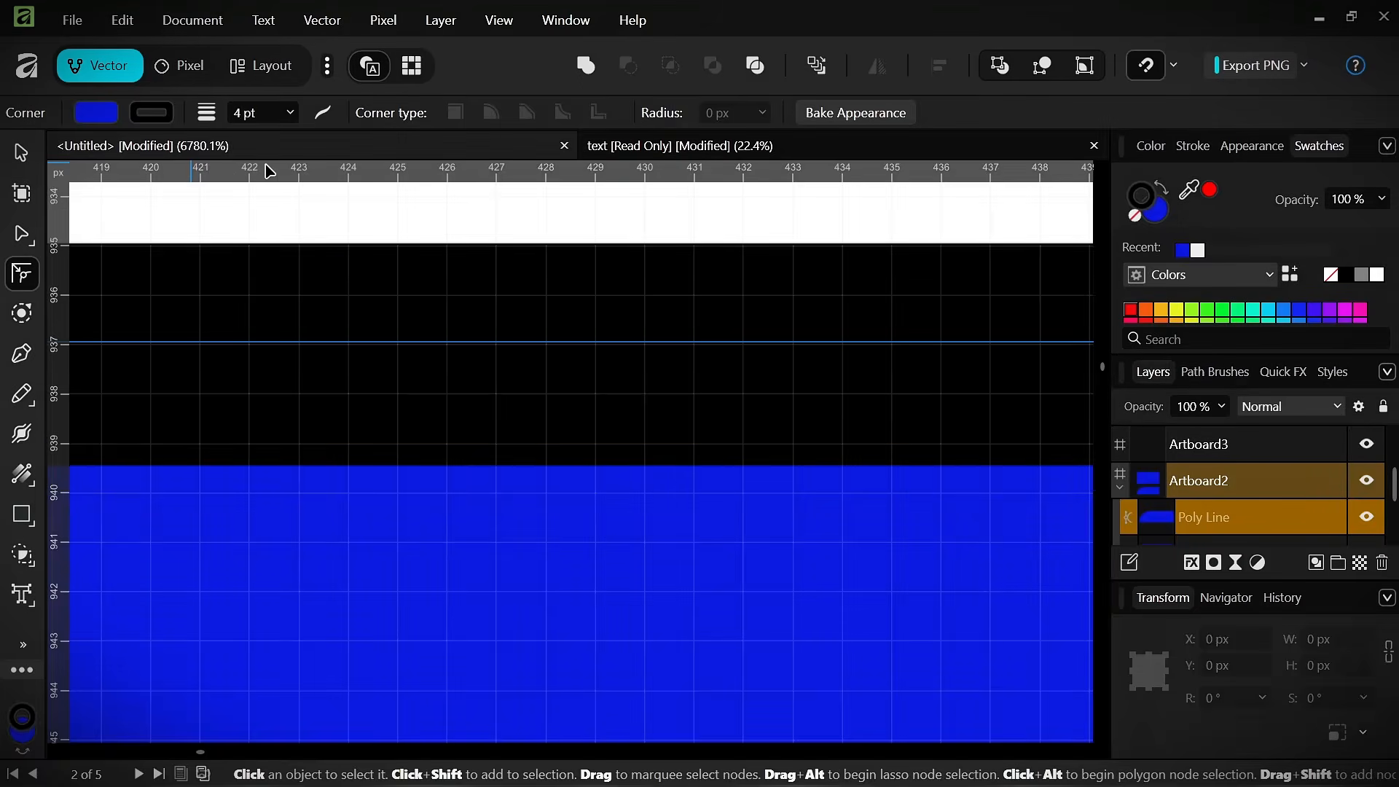
scroll(331, 400, "down", 15)
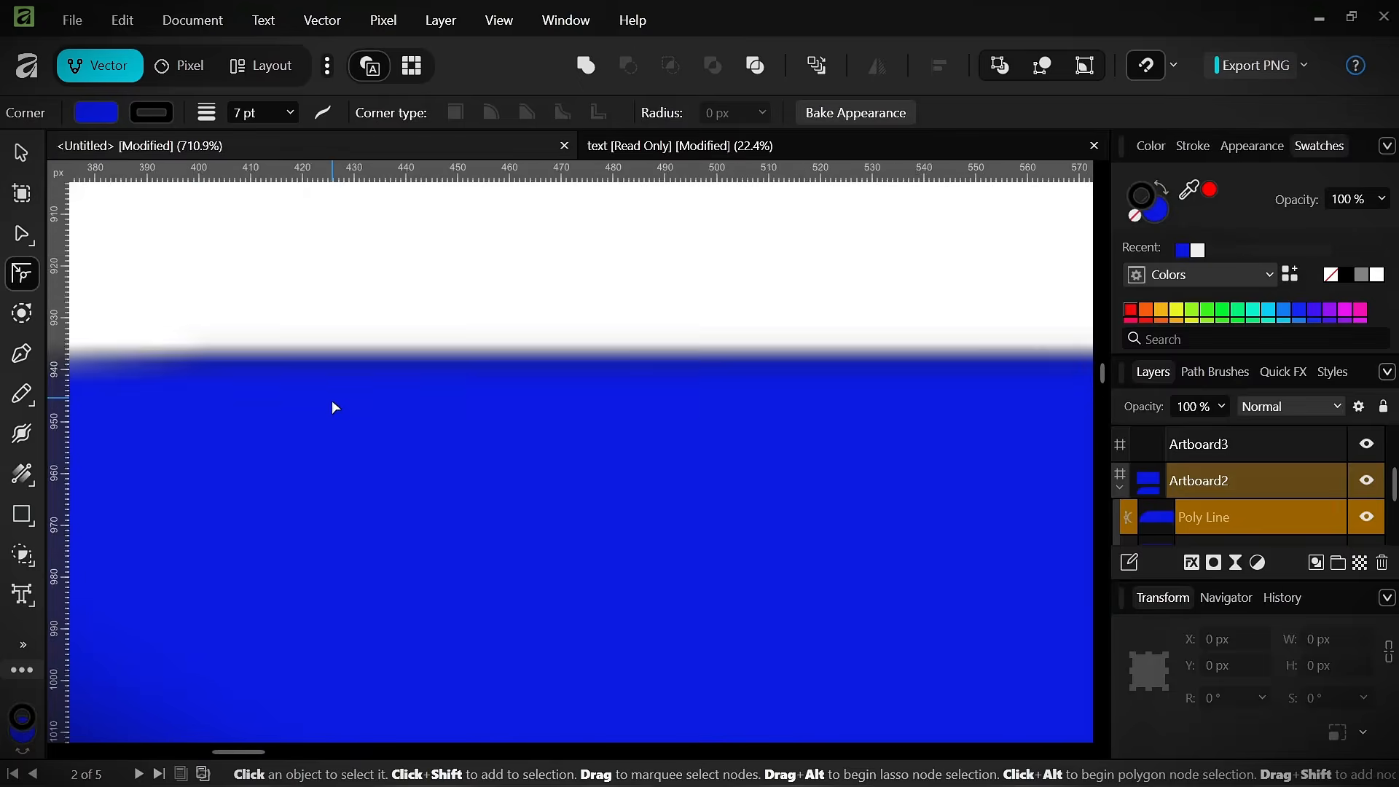
mouse_move(209, 116)
left_mouse_down()
mouse_move(35, 131)
mouse_move(82, 221)
left_mouse_up()
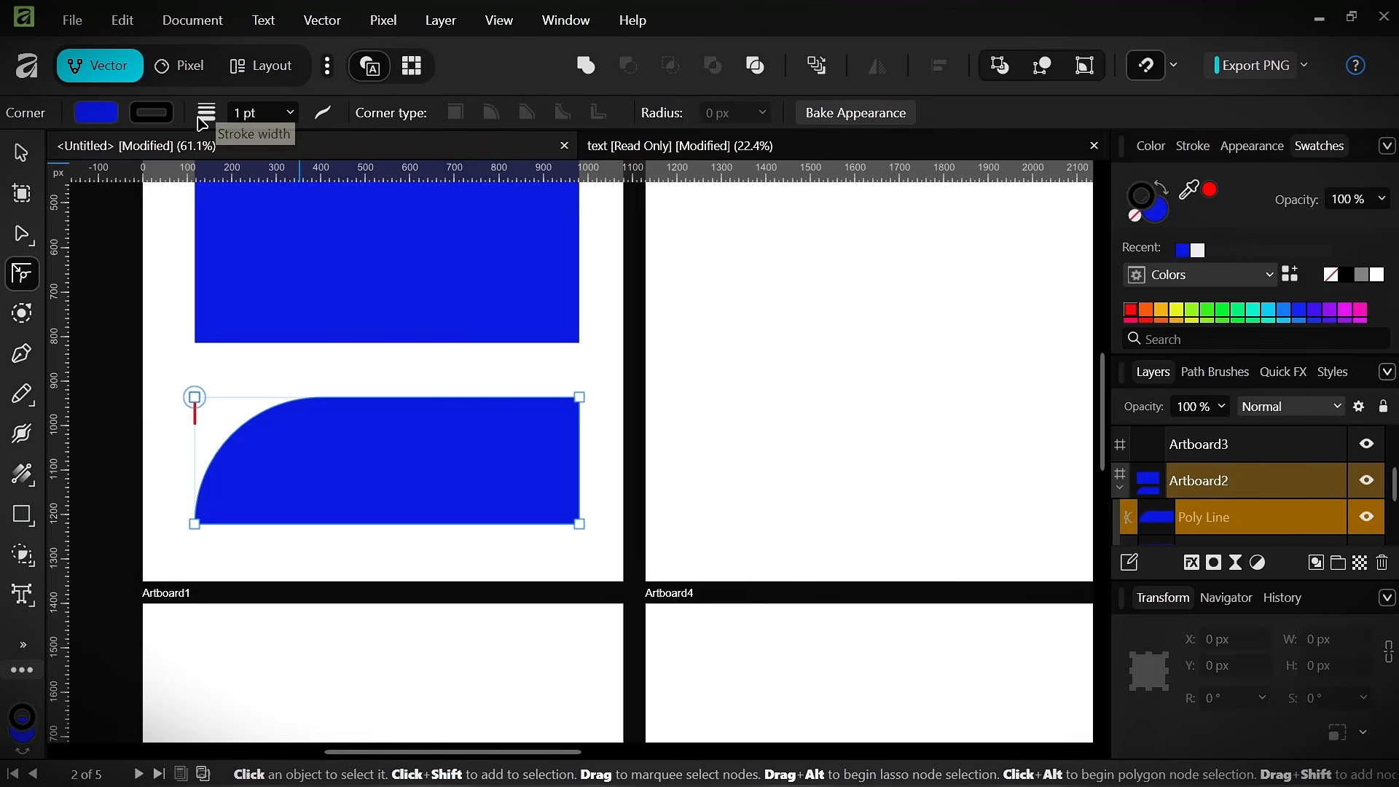
- Set the lower blue shape's stroke width to 0 pt and deselect the shape
left_click_drag(207, 120, 130, 130)
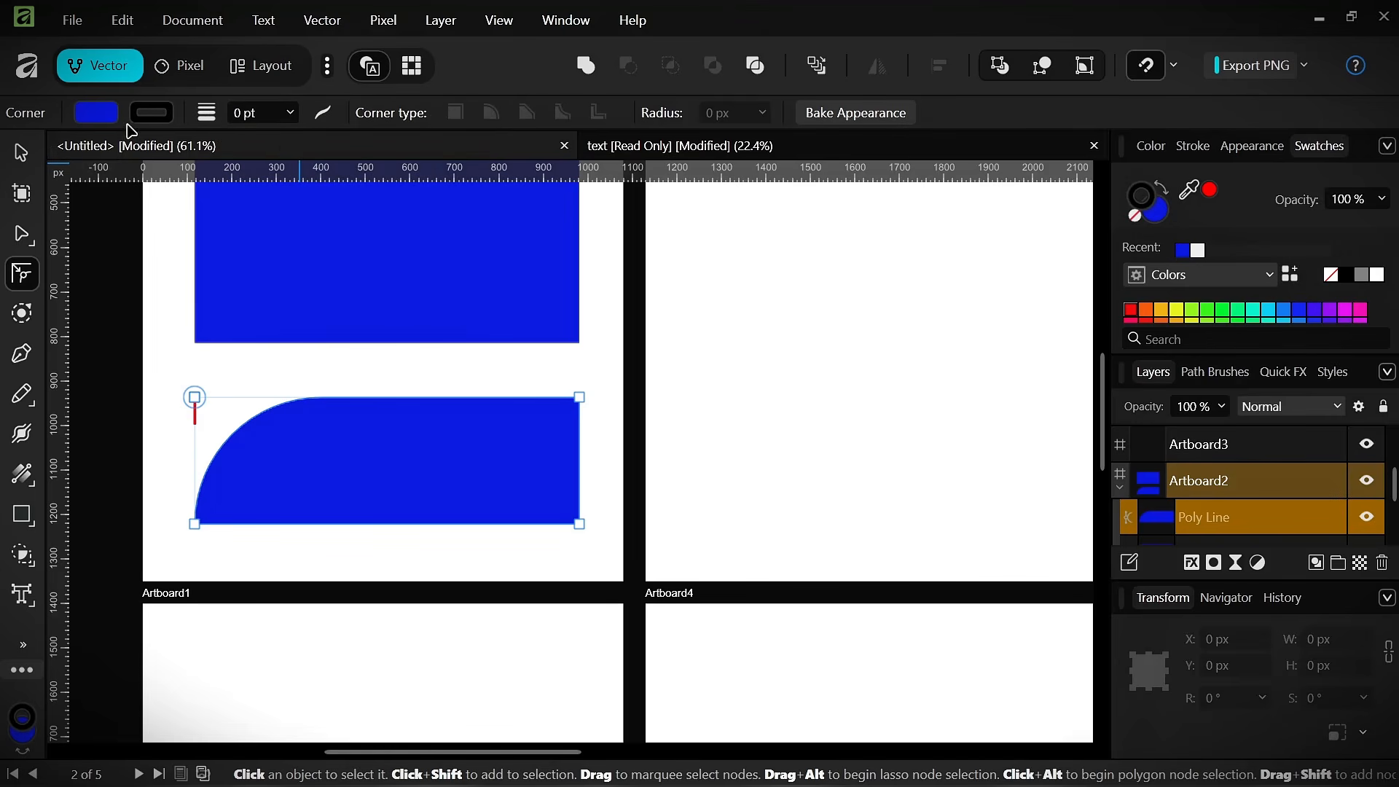
left_click(124, 378)
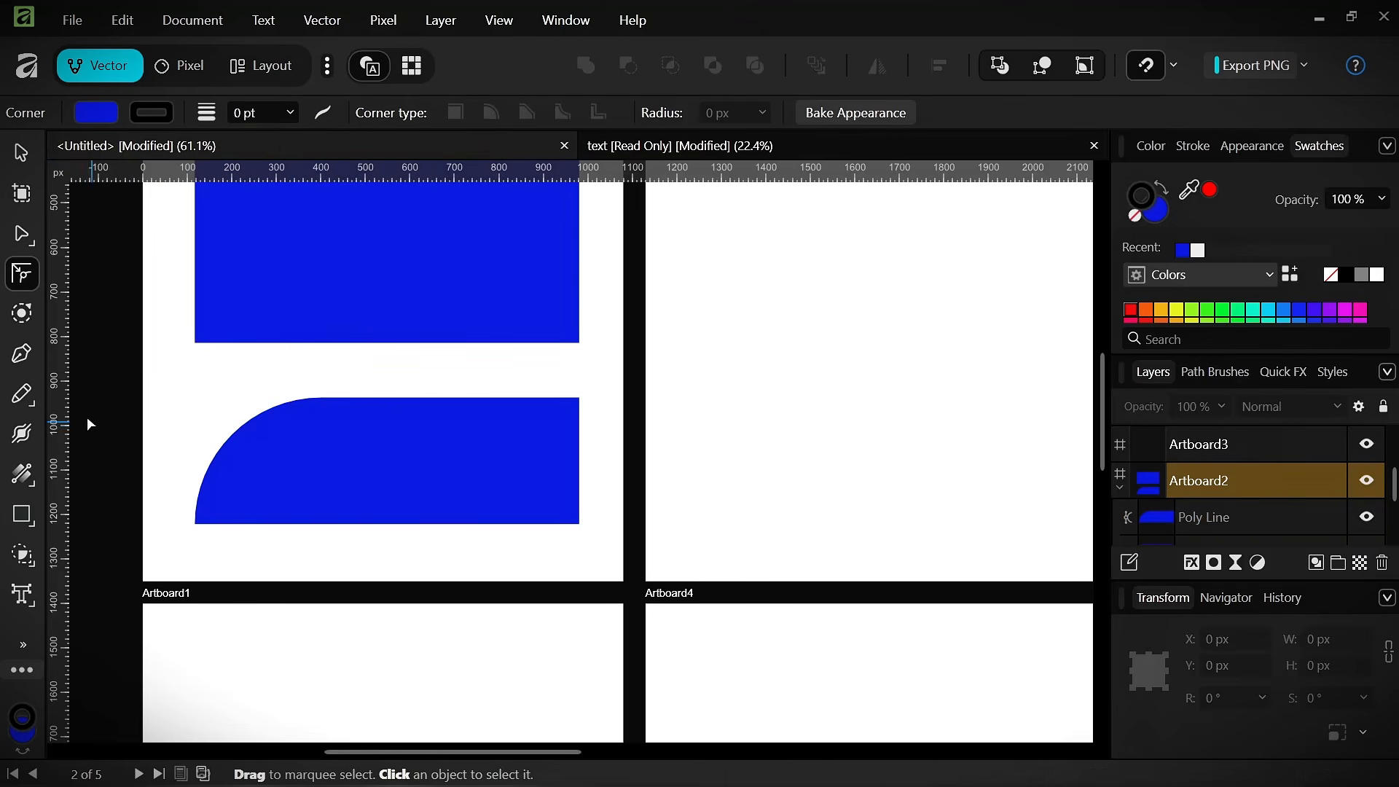
- Draw a closed looping freehand outline about 853 × 776 px on the third artboard with the Pencil tool
left_click(22, 395)
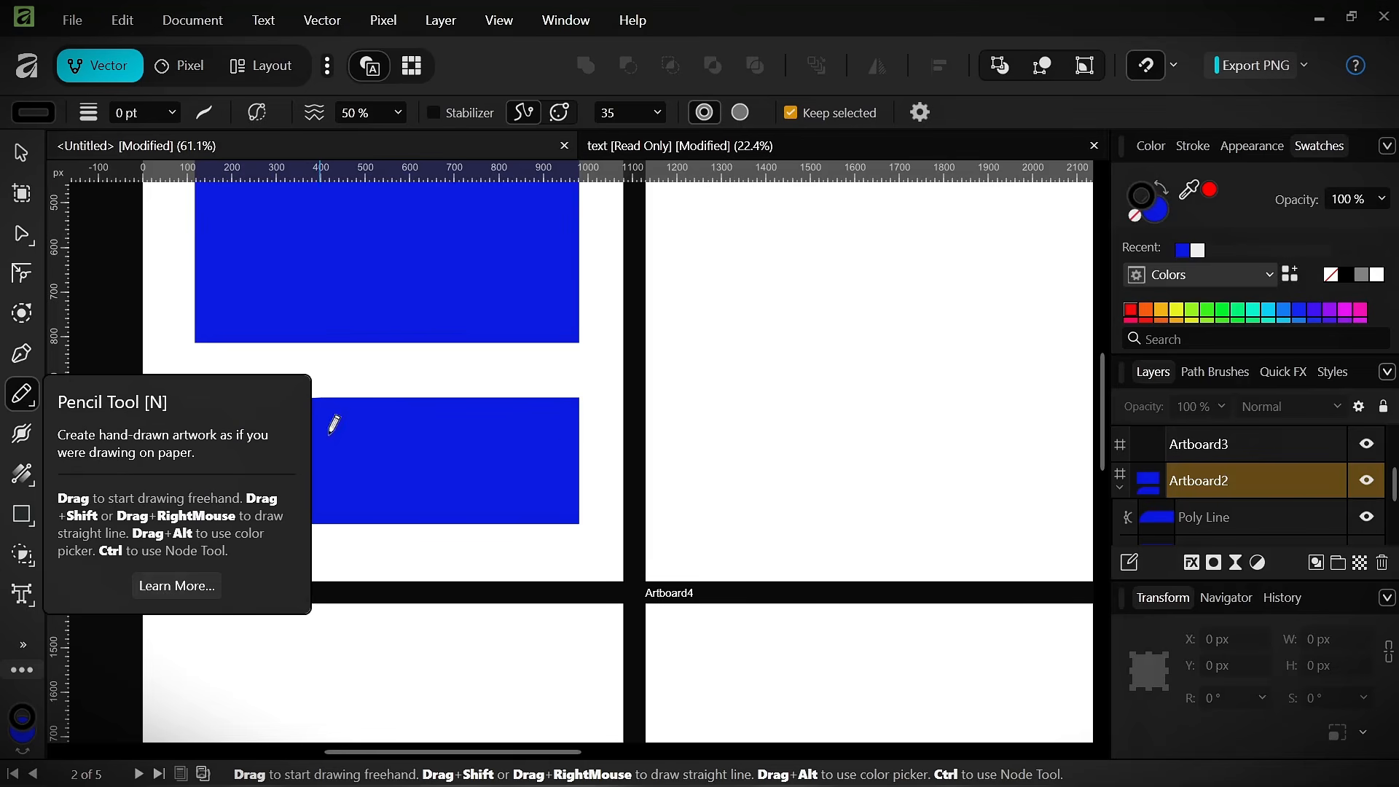
left_click_drag(504, 492, 348, 655)
left_click_drag(537, 367, 602, 372)
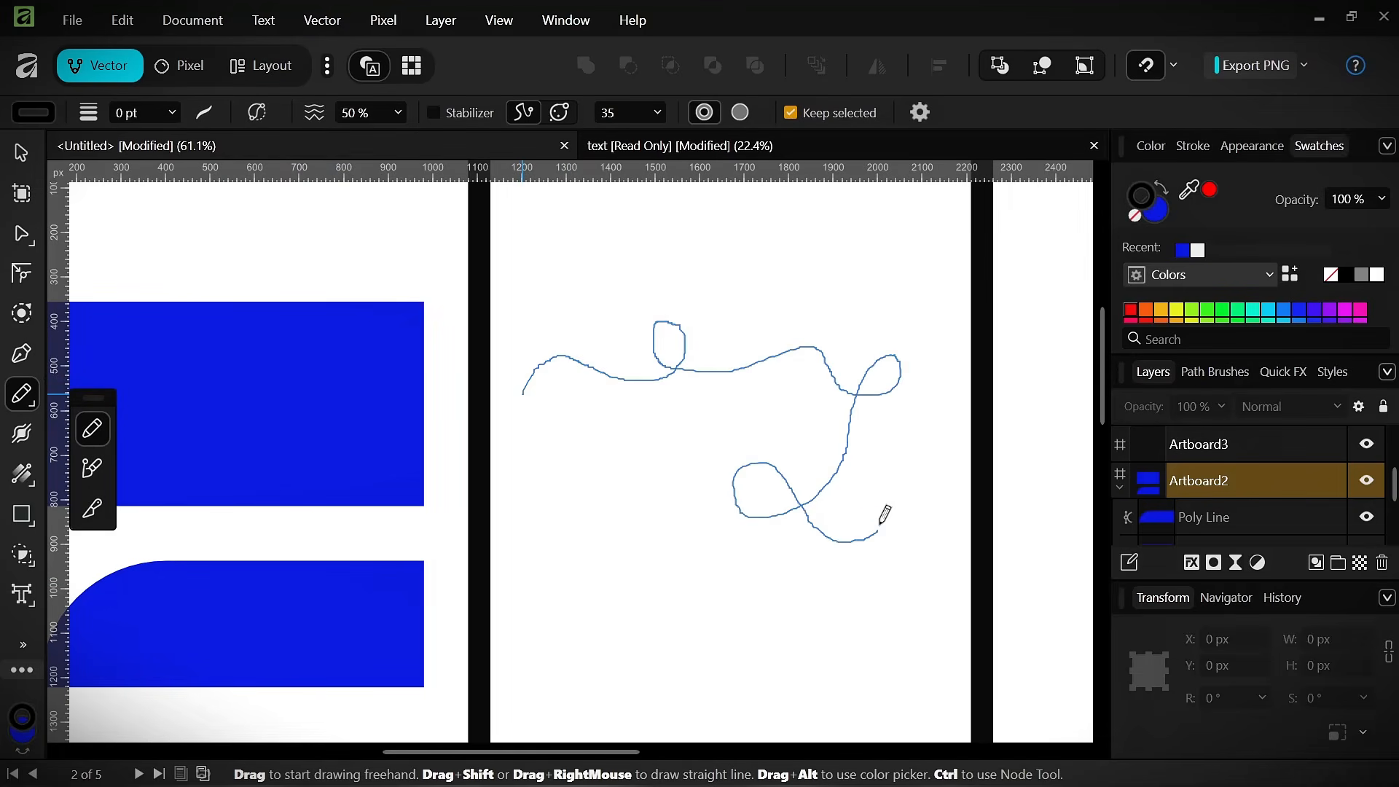
mouse_move(659, 430)
left_mouse_down()
mouse_move(562, 434)
mouse_move(522, 387)
left_mouse_up()
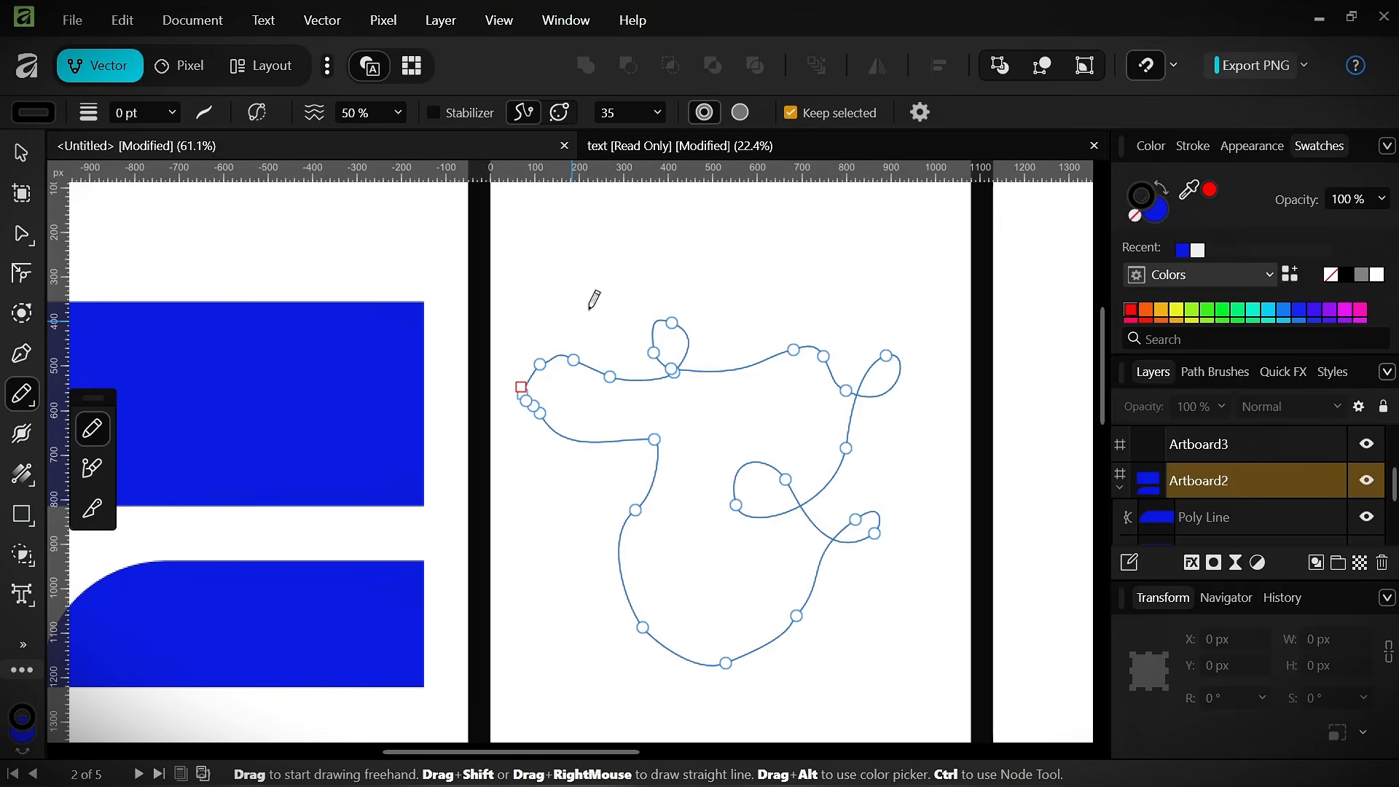
- Deselect the freehand outline and examine its thin line at high magnification
left_click(21, 154)
left_click(792, 251)
scroll(824, 356, "up", 9)
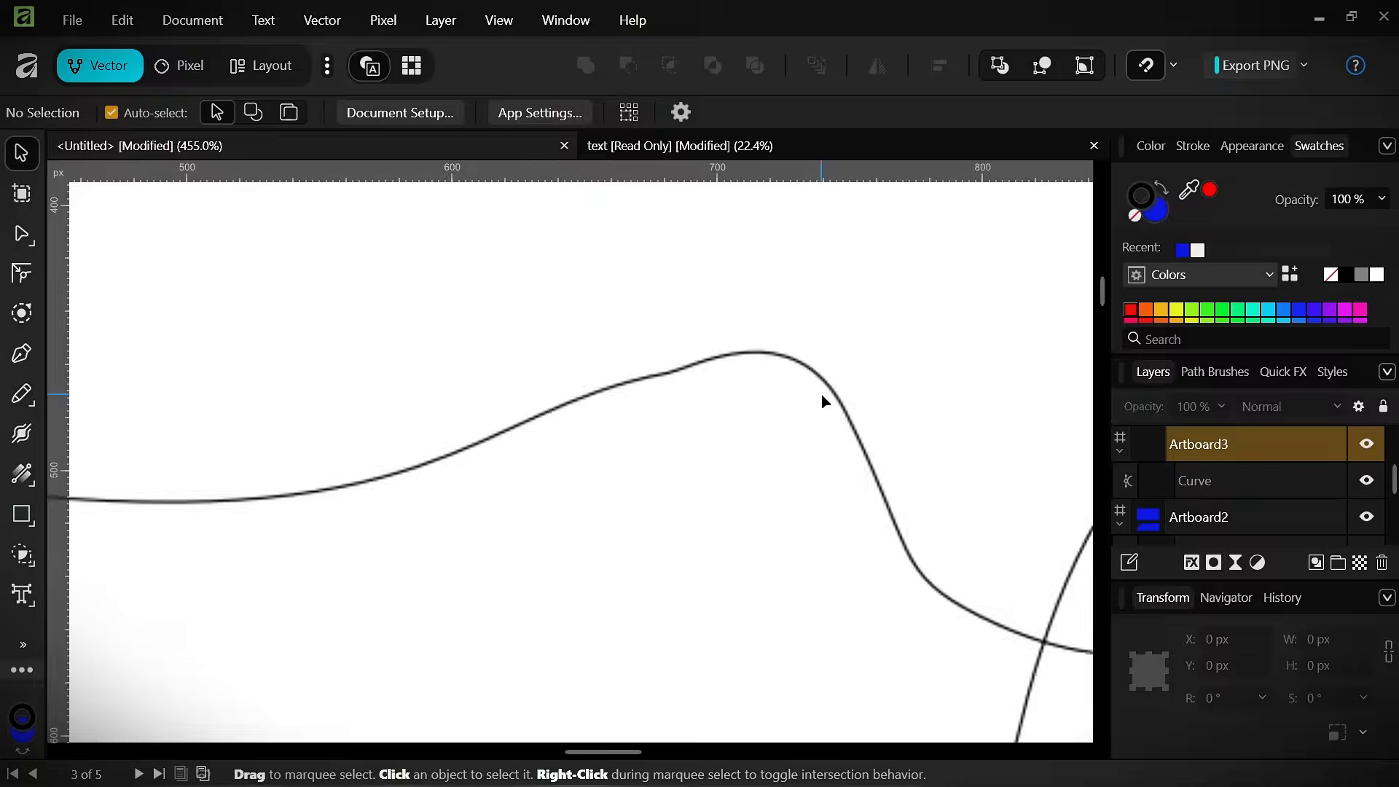
scroll(823, 400, "up", 2)
scroll(823, 376, "up", 7)
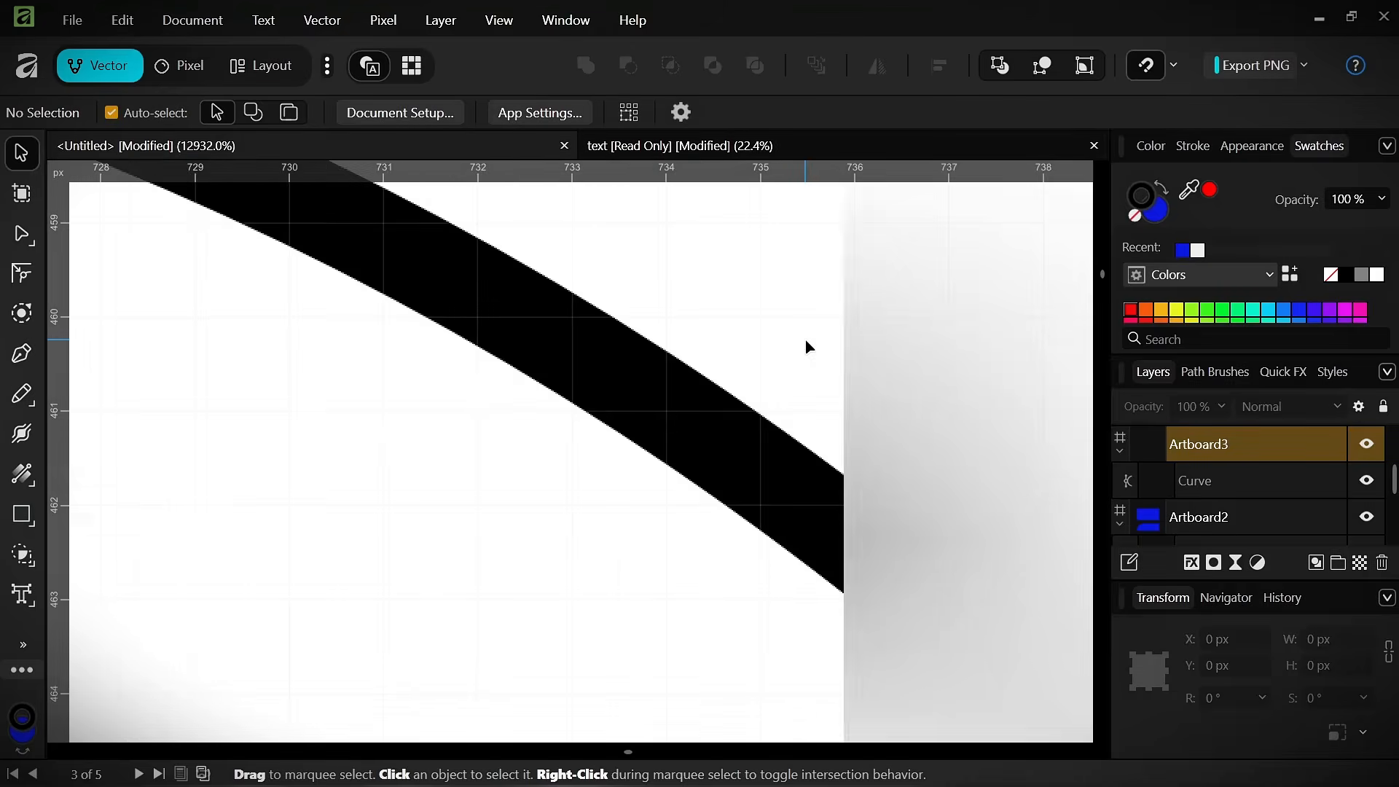
scroll(806, 346, "down", 12)
scroll(737, 379, "down", 10)
scroll(734, 384, "up", 10)
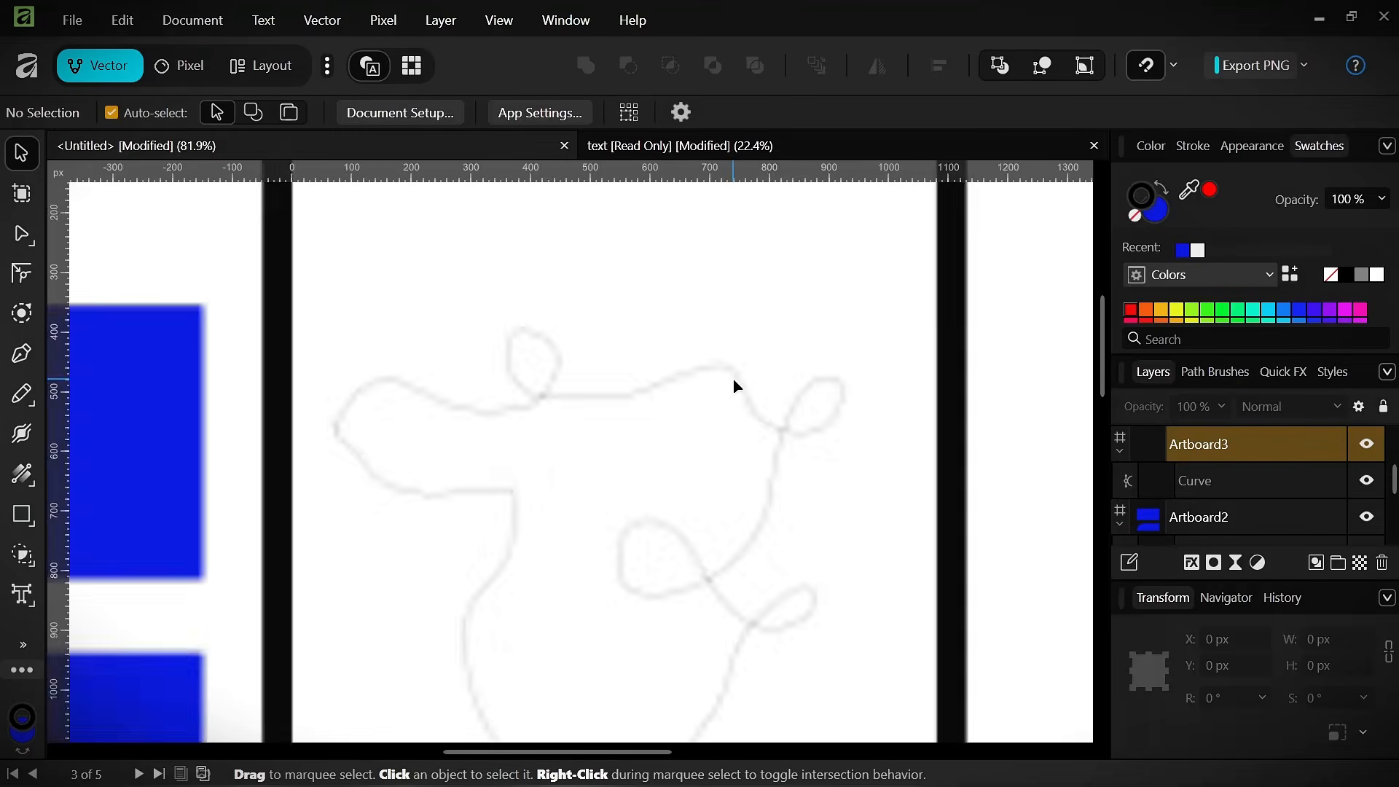
- Move the freehand outline horizontally to X 22 px and set its stroke width to 16 pt
left_click_drag(982, 255, 247, 628)
scroll(325, 566, "down", 6)
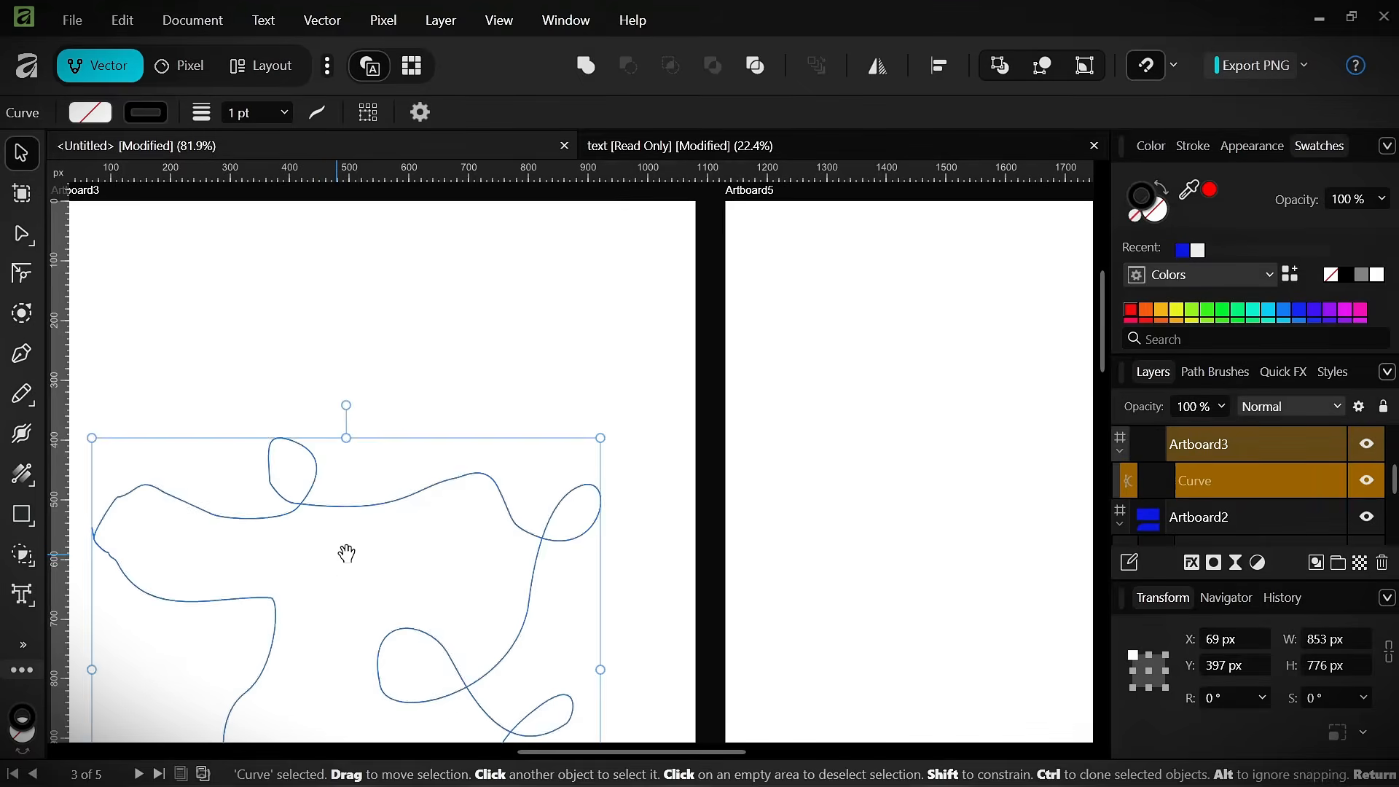
scroll(374, 413, "up", 3)
left_click_drag(374, 375, 341, 375)
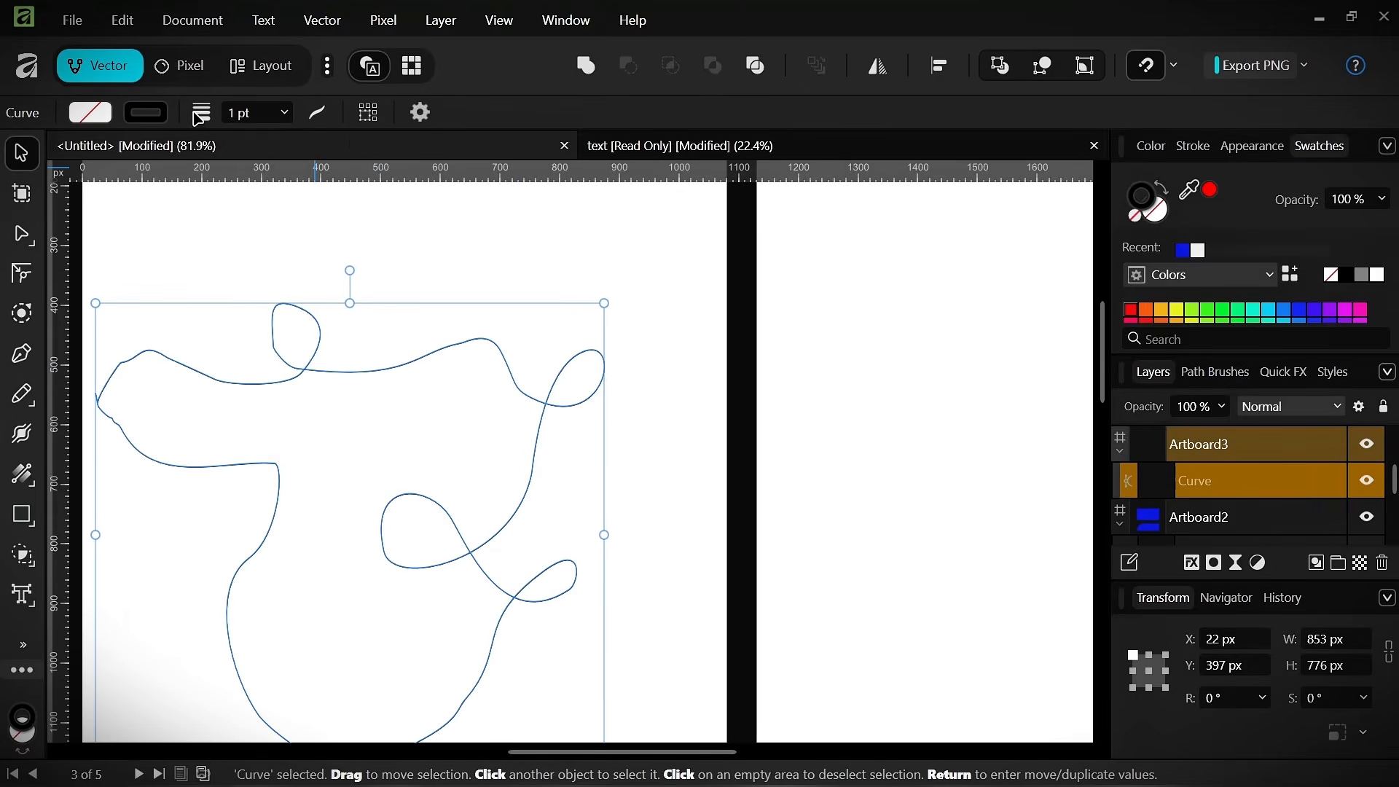
mouse_move(222, 117)
left_mouse_down()
mouse_move(531, 163)
mouse_move(1065, 188)
mouse_move(1132, 242)
left_mouse_up()
scroll(824, 500, "down", 2)
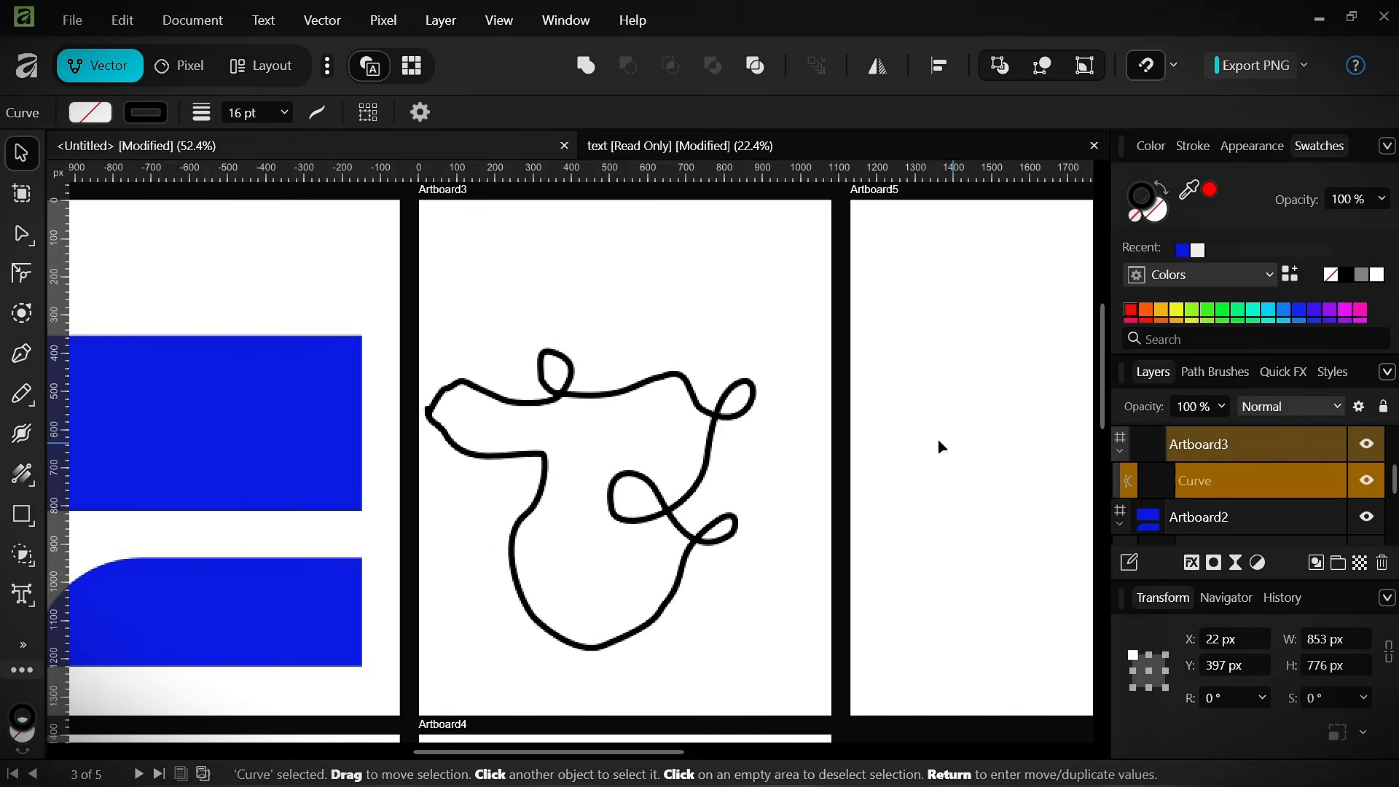
- Thicken the freehand outline to 36.6 pt in its stroke settings
scroll(875, 437, "up", 1)
left_click(318, 114)
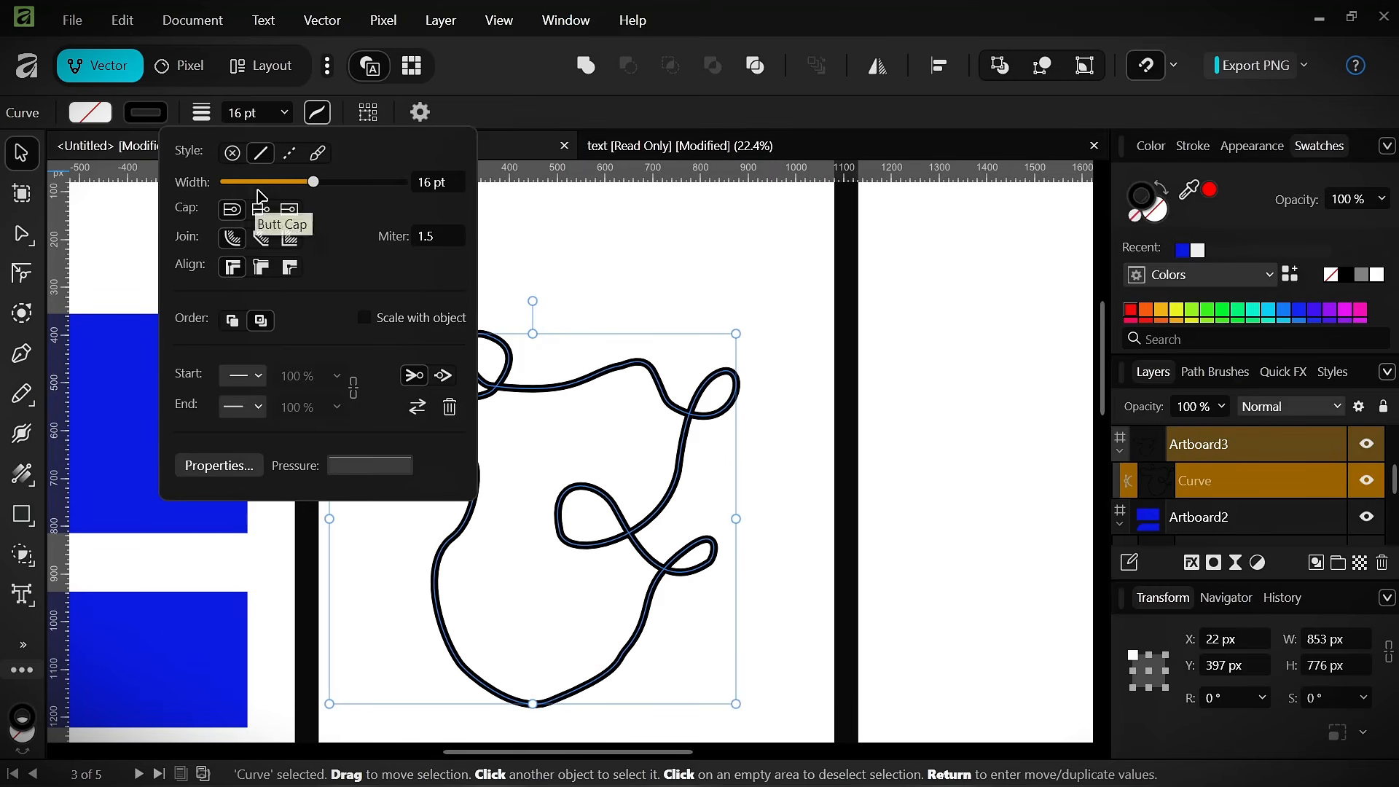
left_click(322, 115)
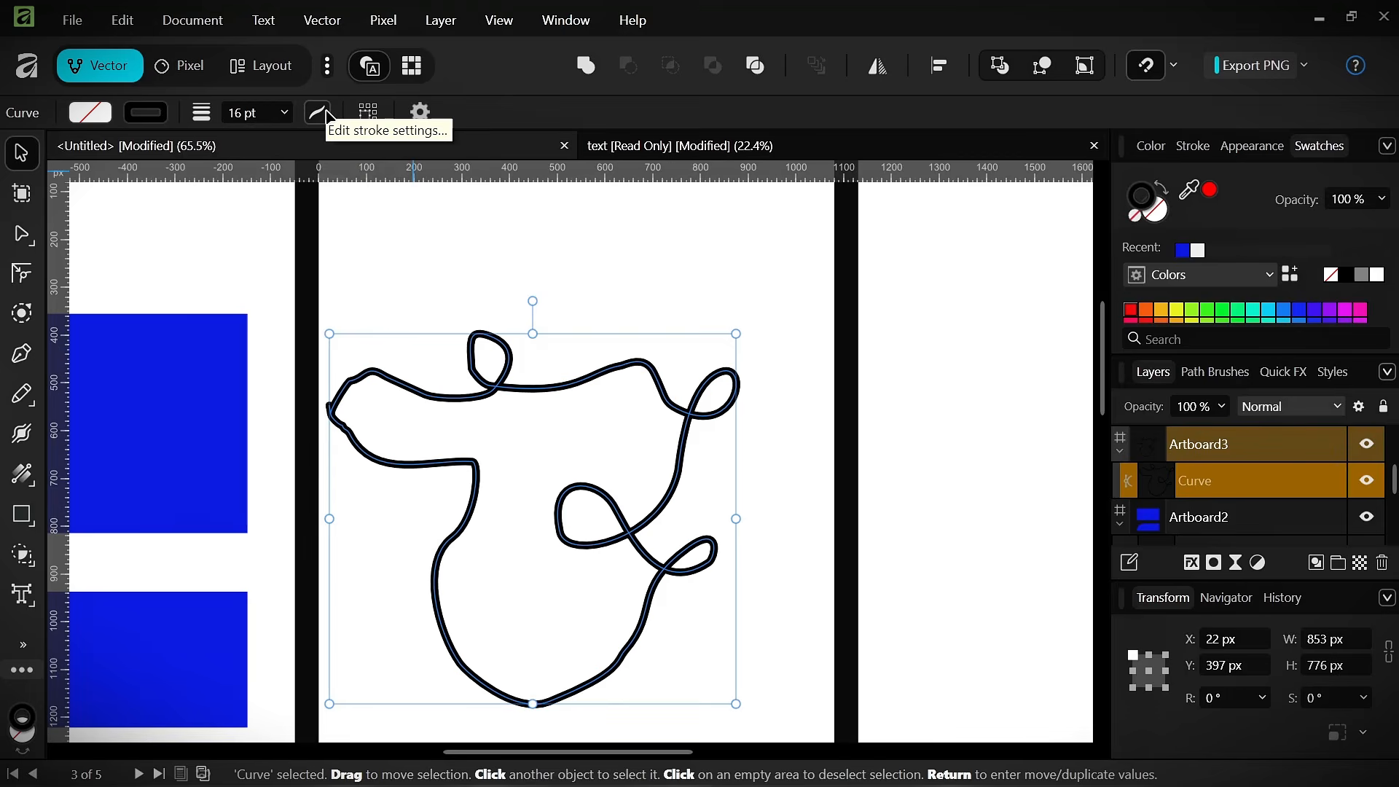
left_click(328, 115)
mouse_move(320, 184)
left_mouse_down()
mouse_move(400, 185)
mouse_move(307, 195)
mouse_move(360, 203)
left_mouse_up()
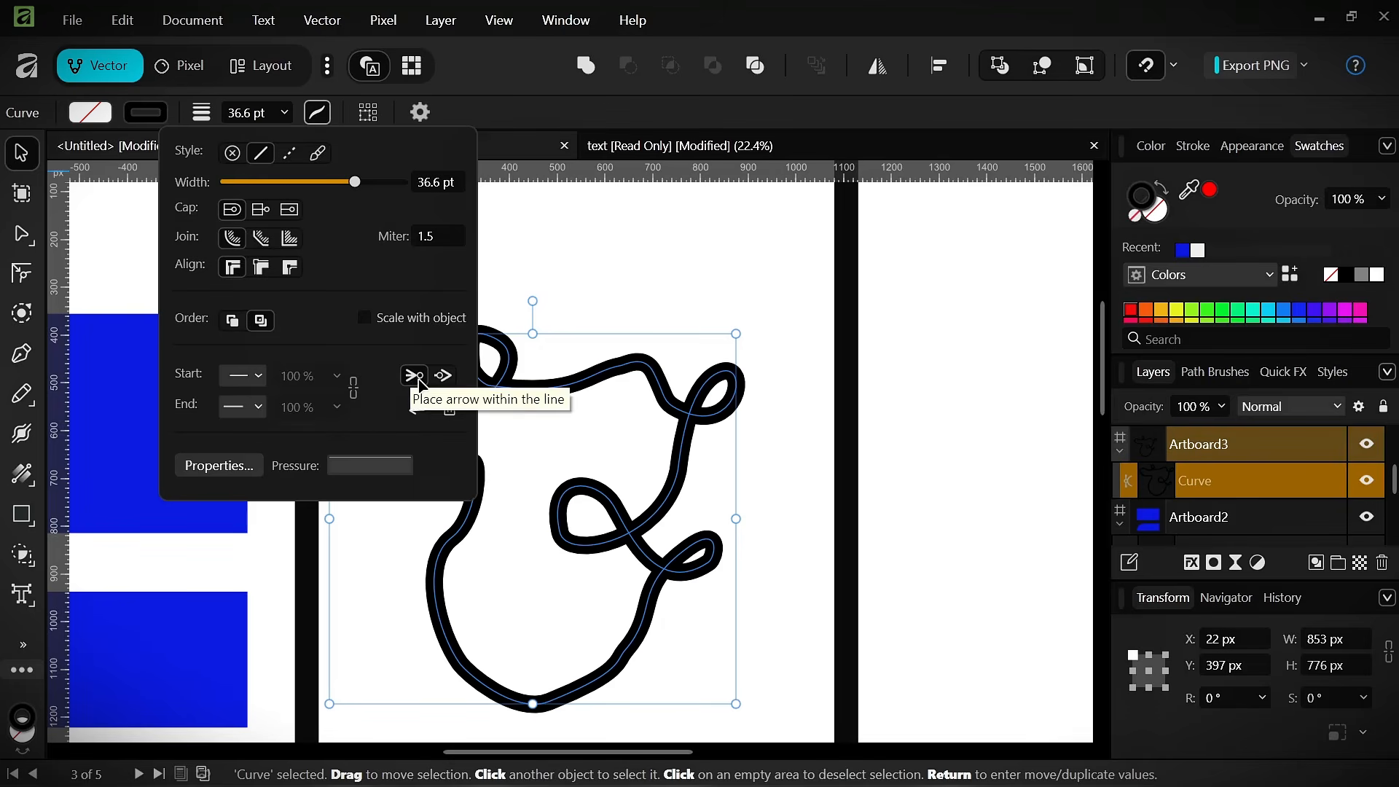
- Add a Curved arrowhead to the start of the outline and set its stroke join to Miter
left_click(258, 376)
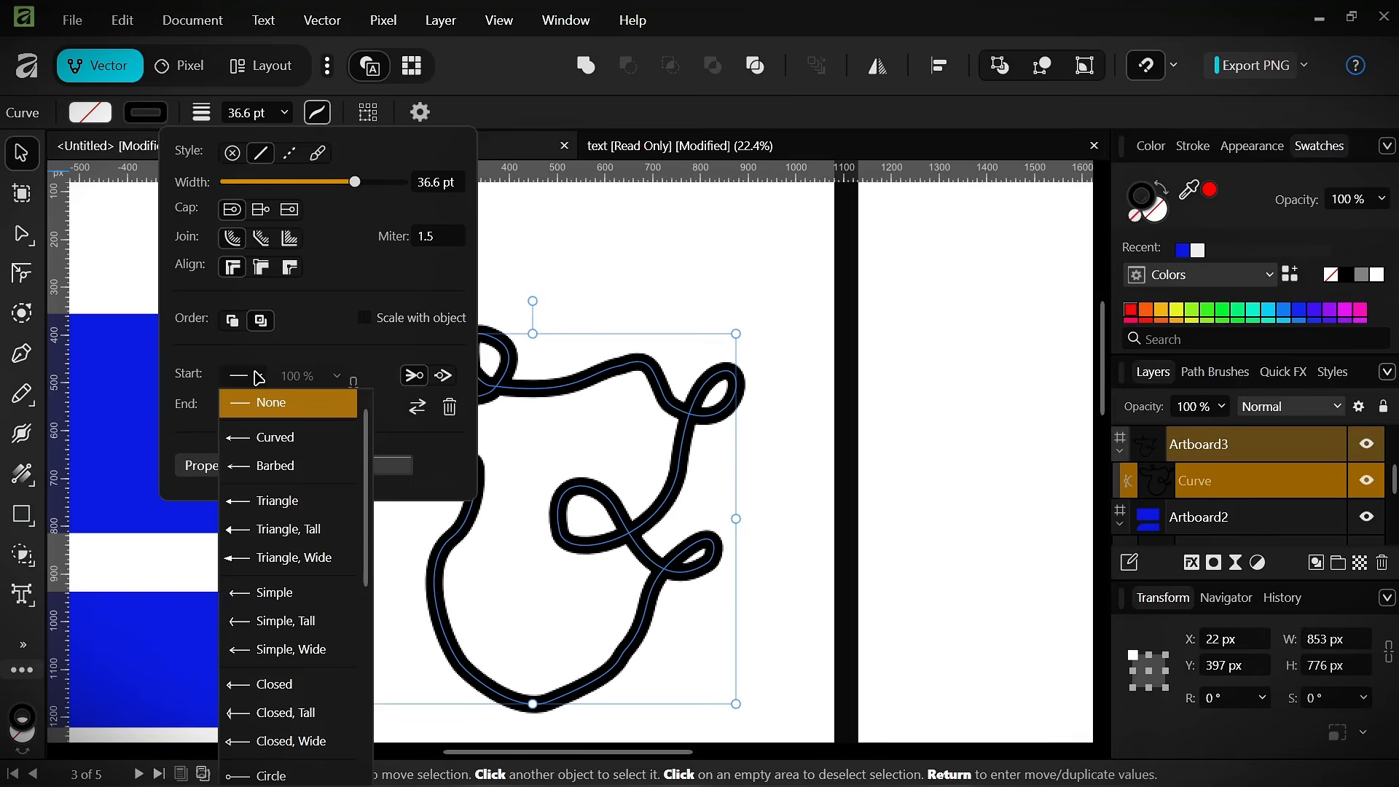
left_click(276, 437)
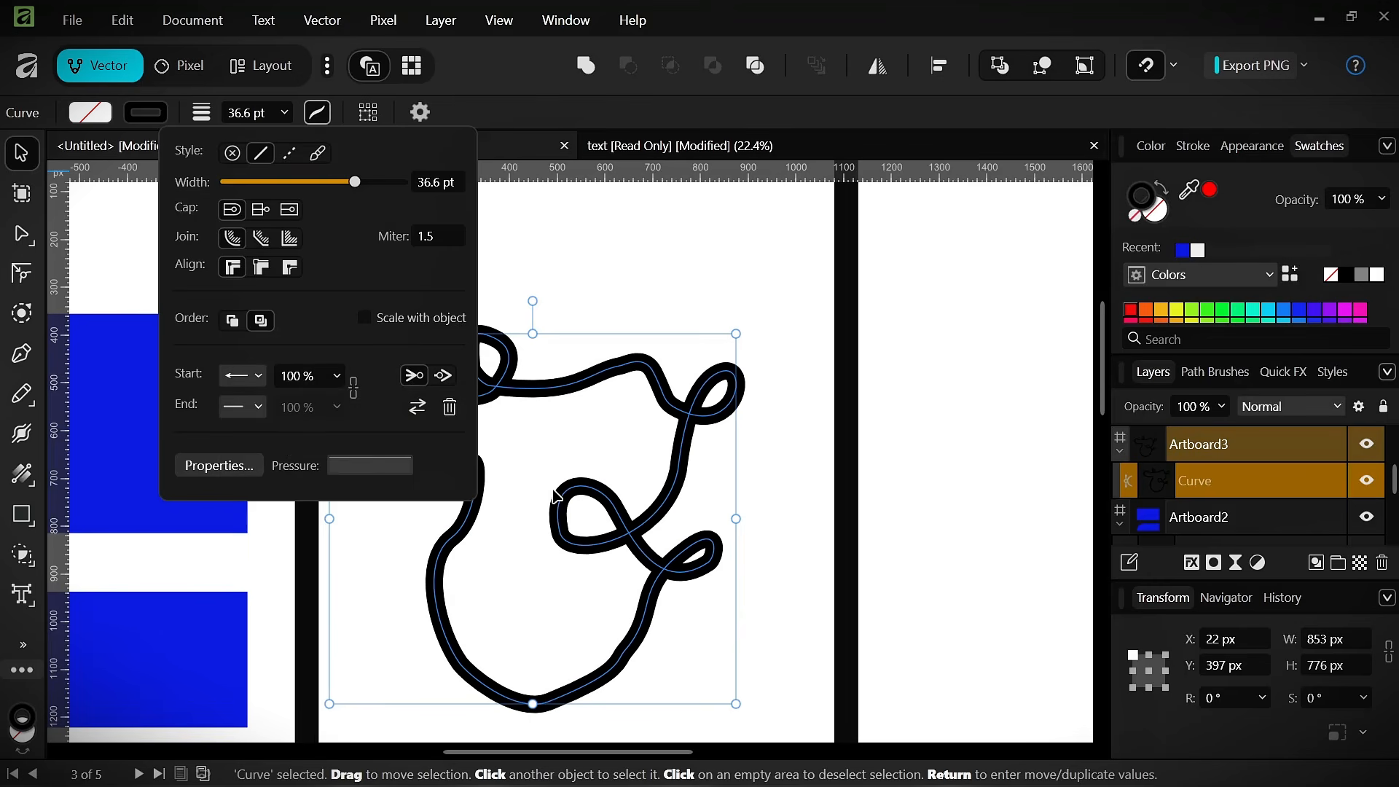
left_click(261, 239)
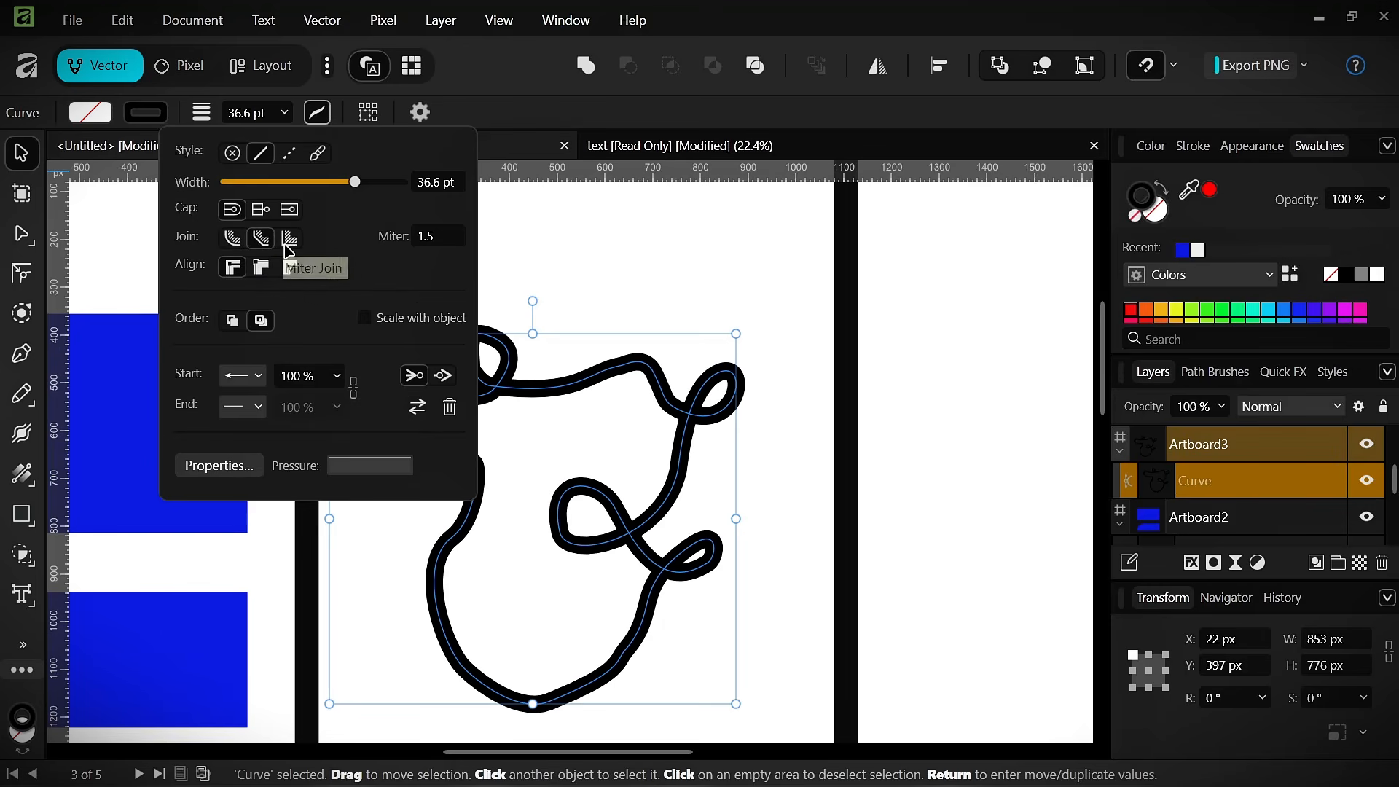
left_click(286, 244)
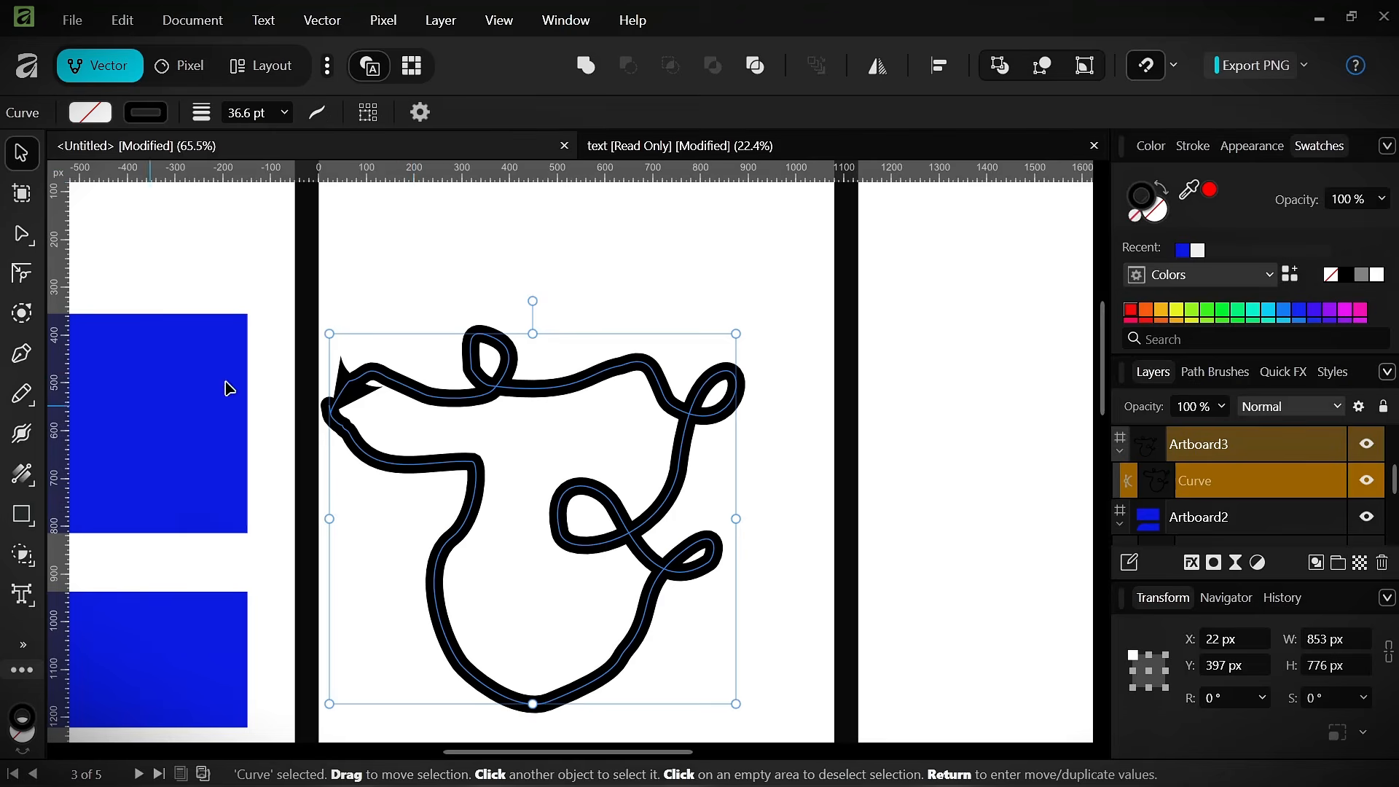
- Draw an open looping freehand curve about 880 × 831 px over the fifth artboard with the Pencil tool
scroll(230, 389, "down", 2)
key("p")
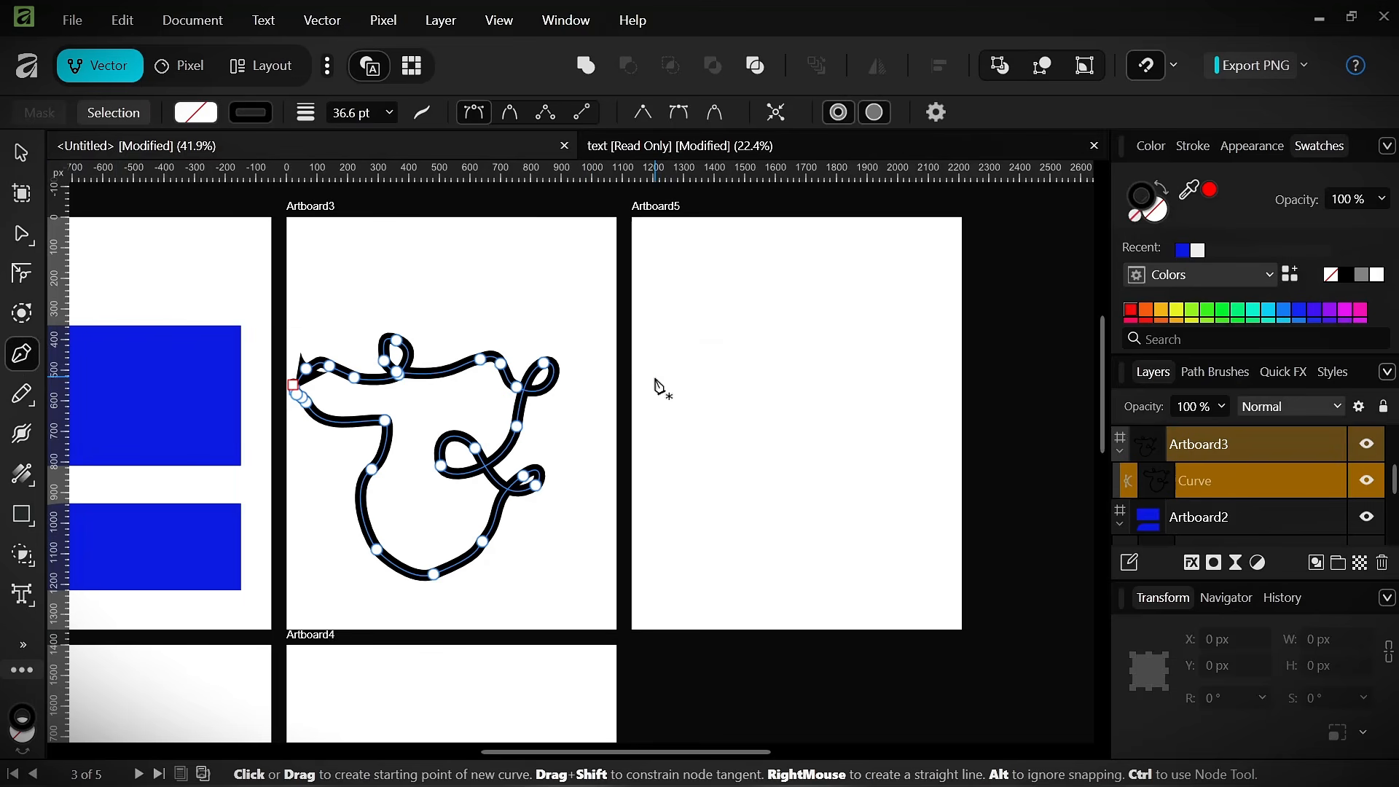
mouse_move(757, 394)
left_mouse_down()
mouse_move(756, 354)
mouse_move(724, 341)
mouse_move(765, 392)
left_mouse_up()
left_click(19, 399)
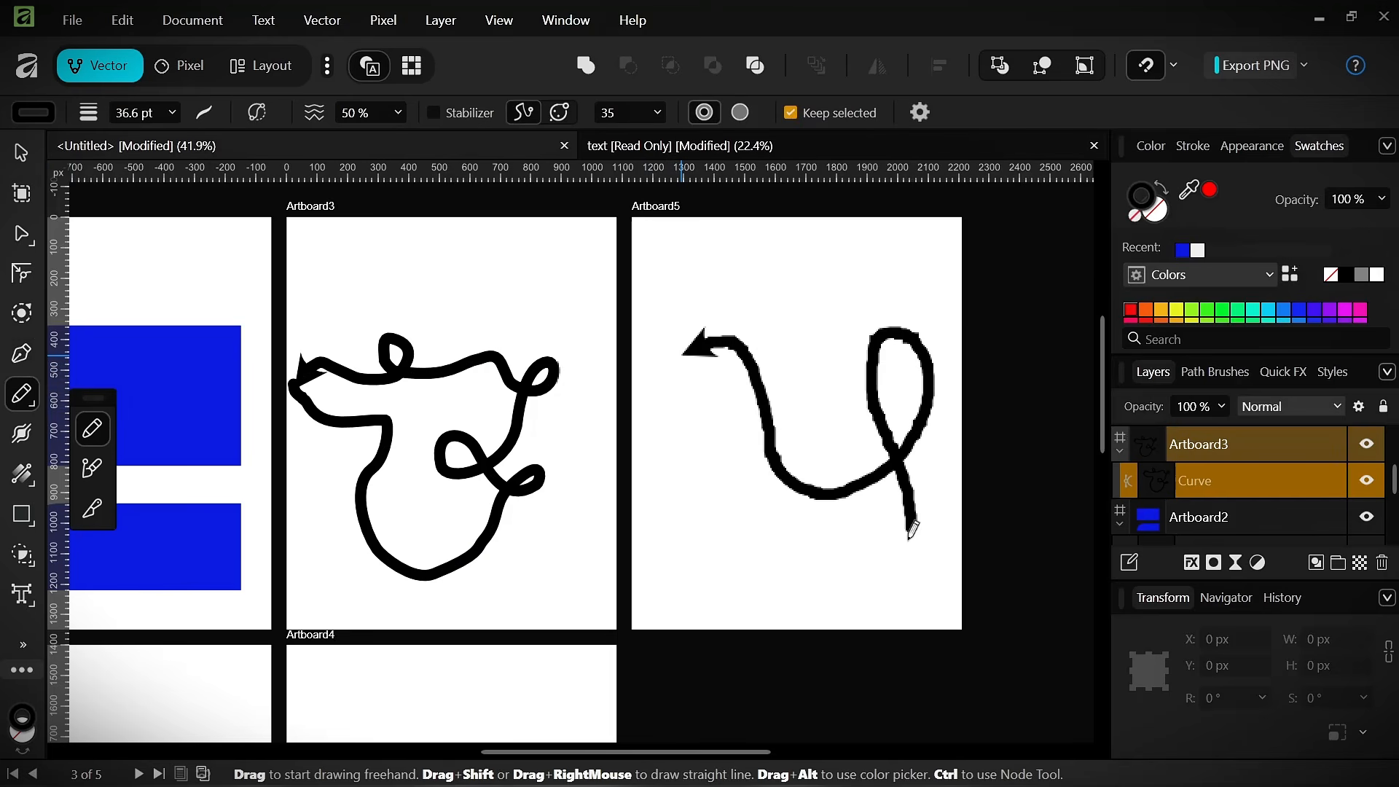
left_click_drag(690, 473, 660, 474)
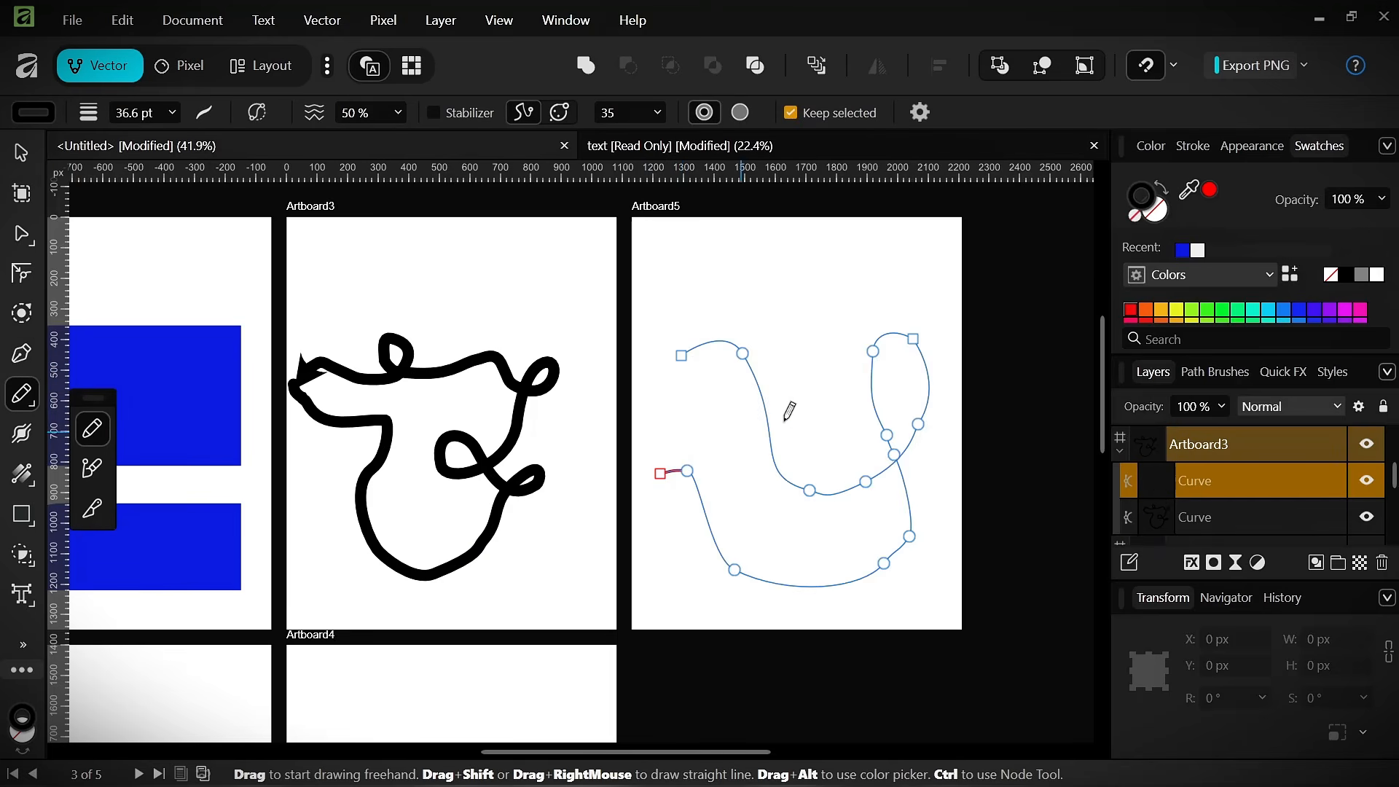
- Set the new freehand curve's stroke width to 43.8 pt
scroll(991, 400, "up", 3)
scroll(525, 379, "down", 2)
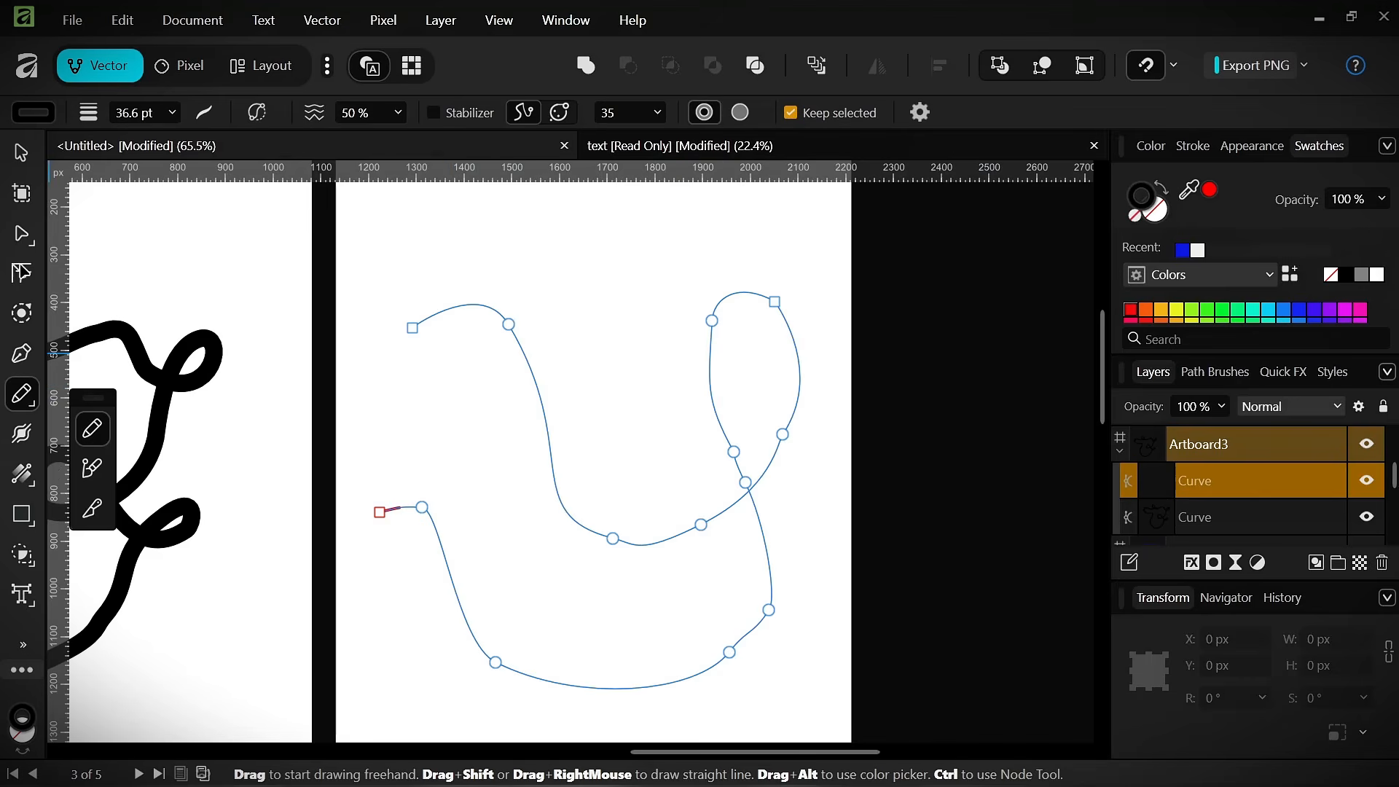
left_click(205, 114)
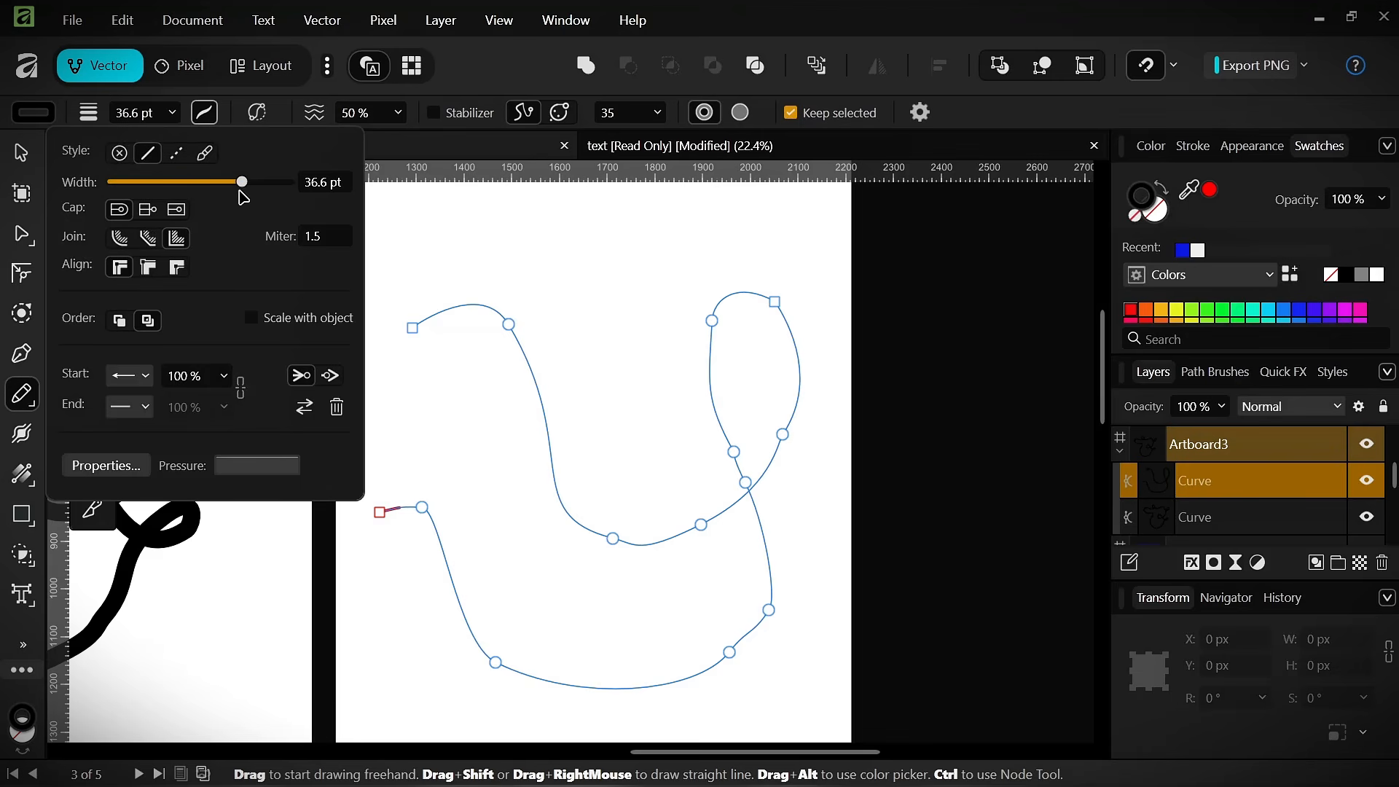
left_click_drag(239, 192, 140, 204)
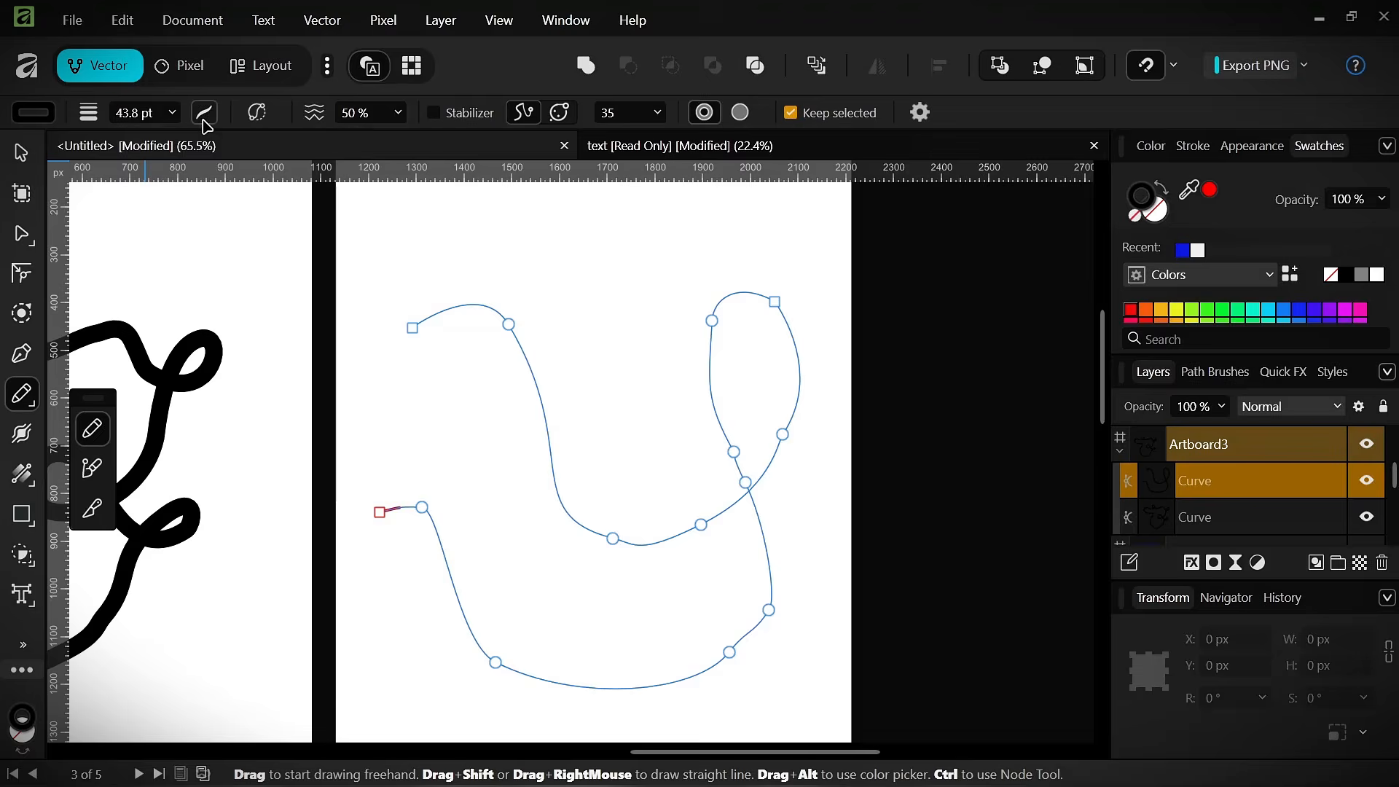
- Try to select the freehand curve over the fifth artboard with the Move tool
left_click(22, 152)
left_click(535, 258)
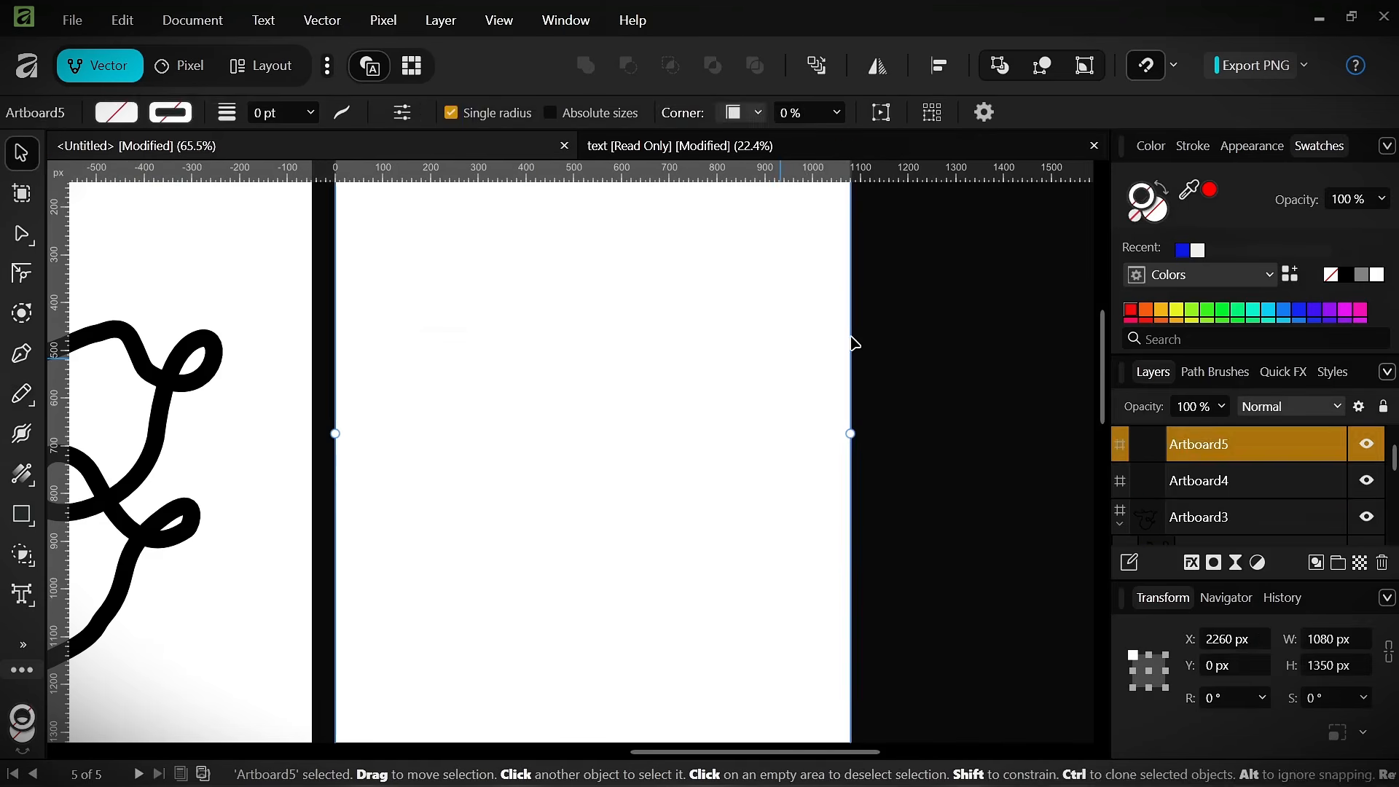
left_click_drag(923, 281, 407, 671)
left_click_drag(392, 212, 818, 753)
scroll(689, 575, "down", 5)
key("ctrl+z")
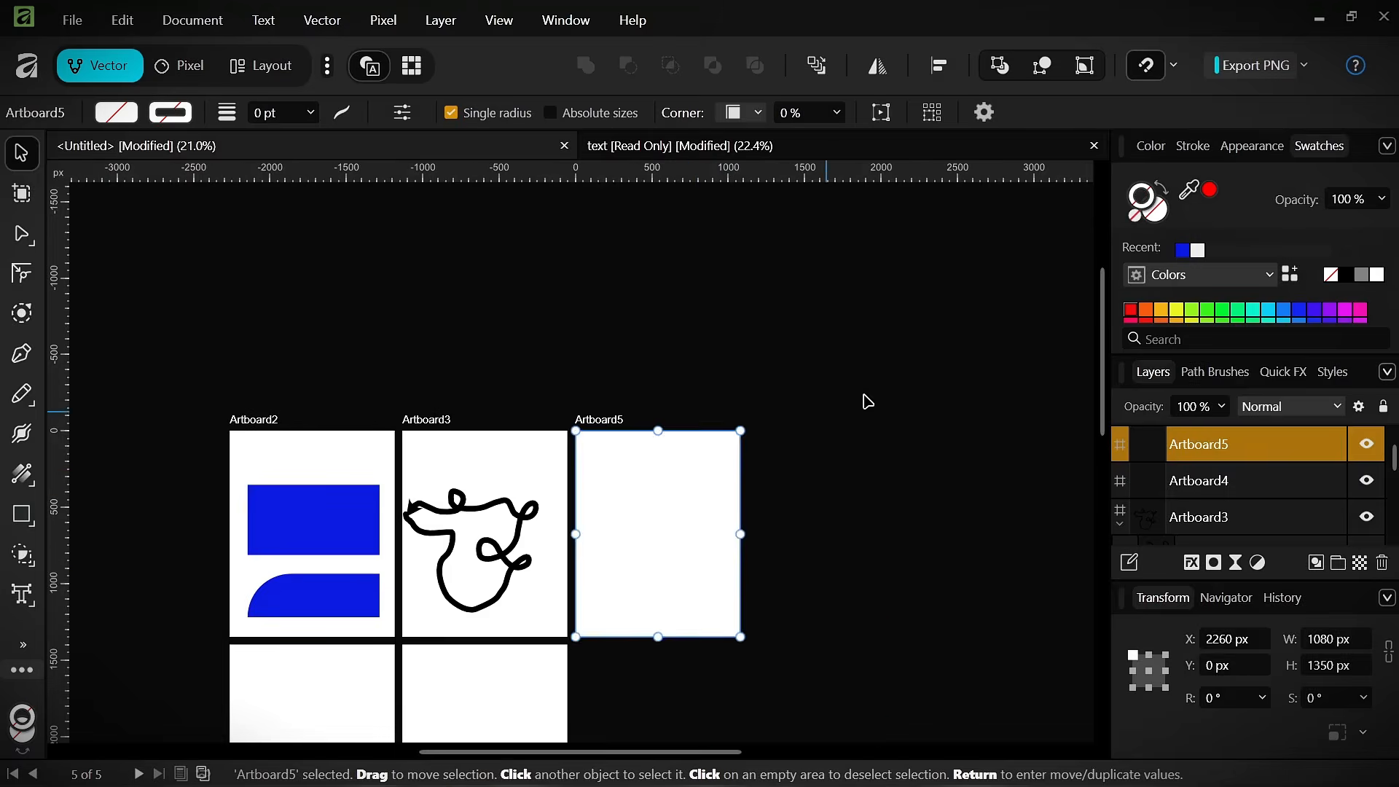
left_click(889, 381)
scroll(765, 607, "up", 4)
- Delete the thick freehand outline on the third artboard and the freehand curve over the fifth artboard
left_click(180, 390)
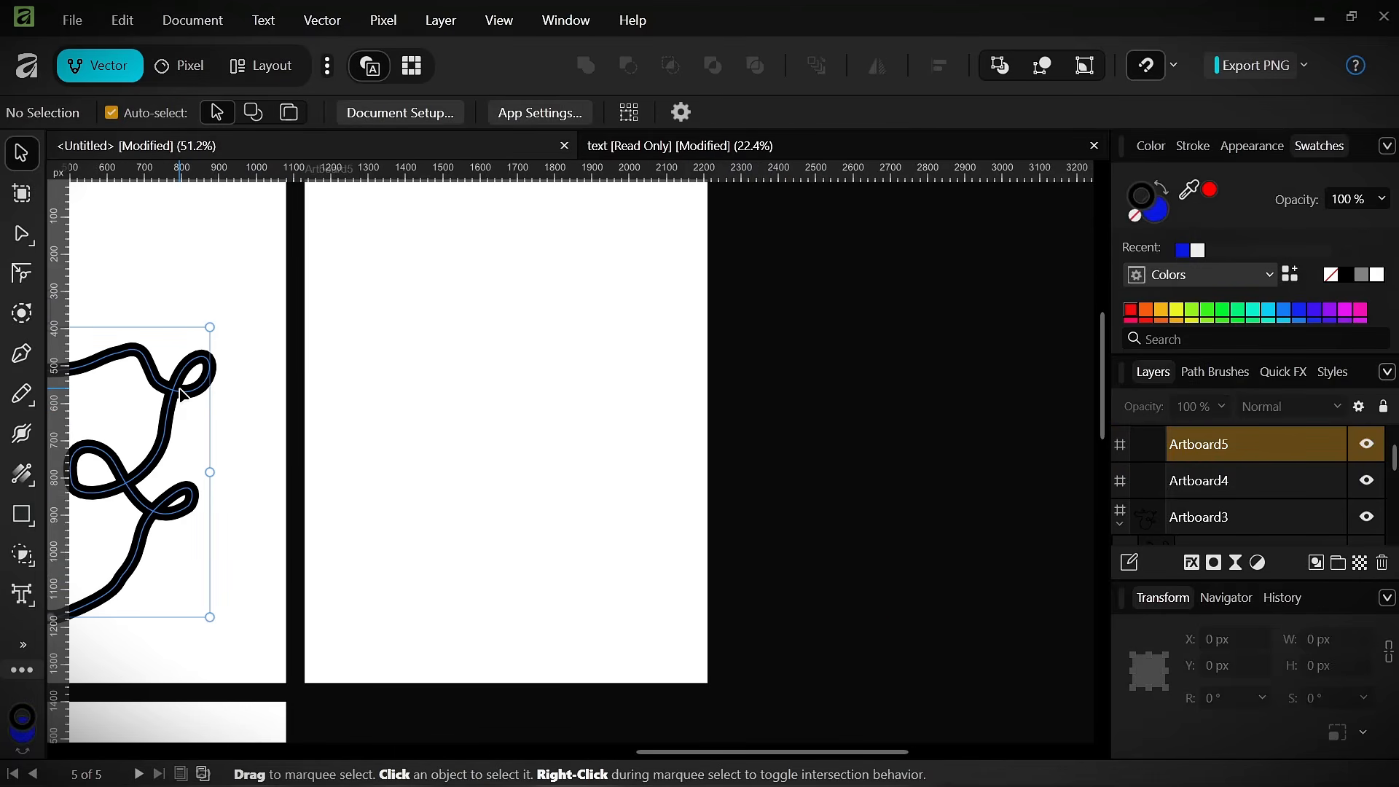
key("Delete")
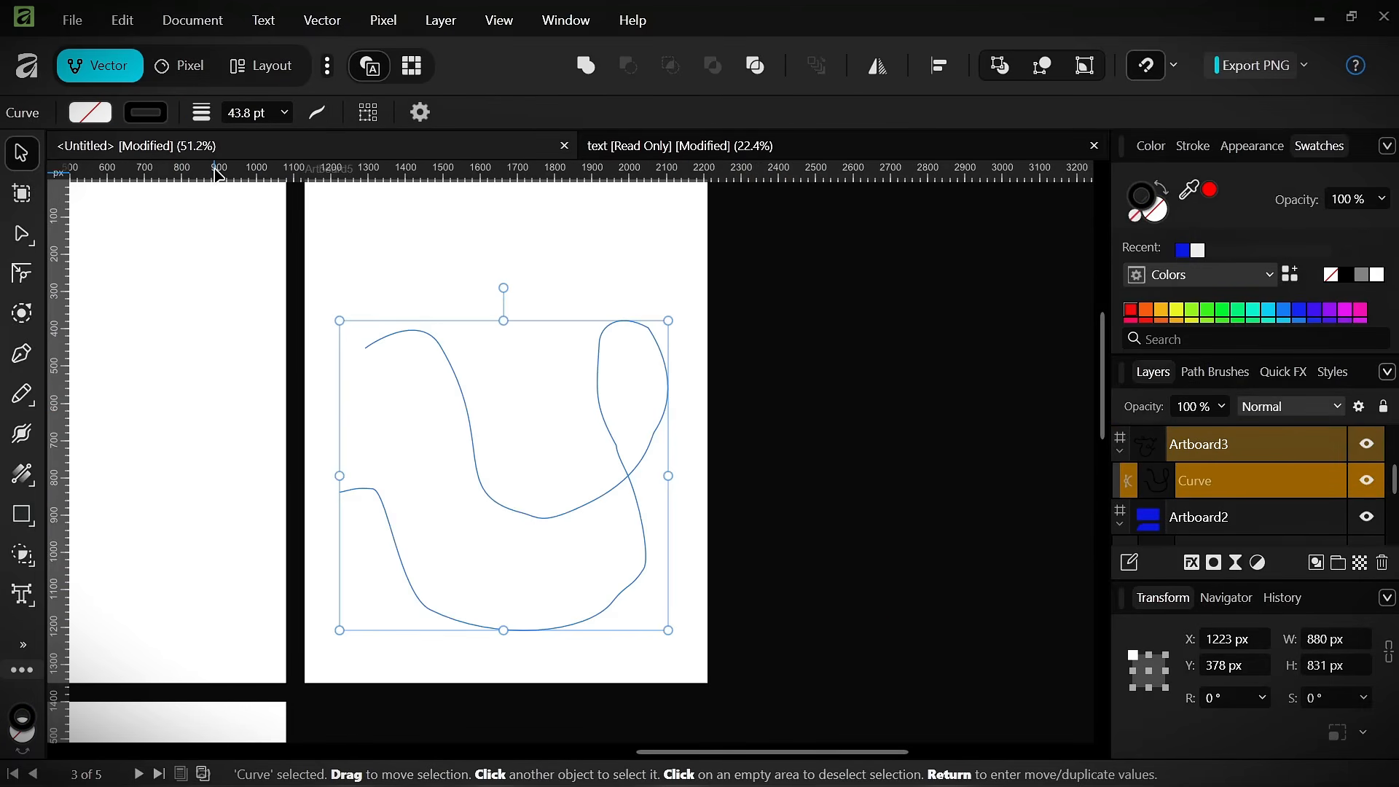
key("Delete")
key("ctrl+minus")
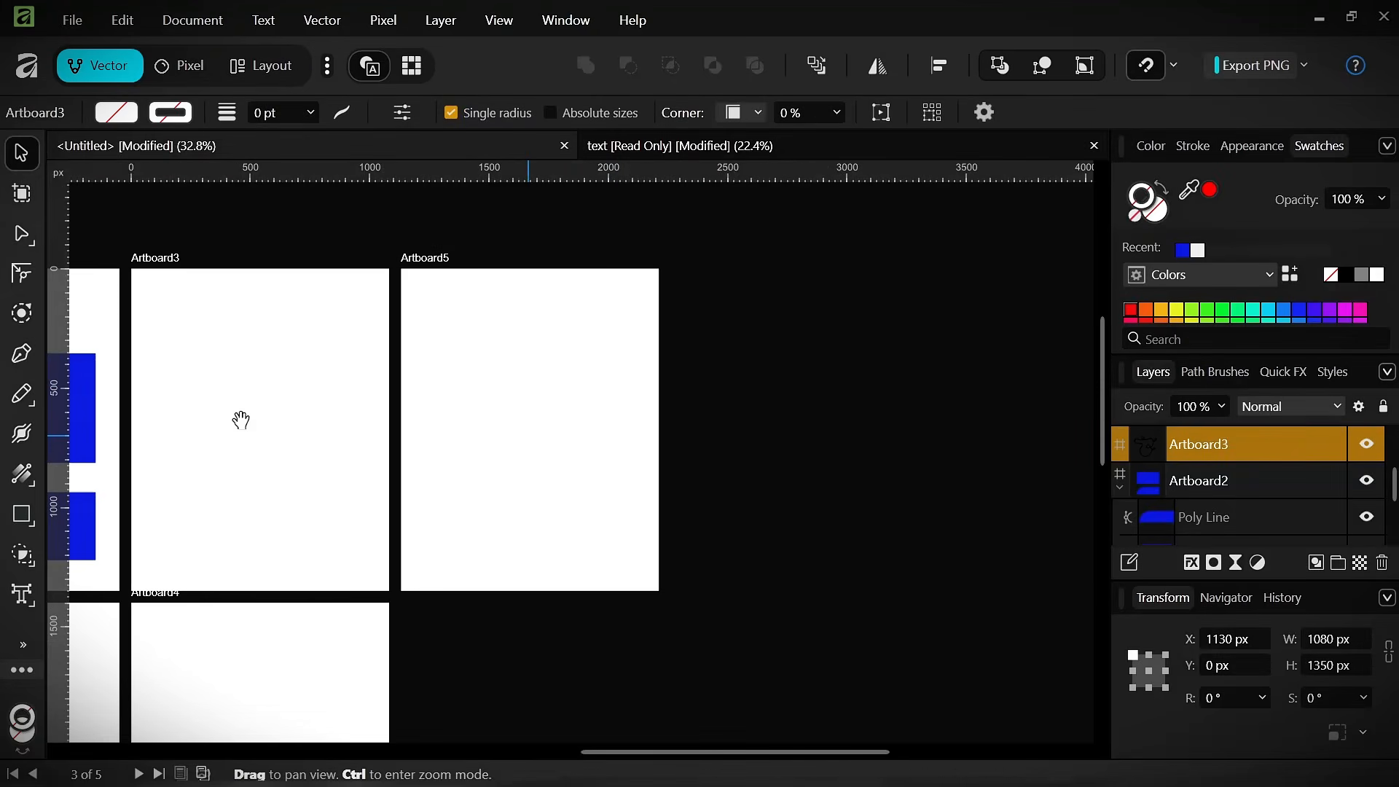
- Draw an open looping freehand arrow on the empty third artboard with the Pencil tool
left_click_drag(243, 416, 424, 371)
scroll(413, 371, "up", 3)
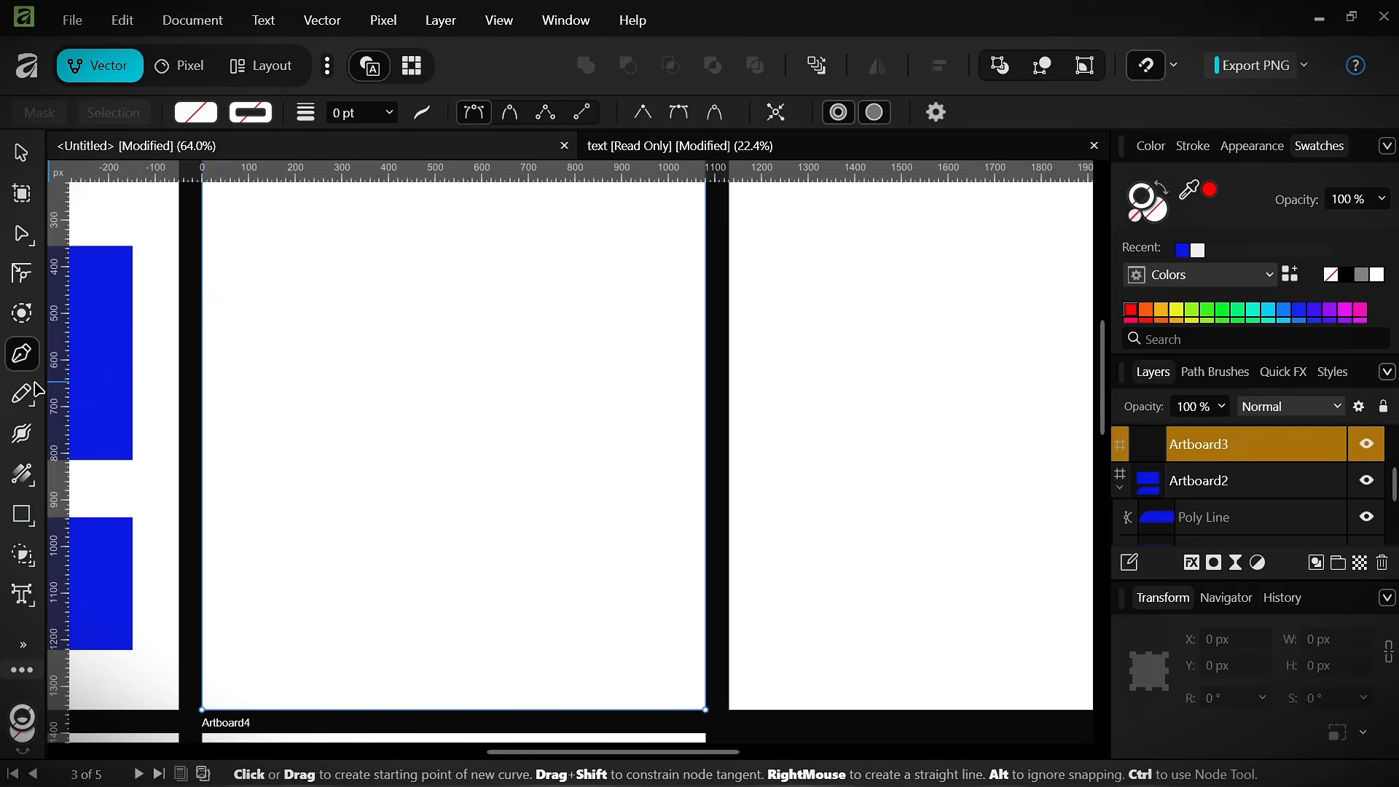
key("n")
mouse_move(263, 282)
left_mouse_down()
mouse_move(328, 254)
mouse_move(362, 326)
mouse_move(360, 435)
mouse_move(391, 507)
mouse_move(595, 477)
mouse_move(596, 349)
mouse_move(514, 350)
mouse_move(533, 614)
mouse_move(287, 616)
left_mouse_up()
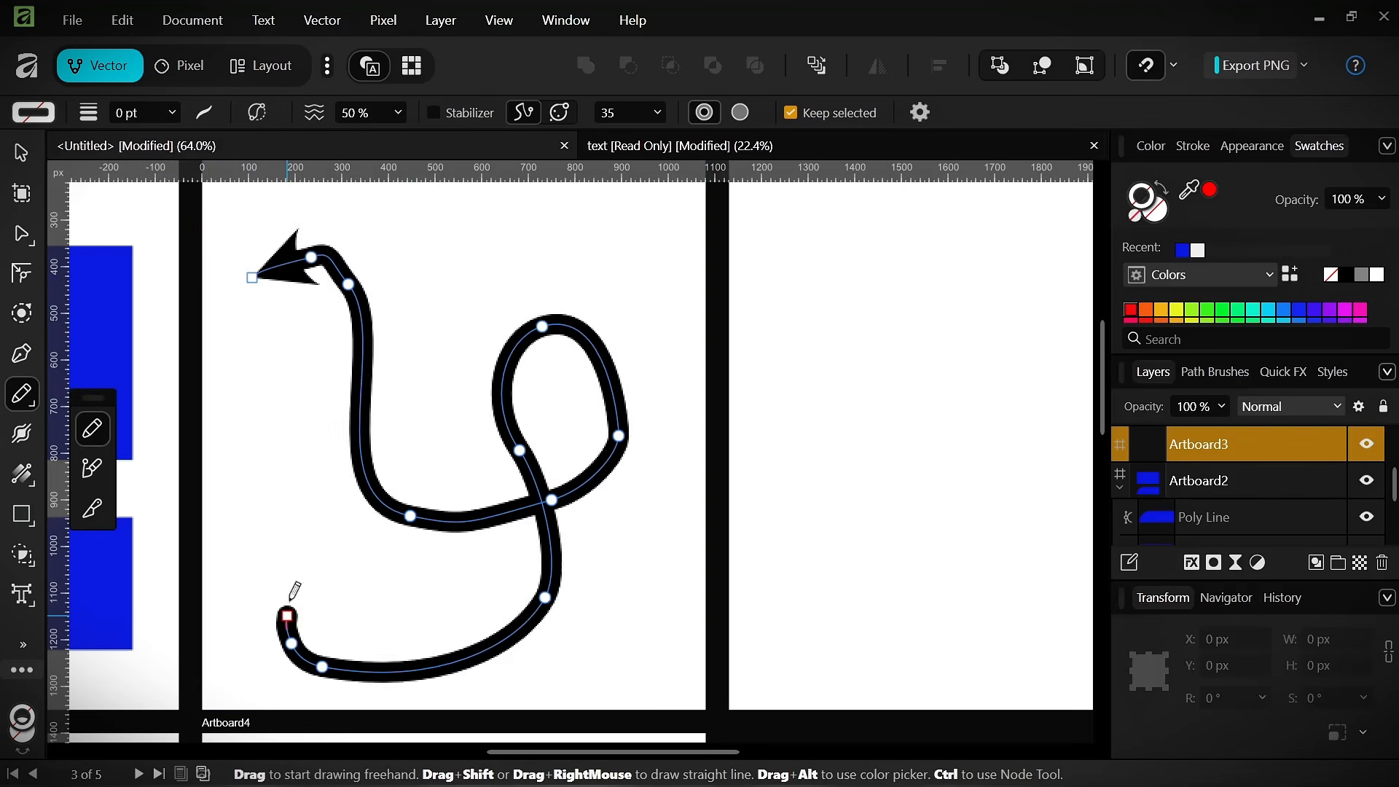
- Try 80 % smoothness on the freehand arrow, and reduce the smoothness to 37 %
scroll(309, 450, "down", 1)
scroll(344, 319, "up", 4)
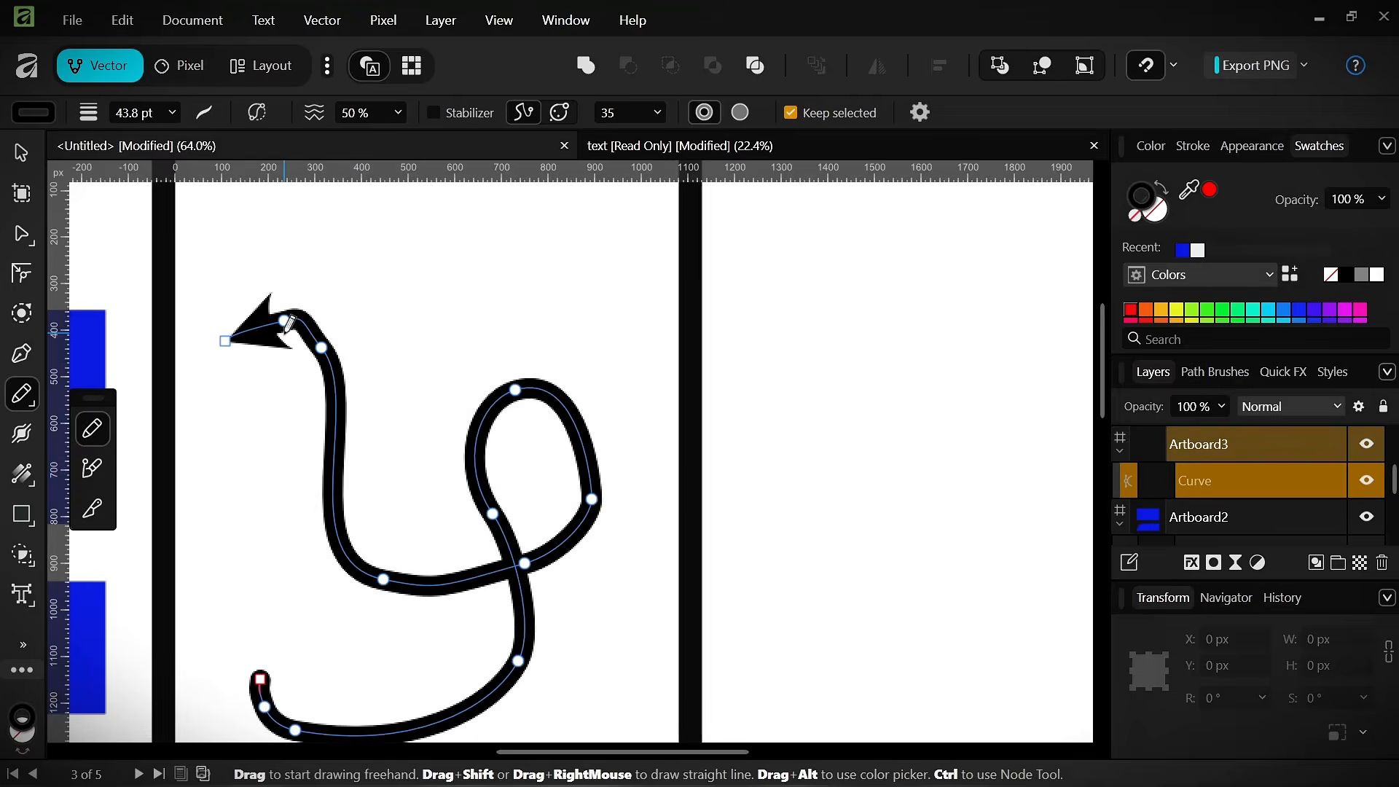
scroll(289, 281, "down", 4)
left_click_drag(314, 113, 327, 113)
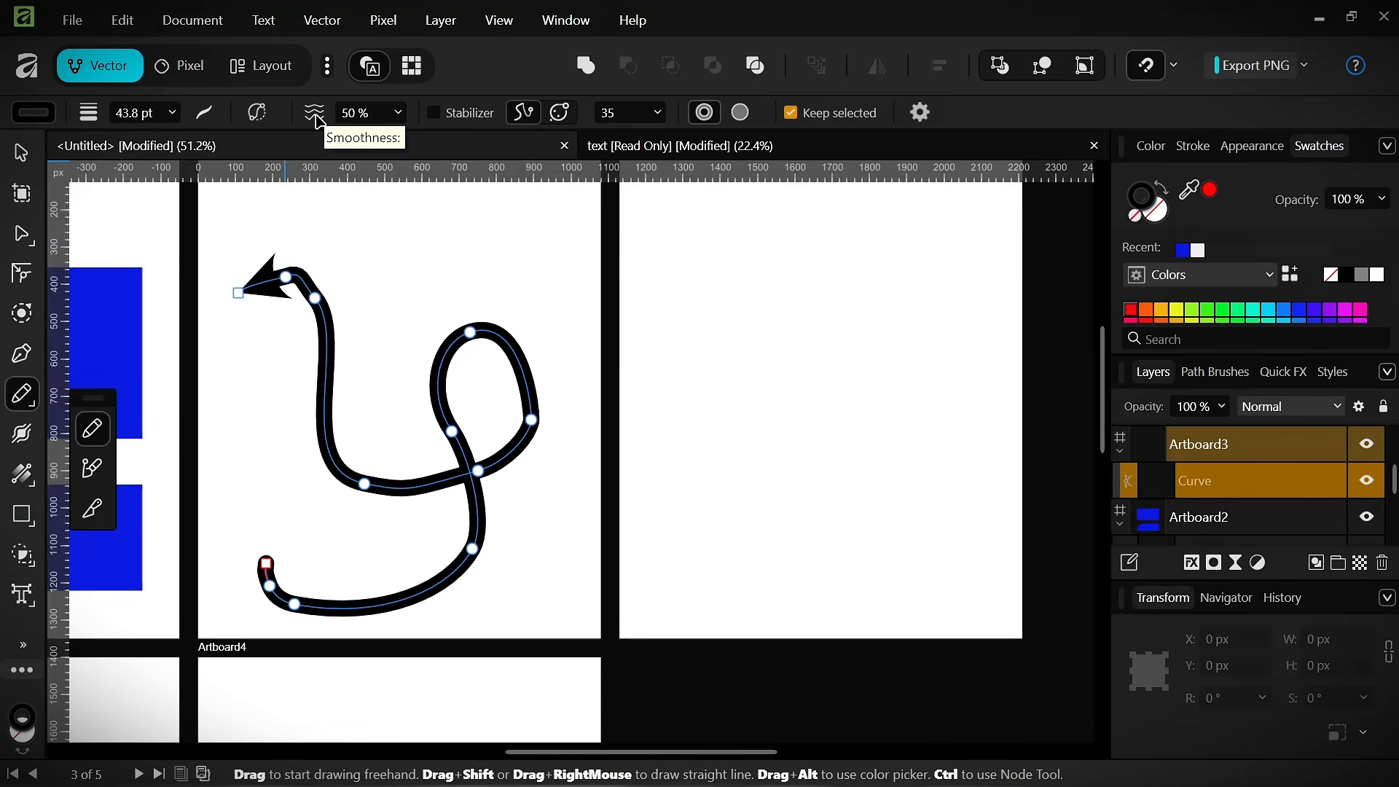
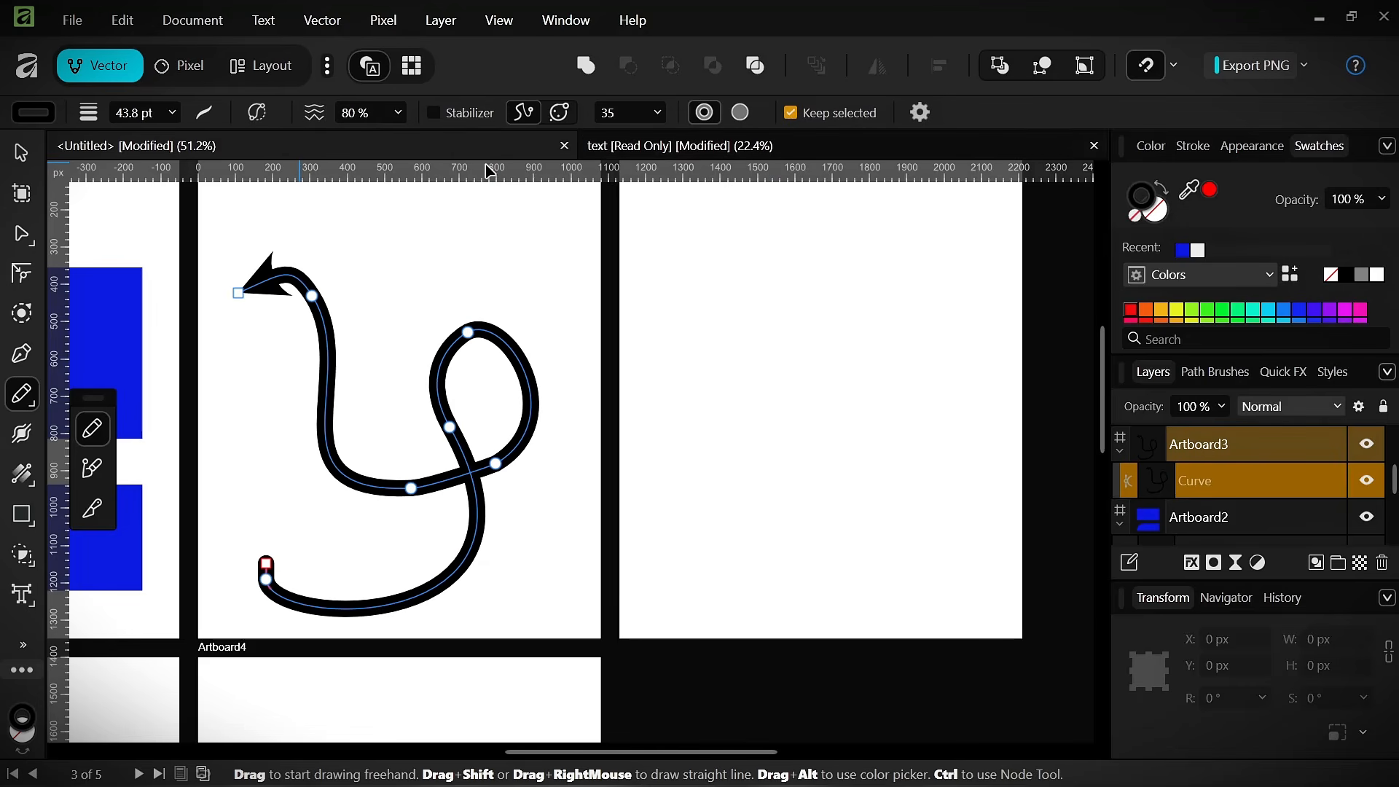
left_click_drag(314, 113, 2, 136)
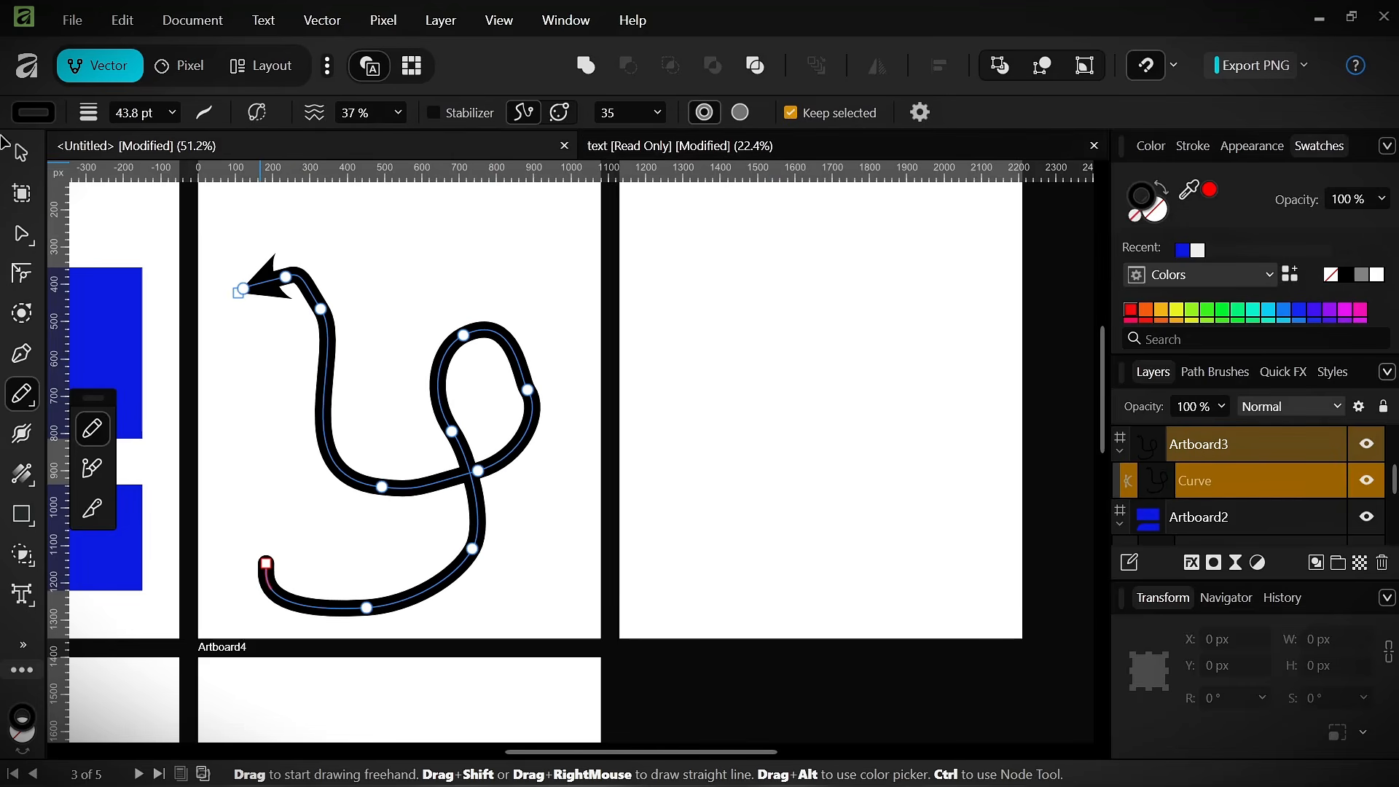
- Try 15 % and 67 % smoothness on the freehand arrow, and raise the smoothness to 99 %
left_click_drag(319, 115, 2, 149)
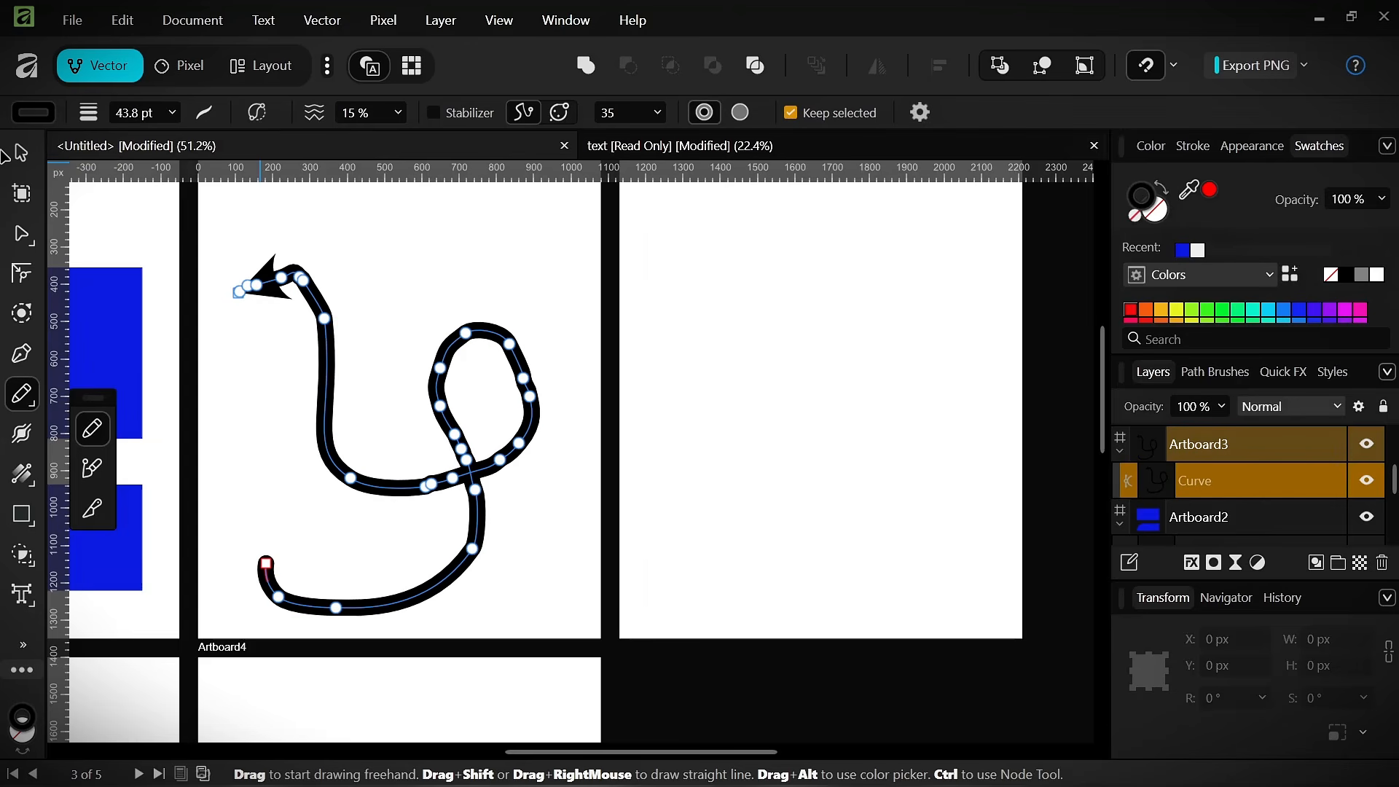
scroll(369, 119, "up", 2)
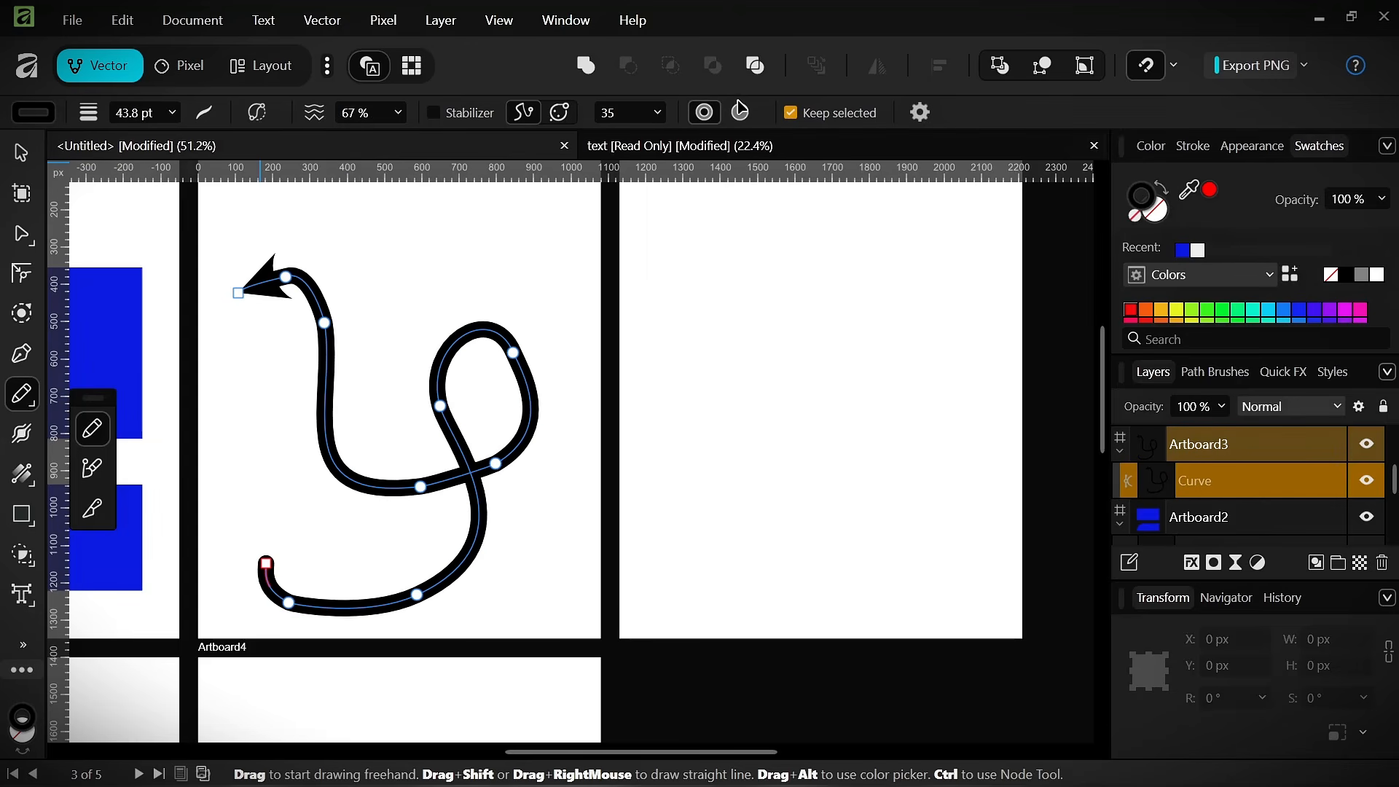
left_click_drag(314, 113, 1134, 143)
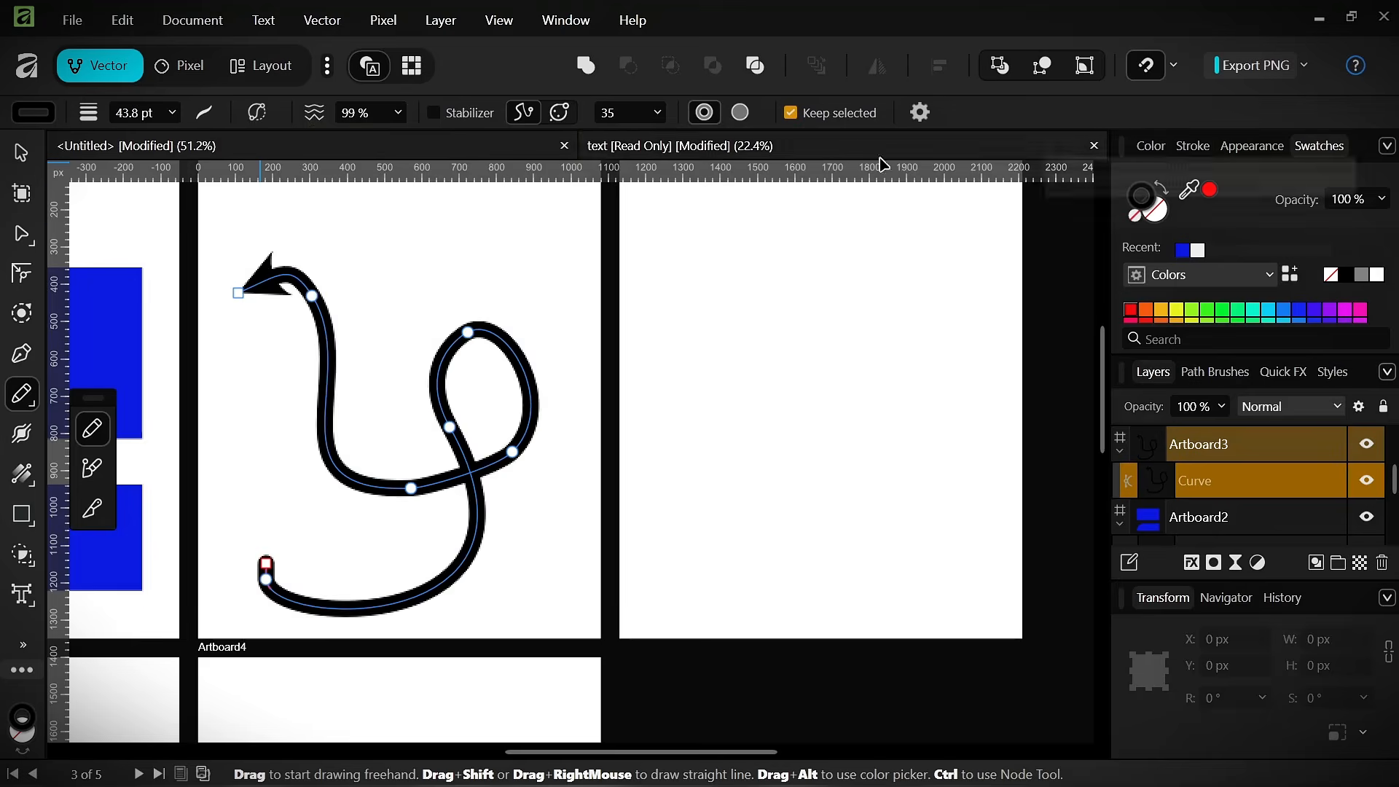
- Set the freehand arrow's stroke width to 41.2 pt and change its cap to square after trying the butt cap
scroll(510, 379, "down", 2)
scroll(358, 489, "up", 4)
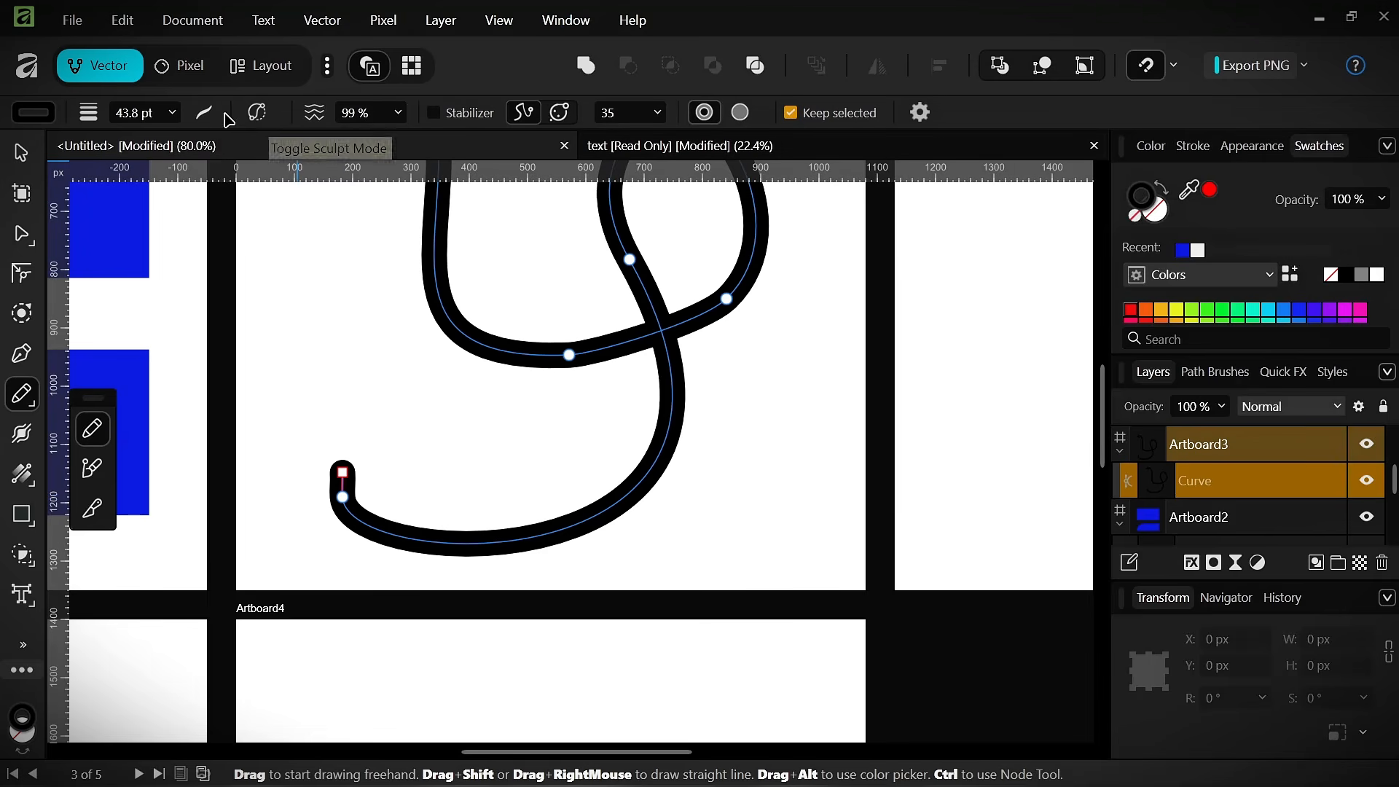
left_click(204, 113)
scroll(525, 455, "down", 3)
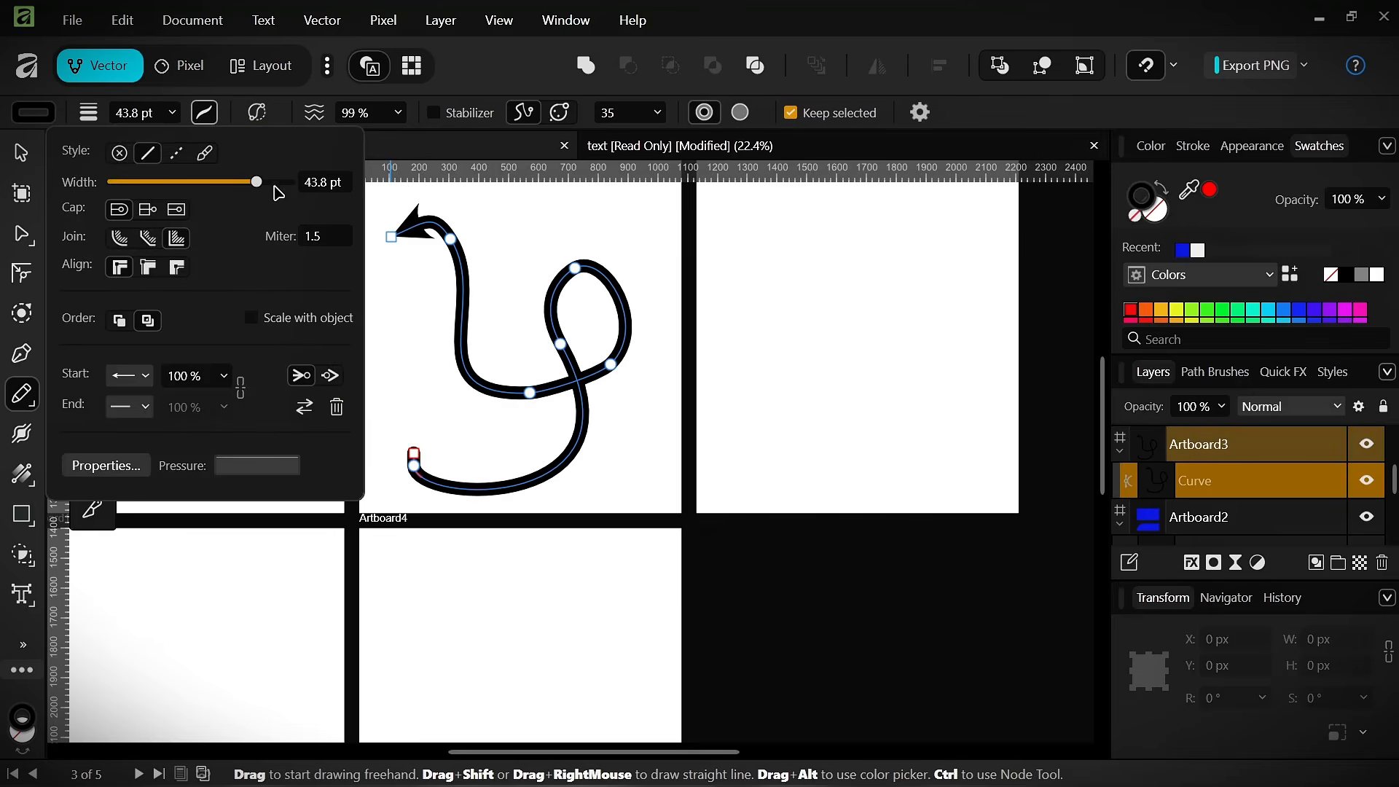
mouse_move(257, 182)
left_mouse_down()
mouse_move(146, 182)
mouse_move(95, 211)
mouse_move(307, 219)
mouse_move(256, 228)
left_mouse_up()
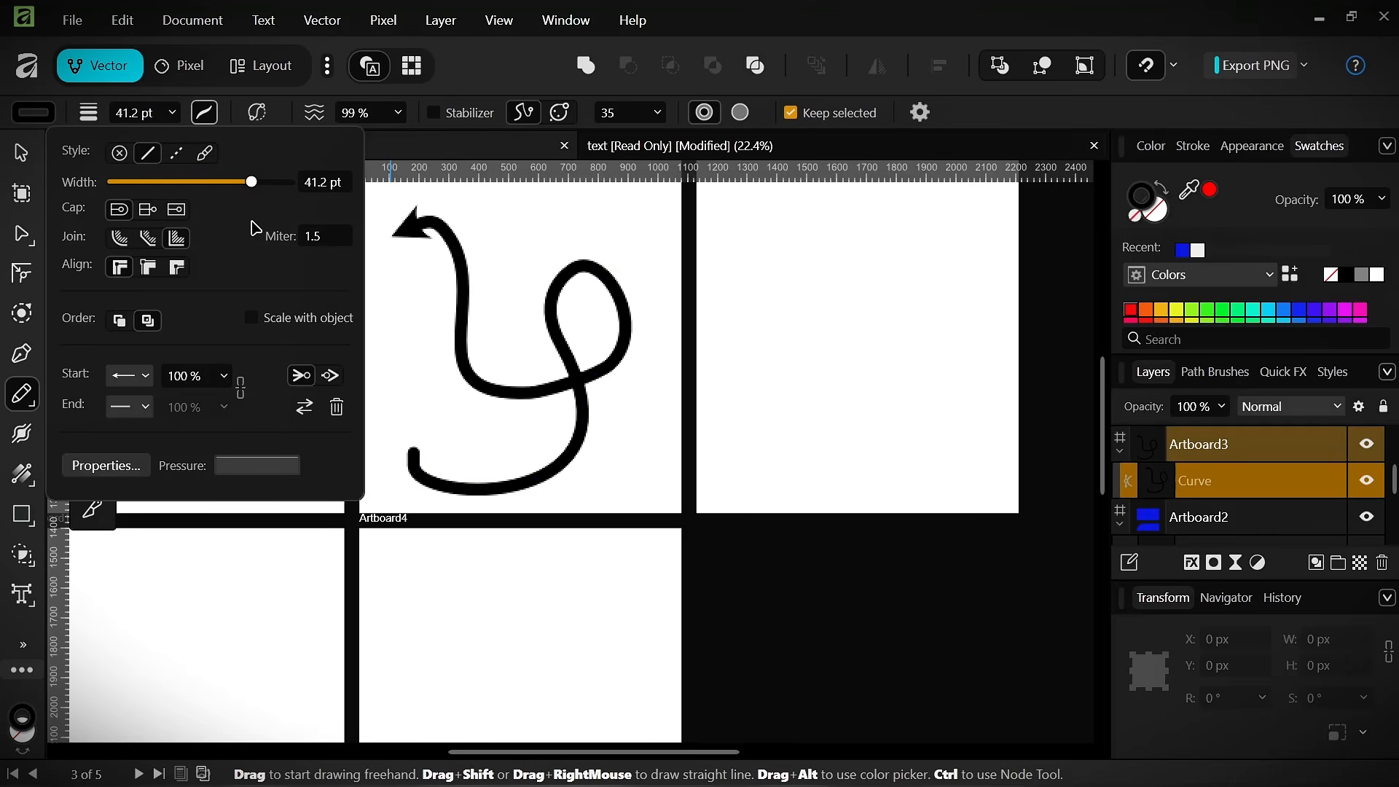
left_click(159, 212)
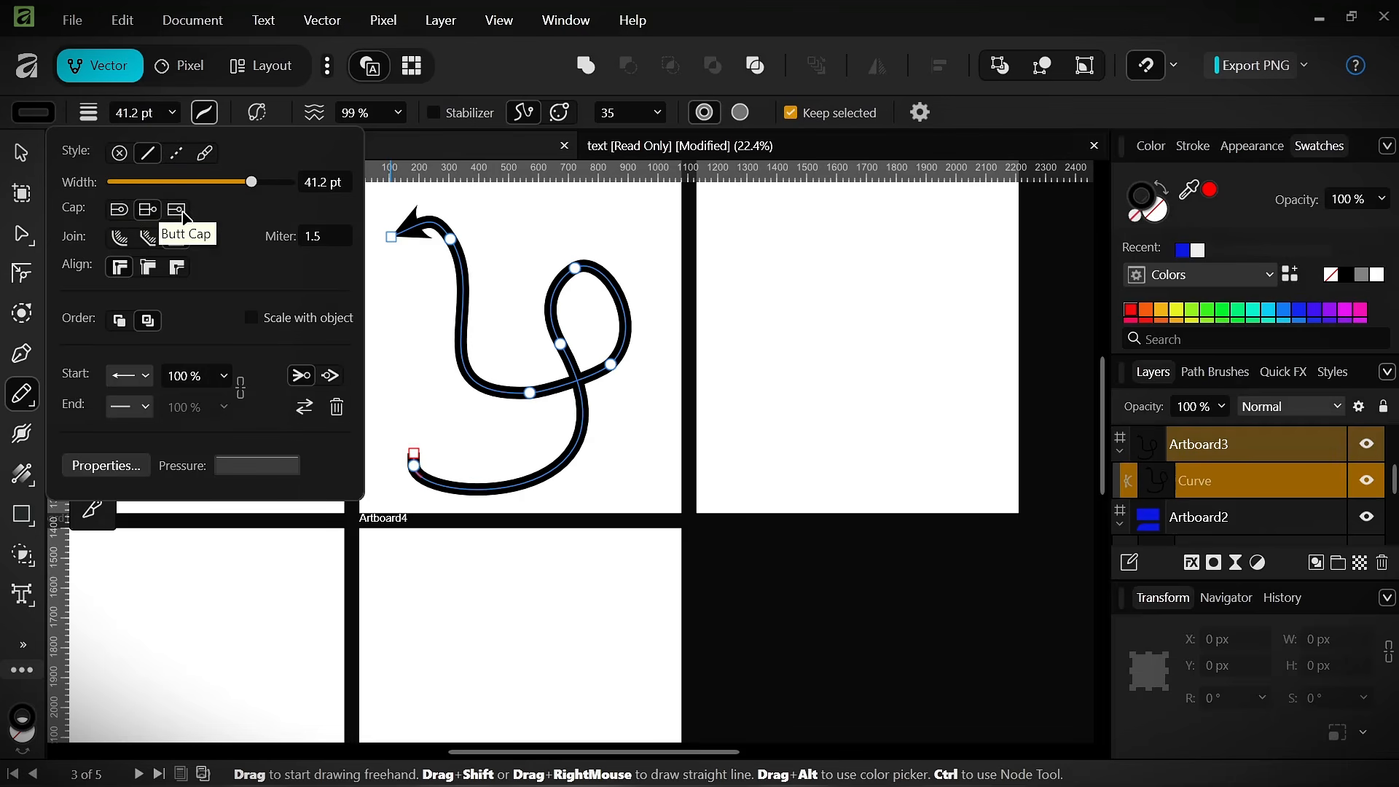
left_click(184, 210)
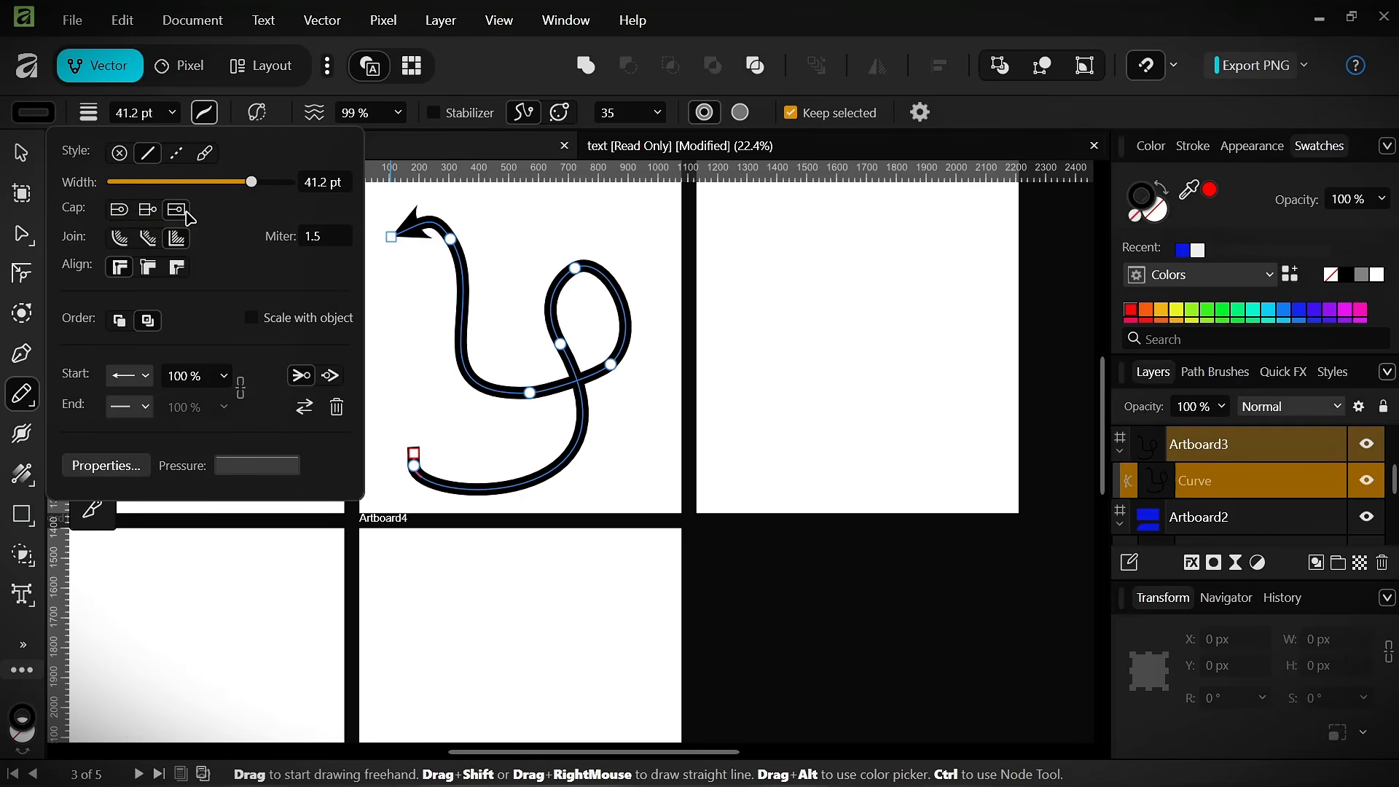
- Set the freehand arrow's stroke join to bevel and align the stroke to the outside
left_click(148, 237)
left_click(154, 271)
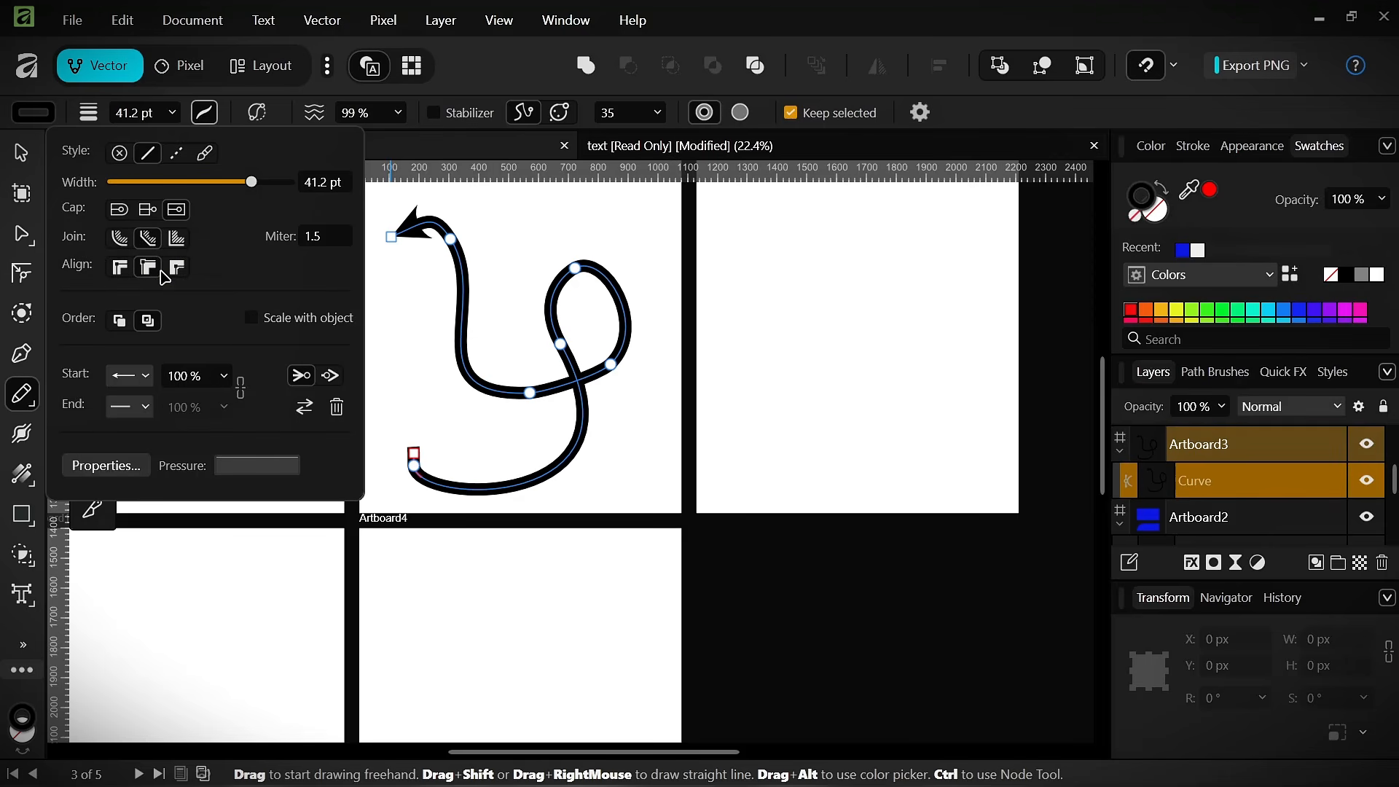
left_click(171, 271)
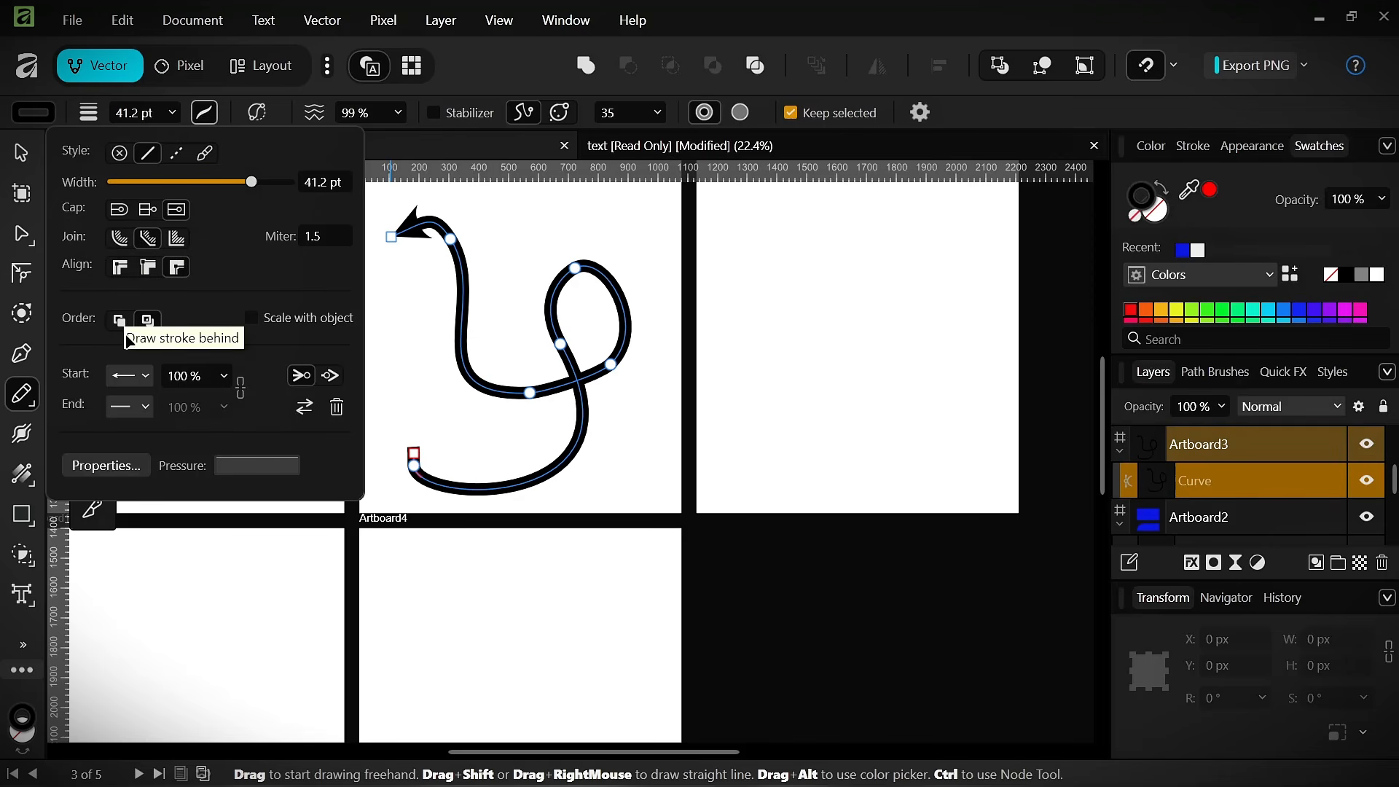
- Put a Circle Solid arrowhead on the end of the freehand arrow's stroke
left_click(151, 408)
scroll(161, 365, "down", 1)
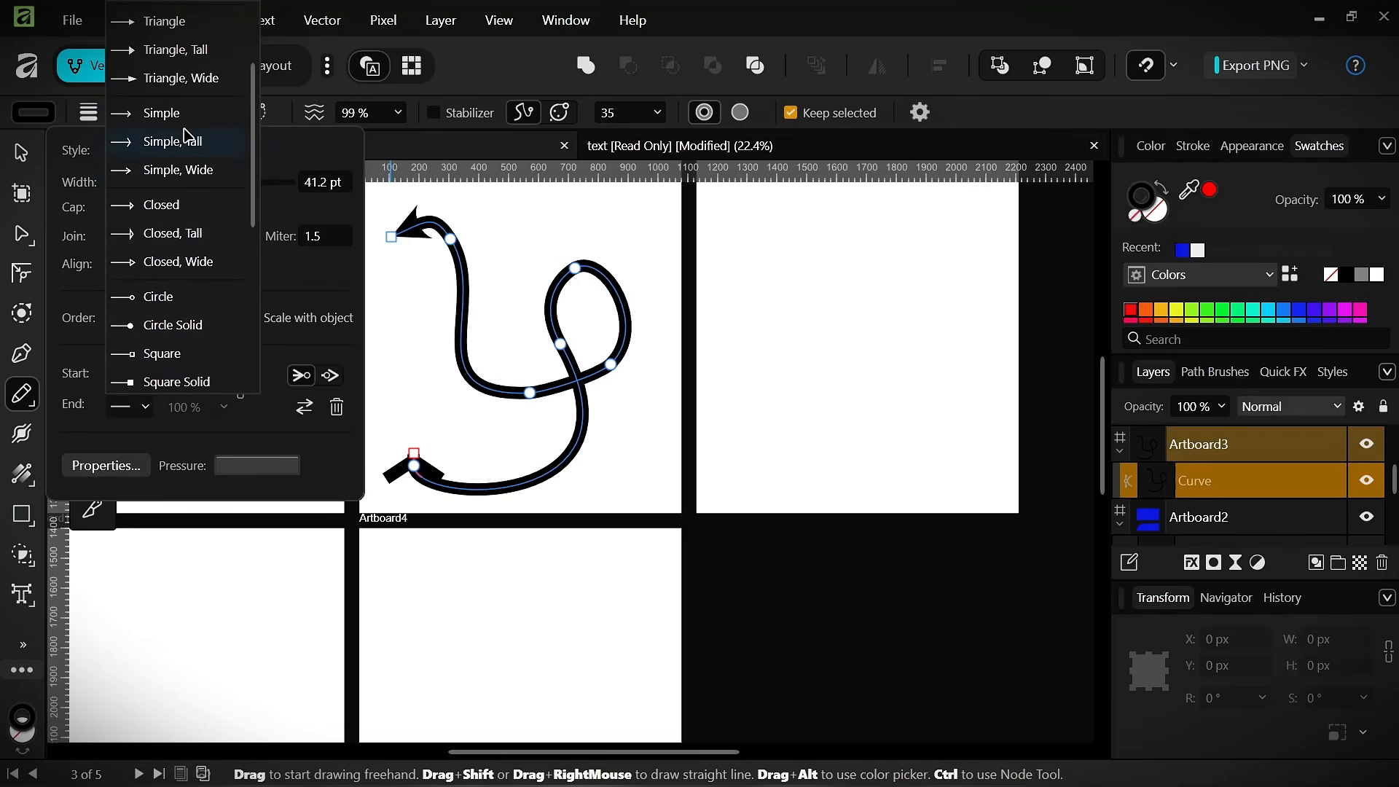
left_click(187, 322)
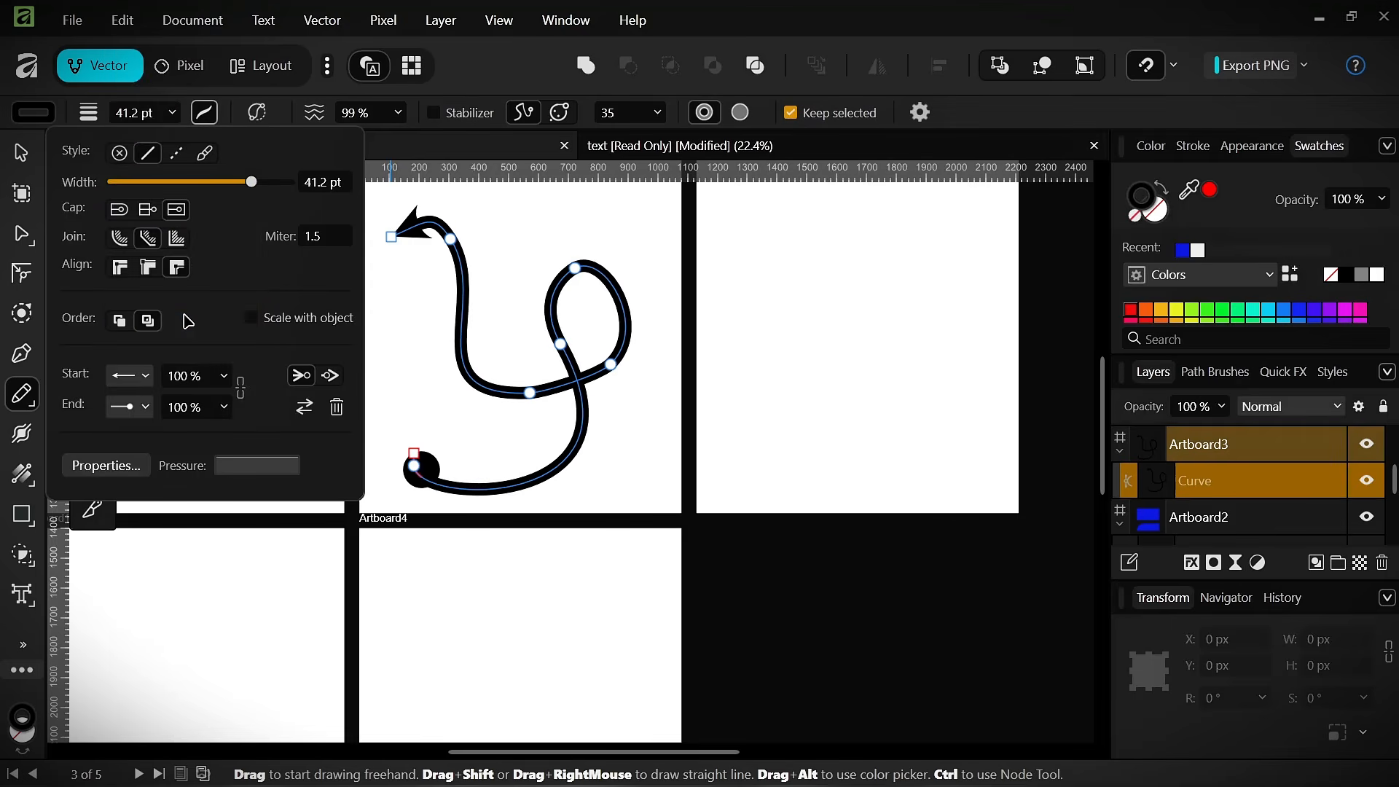
left_click_drag(417, 322, 410, 321)
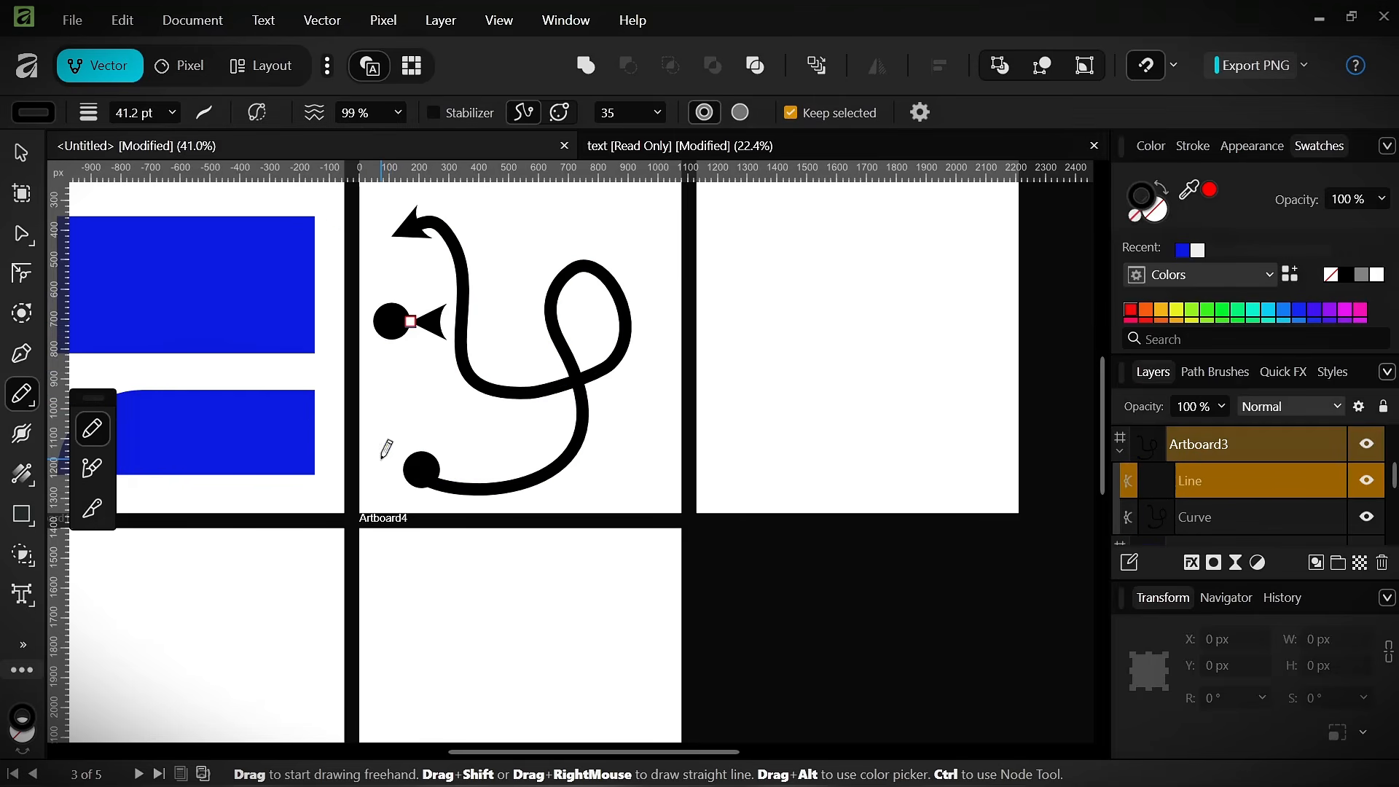
key("ctrl+z")
scroll(381, 459, "down", 3)
scroll(398, 467, "up", 3)
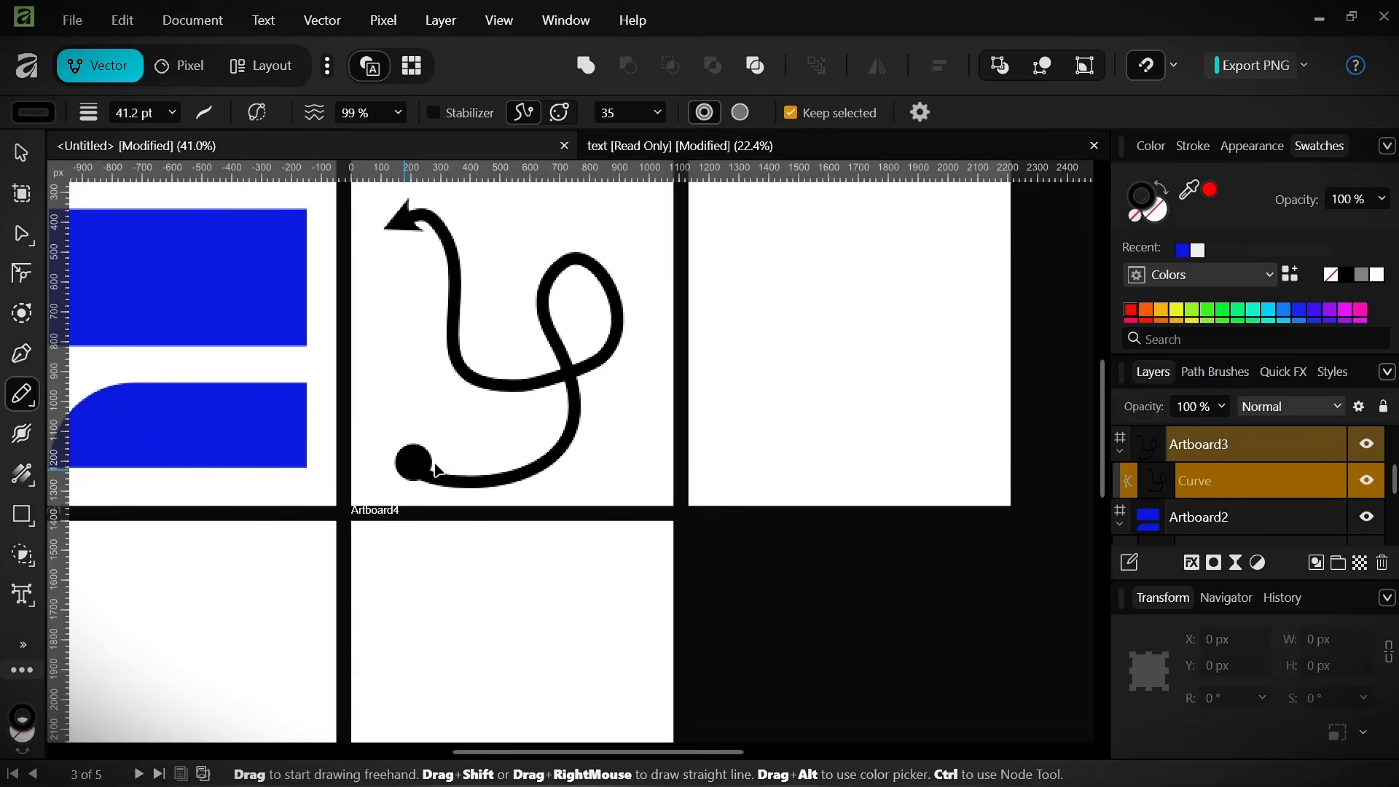
- Switch to the Move tool and clear the selection of the freehand arrow
key("v")
scroll(418, 475, "down", 2)
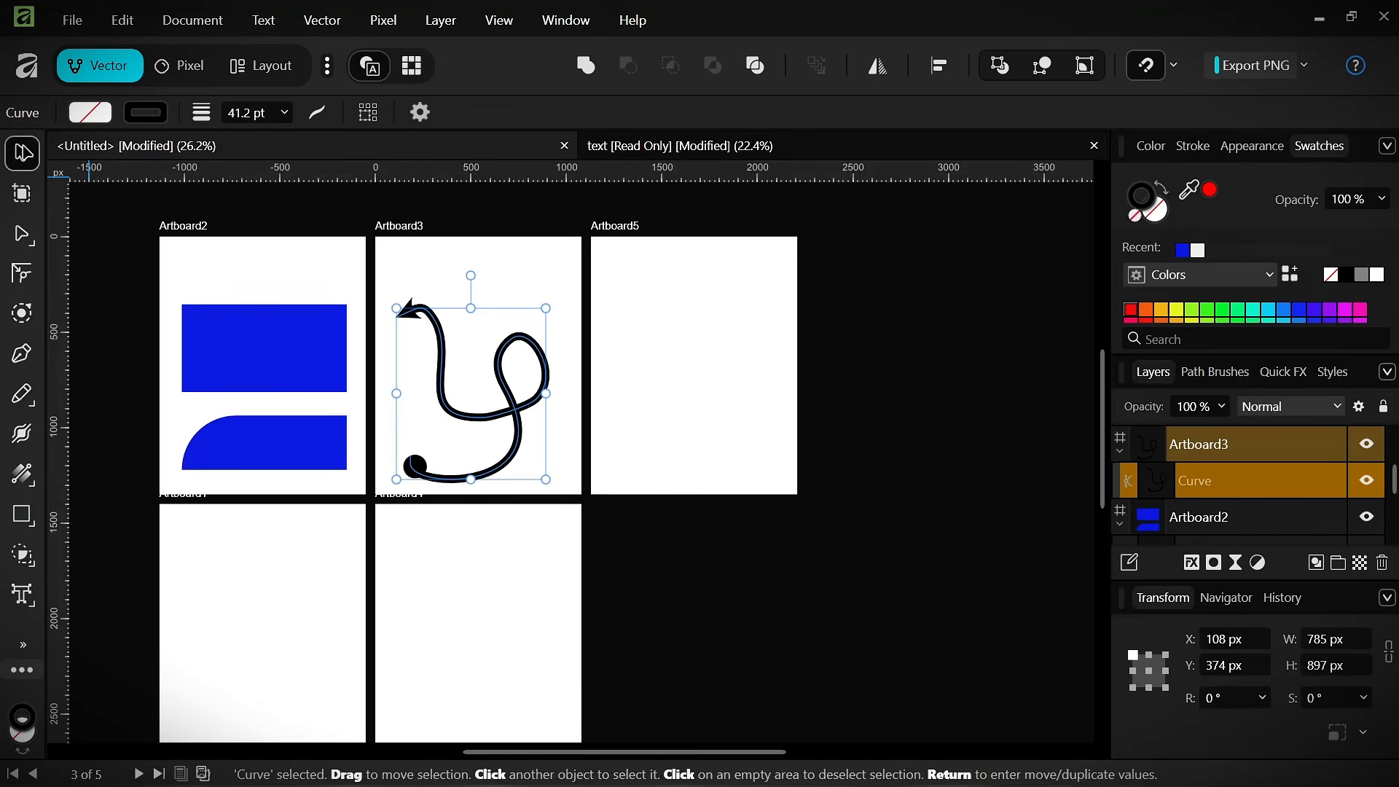
left_click_drag(108, 473, 277, 405)
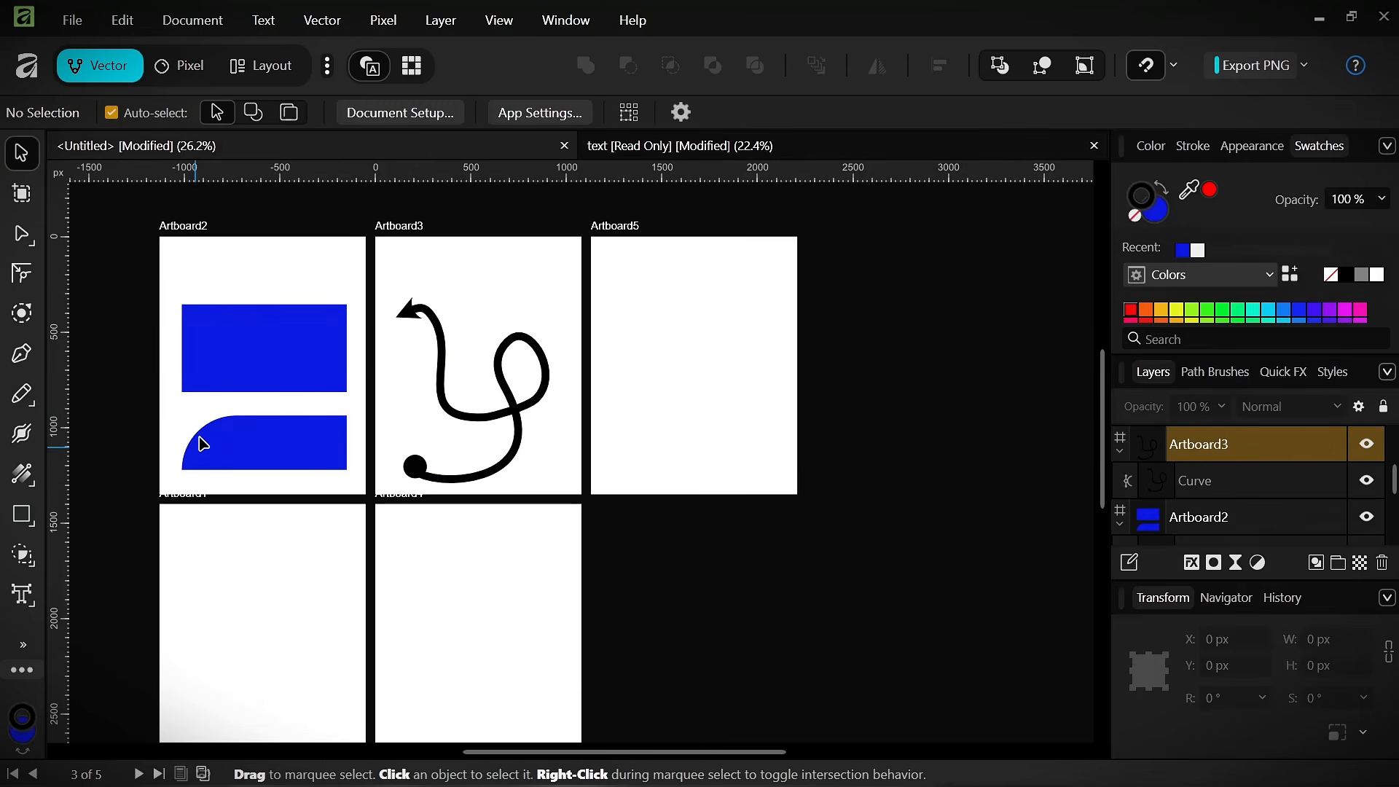
left_click(202, 443)
left_click_drag(203, 443, 292, 396)
left_click(171, 400)
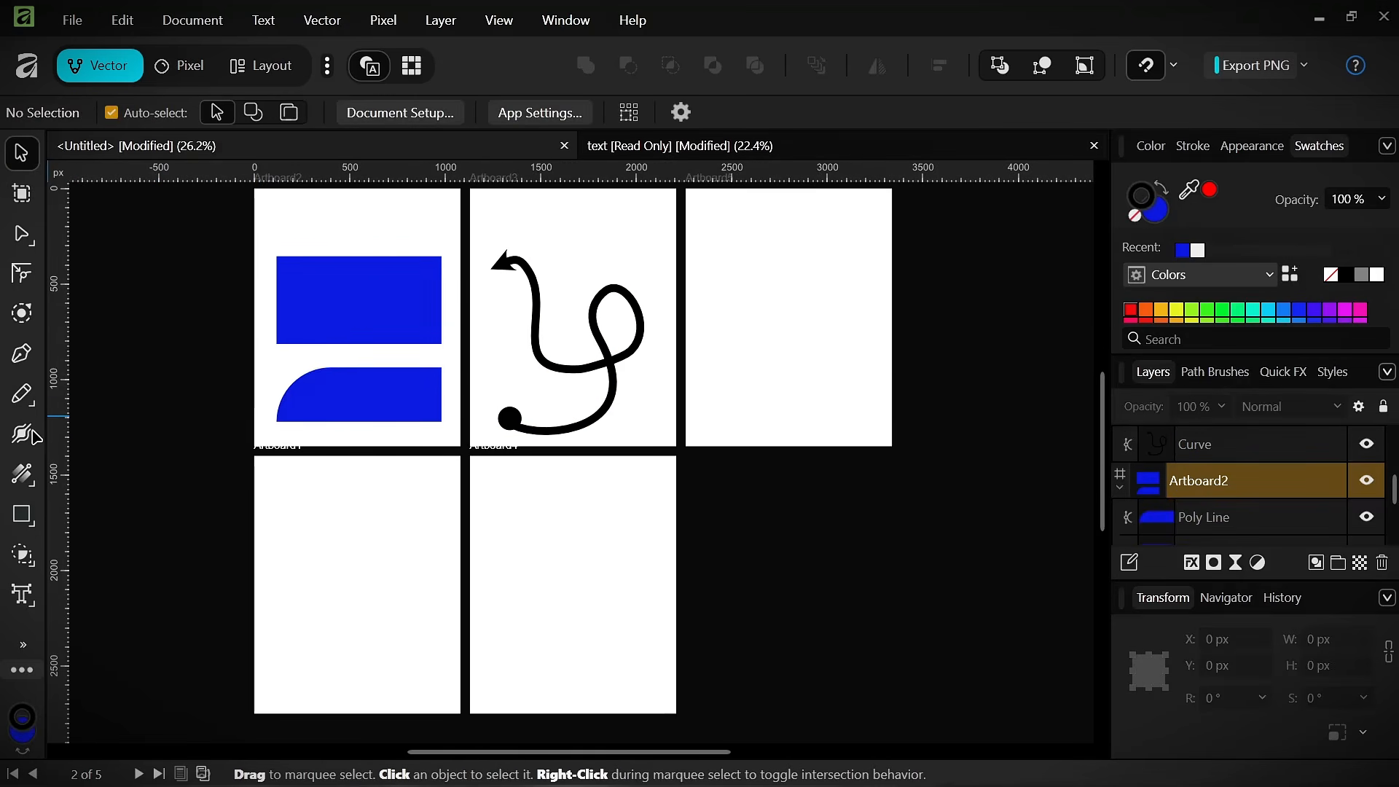
- Paint a large looping curve and two short strokes on the fifth artboard with the 16 px Path Brush tool
left_click(25, 398)
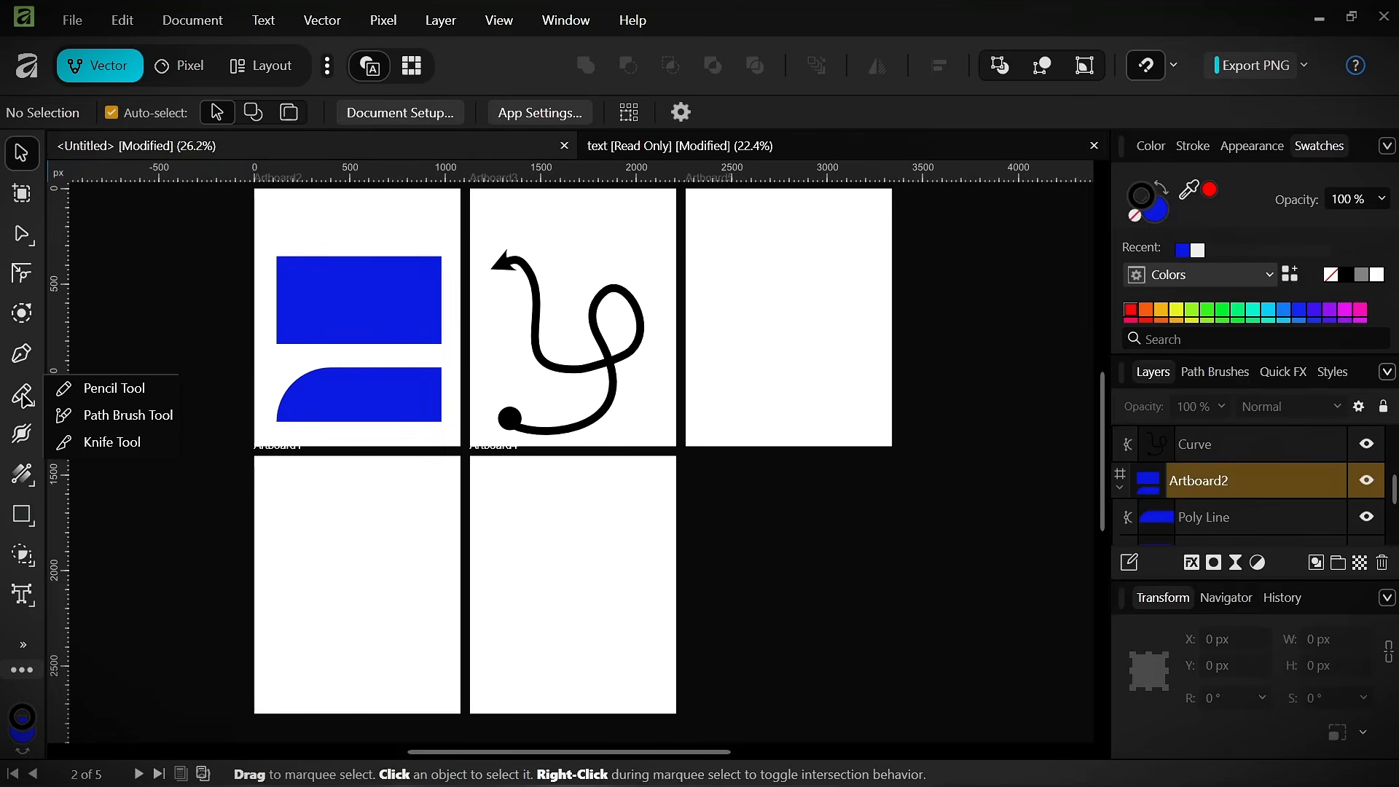
left_click(121, 417)
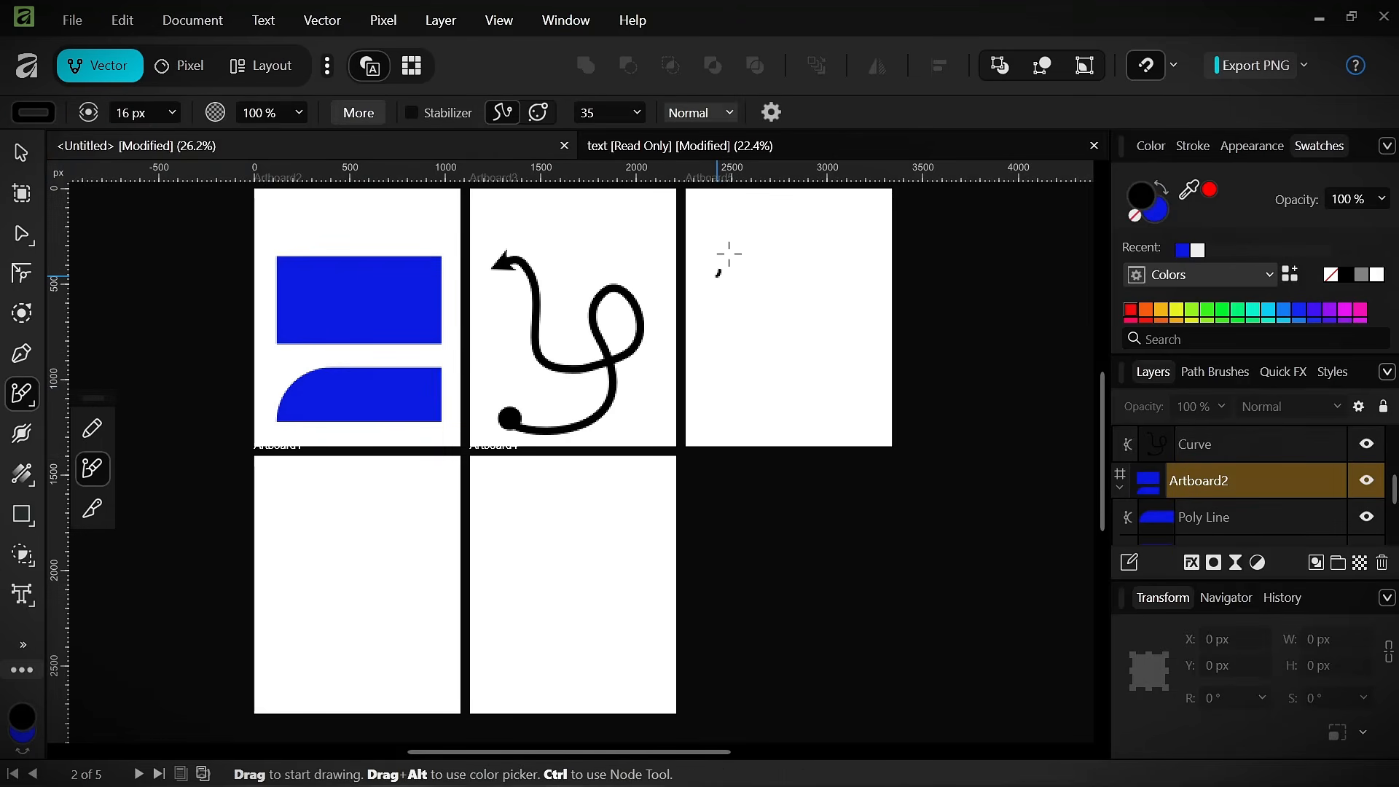
left_click_drag(782, 339, 732, 392)
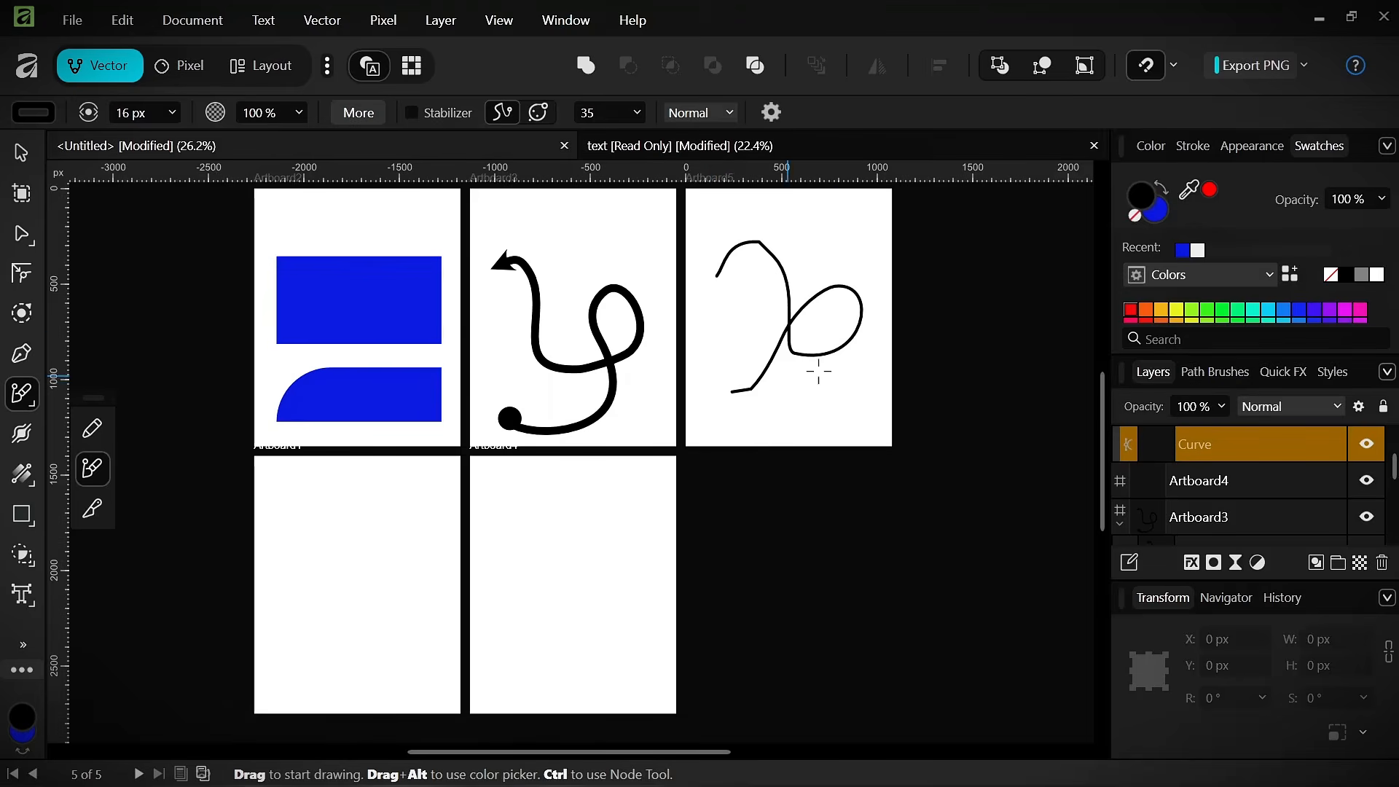
scroll(816, 364, "up", 5)
mouse_move(664, 281)
left_mouse_down()
mouse_move(684, 463)
mouse_move(736, 514)
left_mouse_up()
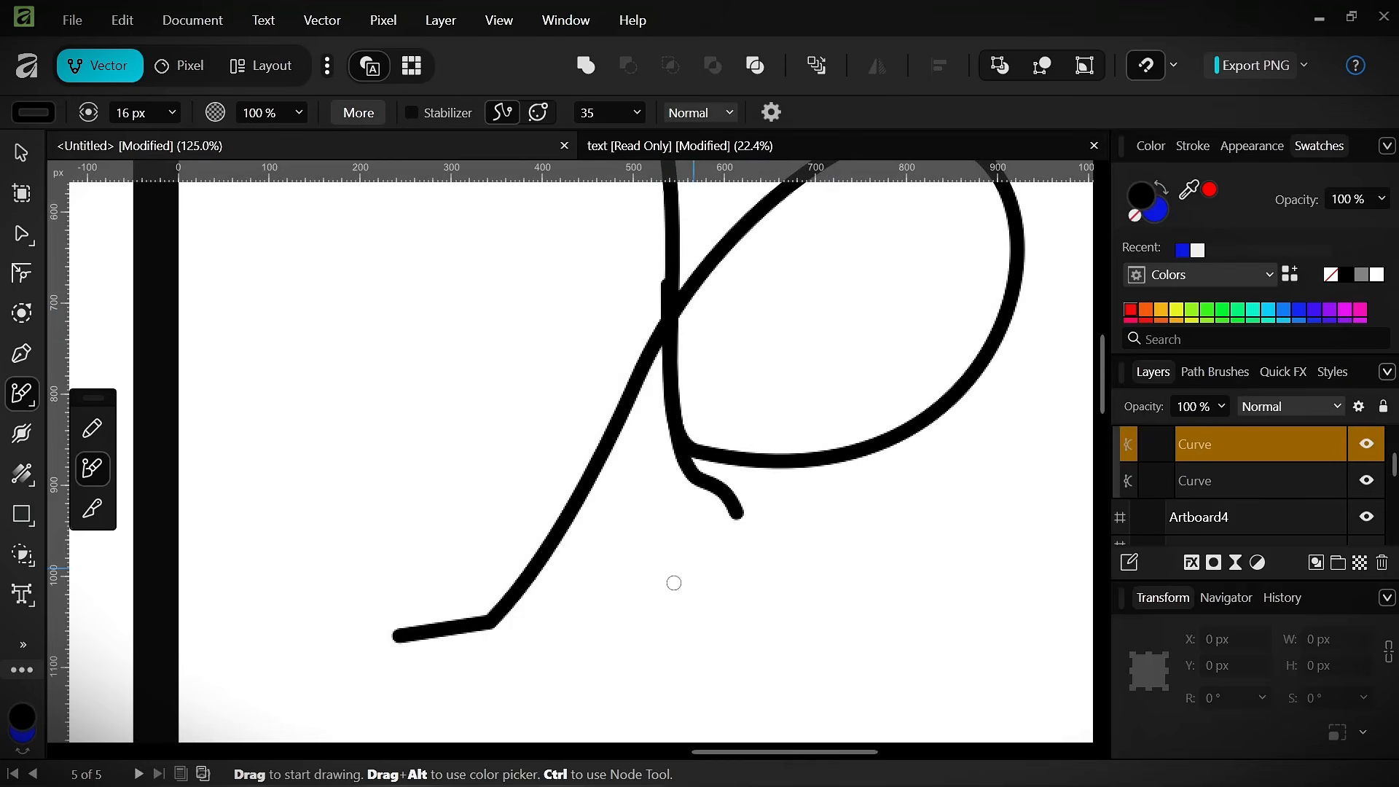
mouse_move(631, 641)
left_mouse_down()
mouse_move(714, 629)
mouse_move(786, 588)
mouse_move(742, 599)
mouse_move(785, 632)
mouse_move(930, 586)
left_mouse_up()
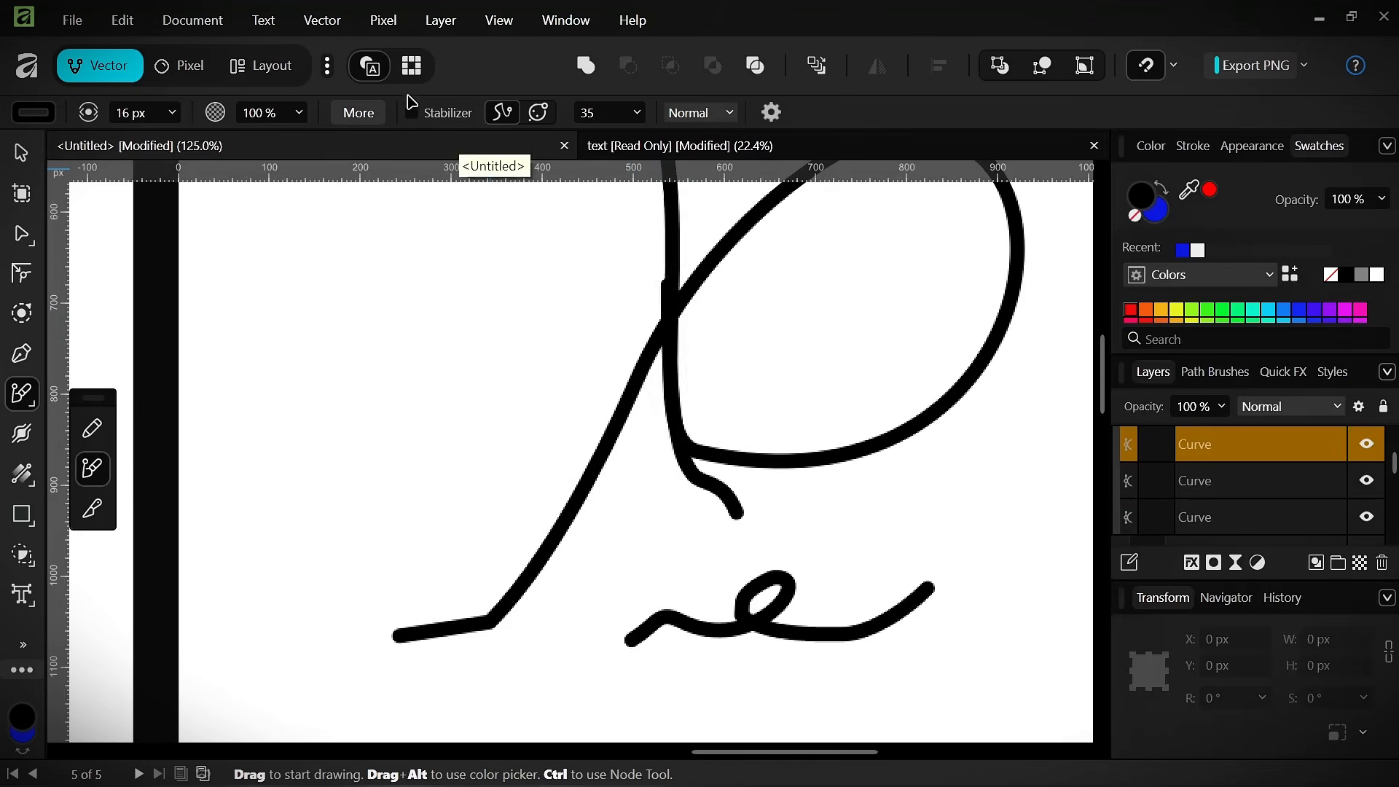
- Enable the rope stabilizer with a length of 35 and paint a long looping stroke across the fifth artboard
left_click(538, 115)
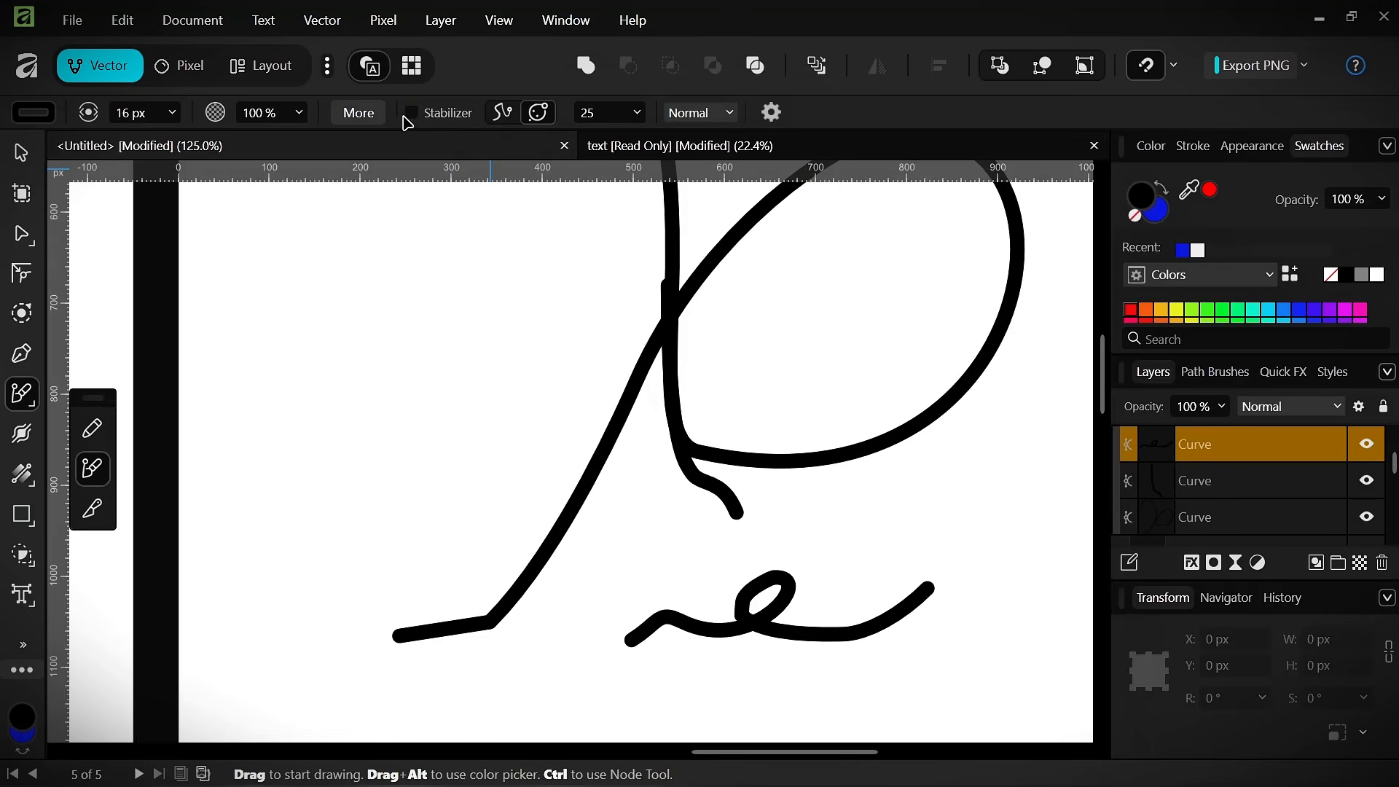
left_click(499, 113)
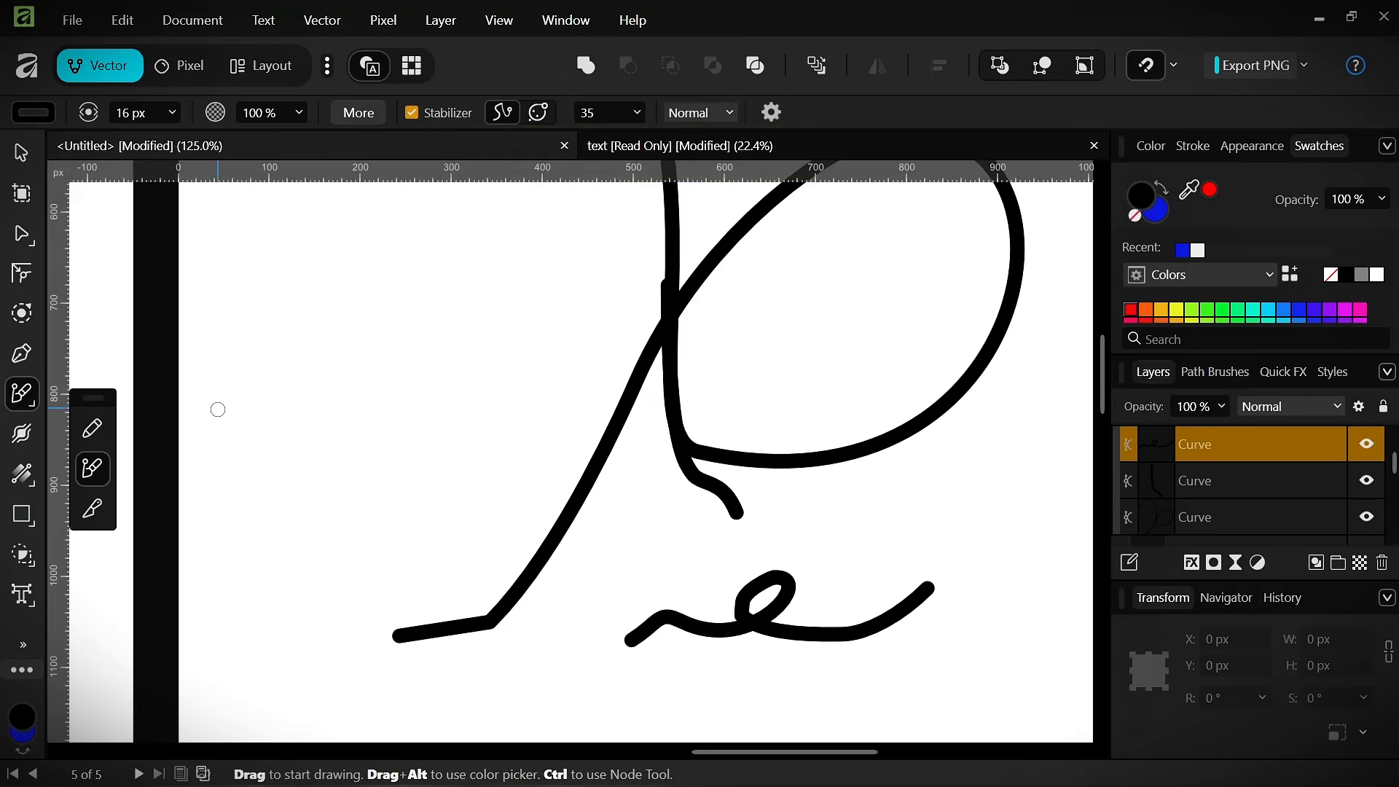
mouse_move(216, 408)
left_mouse_down()
mouse_move(279, 348)
mouse_move(354, 357)
mouse_move(426, 433)
mouse_move(584, 414)
mouse_move(607, 299)
mouse_move(537, 243)
mouse_move(434, 312)
left_mouse_up()
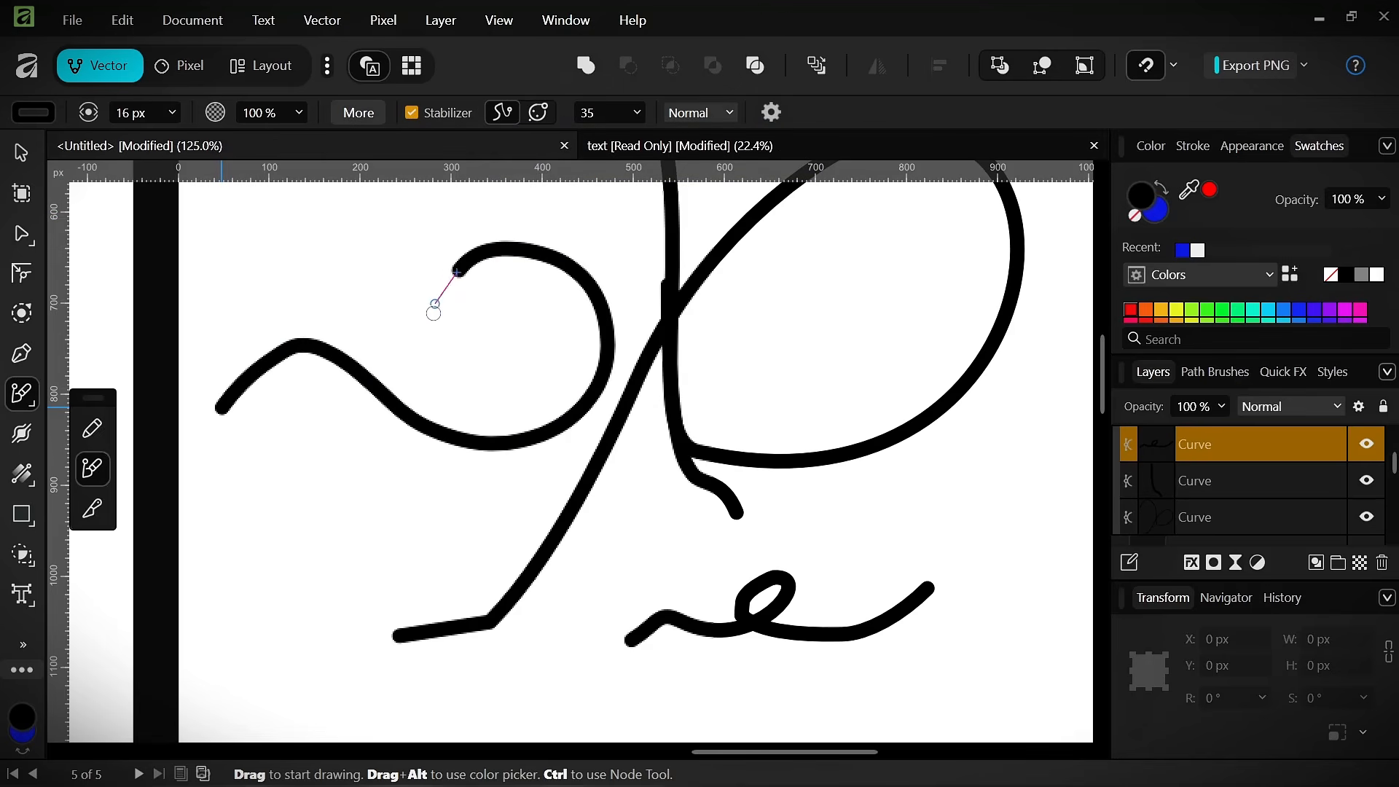
mouse_move(476, 421)
left_mouse_down()
mouse_move(545, 461)
mouse_move(717, 467)
mouse_move(812, 407)
mouse_move(941, 377)
mouse_move(1061, 515)
left_mouse_up()
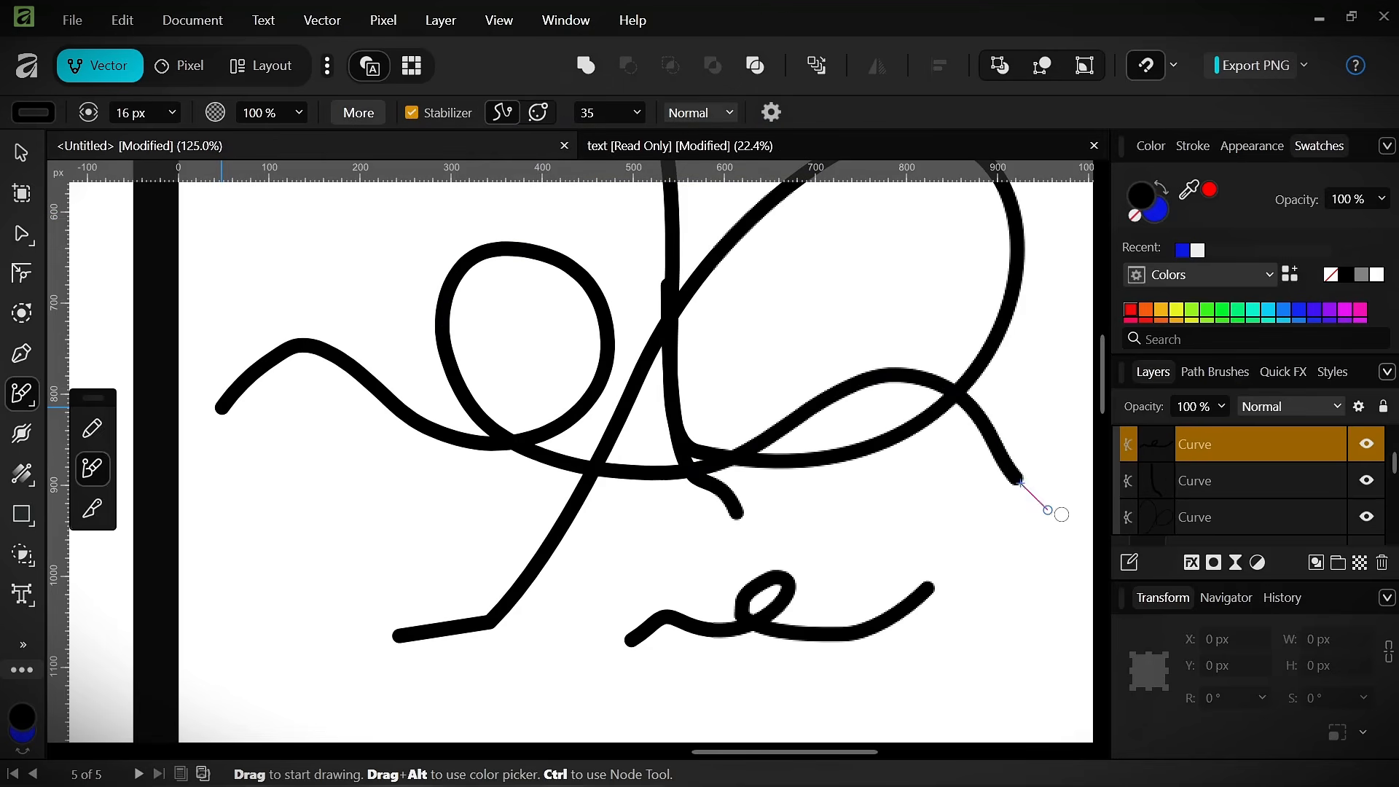
mouse_move(1129, 373)
left_mouse_down()
mouse_move(980, 447)
mouse_move(912, 550)
mouse_move(800, 563)
mouse_move(688, 492)
mouse_move(919, 554)
left_mouse_up()
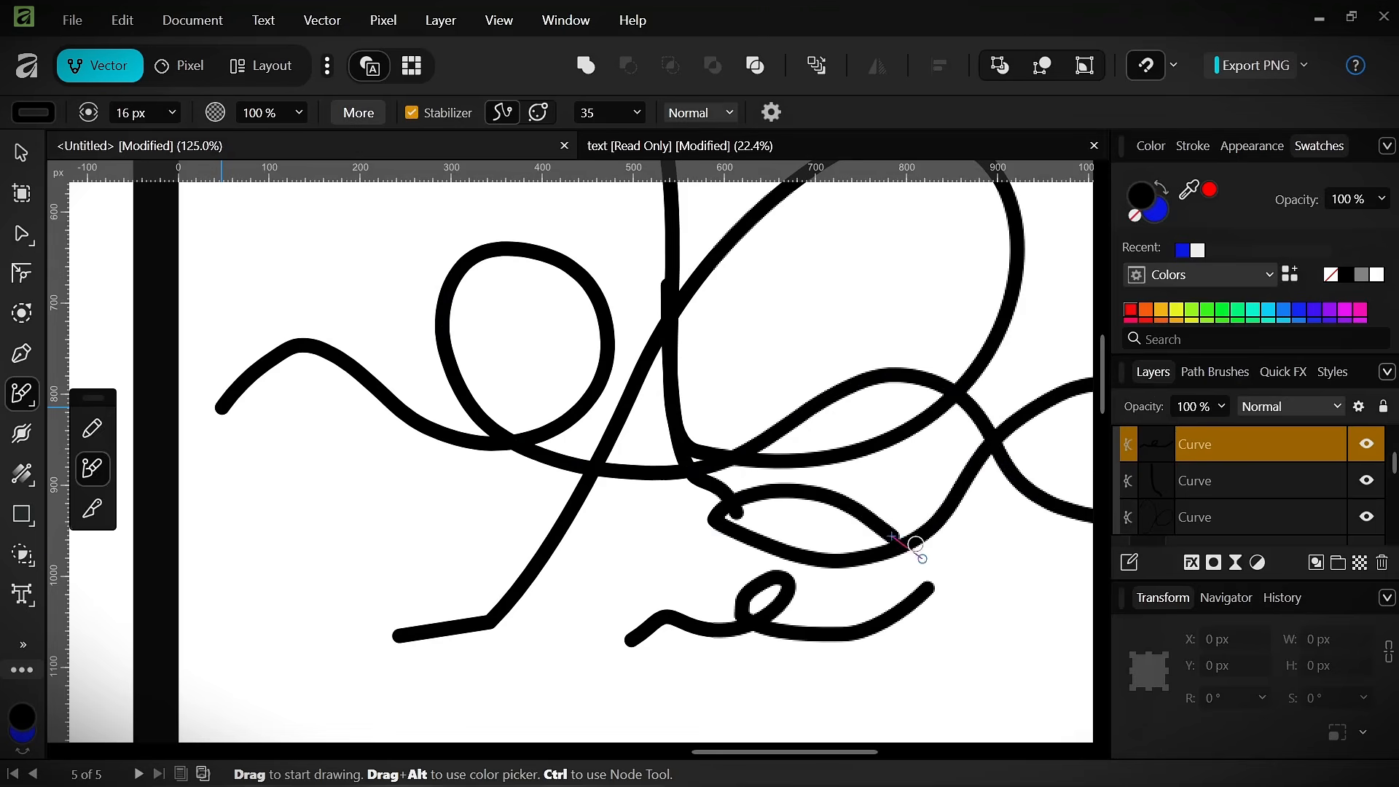
- Delete the four brush strokes from the fifth artboard and the freehand arrow from the third artboard
scroll(442, 384, "down", 6)
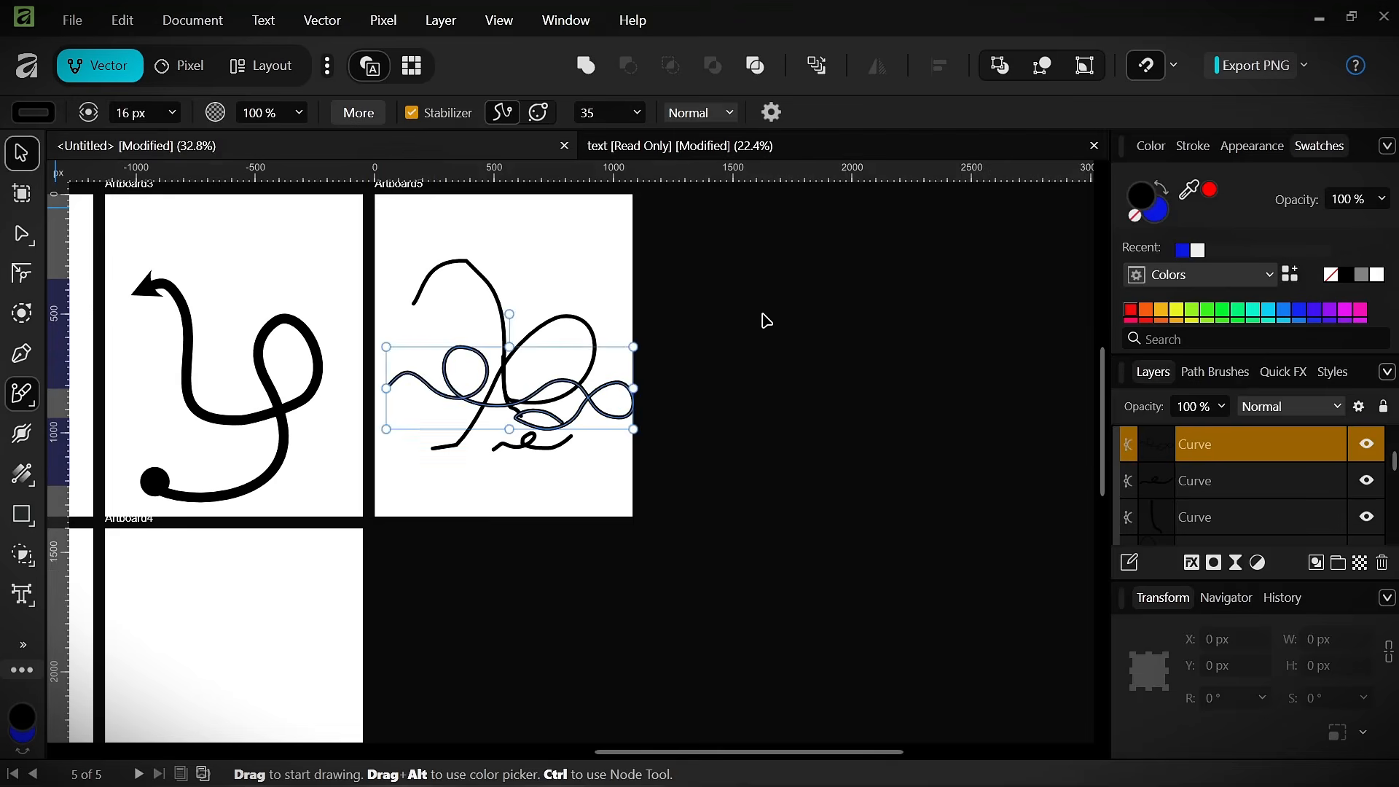
key("v")
left_click_drag(700, 250, 407, 612)
key("Delete")
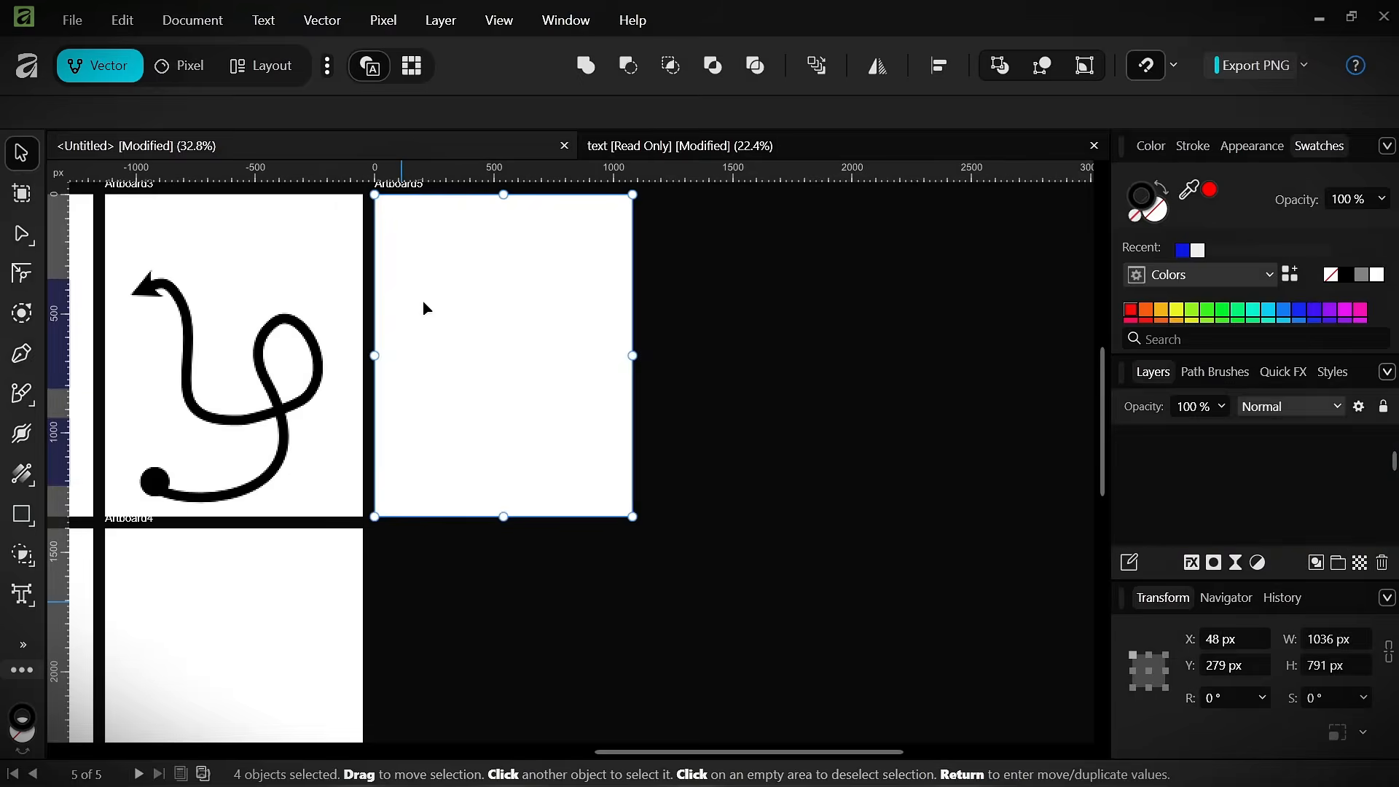
mouse_move(525, 223)
left_mouse_down()
mouse_move(23, 551)
mouse_move(555, 320)
mouse_move(531, 231)
left_mouse_up()
left_click(666, 253)
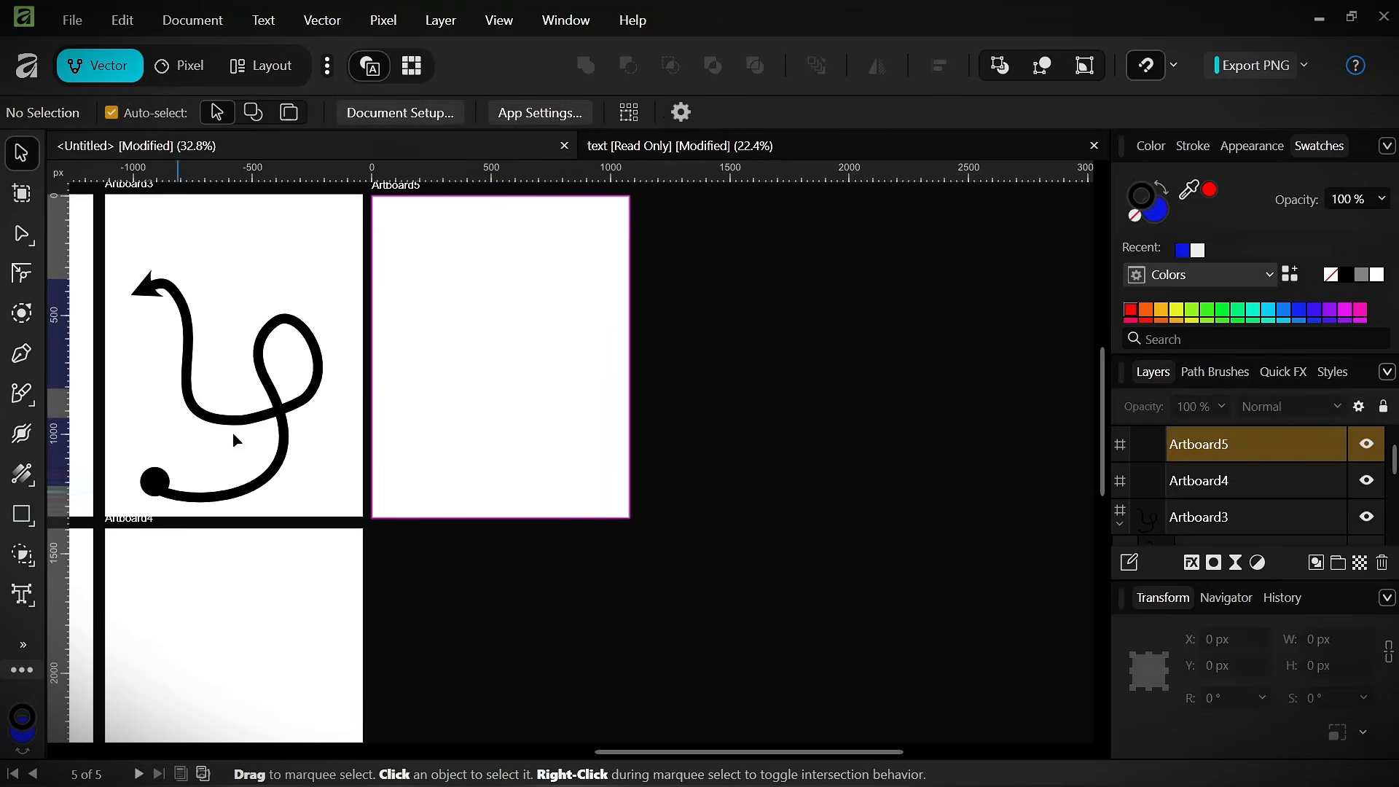
left_click(275, 398)
key("Delete")
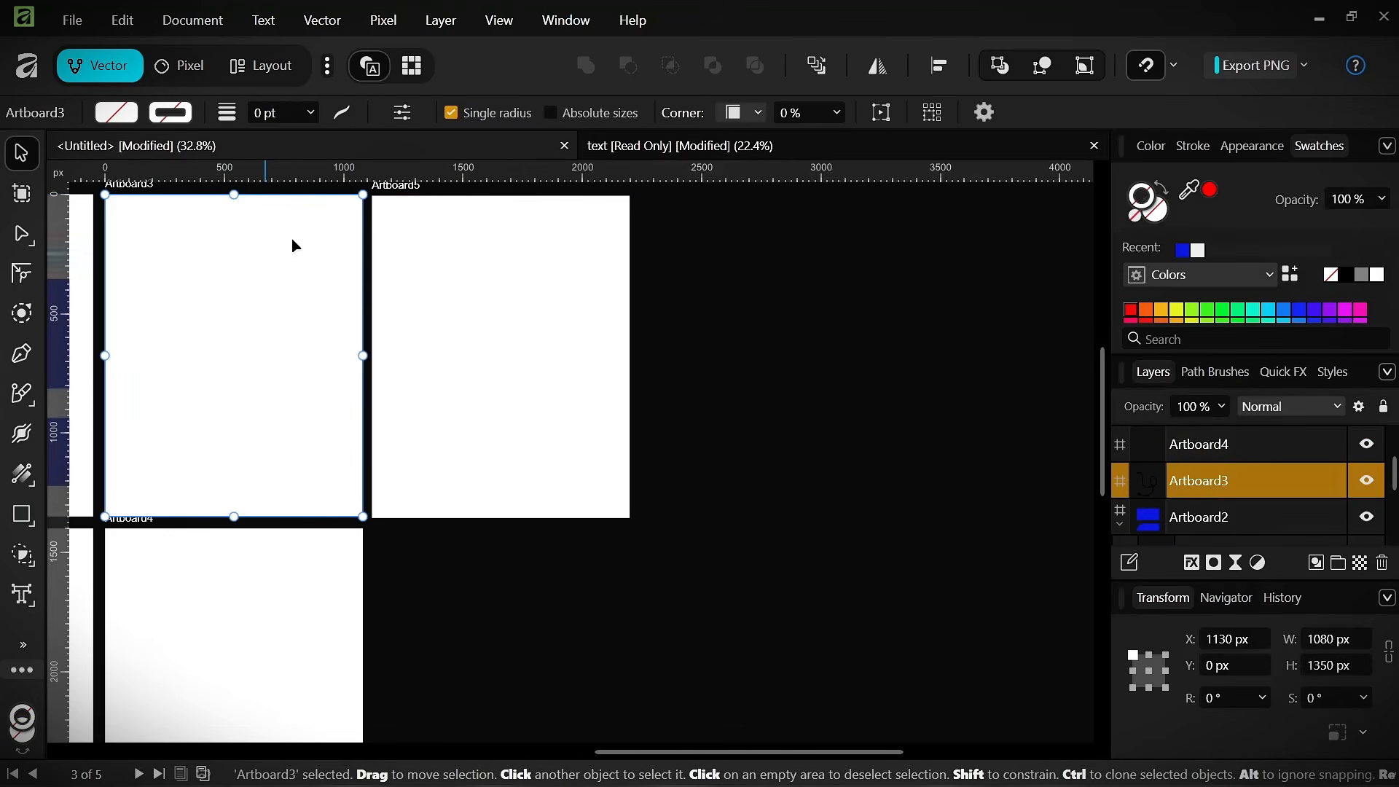
- Paint one long looping stroke over the empty third artboard with the stabilized 16 px Path Brush tool
key("space")
left_click_drag(299, 237, 469, 223)
scroll(310, 259, "up", 2)
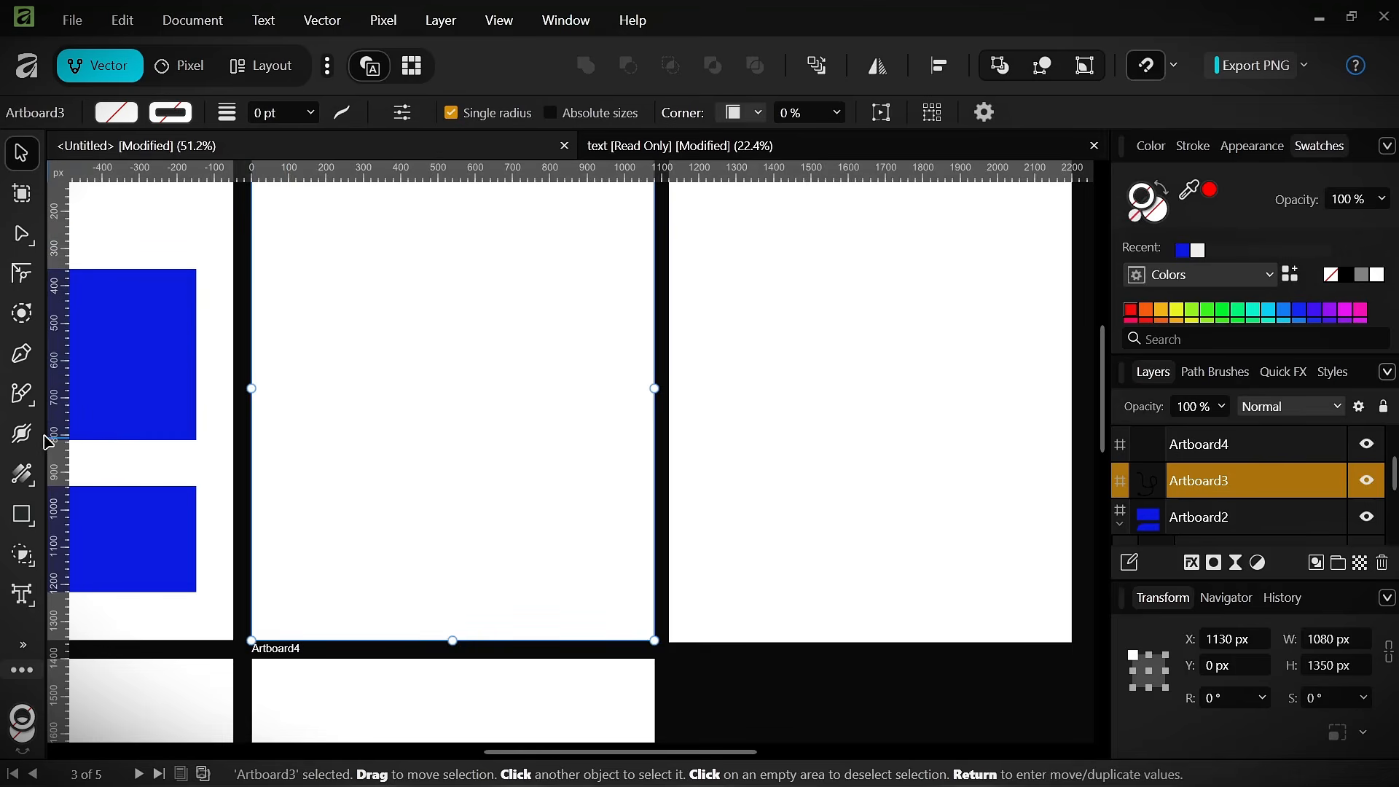
left_click(22, 394)
scroll(284, 290, "down", 2)
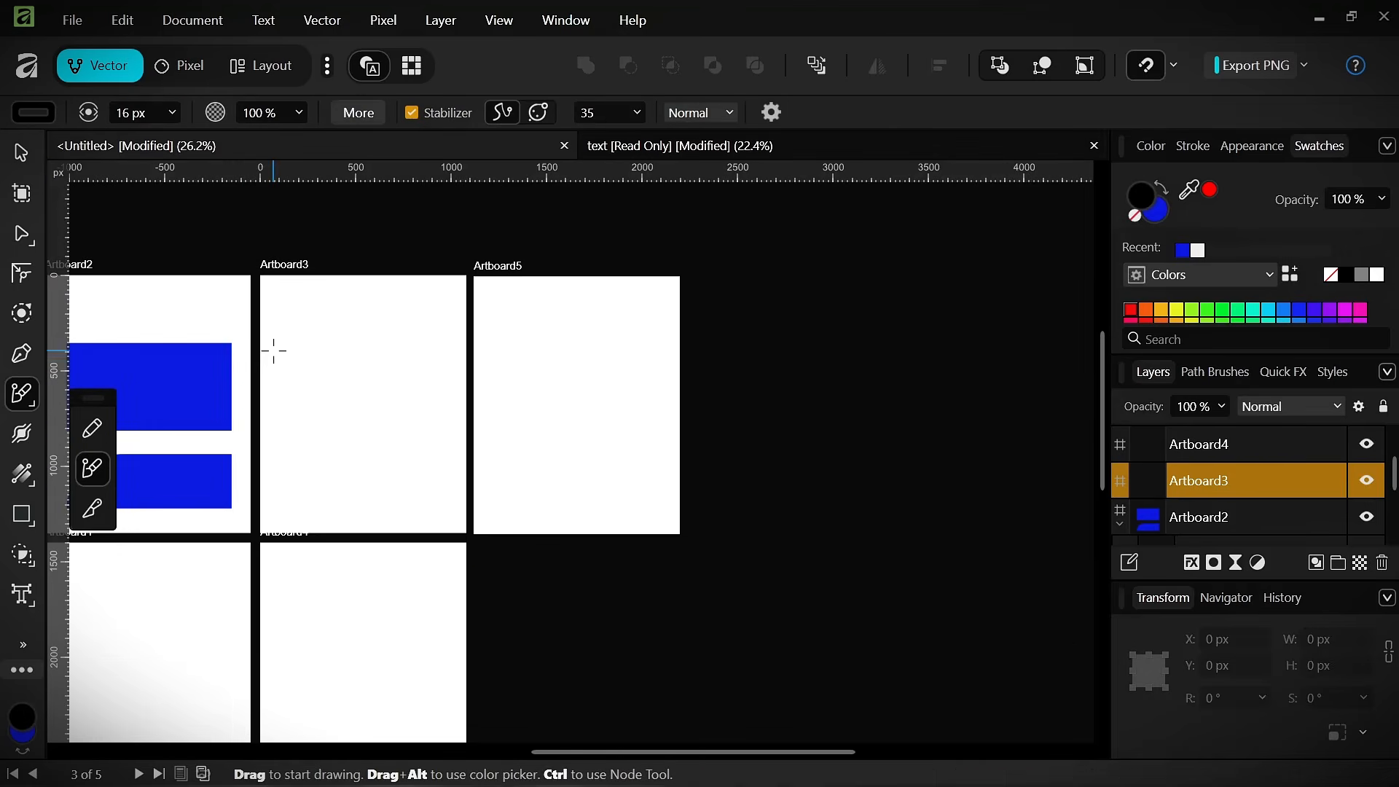
left_click_drag(303, 310, 318, 370)
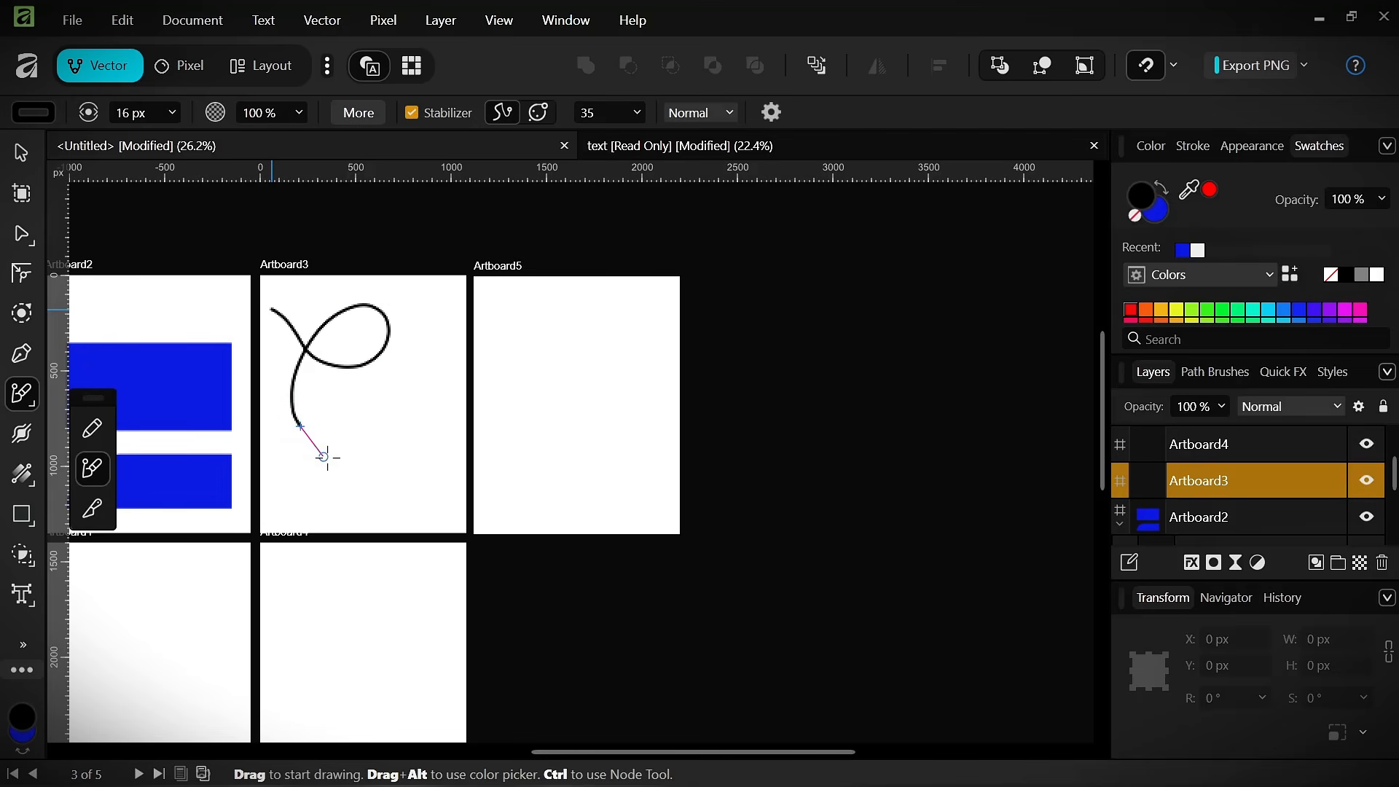
mouse_move(444, 413)
left_mouse_down()
mouse_move(468, 447)
mouse_move(473, 496)
mouse_move(438, 535)
mouse_move(379, 536)
mouse_move(328, 500)
mouse_move(312, 454)
mouse_move(343, 397)
mouse_move(392, 374)
mouse_move(455, 305)
mouse_move(432, 268)
mouse_move(406, 283)
left_mouse_up()
scroll(369, 382, "up", 2)
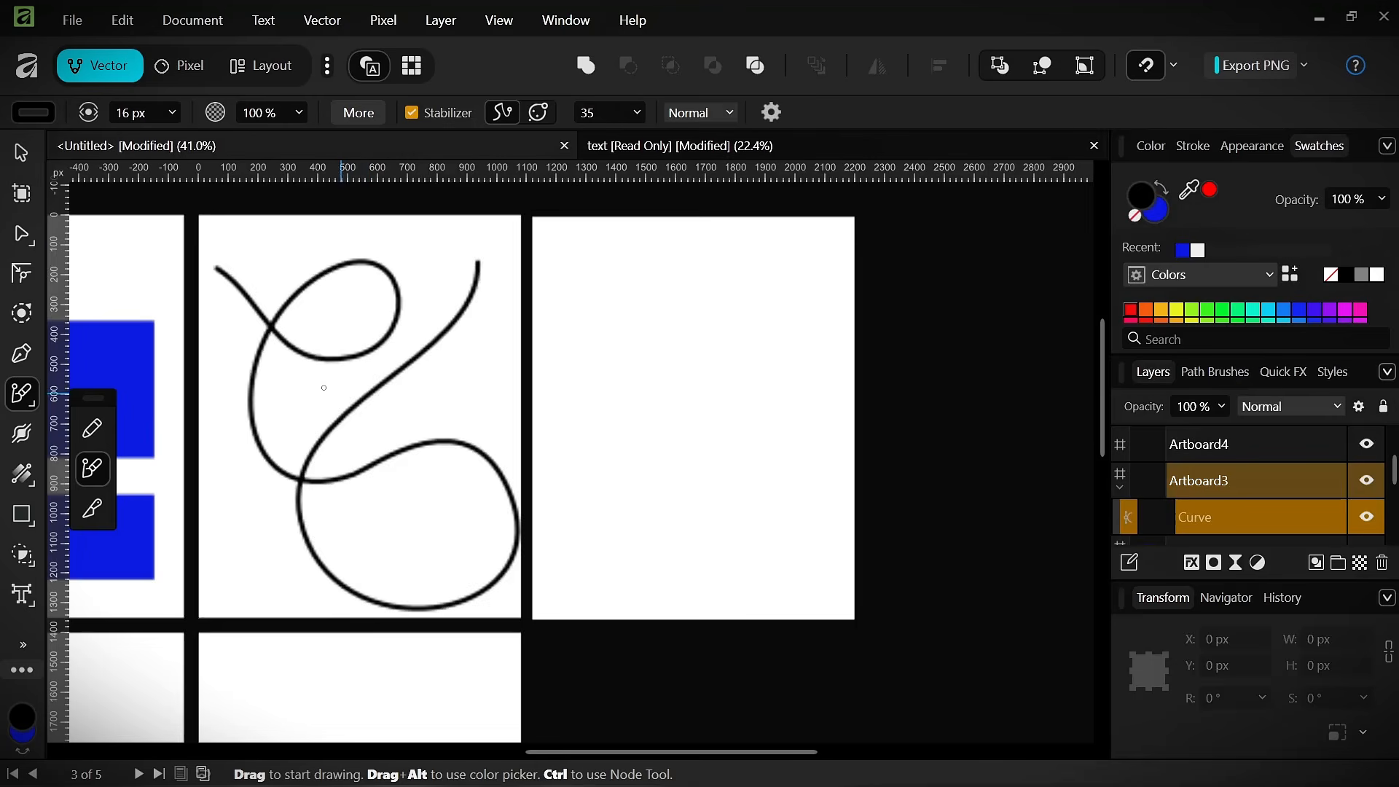
- Select the looping curve on the third artboard and change its stroke style to a dashed line
left_click(27, 145)
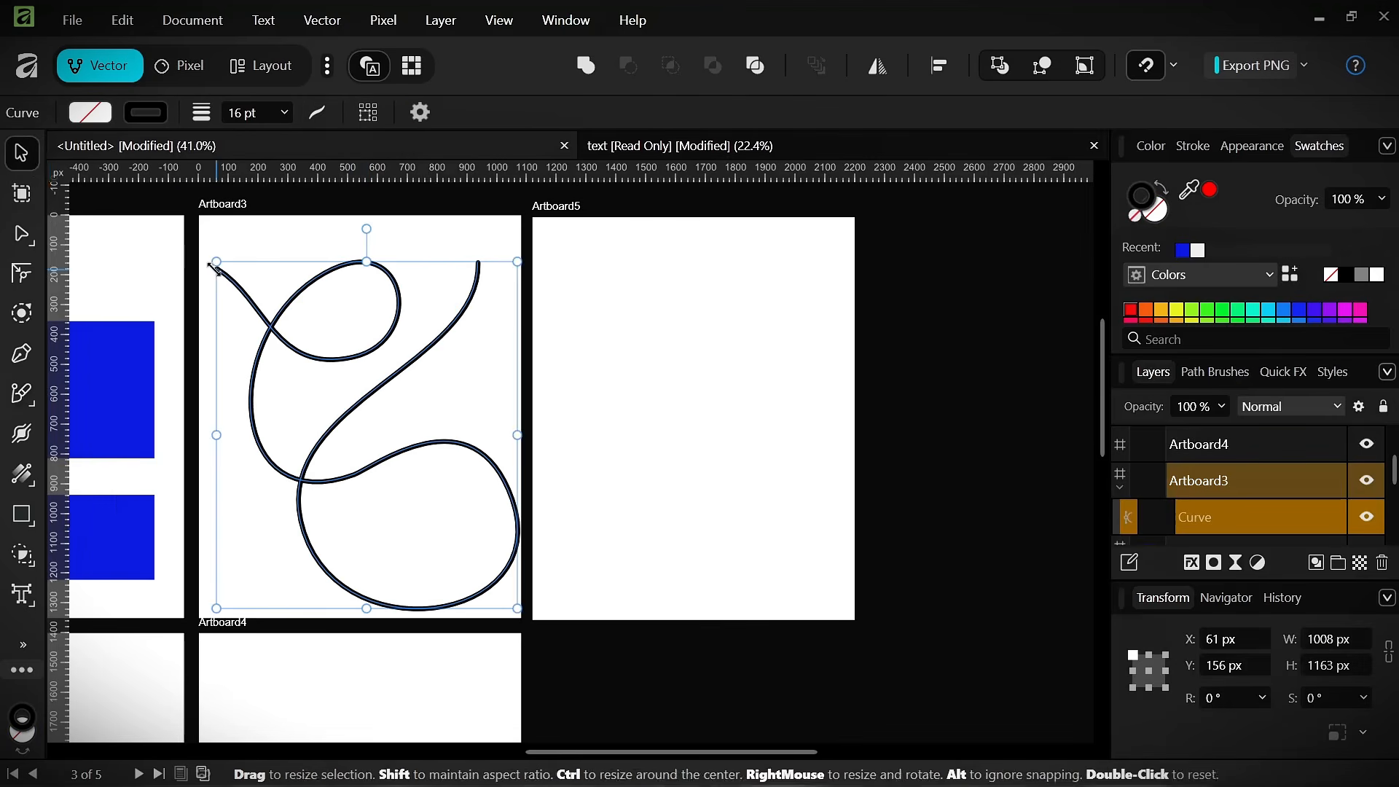
scroll(216, 268, "up", 6)
scroll(363, 338, "down", 4)
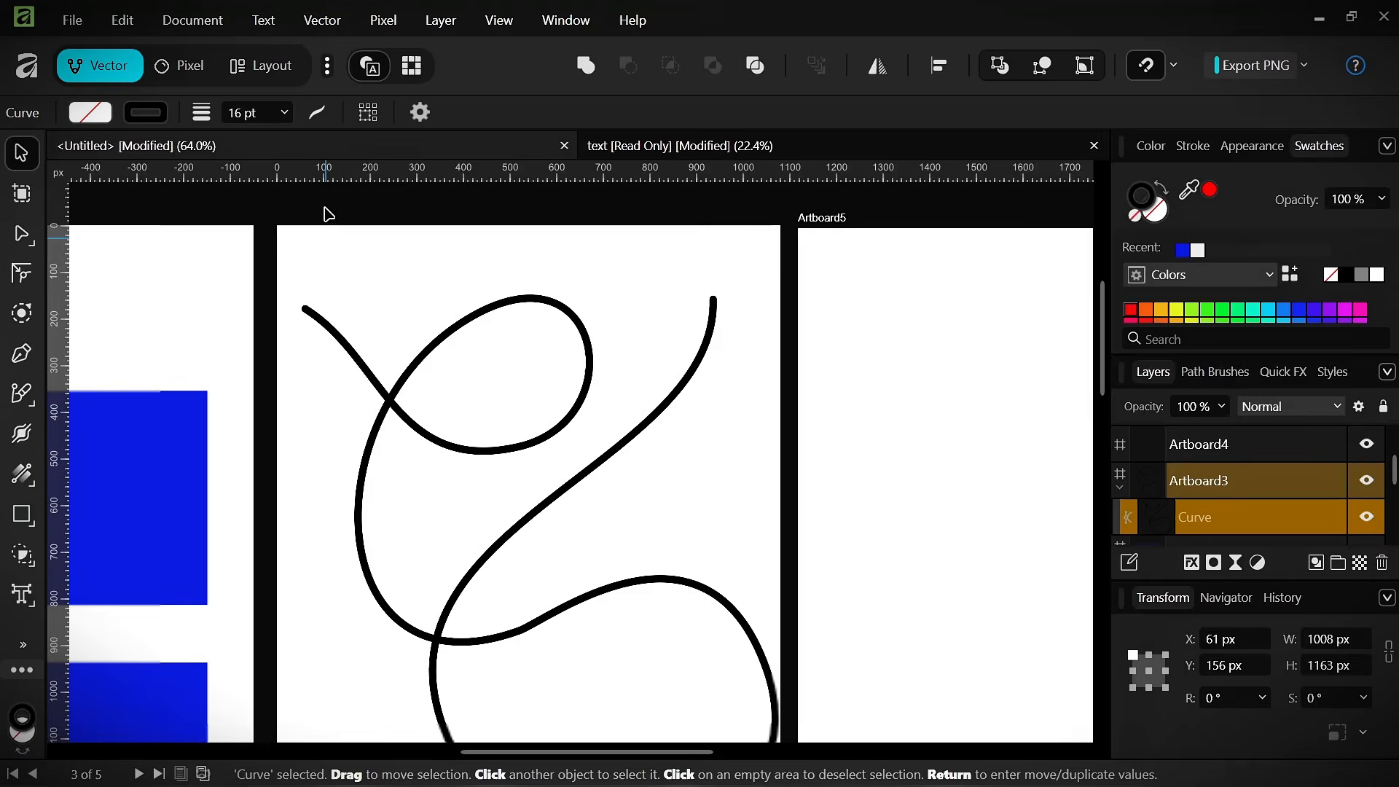
left_click(318, 112)
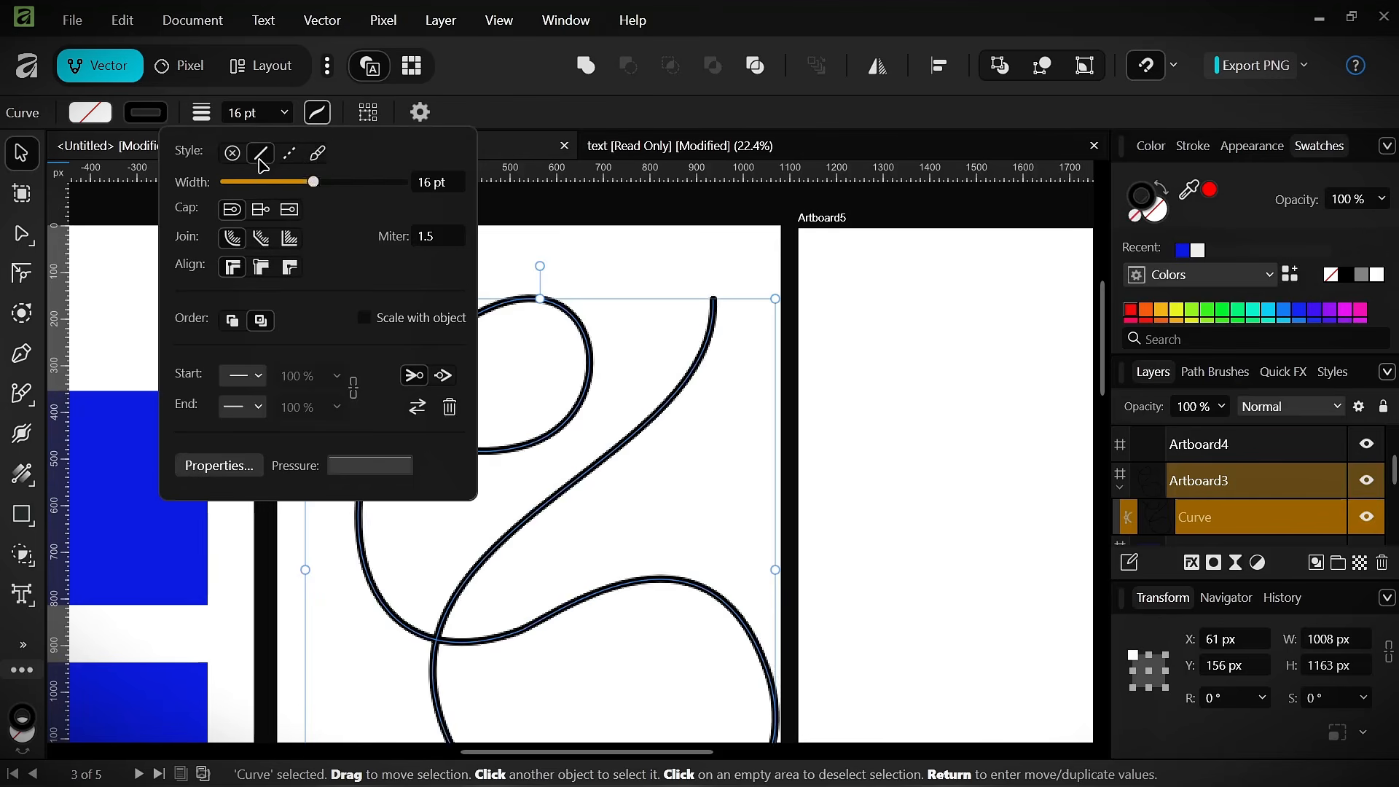
left_click(288, 153)
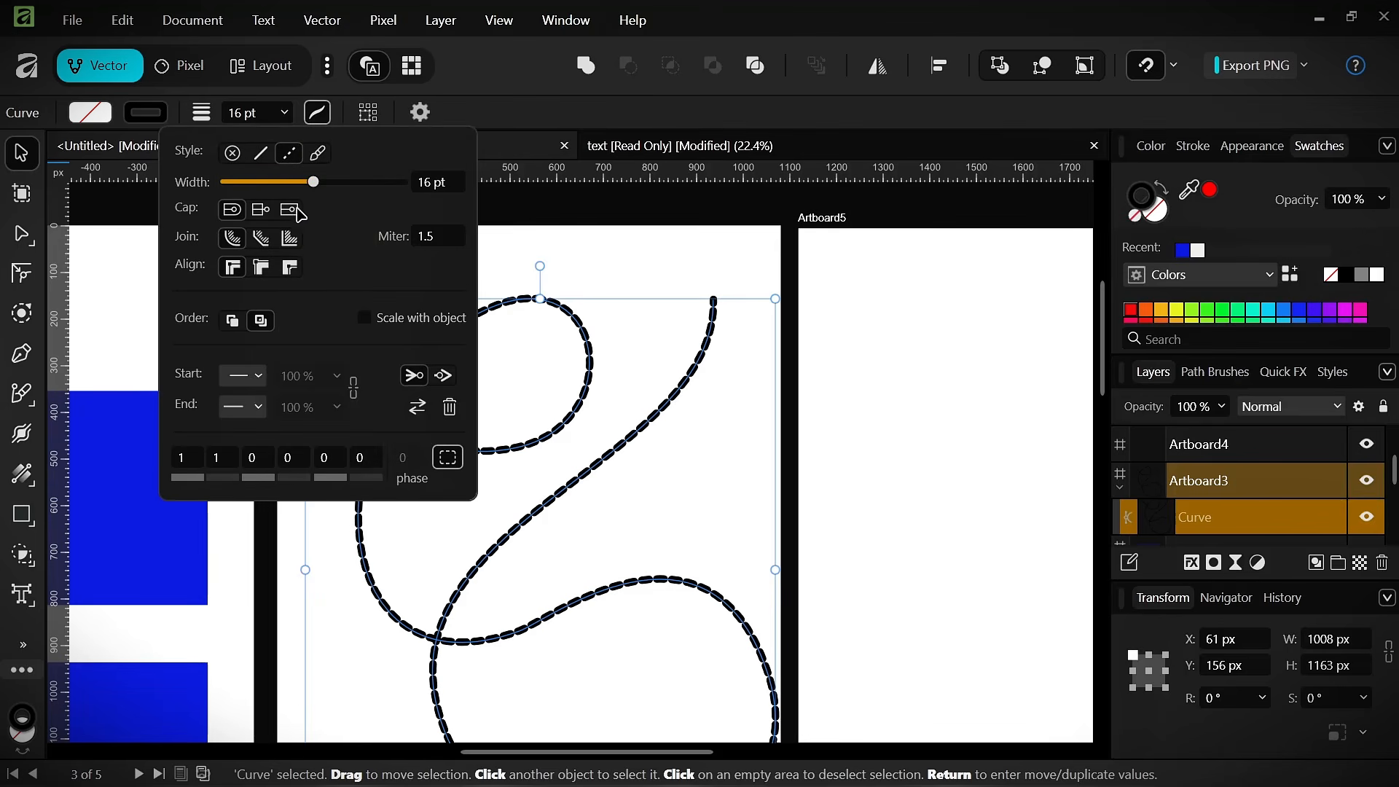
- Give the dashed curve a miter join with a limit of 17 and a stroke width of 27 pt
mouse_move(315, 191)
left_mouse_down()
mouse_move(355, 199)
mouse_move(310, 204)
mouse_move(339, 208)
left_mouse_up()
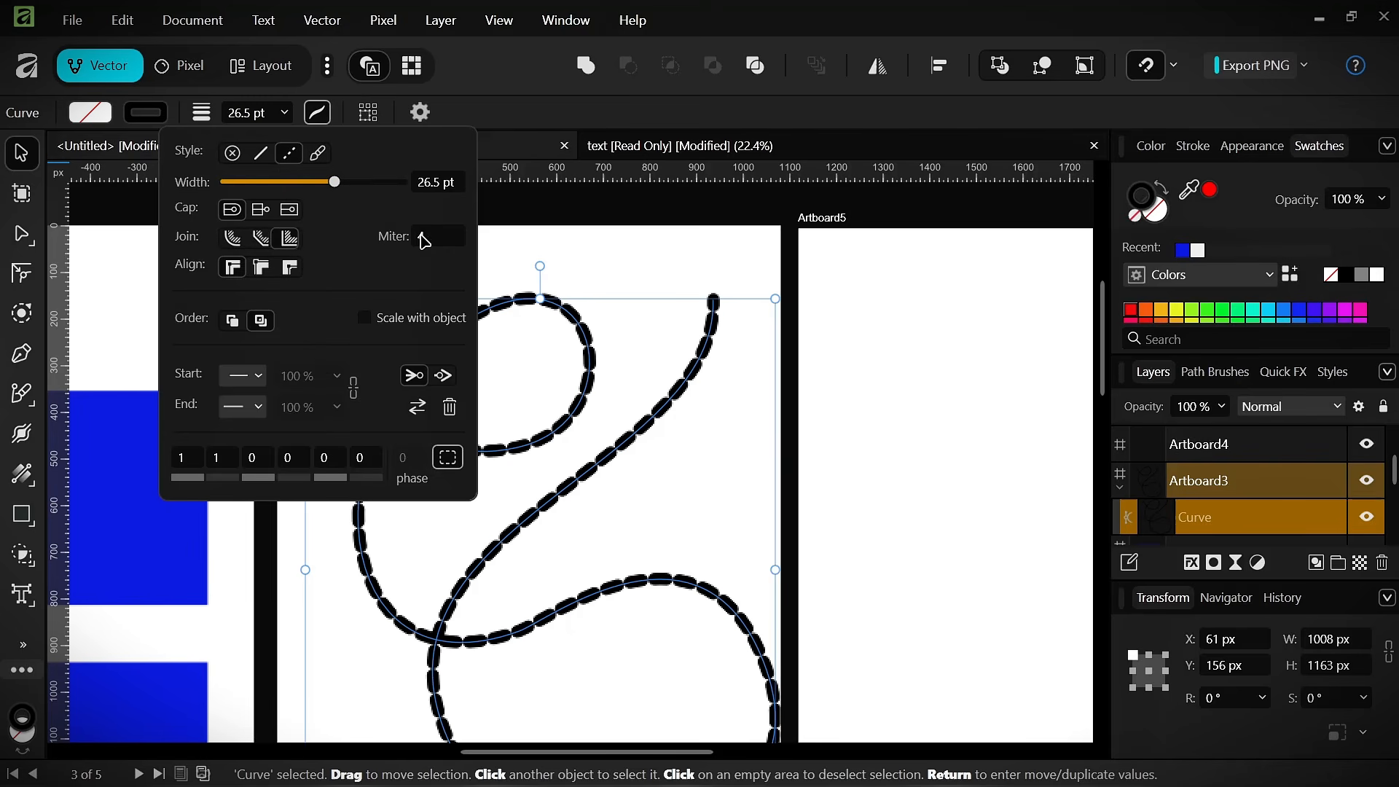
left_click_drag(400, 237, 462, 248)
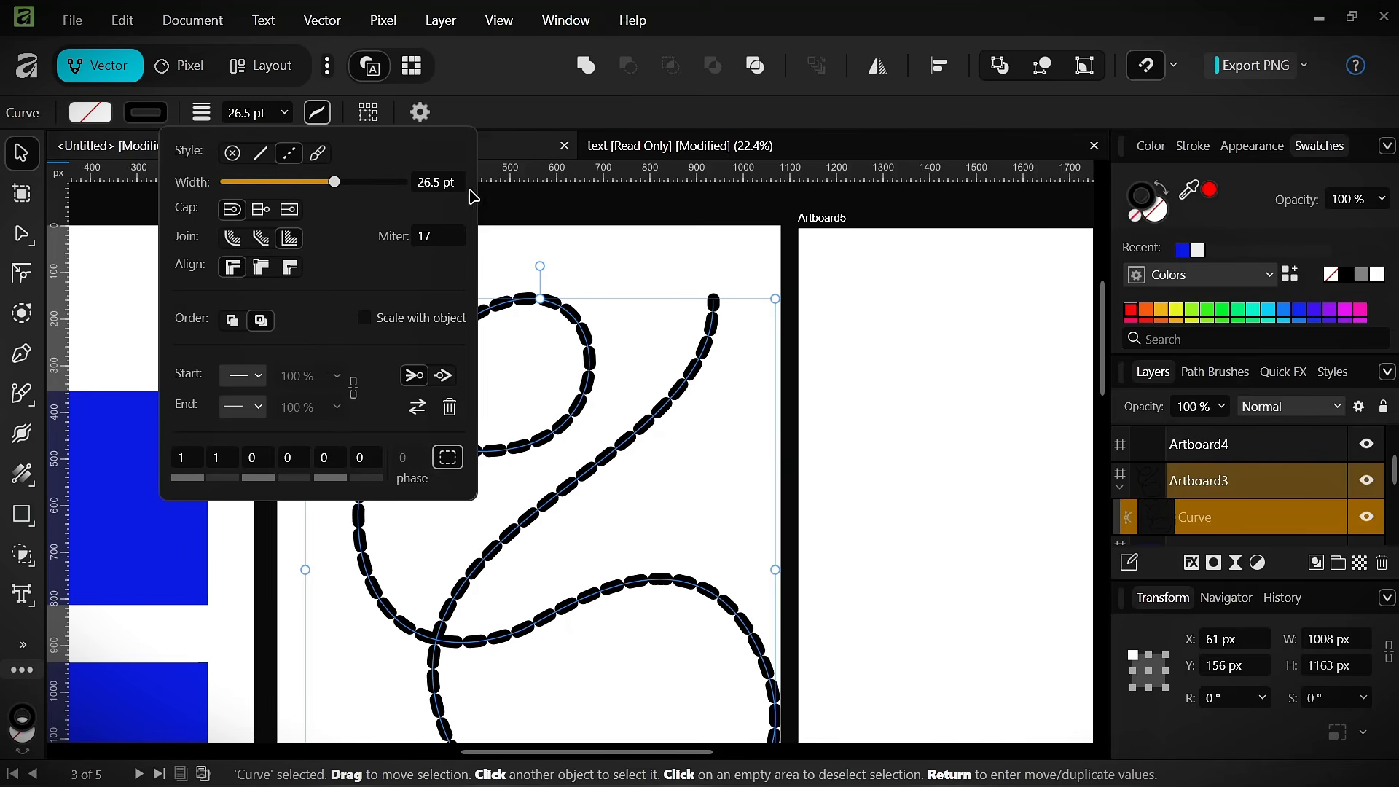
left_click(267, 183)
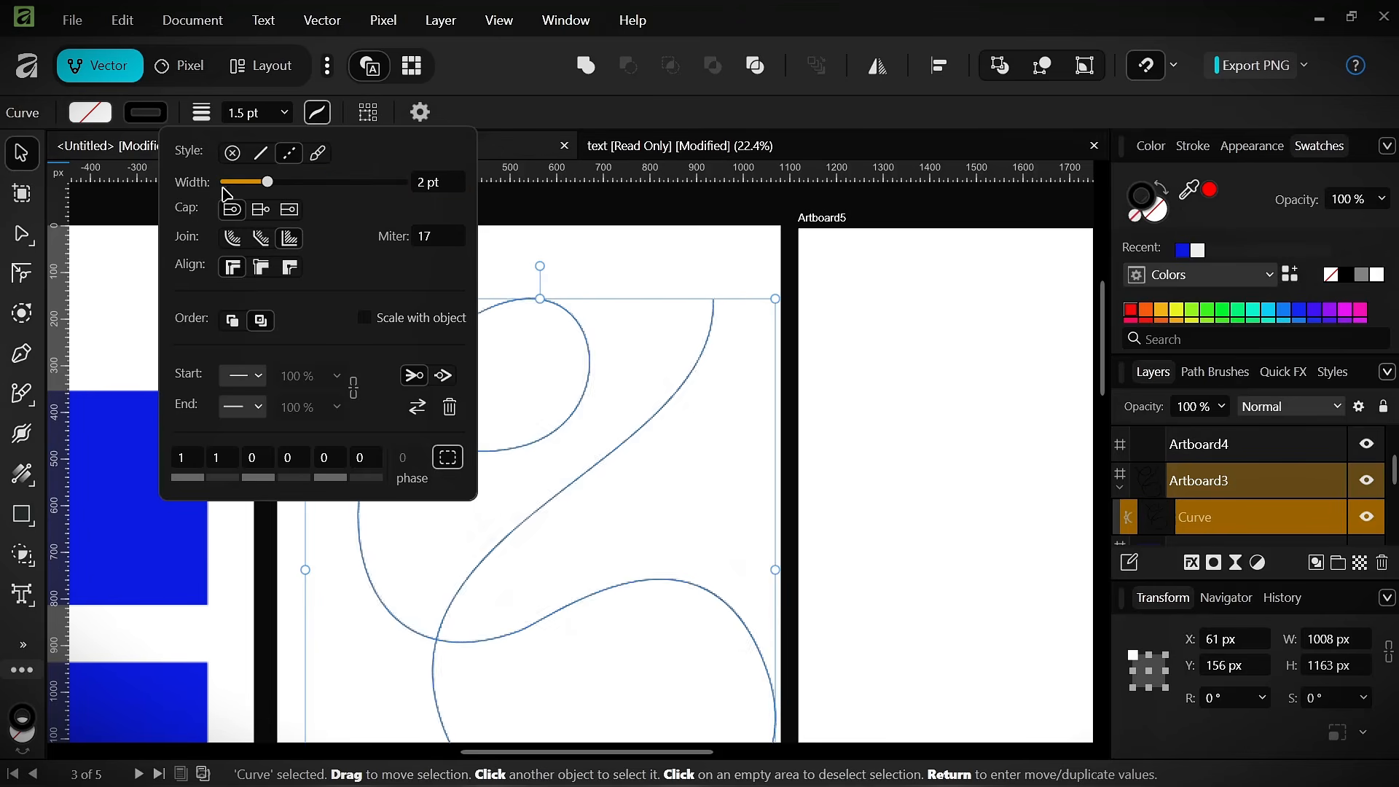
left_click_drag(223, 187, 1002, 226)
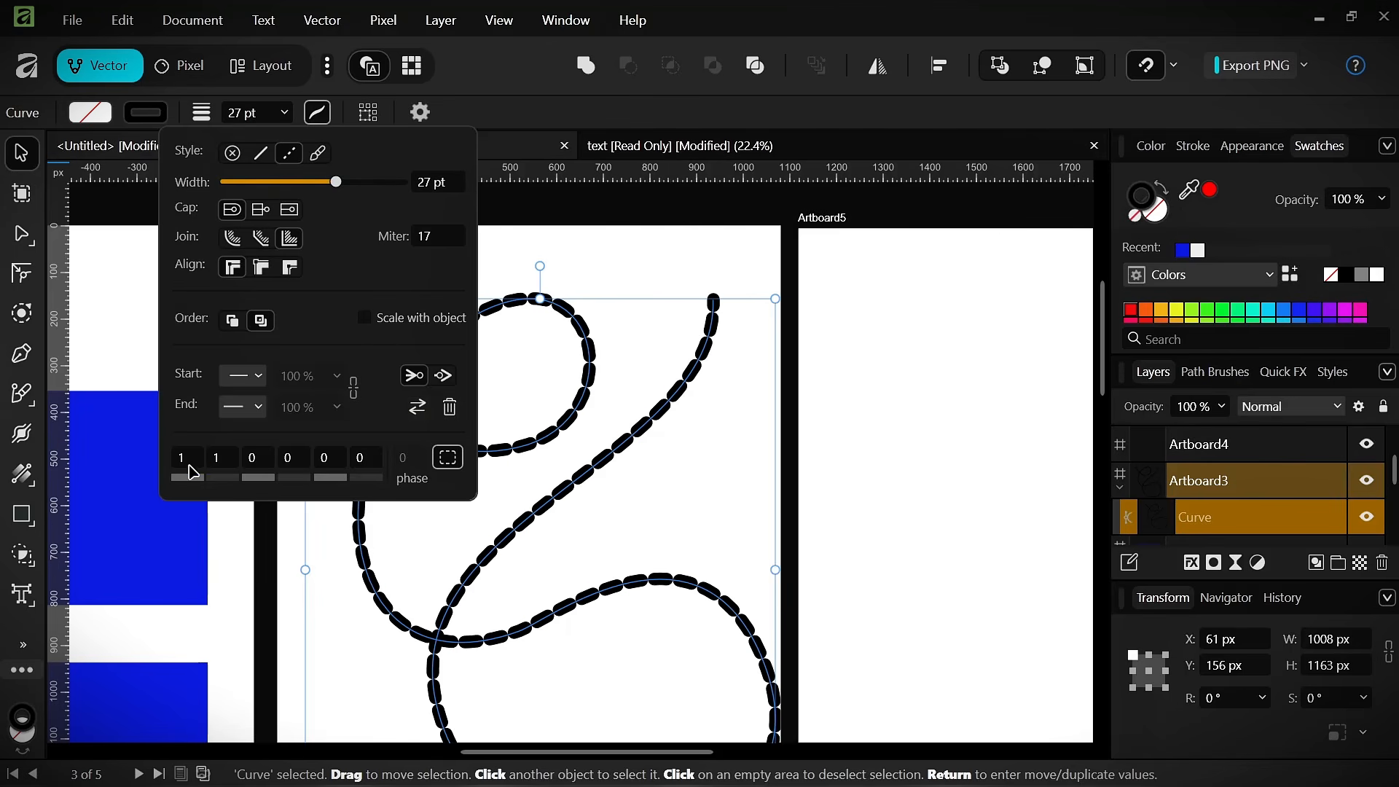
- Set the first gap value of the curve's dash pattern to 2
left_click(189, 466)
left_click(231, 455)
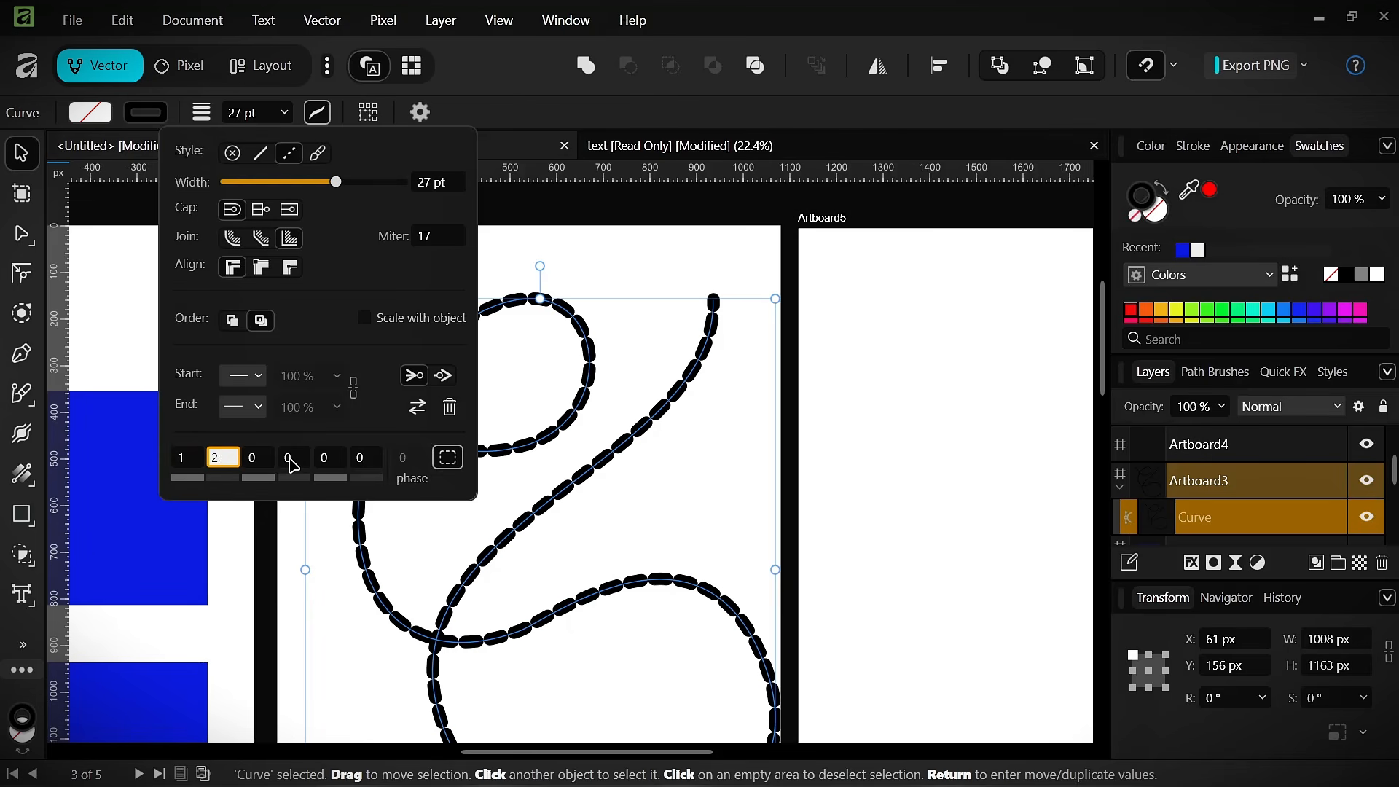
- Try different gap lengths such as 20 and 15 in the curve's dash pattern, settling on a gap of 2
key("Return")
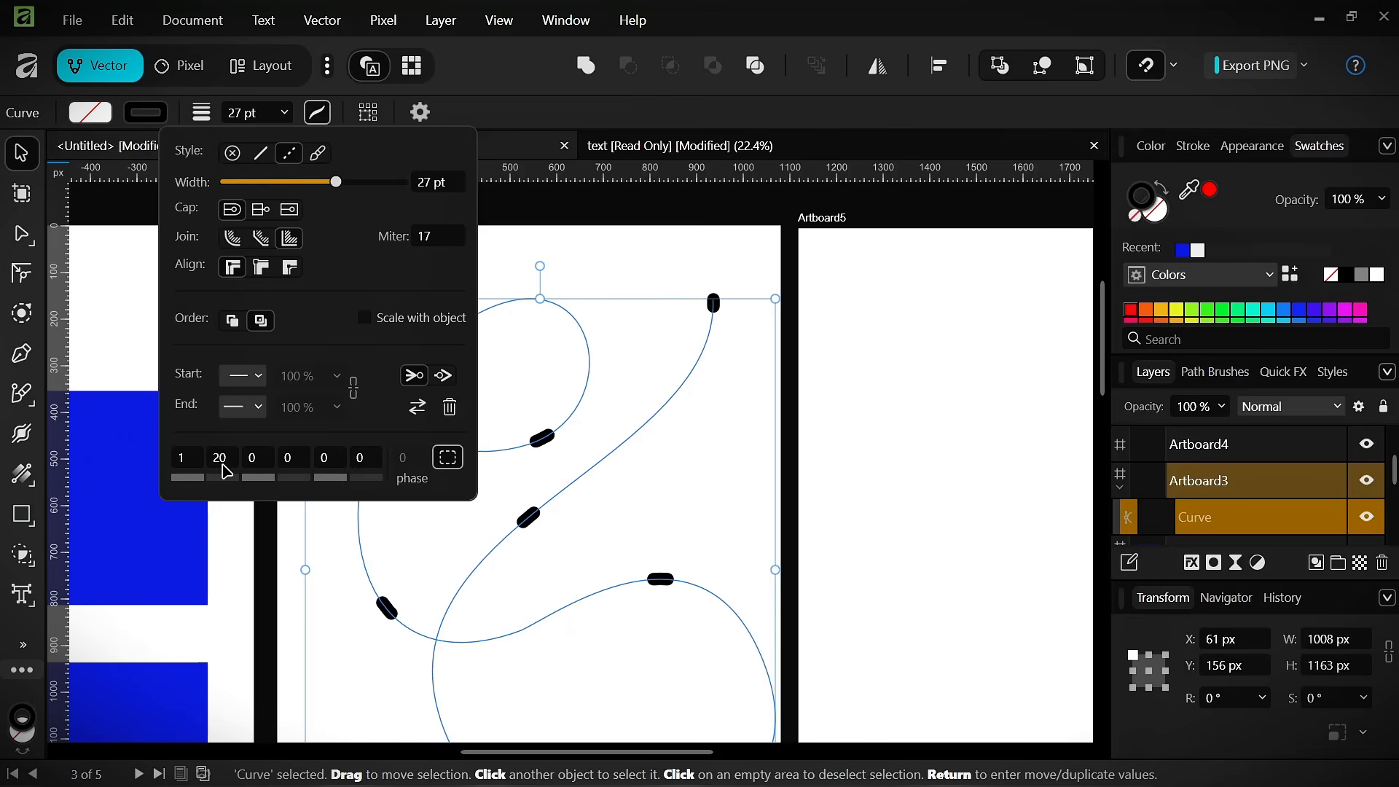
left_click(223, 459)
type("10")
key("Return")
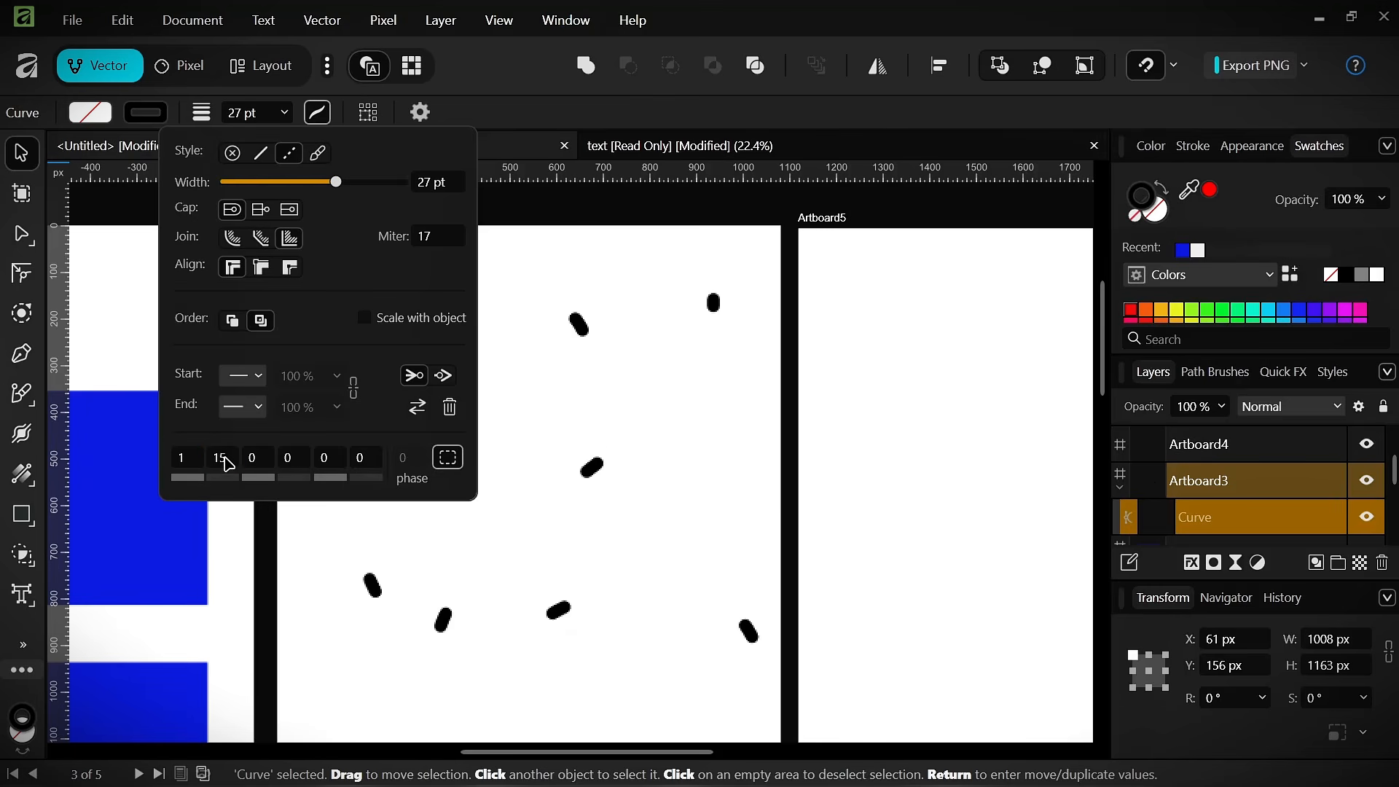
scroll(229, 465, "down", 12)
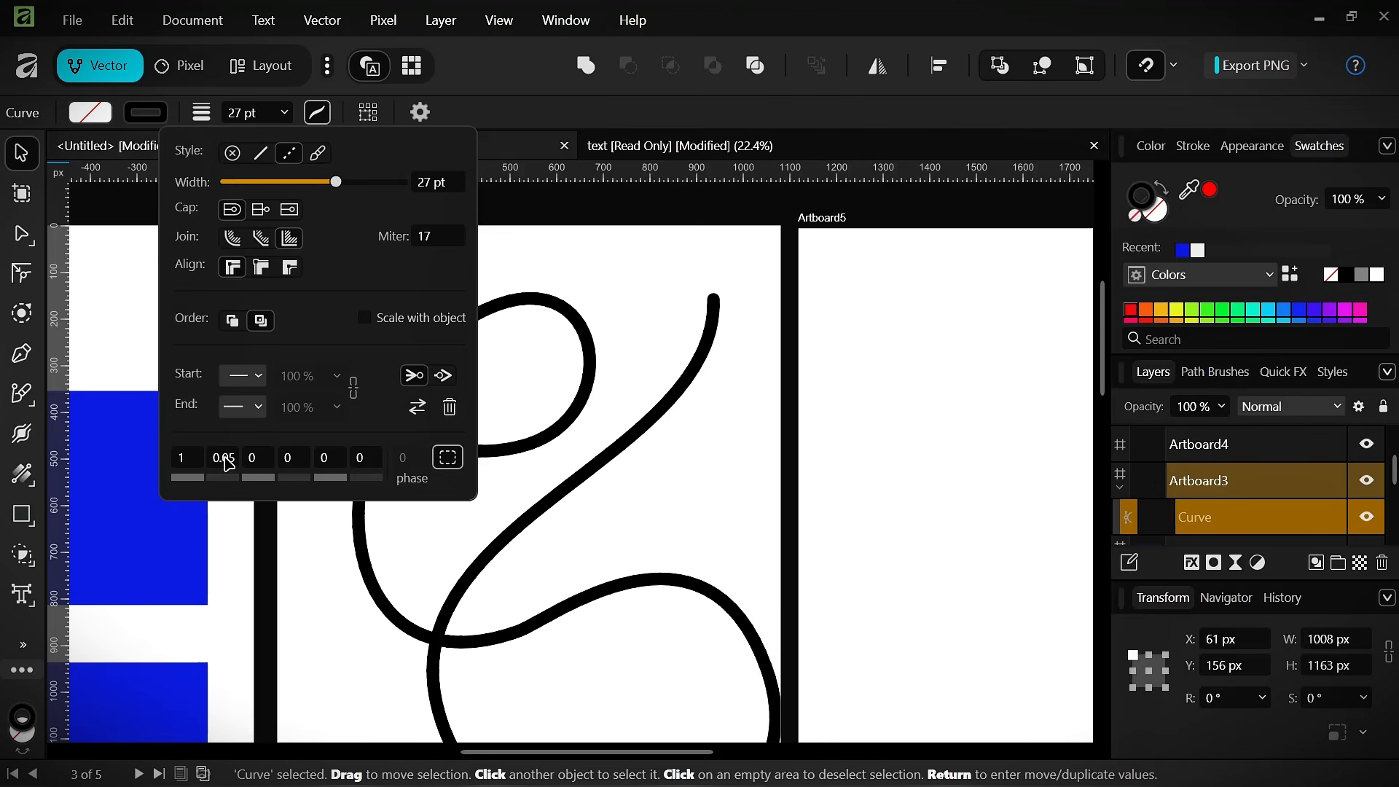
scroll(225, 463, "up", 2)
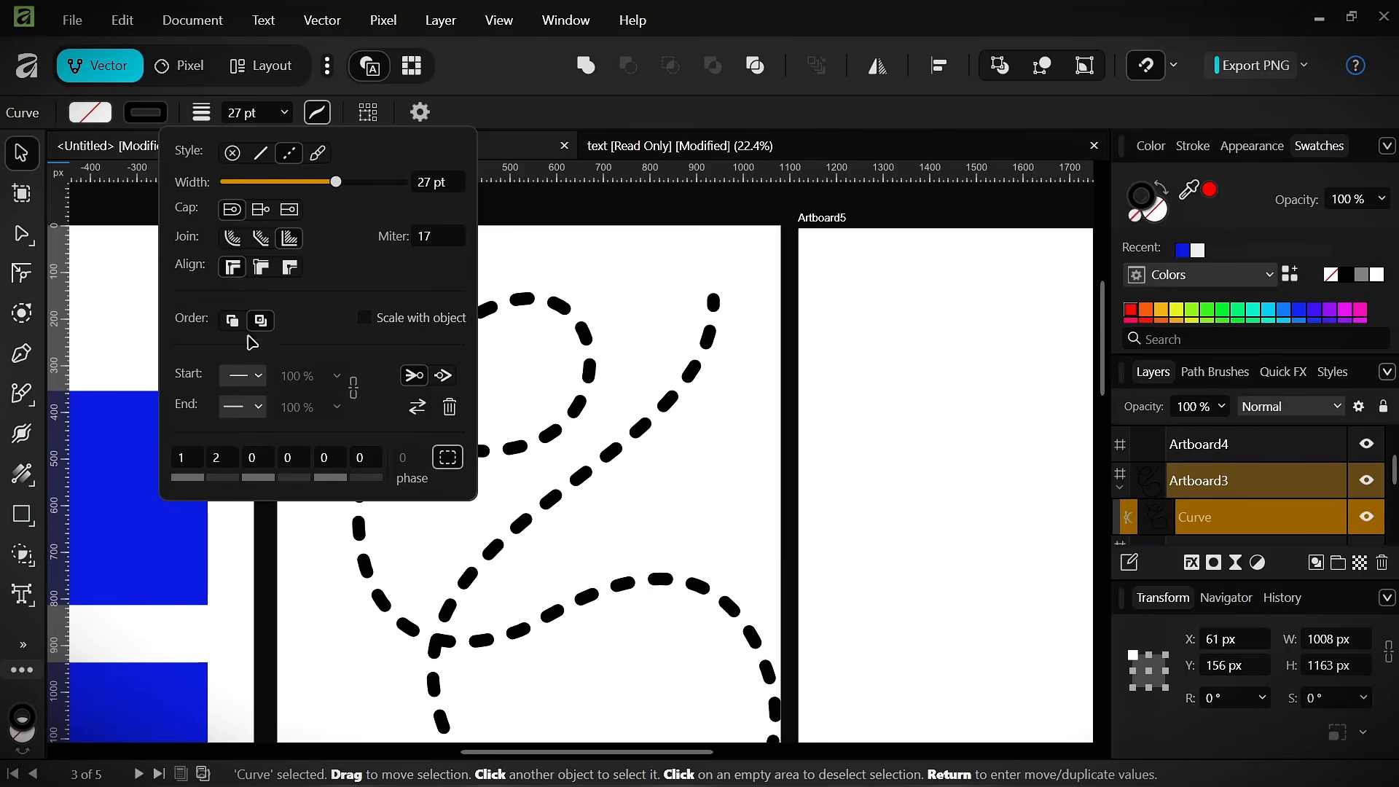
- Set the curve's stroke width to 22 pt and its dash length to 5, and deselect the curve
scroll(438, 186, "down", 5)
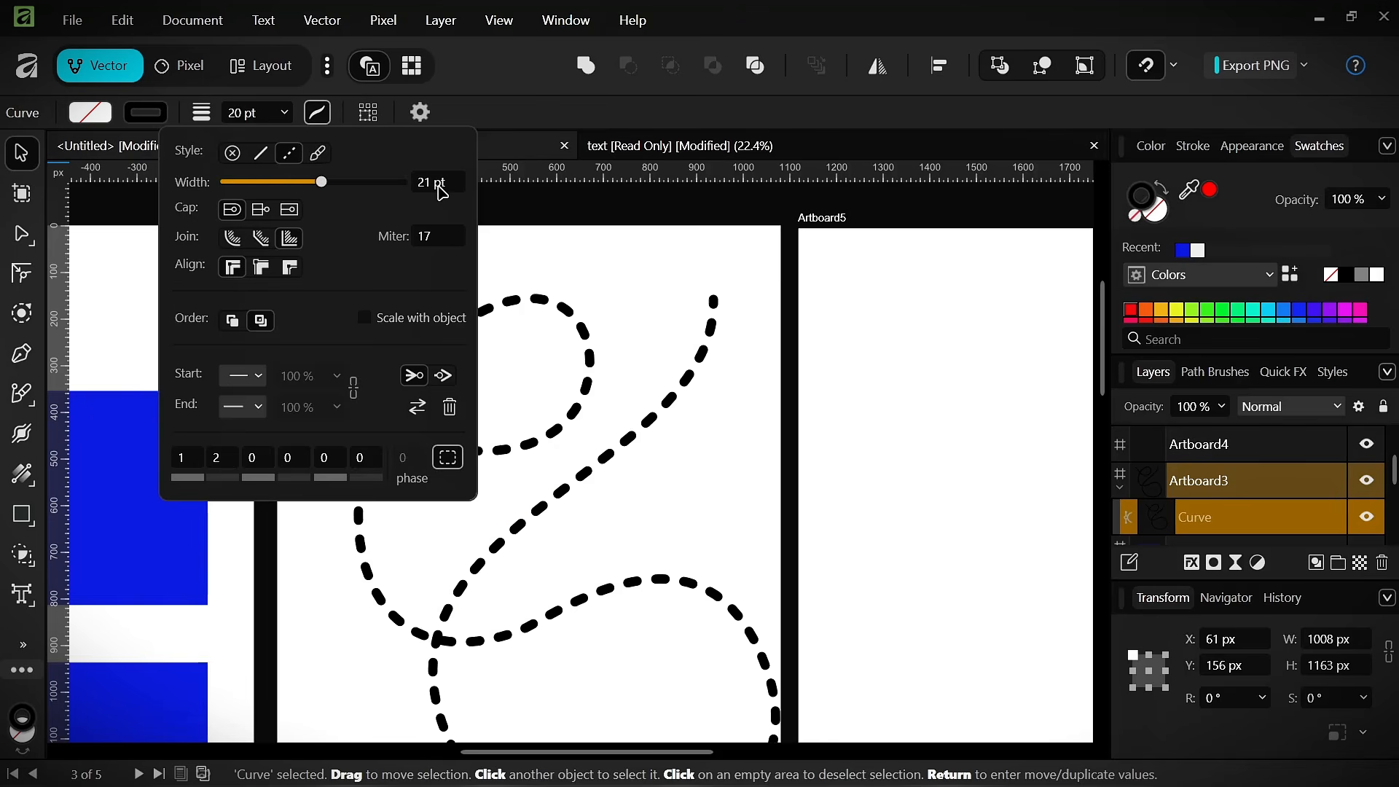
scroll(185, 469, "down", 1)
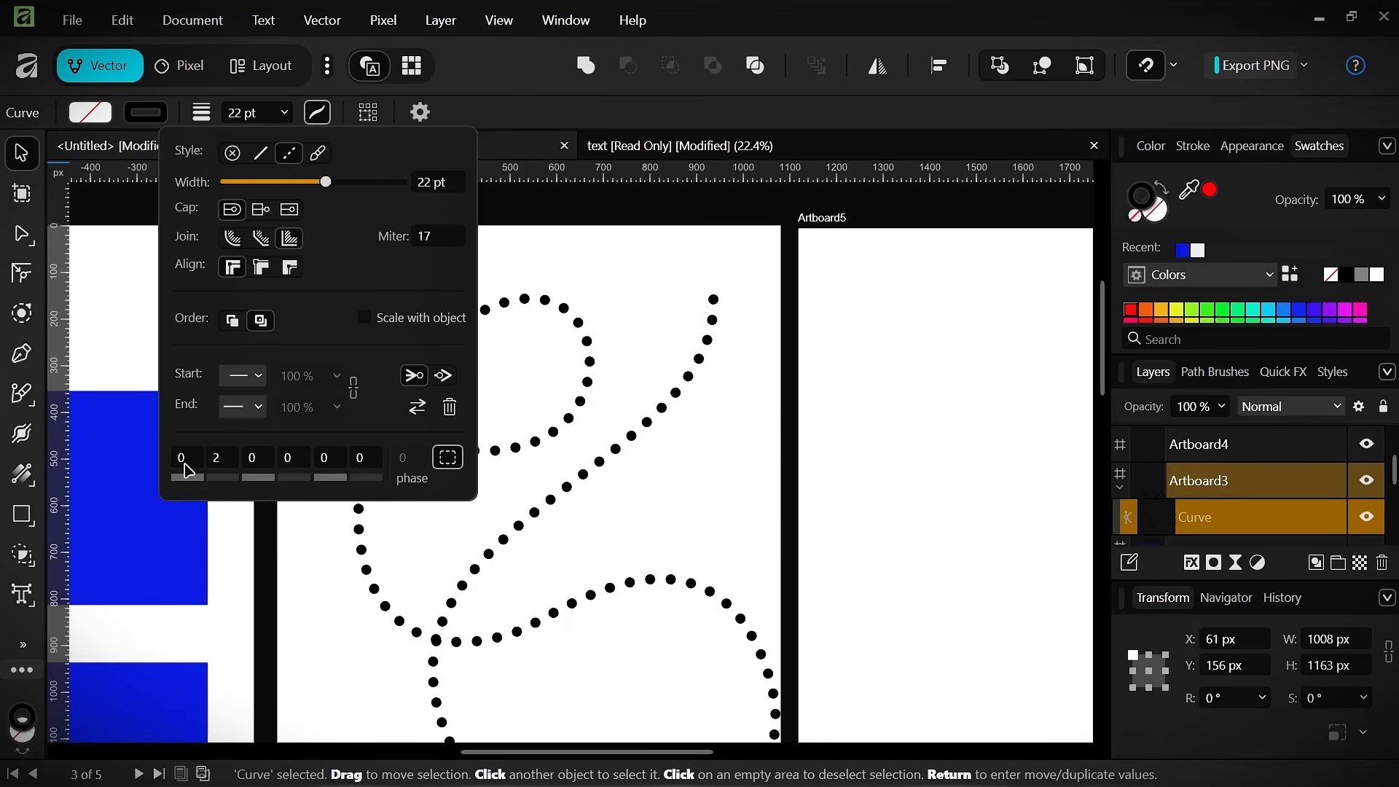
scroll(187, 470, "up", 1)
scroll(187, 470, "up", 5)
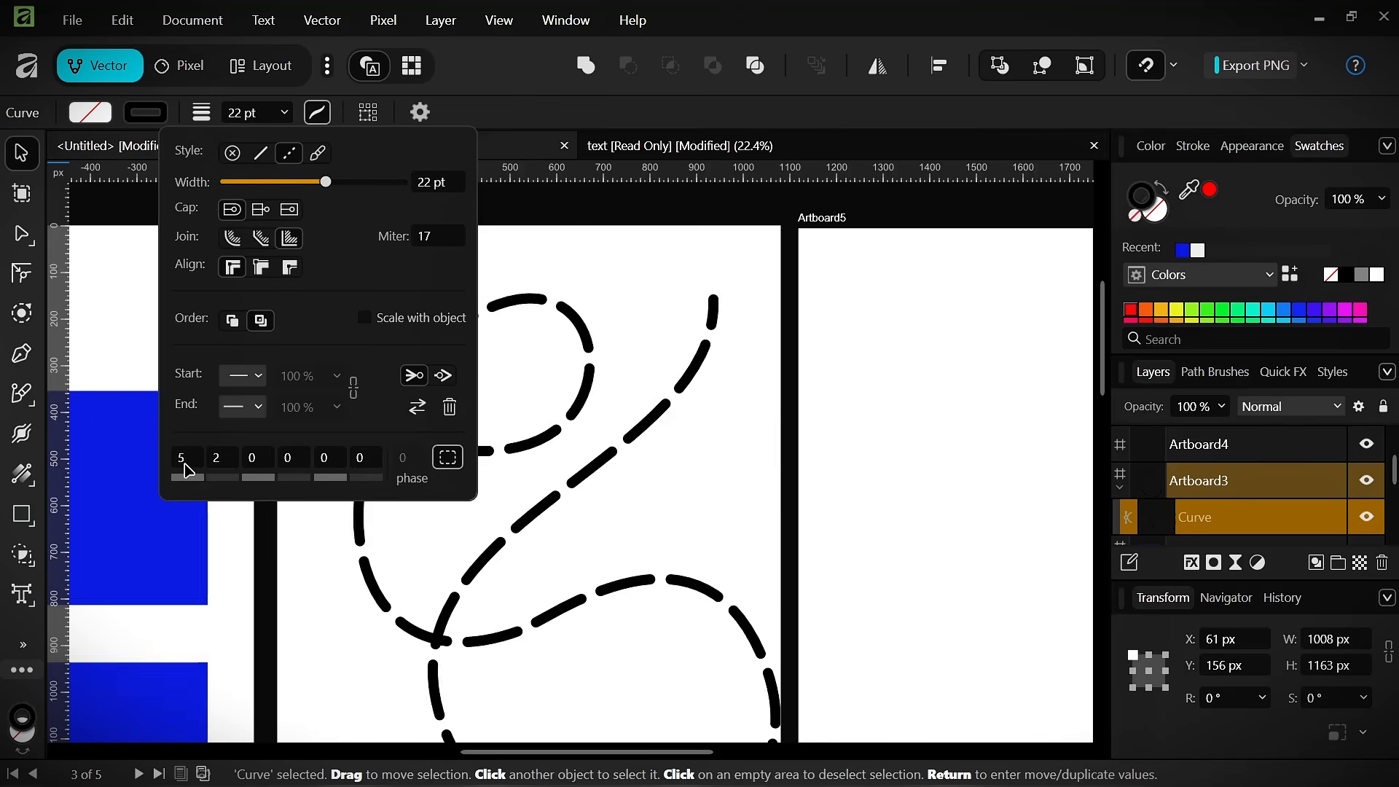
left_click(668, 284)
- Scale the dashed curve down to about 534 by 615 px and place it near the middle of Artboard3
scroll(400, 459, "down", 3)
scroll(400, 459, "up", 2)
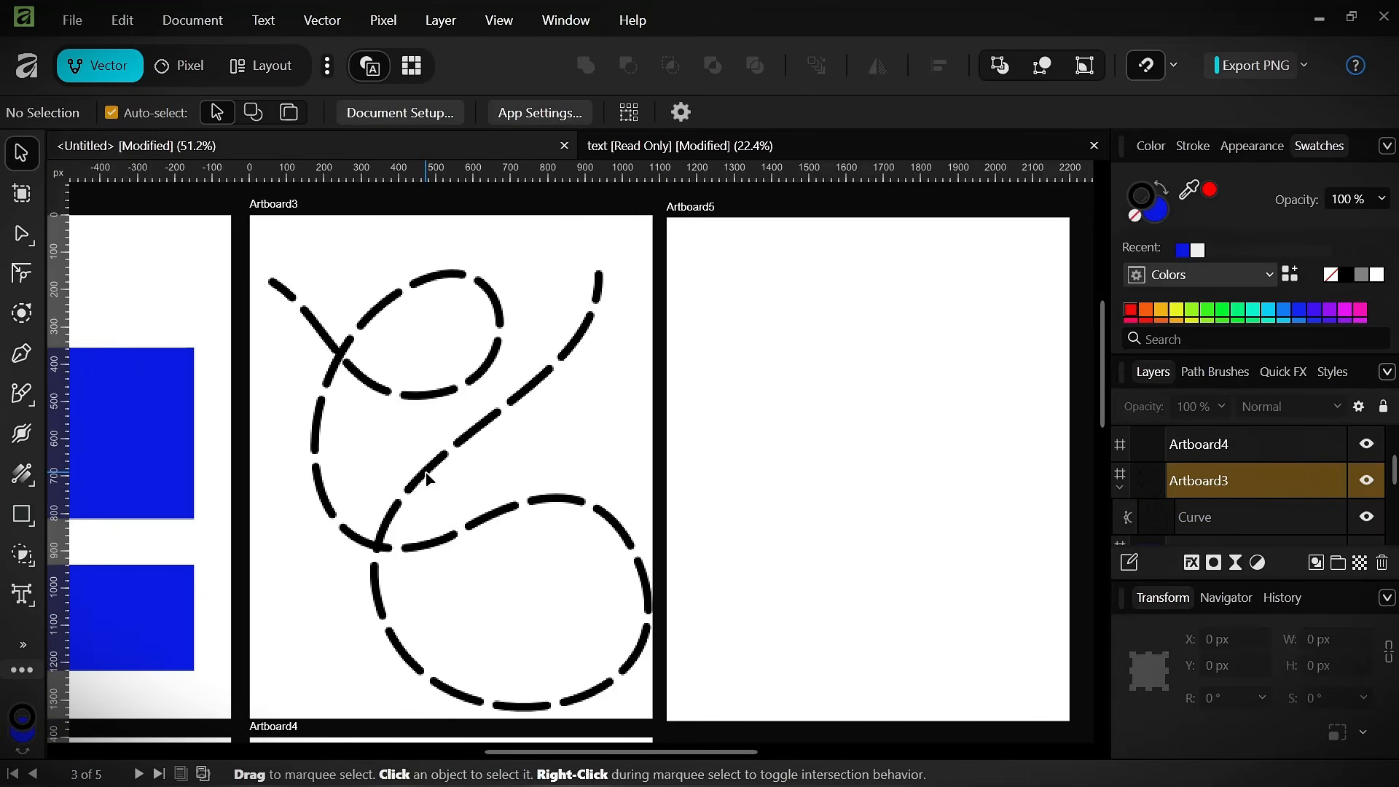
left_click(372, 481)
left_click_drag(372, 481, 450, 448)
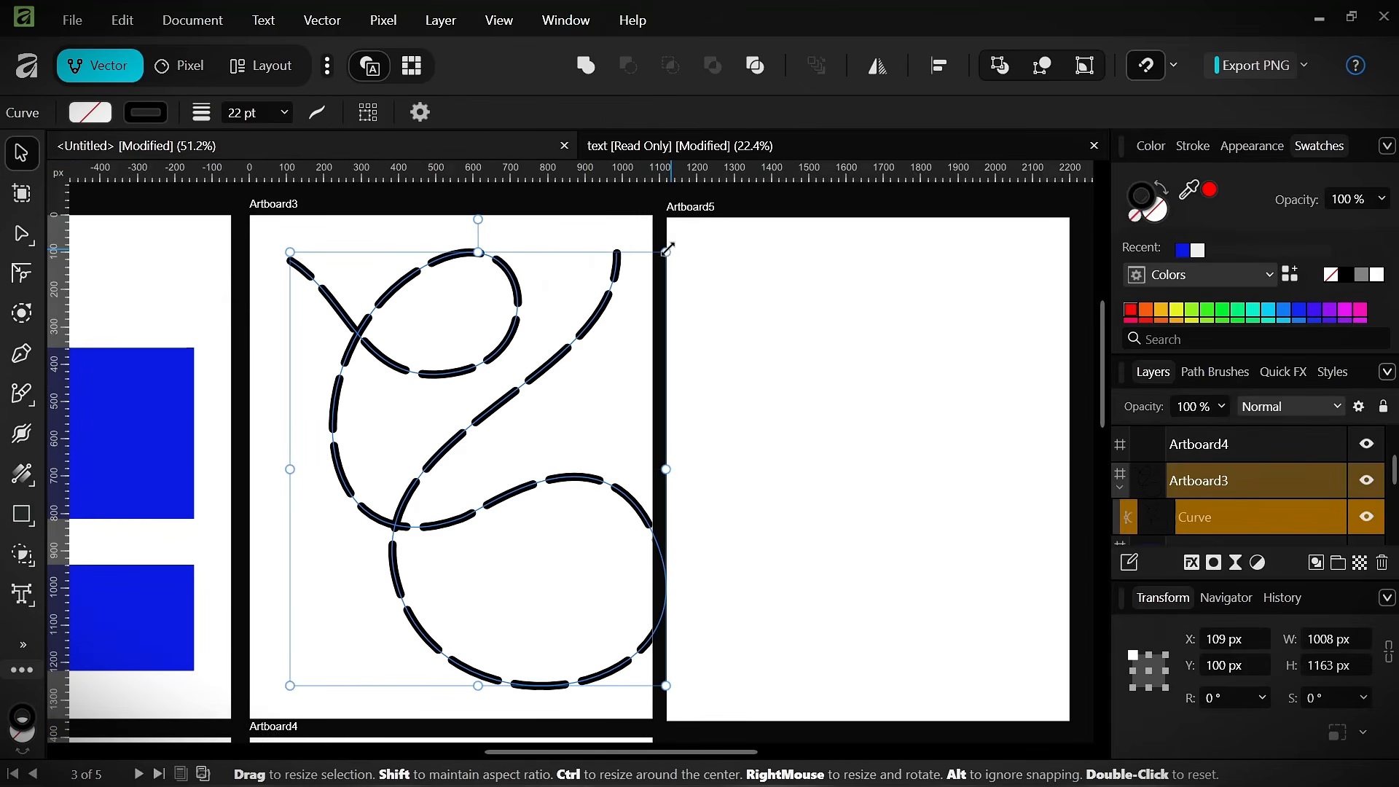
left_click_drag(667, 249, 580, 361)
left_click_drag(723, 266, 489, 456)
left_click_drag(378, 541, 441, 438)
left_click(772, 430)
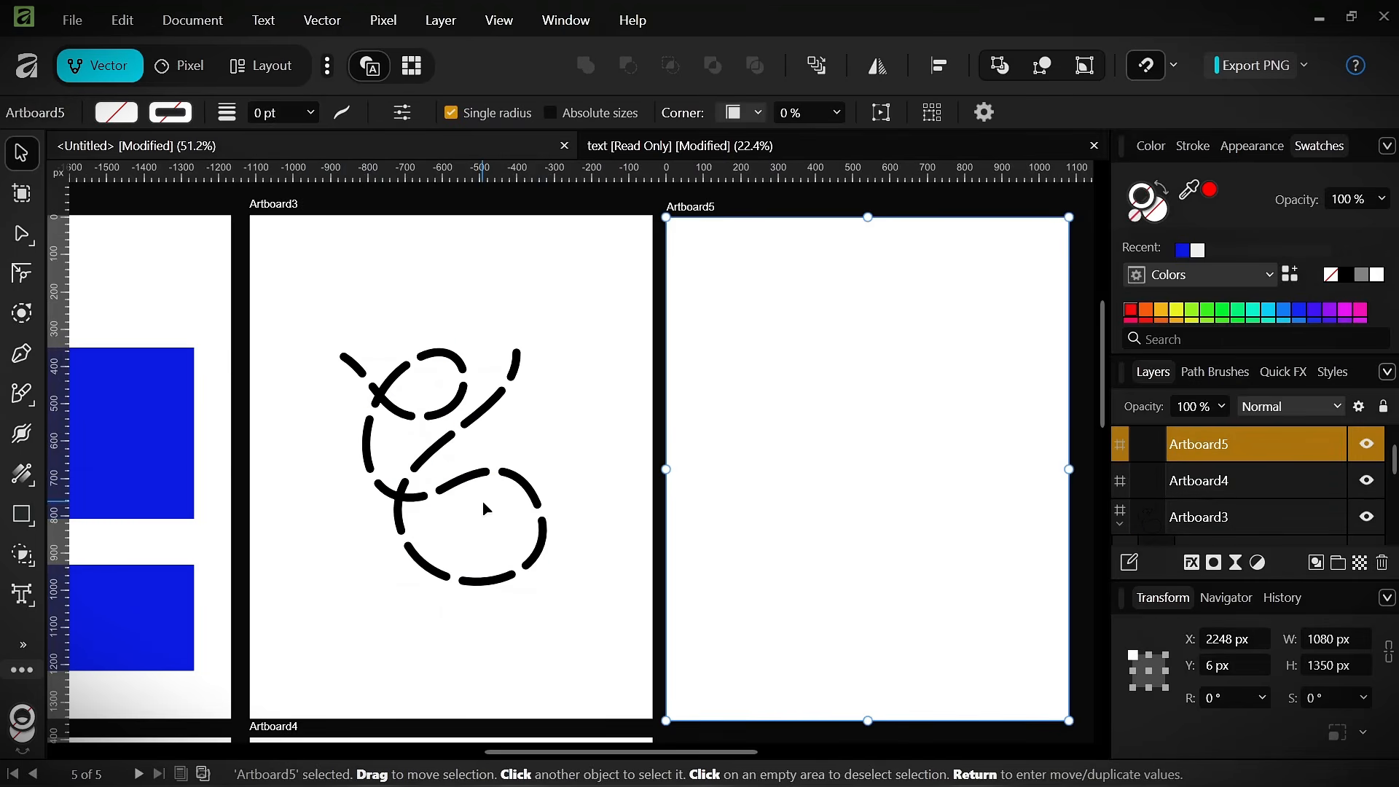
- Cut the dashed curve on Artboard3 into separate pieces with several freehand Knife strokes
scroll(485, 508, "down", 2)
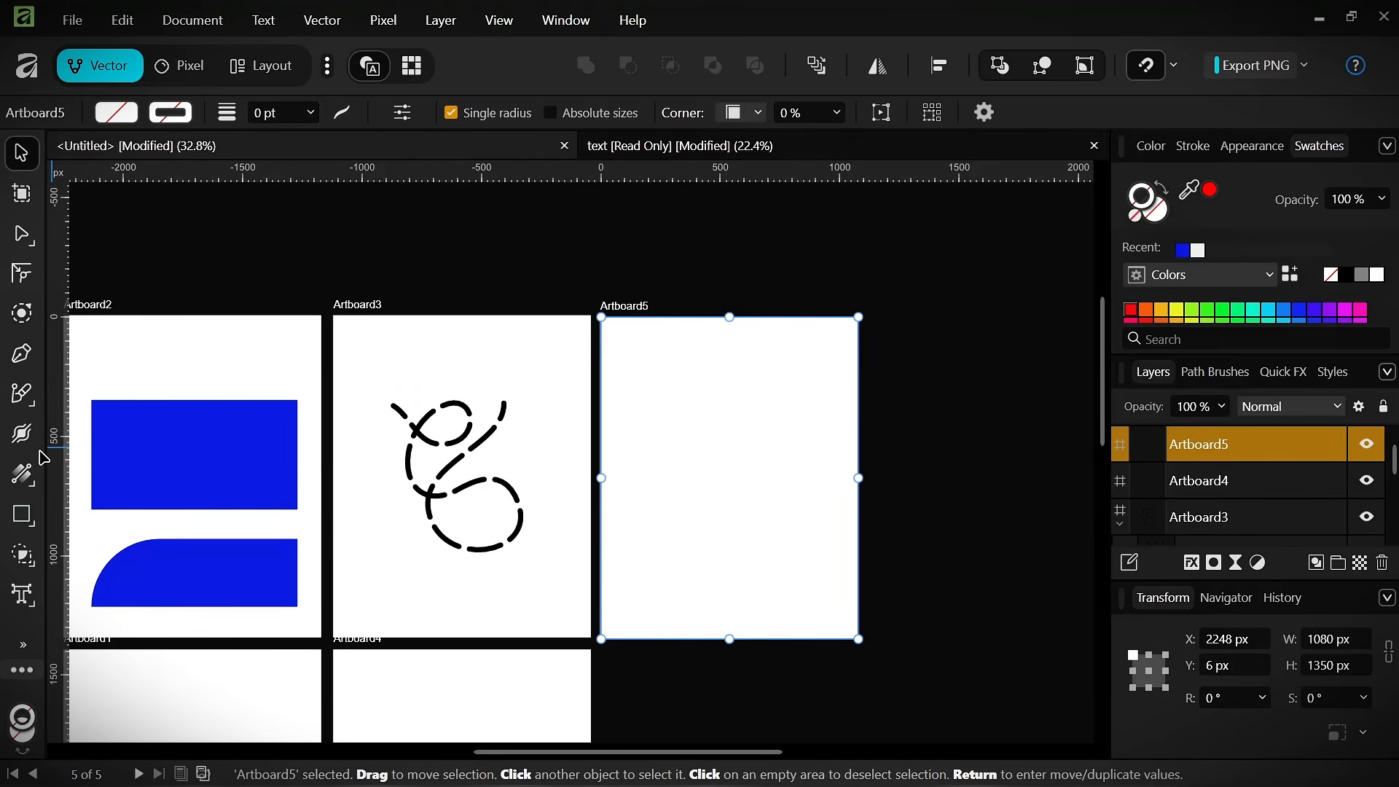
mouse_move(22, 394)
left_mouse_down()
mouse_move(88, 413)
mouse_move(117, 440)
left_mouse_up()
scroll(339, 455, "up", 2)
left_click(441, 458)
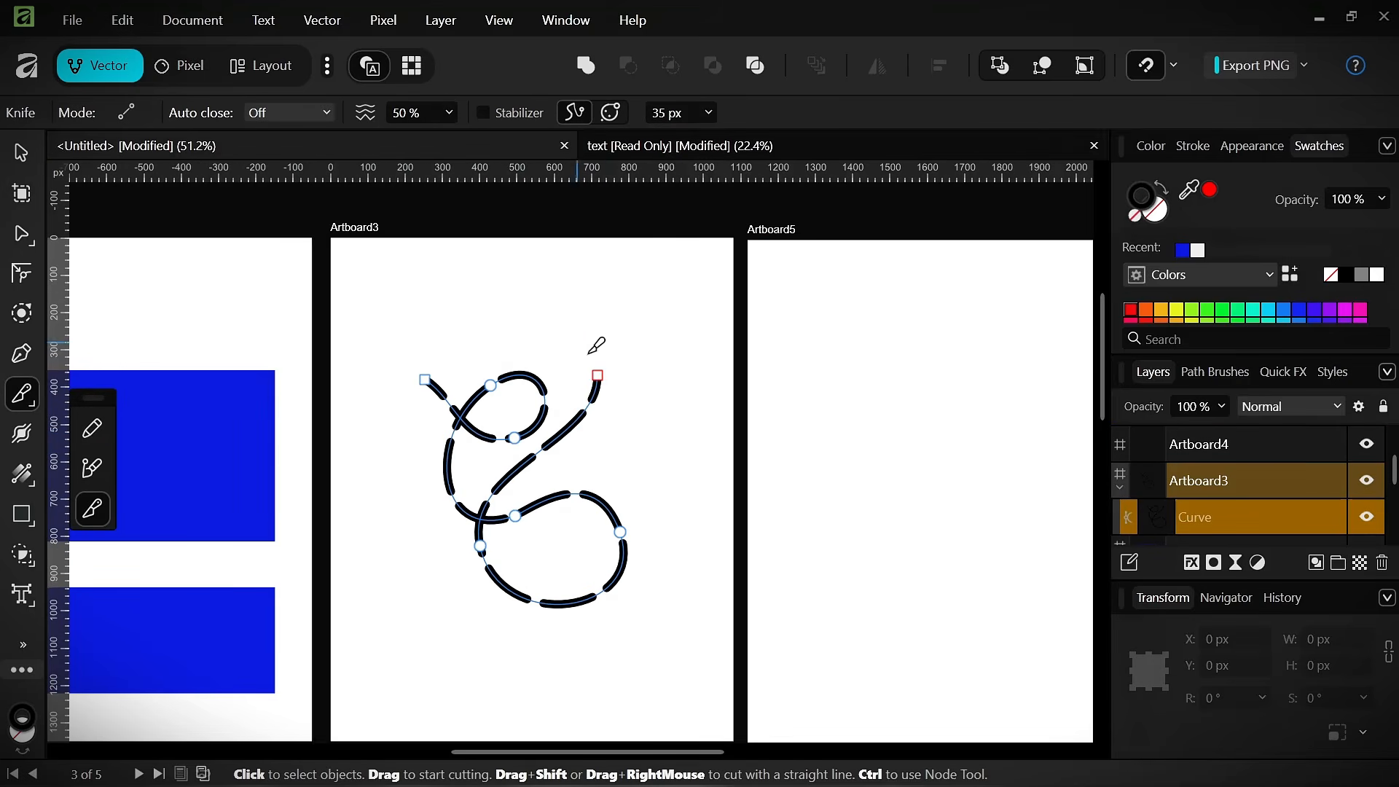
left_click_drag(594, 375, 543, 591)
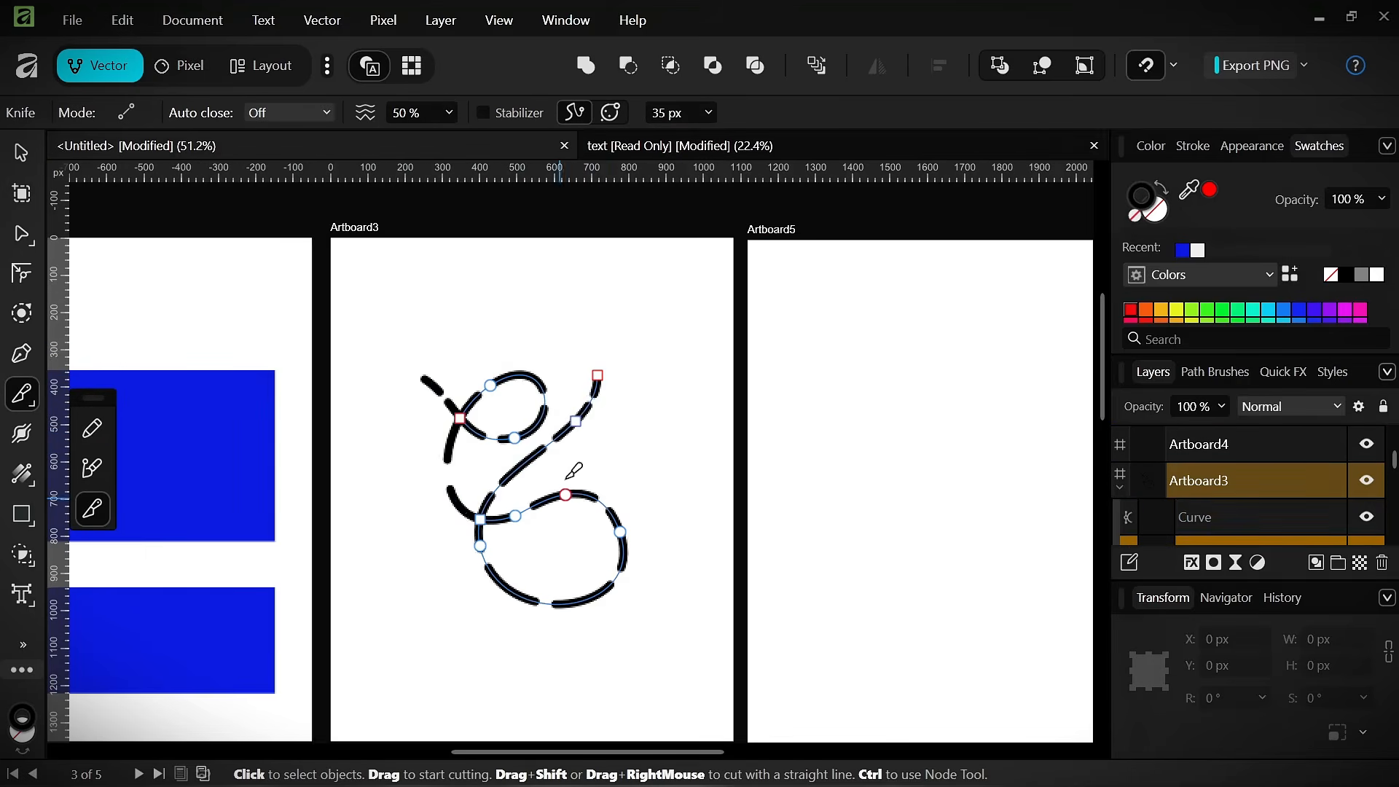
mouse_move(547, 498)
left_mouse_down()
mouse_move(527, 590)
mouse_move(519, 724)
left_mouse_up()
mouse_move(545, 430)
left_mouse_down()
mouse_move(566, 650)
mouse_move(588, 336)
mouse_move(443, 363)
mouse_move(601, 653)
left_mouse_up()
mouse_move(374, 407)
left_mouse_down()
mouse_move(677, 737)
mouse_move(461, 265)
mouse_move(479, 361)
mouse_move(328, 483)
left_mouse_up()
left_click_drag(369, 431, 537, 261)
left_click_drag(500, 337, 397, 565)
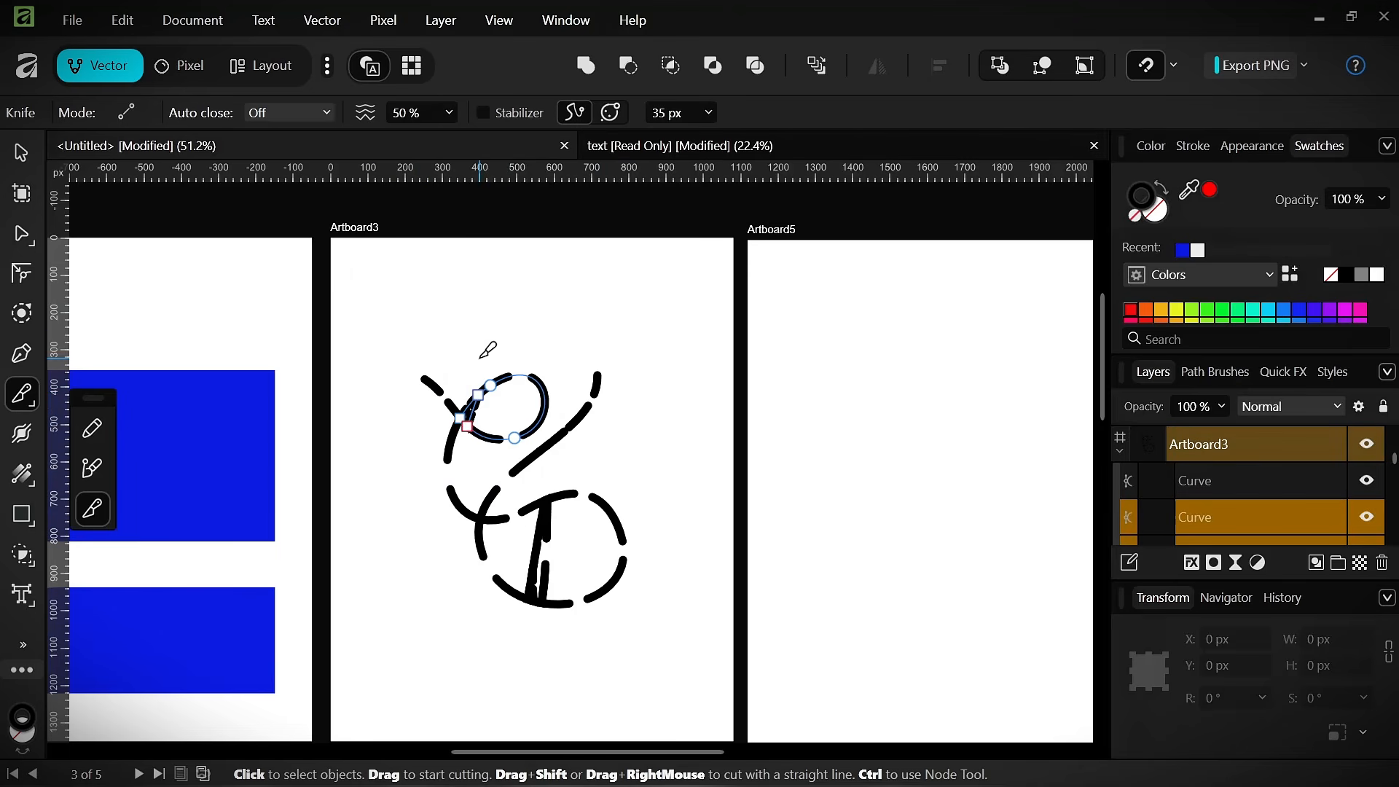
left_click_drag(479, 360, 384, 562)
- Undo all the knife cuts on the curve and return to the Move tool
scroll(436, 516, "up", 4)
scroll(448, 540, "down", 2)
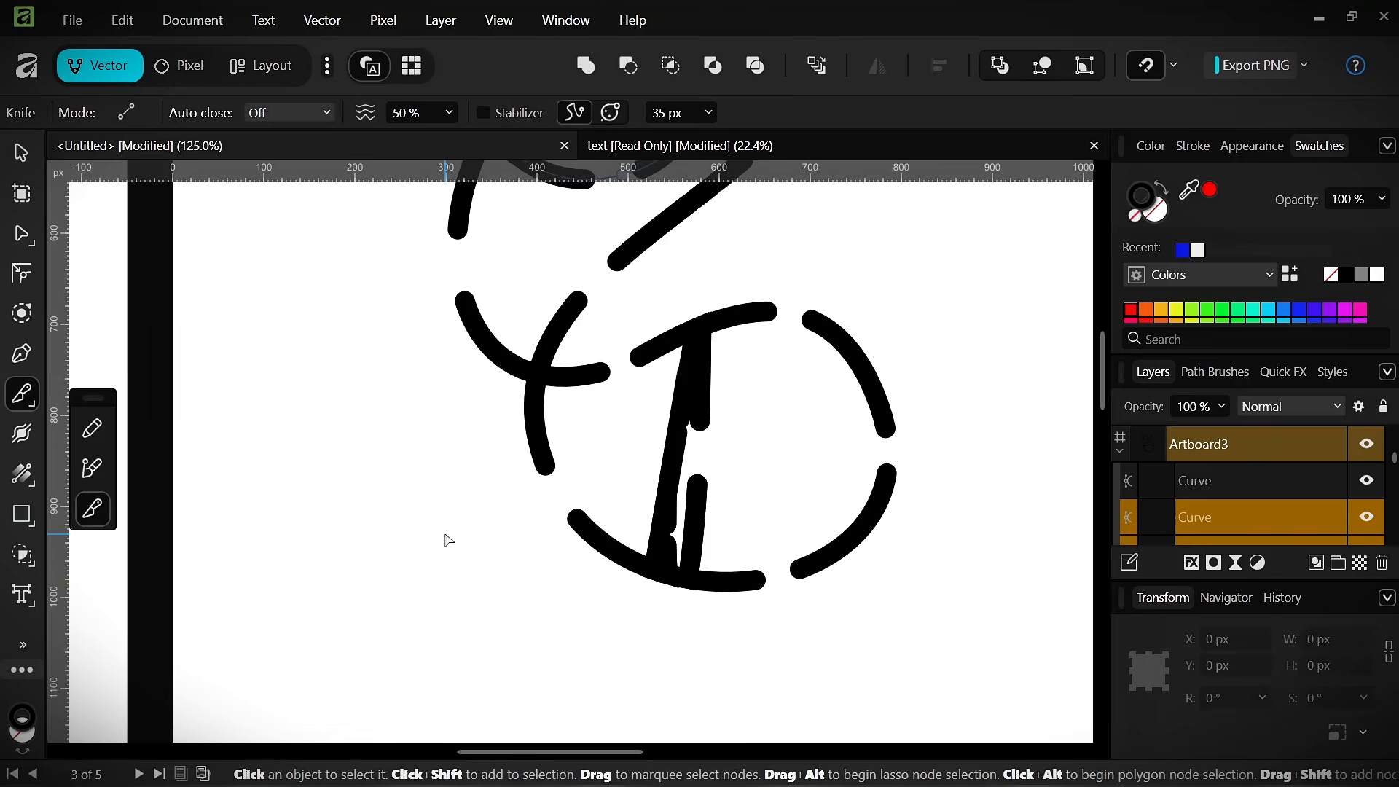
scroll(422, 637, "down", 4)
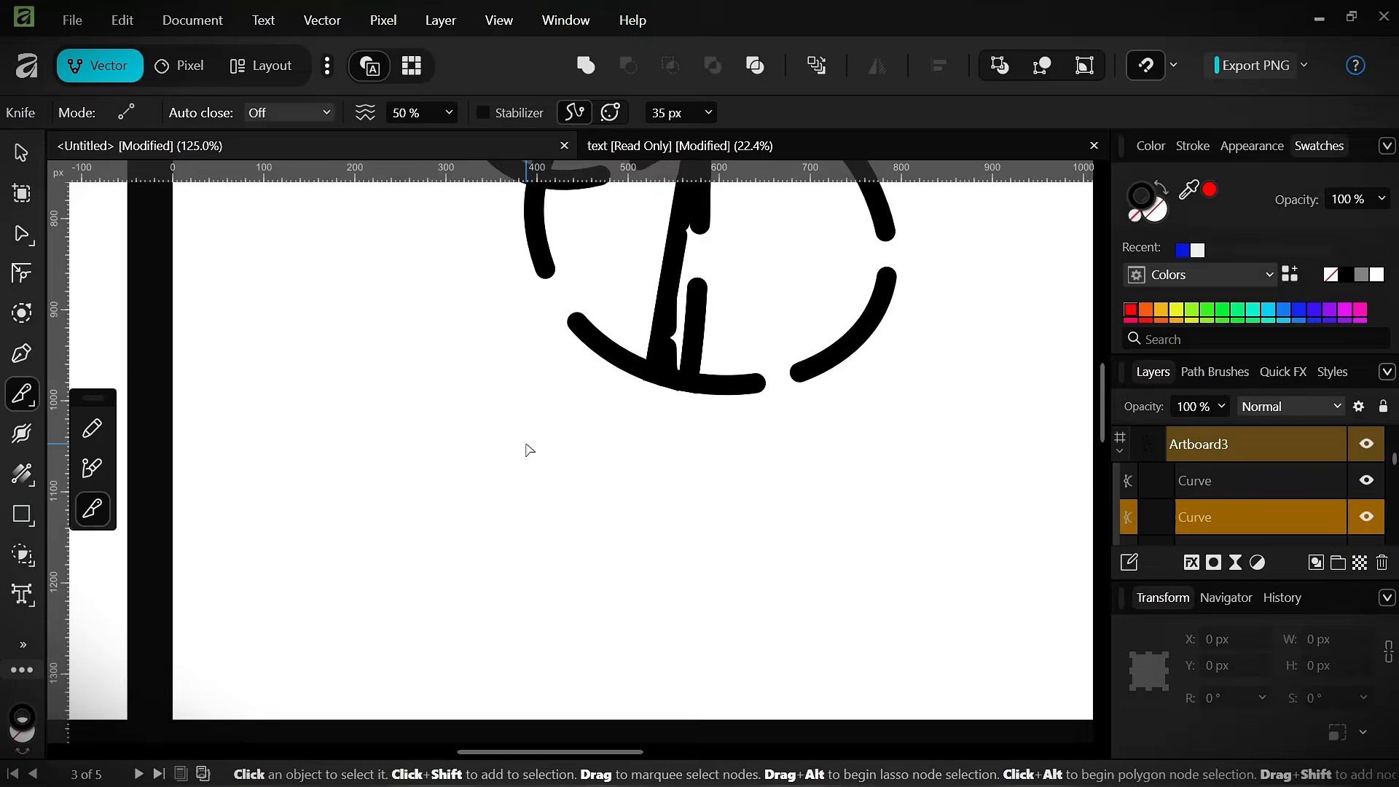
scroll(582, 432, "down", 1)
scroll(581, 432, "down", 4)
scroll(628, 313, "up", 3)
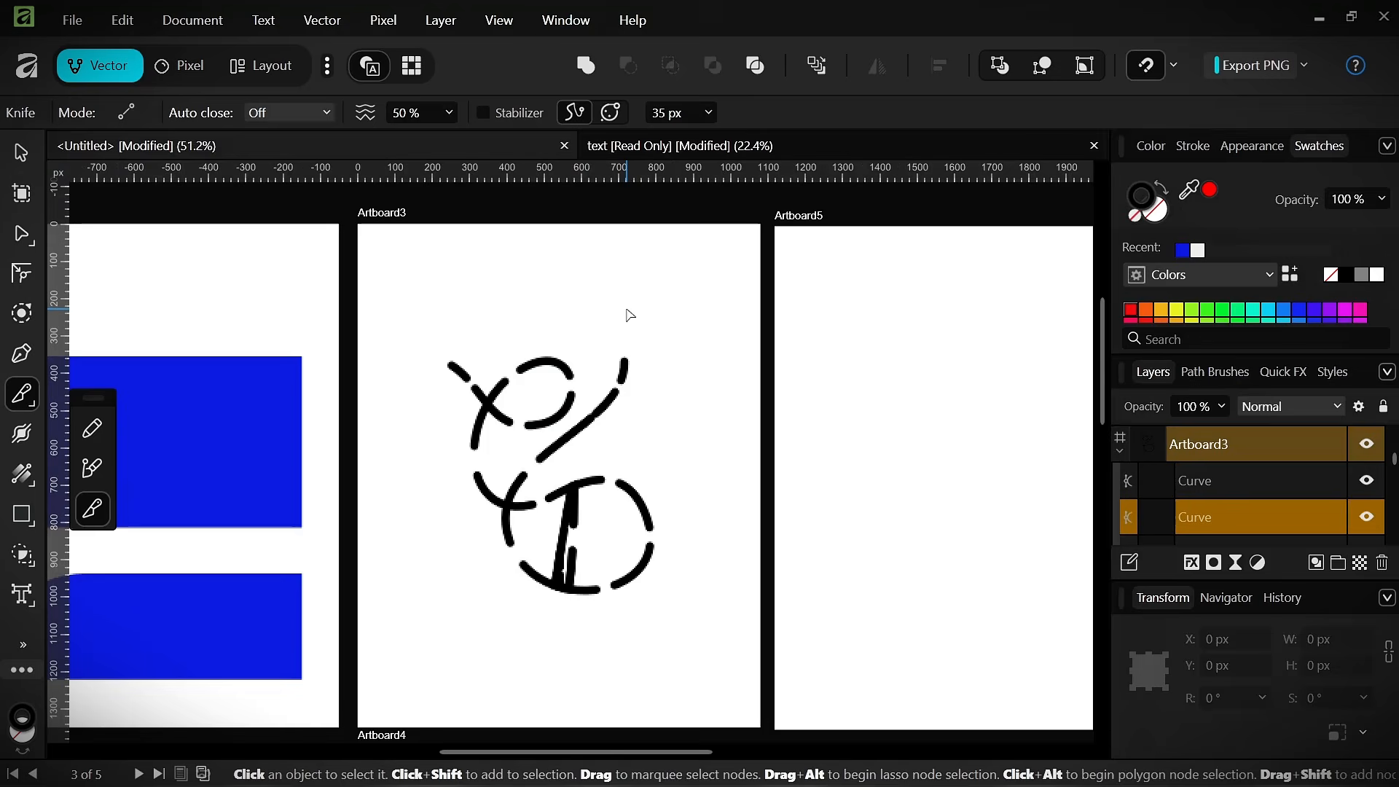
key("ctrl+z")
key("ctrl+z")
key("ctrl+z")
key("ctrl+z")
key("ctrl+z")
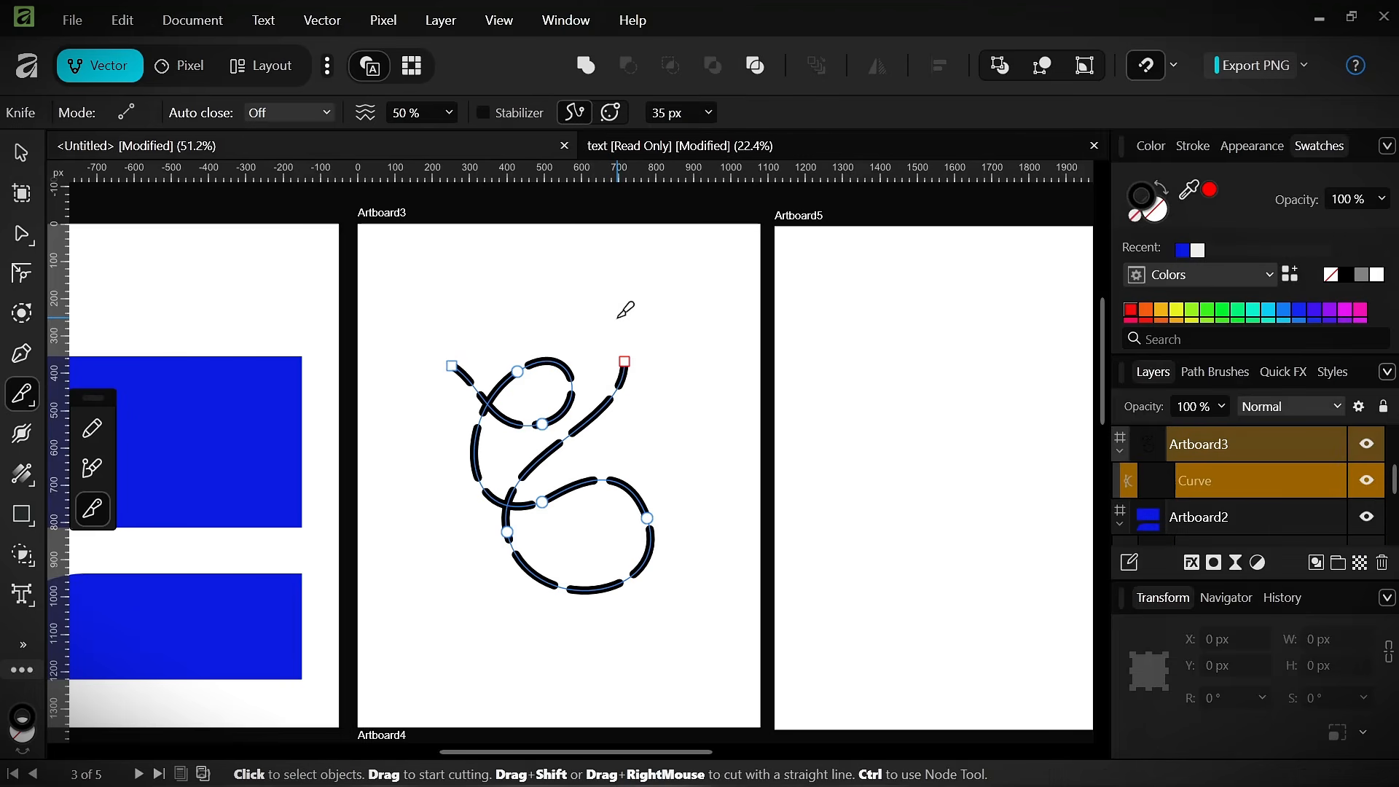
key("v")
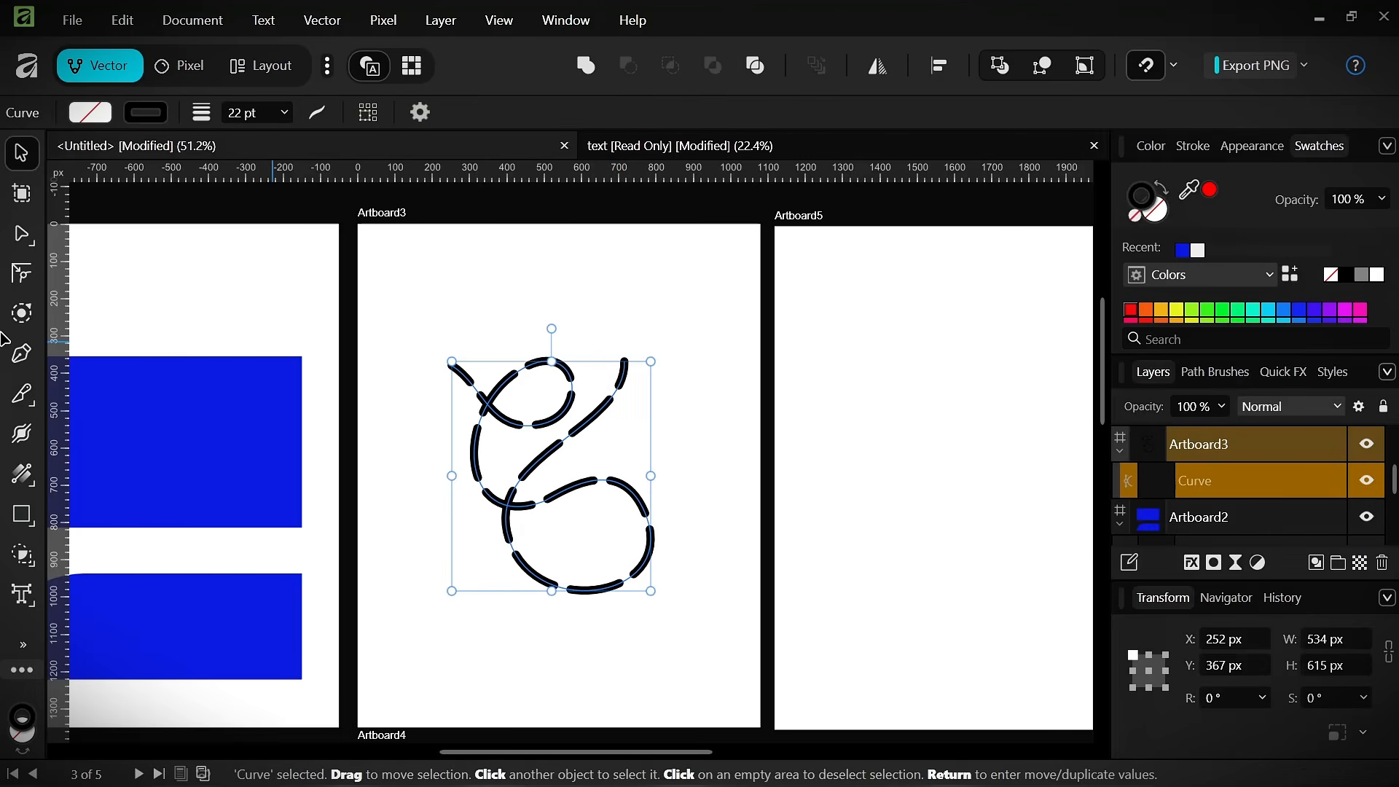
- Open the application settings and look through the General and Color pages, continuing to User Interface
left_click(75, 23)
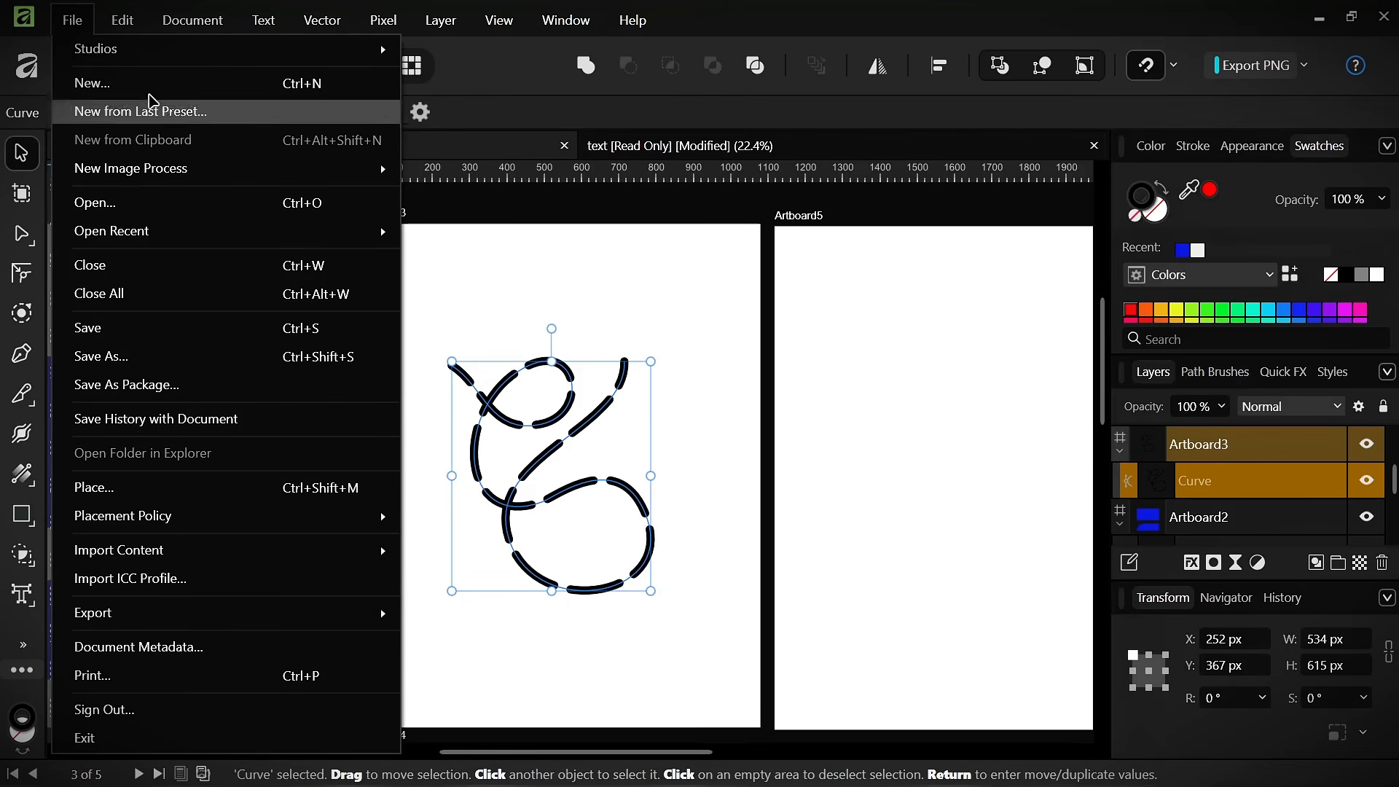
mouse_move(123, 46)
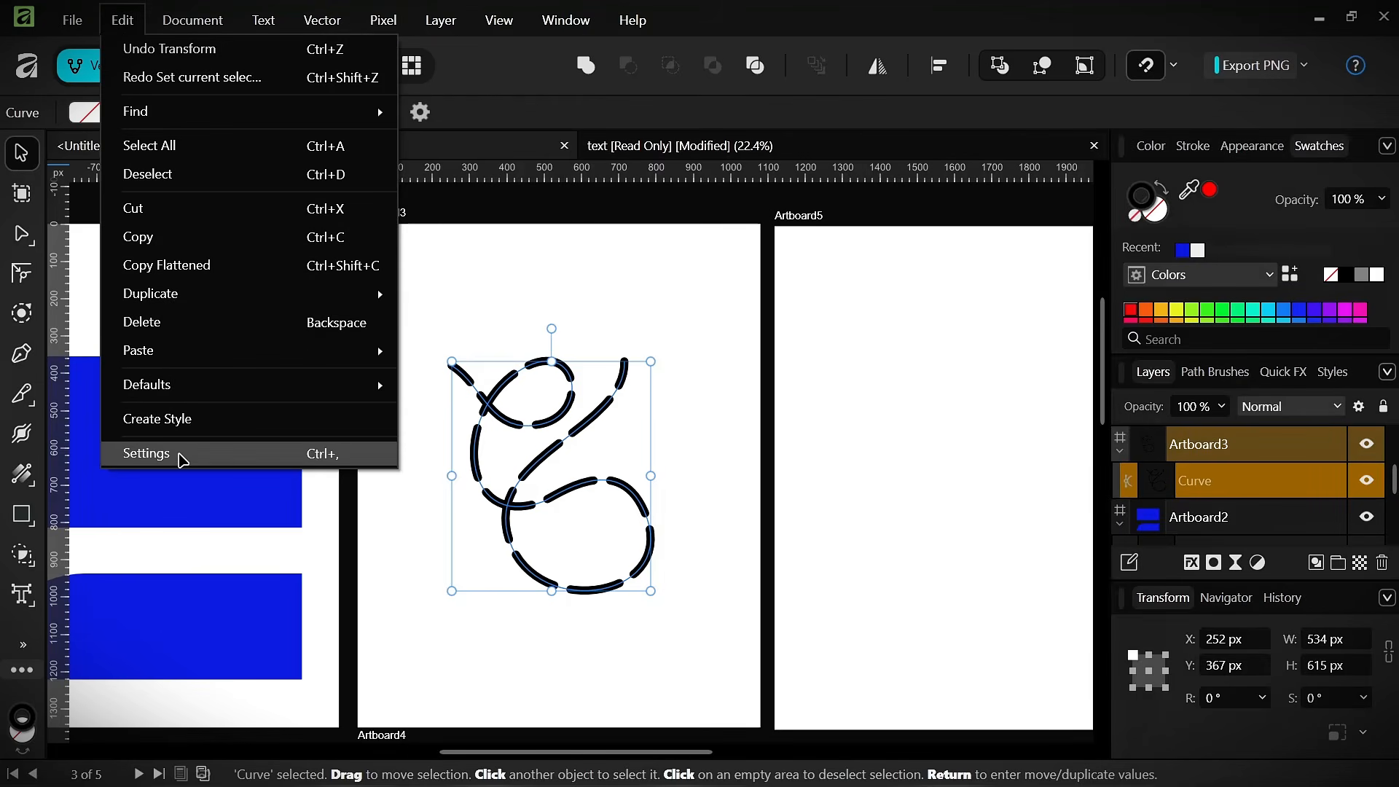
left_click(183, 460)
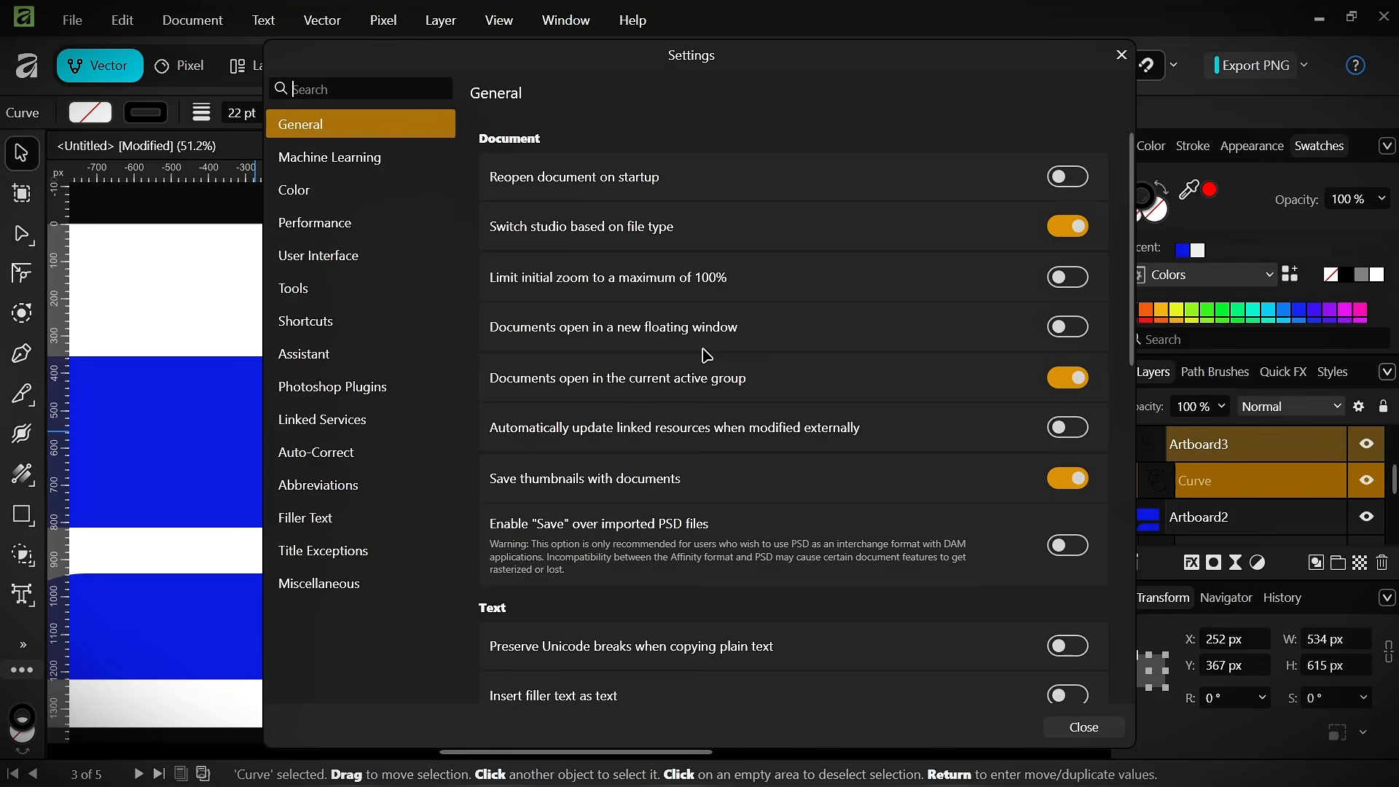
scroll(706, 355, "down", 3)
scroll(706, 355, "down", 3)
scroll(711, 353, "up", 6)
left_click(295, 191)
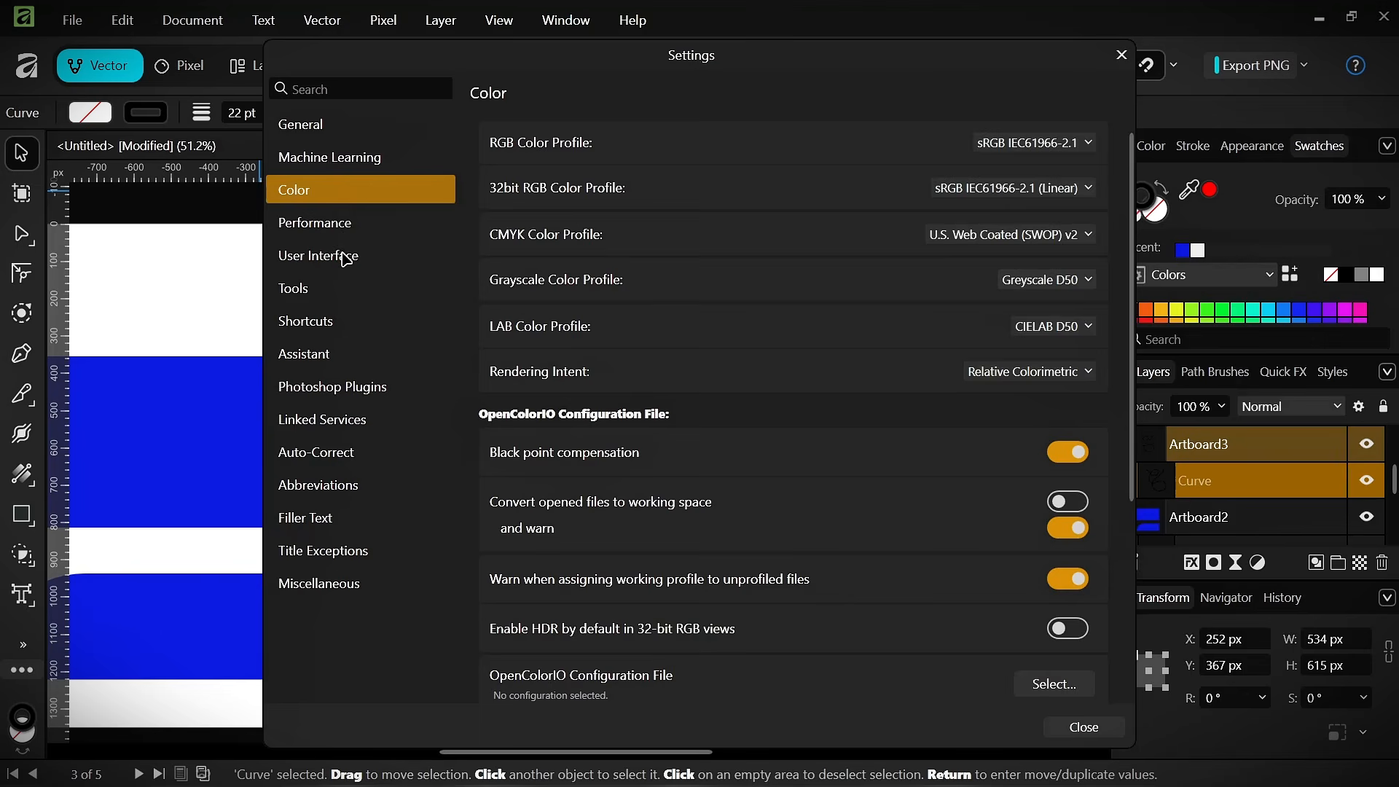
left_click(346, 258)
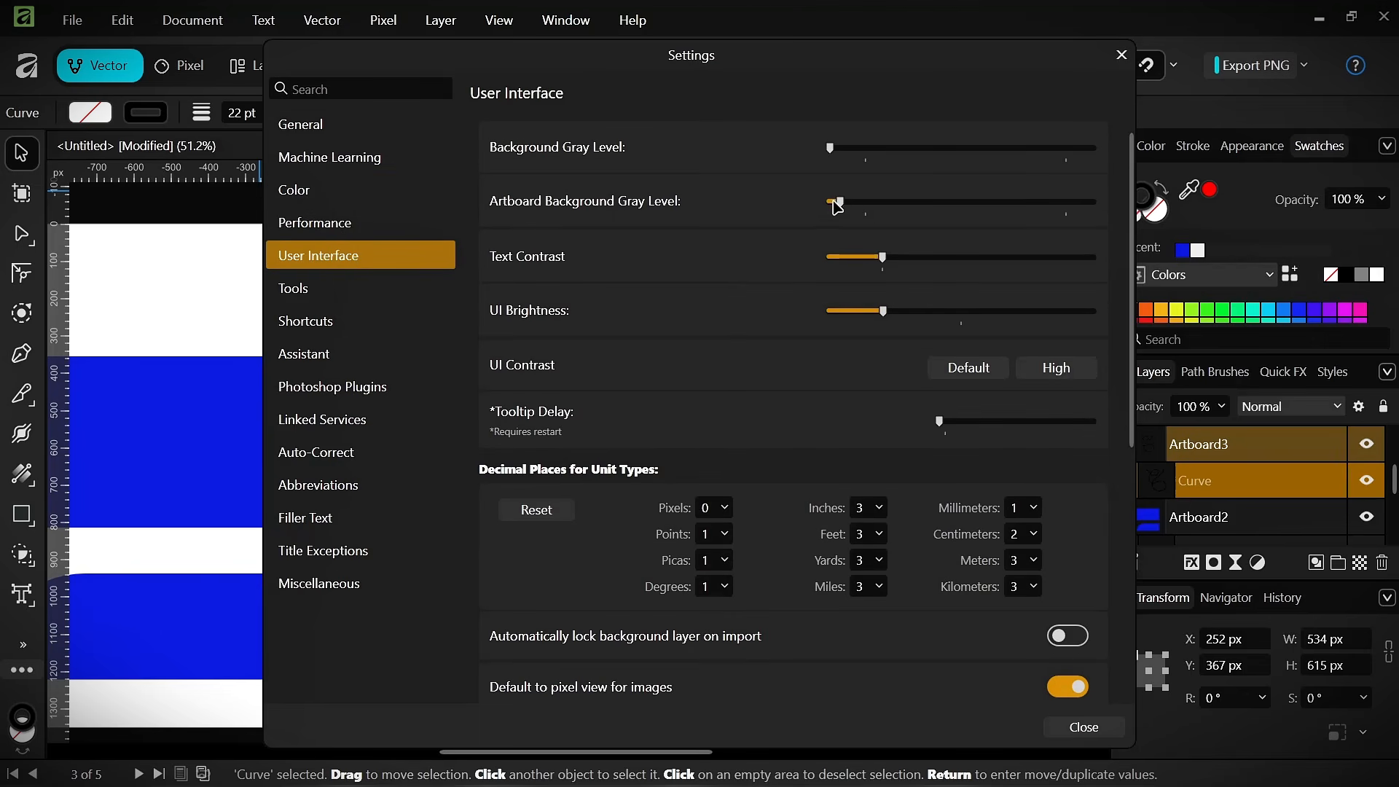
- Keep the background gray level at its minimum and test UI brightness at maximum before lowering it to about 10%
left_click_drag(832, 148, 73, 312)
left_click_drag(957, 319, 1101, 315)
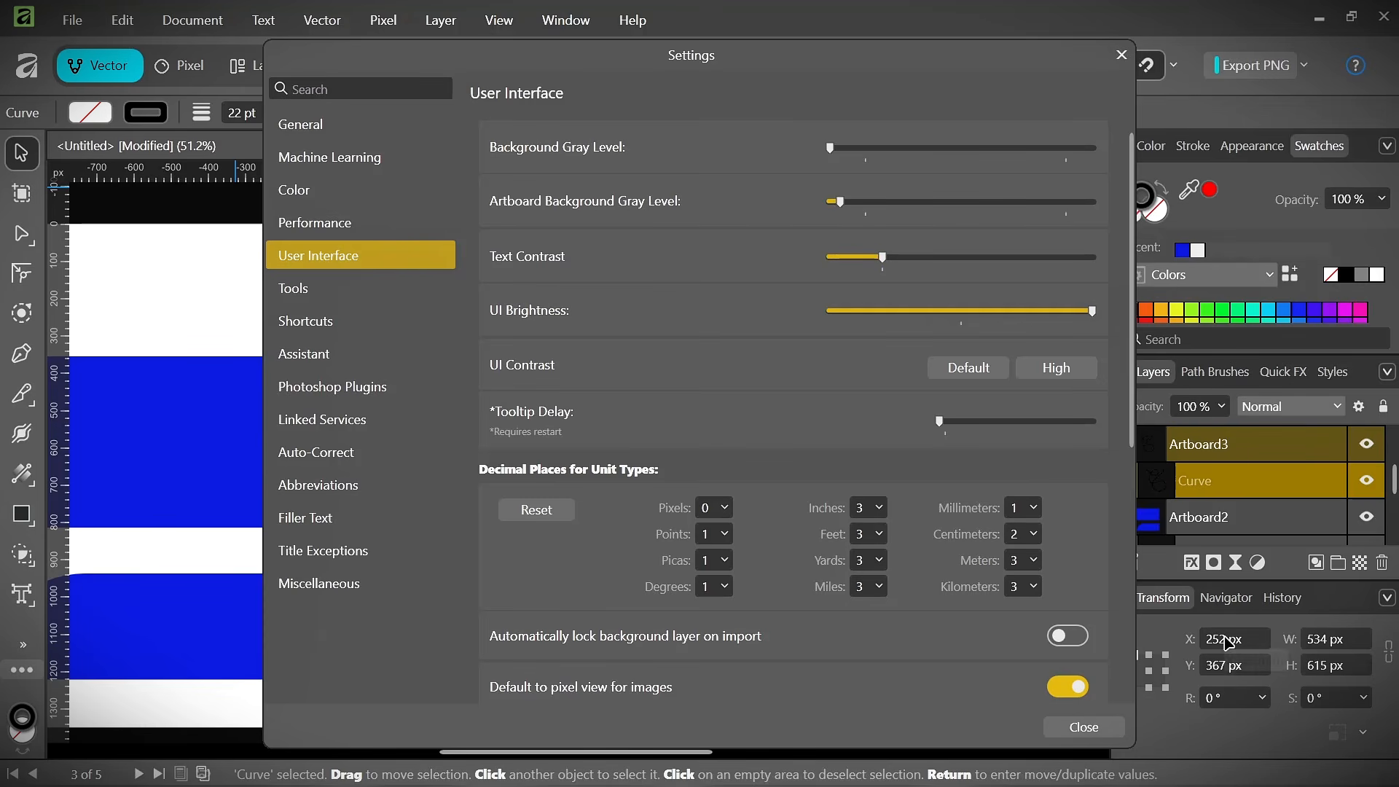
left_click_drag(1091, 313, 555, 373)
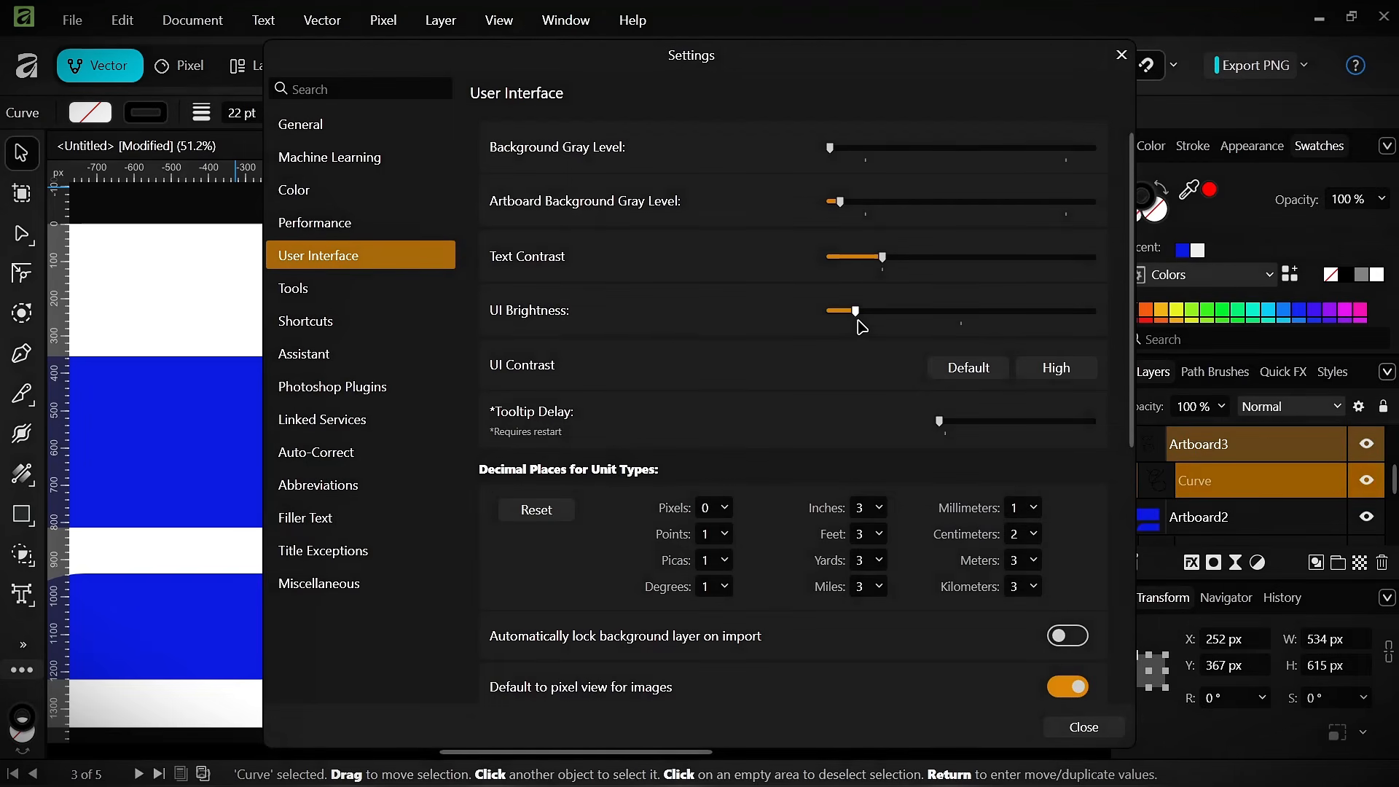
left_click(859, 322)
- Test the artboard background gray level near its low end and try text contrast at maximum and at about 40%
left_click_drag(858, 209, 845, 182)
left_click_drag(884, 259, 1220, 272)
left_click_drag(1088, 290, 944, 273)
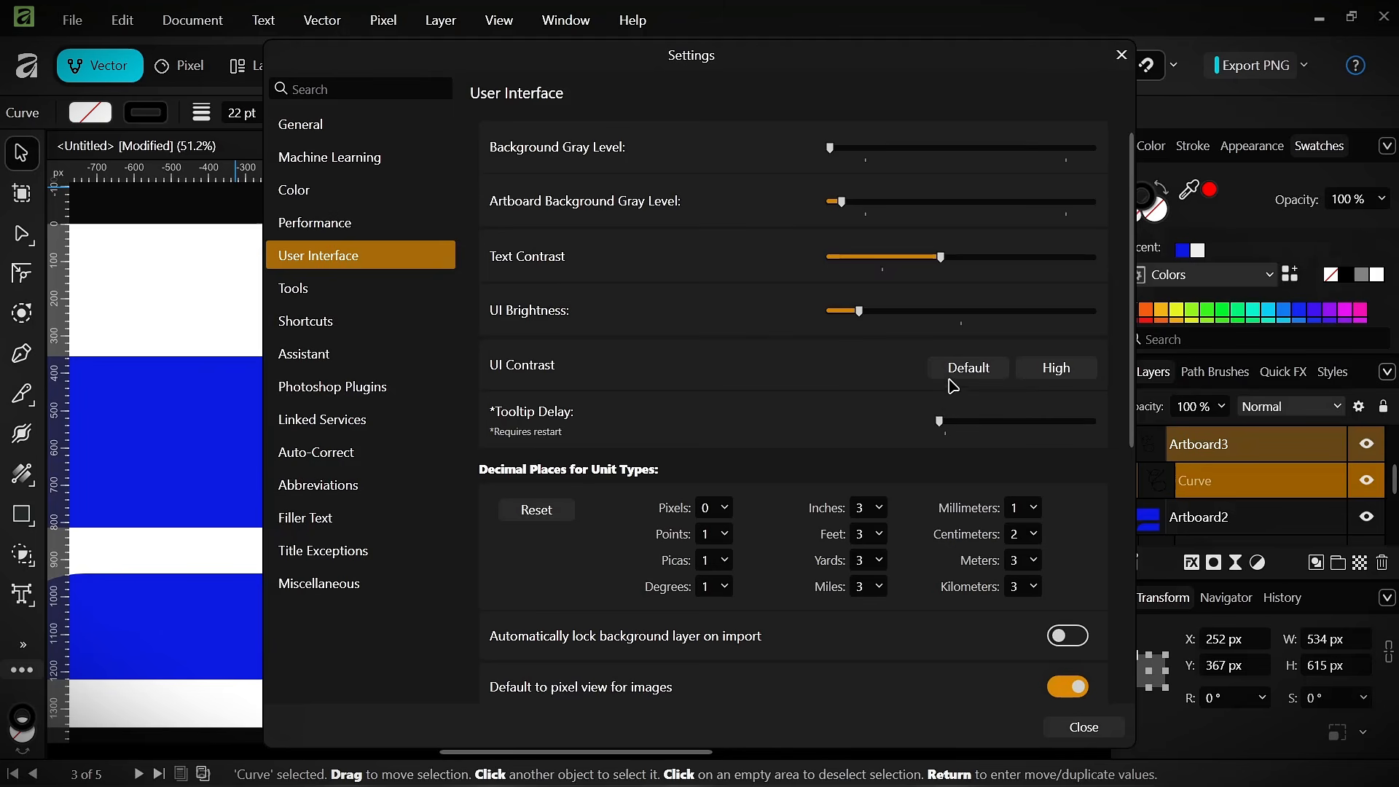
- Compare the High and Default UI contrast presets, apply Default, and lower the UI brightness to about 15%
left_click(1054, 376)
left_click(989, 371)
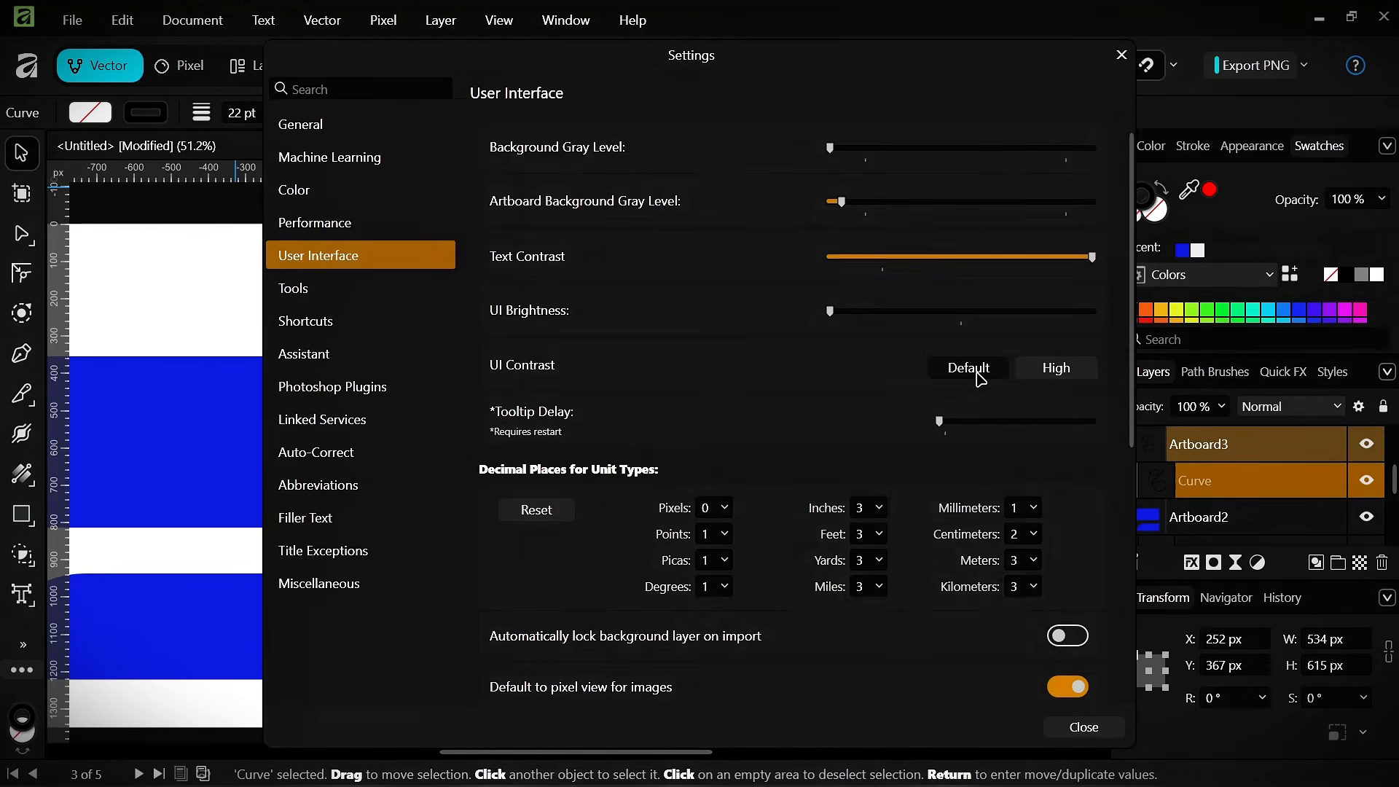
left_click(1035, 371)
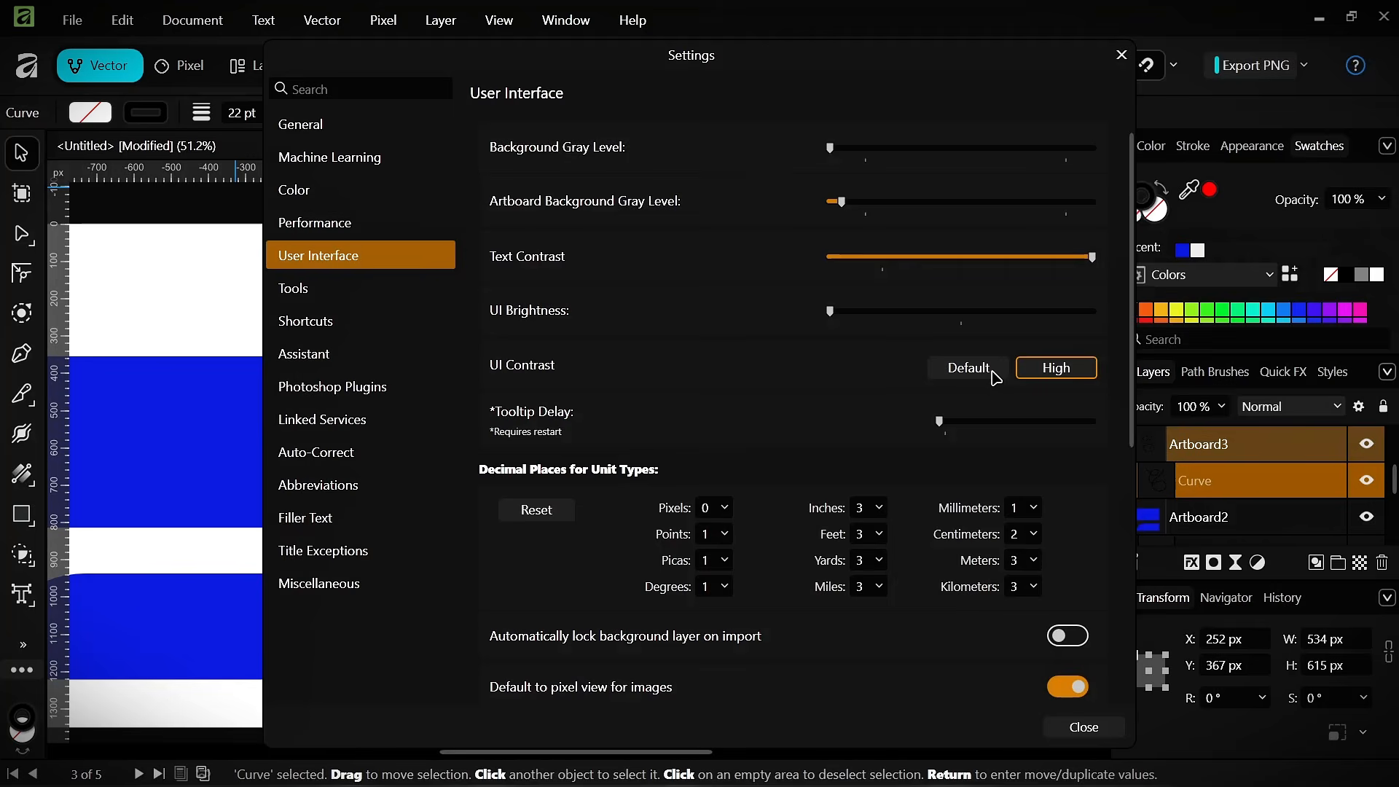
left_click(991, 372)
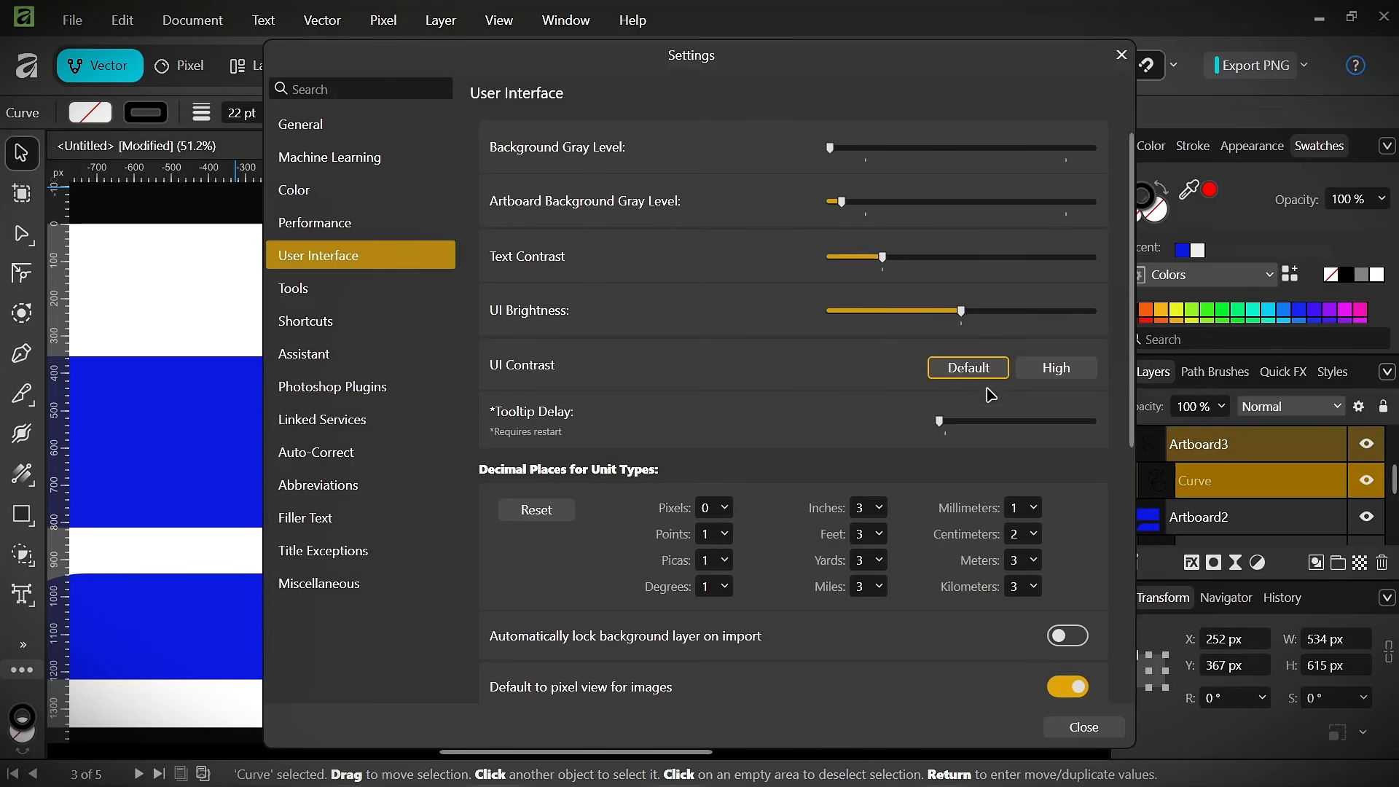
left_click(870, 312)
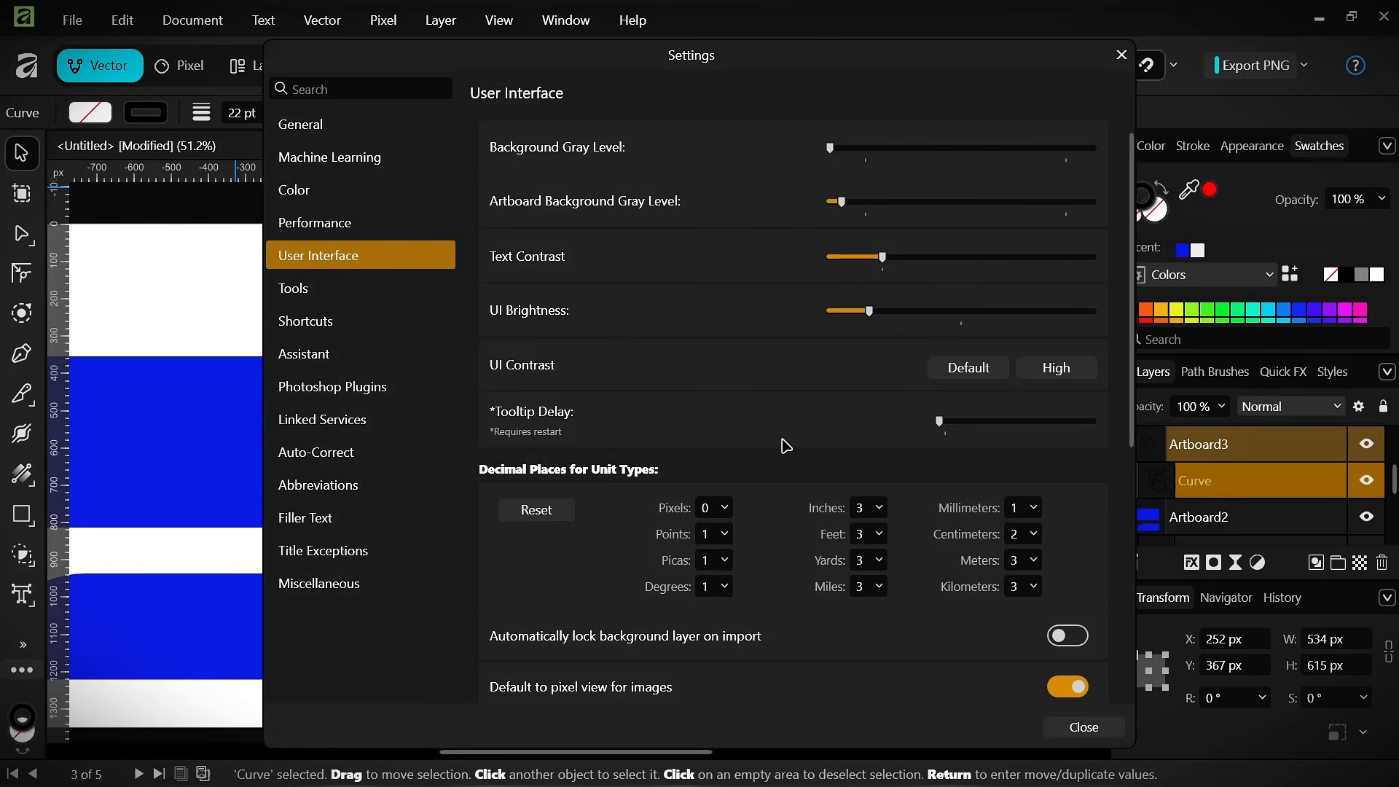
- Examine the remaining User Interface options, including unit decimal places, brush previews and layer naming
scroll(787, 445, "down", 2)
scroll(785, 452, "up", 2)
scroll(652, 565, "down", 2)
scroll(652, 566, "down", 3)
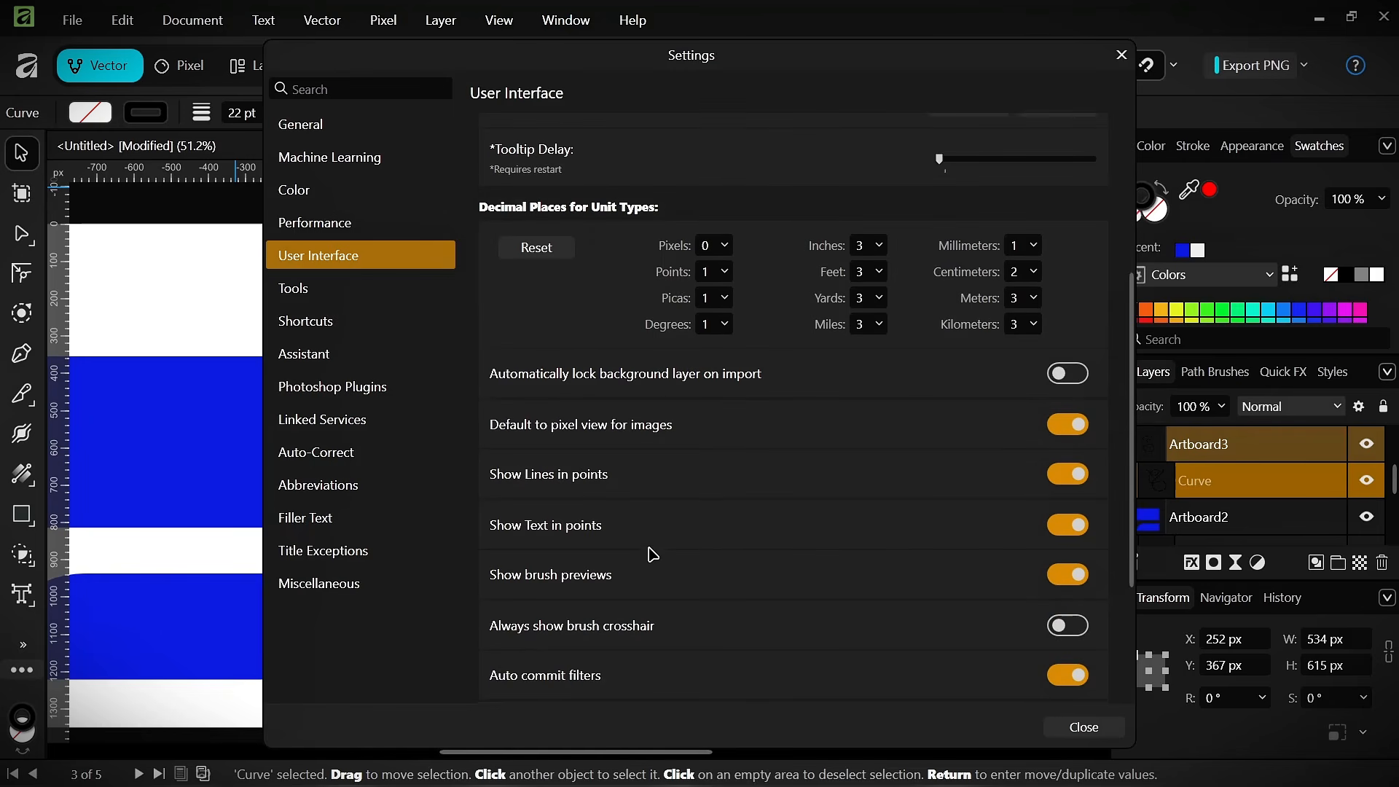
scroll(695, 642, "down", 3)
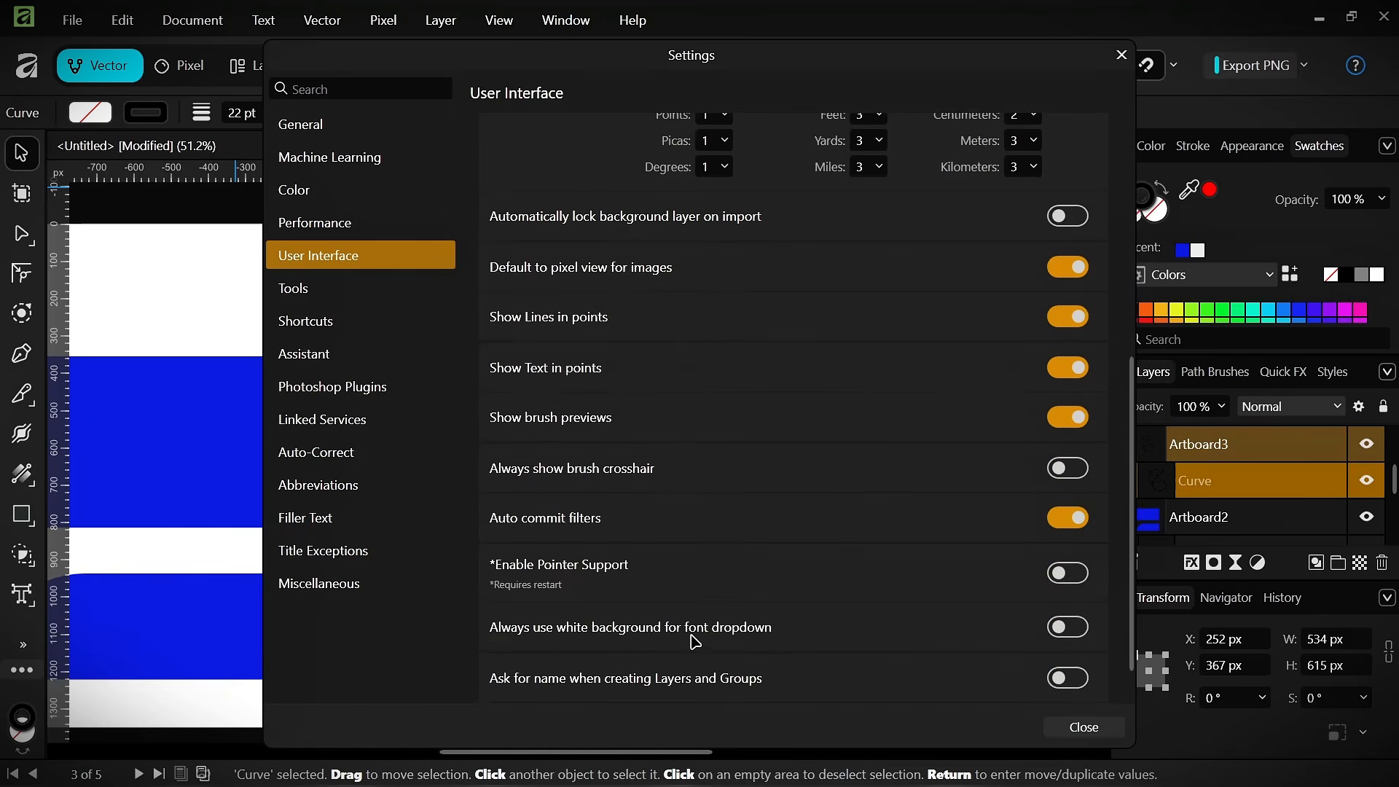
- In the Performance settings, raise the RAM usage limit to 44032 MB and the disk usage warning to 47104 MB
left_click(339, 226)
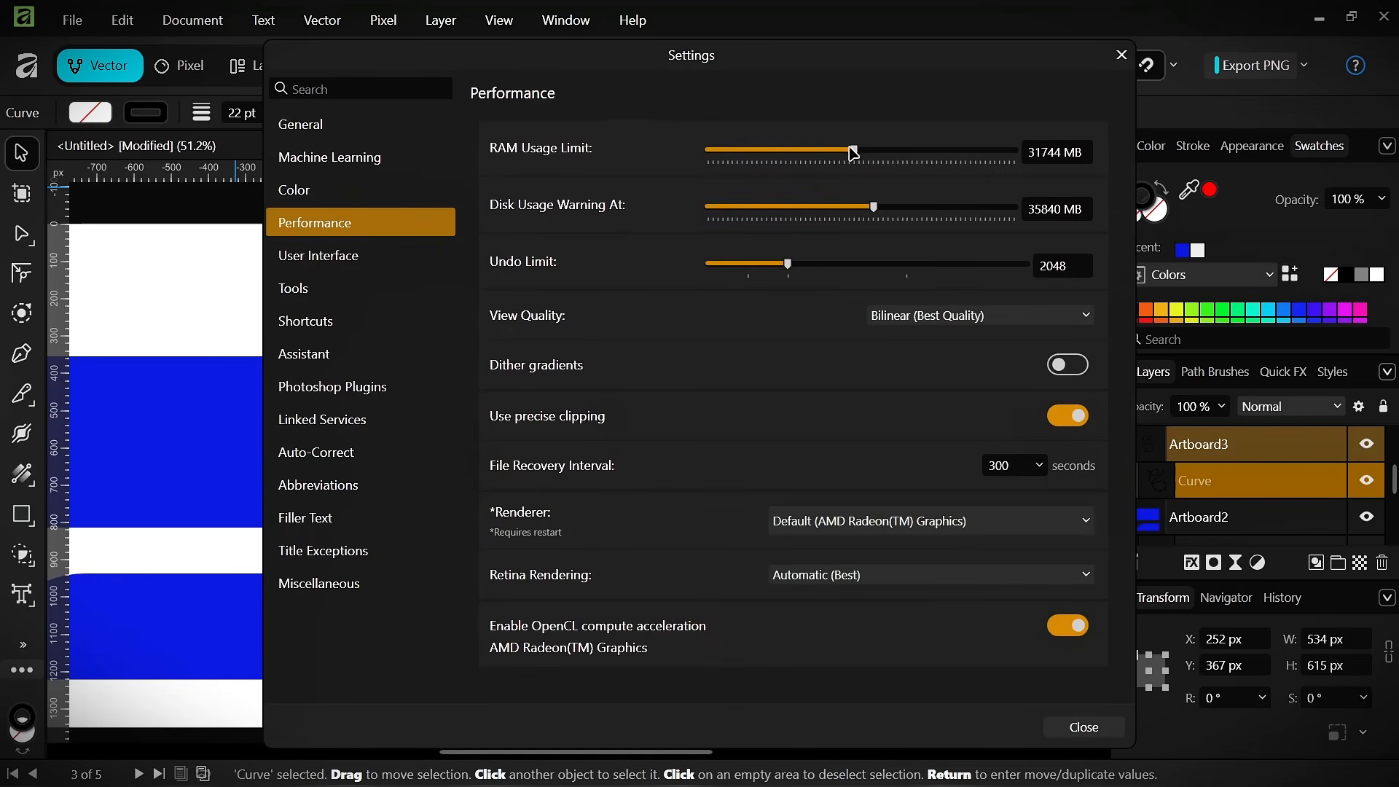
left_click_drag(853, 152, 916, 163)
left_click_drag(880, 208, 930, 210)
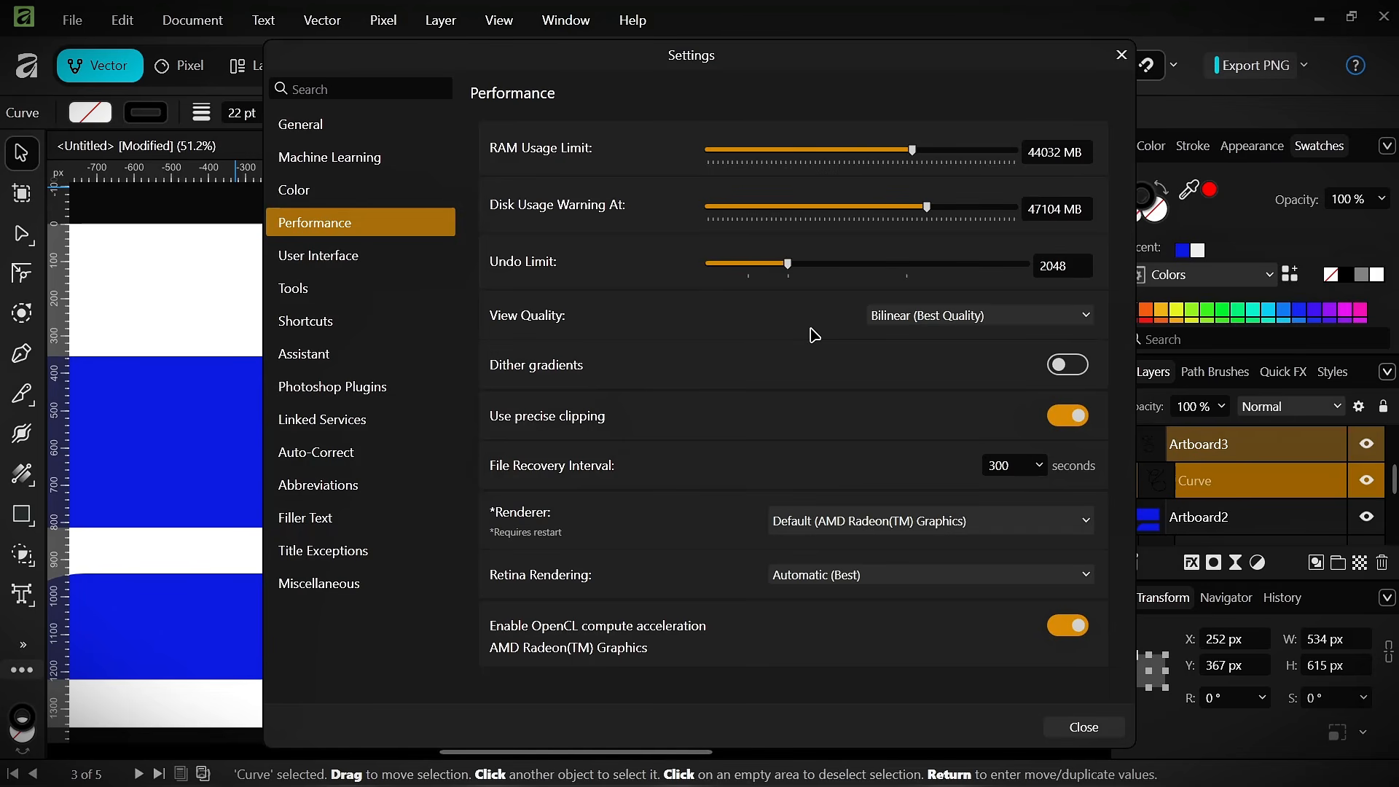
- Examine the View Quality and Retina Rendering choices in the Performance settings, keeping Bilinear (Best Quality) and Automatic (Best)
left_click(952, 316)
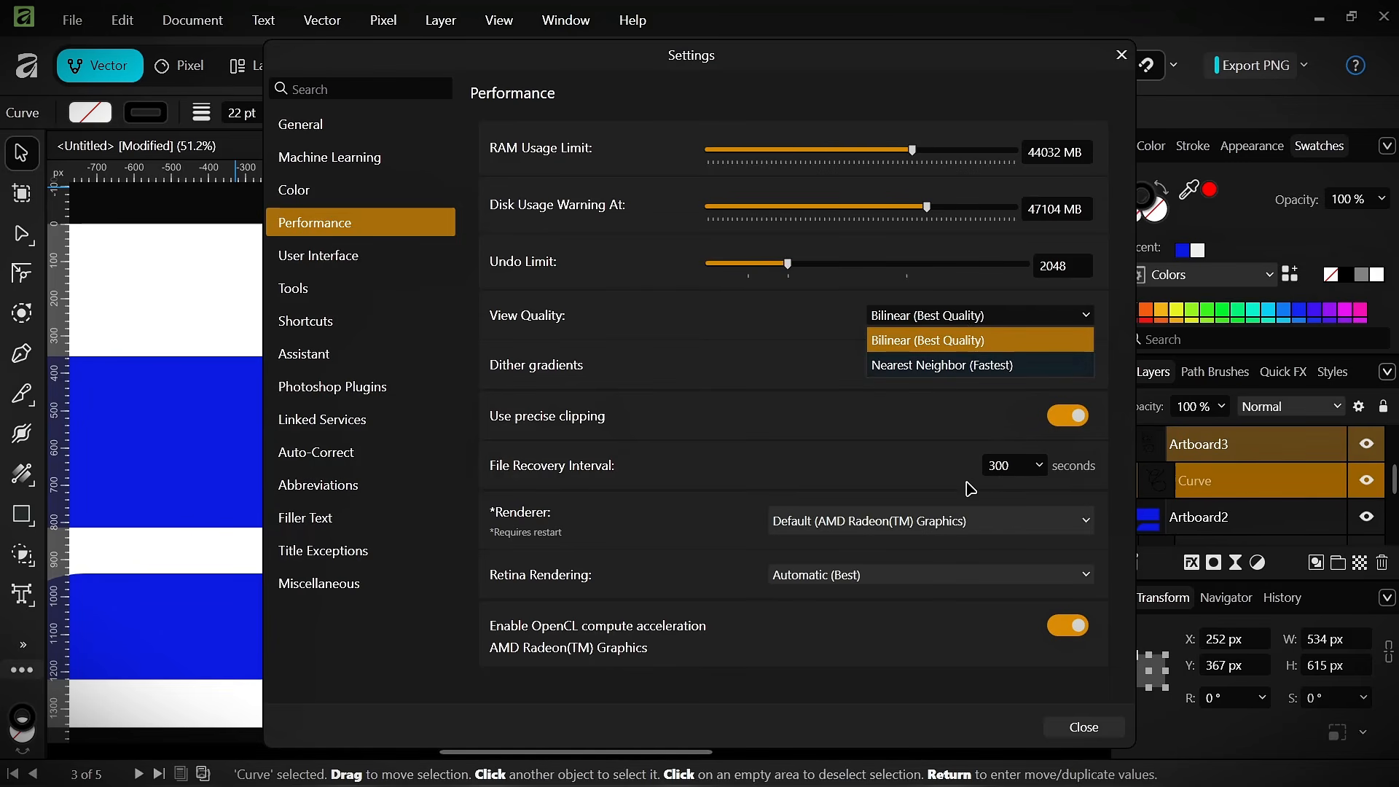
left_click(932, 585)
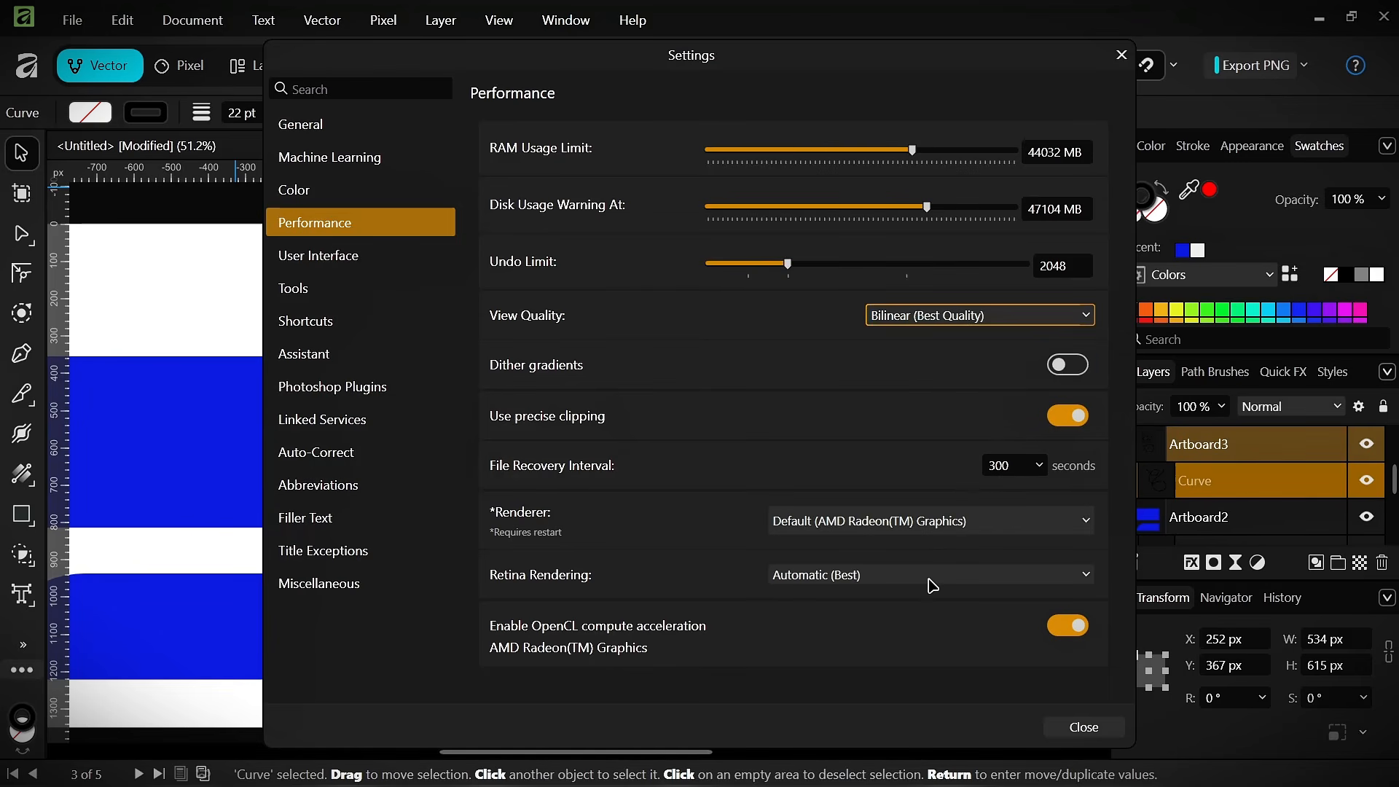
left_click(875, 577)
left_click(834, 605)
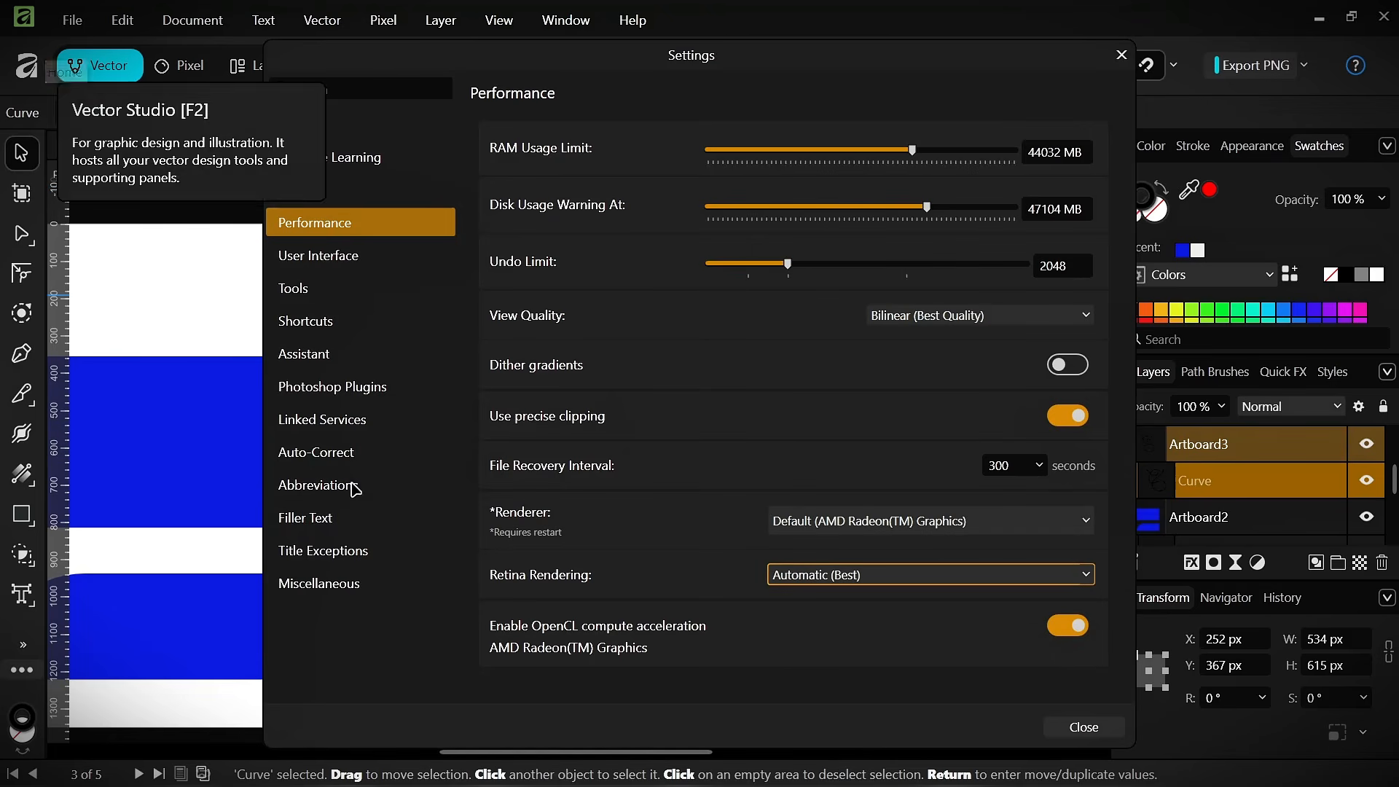
- Review the Tools settings and the list of keyboard shortcuts for the Vector studio's File commands
left_click(310, 297)
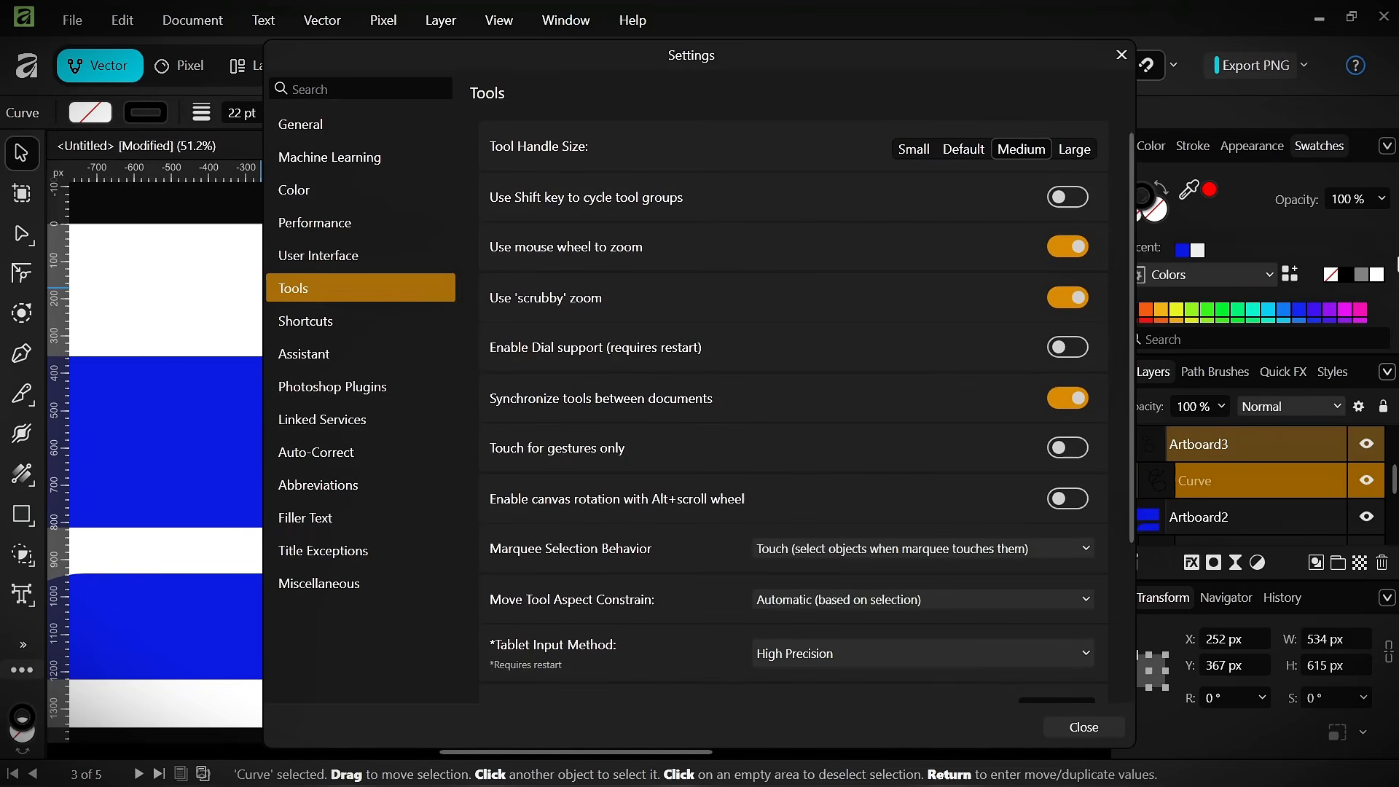
scroll(913, 459, "down", 3)
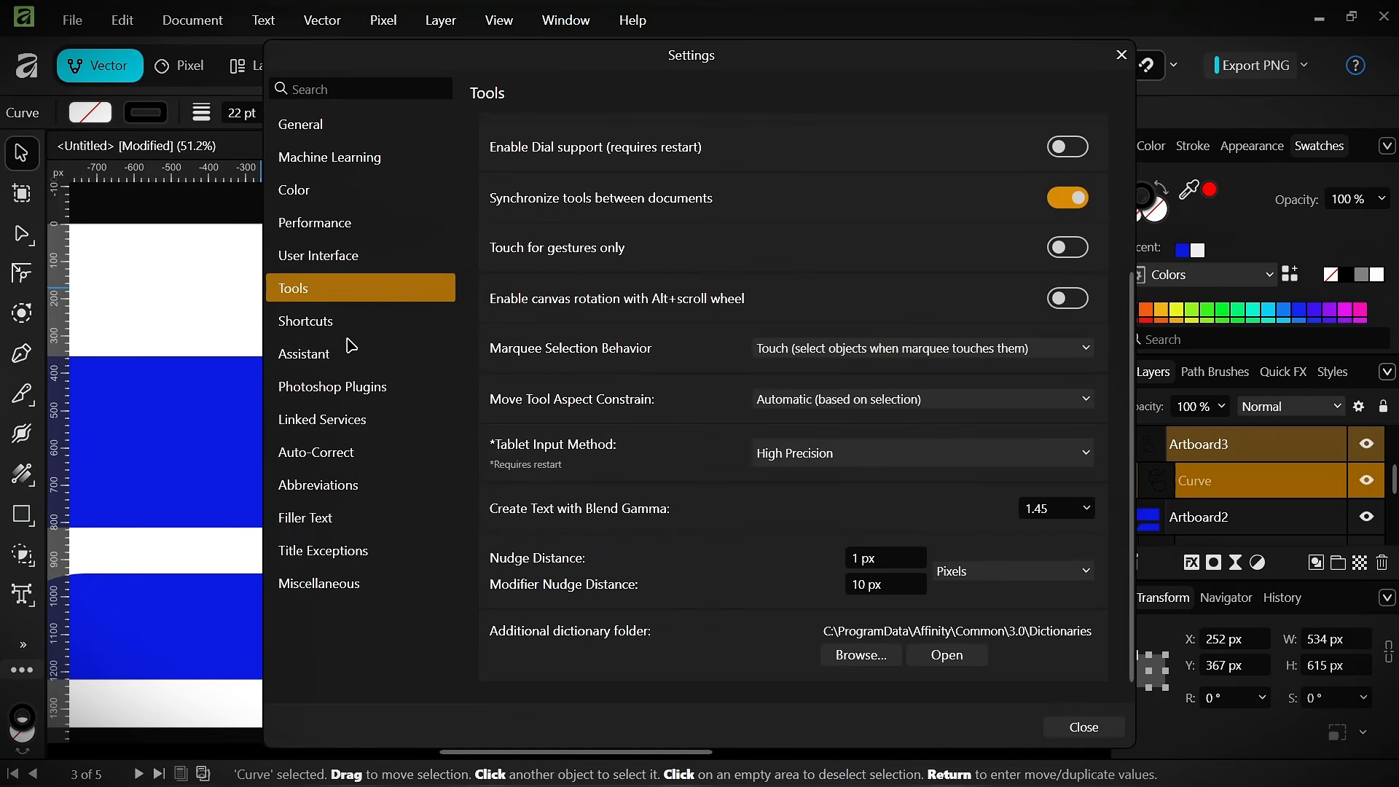
left_click(329, 325)
scroll(796, 368, "down", 4)
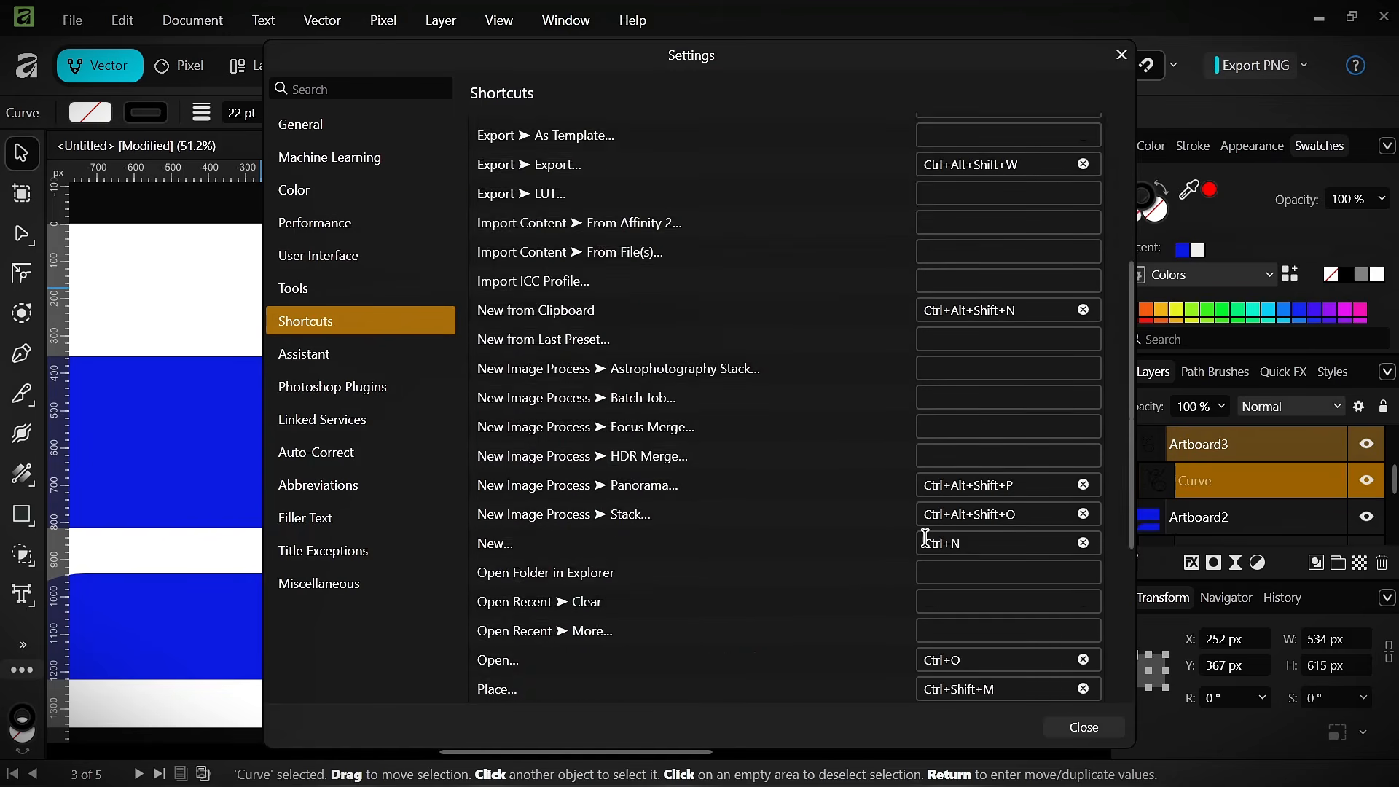
scroll(751, 494, "up", 4)
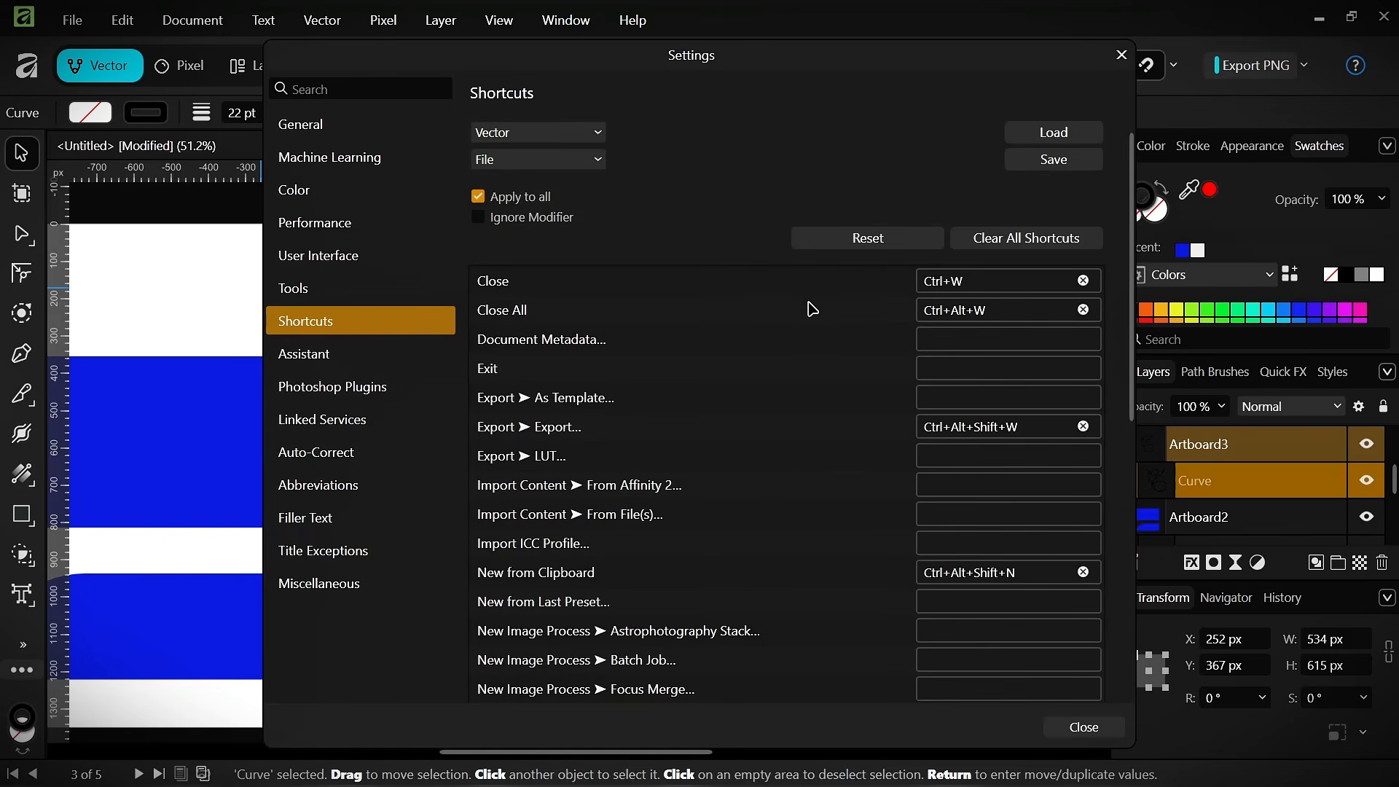
- Look through the Assistant, Photoshop Plugins and Linked Services settings
left_click(321, 364)
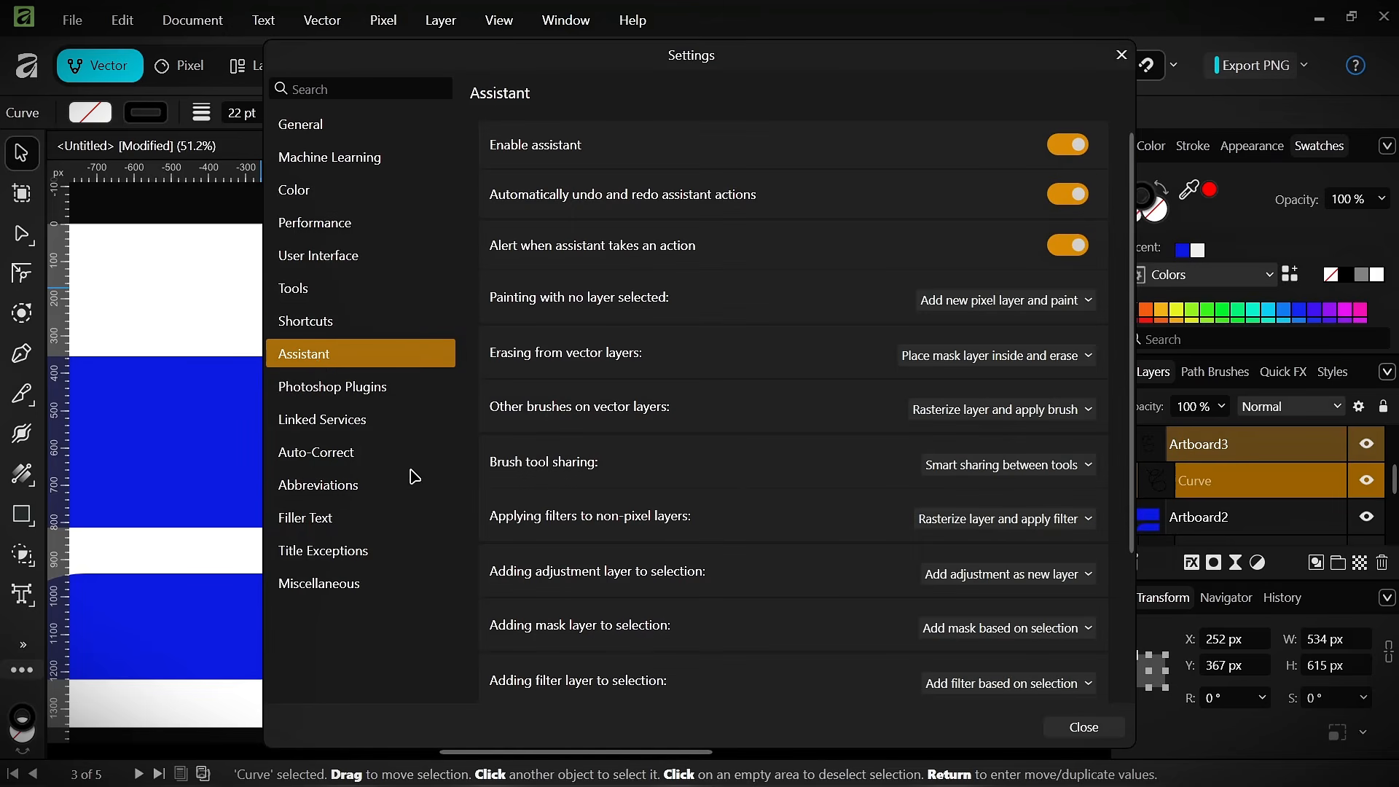
left_click(374, 393)
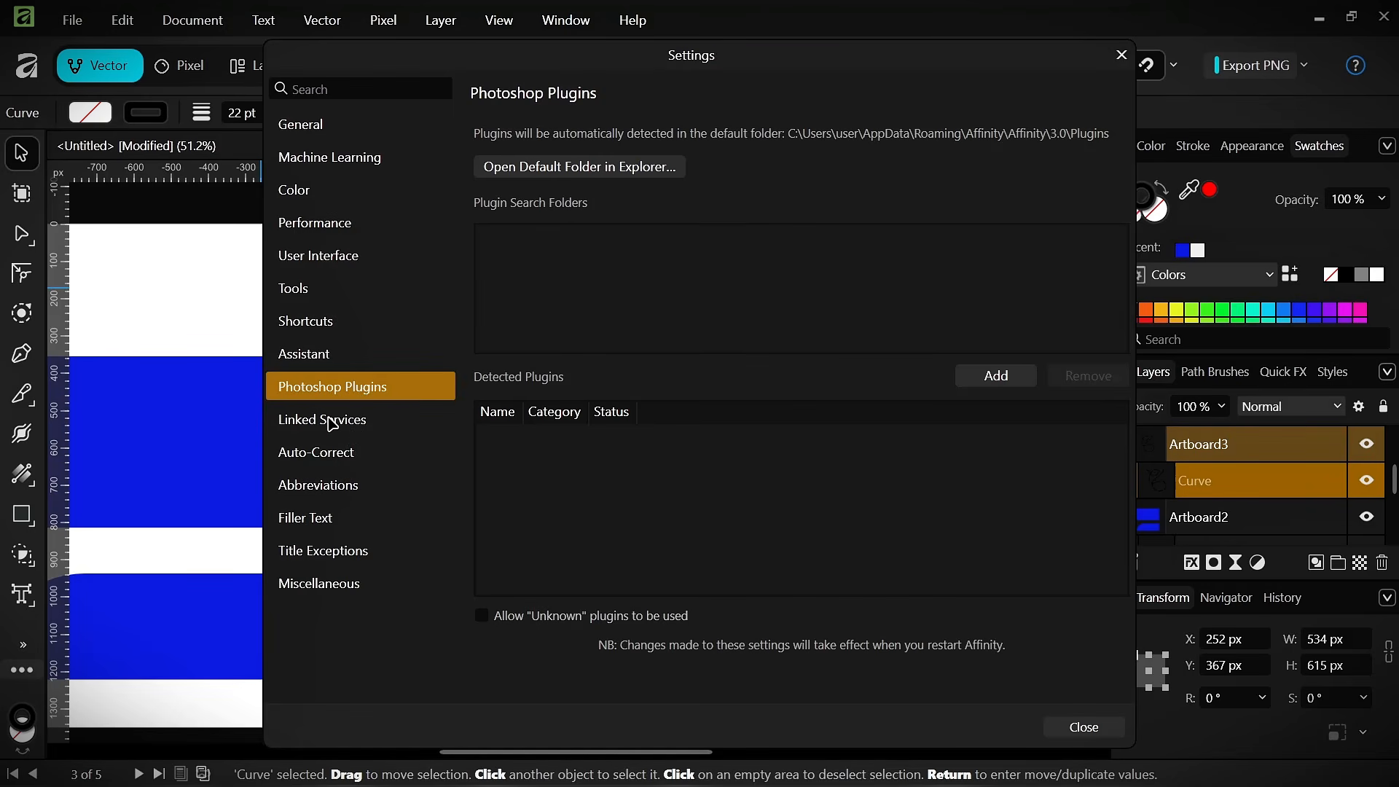
left_click(321, 446)
left_click(338, 424)
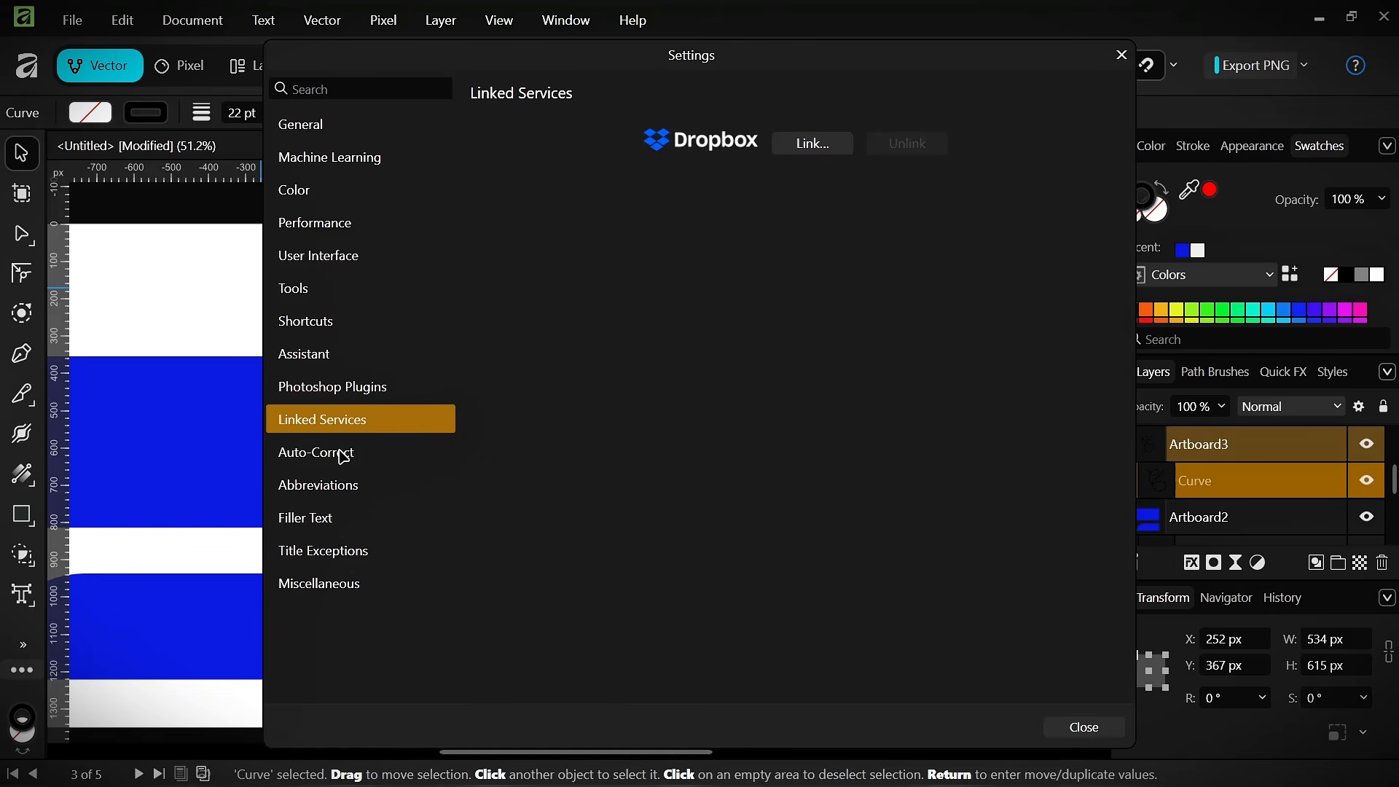
- Enable Auto-Correct in the Auto-Correct settings
left_click(343, 455)
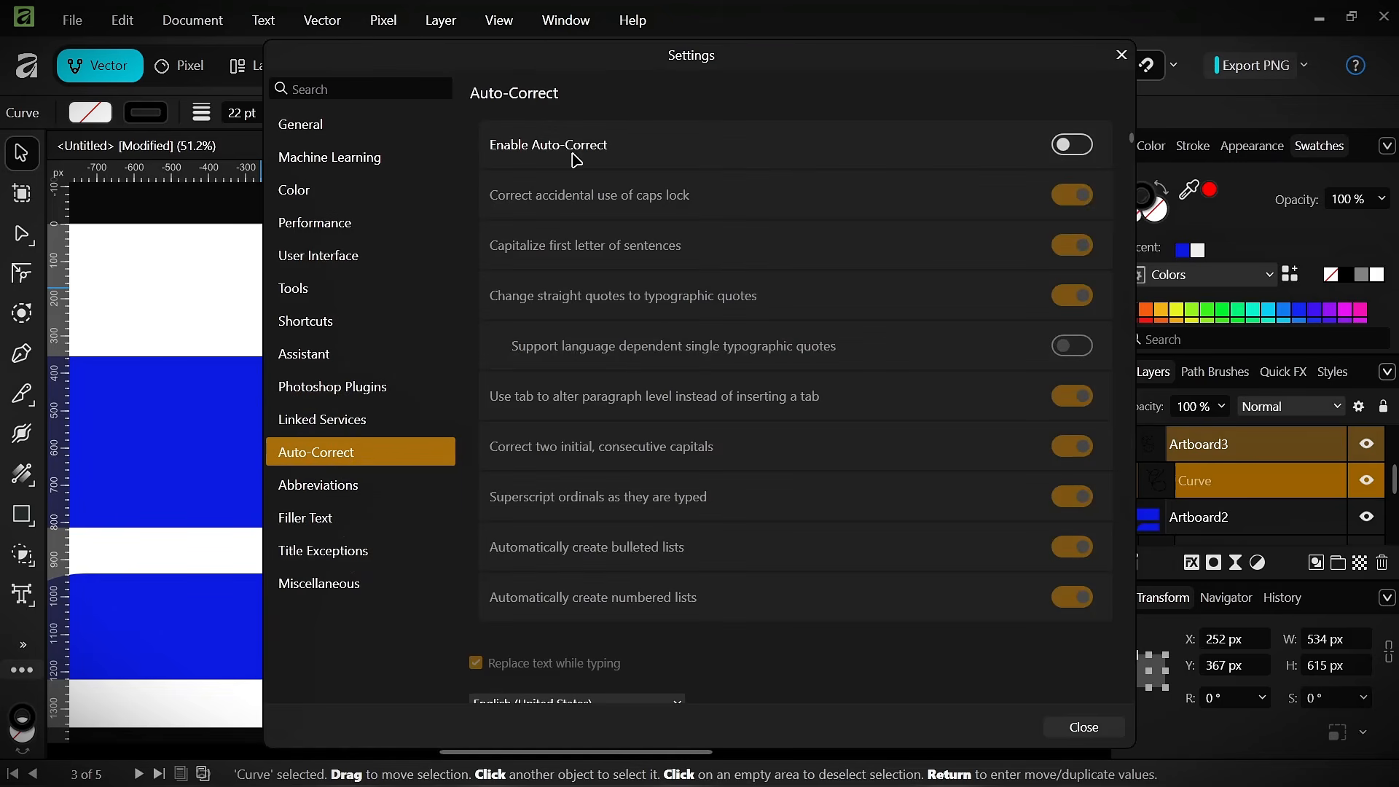
left_click(1067, 145)
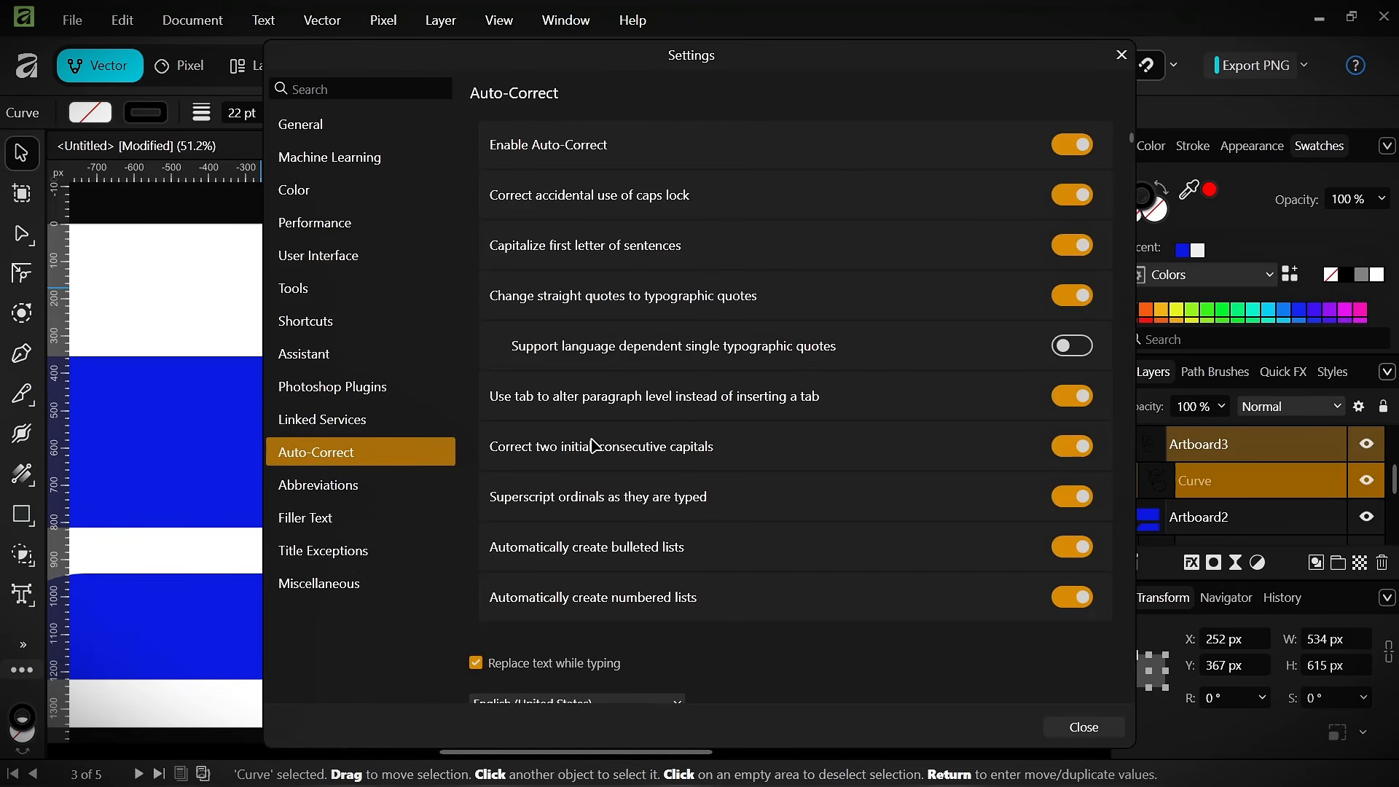
- Look through the Abbreviations, Miscellaneous and Title Exceptions settings
left_click(335, 487)
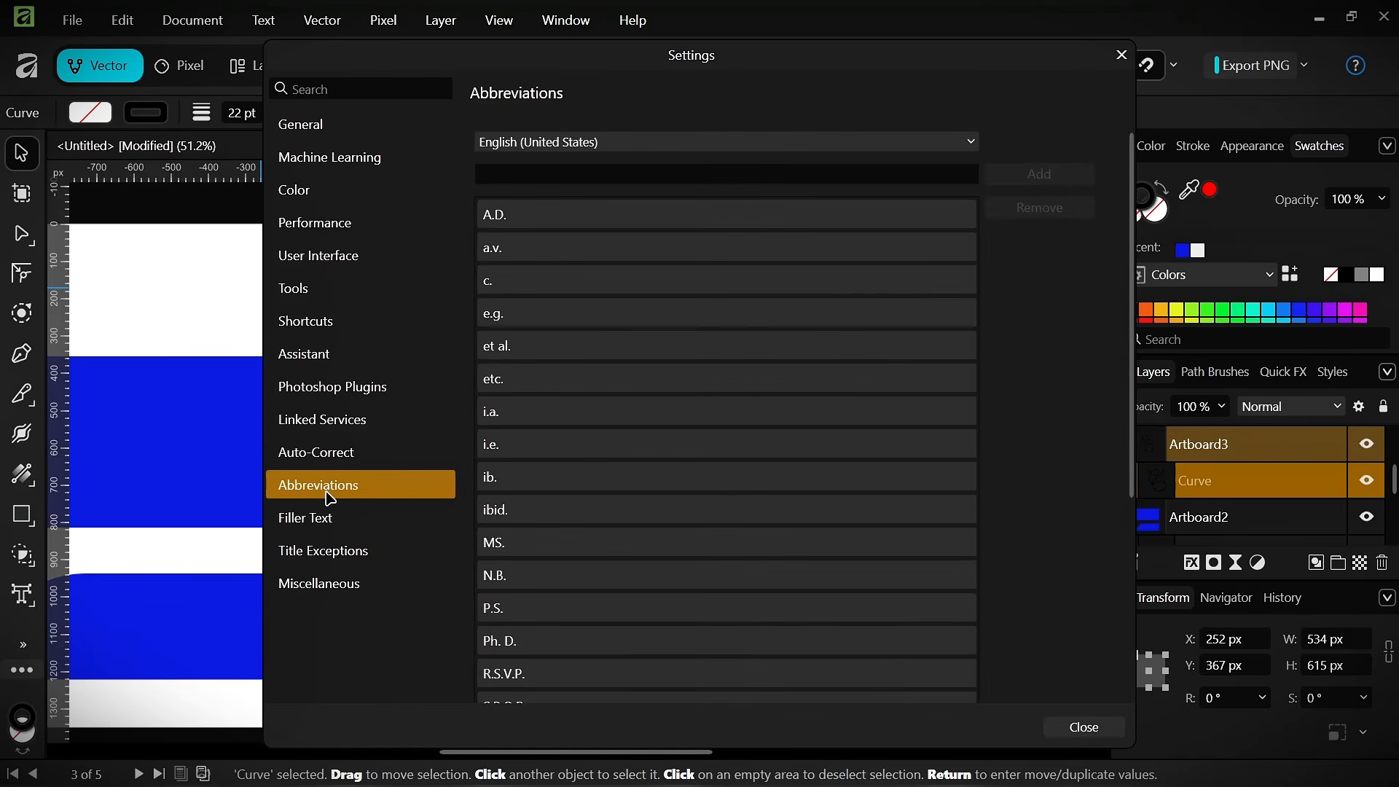
scroll(473, 514, "down", 5)
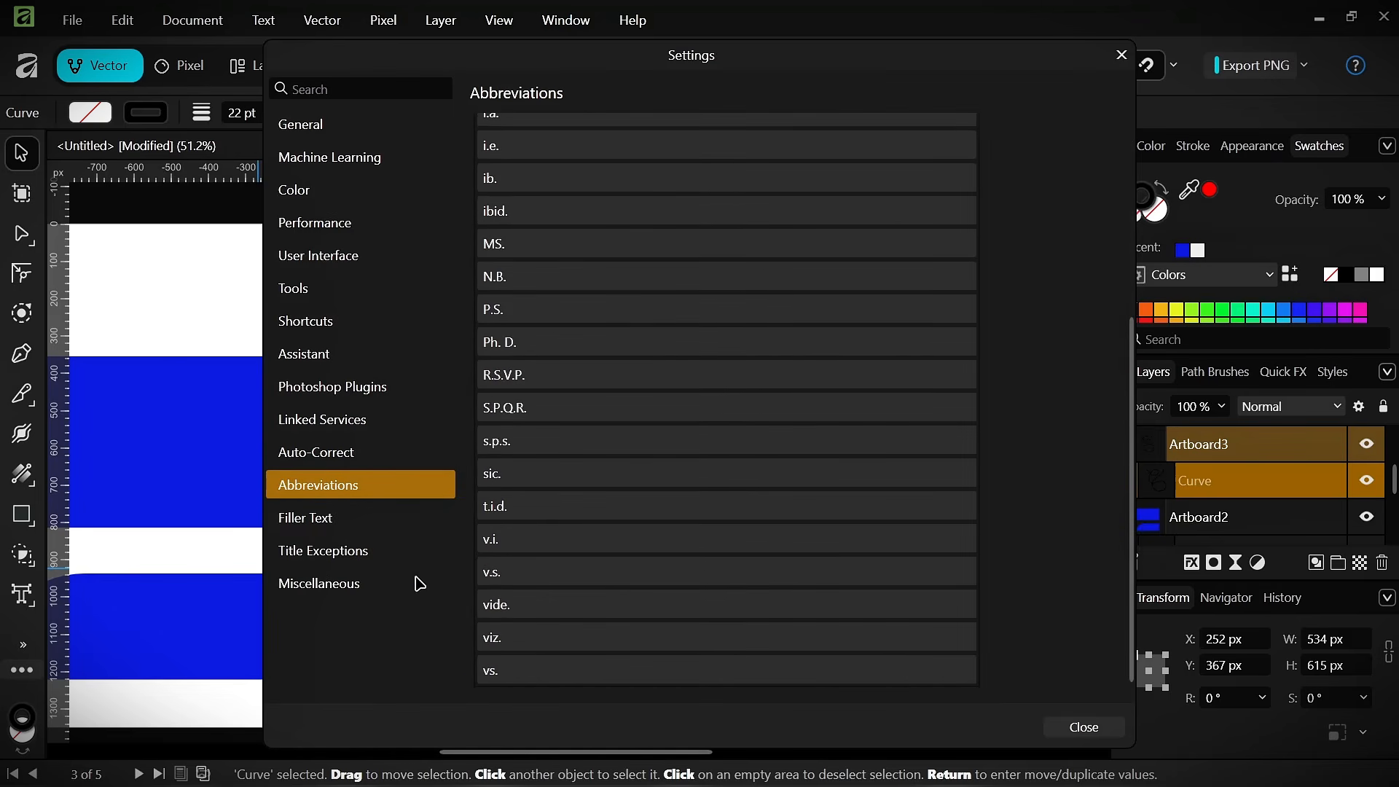
left_click(356, 587)
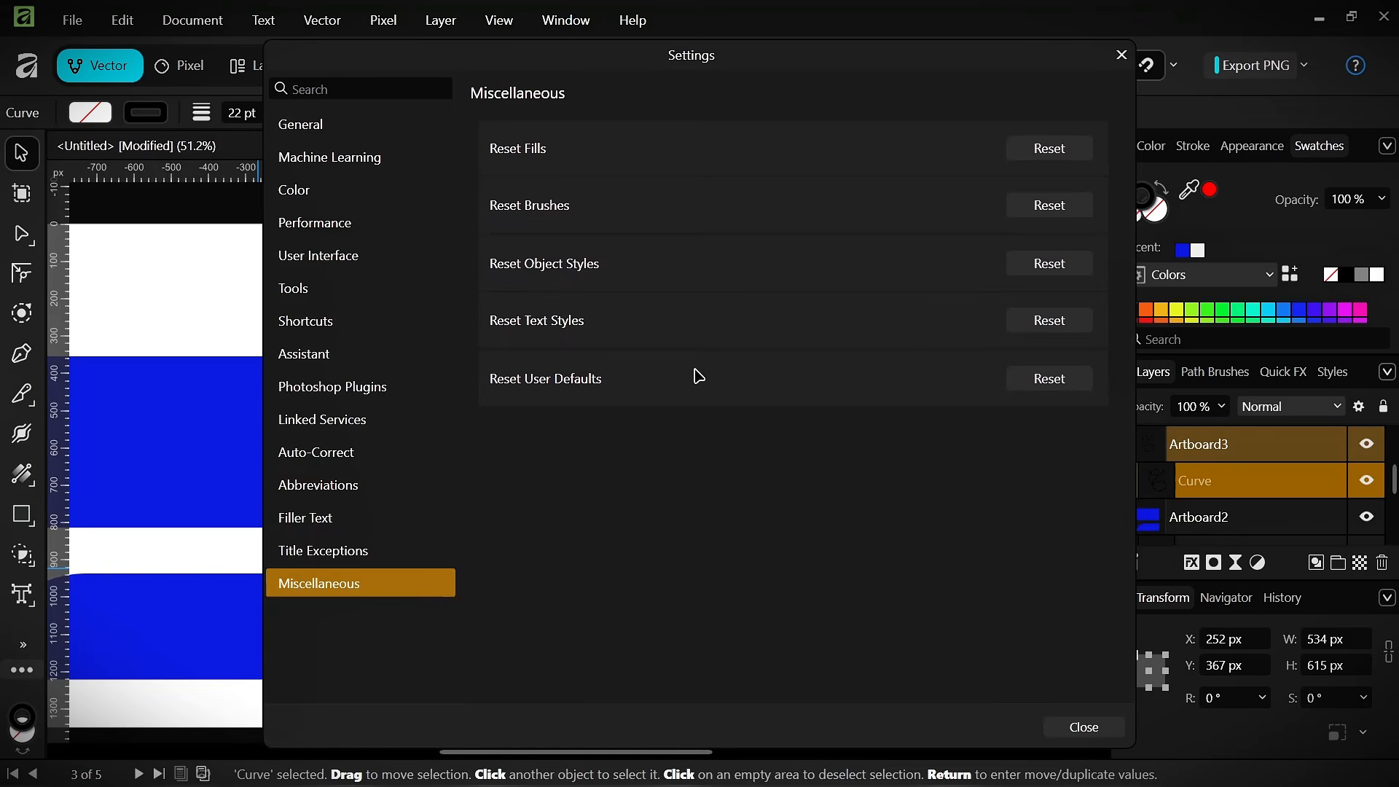
left_click(310, 556)
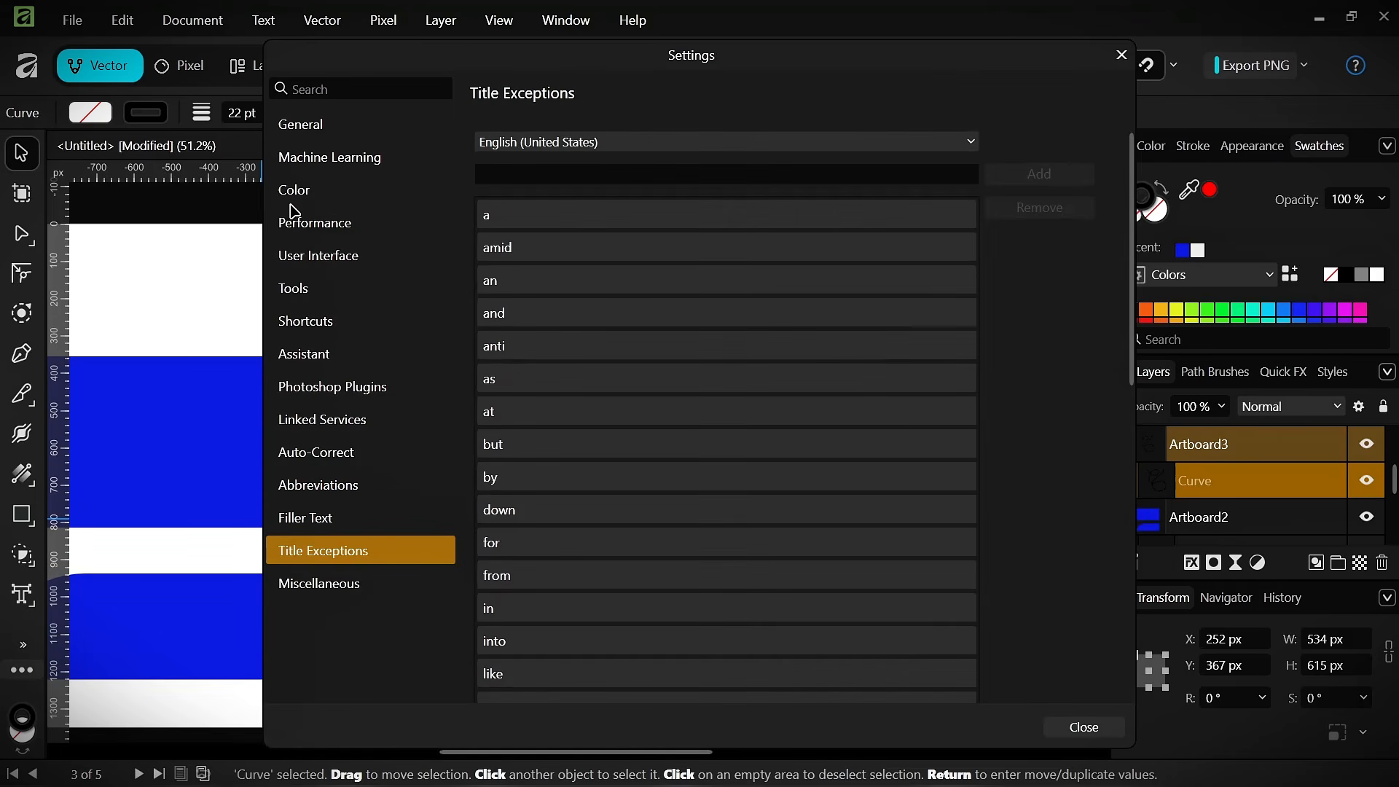
- Review the General, Machine Learning and Color settings, and close the Settings dialog
left_click(313, 129)
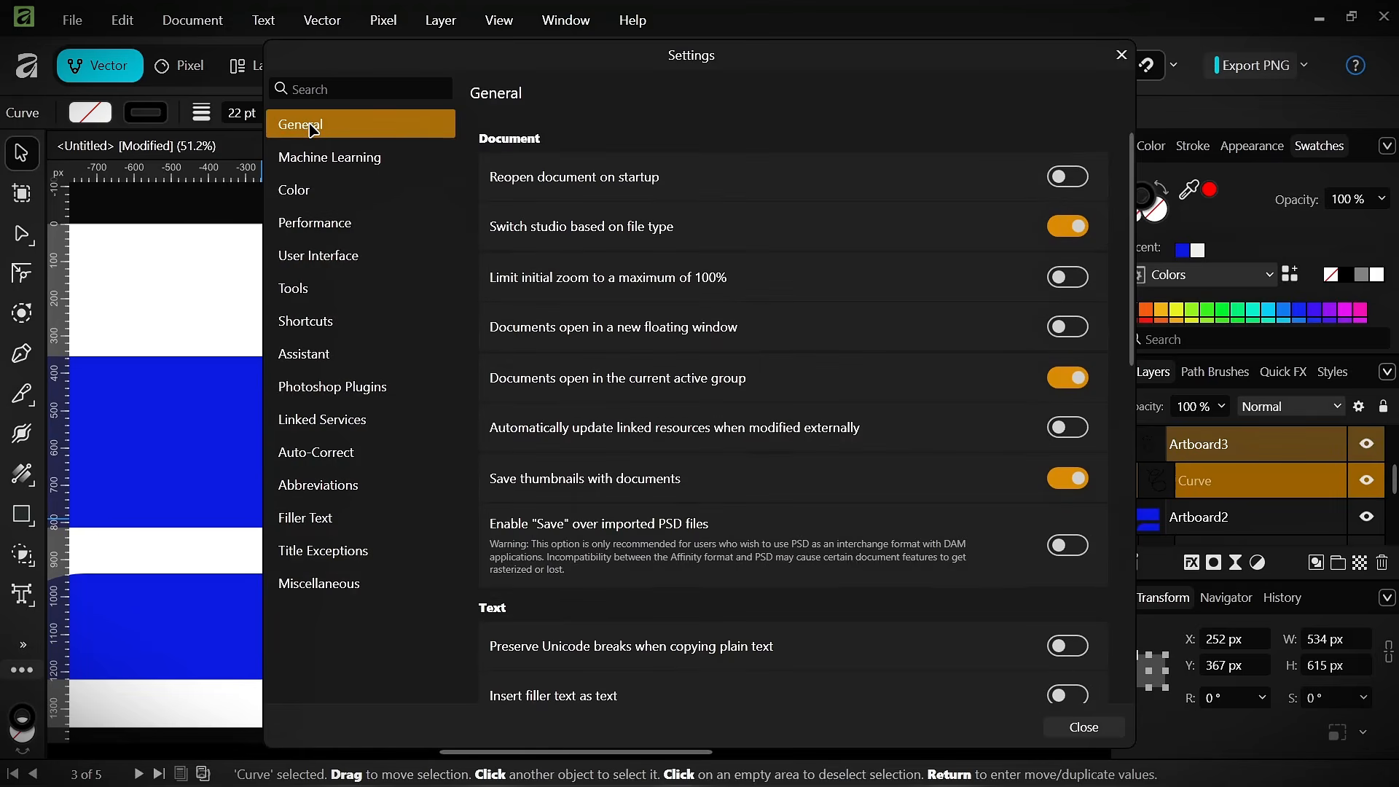
scroll(839, 536, "down", 3)
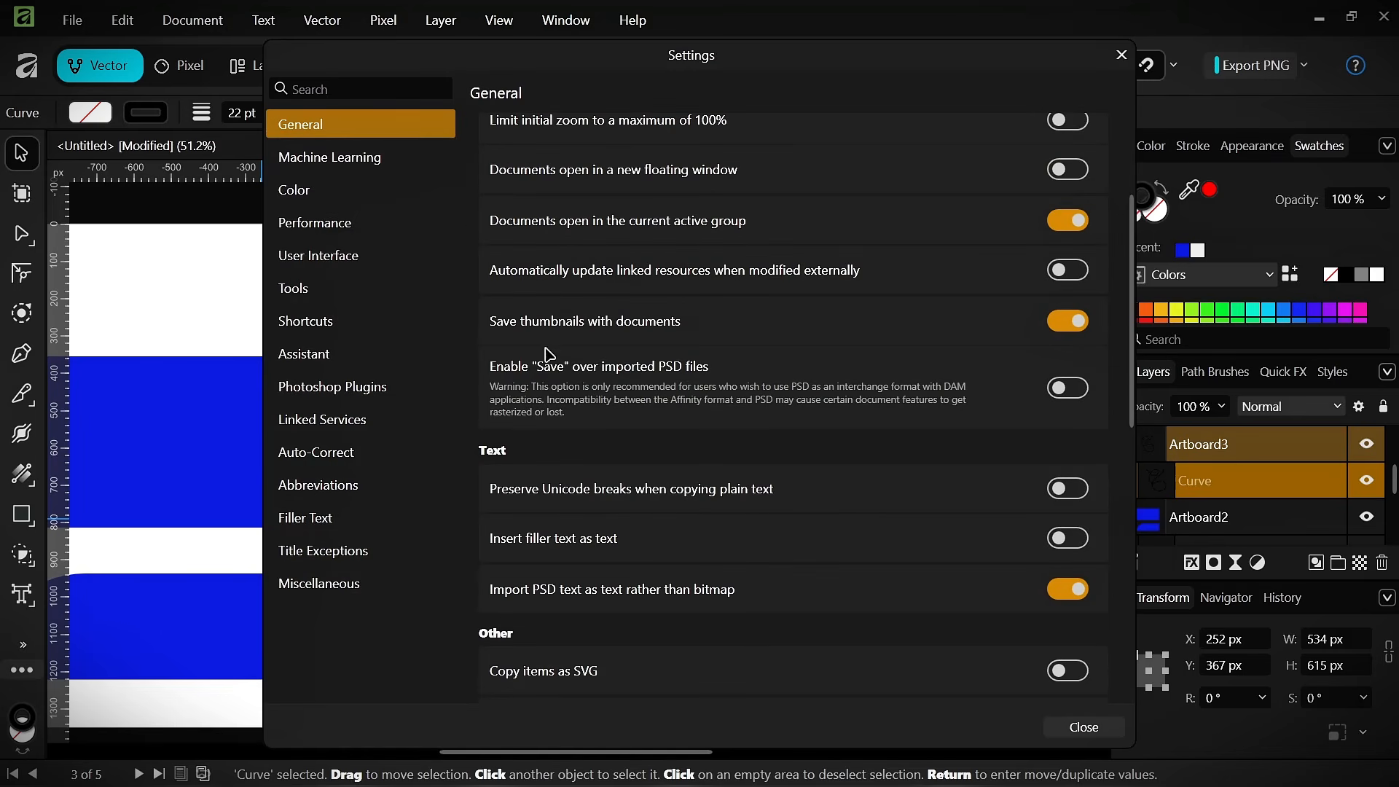
left_click(356, 166)
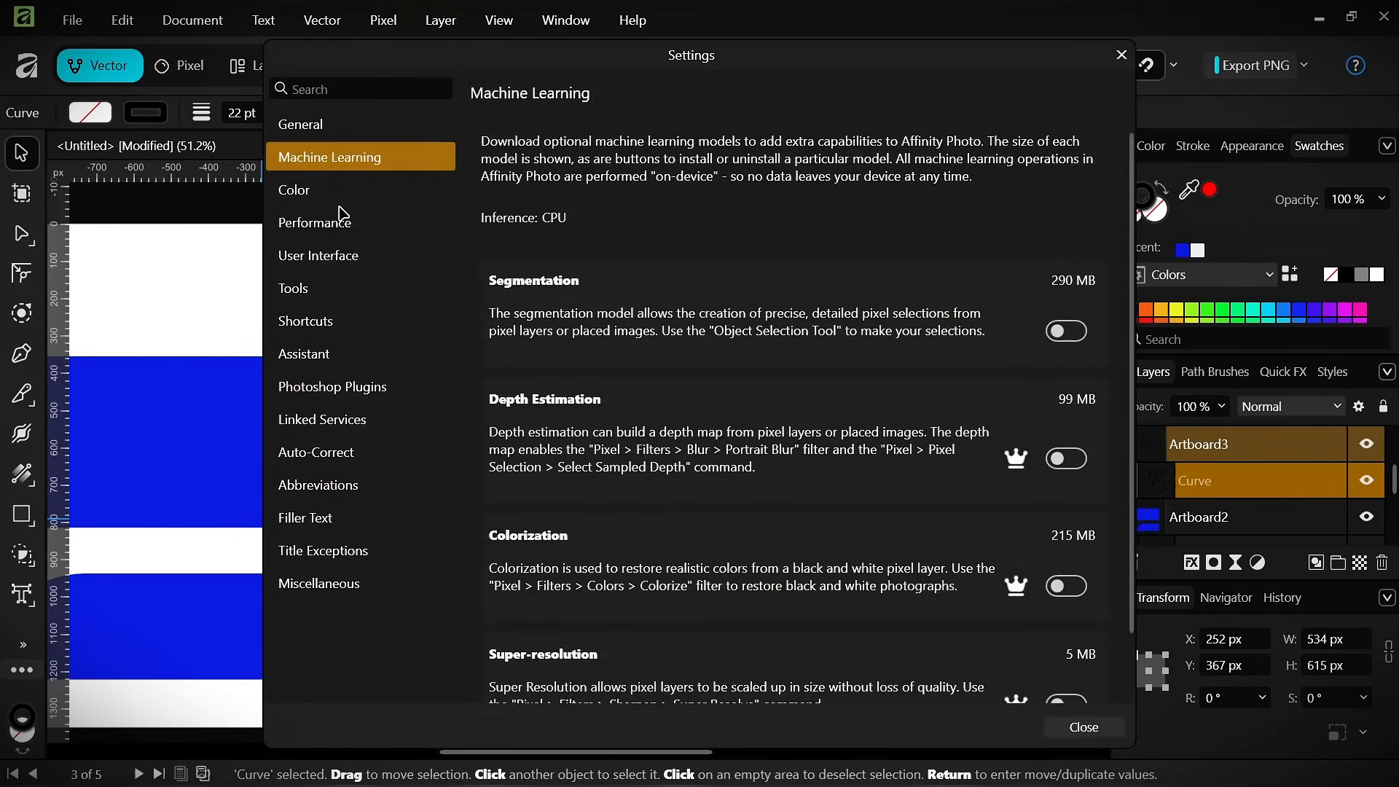
left_click(335, 193)
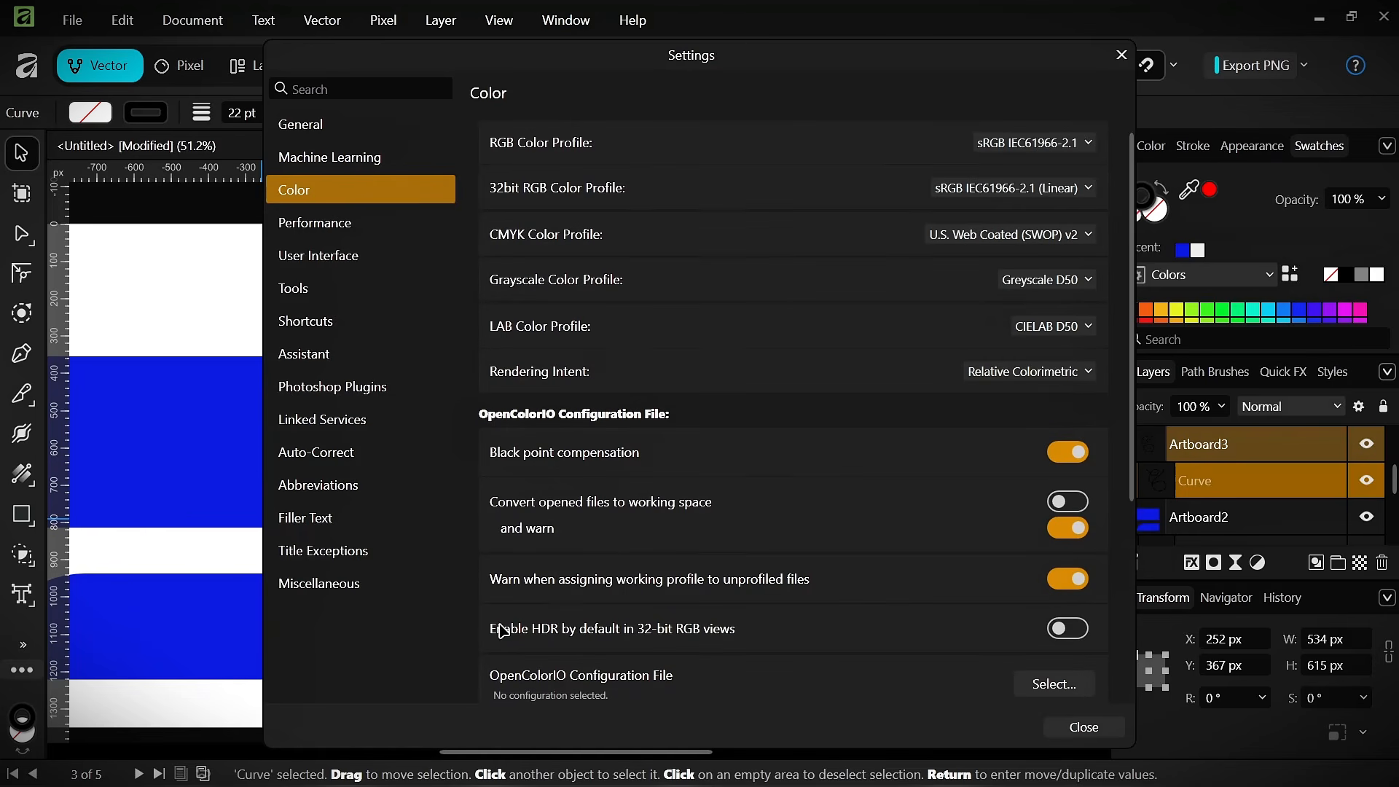
left_click(1064, 727)
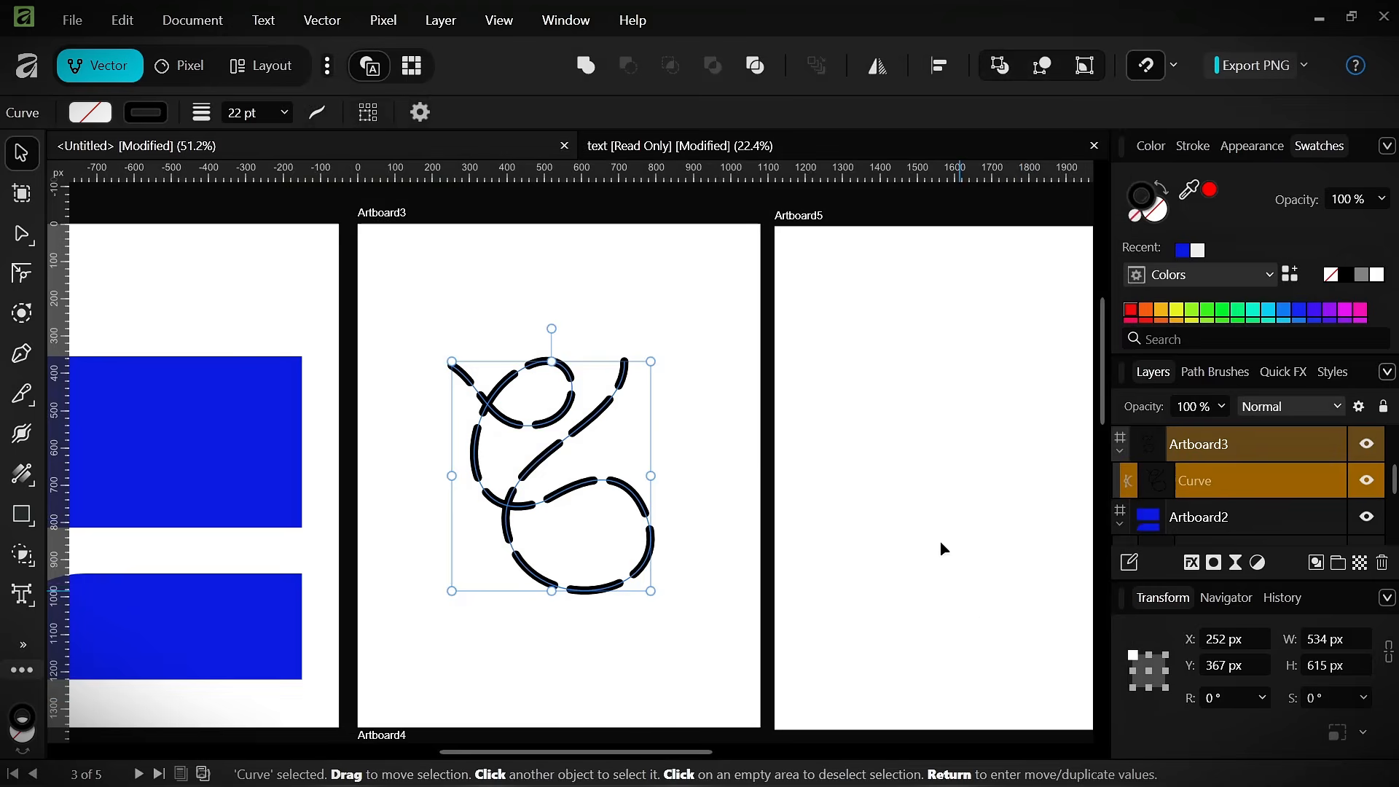
- Adjust the stroke width at the upper-right end of Artboard3's dashed curve with the Stroke Width Tool
scroll(748, 471, "down", 4)
left_click(762, 227)
scroll(669, 500, "up", 6)
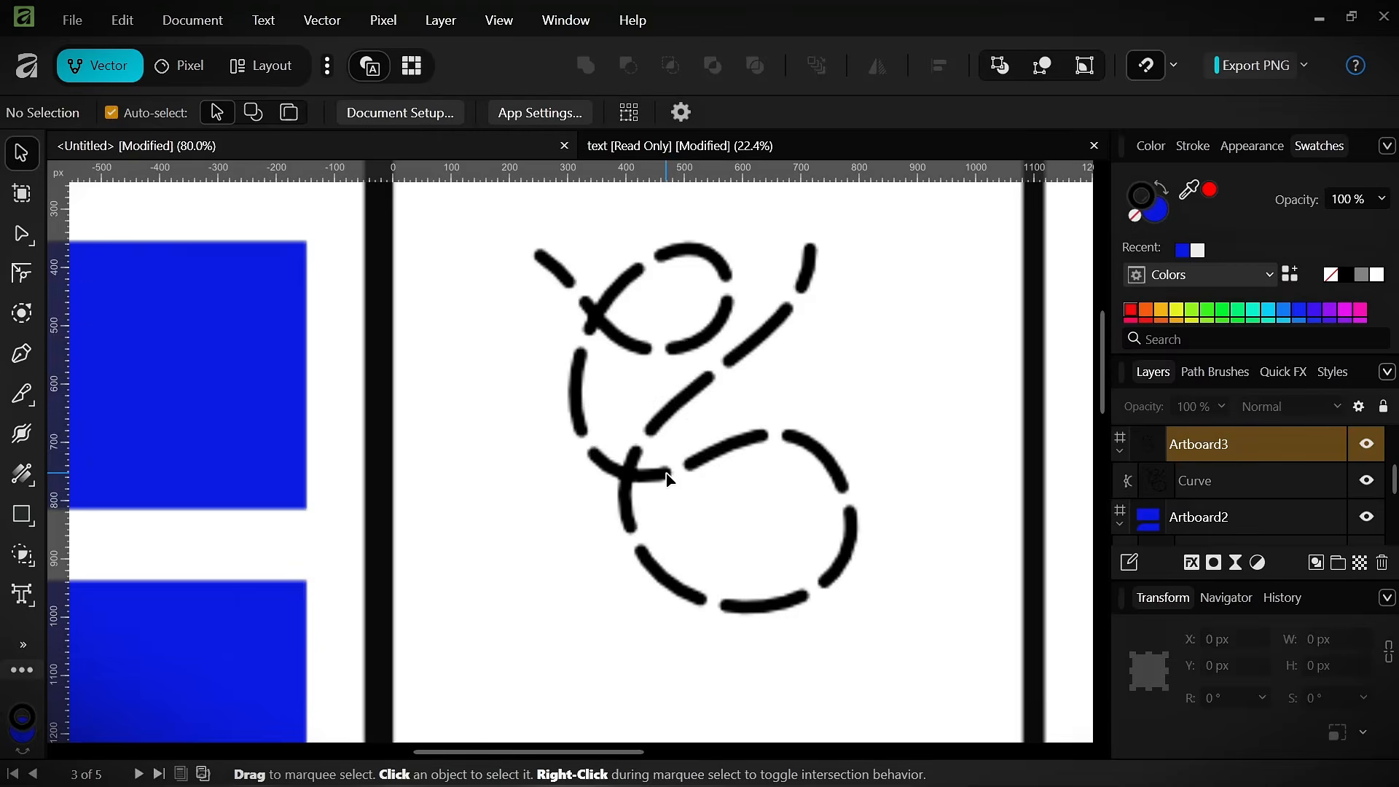
scroll(681, 366, "down", 4)
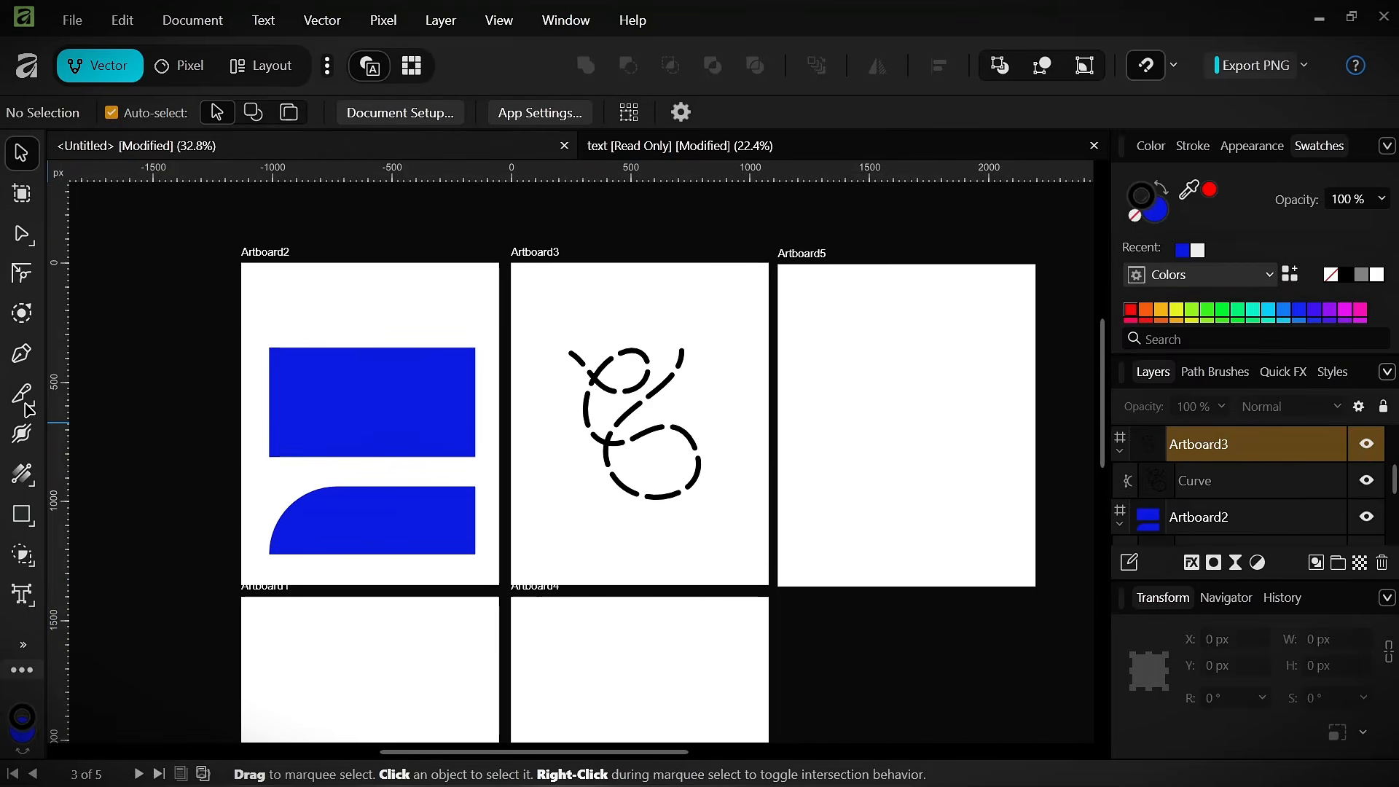
left_click(22, 395)
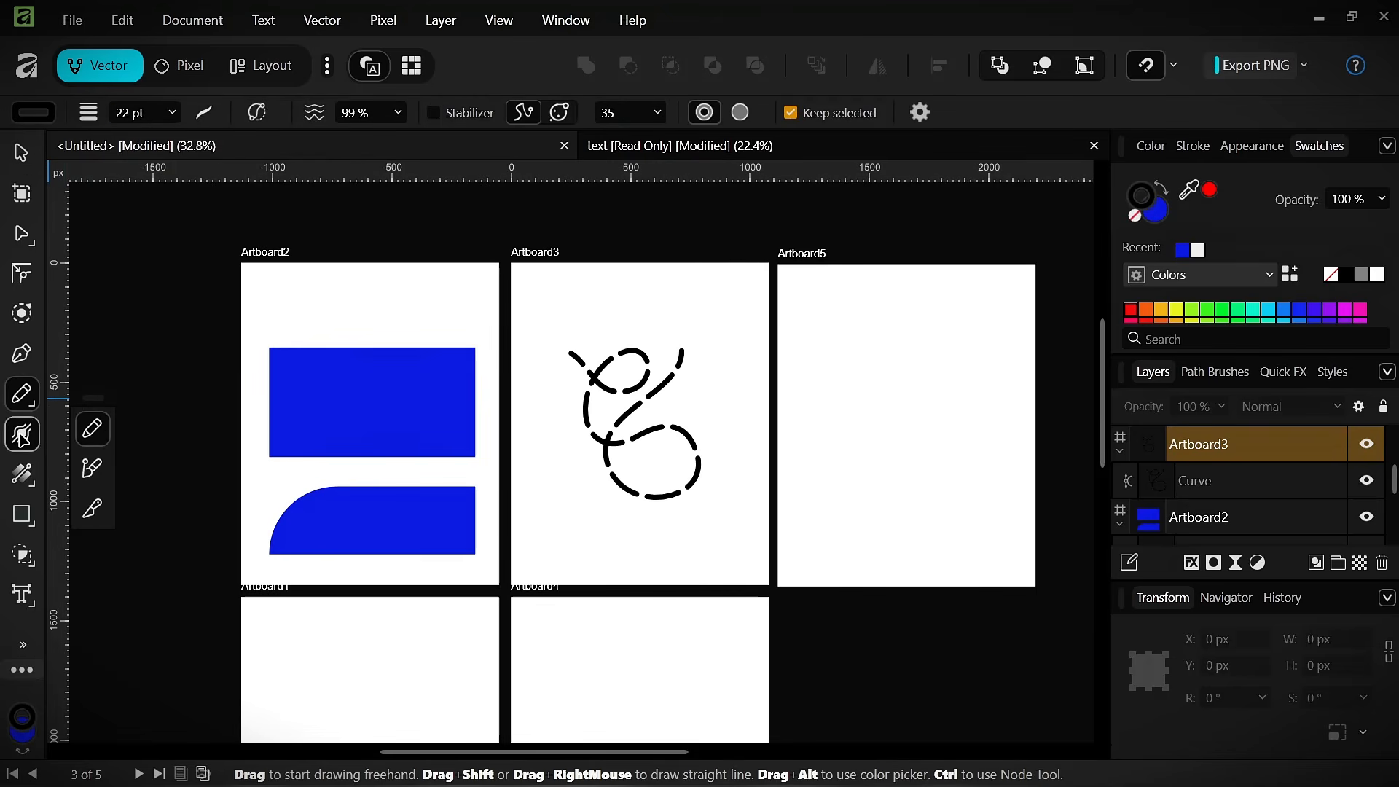
left_click(22, 434)
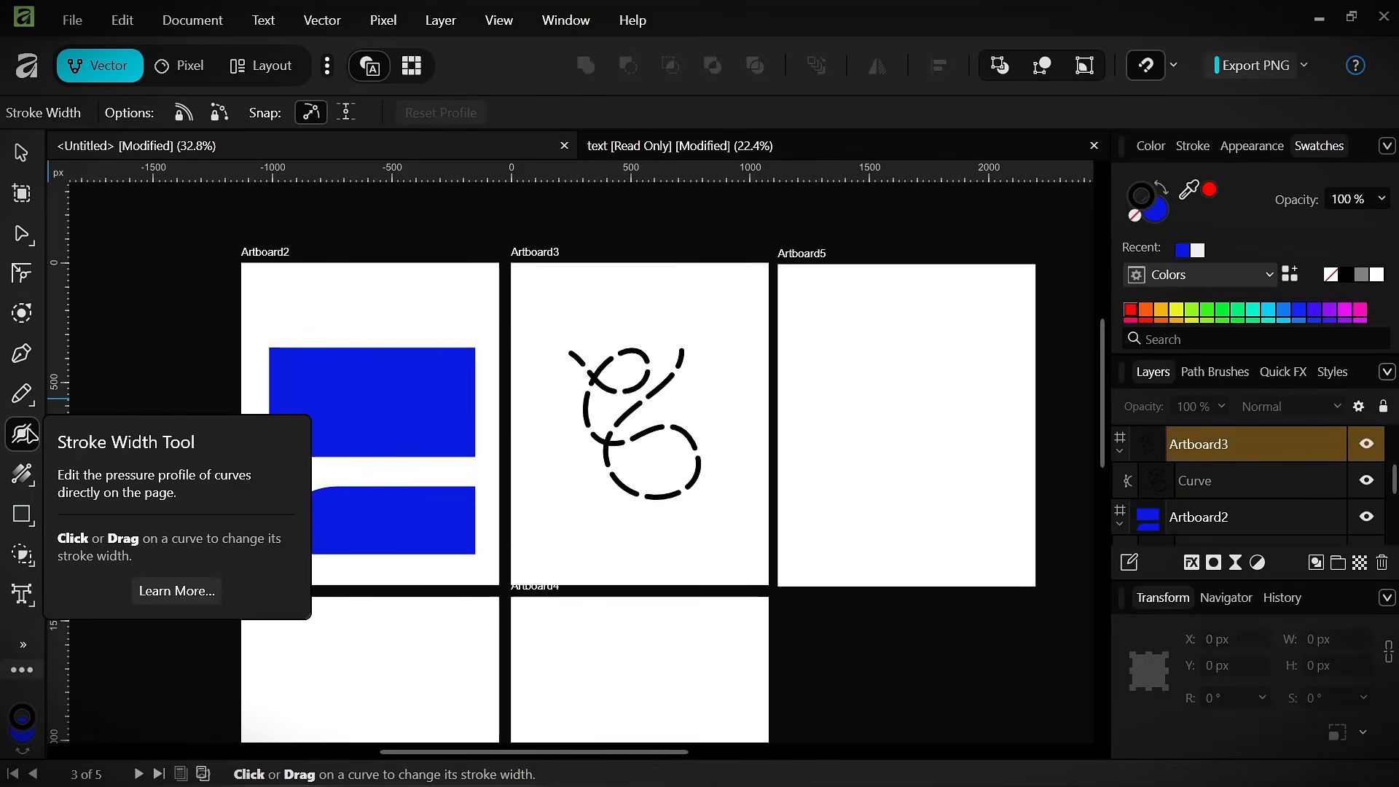
scroll(843, 390, "up", 5)
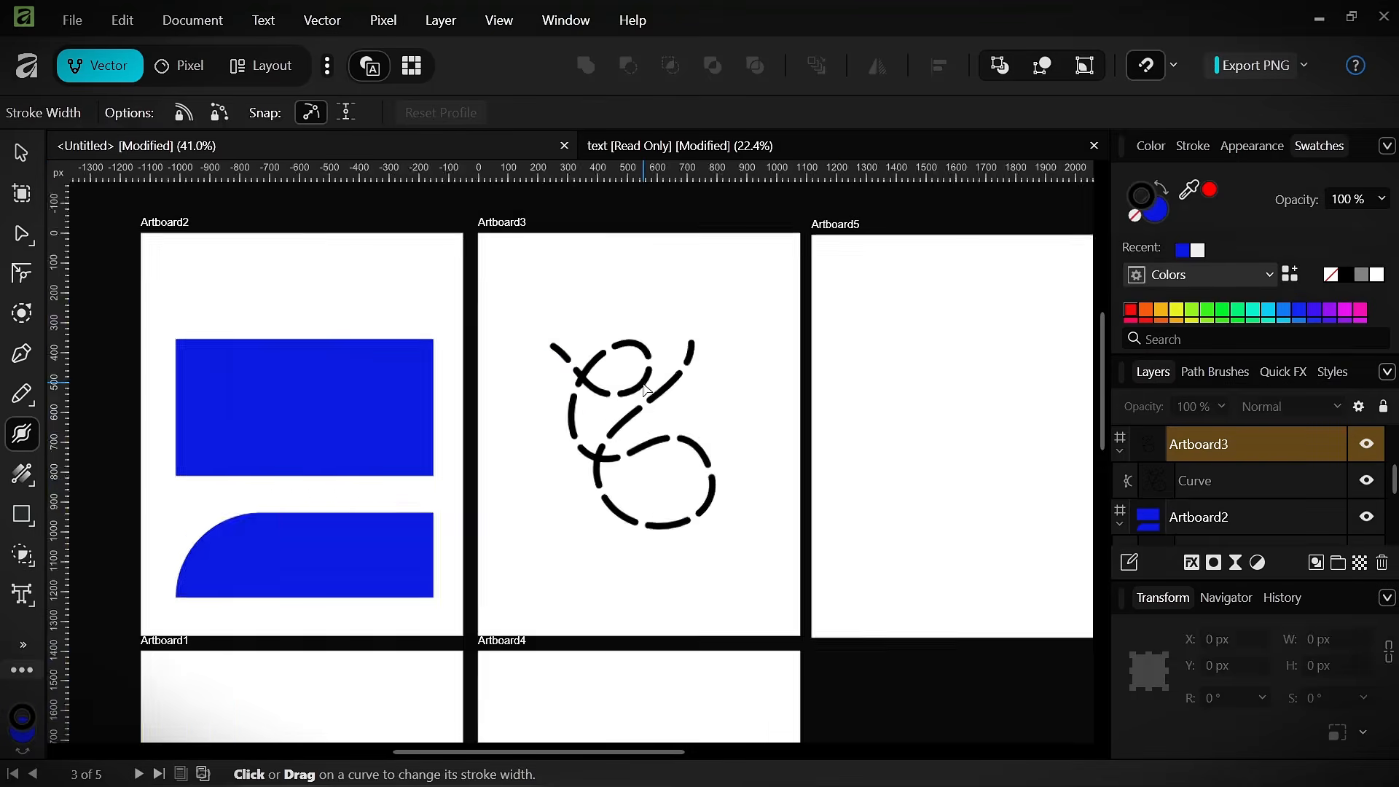
left_click(525, 400)
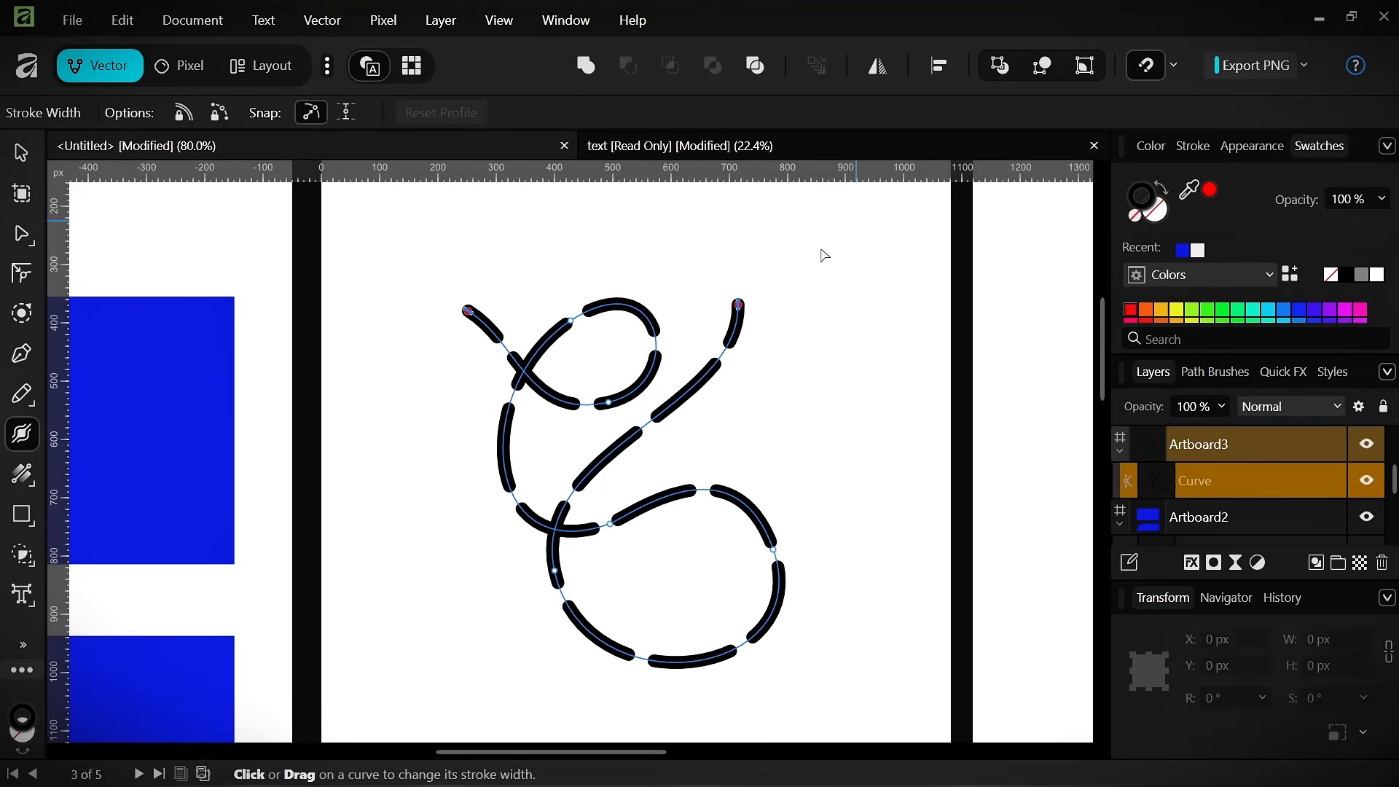
mouse_move(738, 304)
left_mouse_down()
mouse_move(814, 315)
mouse_move(918, 425)
mouse_move(909, 437)
mouse_move(671, 364)
mouse_move(631, 329)
mouse_move(743, 350)
mouse_move(740, 317)
mouse_move(738, 341)
left_mouse_up()
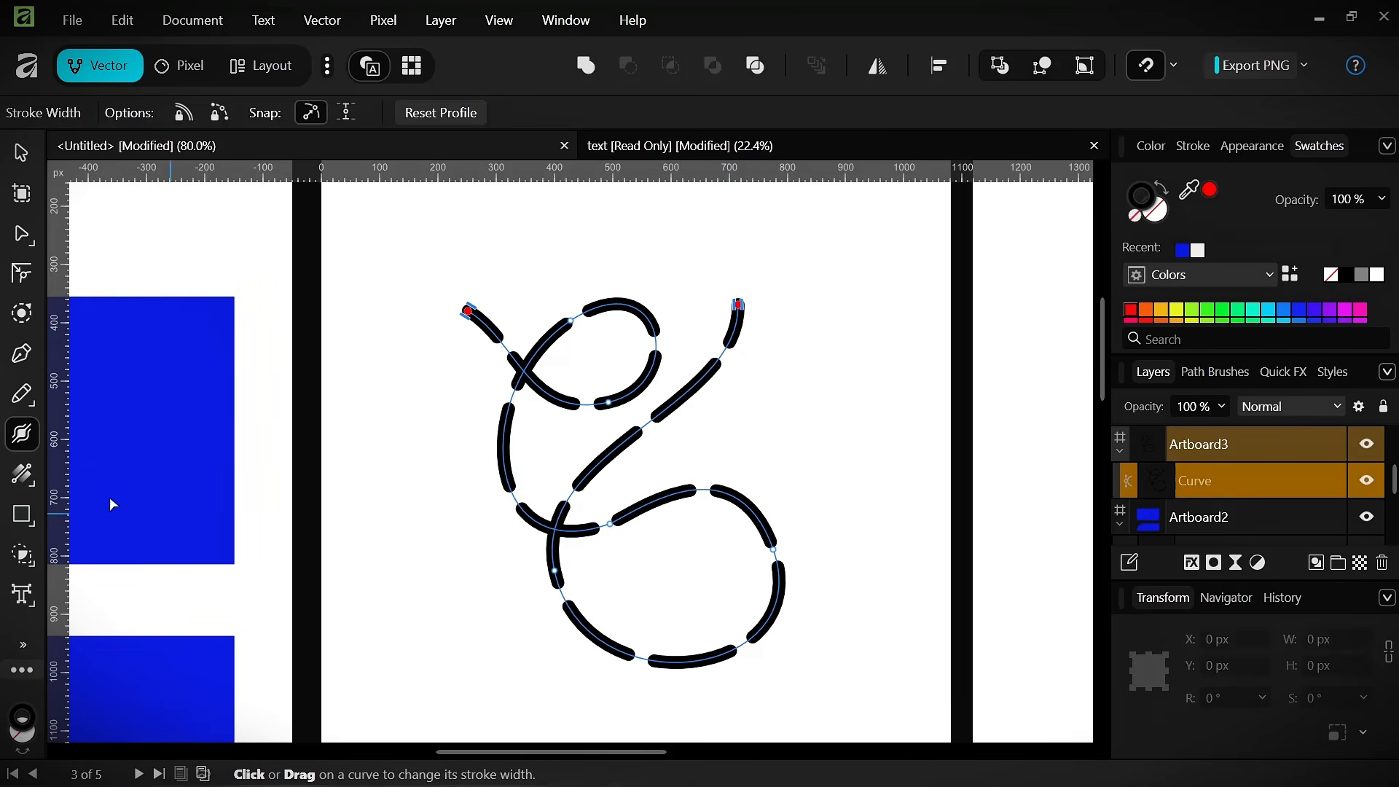
- Try a linear gradient across the dashed curve with the Fill Tool and undo it
right_click(33, 491)
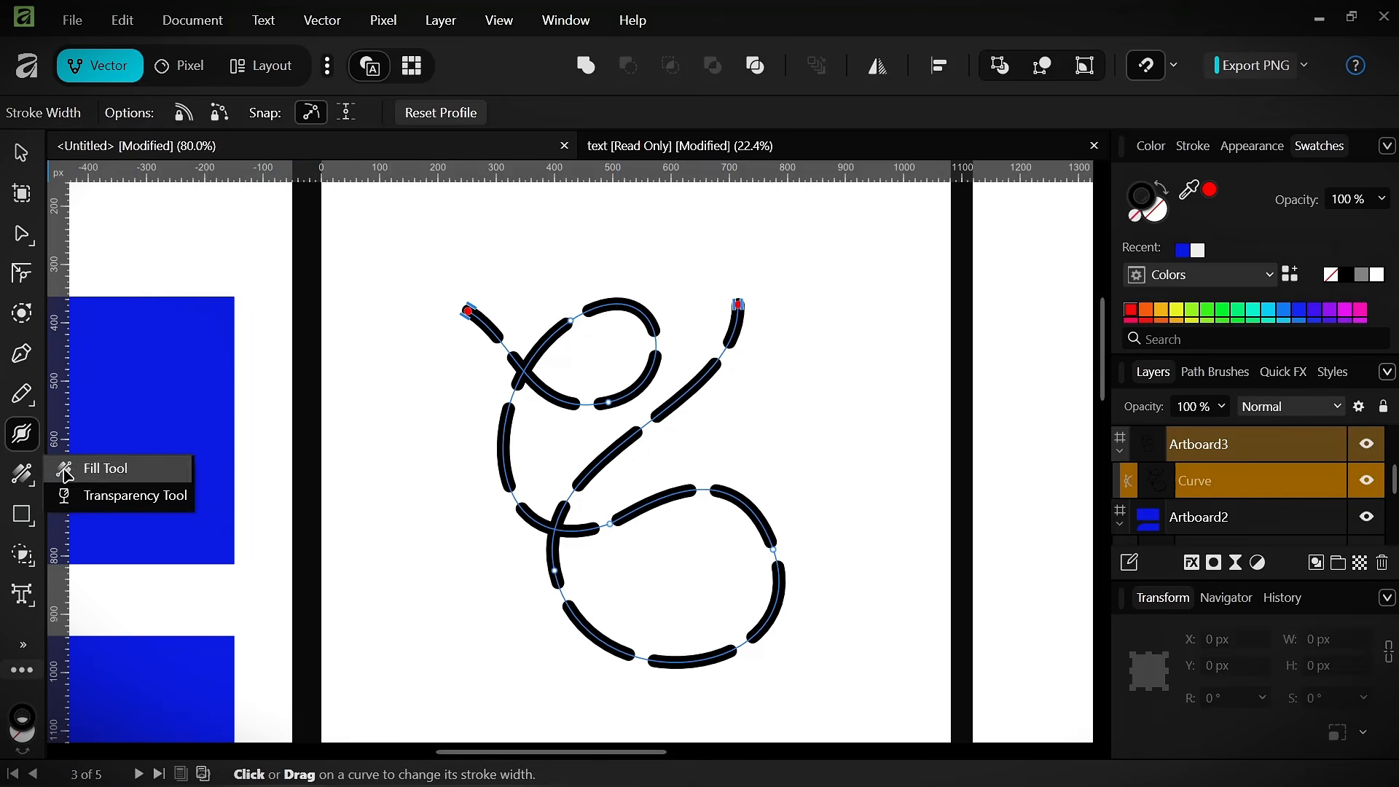
left_click(95, 468)
left_click_drag(491, 363, 779, 388)
key("ctrl+z")
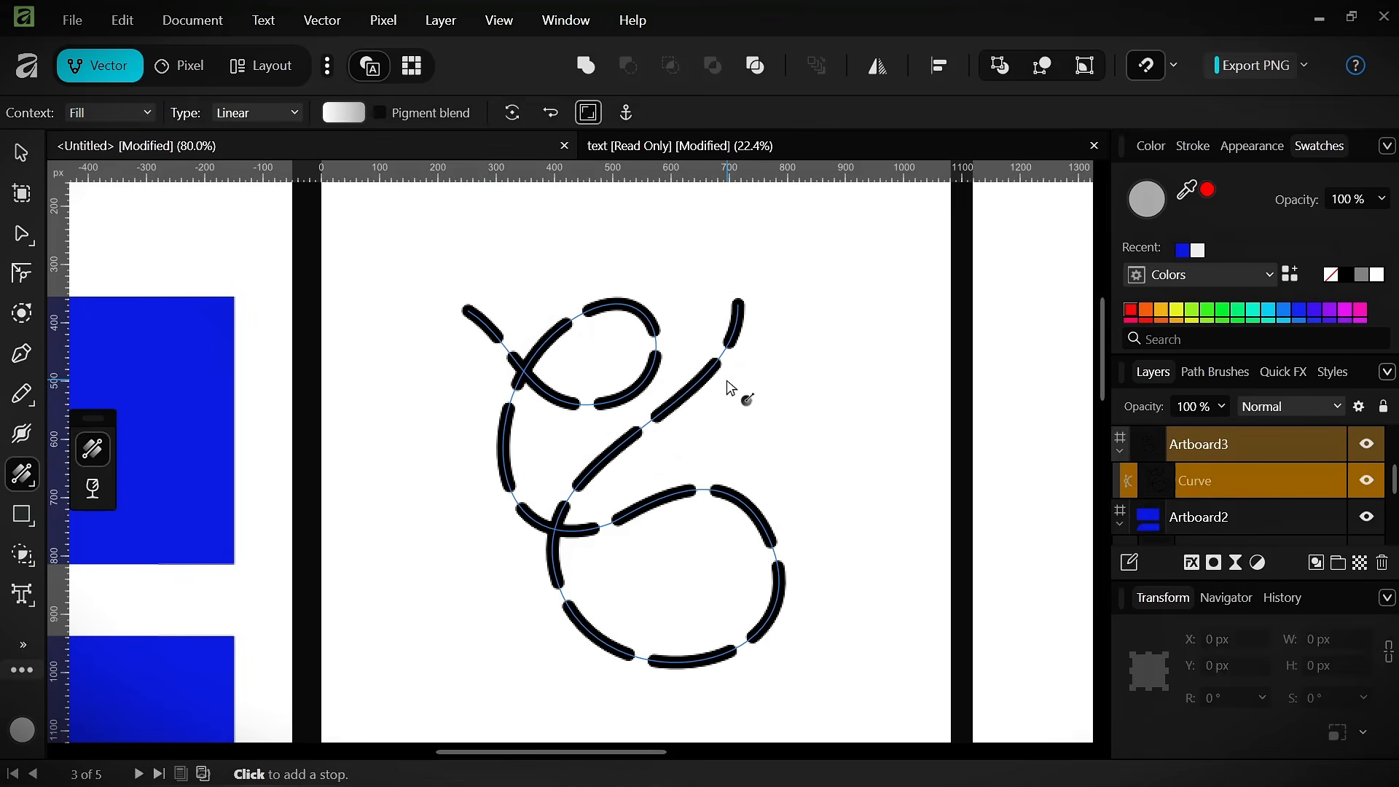
- Apply a linear gradient to the blue rectangle on Artboard2, running diagonally from its upper-left to its lower-right corner
scroll(610, 444, "down", 3)
left_click_drag(437, 519, 627, 527)
left_click(471, 439)
scroll(361, 466, "up", 2)
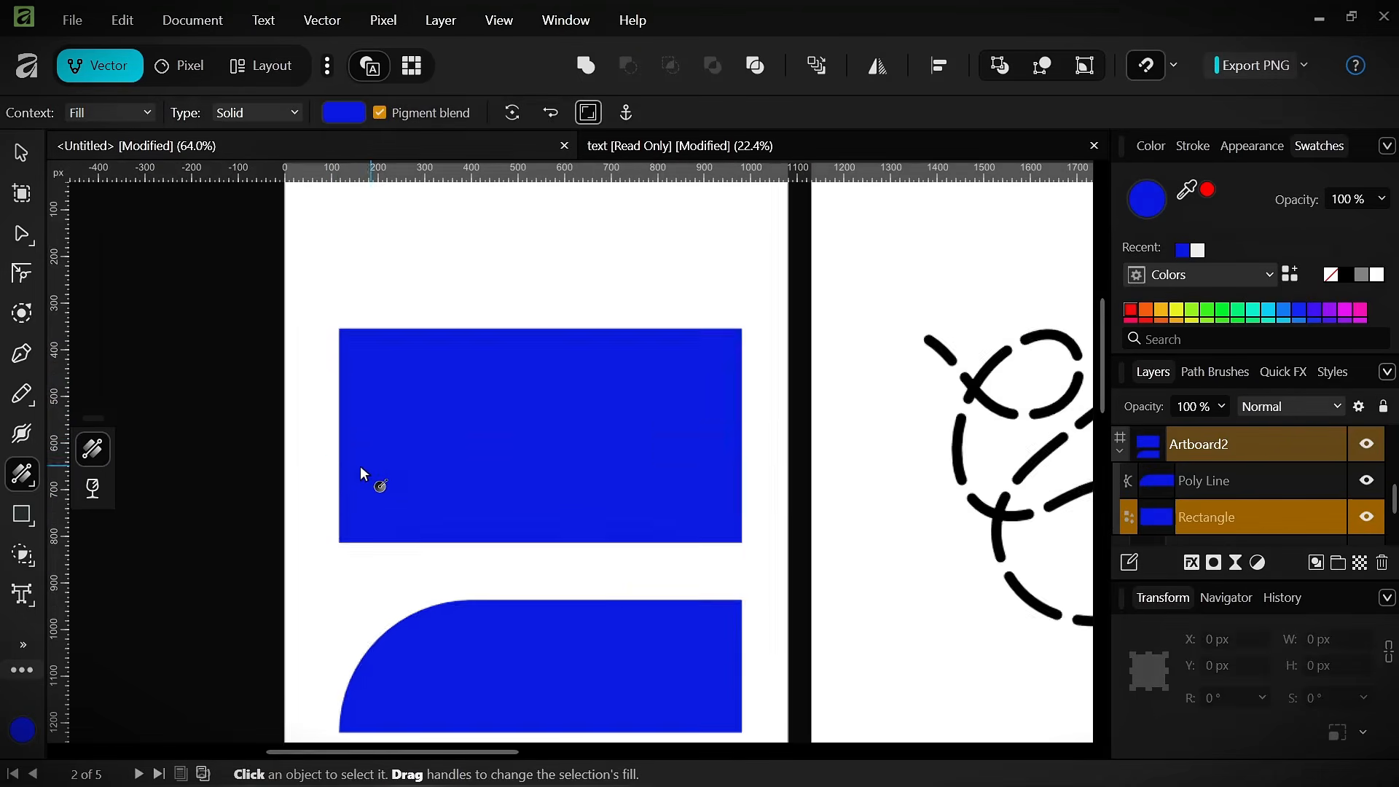
left_click_drag(338, 435, 742, 544)
left_click_drag(339, 434, 339, 329)
scroll(962, 548, "up", 2)
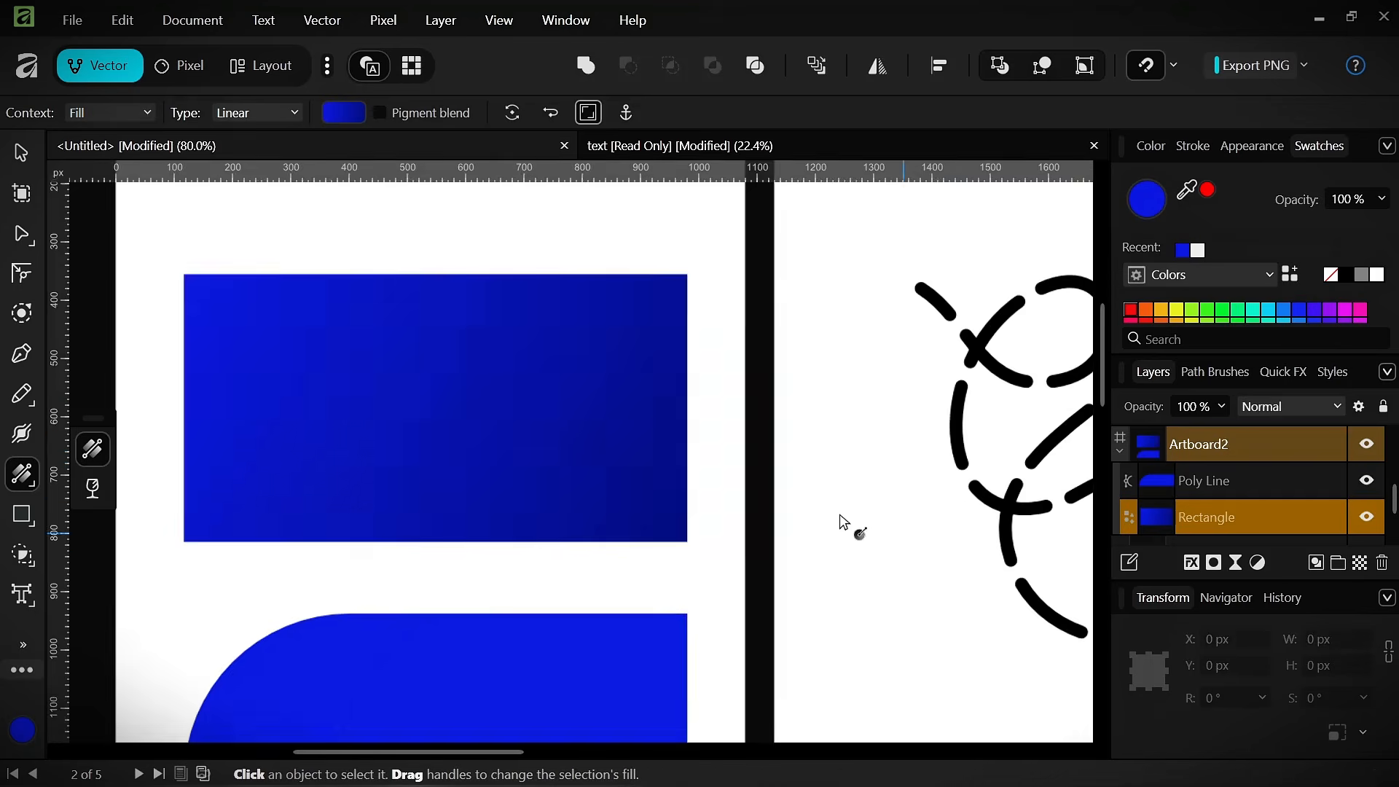
- Shift the rectangle gradient's mid point to 43 % and set its start stop colour to red (255, 13, 13)
scroll(717, 497, "down", 1)
scroll(698, 520, "down", 2)
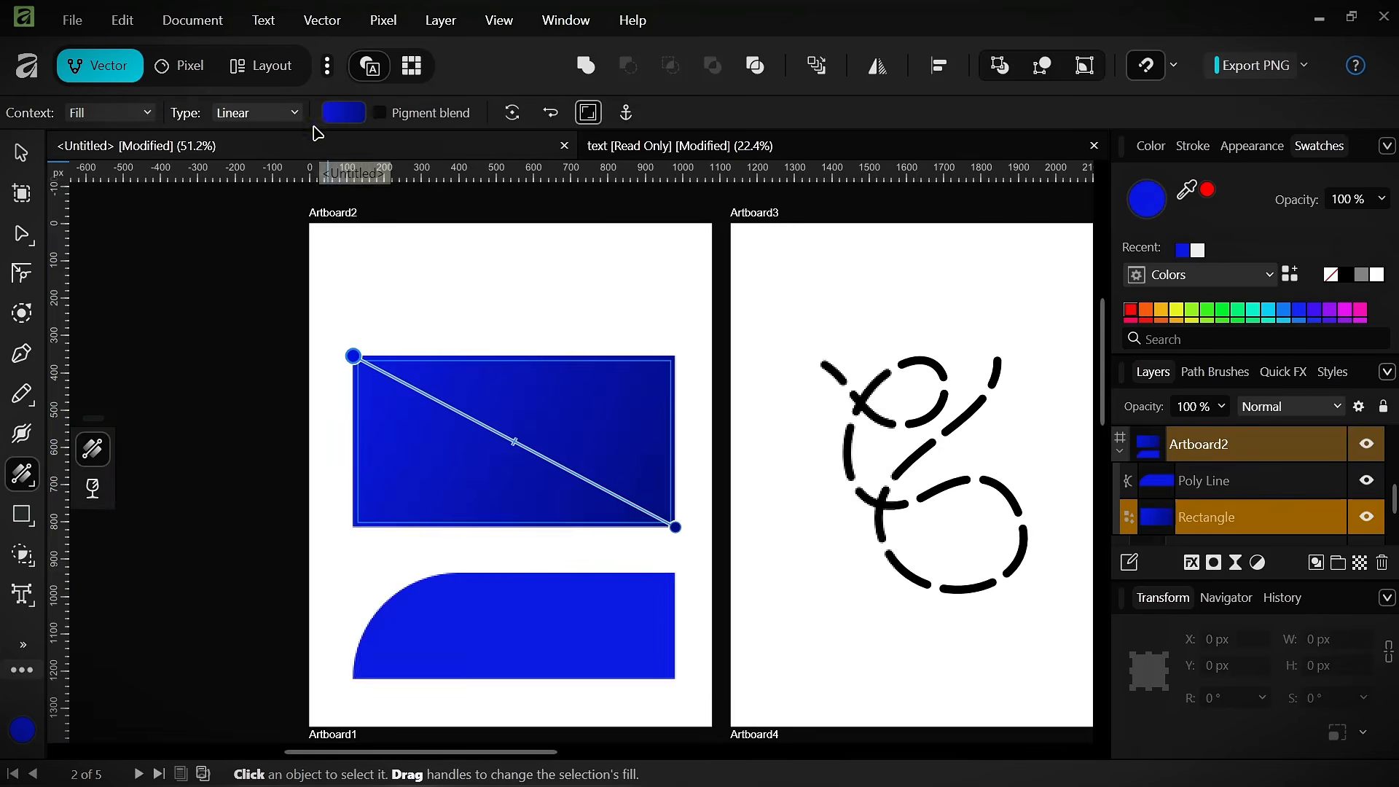
left_click(343, 113)
mouse_move(352, 200)
left_mouse_down()
mouse_move(246, 199)
mouse_move(325, 203)
left_mouse_up()
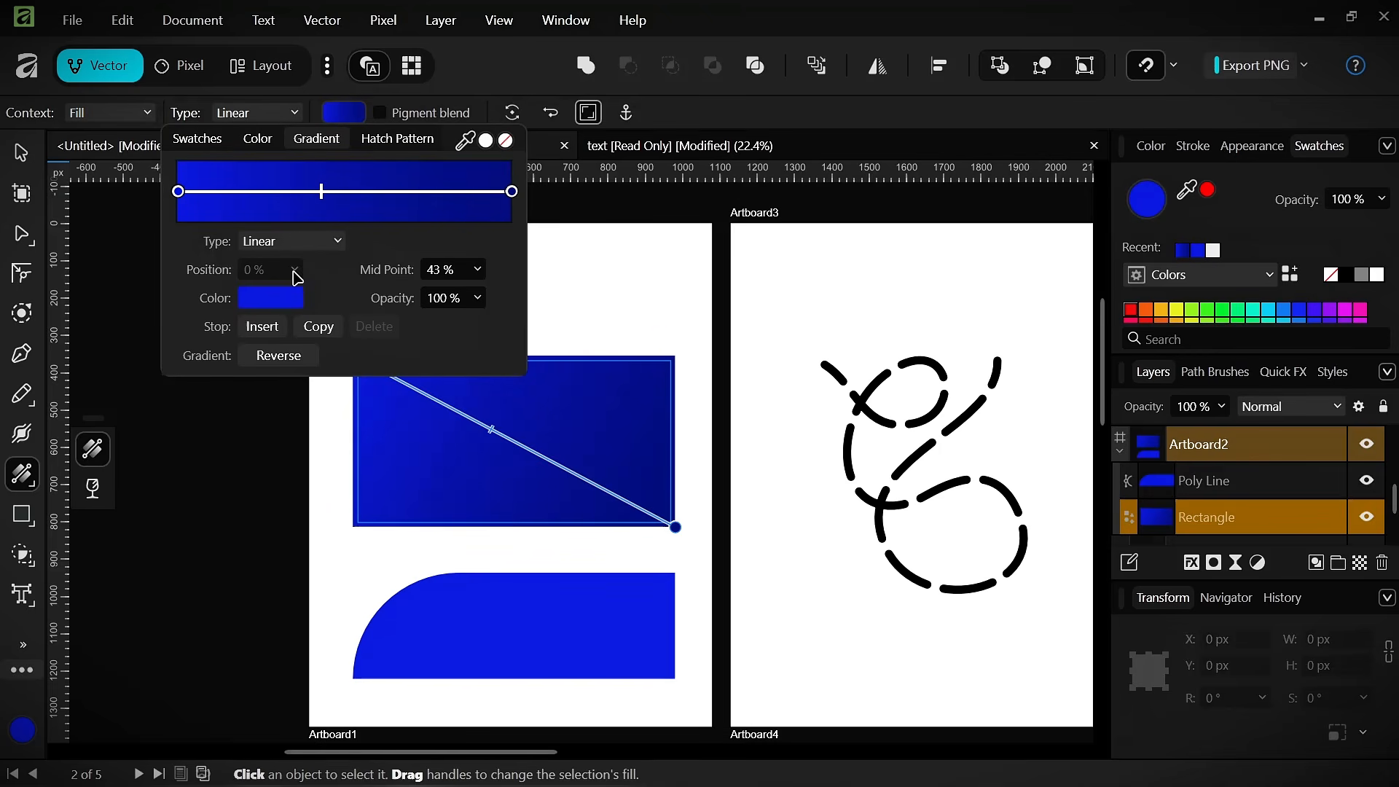
left_click(286, 300)
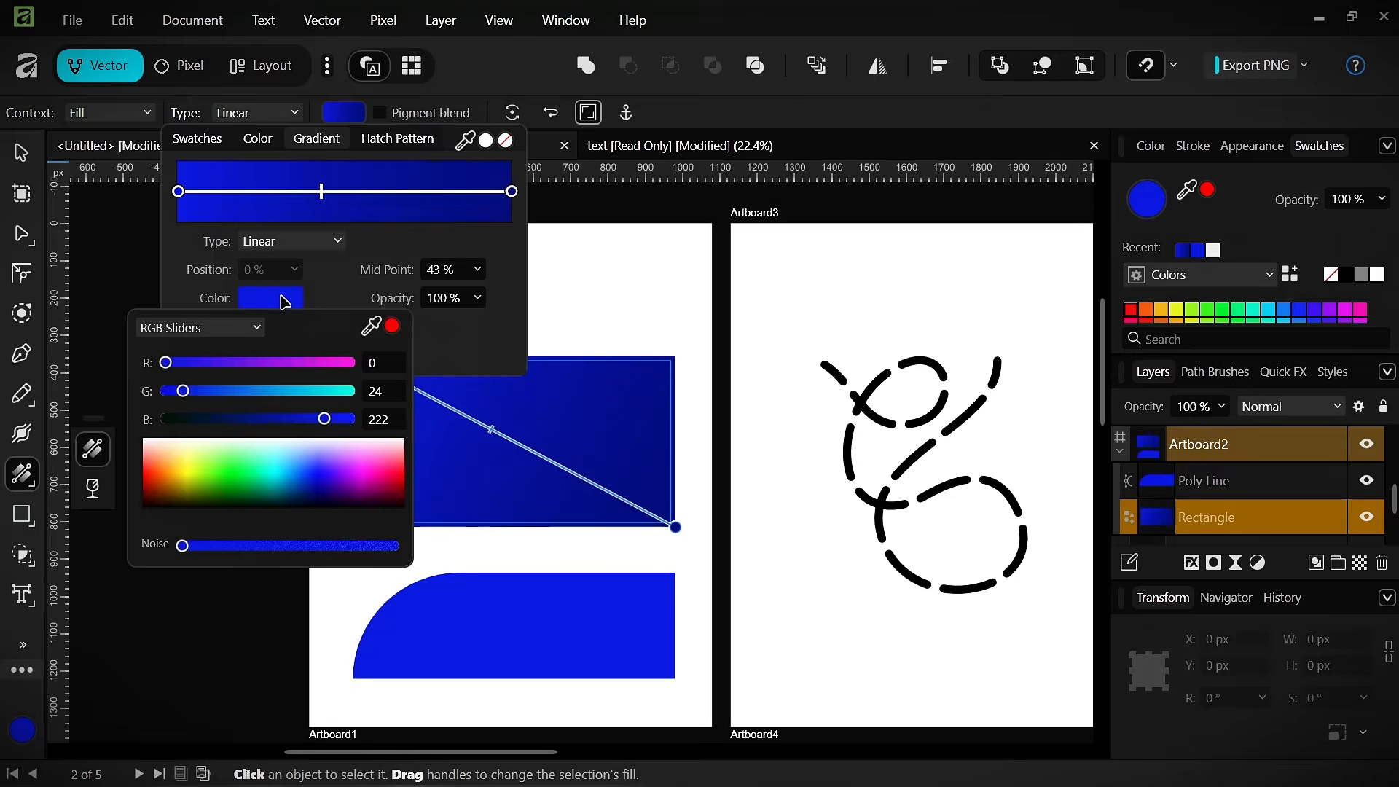
left_click_drag(371, 481, 406, 474)
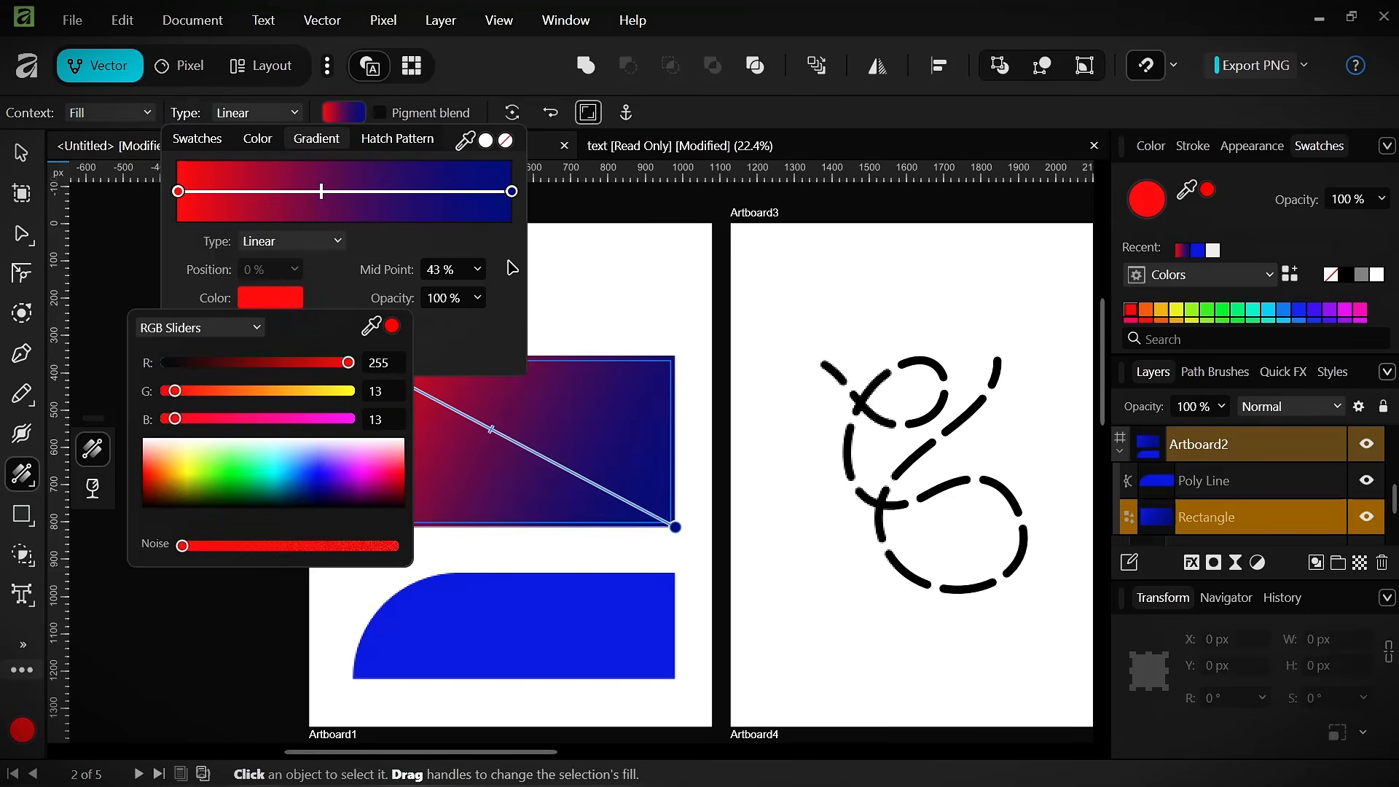
- Set the end stop of the rectangle's linear gradient to white
left_click(514, 193)
left_click(514, 193)
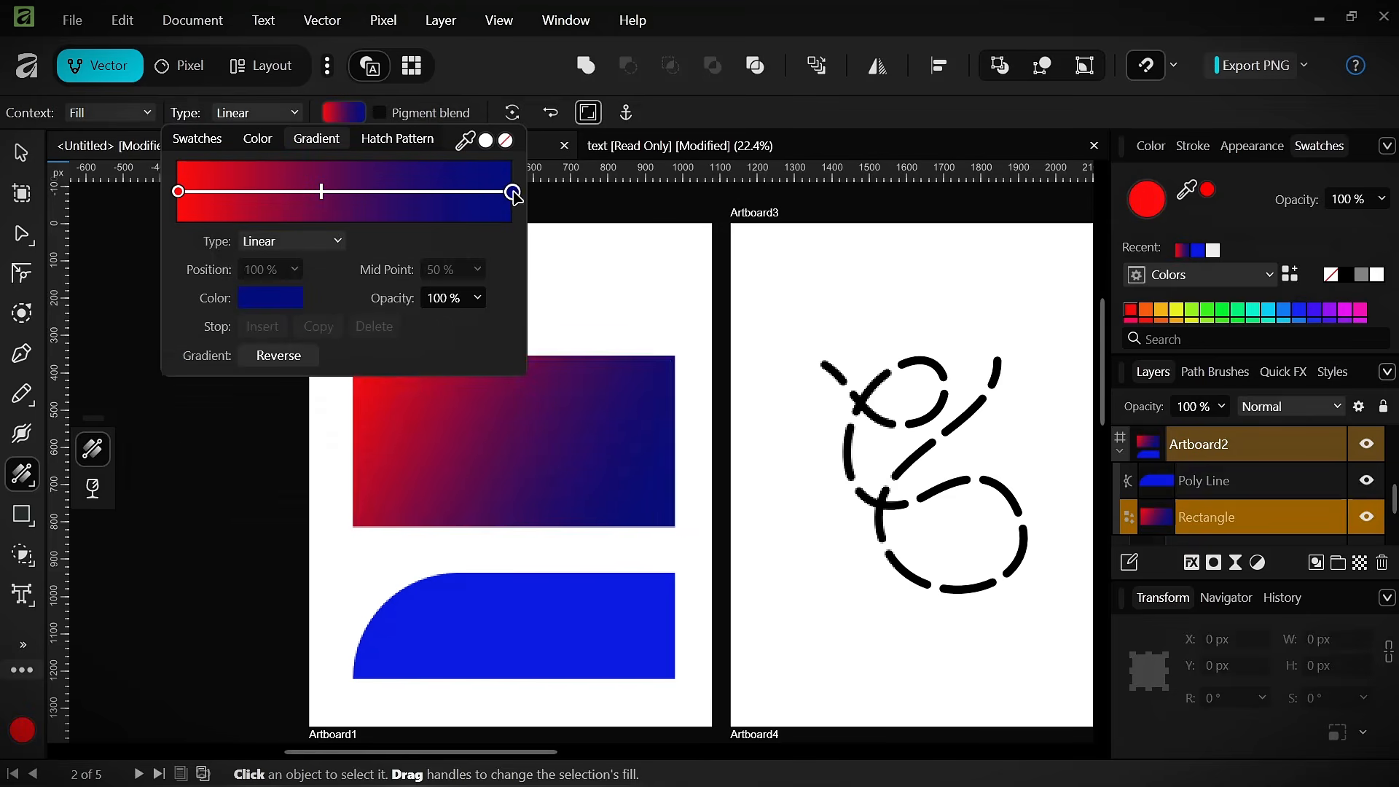
left_click(281, 299)
left_click_drag(273, 451, 310, 447)
left_click_drag(297, 395, 287, 392)
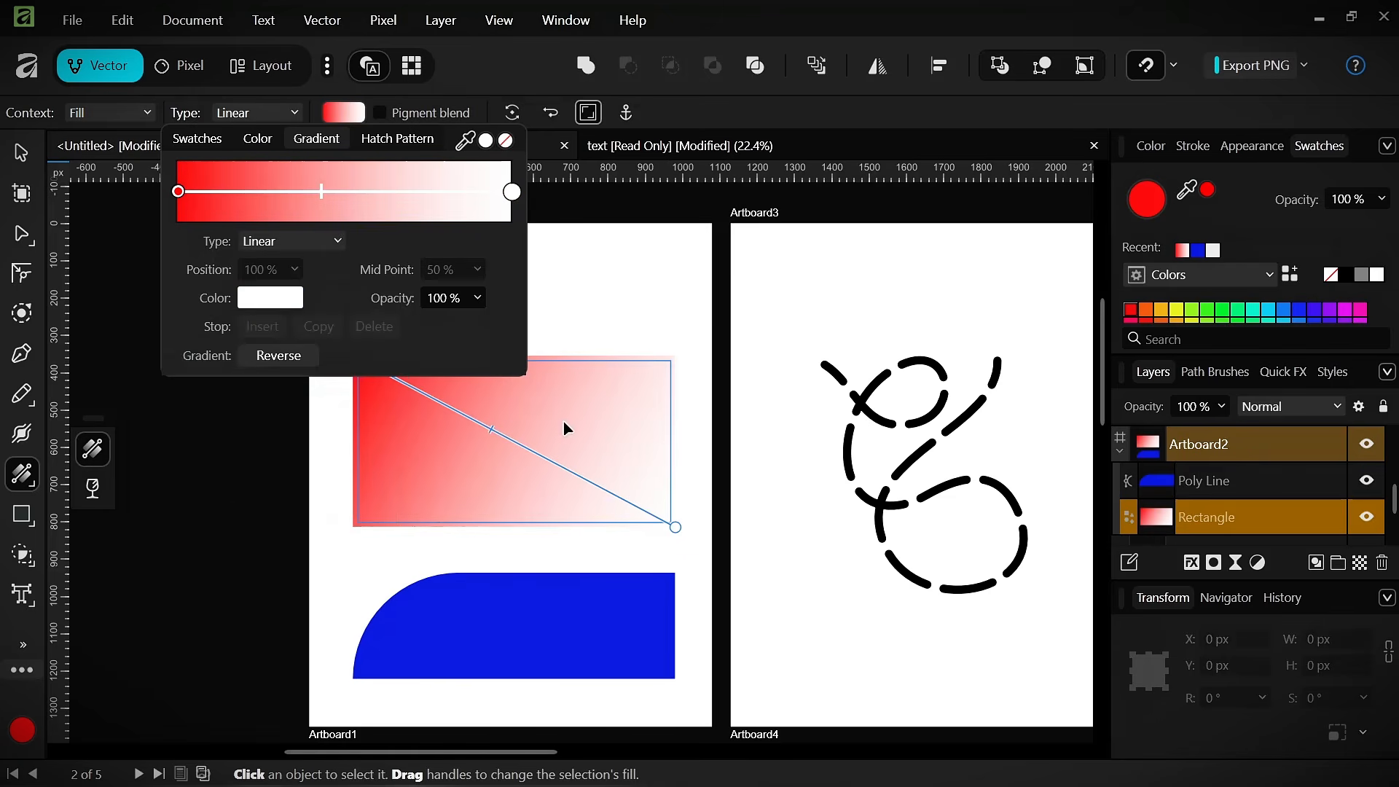
- Level the red-to-white gradient horizontally across the rectangle's middle and pull its end slightly inside the right edge
left_click_drag(676, 528, 672, 440)
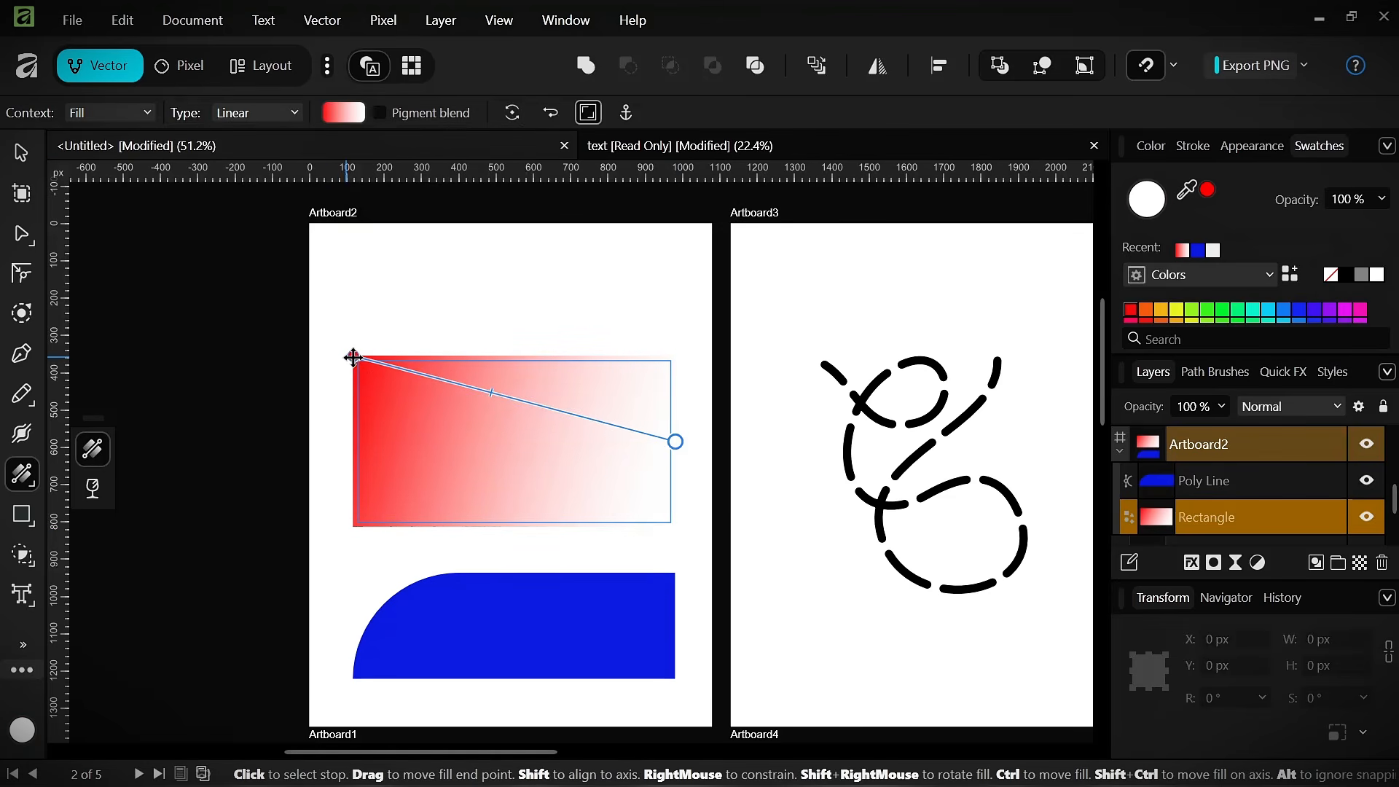
left_click_drag(353, 360, 350, 441)
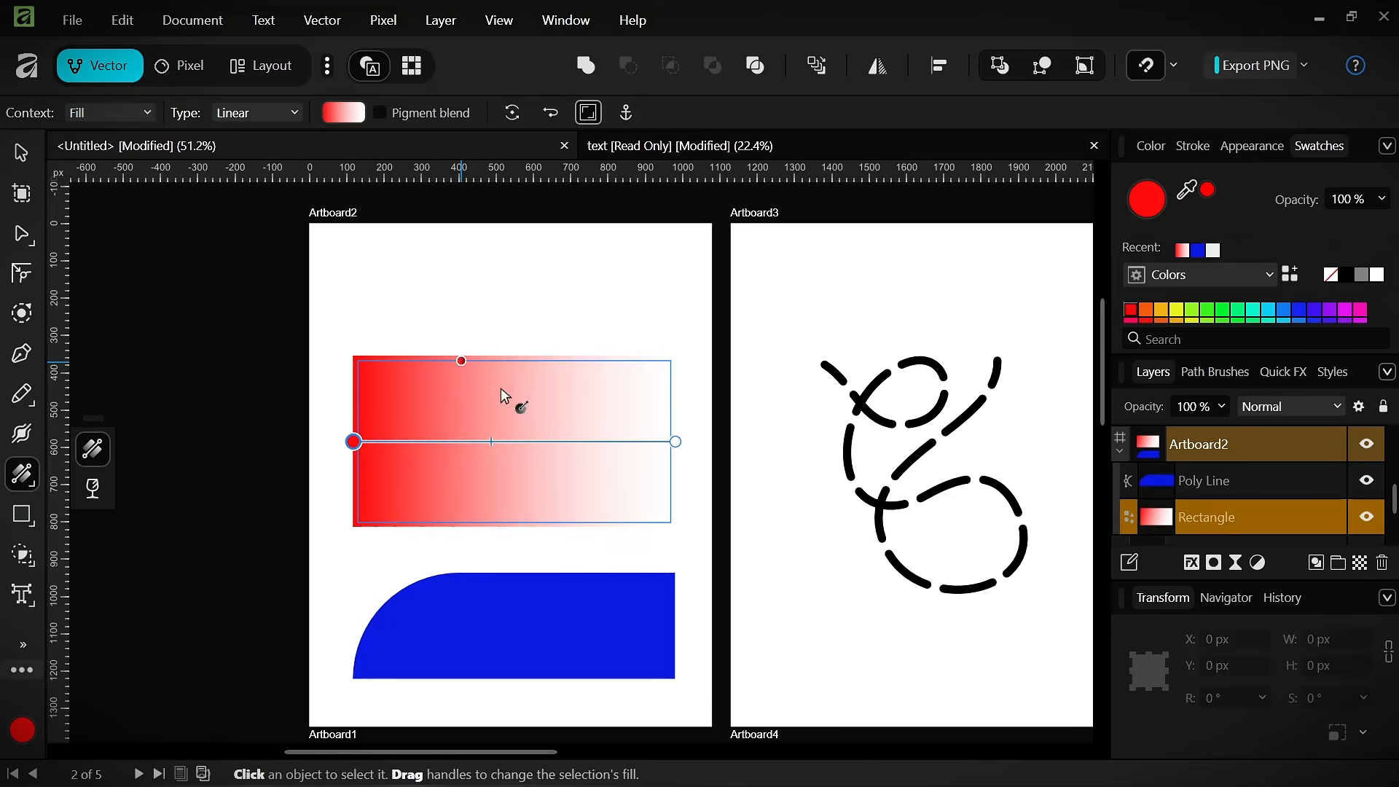
left_click_drag(674, 442, 642, 442)
- Remove the gradient rectangle's contour with the Contour Tool by setting its offset to 0 px, and deselect the rectangle
left_click(21, 193)
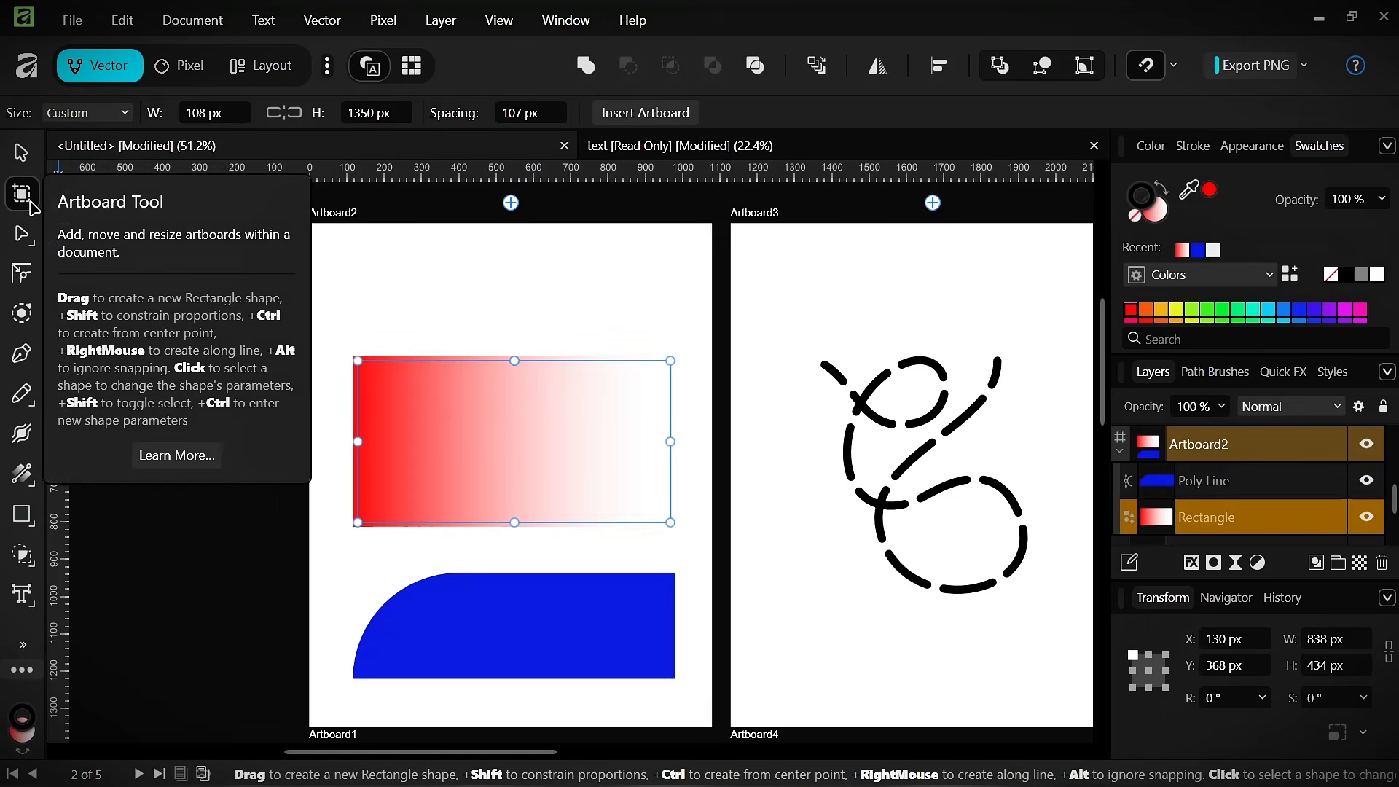
mouse_move(31, 243)
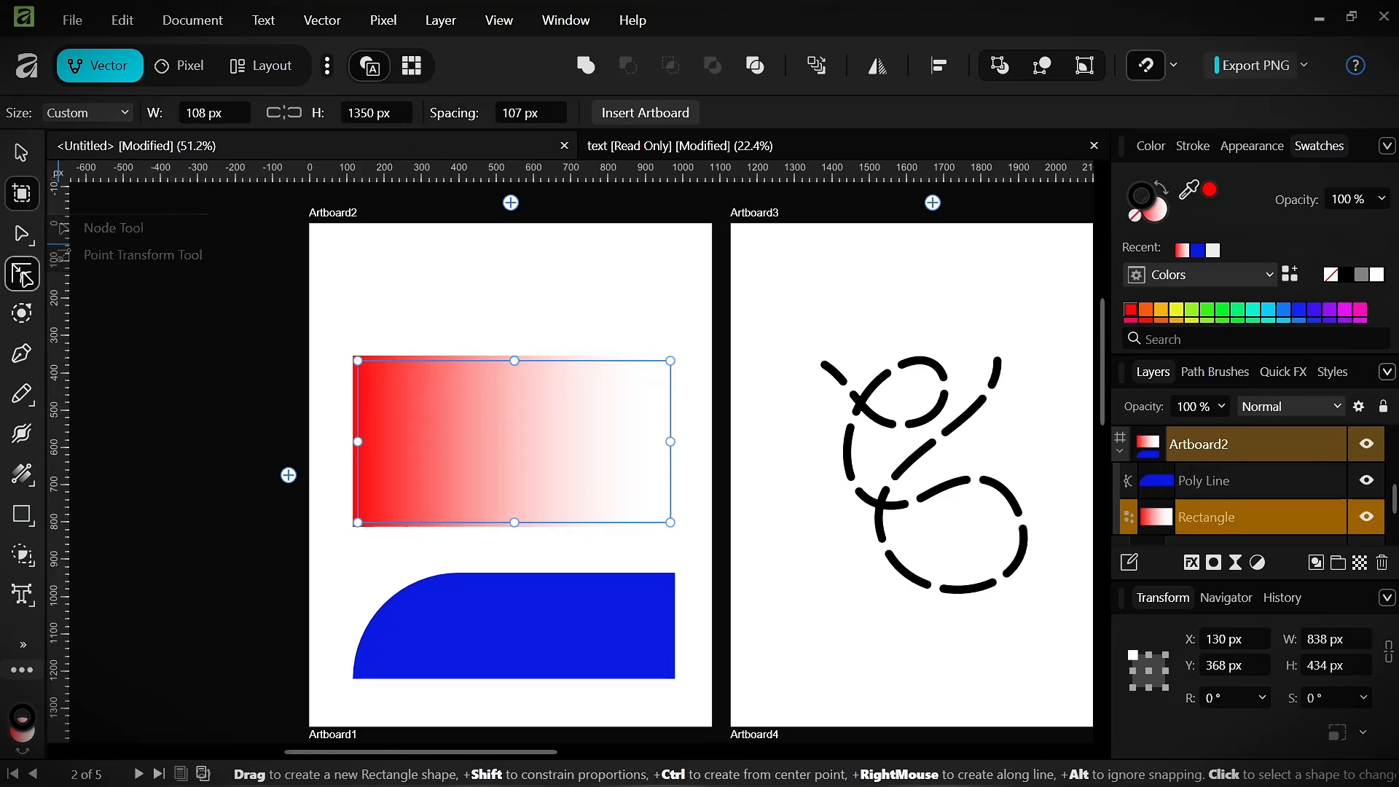
left_click(24, 276)
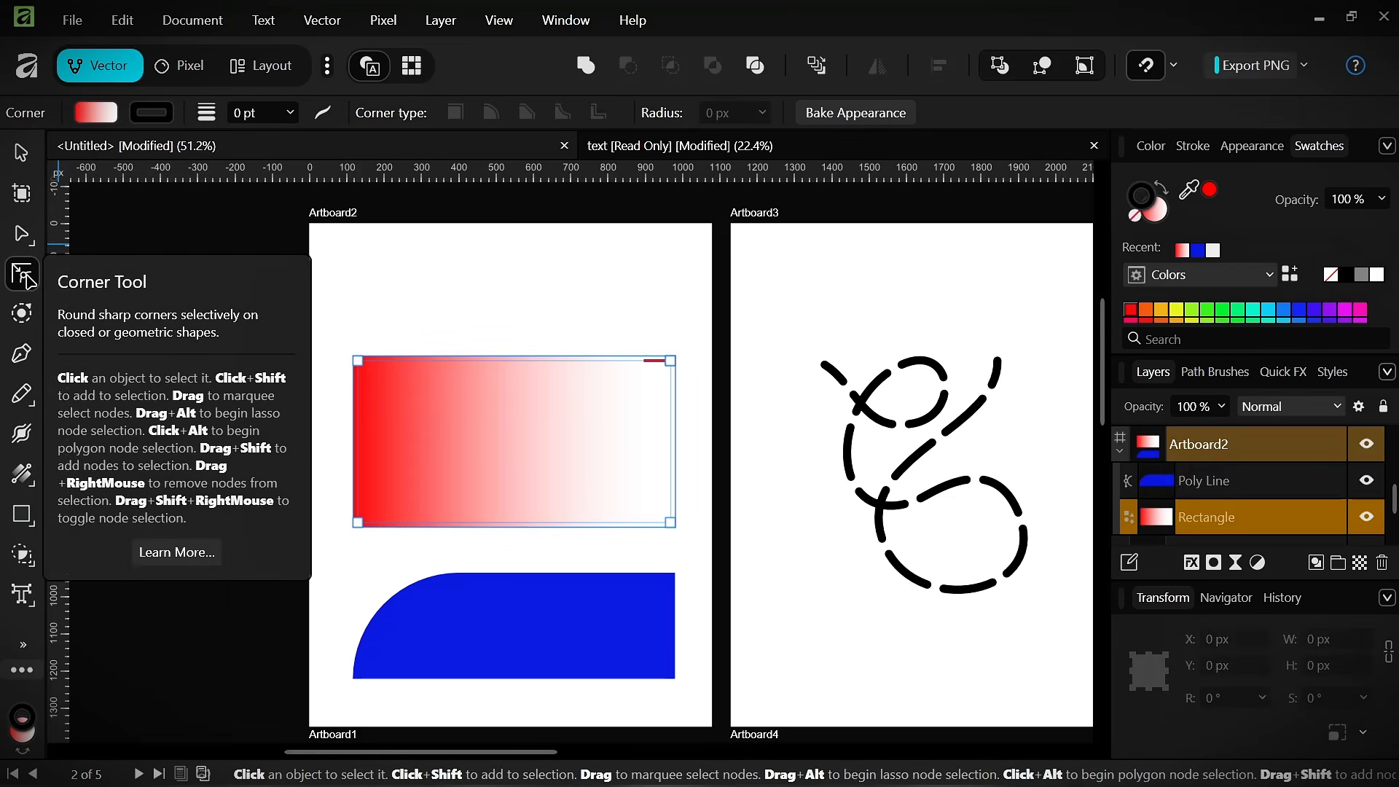
left_click(30, 312)
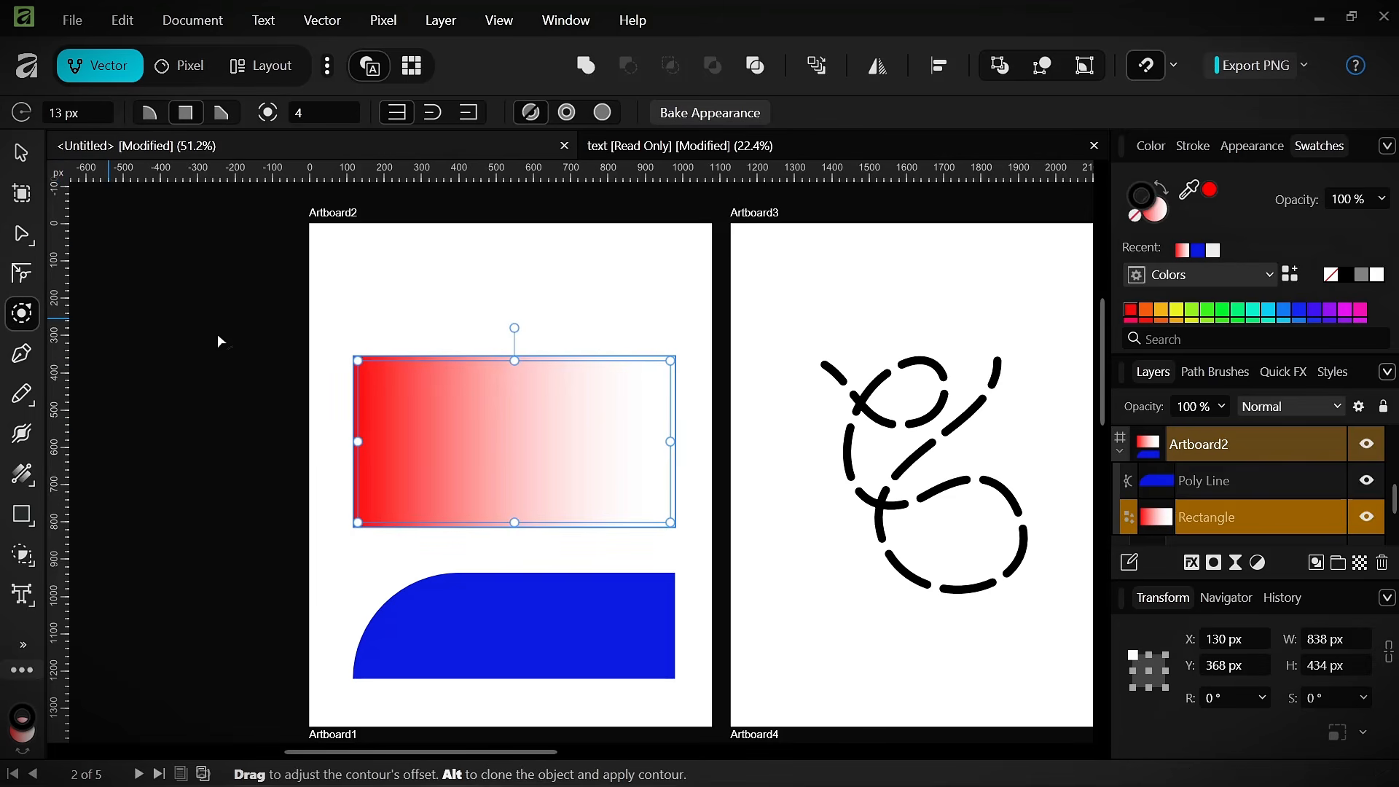
mouse_move(362, 365)
left_mouse_down()
mouse_move(425, 444)
mouse_move(462, 534)
mouse_move(346, 395)
mouse_move(353, 365)
mouse_move(422, 387)
mouse_move(368, 359)
mouse_move(382, 366)
left_mouse_up()
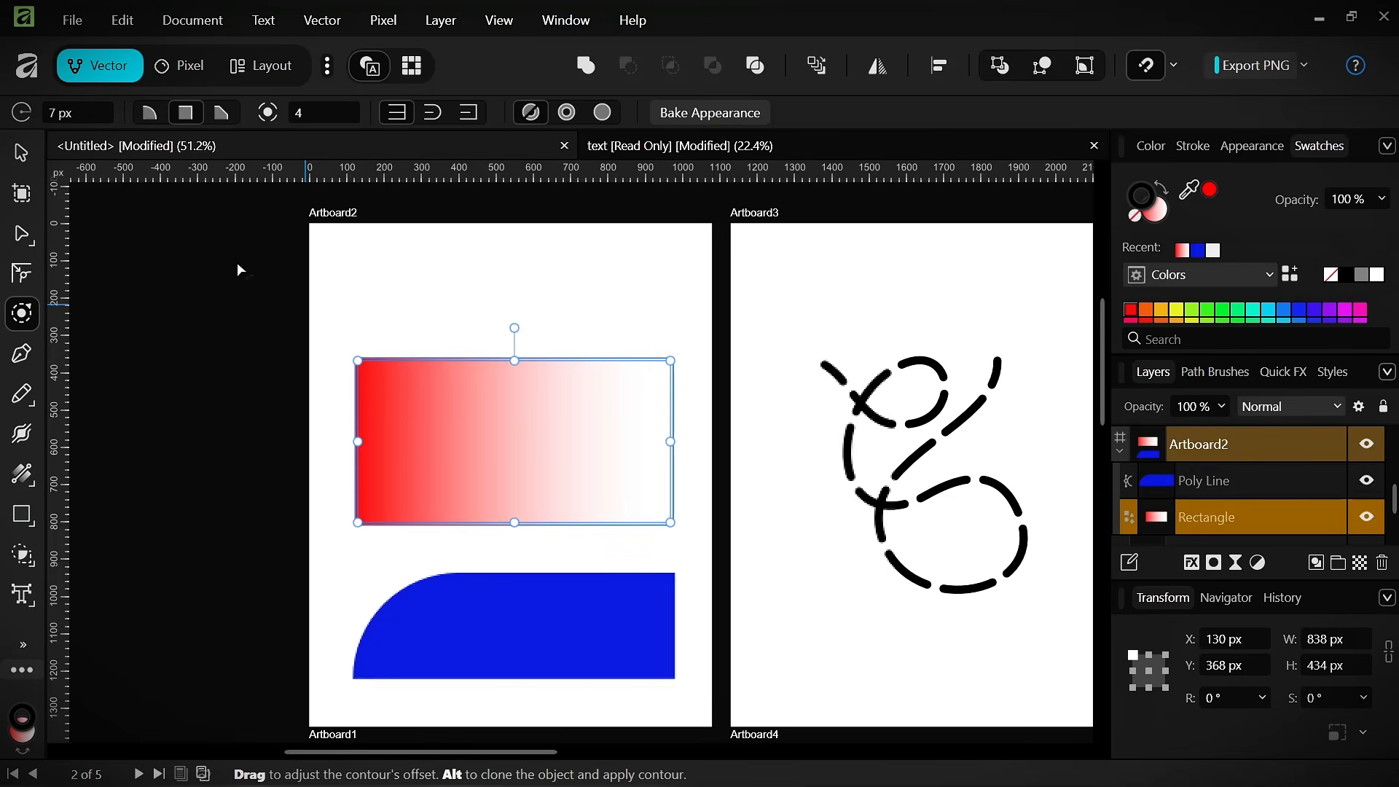
left_click(81, 118)
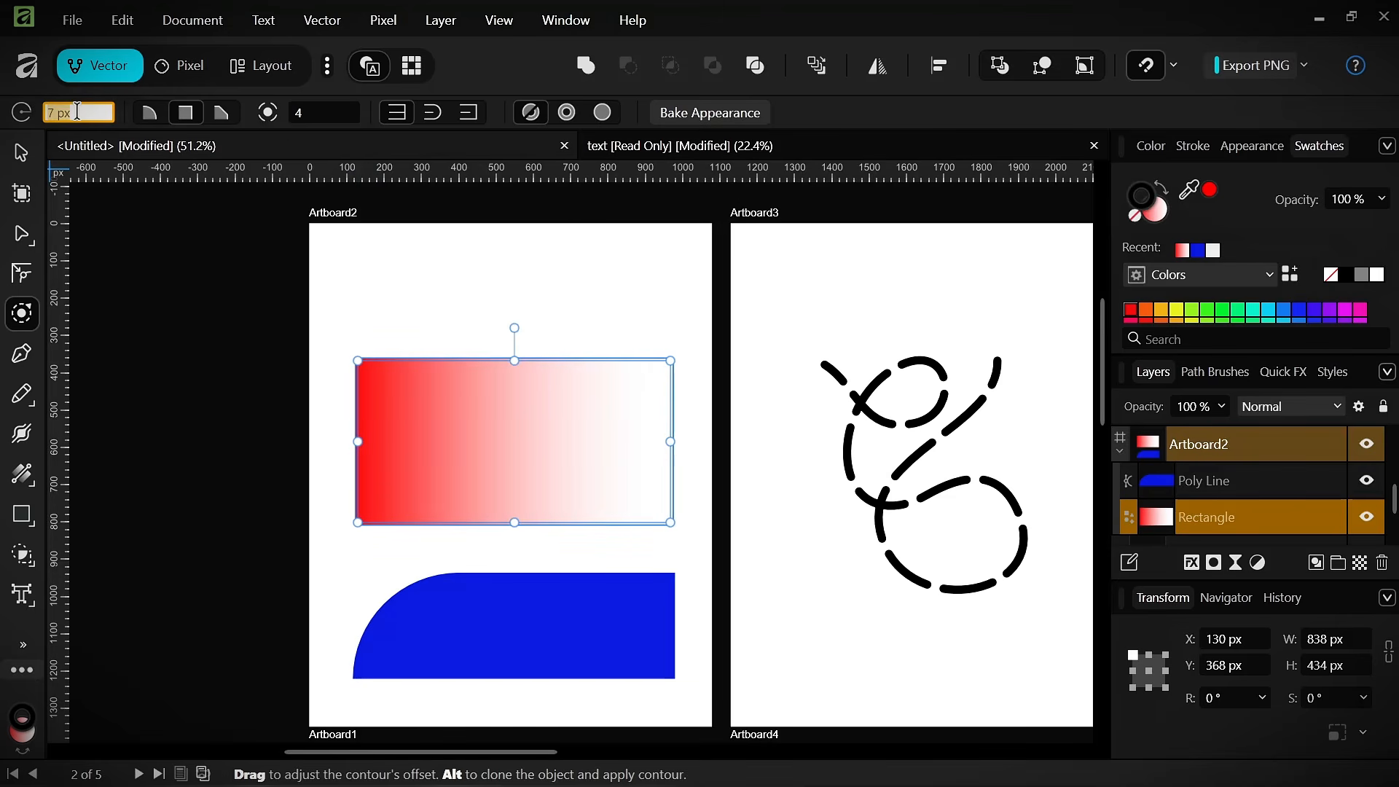
type("0")
key("Return")
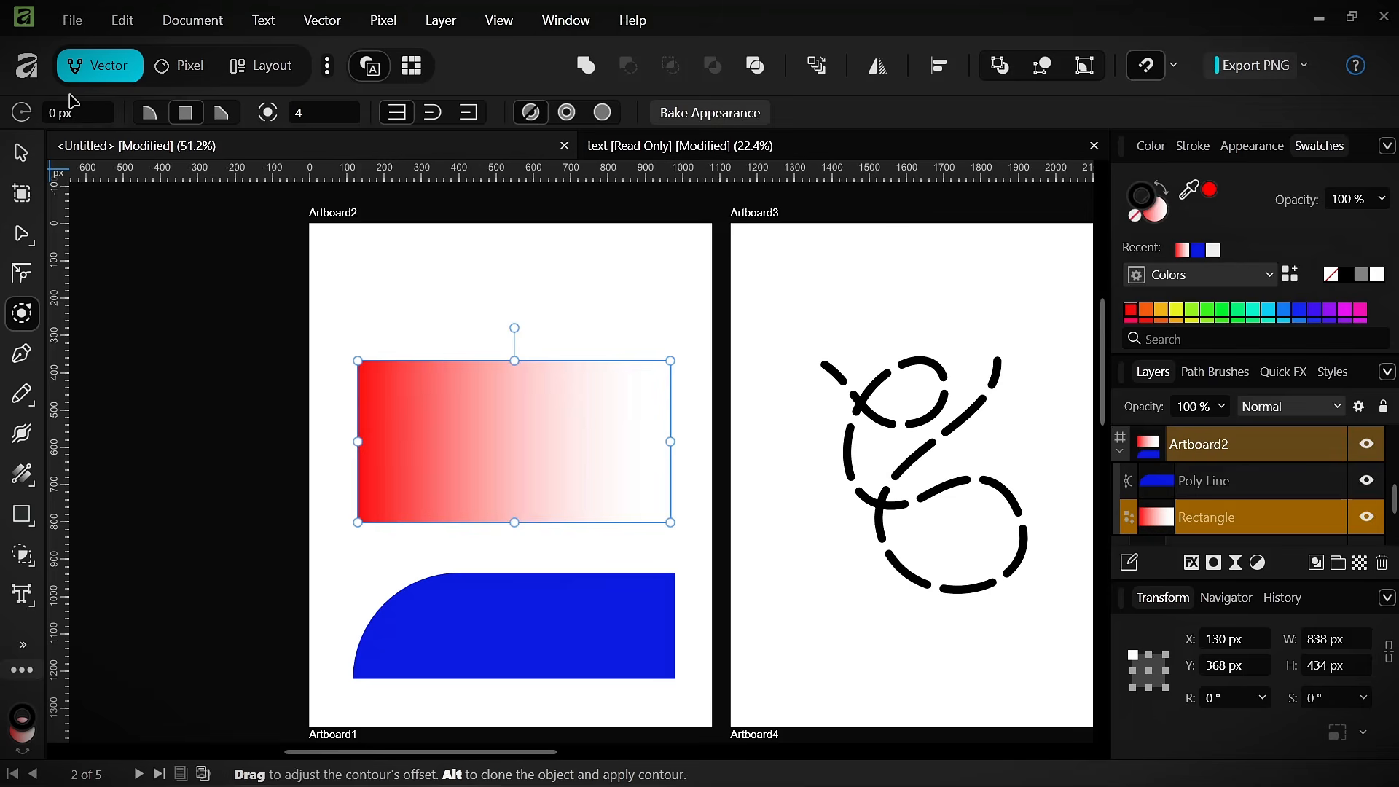
left_click(22, 154)
left_click(131, 374)
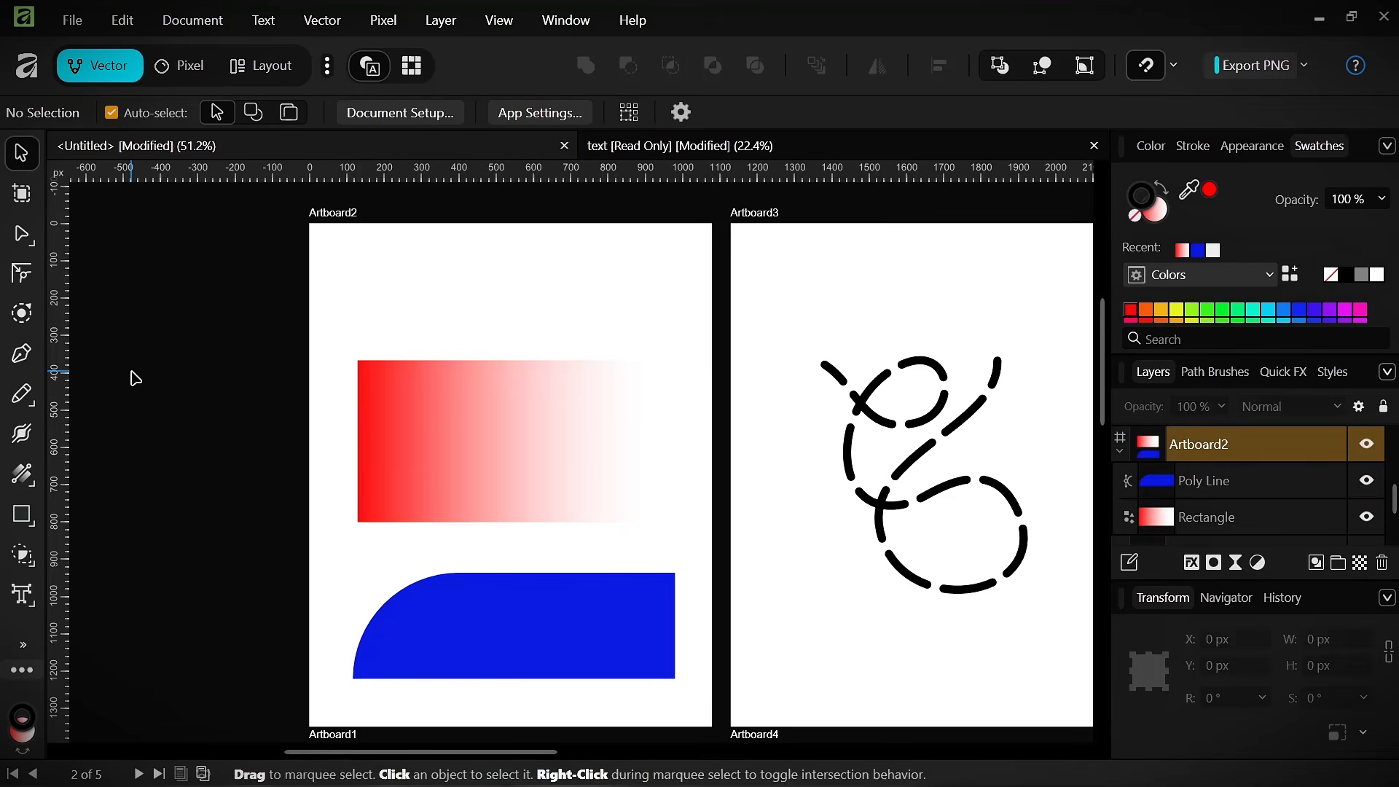
- Apply a linear transparency across the gradient rectangle with the Transparency Tool, running nearly horizontally from its red side to its white side
scroll(529, 392, "up", 2)
scroll(530, 391, "up", 10)
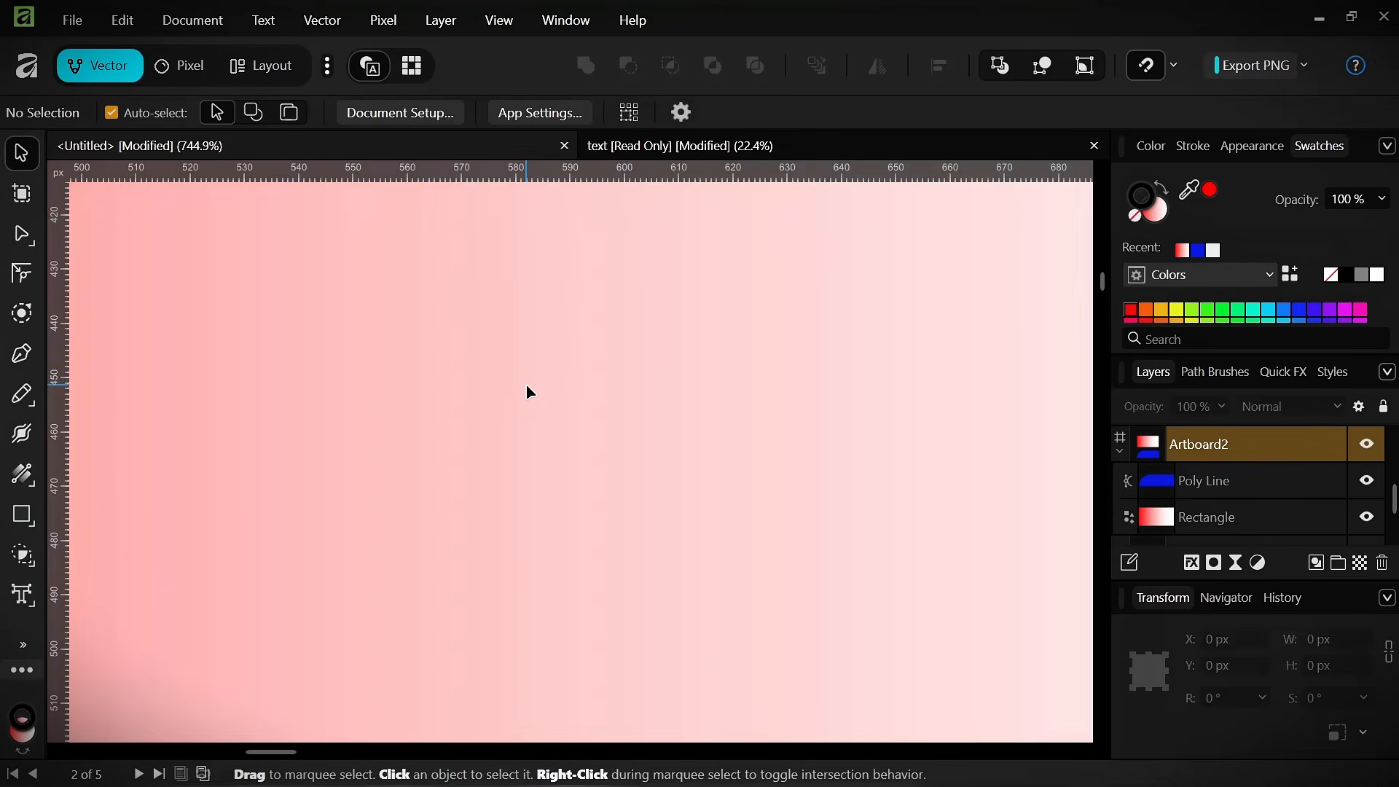
scroll(530, 391, "down", 12)
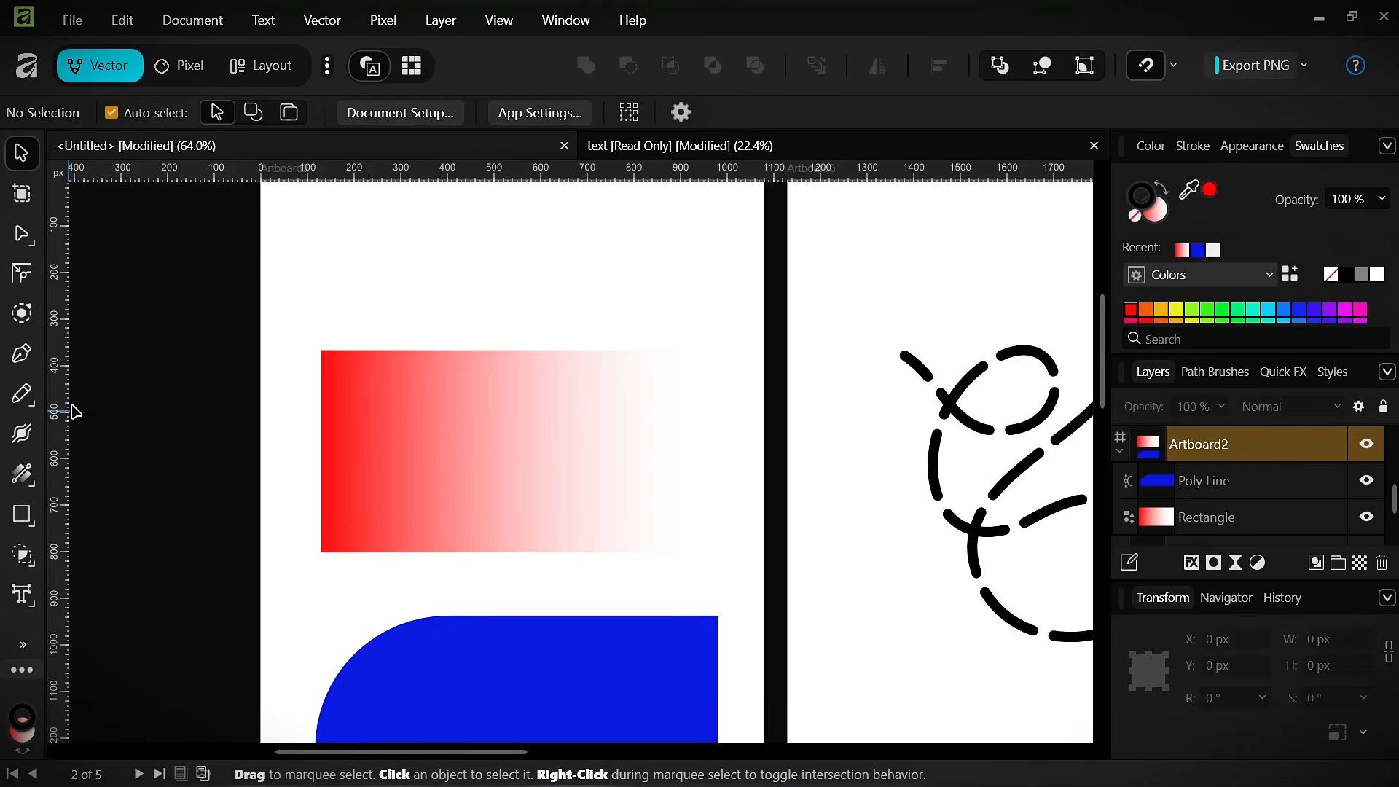
left_click(32, 475)
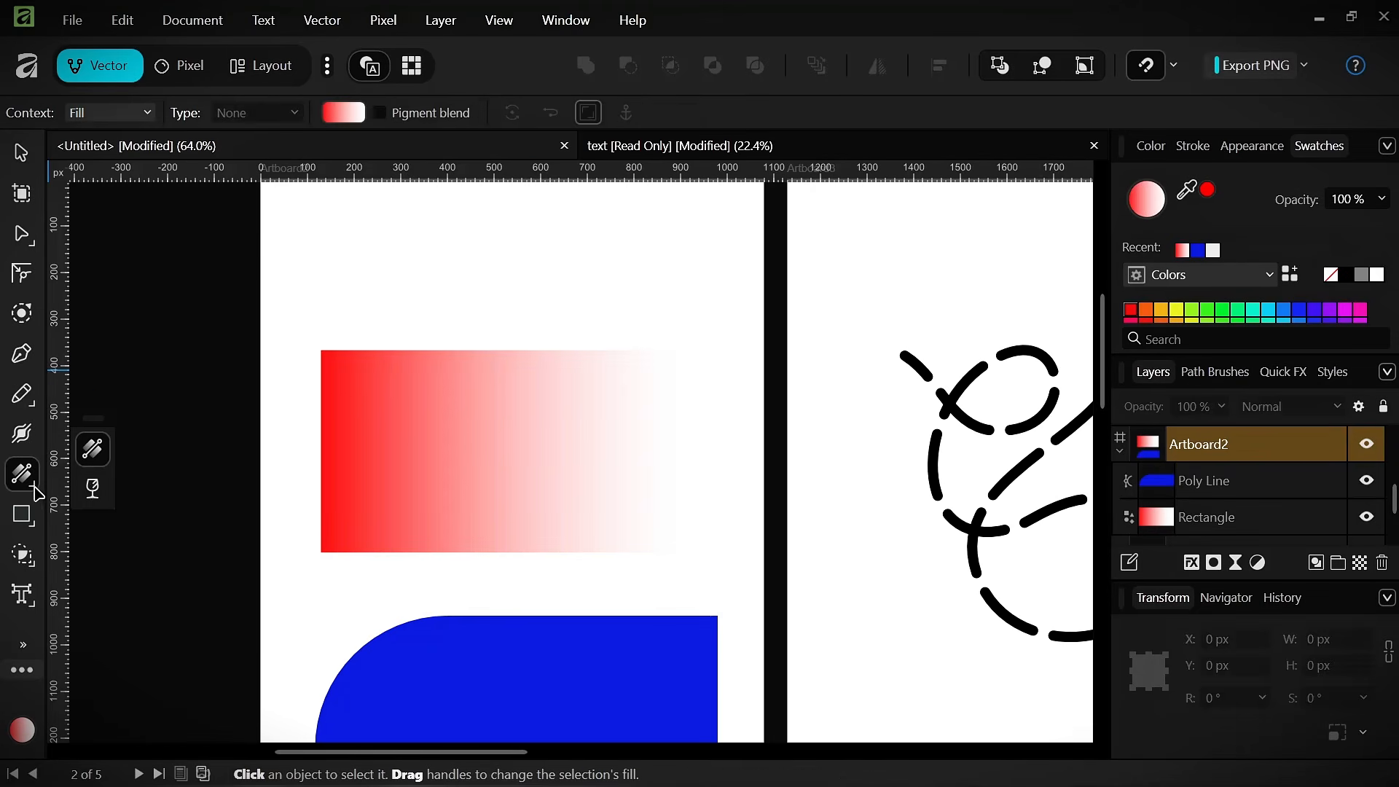
left_click(94, 490)
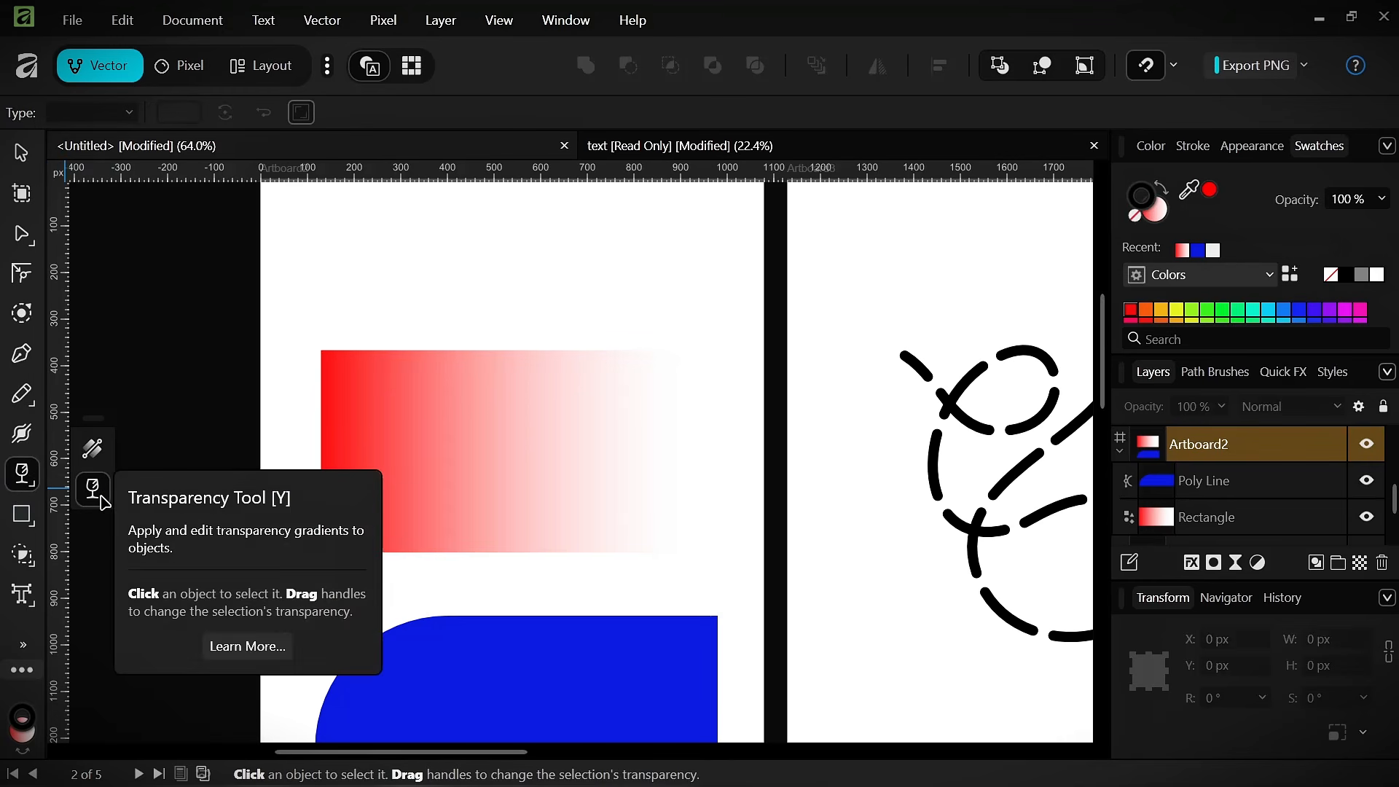
left_click(393, 357)
mouse_move(374, 428)
left_mouse_down()
mouse_move(439, 362)
mouse_move(689, 481)
mouse_move(754, 386)
mouse_move(374, 450)
mouse_move(641, 365)
mouse_move(522, 378)
mouse_move(719, 321)
mouse_move(642, 424)
mouse_move(681, 428)
mouse_move(676, 417)
left_mouse_up()
mouse_move(373, 427)
left_mouse_down()
mouse_move(393, 494)
mouse_move(390, 421)
mouse_move(313, 503)
mouse_move(422, 481)
mouse_move(444, 397)
mouse_move(382, 442)
left_mouse_up()
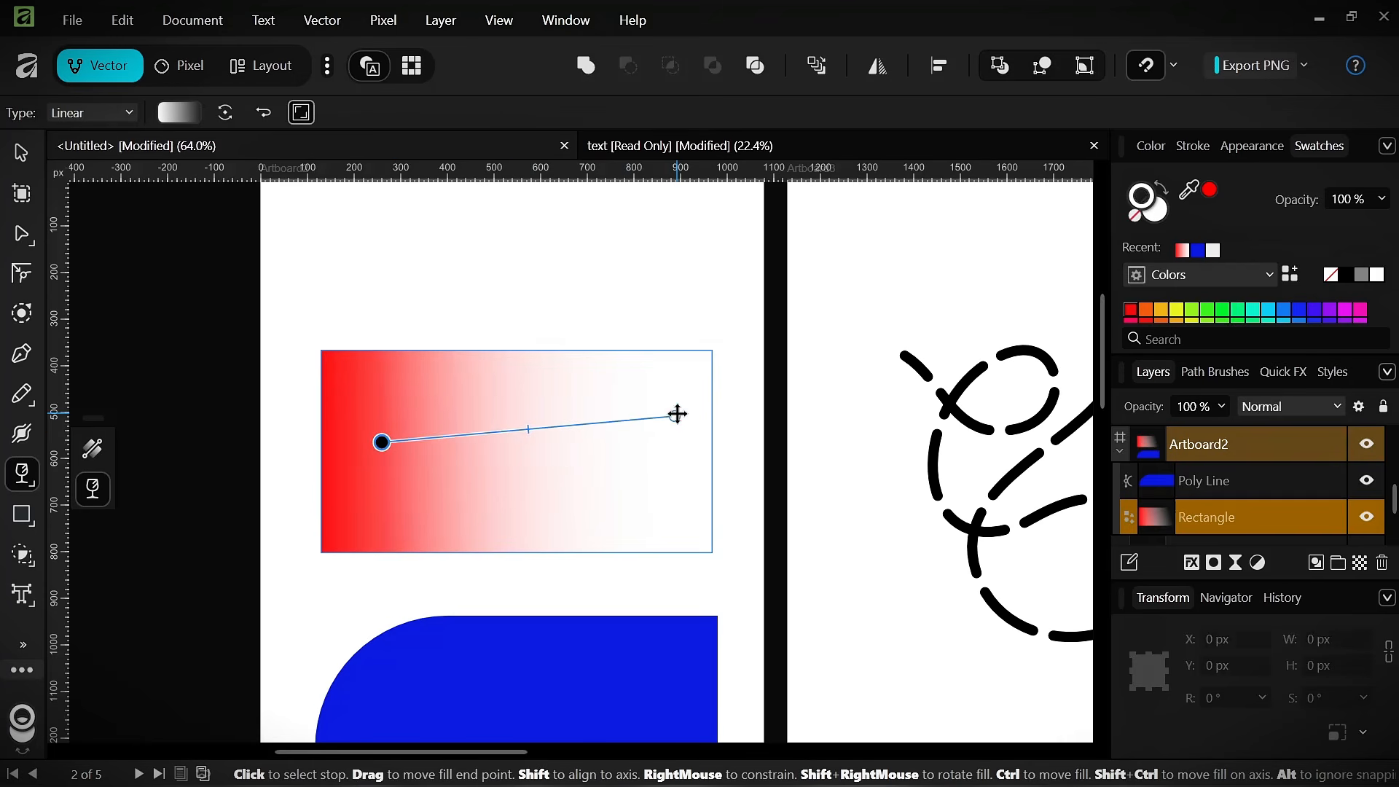
left_click_drag(677, 414, 674, 450)
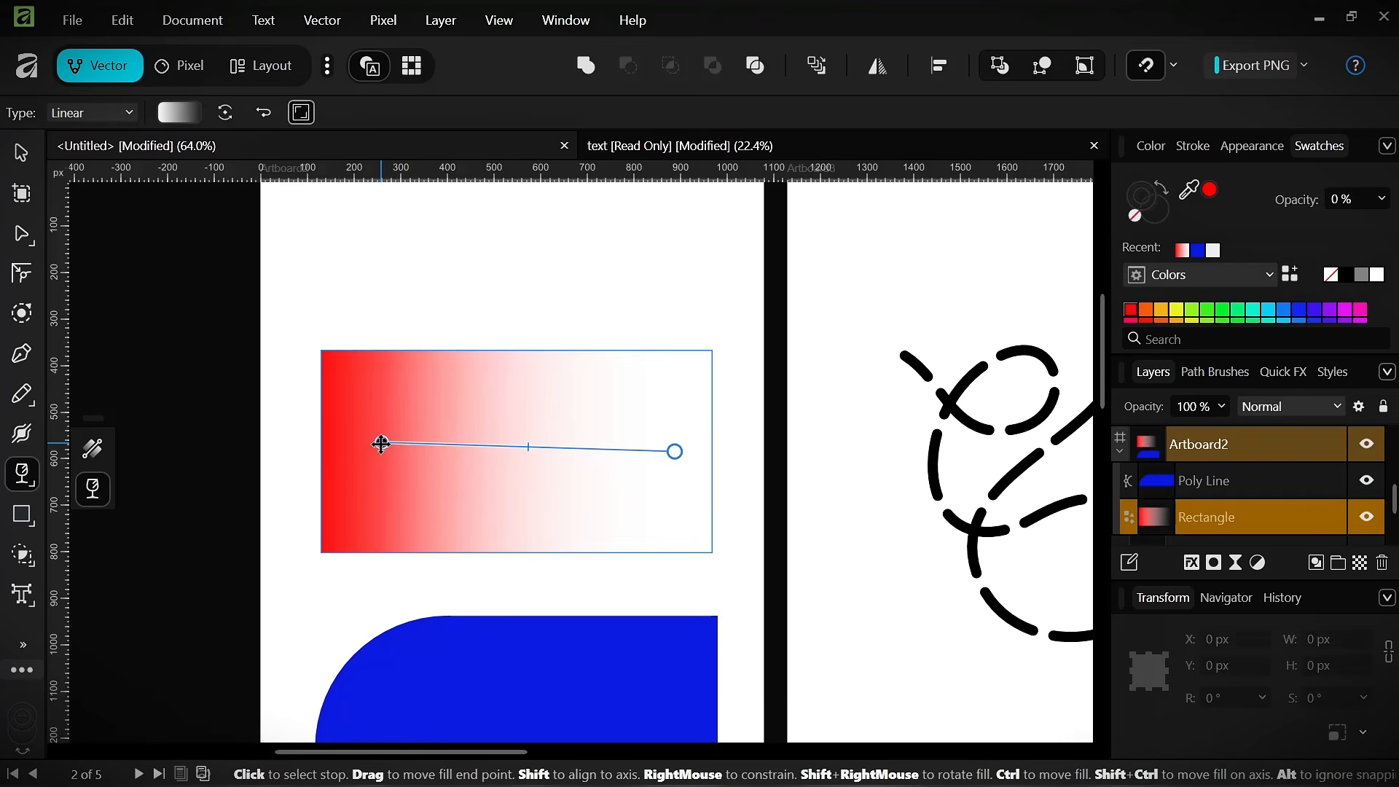
- Reposition the transparency gradient's handles on the rectangle and delete the extra stop near its start
left_click_drag(380, 443, 365, 397)
left_click(371, 465)
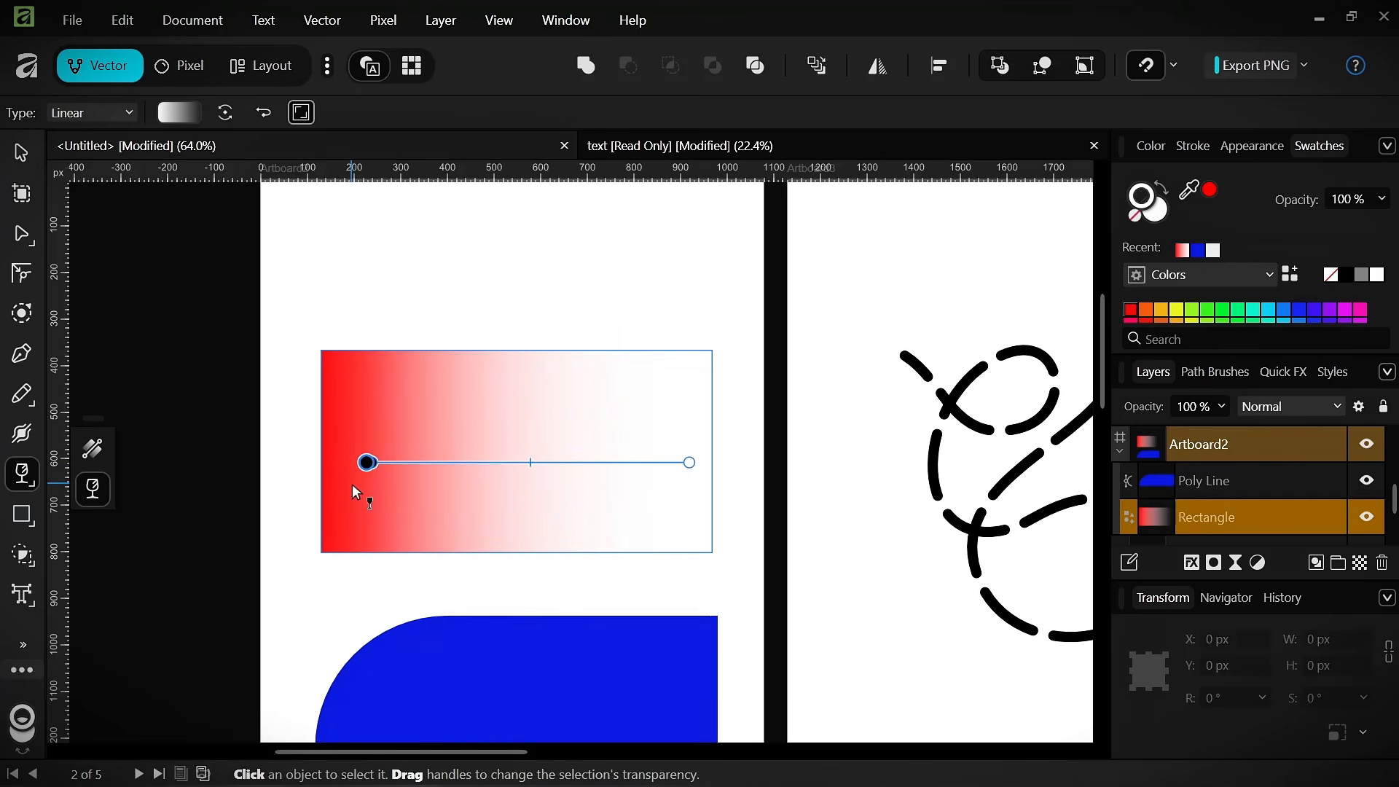
key("Delete")
mouse_move(368, 463)
left_mouse_down()
mouse_move(369, 403)
mouse_move(360, 440)
mouse_move(463, 343)
mouse_move(397, 427)
mouse_move(618, 416)
mouse_move(466, 400)
mouse_move(581, 402)
mouse_move(321, 397)
mouse_move(381, 398)
mouse_move(400, 353)
mouse_move(353, 456)
mouse_move(907, 470)
mouse_move(591, 108)
mouse_move(313, 435)
mouse_move(272, 409)
mouse_move(387, 469)
mouse_move(384, 436)
mouse_move(369, 452)
mouse_move(379, 422)
mouse_move(369, 440)
left_mouse_up()
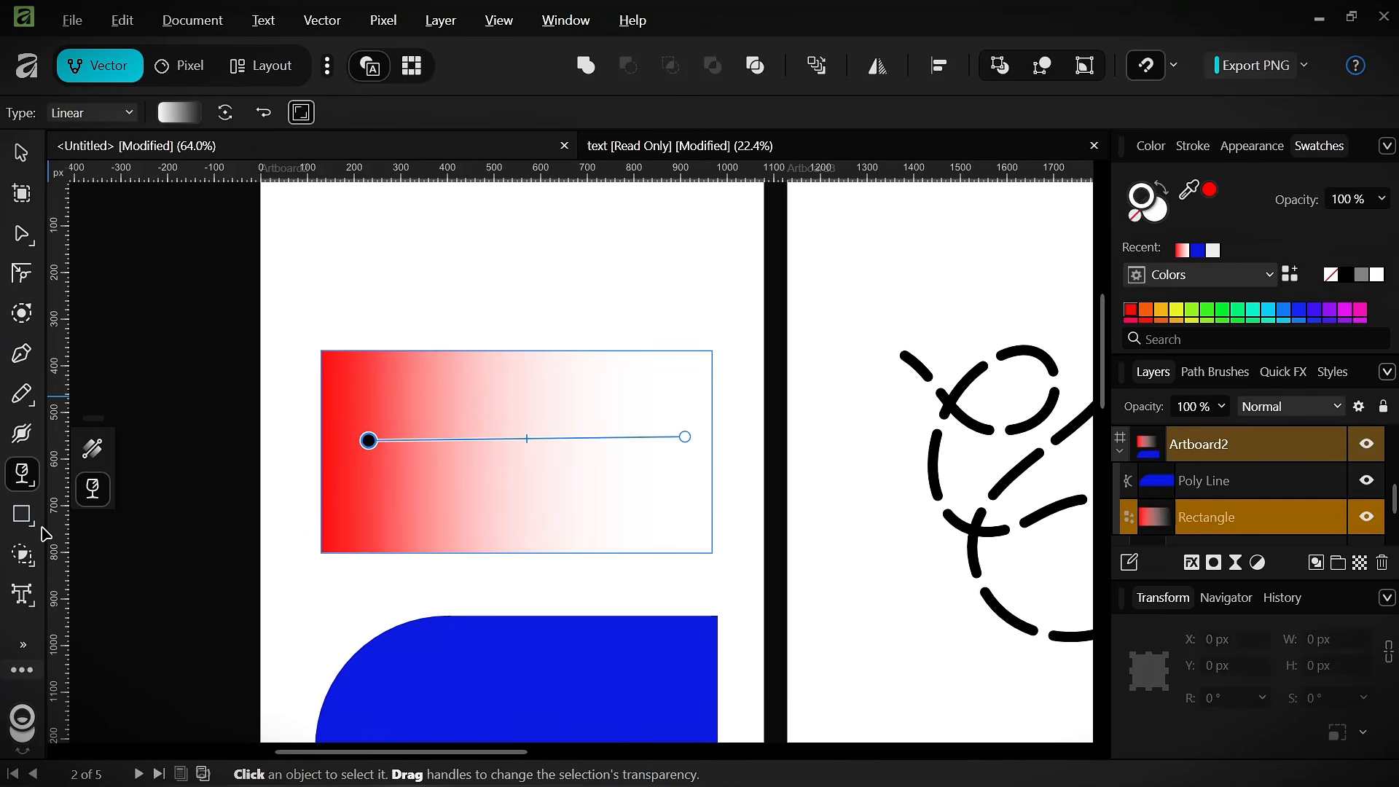
- Draw a circle about 256 px in diameter in the upper-left area of Artboard1 with the Ellipse Tool
left_click(21, 519)
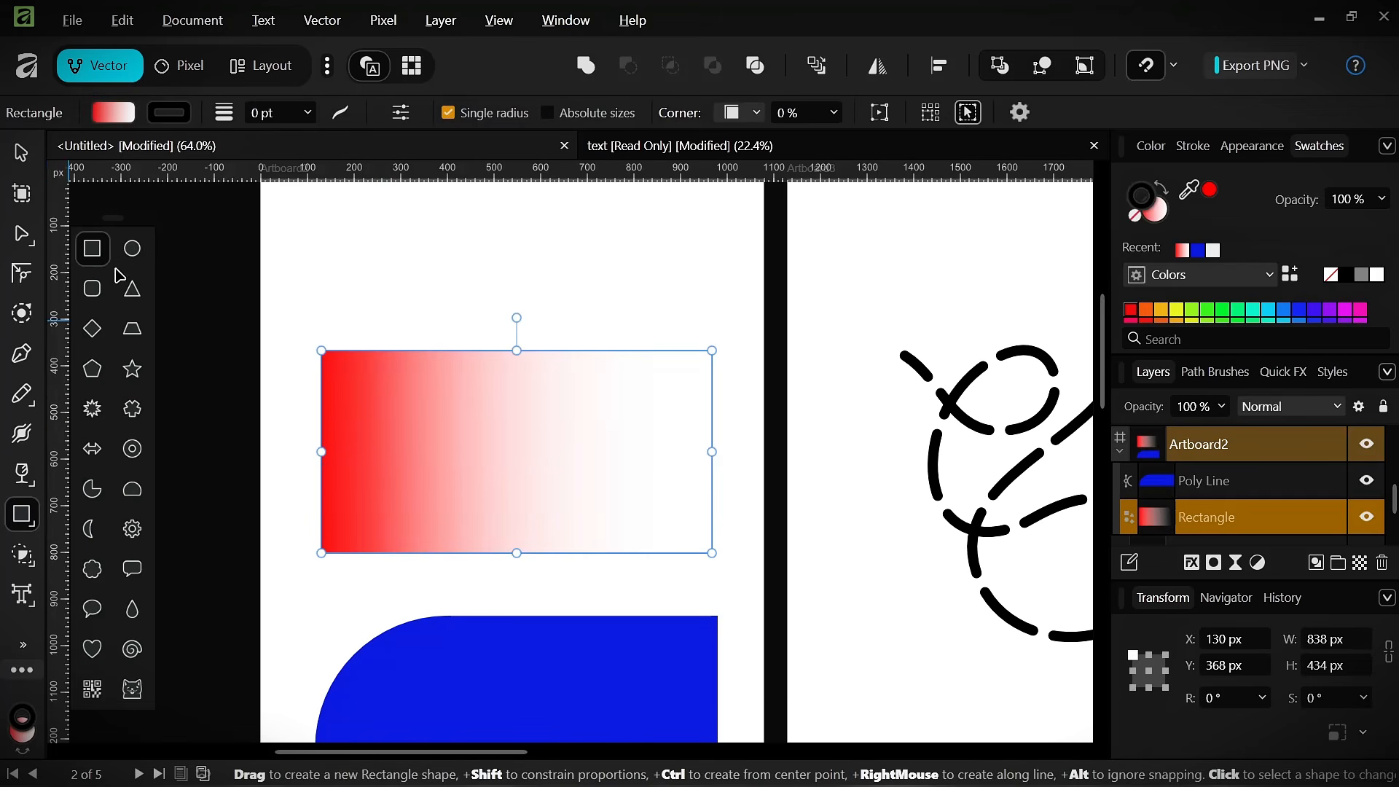
left_click(208, 486)
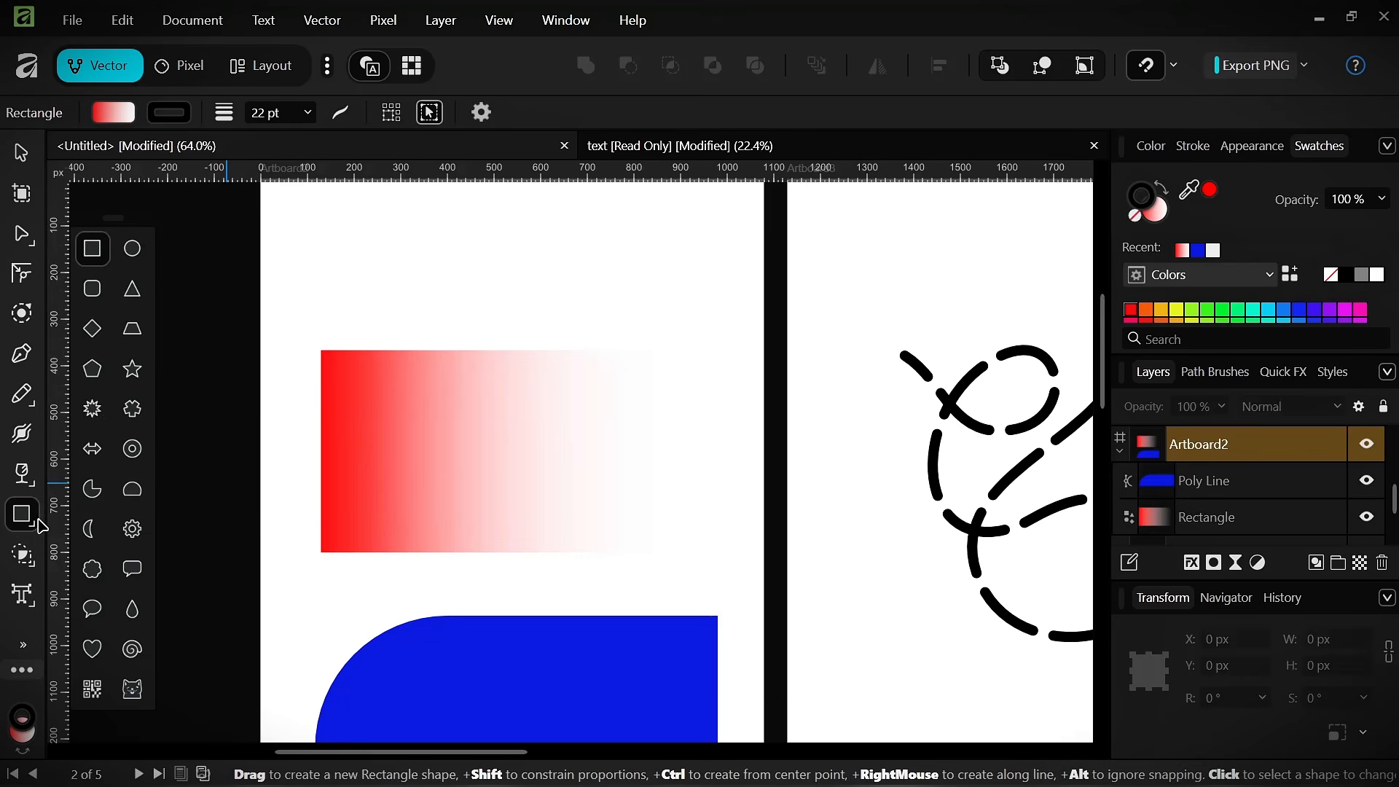
left_click(118, 248)
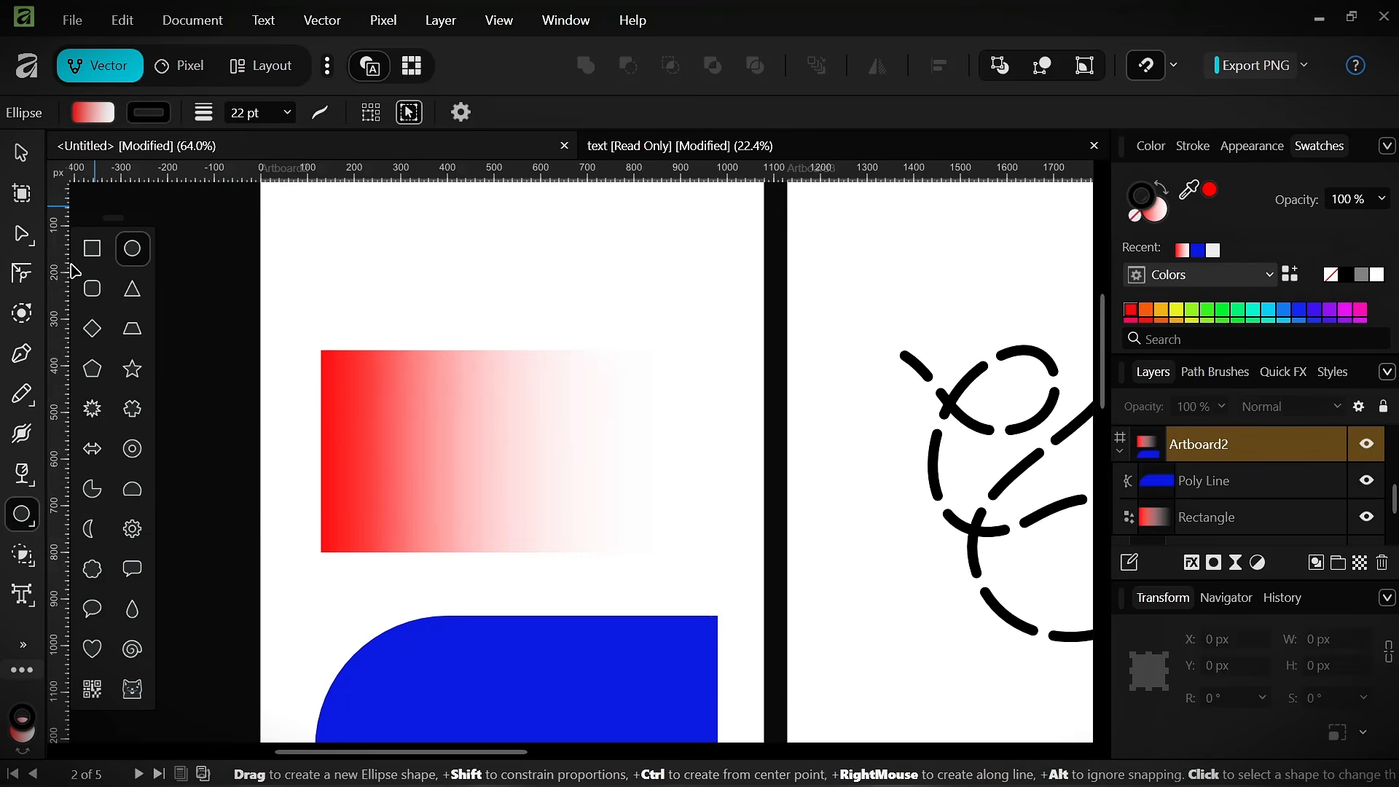
scroll(357, 309, "down", 6)
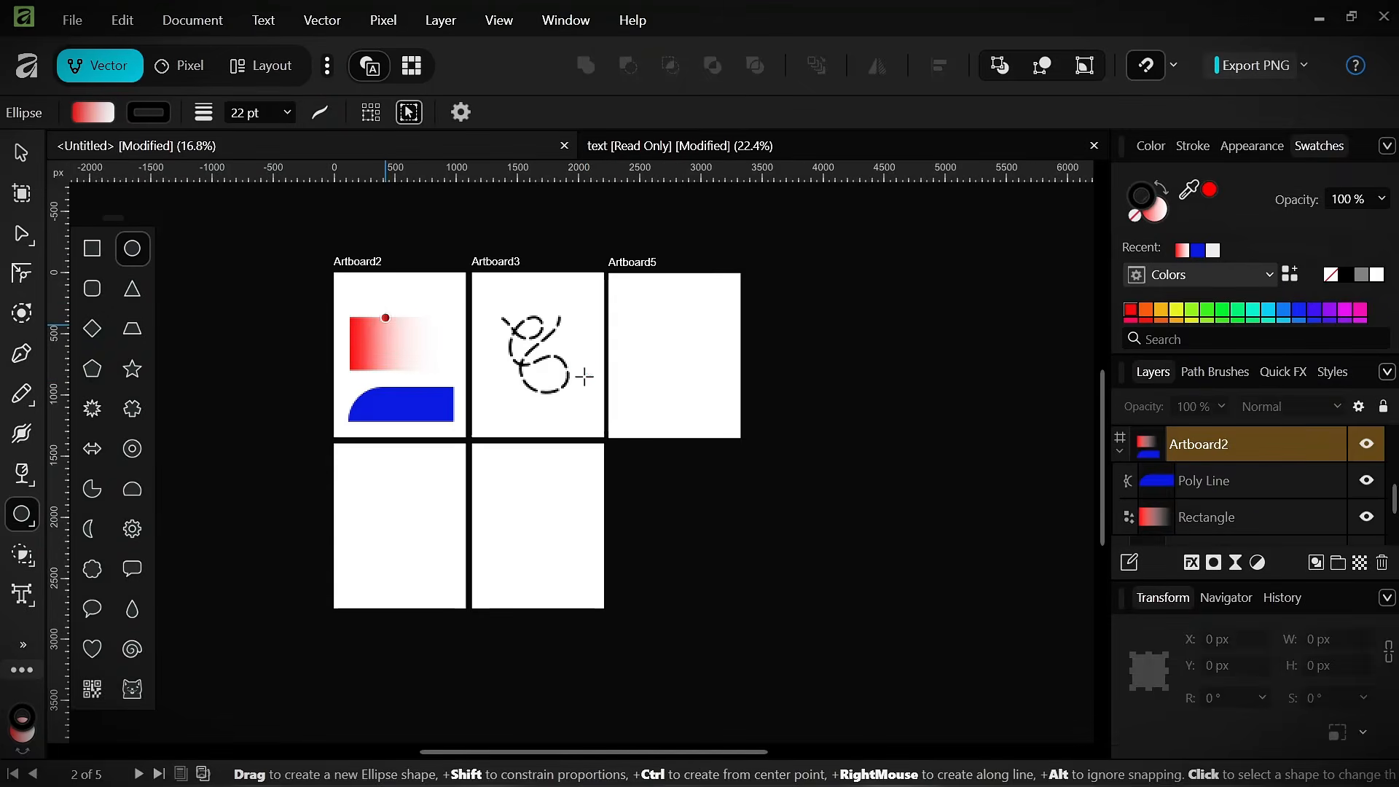
scroll(344, 423, "up", 6)
left_click_drag(319, 568, 392, 466)
- Try drawing a rectangle to the right of the circle on Artboard1 and undo it
key("m")
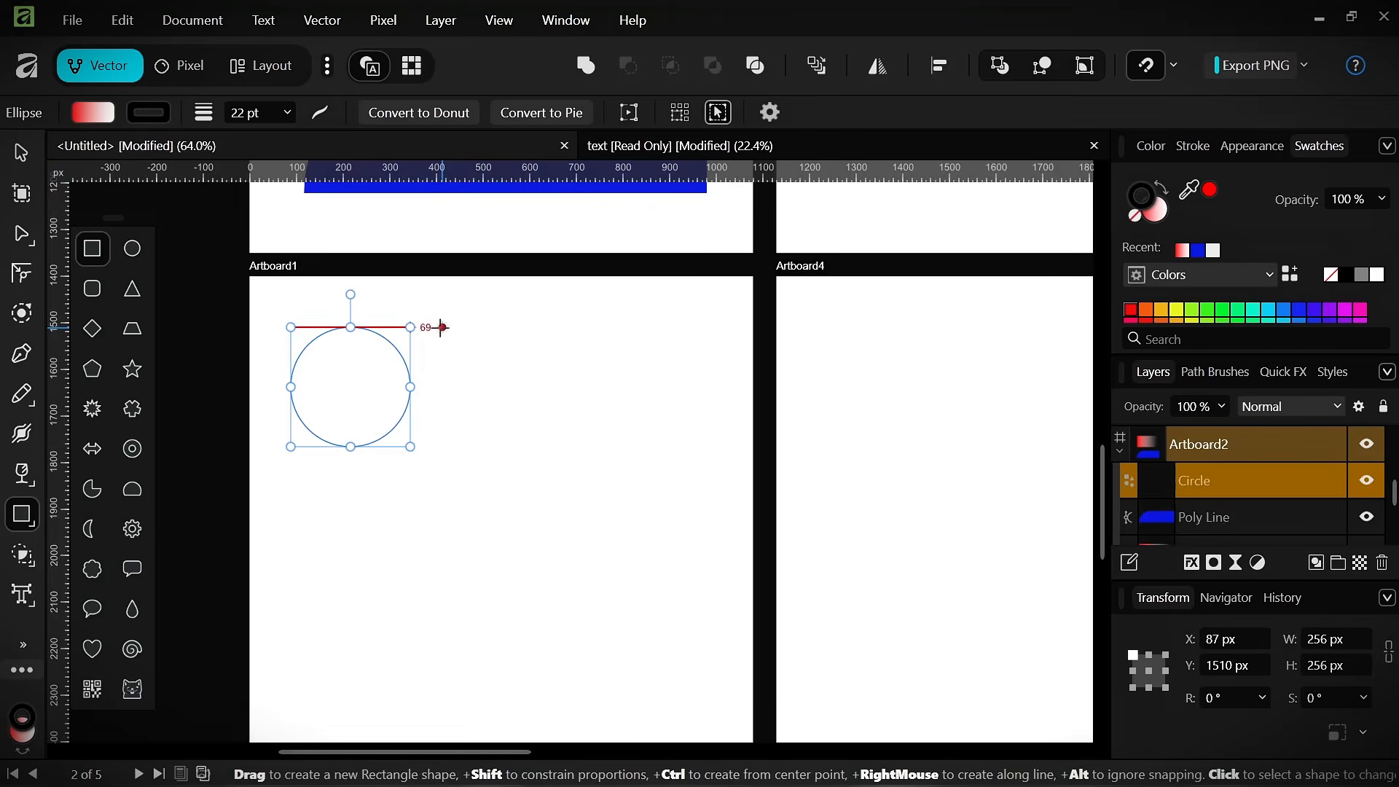
left_click_drag(439, 327, 531, 471)
key("ctrl+z")
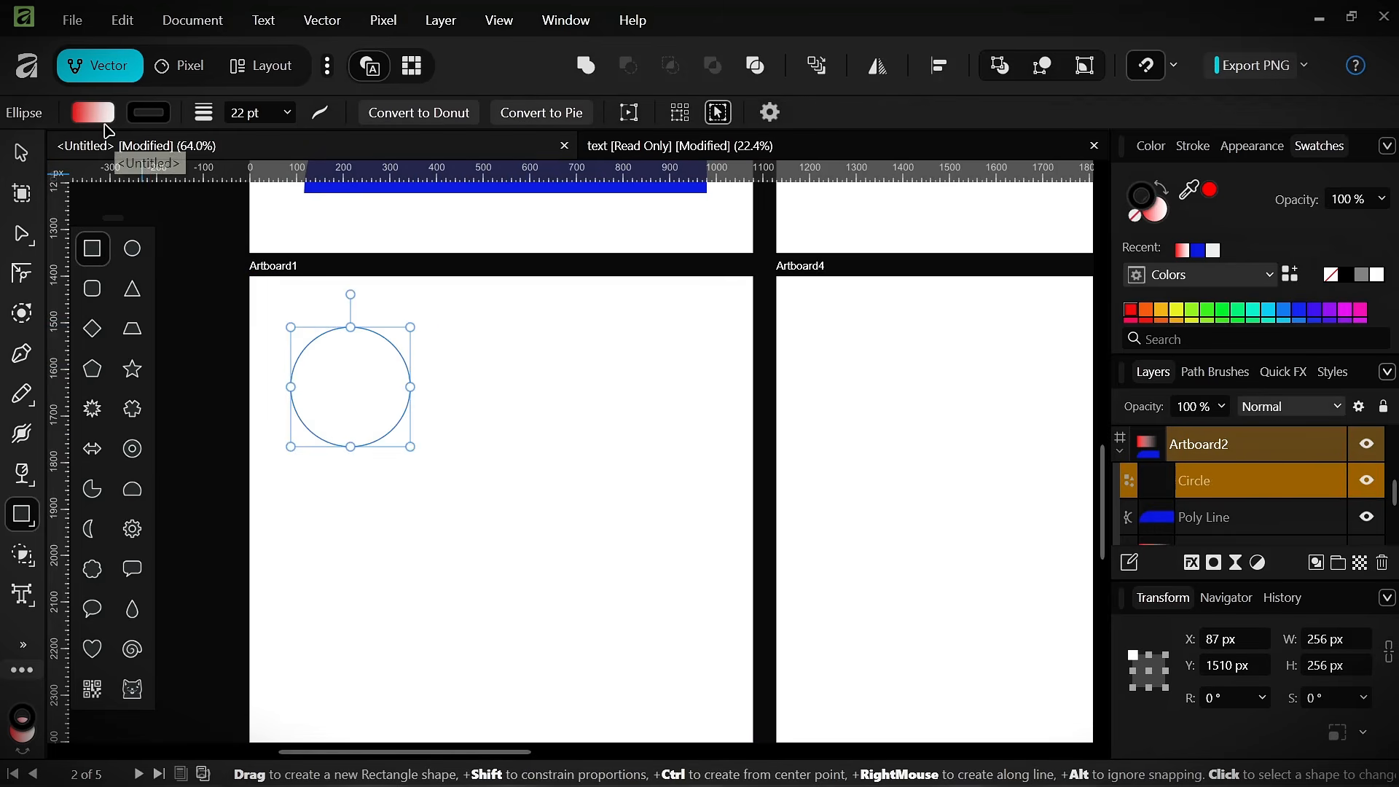
- Try a bright green fill (110, 255, 49) on Artboard1 and undo it
key("v")
left_click(365, 421)
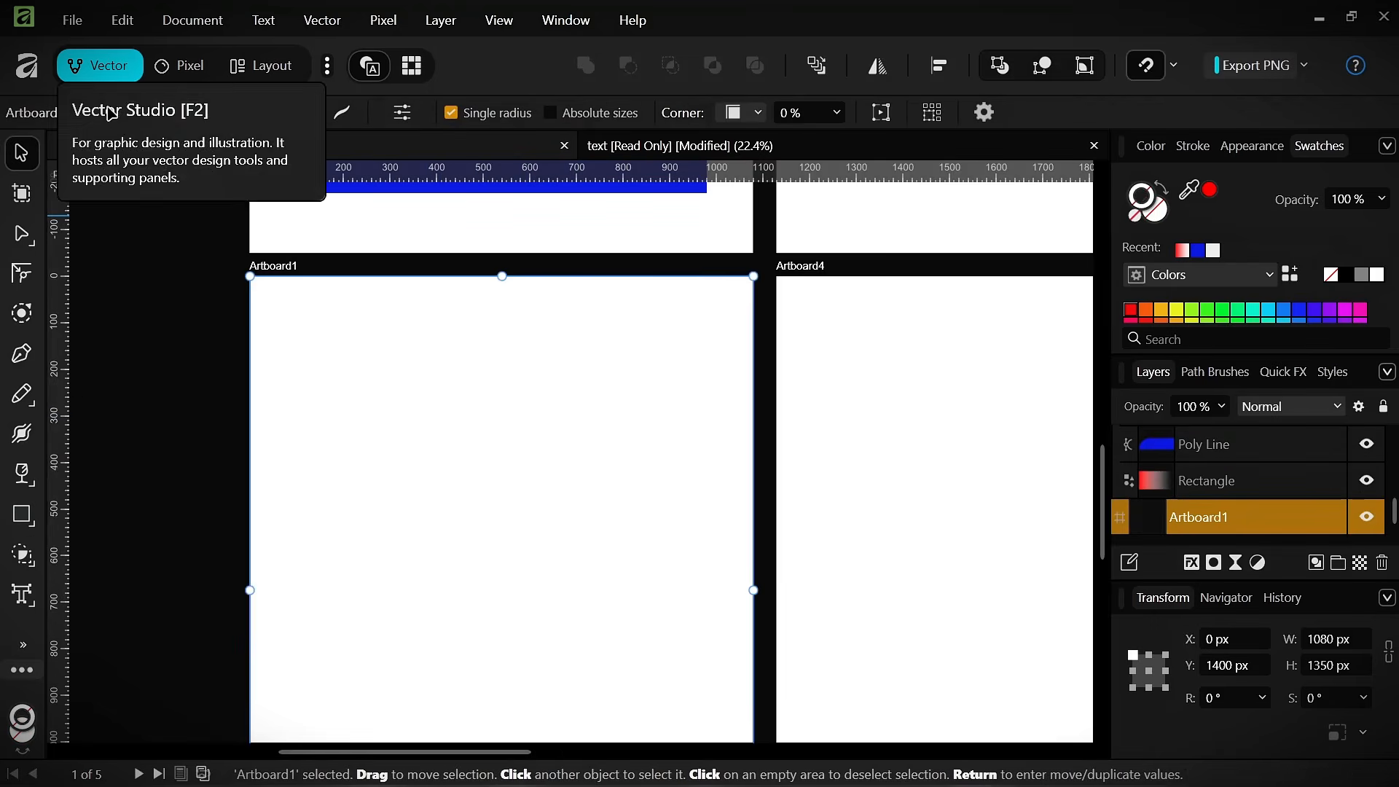
left_click(117, 112)
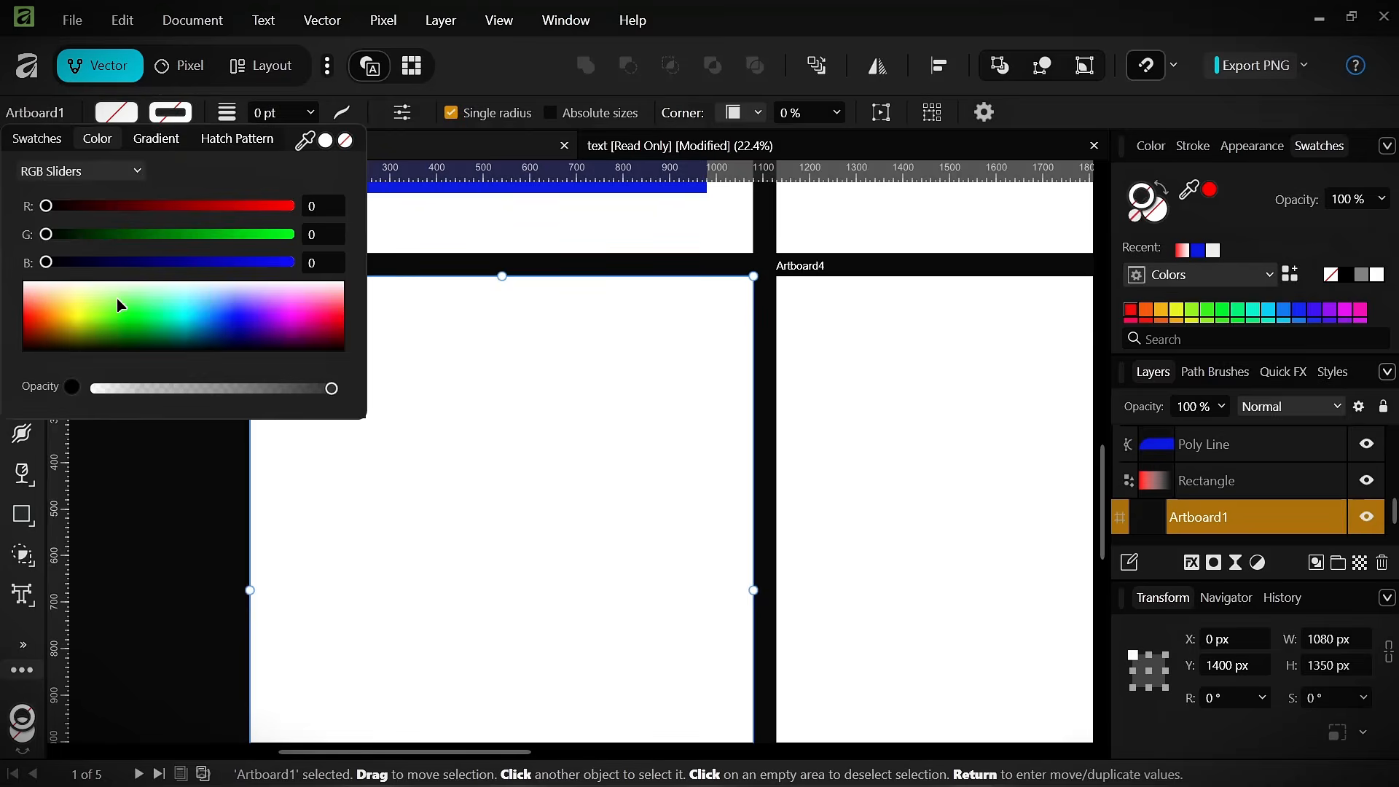
left_click(117, 315)
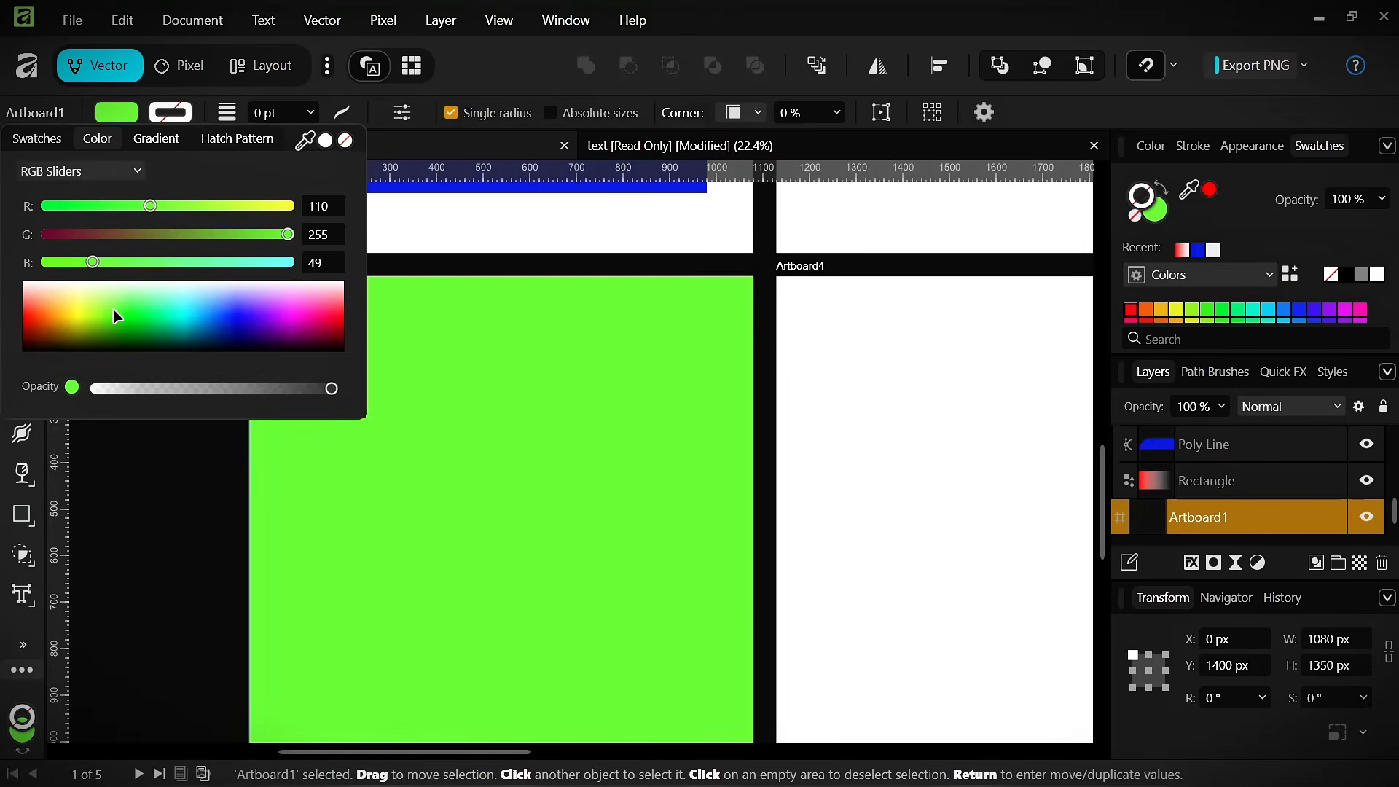
left_click(191, 443)
key("ctrl+z")
key("ctrl+z")
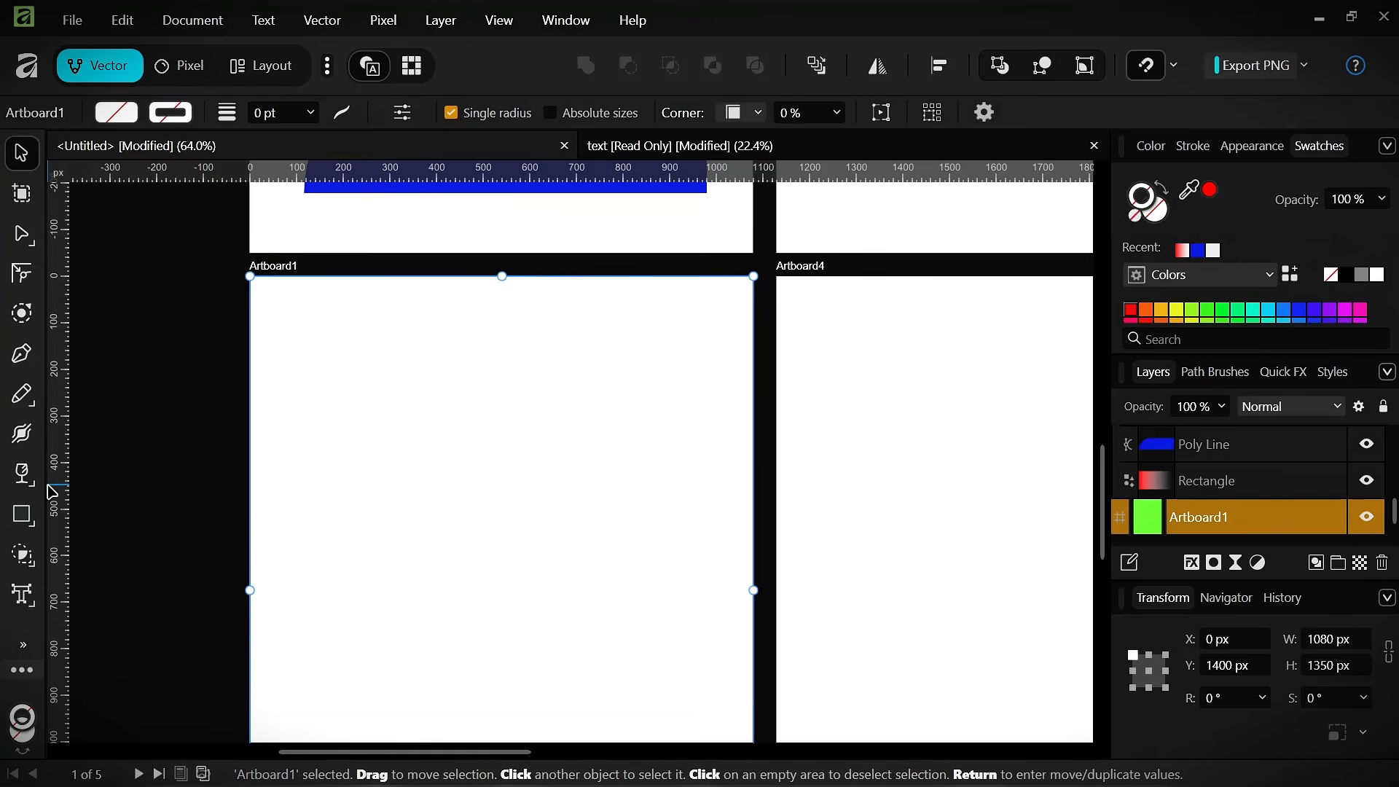
- Try drawing a tall rectangle in the upper-left area of Artboard1 and undo it
left_click(22, 515)
left_click_drag(288, 327, 390, 503)
key("ctrl+z")
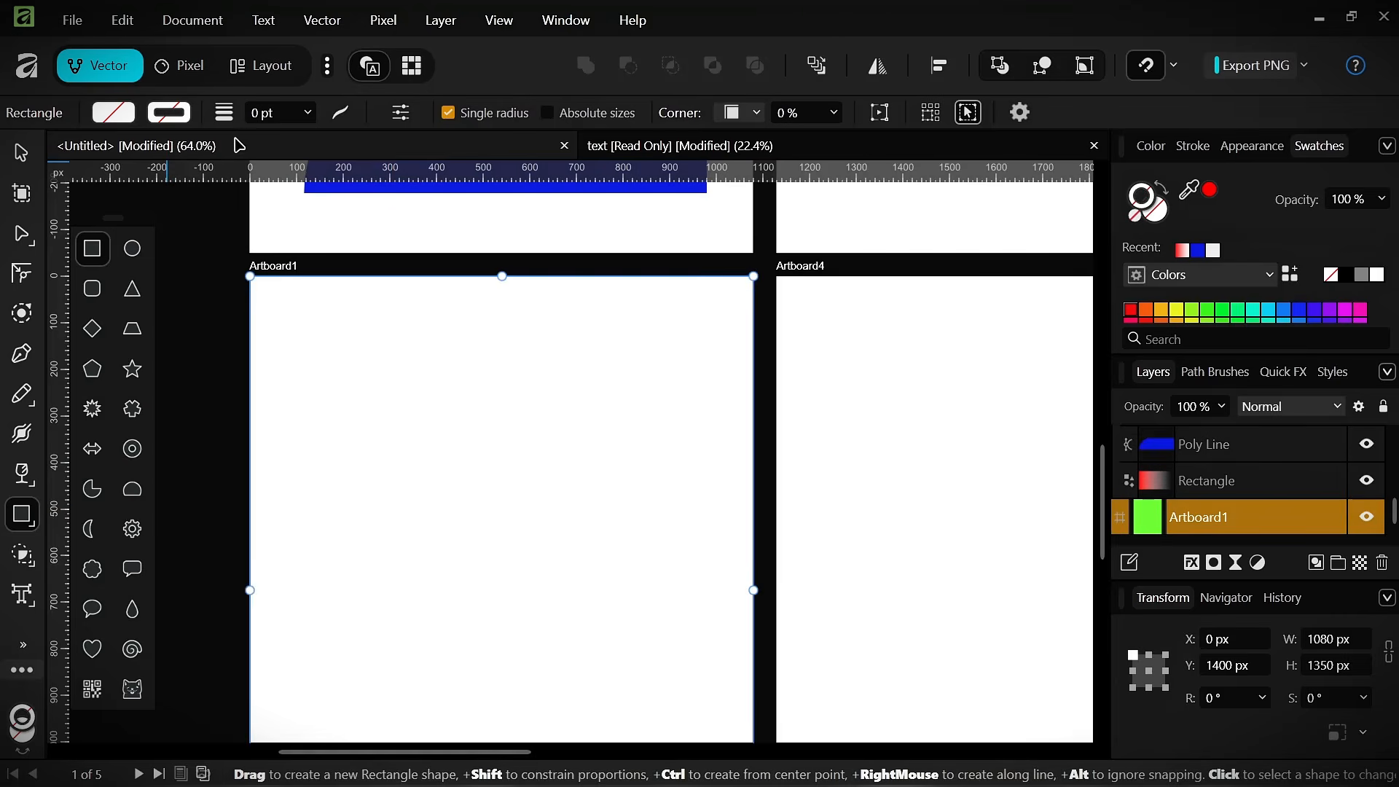
- Try a solid 1 pt stroke on Artboard1 and set its stroke style back to none
left_click(341, 116)
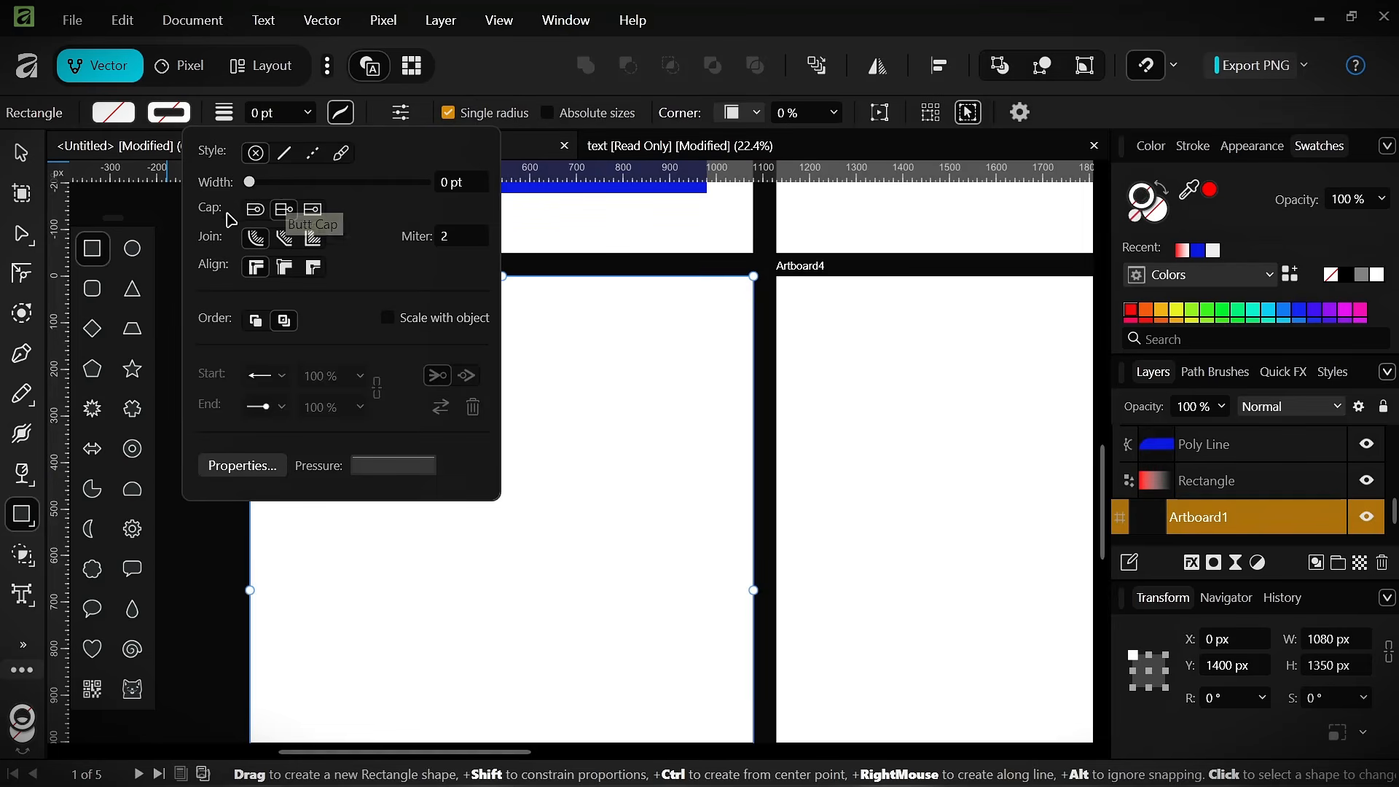
left_click(286, 154)
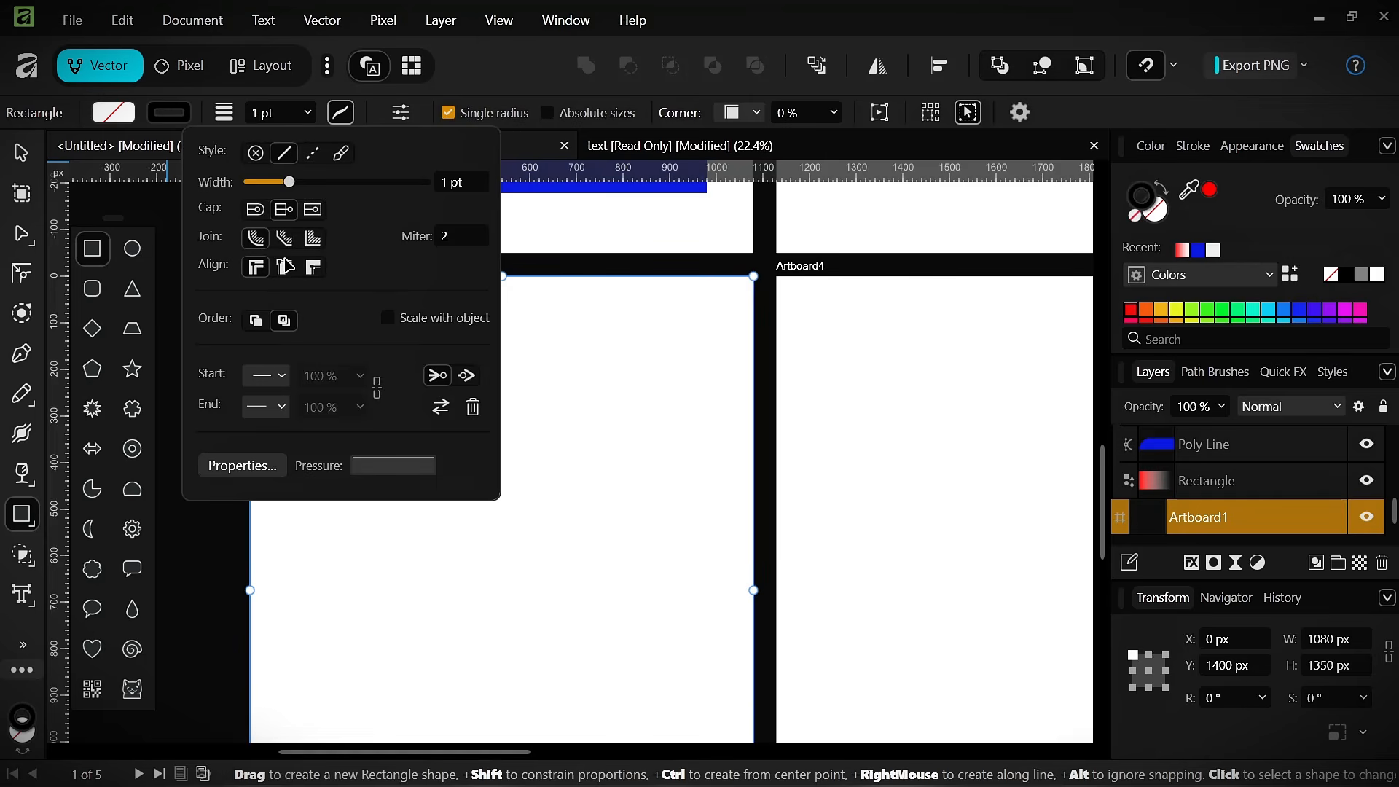
left_click(256, 155)
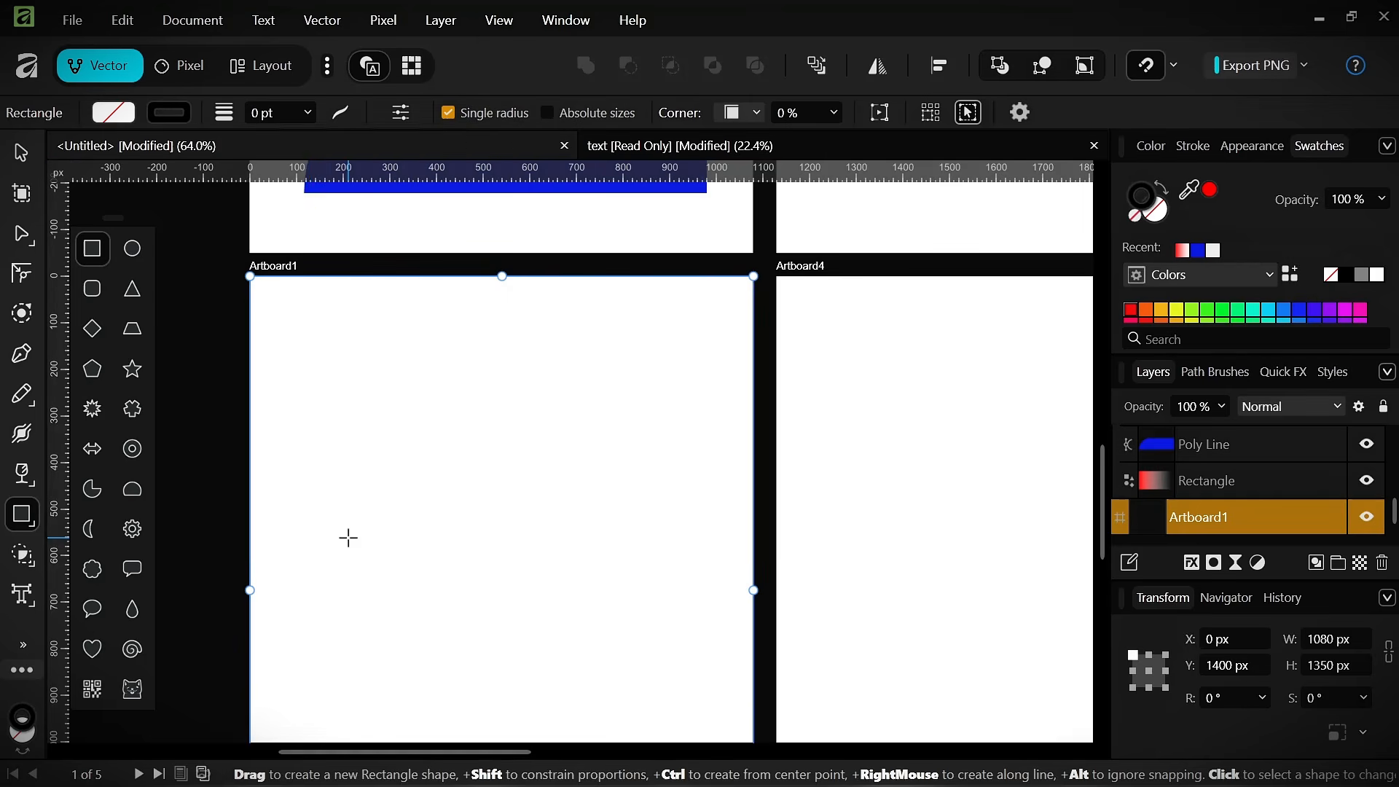
- Draw a square about 288 px wide in the upper-left area of Artboard1 and fill it with red (216, 0, 0)
left_click_drag(303, 347, 397, 506)
left_click(130, 115)
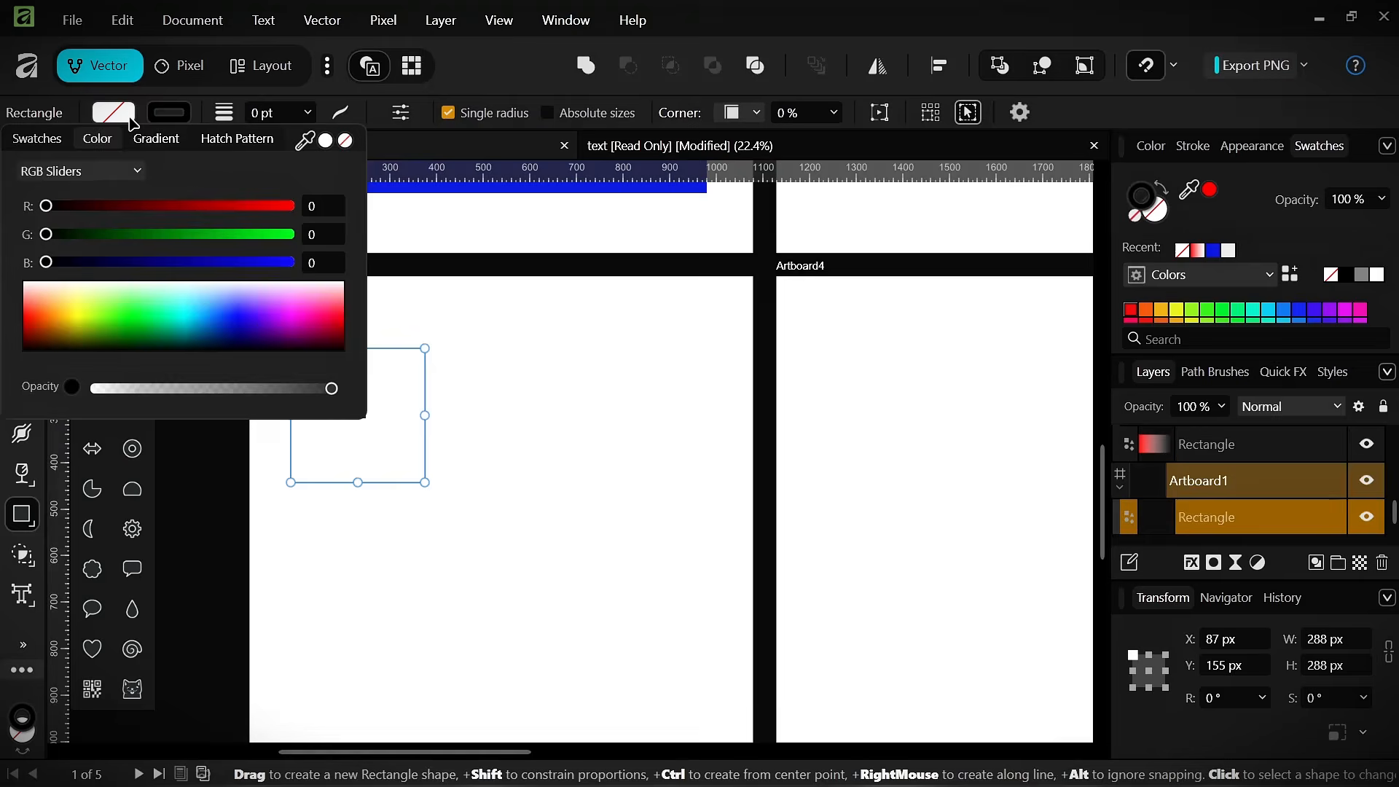
left_click_drag(42, 335, 18, 322)
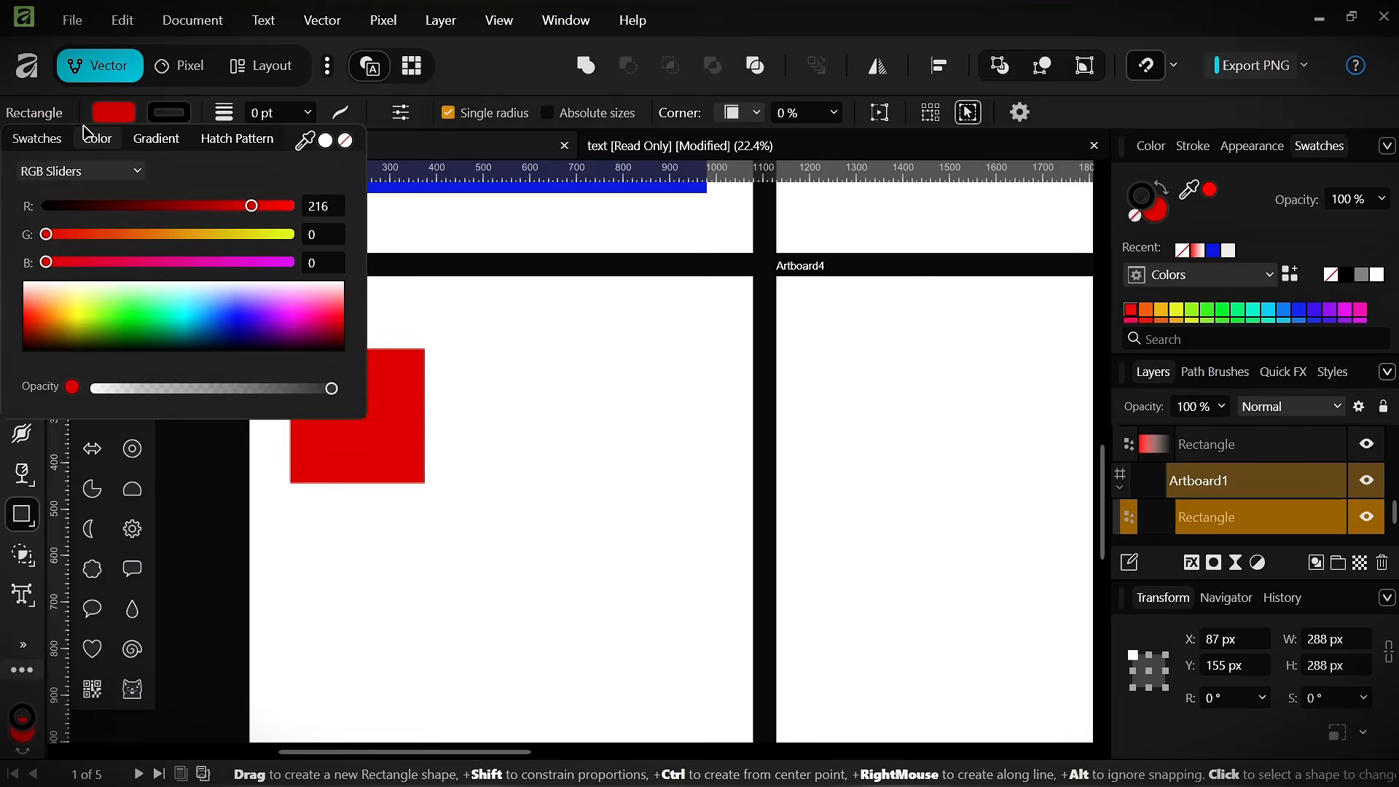
left_click(133, 143)
- Draw a circle and a rounded rectangle, each about 288 px in size, in a row to the right of the red square
left_click(132, 248)
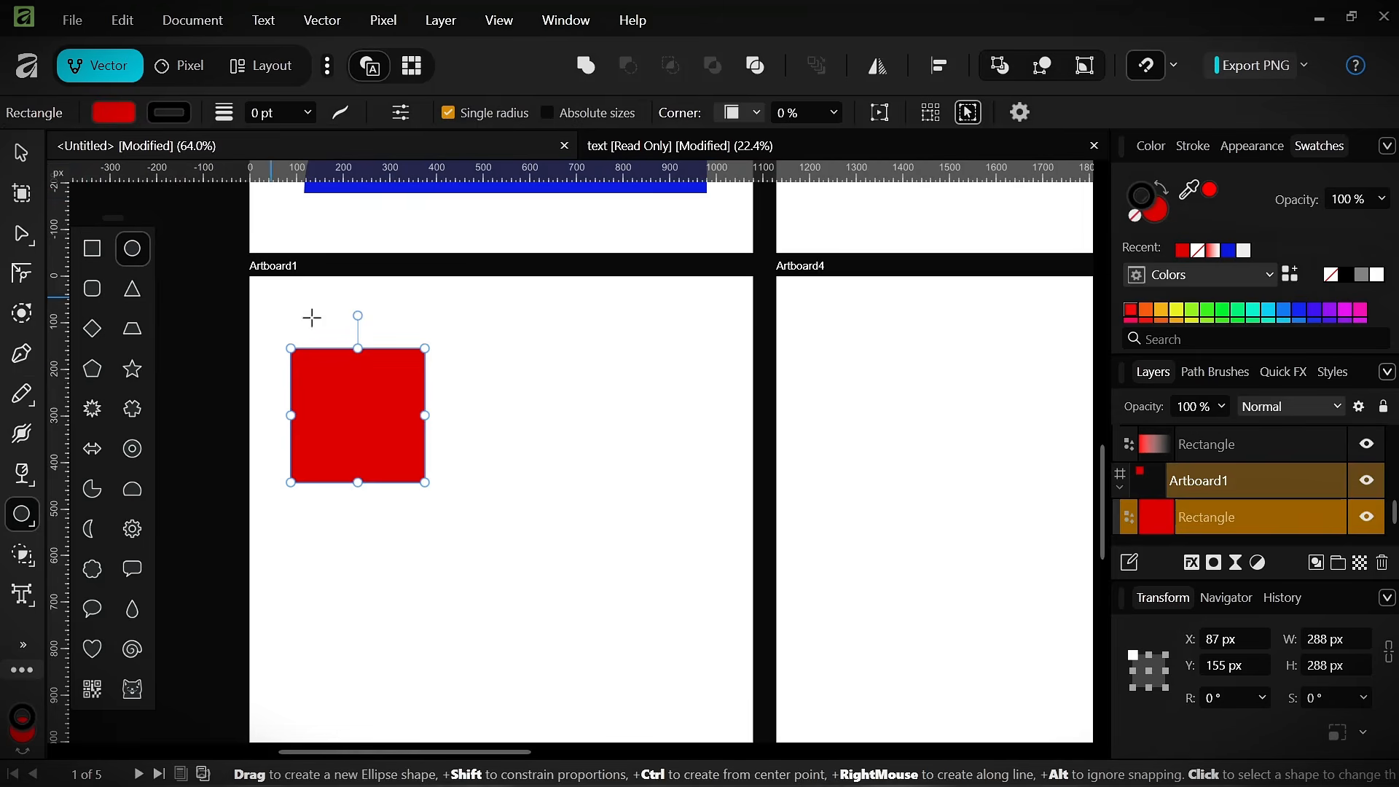
left_click_drag(443, 348, 538, 514)
left_click(104, 291)
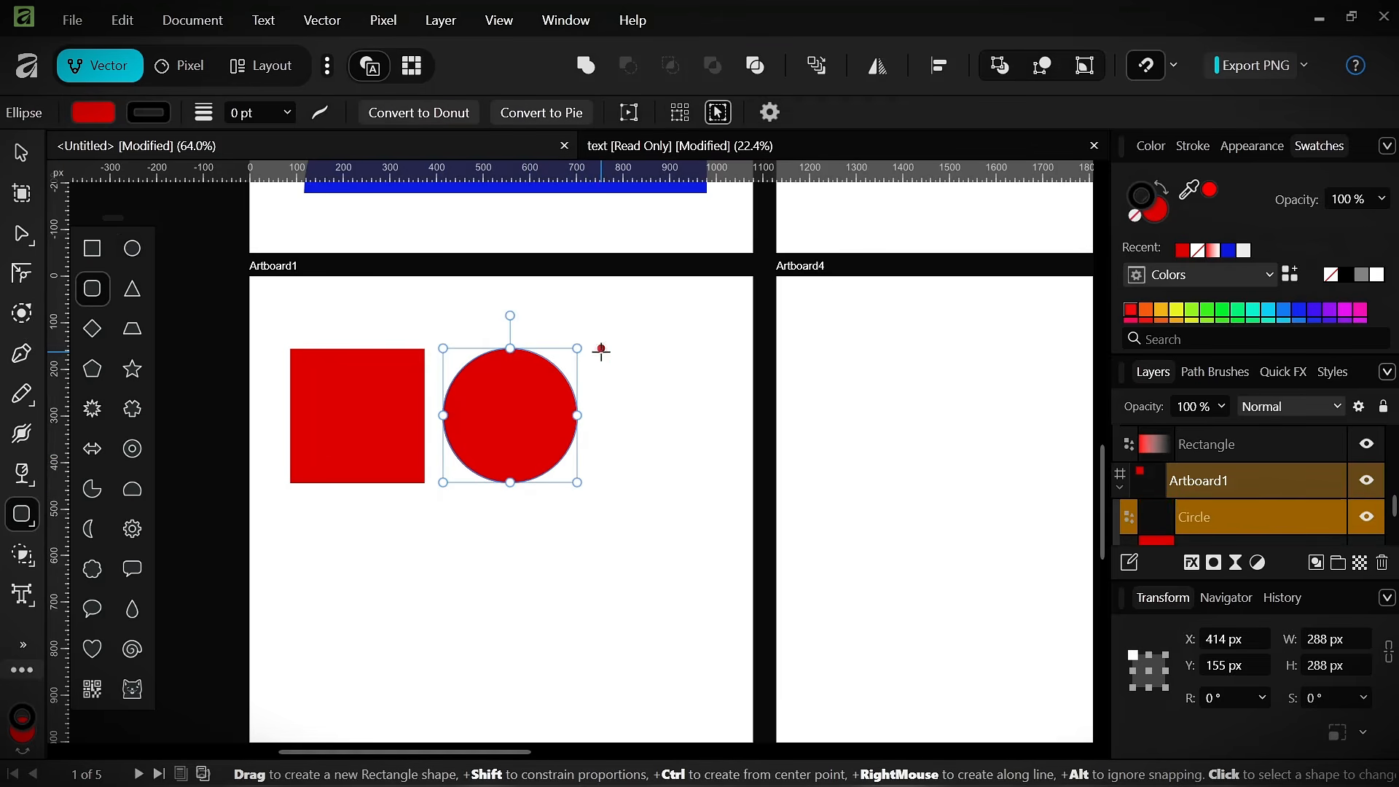
left_click_drag(597, 349, 686, 517)
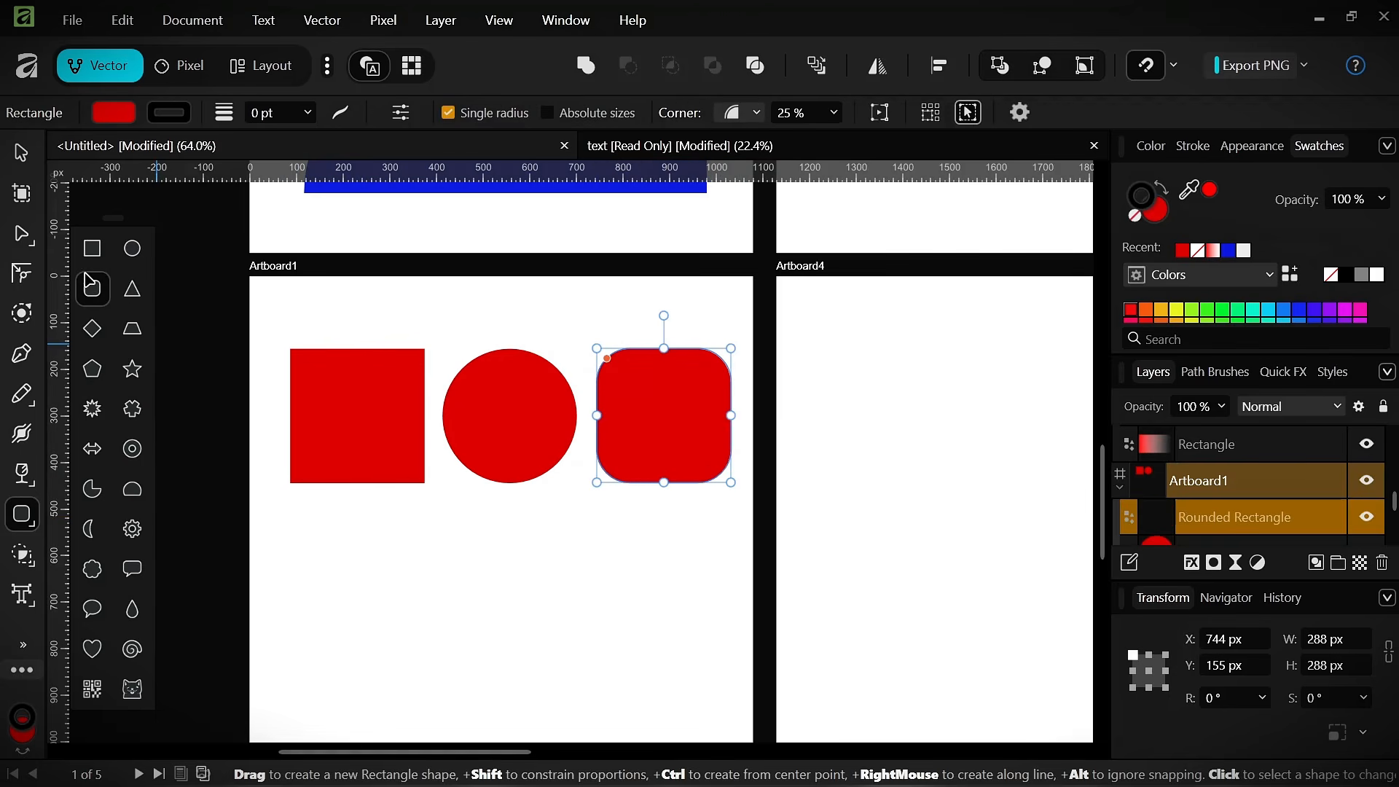
- Draw a triangle under the square and a diamond under the circle, each about 288 px in size
left_click(132, 290)
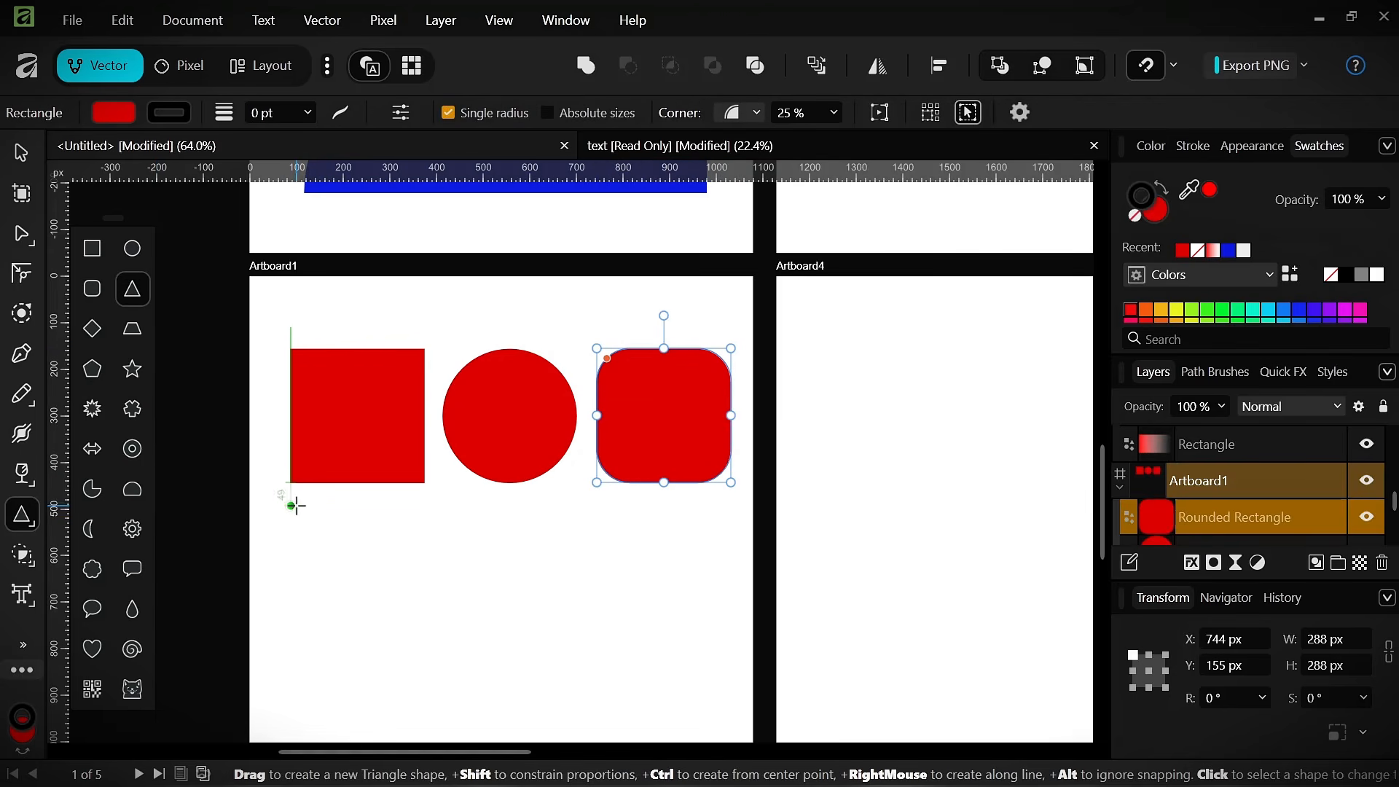
left_click_drag(293, 504, 406, 653)
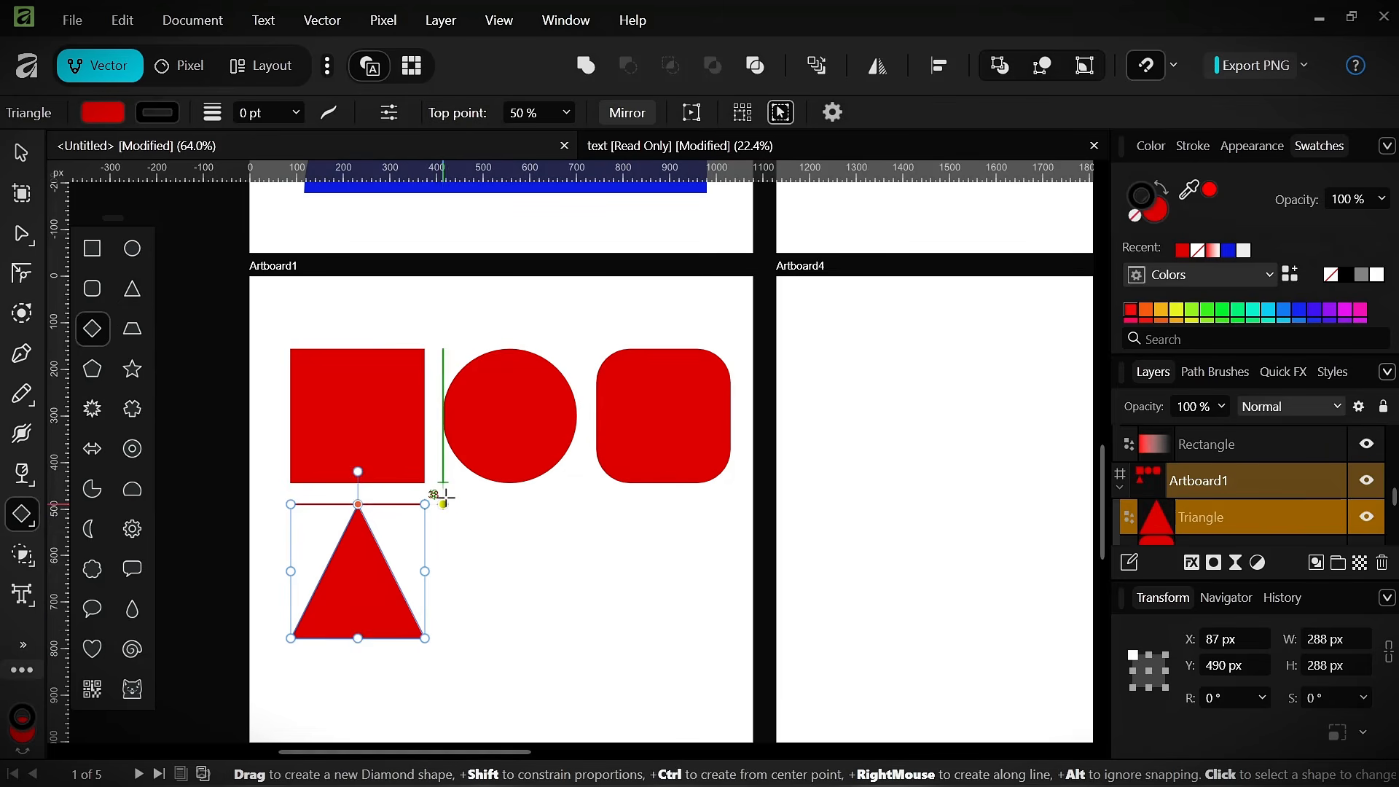
left_click_drag(442, 498, 565, 659)
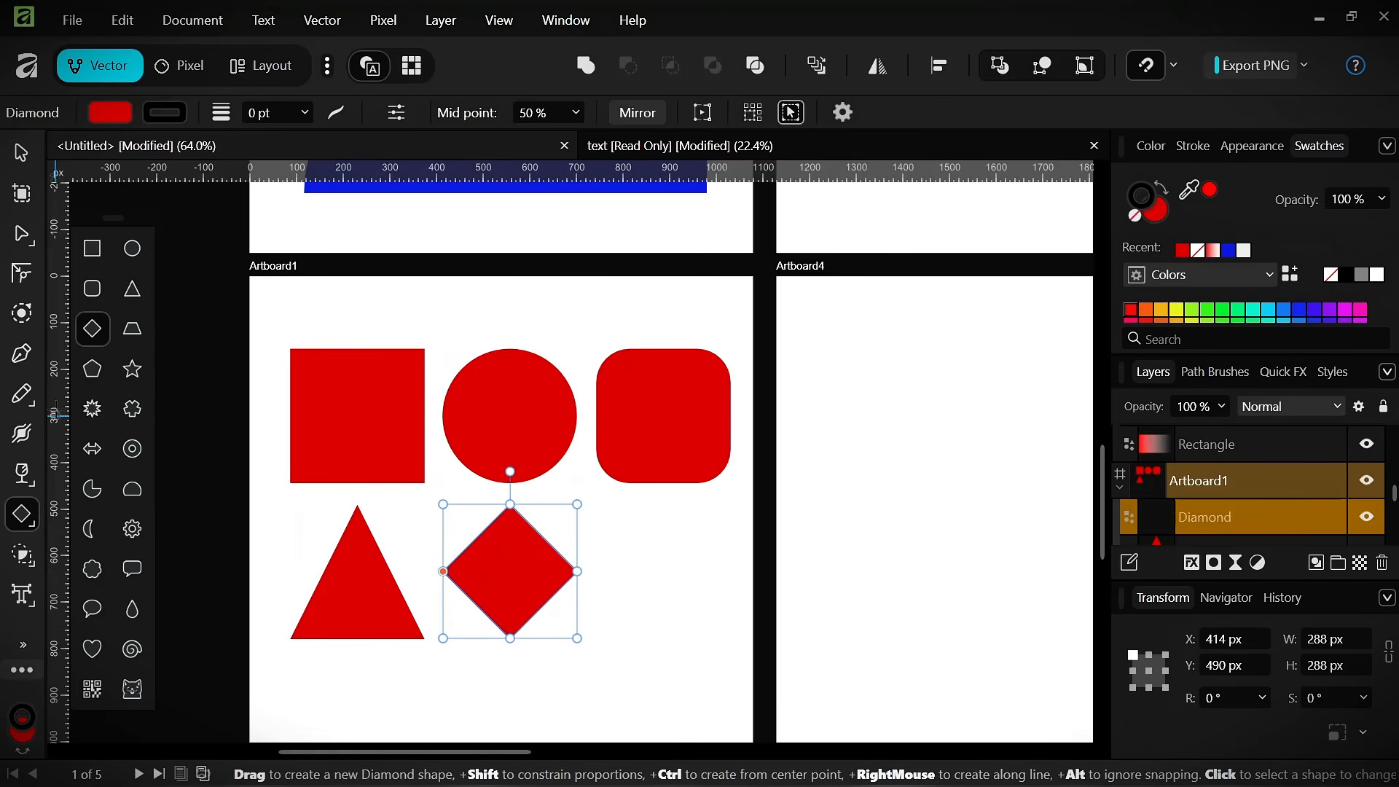
- Draw a five-sided polygon about 288 px in size under the rounded rectangle, level with the diamond
left_click(115, 374)
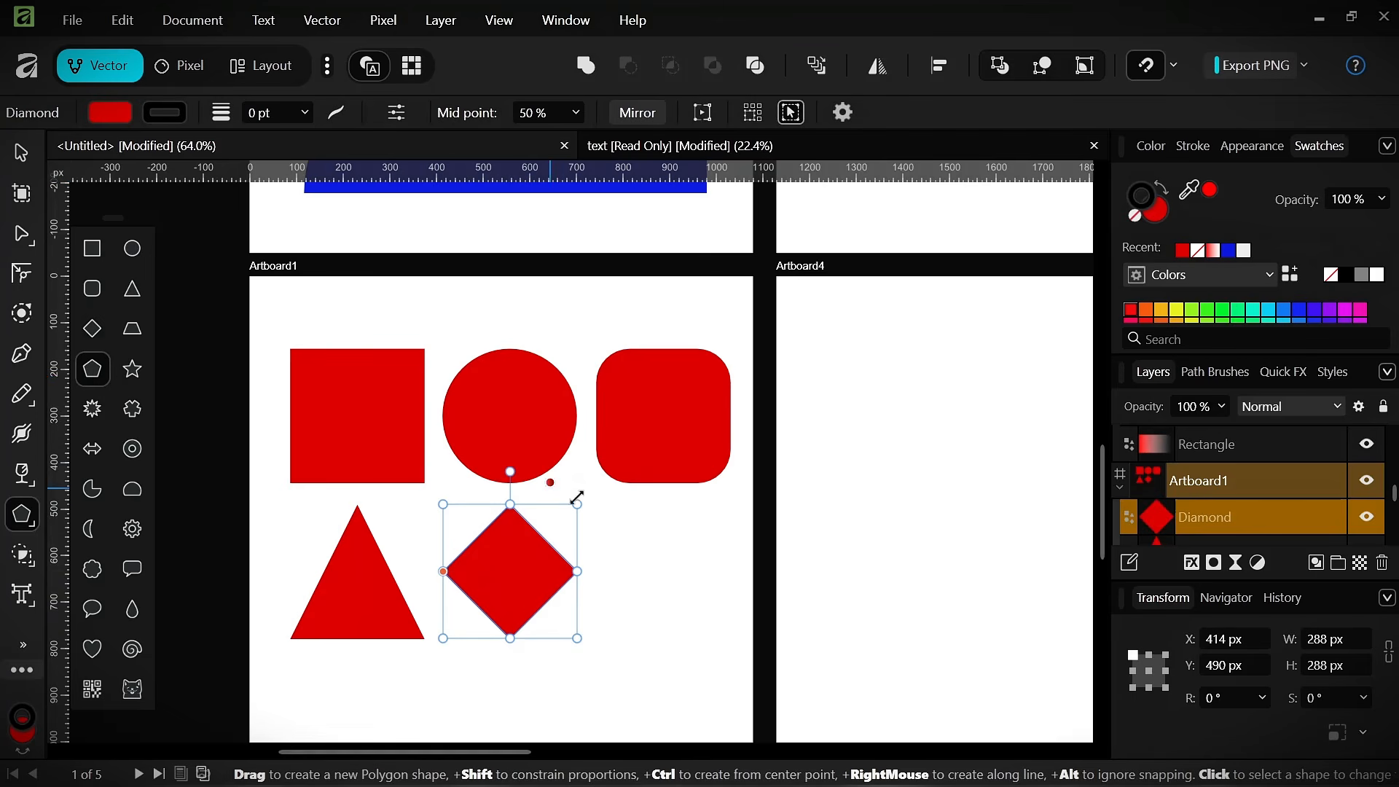
left_click_drag(597, 505, 691, 689)
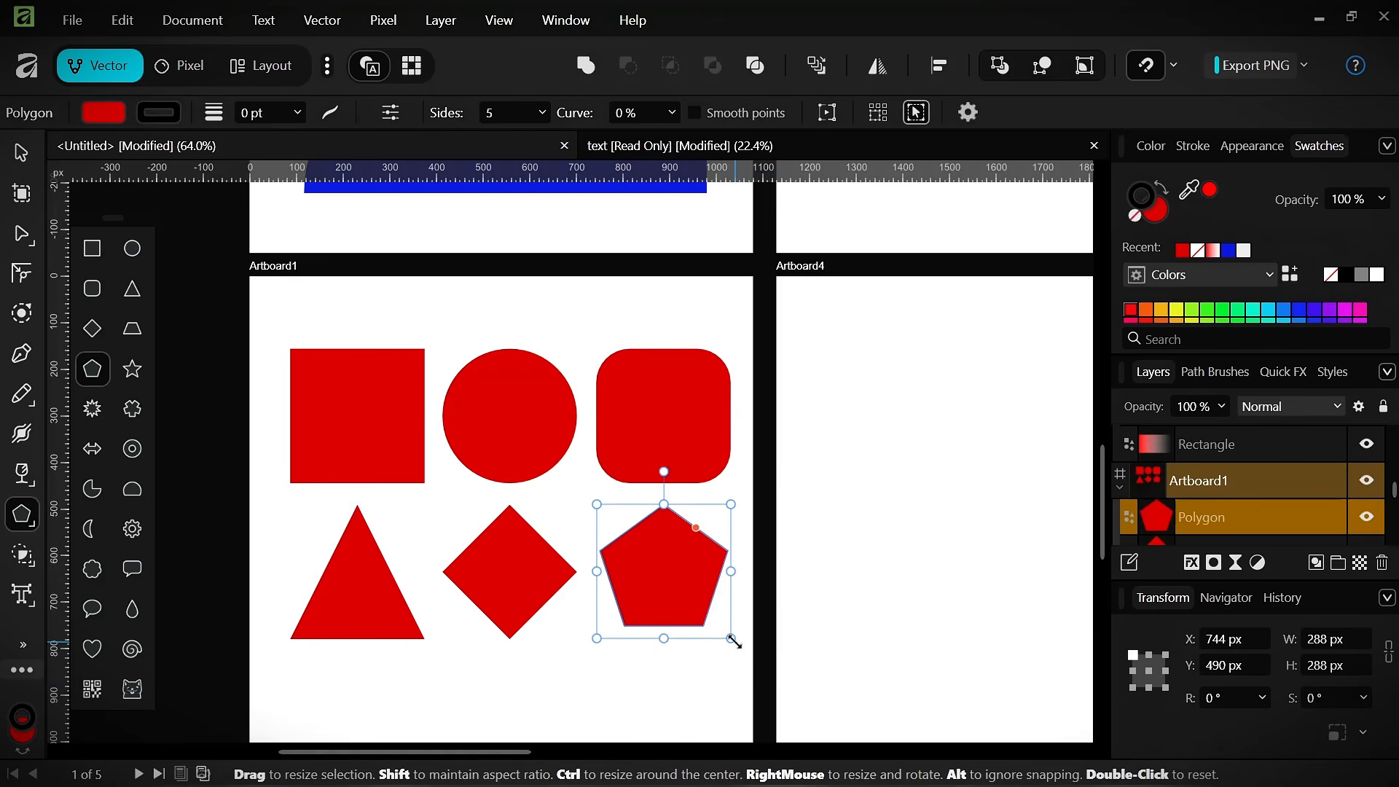
mouse_move(731, 639)
left_mouse_down()
mouse_move(755, 683)
mouse_move(725, 656)
left_mouse_up()
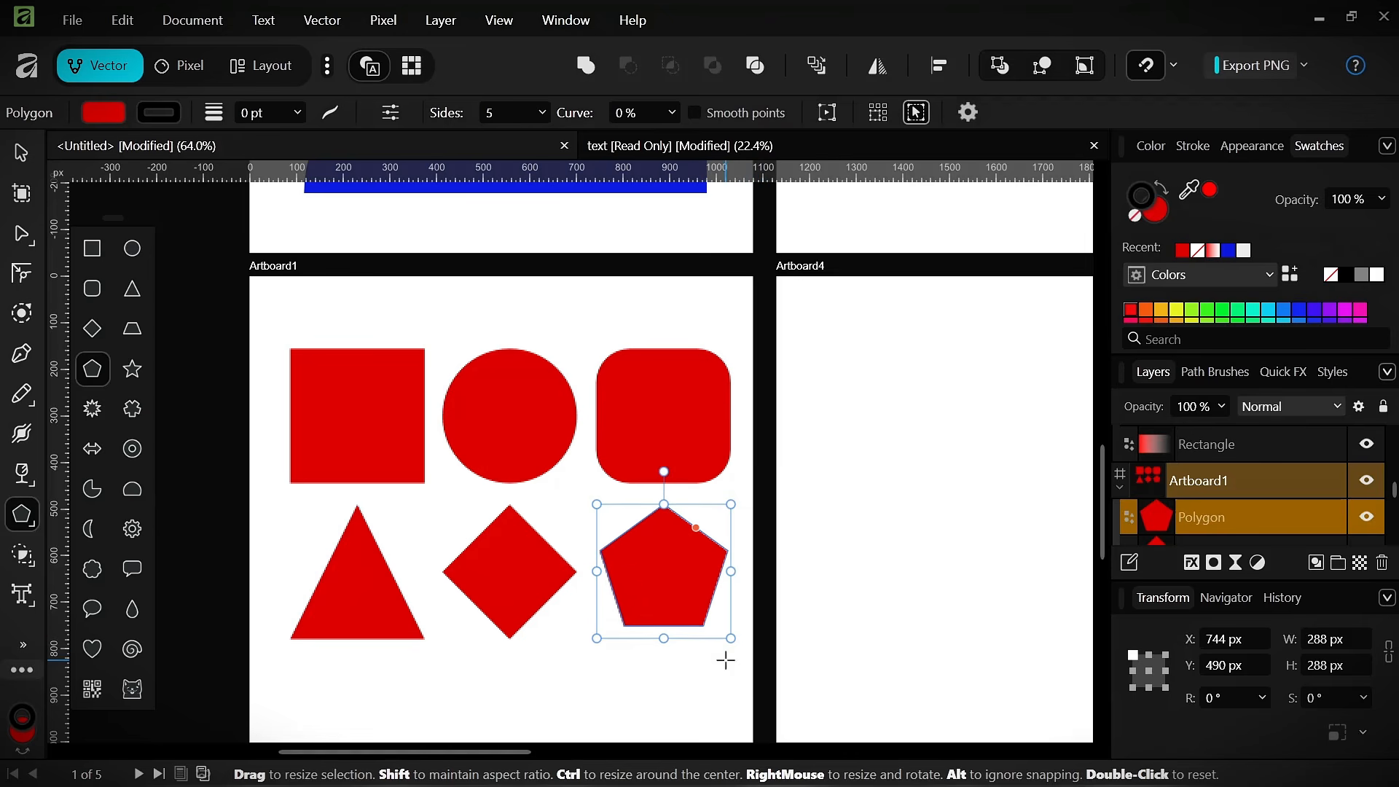
- Draw a trapezoid about 288 px in size under the triangle on Artboard1 and deselect it
left_click_drag(291, 457, 278, 327)
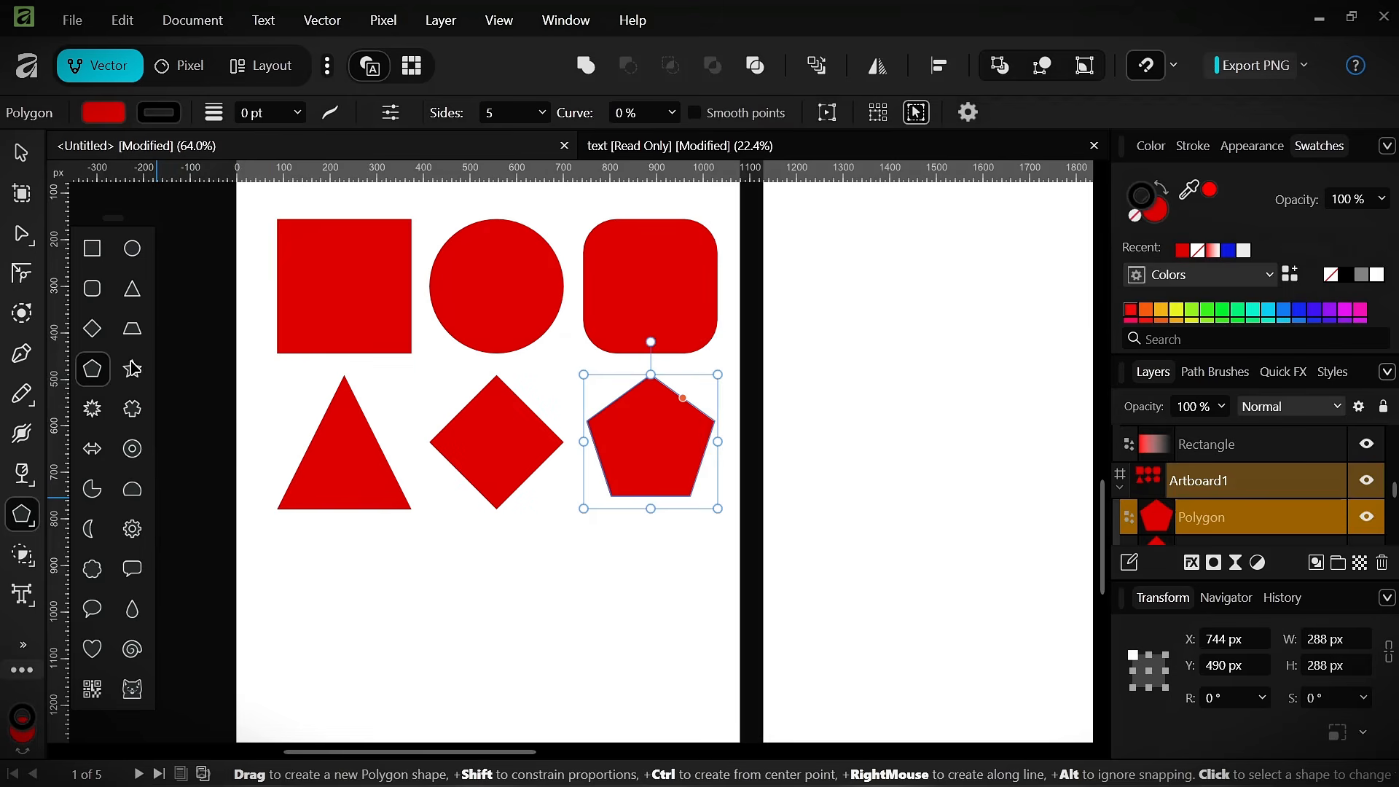
left_click(138, 334)
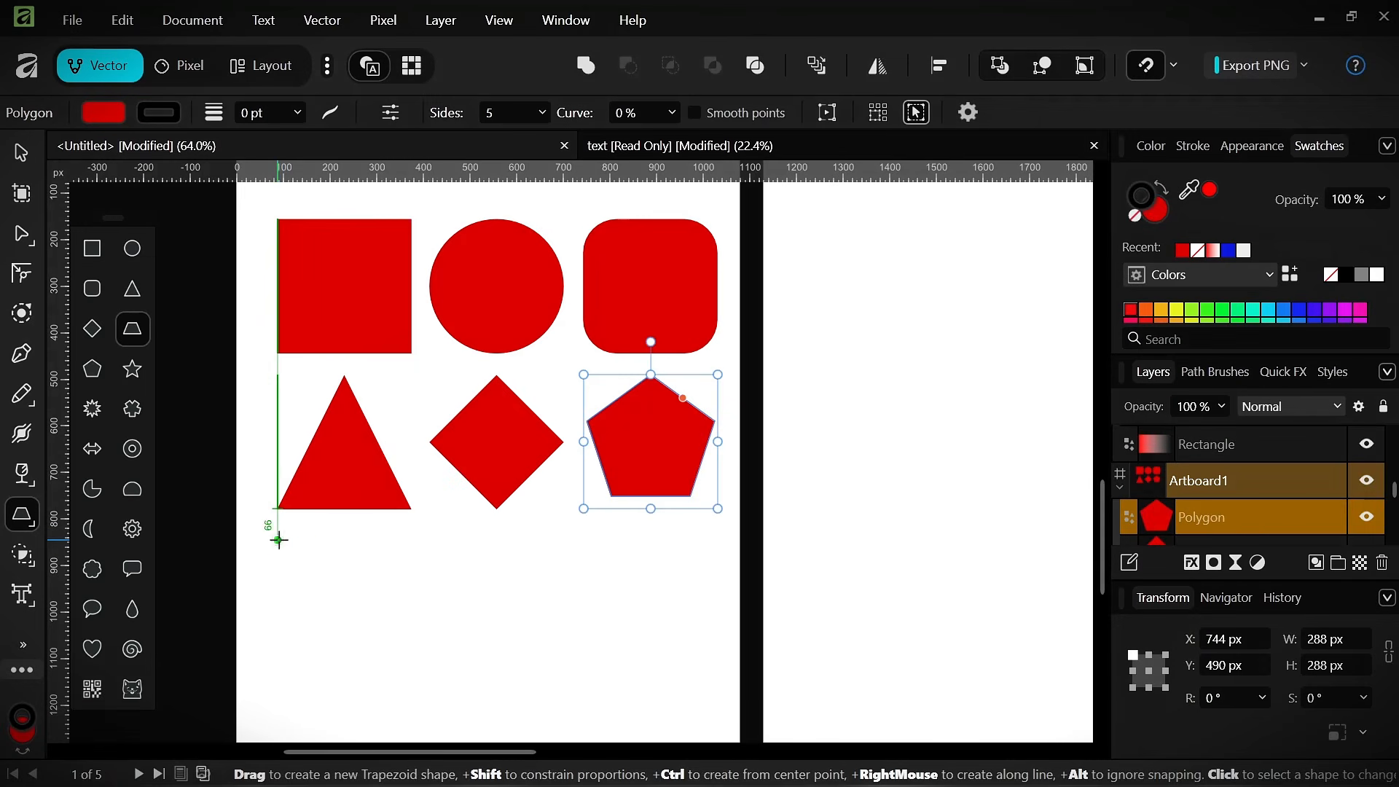
left_click_drag(277, 540, 375, 646)
scroll(358, 585, "down", 5)
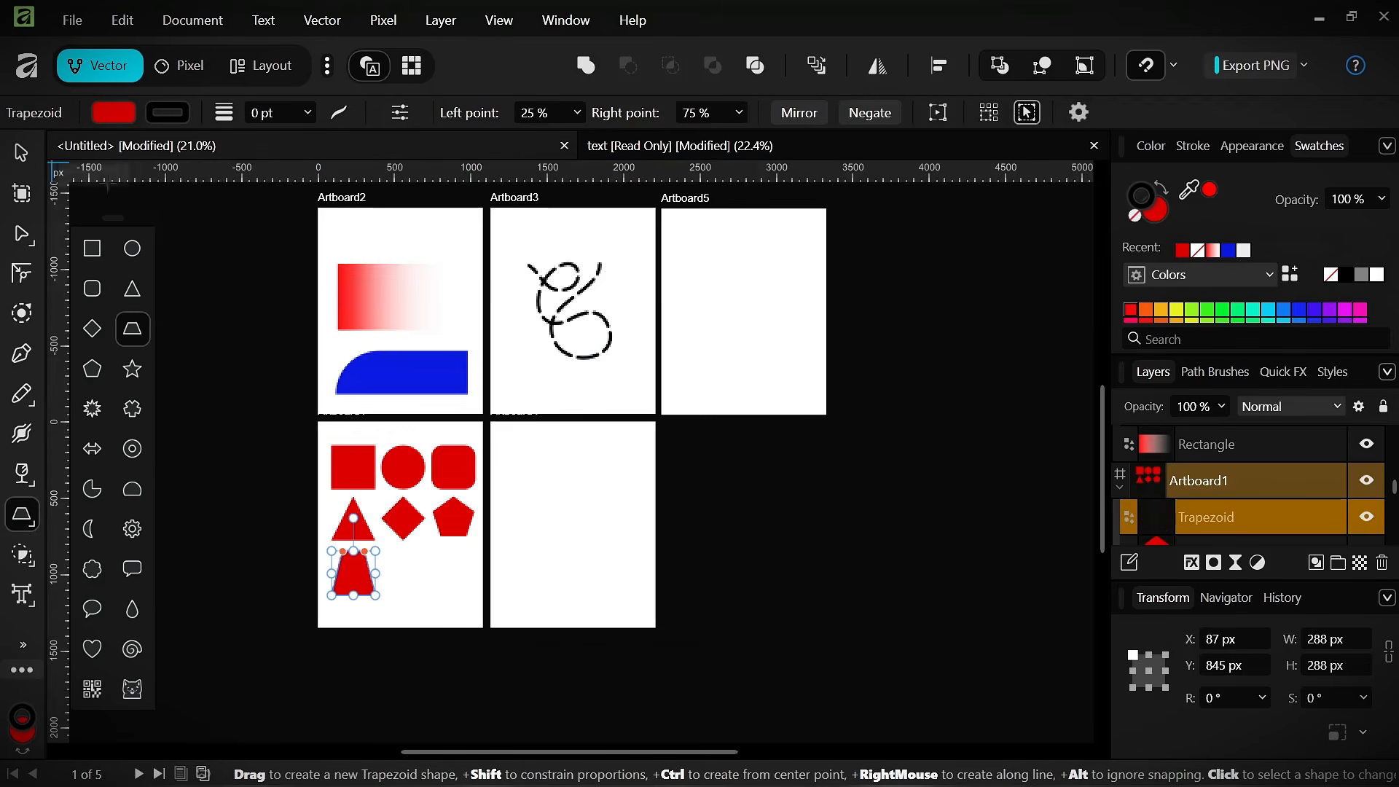
left_click(200, 268)
key("v")
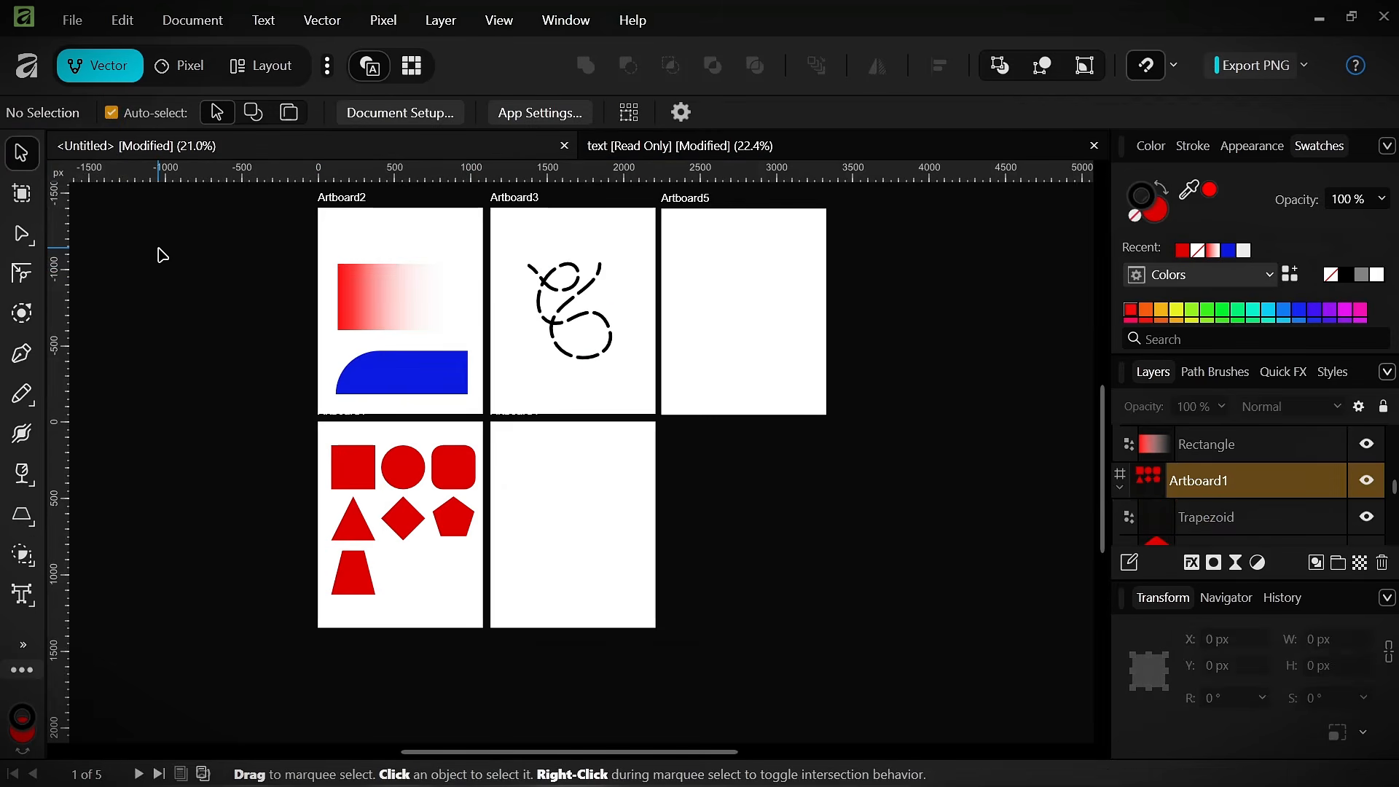
scroll(522, 522, "up", 7)
scroll(294, 354, "down", 6)
left_click_drag(432, 377, 617, 518)
left_click(309, 399)
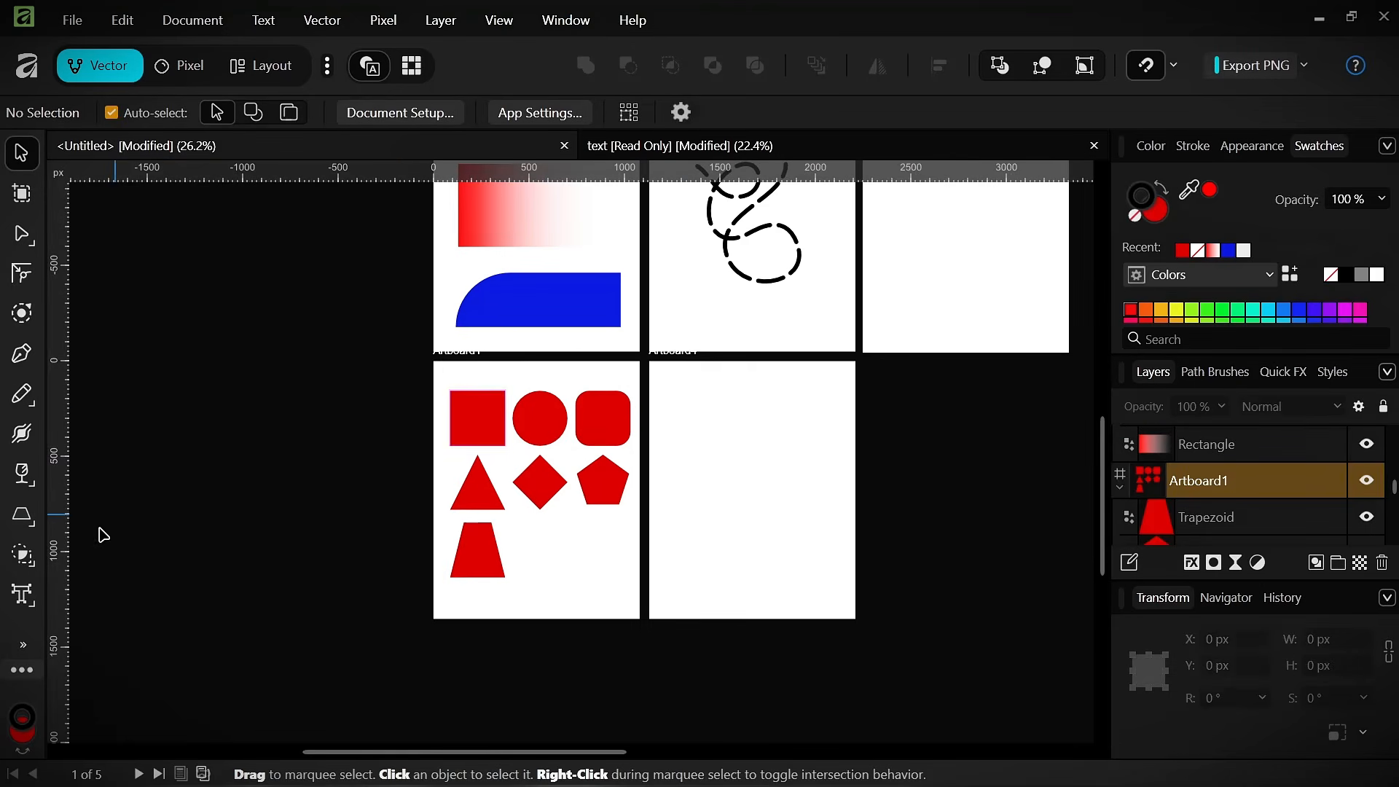
left_click(28, 558)
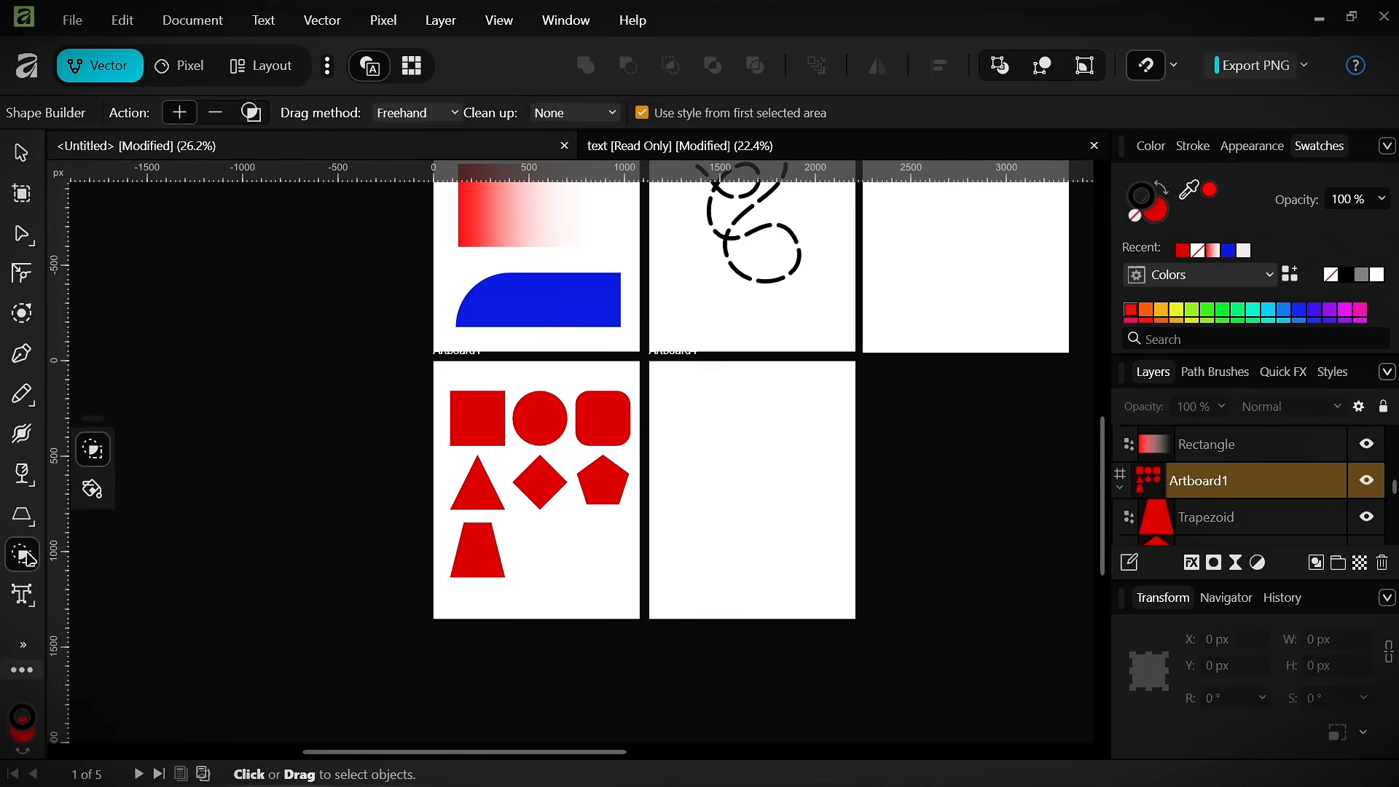
- Add the art text "AFFINITY" in the upper-left area of Artboard4
left_click(25, 596)
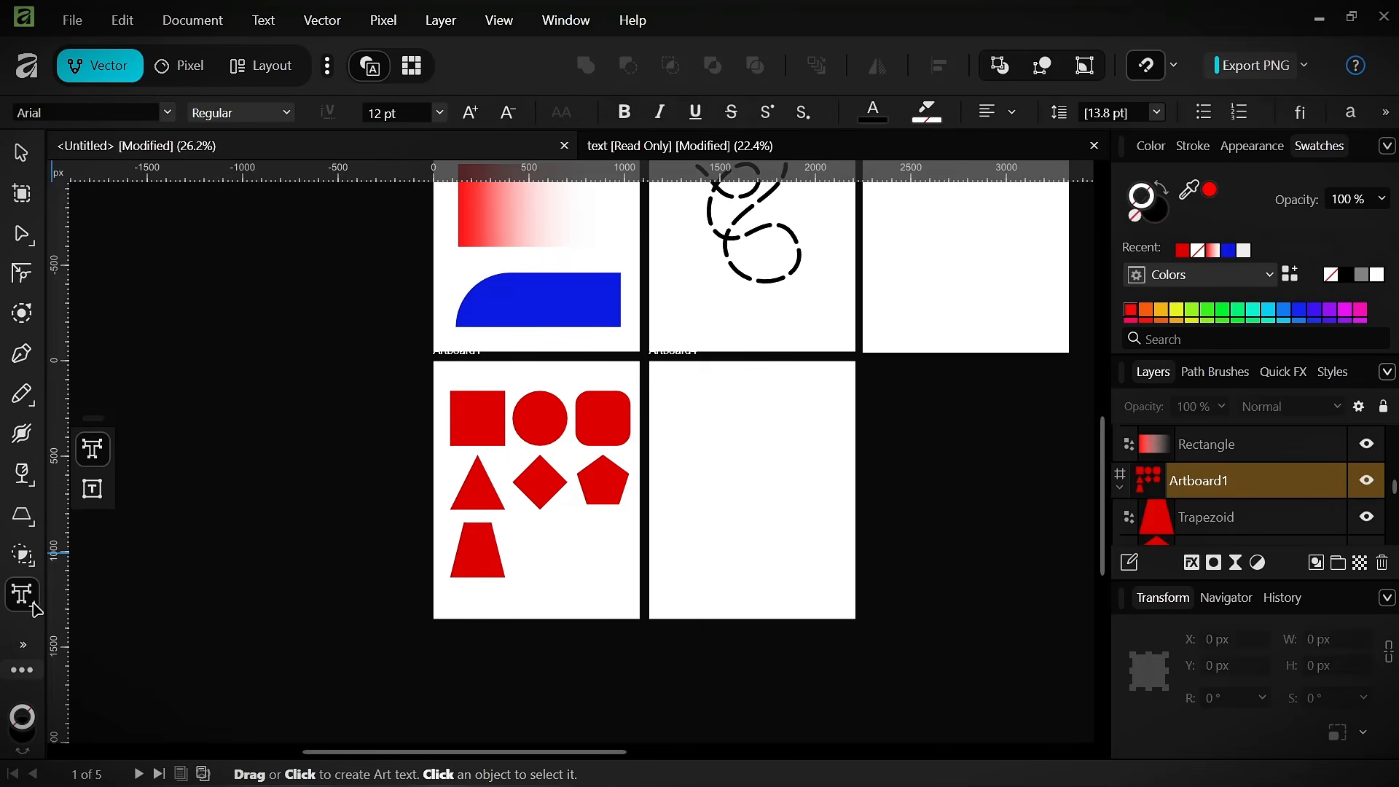
scroll(802, 408, "up", 4)
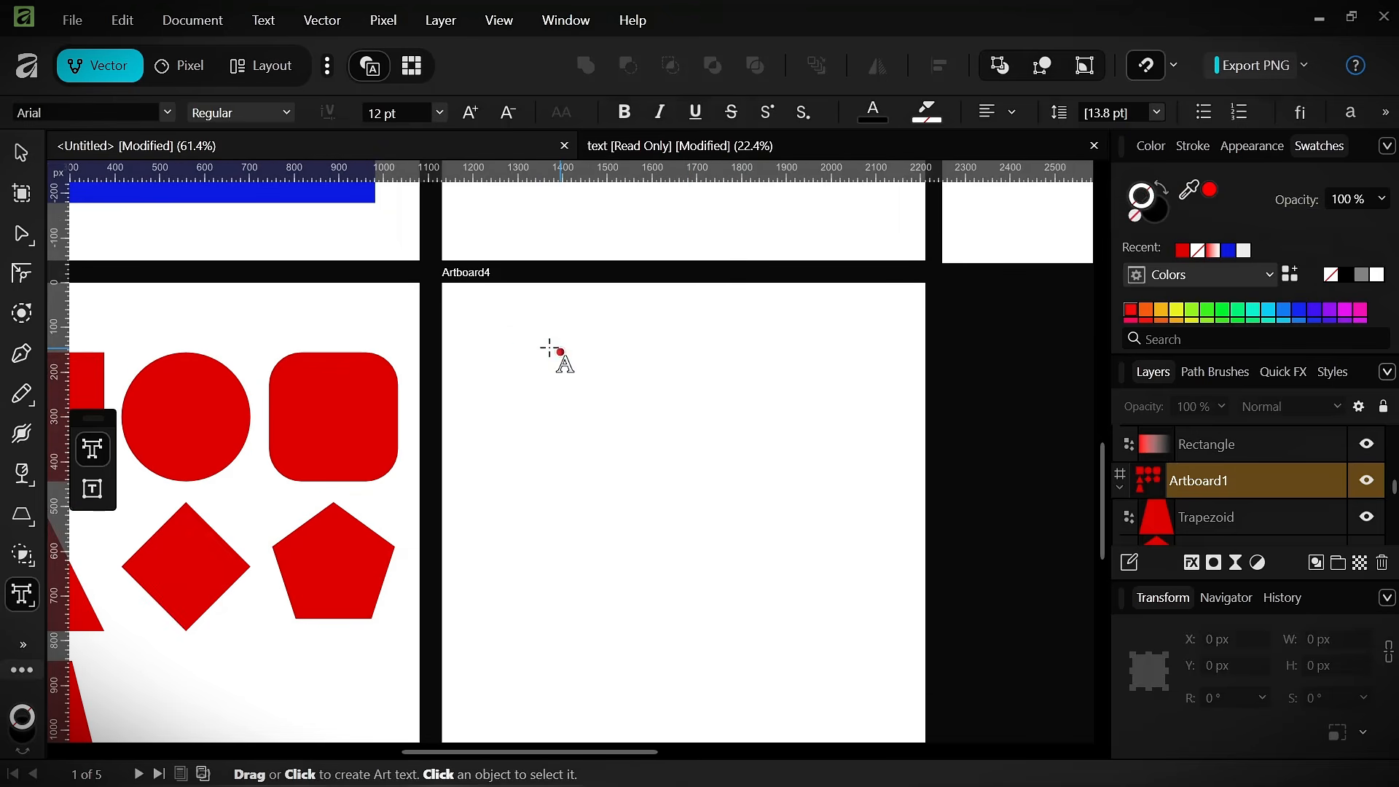
left_click(514, 347)
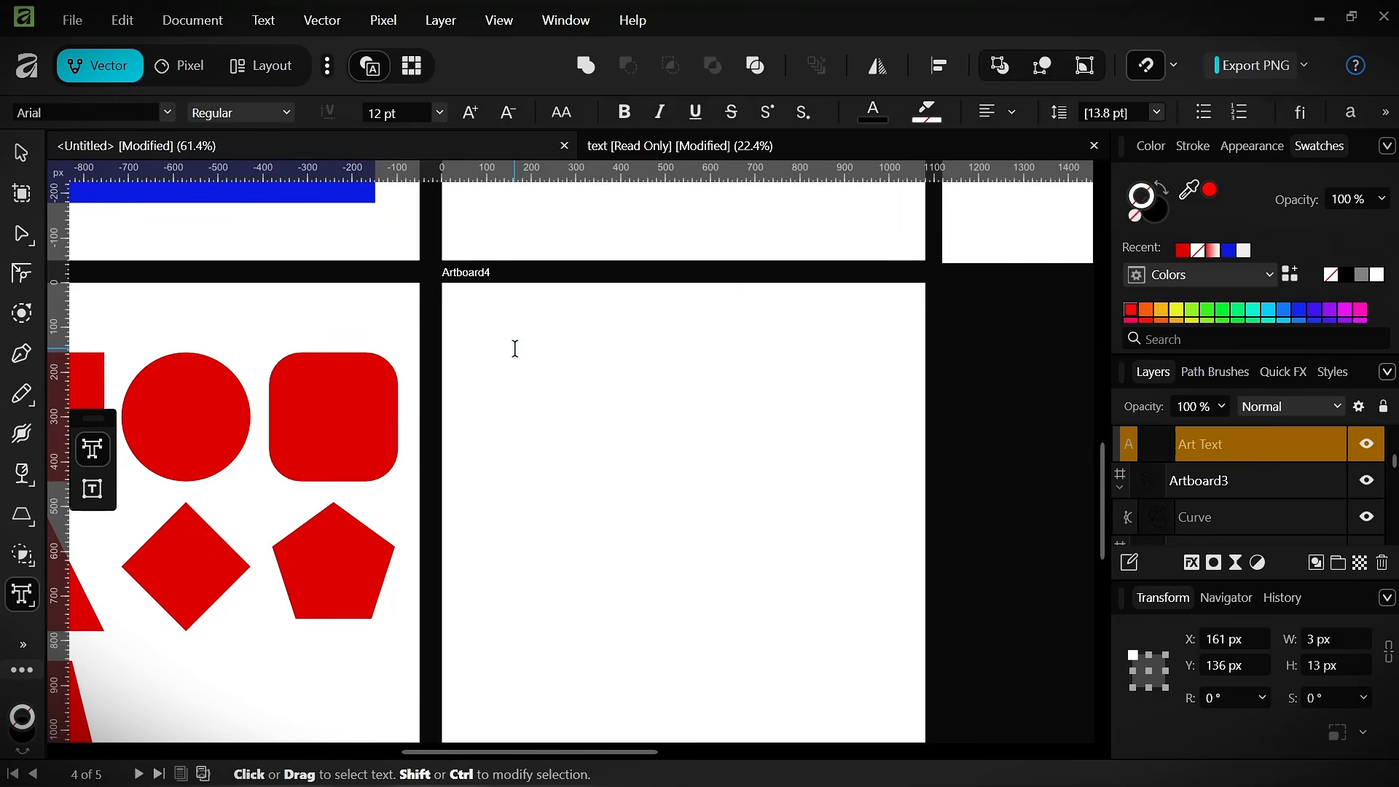
type("AFFINITY")
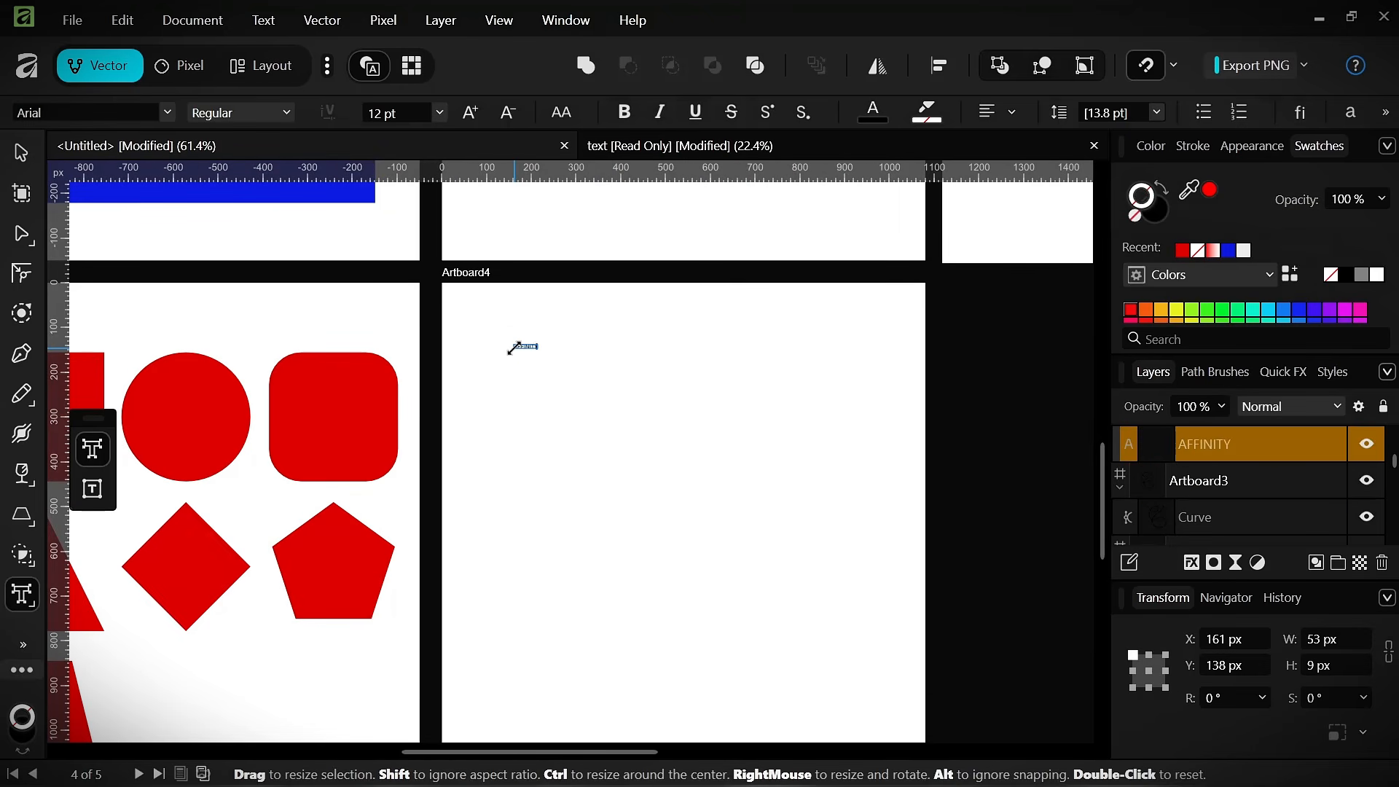
scroll(514, 348, "up", 2)
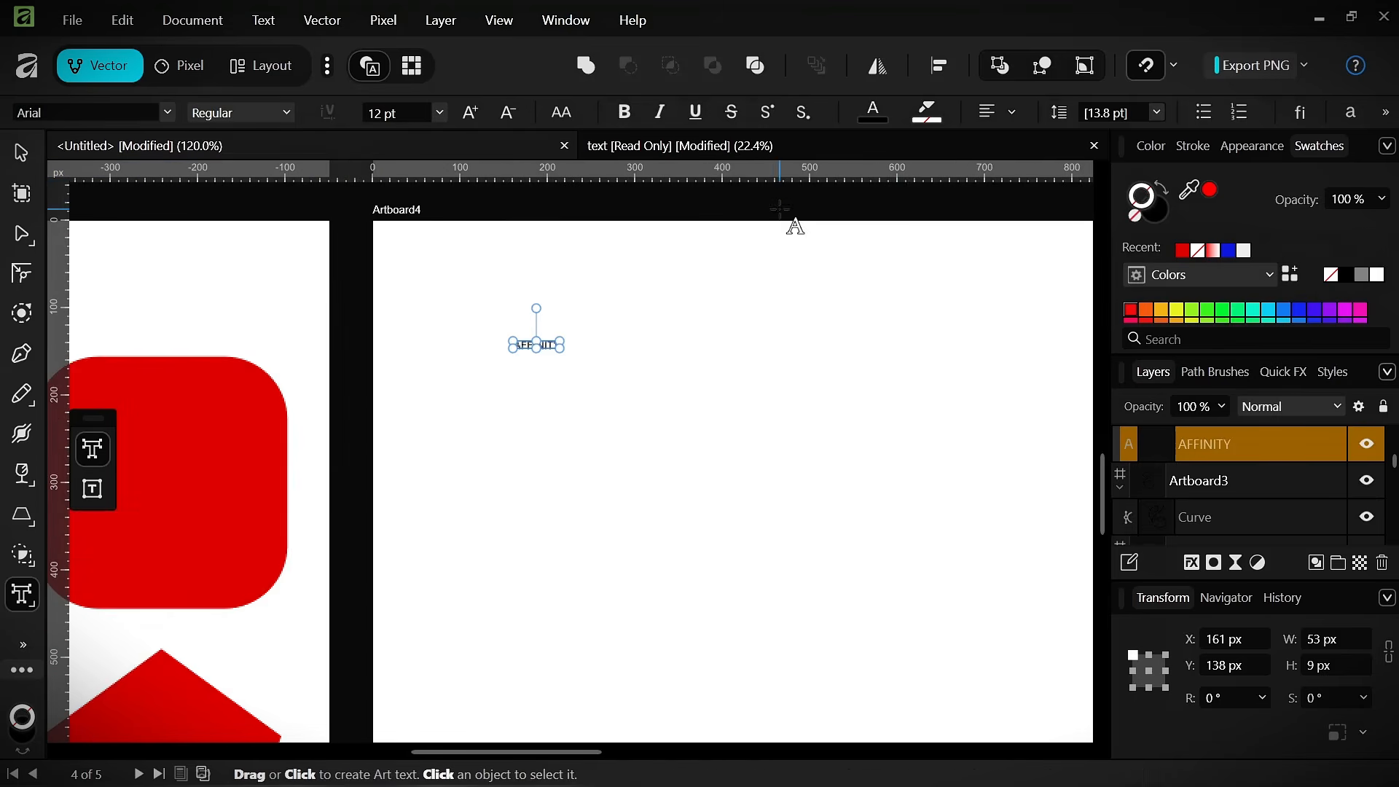
scroll(593, 487, "up", 8)
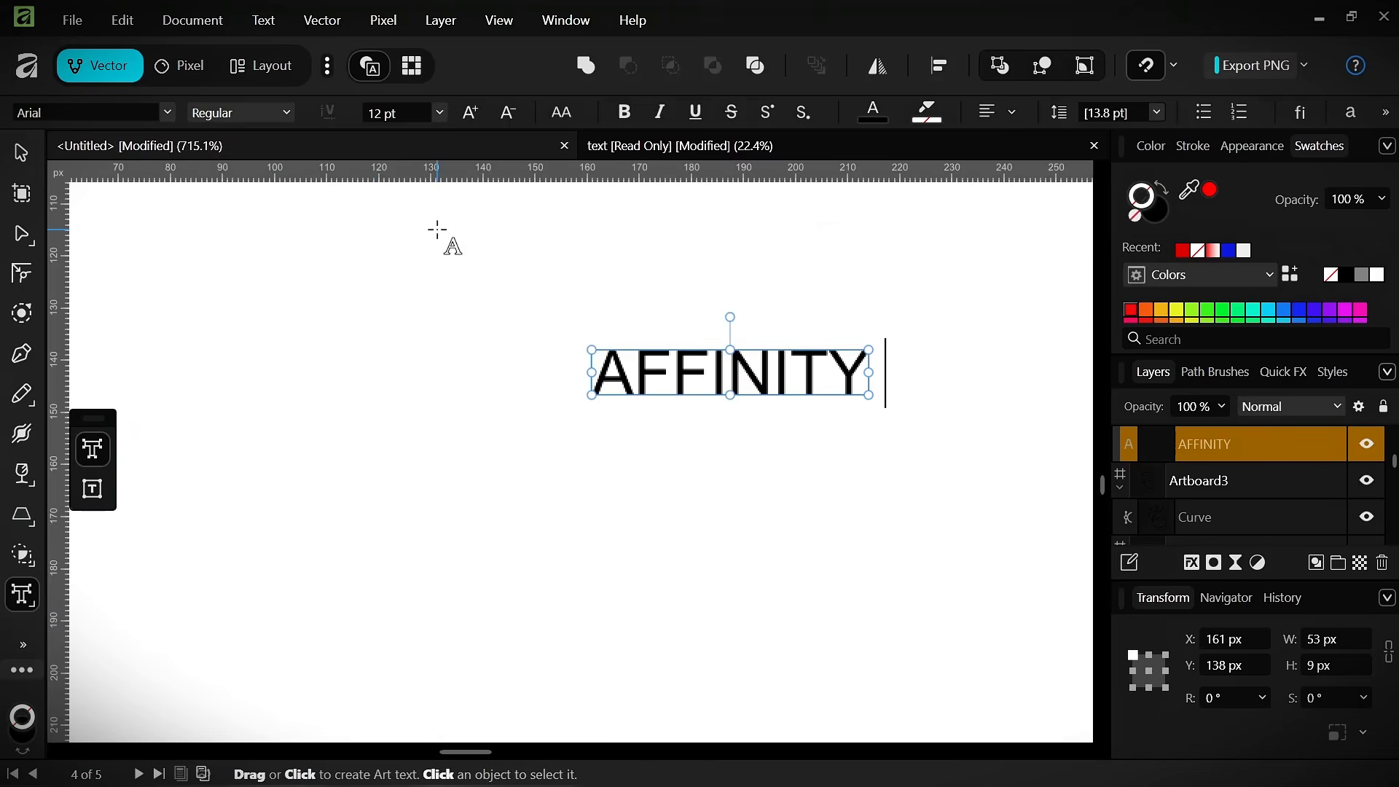
- Enlarge the AFFINITY text proportionally to about 797 by 129 px on Artboard4
scroll(197, 263, "down", 7)
left_click(21, 152)
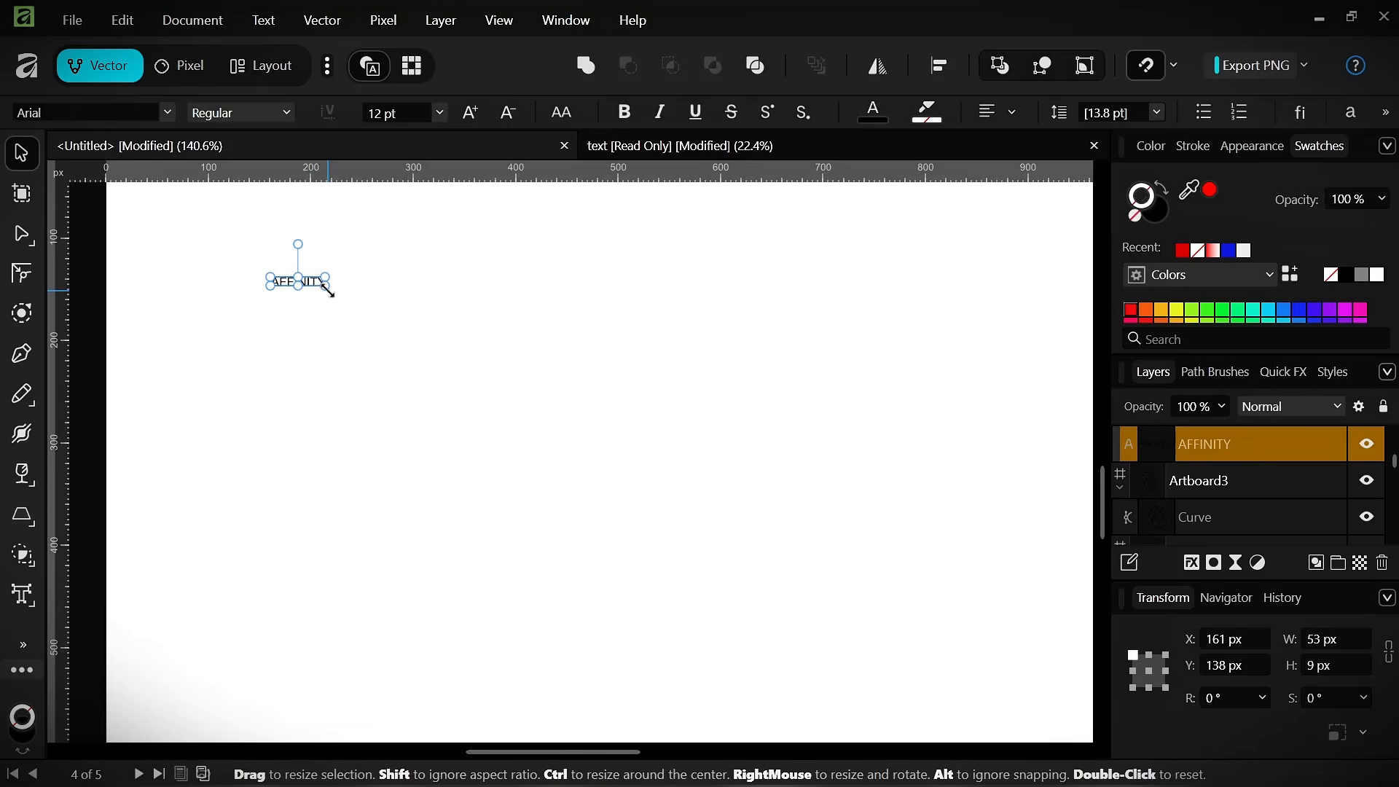
left_click_drag(325, 287, 724, 634)
scroll(334, 381, "down", 7)
scroll(475, 446, "up", 4)
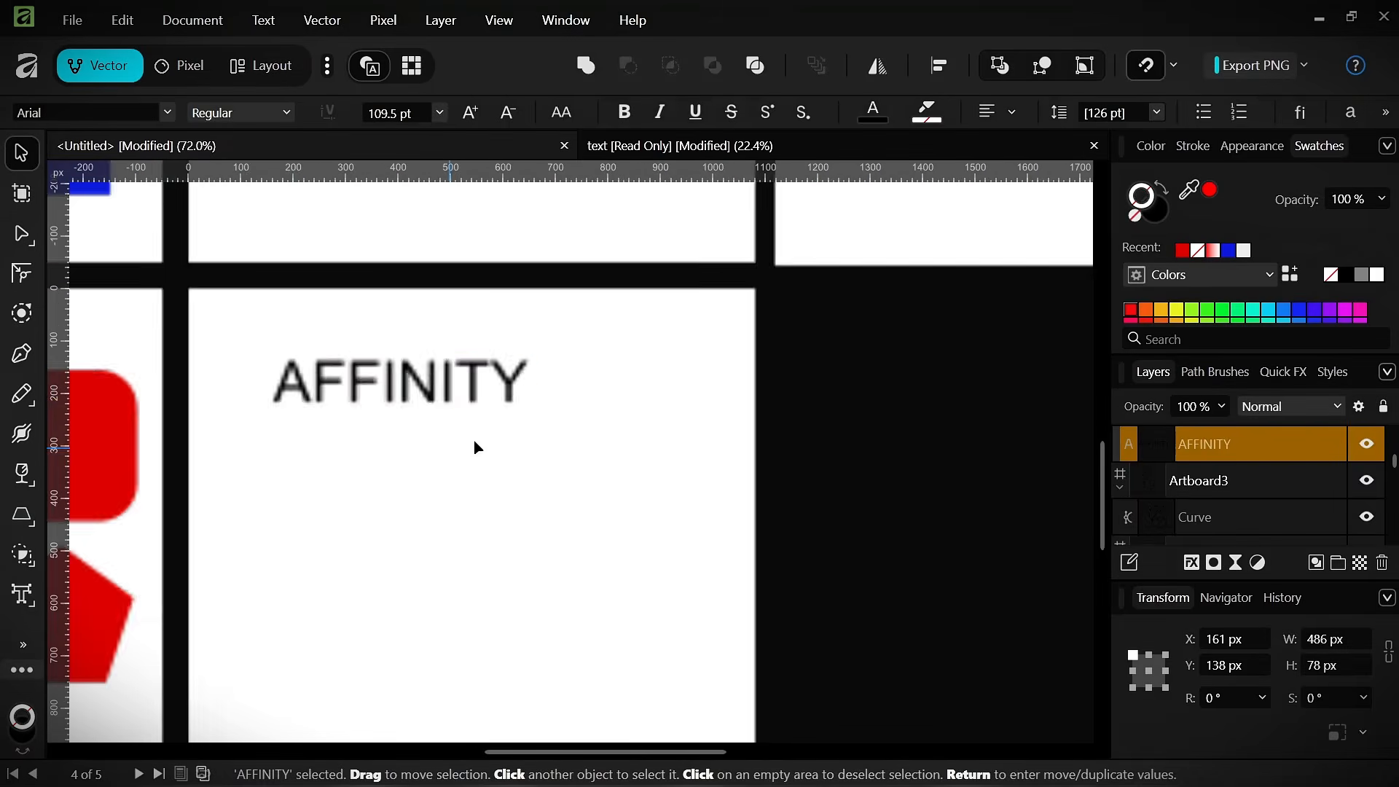
left_click_drag(535, 403, 665, 627)
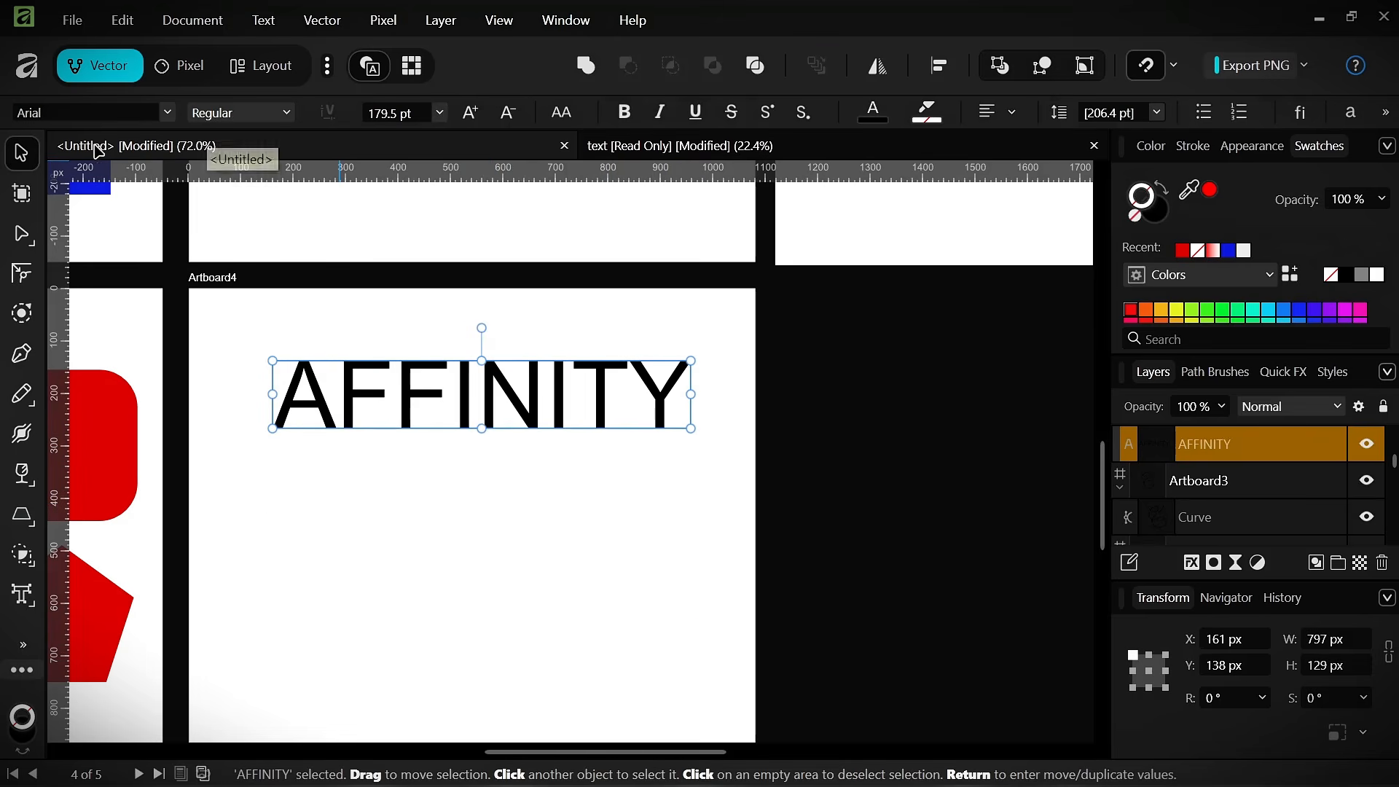
- Change the AFFINITY text's font to Bebas and move the text to about X 283 px, Y 224 px on Artboard4
left_click(64, 119)
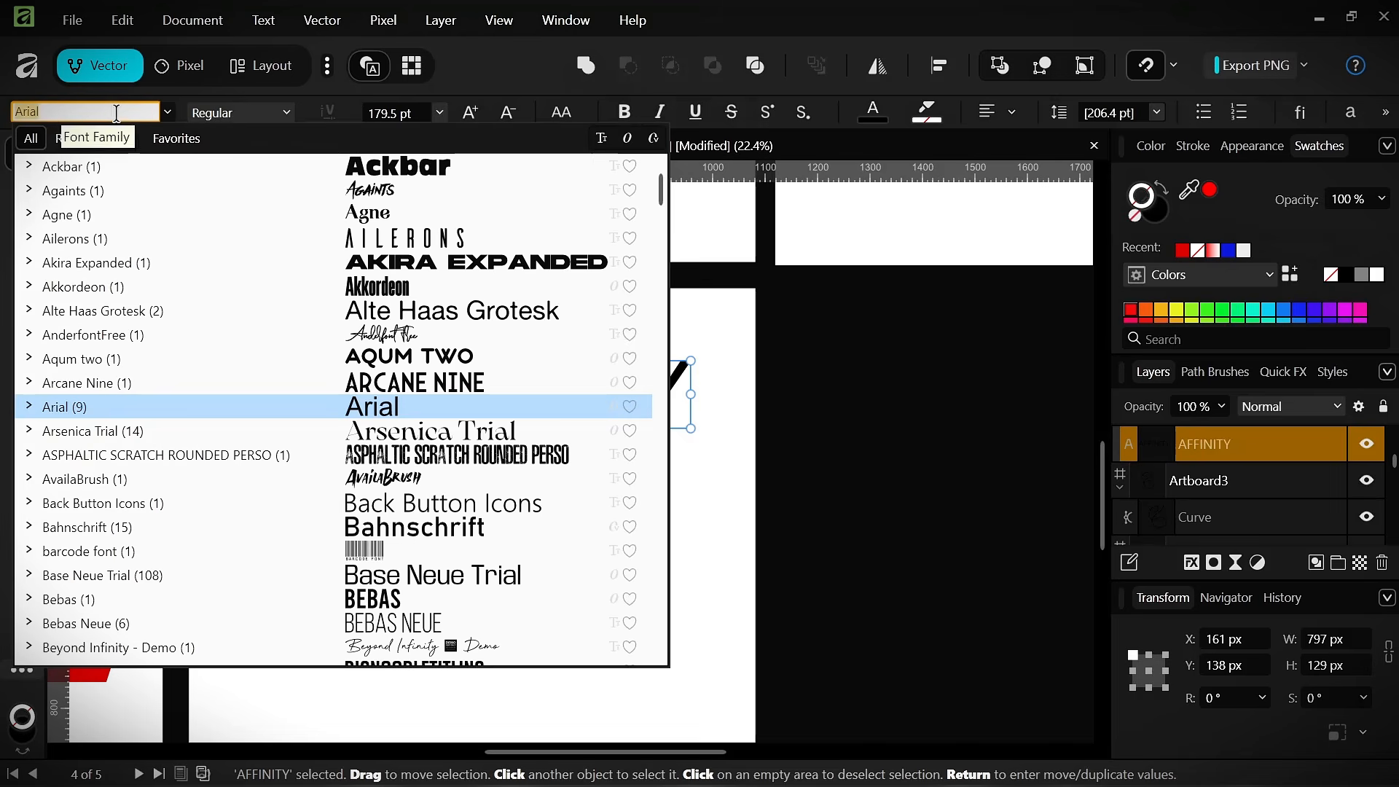
scroll(459, 423, "down", 2)
scroll(459, 423, "down", 1)
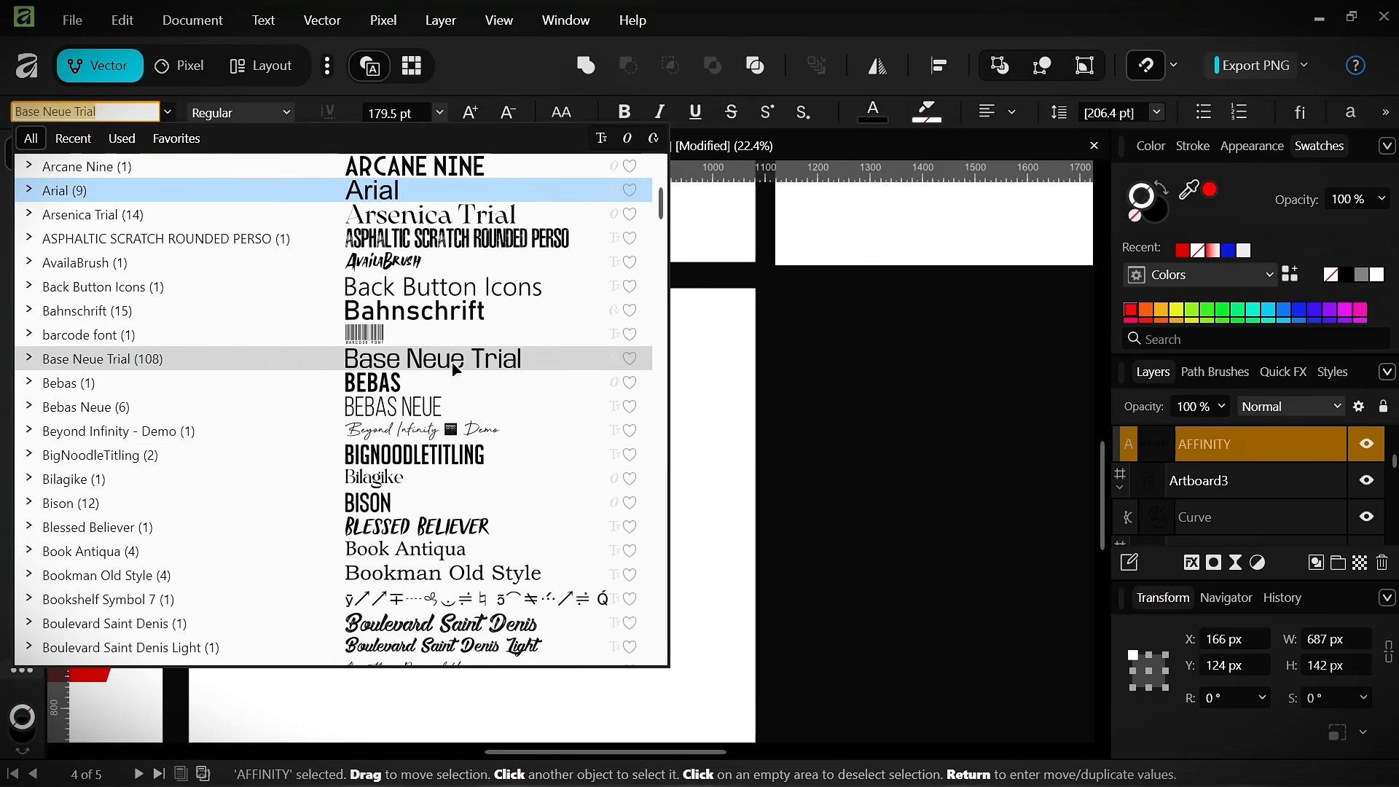
left_click(430, 386)
left_click_drag(557, 396, 468, 431)
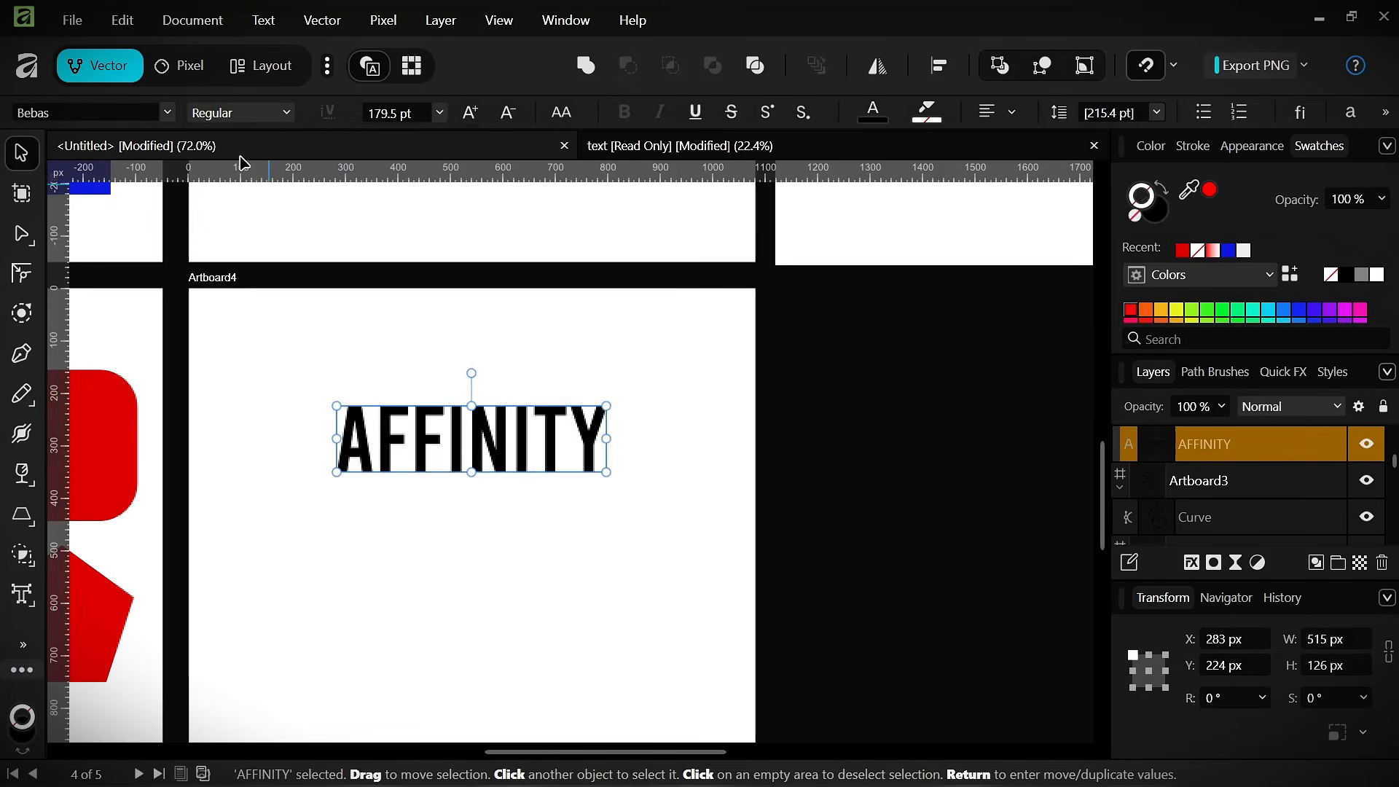
- Change the AFFINITY text's font to Inter 18pt
left_click(165, 115)
scroll(459, 347, "down", 5)
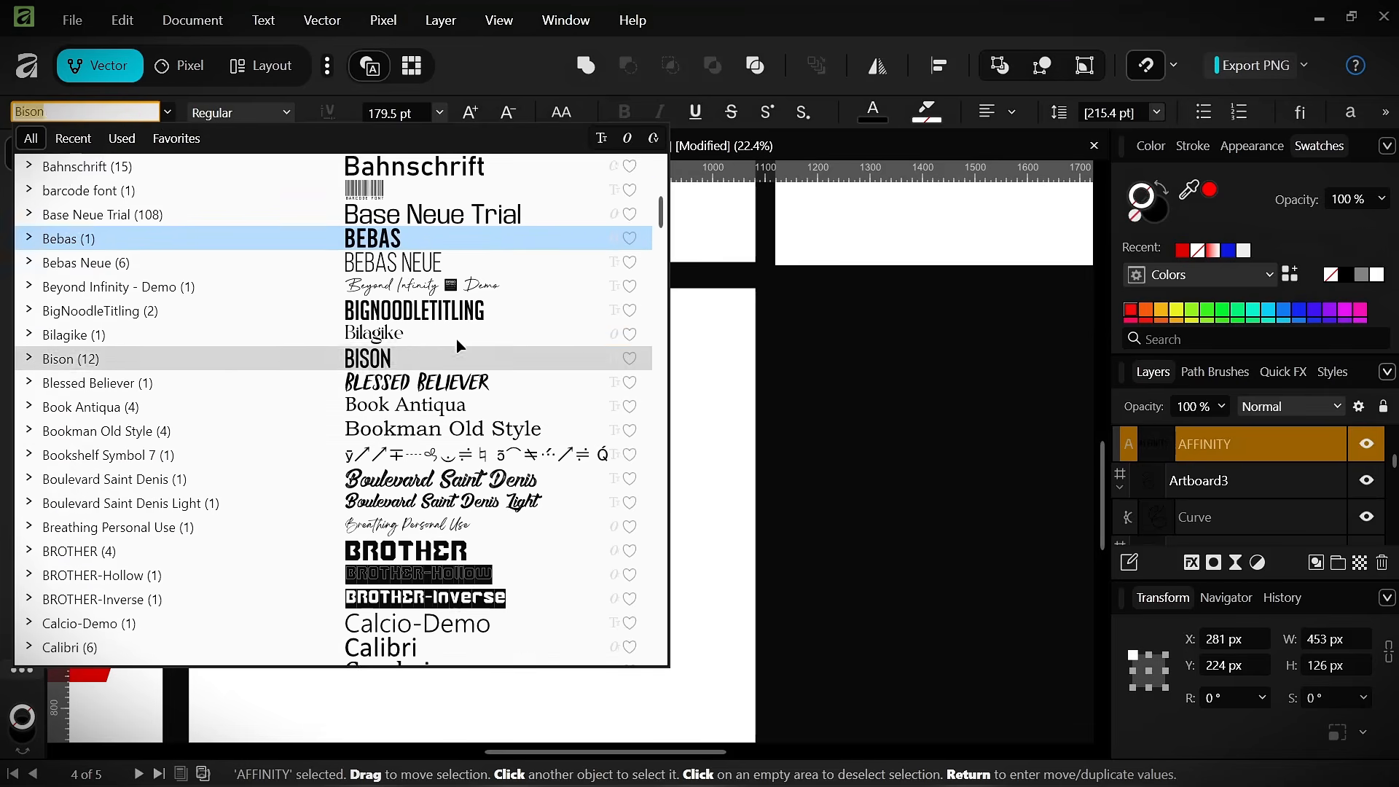
left_click_drag(663, 228, 639, 435)
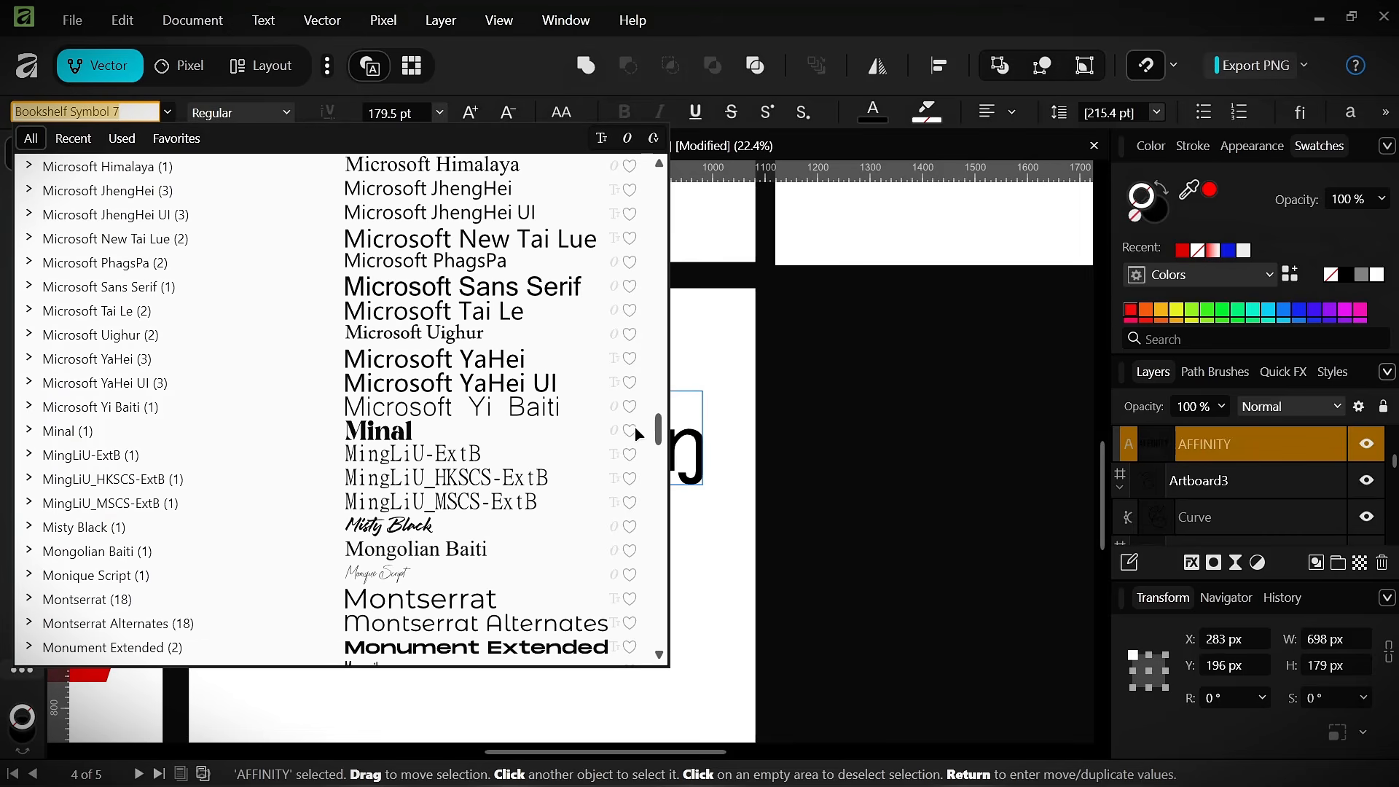
type("INTER")
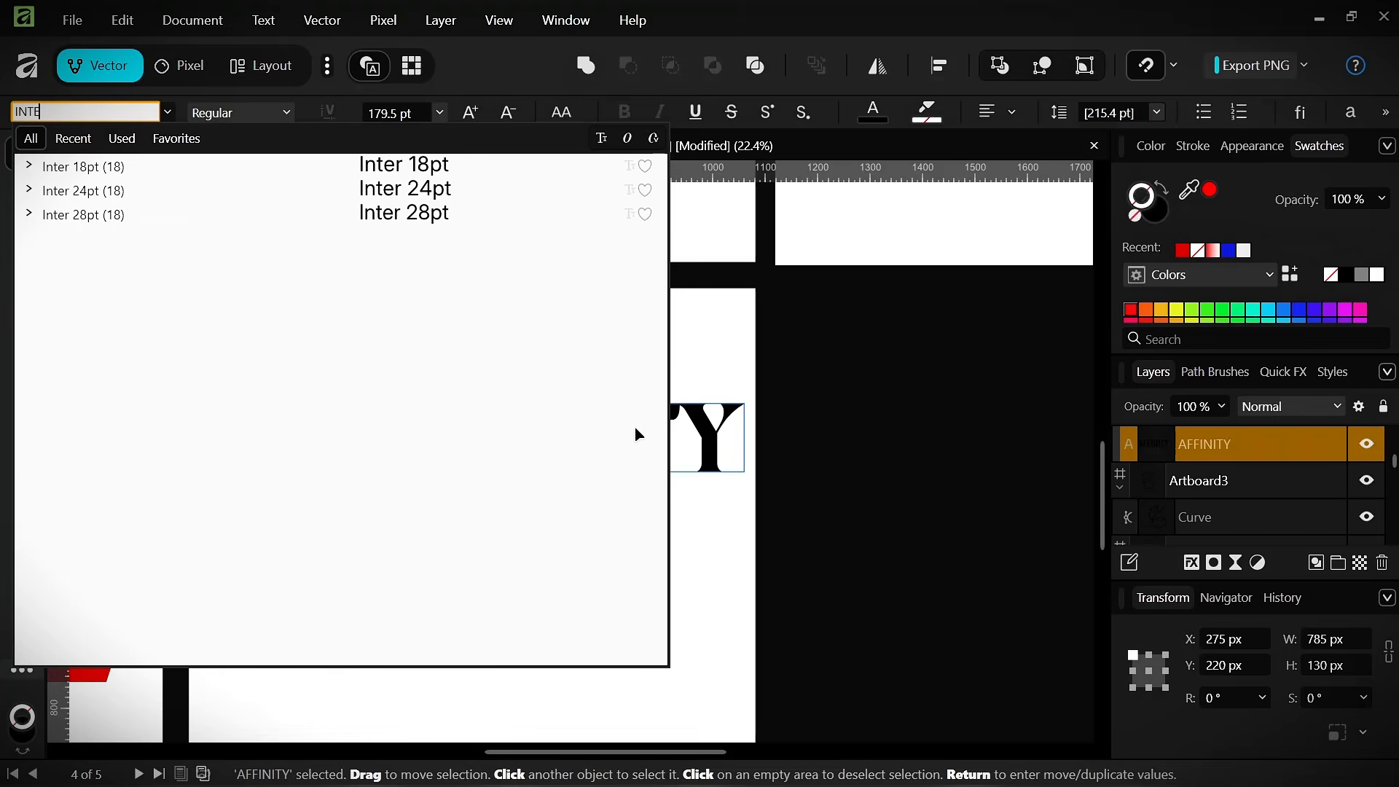
left_click(434, 174)
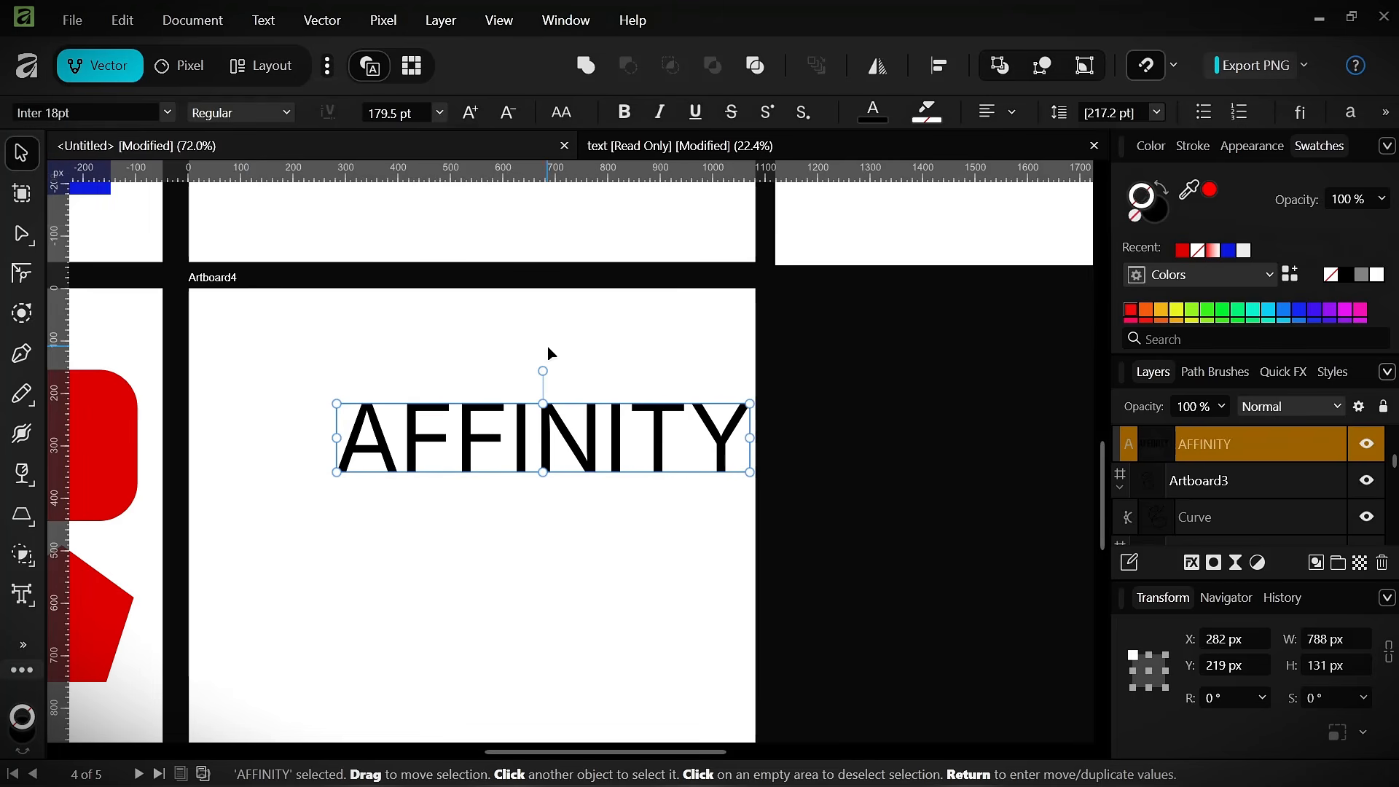
- Replace the wording of the AFFINITY text with "Affinity"
double_click(488, 442)
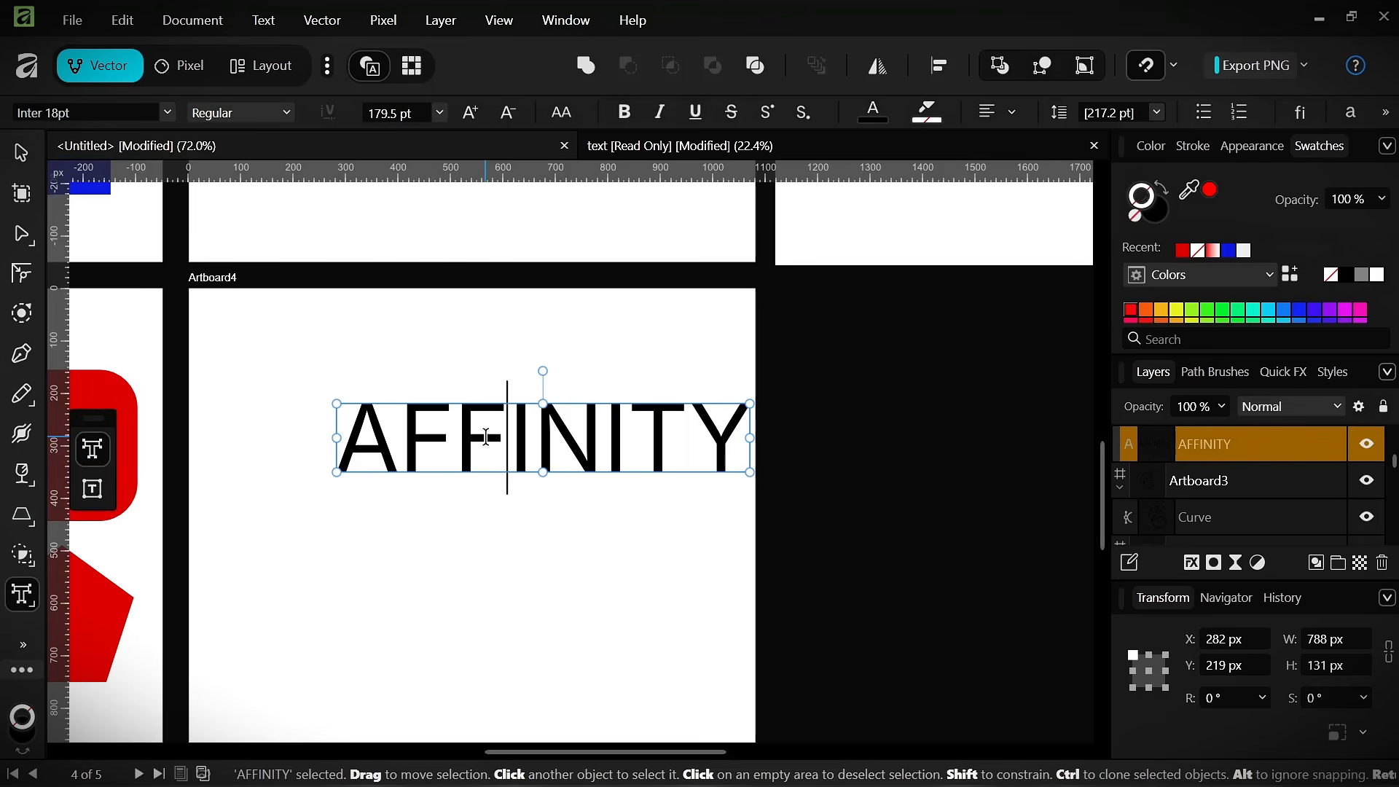
key("ctrl+a")
type("Affinnity")
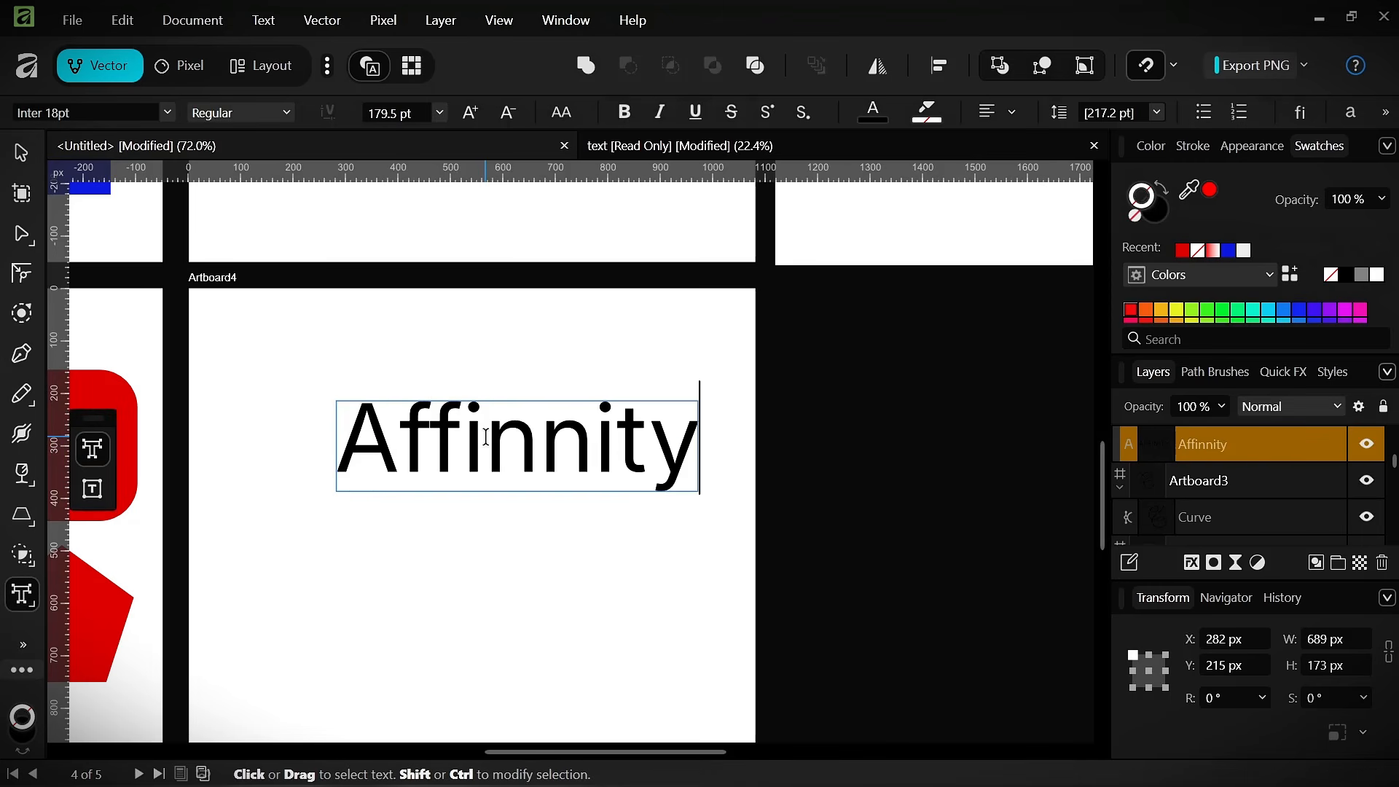
key("Escape")
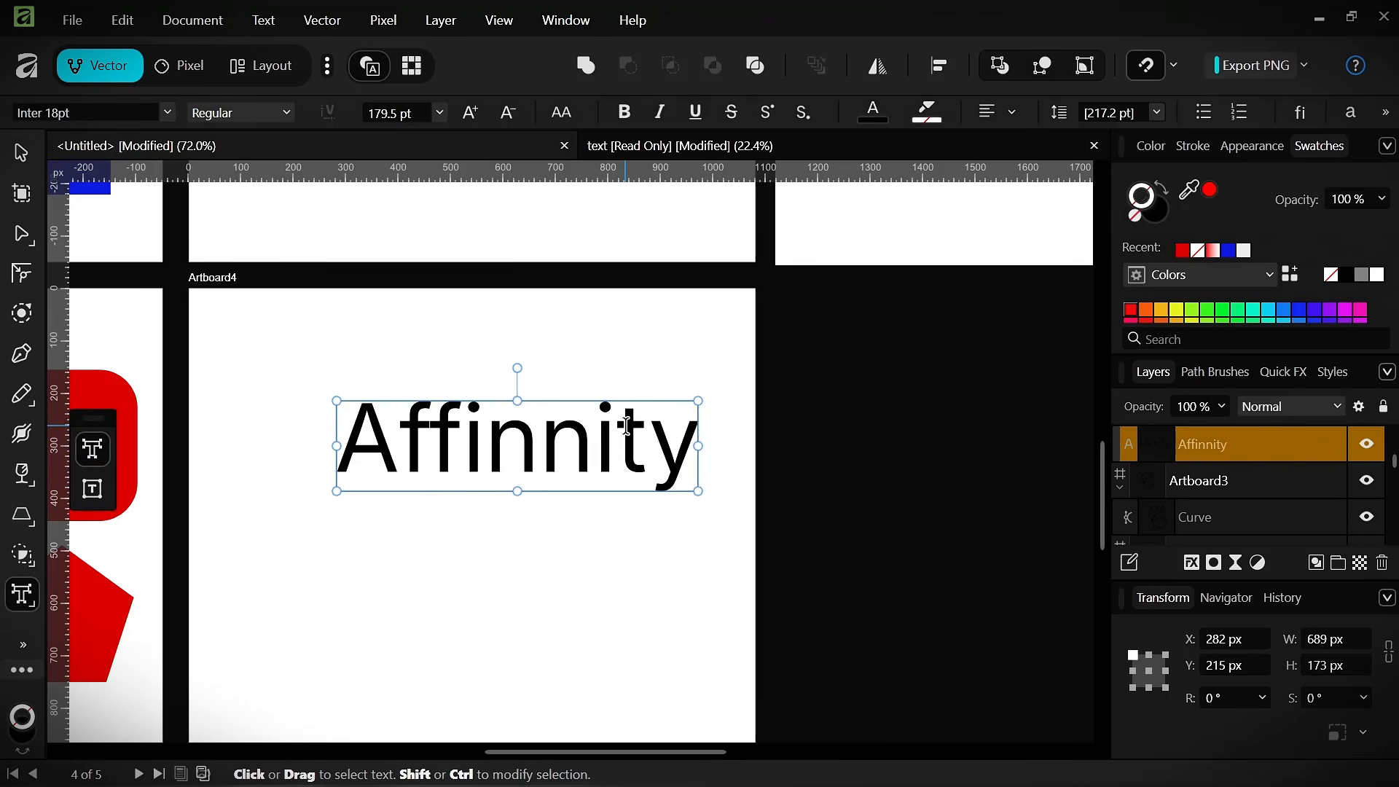
key("BackSpace")
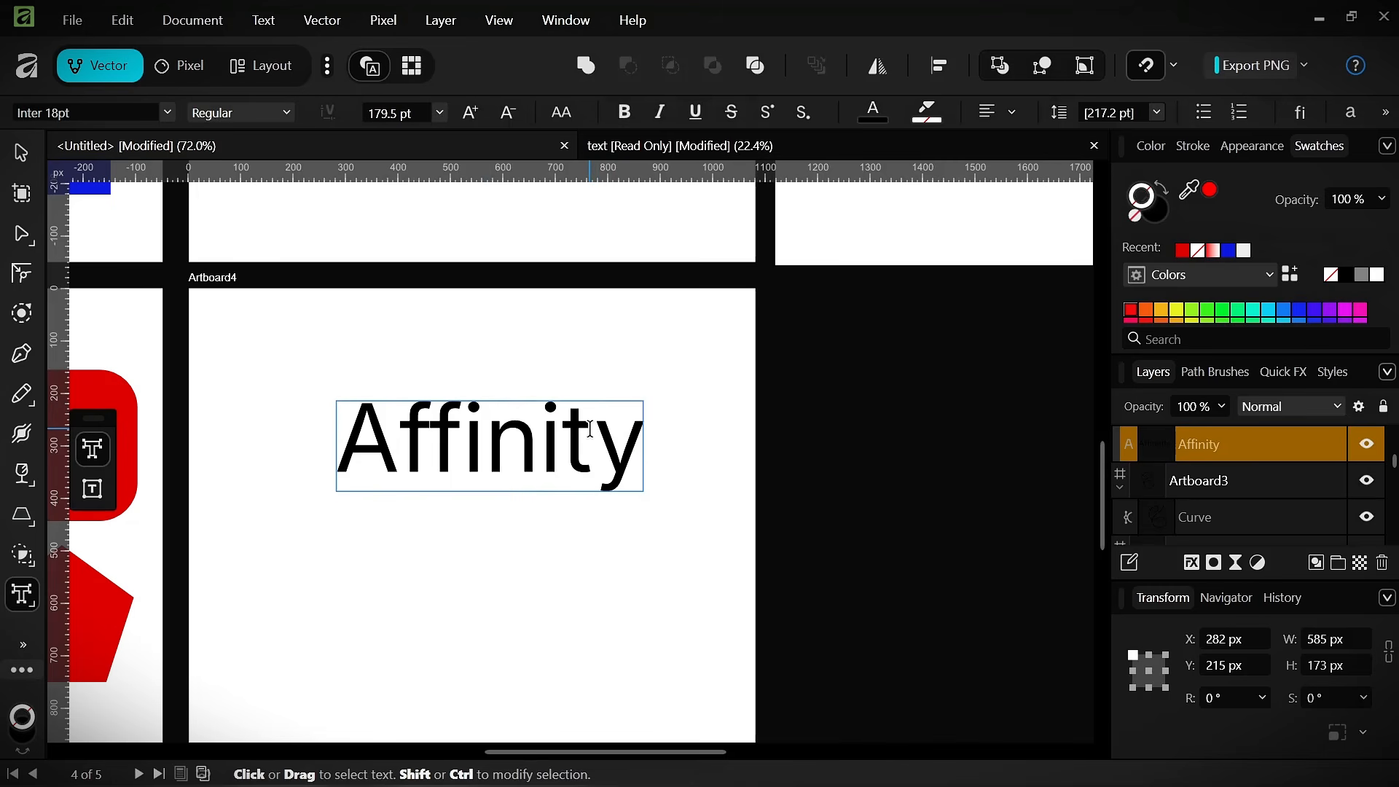
- Set the whole Affinity text to the Black Italic font style and deselect it
key("ctrl+a")
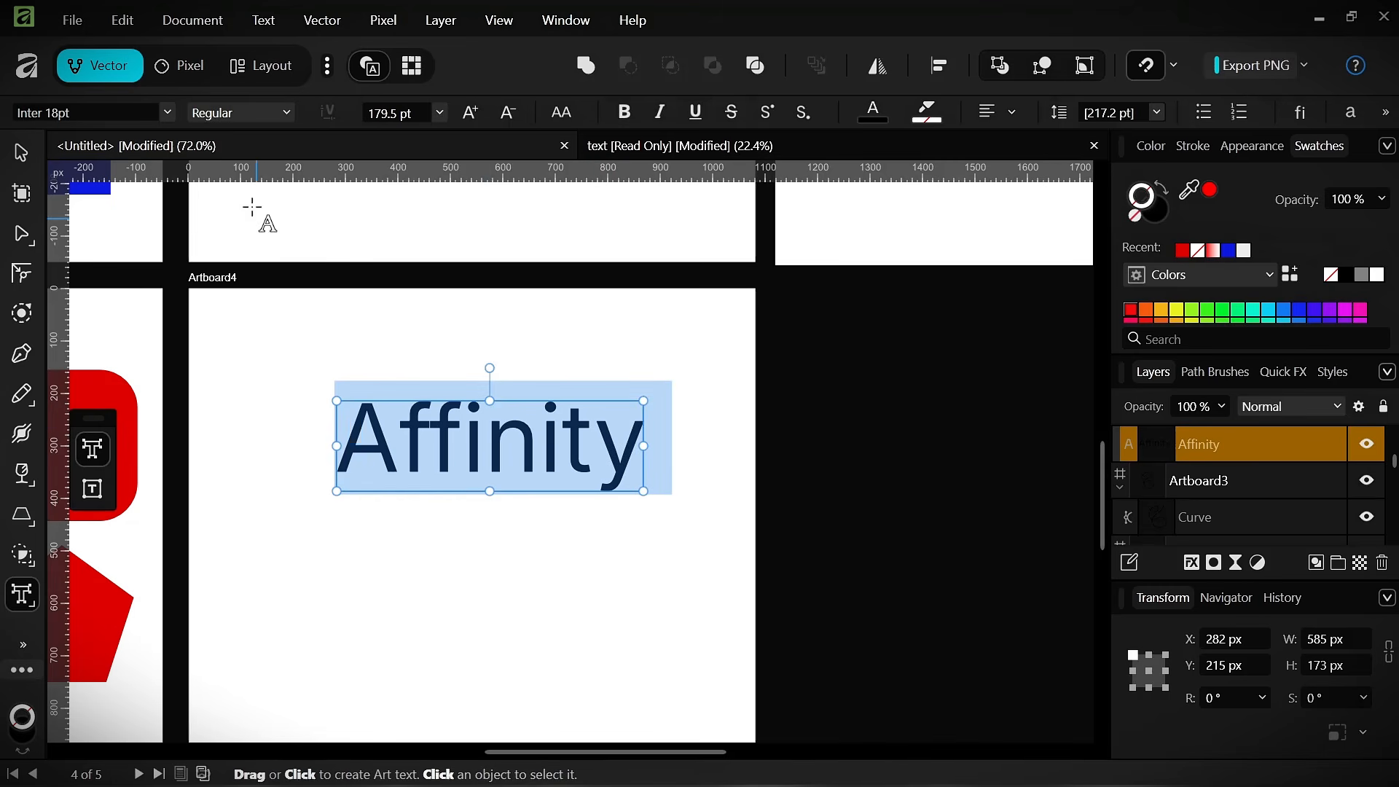
left_click(115, 120)
left_click(288, 115)
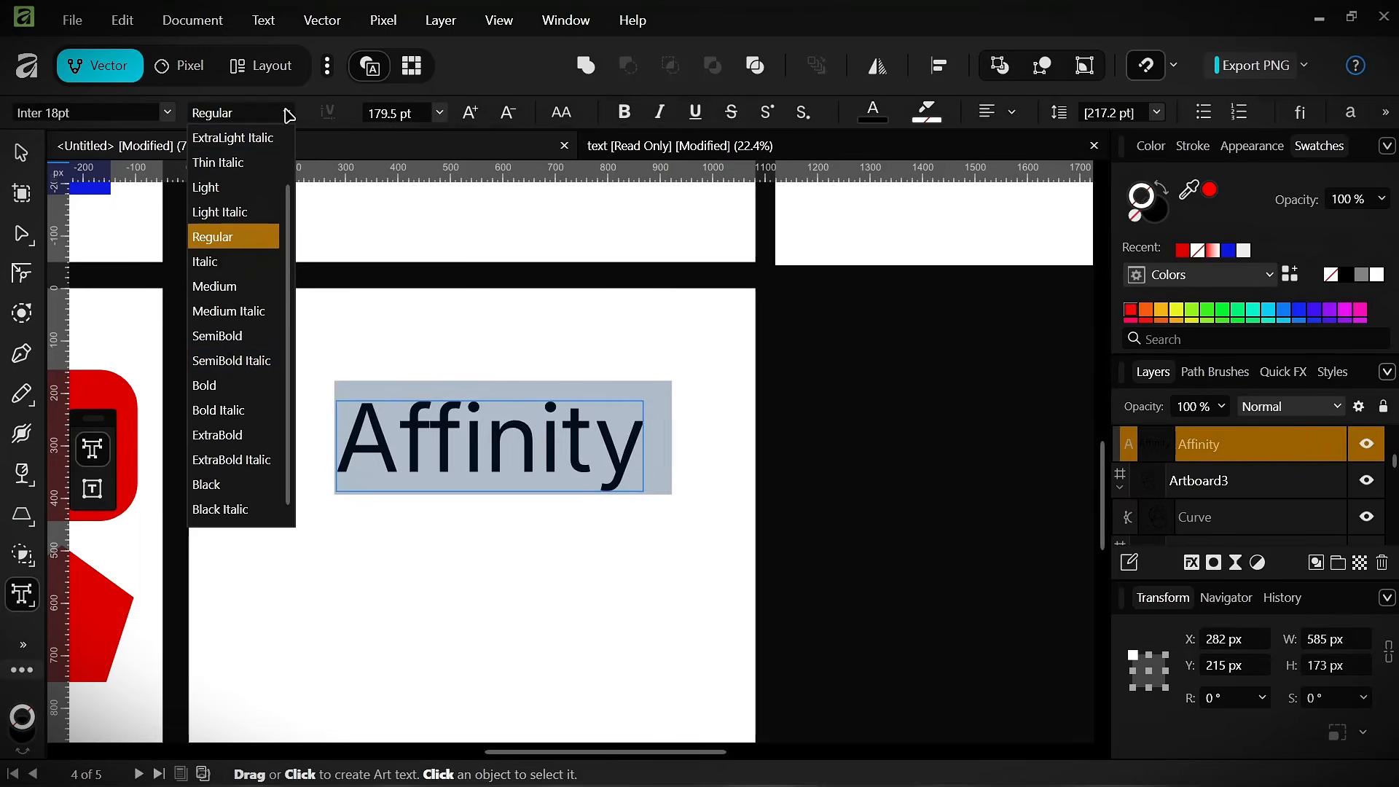
left_click(240, 510)
left_click(25, 158)
left_click(280, 331)
- Move the Affinity text to about X 206 px, Y 252 px on Artboard4
scroll(510, 447, "down", 3)
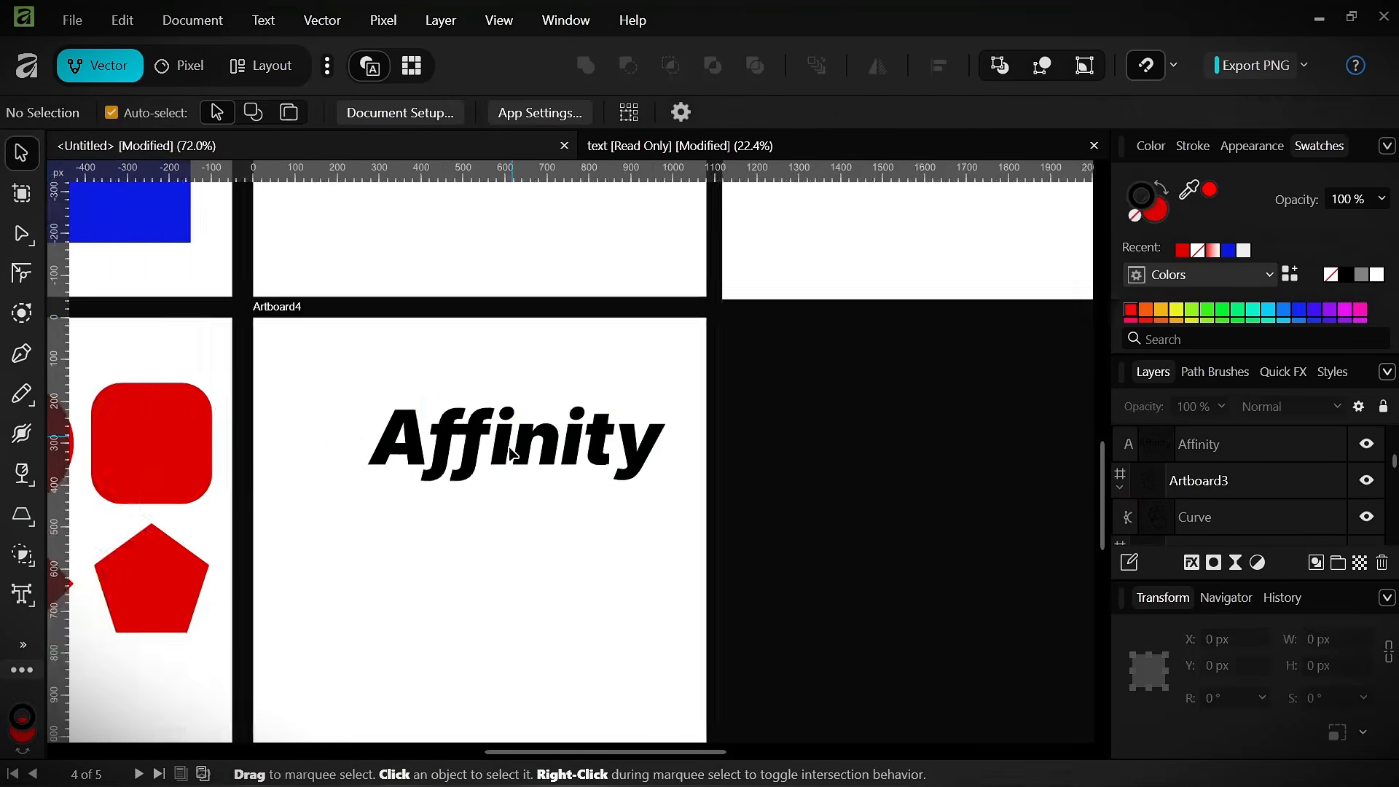
scroll(523, 447, "up", 5)
left_click(521, 447)
left_click_drag(521, 447, 471, 481)
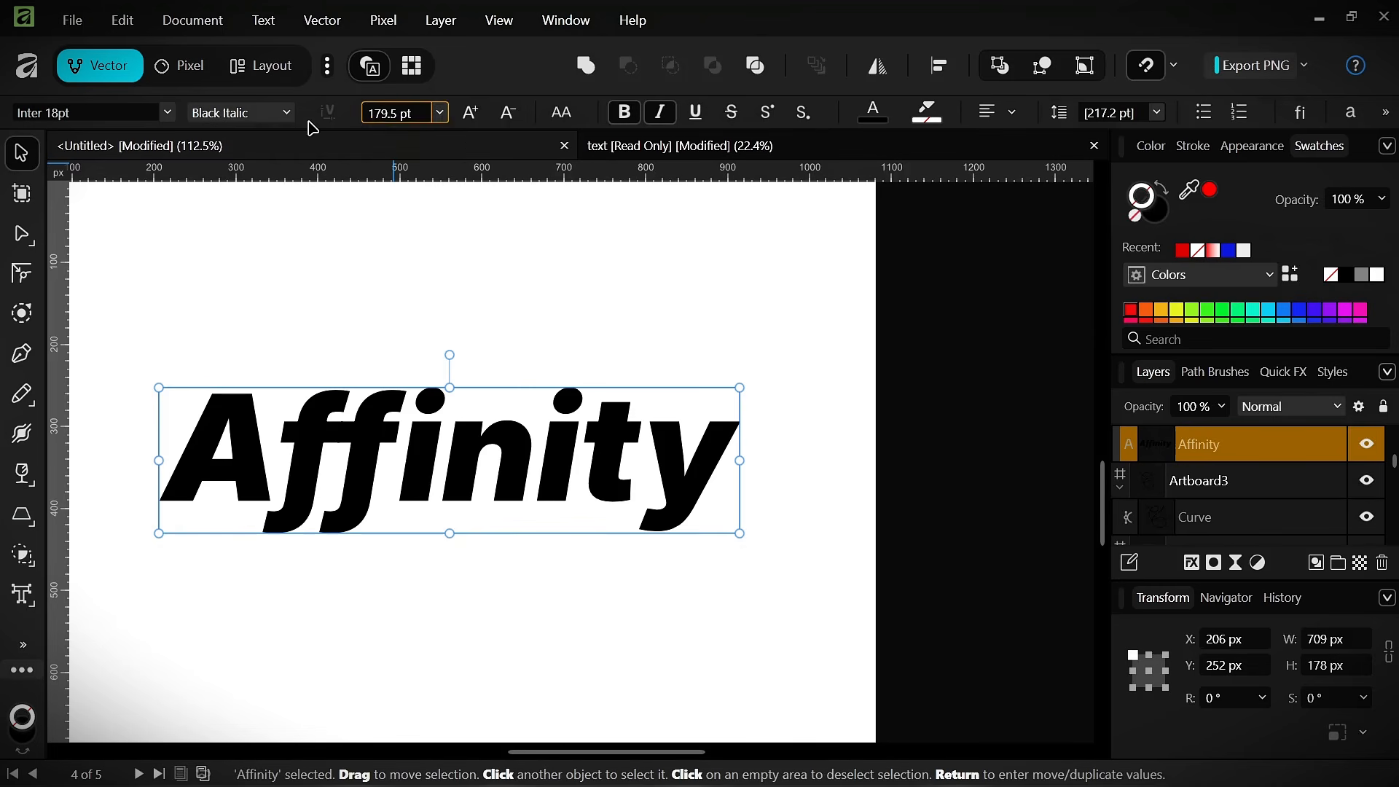
- Try several font sizes on the Affinity text, ending at 183 pt
type("171")
key("Return")
scroll(395, 115, "down", 13)
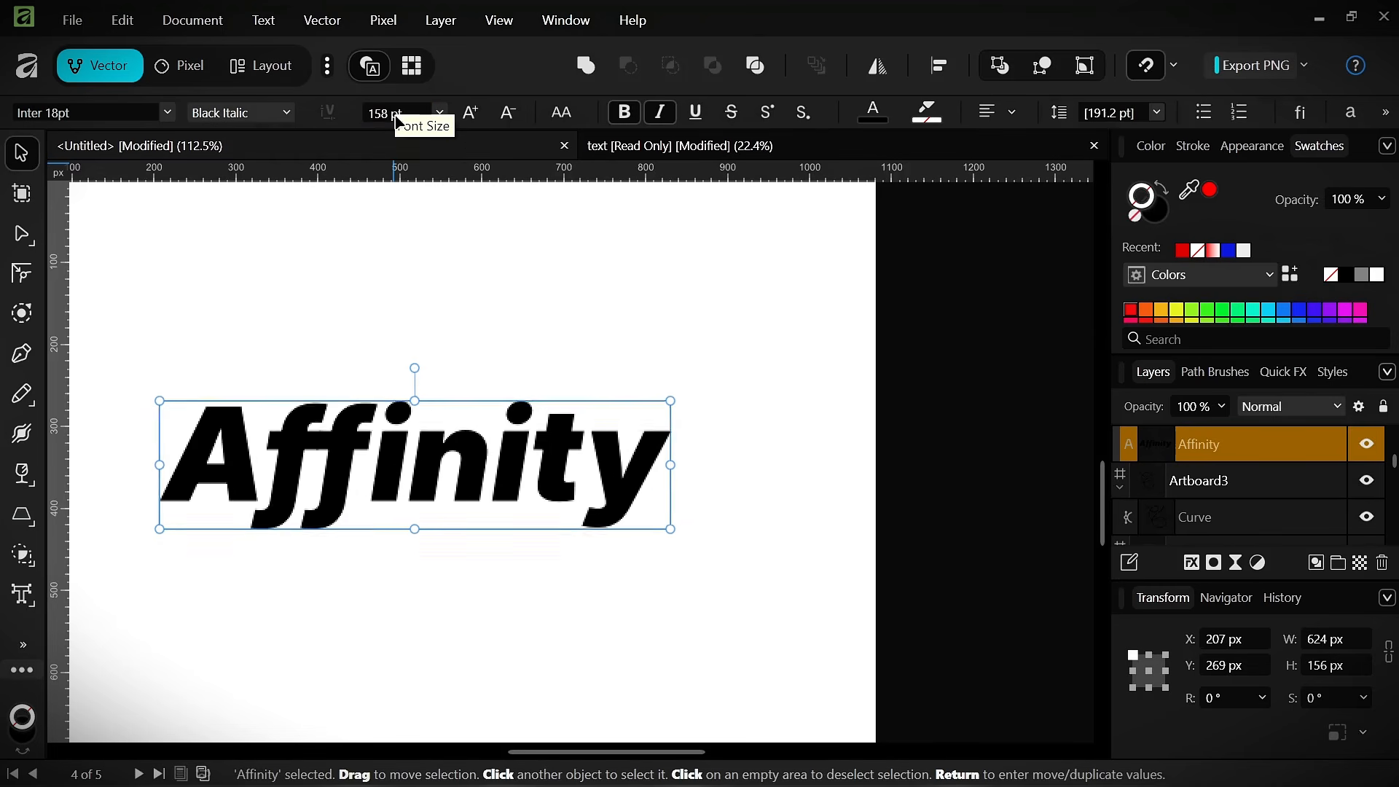
scroll(395, 115, "up", 15)
scroll(398, 117, "up", 10)
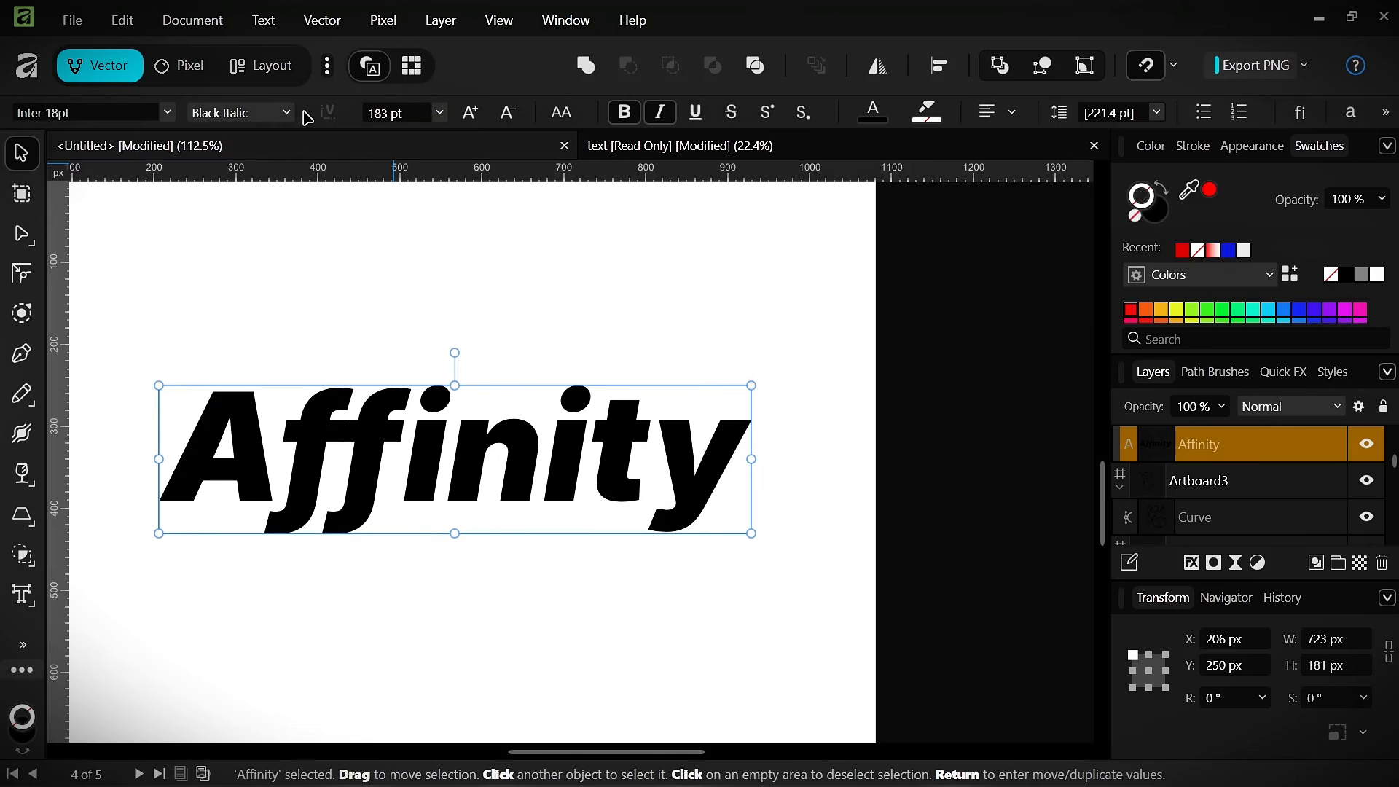
- Decrease the Affinity text's font size in steps, and increase it again to 192 pt
left_click(440, 113)
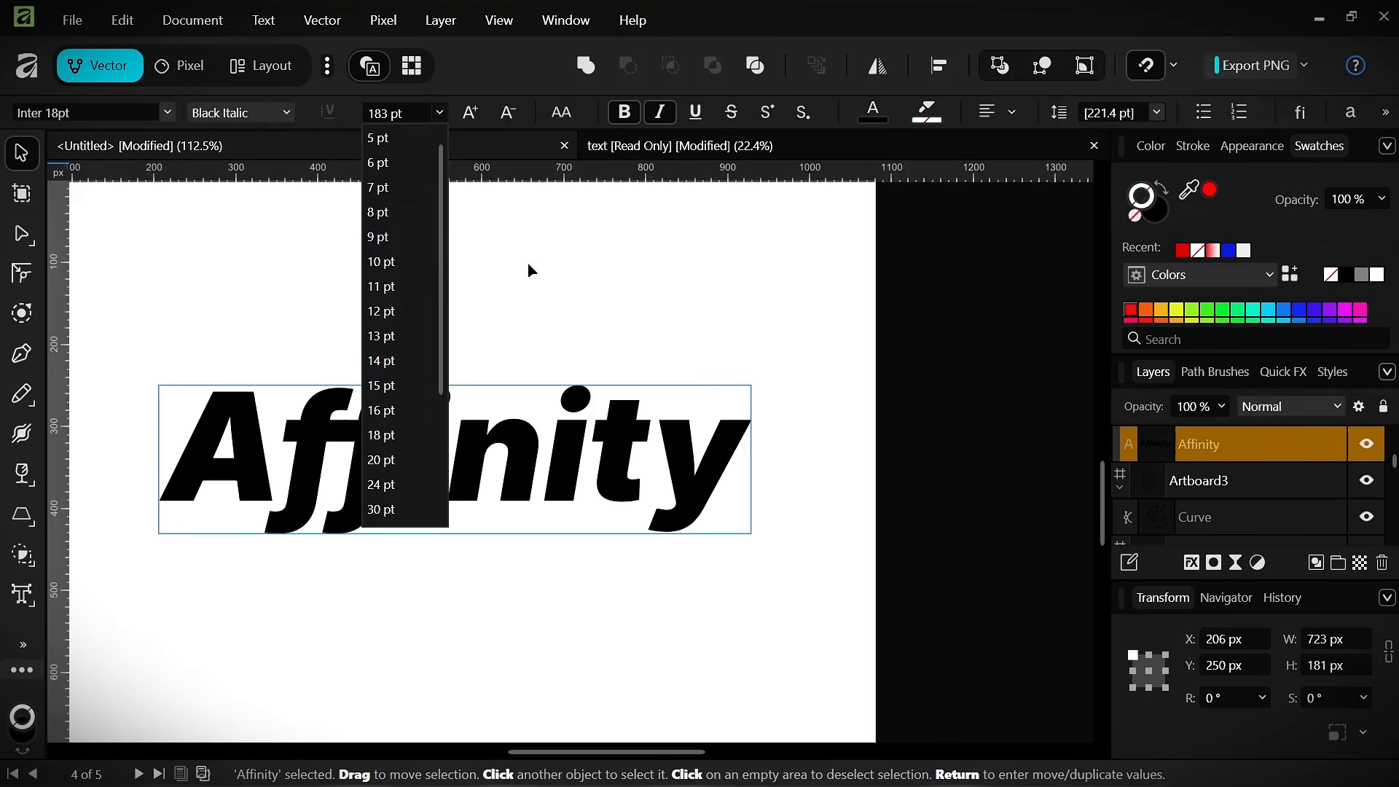
left_click(511, 115)
left_click(510, 115)
left_click(510, 115)
left_click(510, 115)
left_click(510, 115)
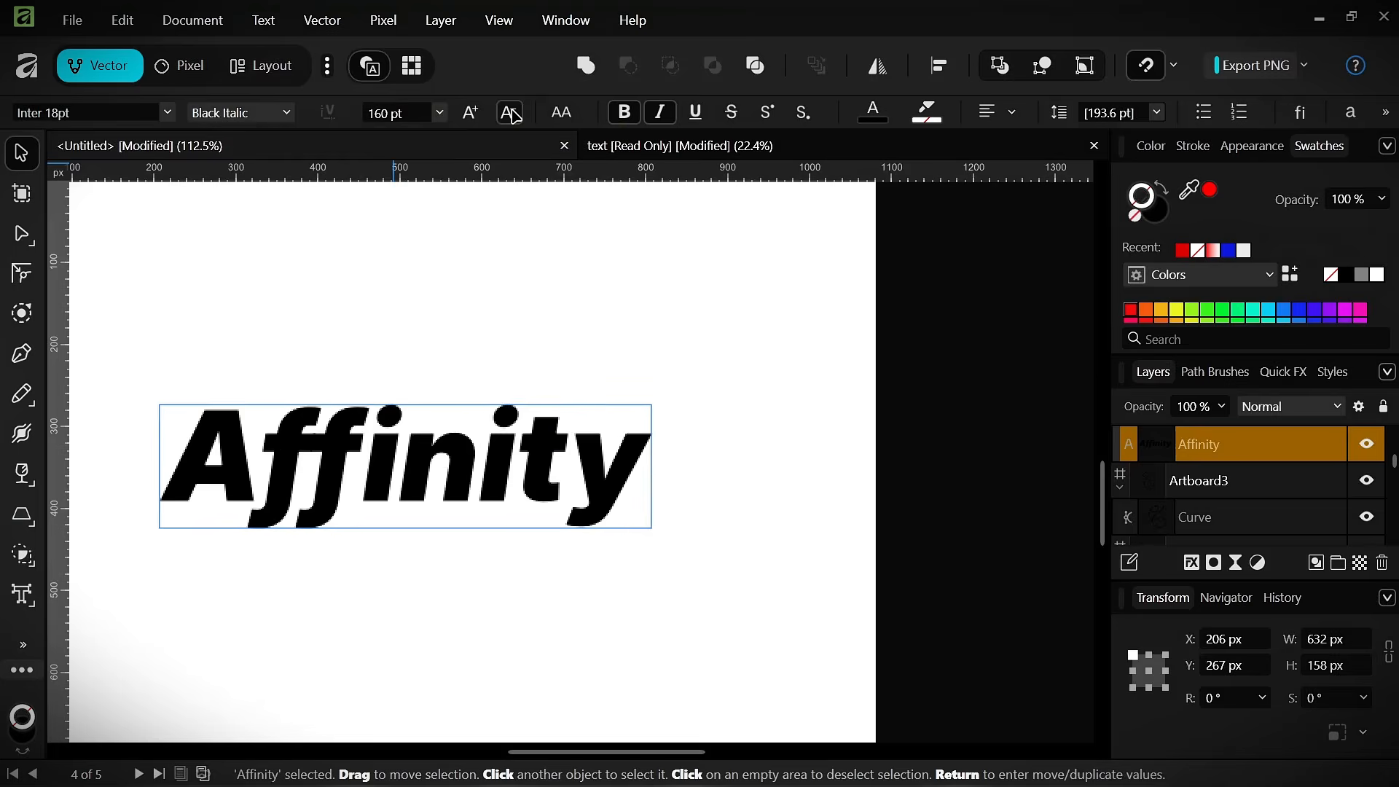
left_click(510, 115)
left_click(472, 111)
left_click(473, 112)
left_click(472, 112)
left_click(472, 111)
left_click(473, 111)
left_click(472, 111)
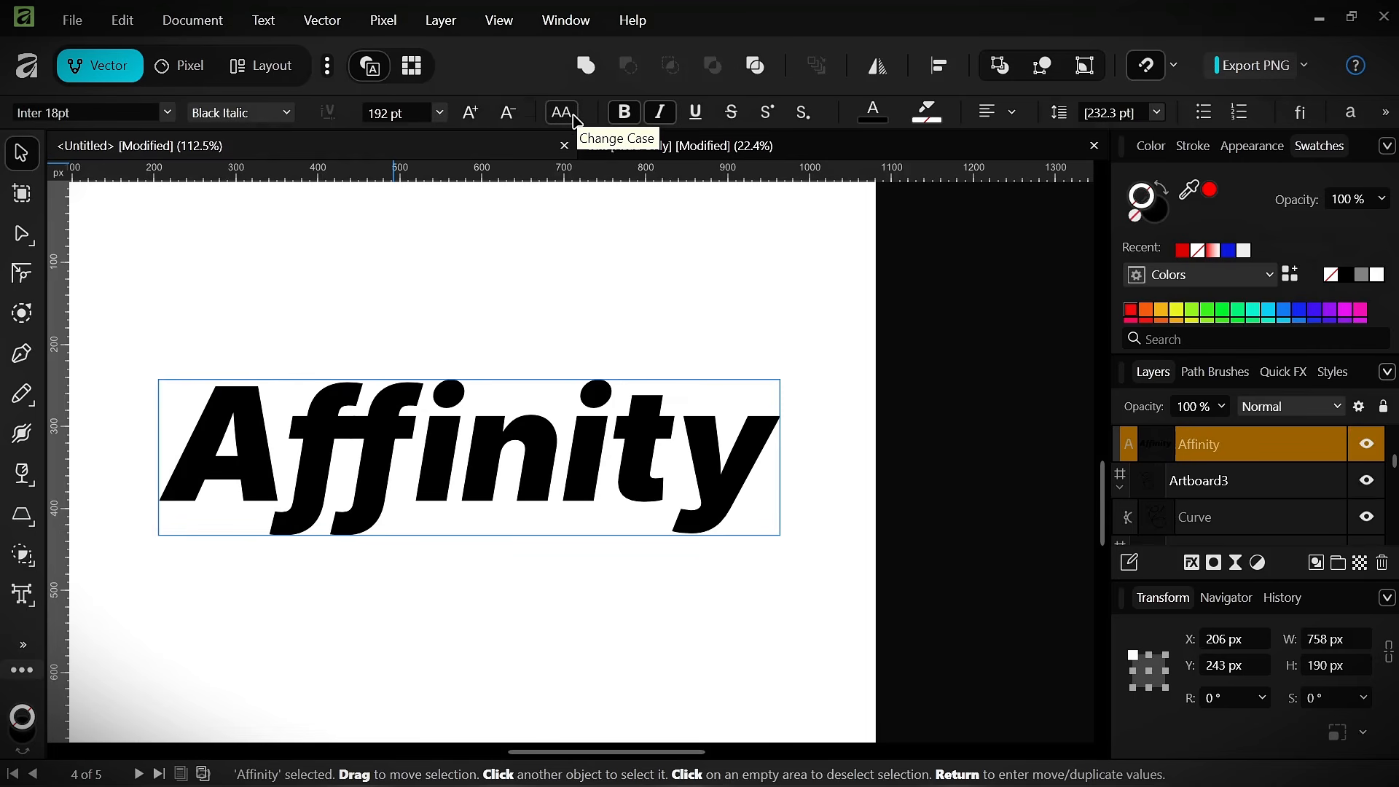
- Try the Upper, Lower, Sentence and Title Case options on the Affinity text
left_click(563, 113)
left_click(606, 146)
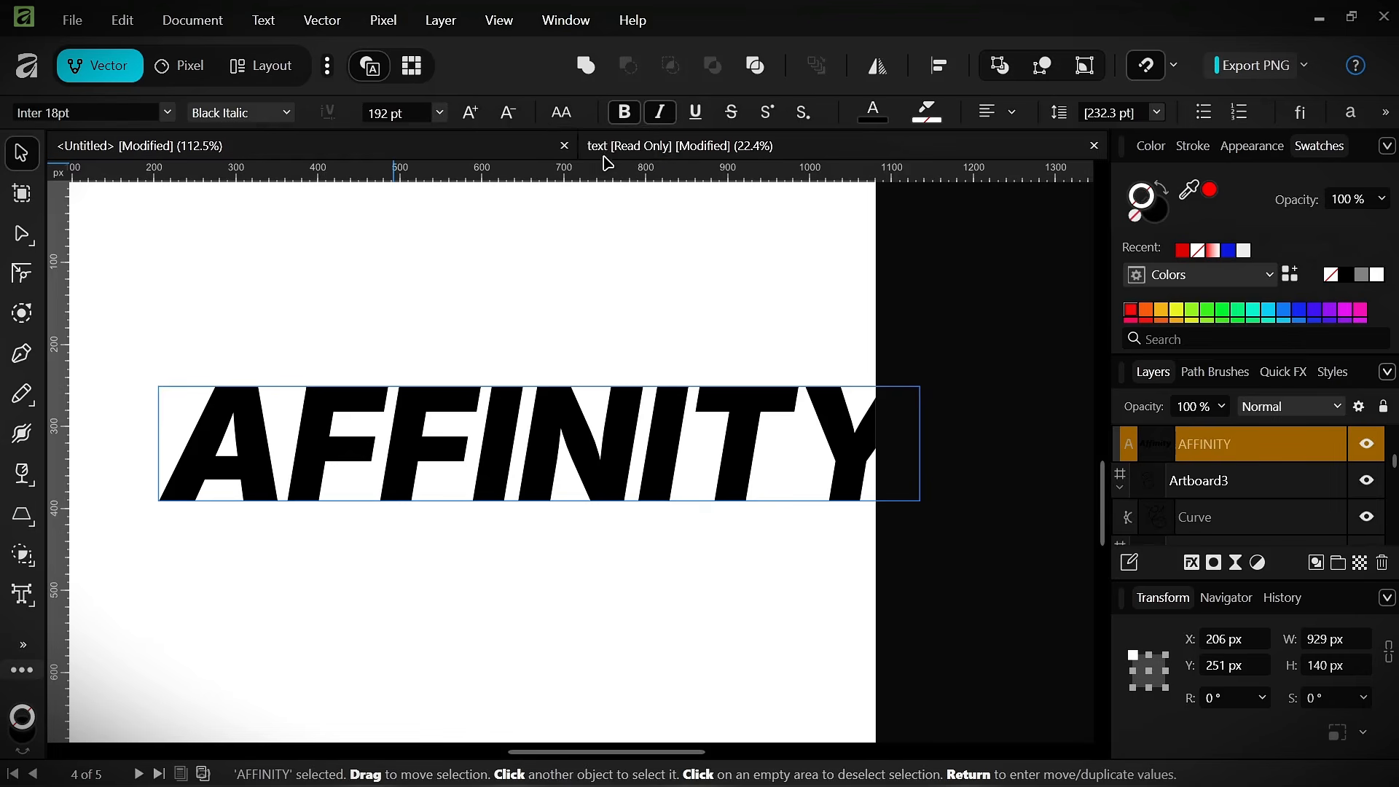
left_click(562, 113)
left_click(602, 186)
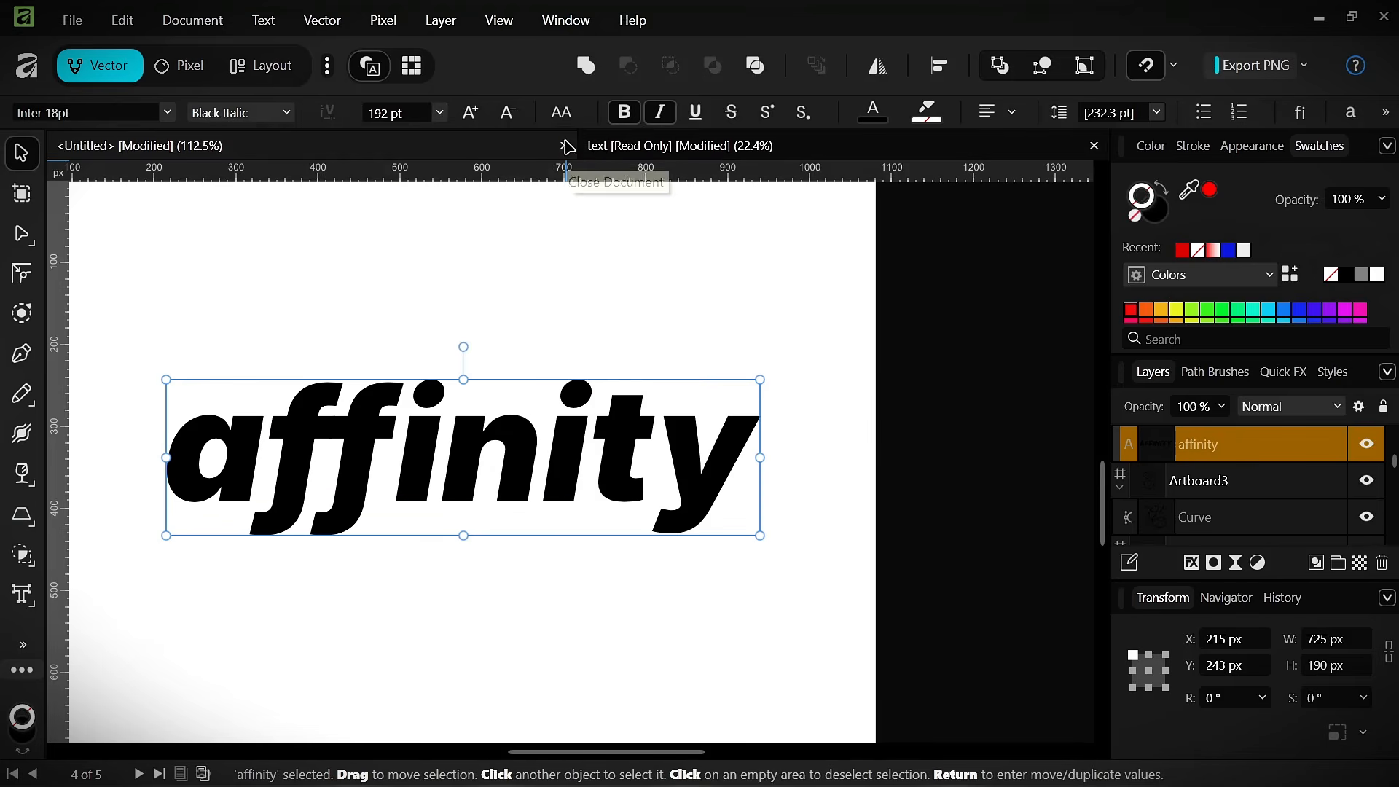
left_click(563, 117)
left_click(583, 222)
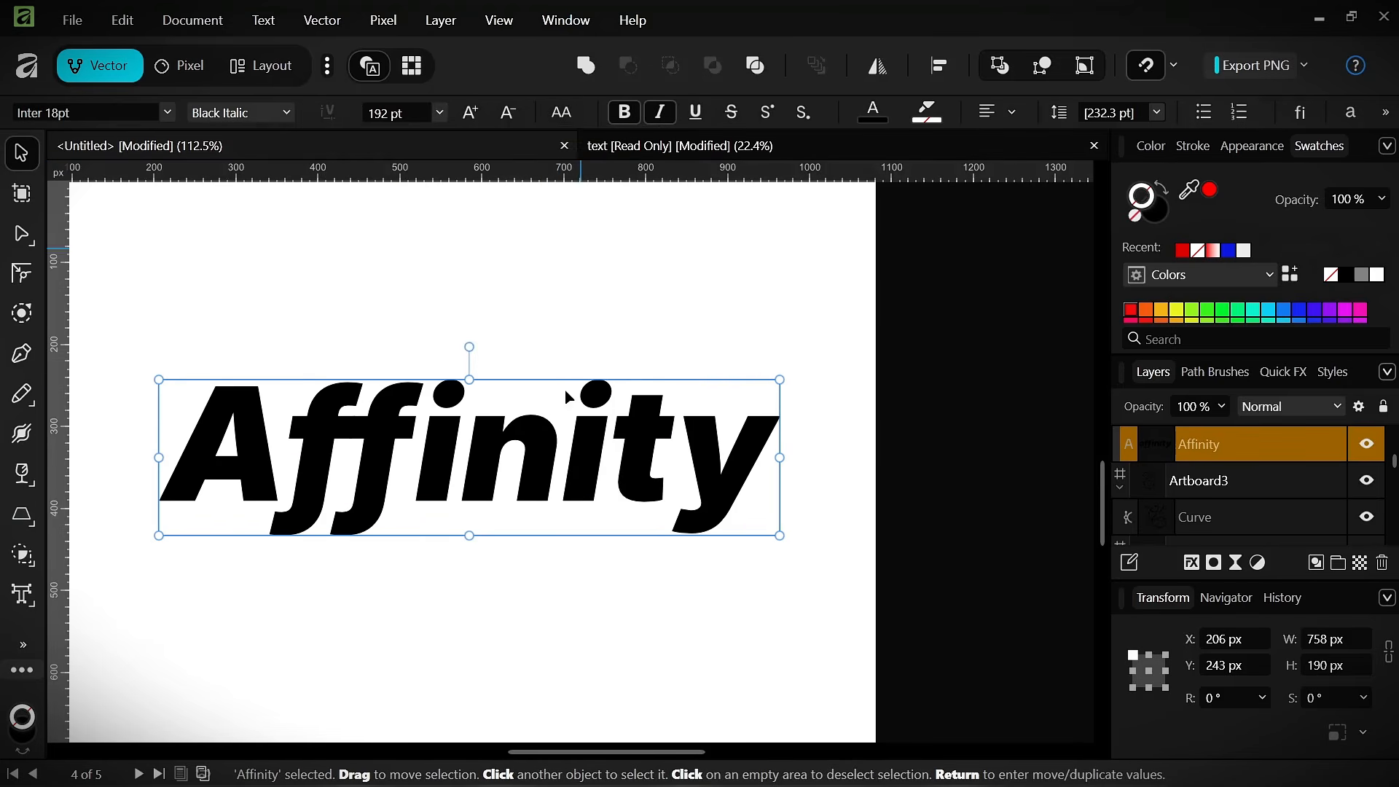
left_click(562, 113)
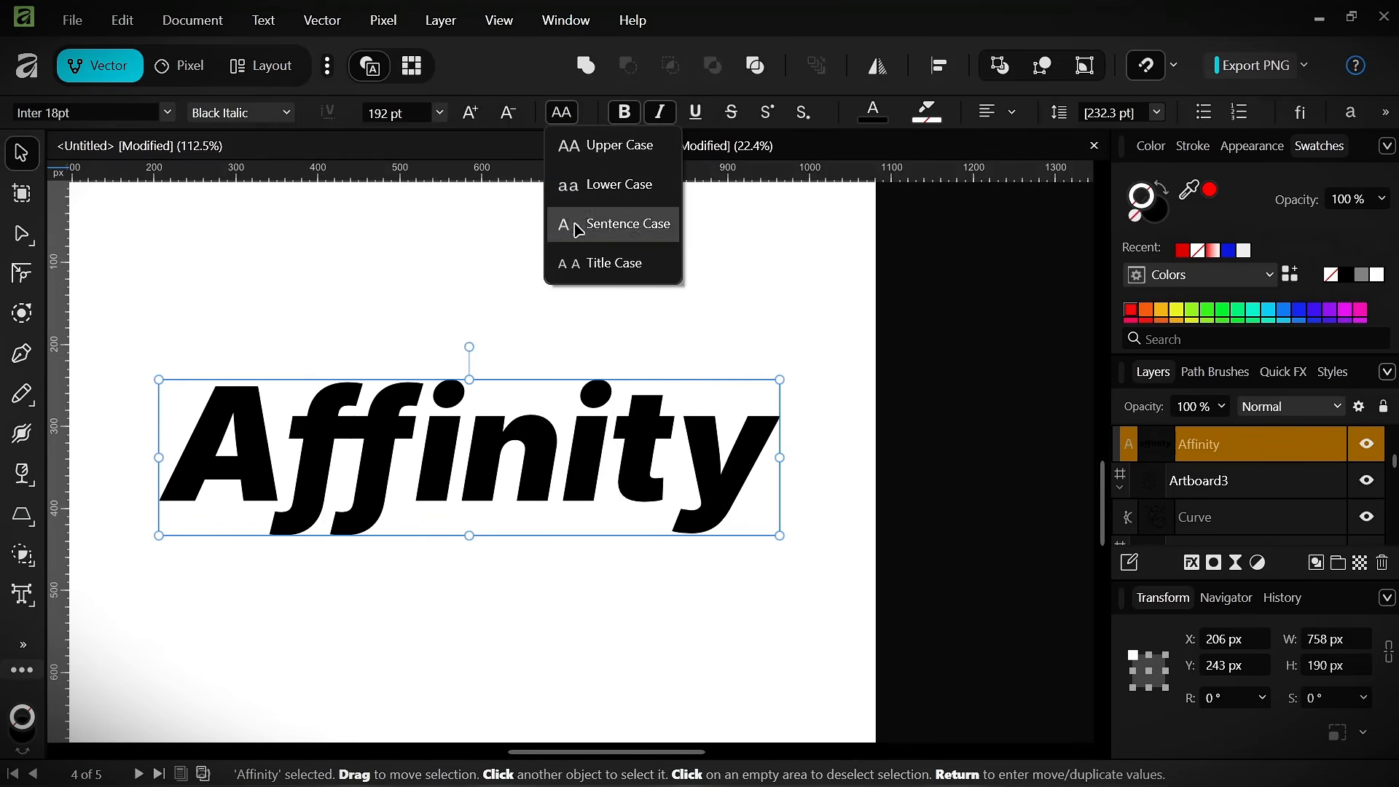
left_click(565, 262)
left_click(565, 113)
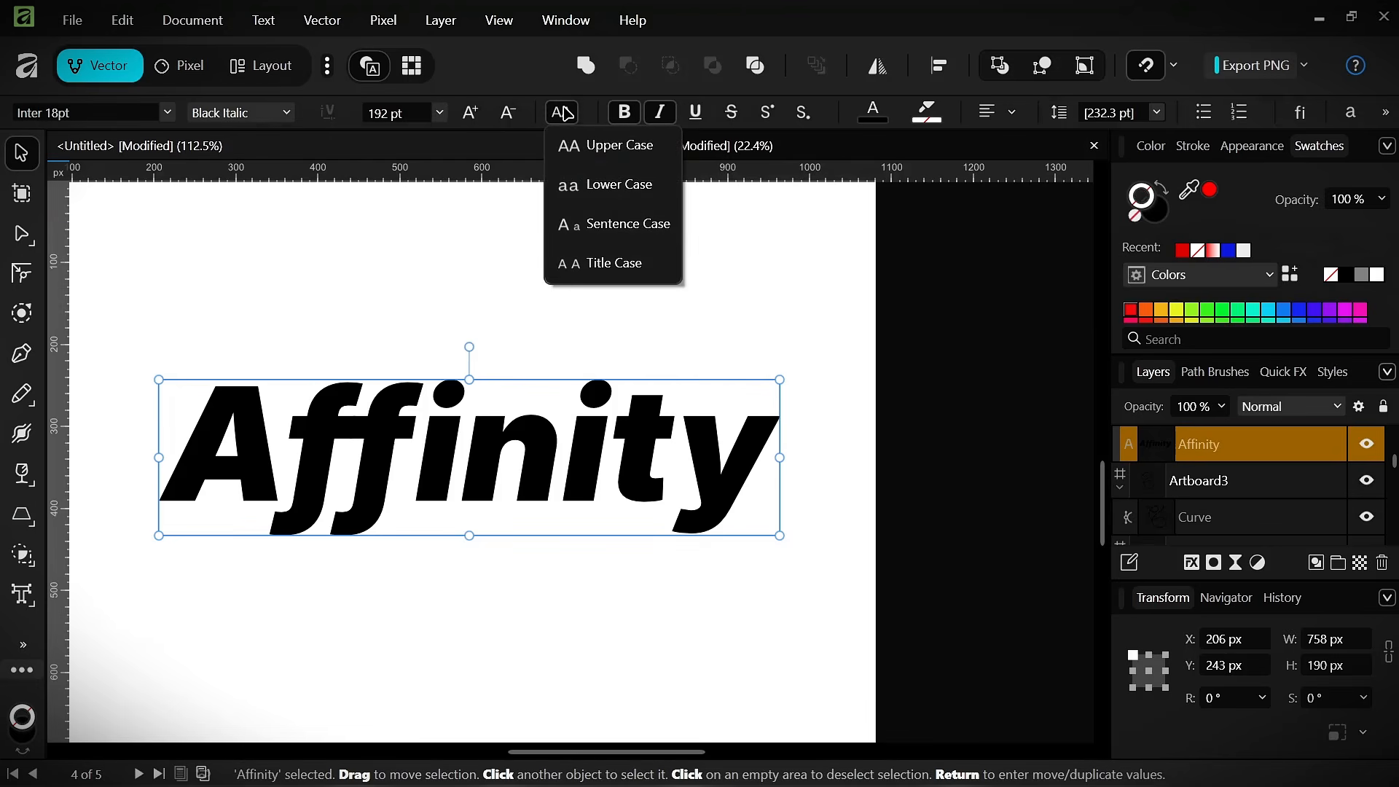
- Toggle italic and bold on the Affinity text, and set its font style back to Black Italic
left_click(661, 114)
left_click(660, 114)
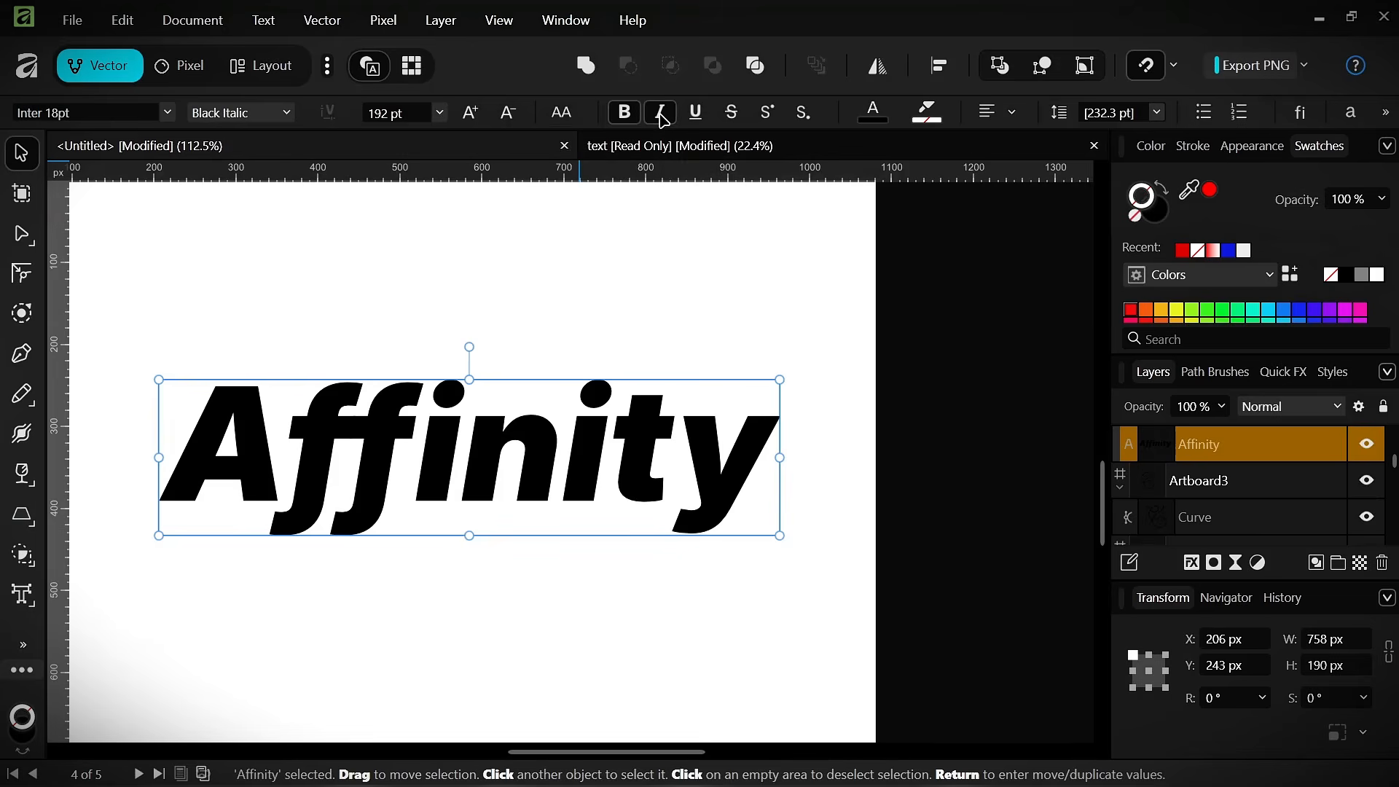
left_click(660, 114)
left_click(661, 115)
left_click(624, 113)
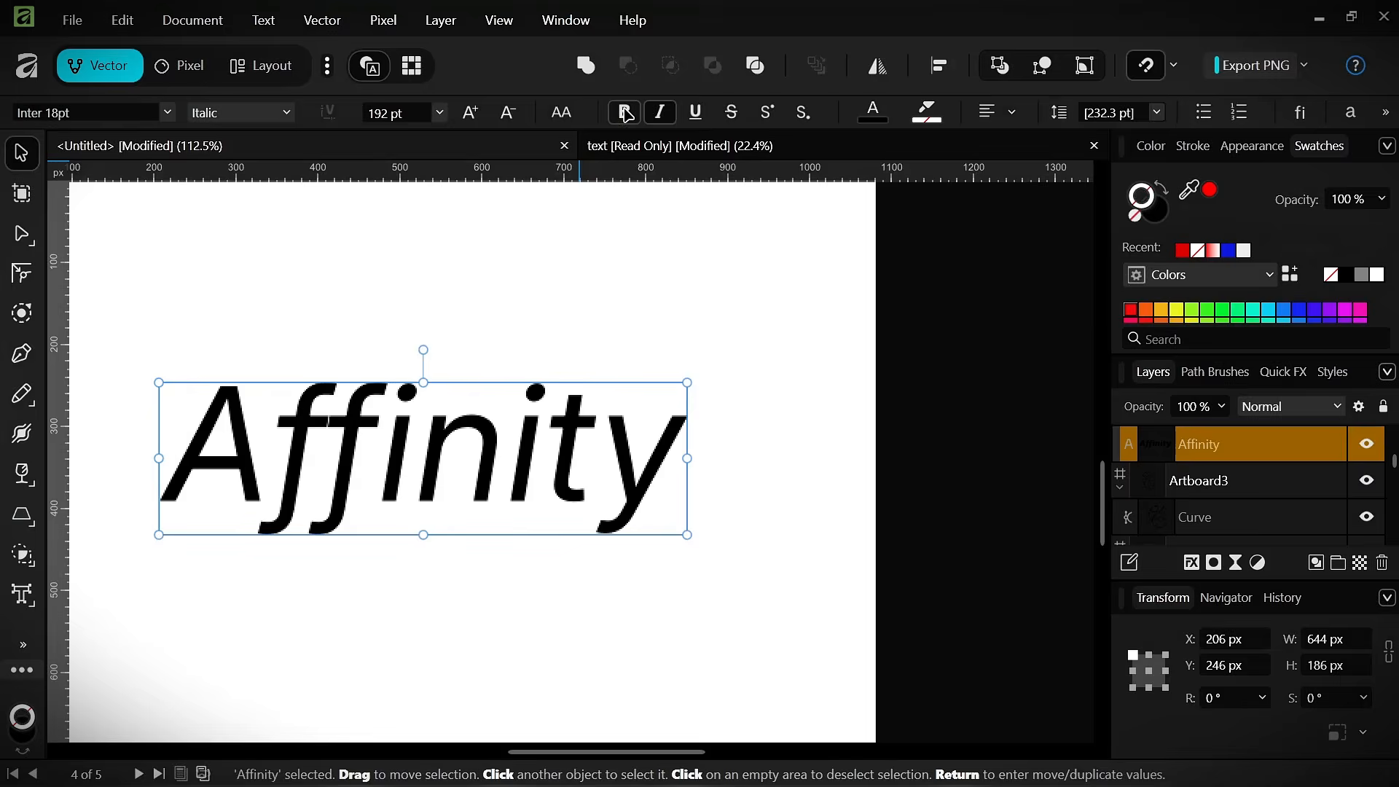
left_click(626, 114)
left_click(287, 112)
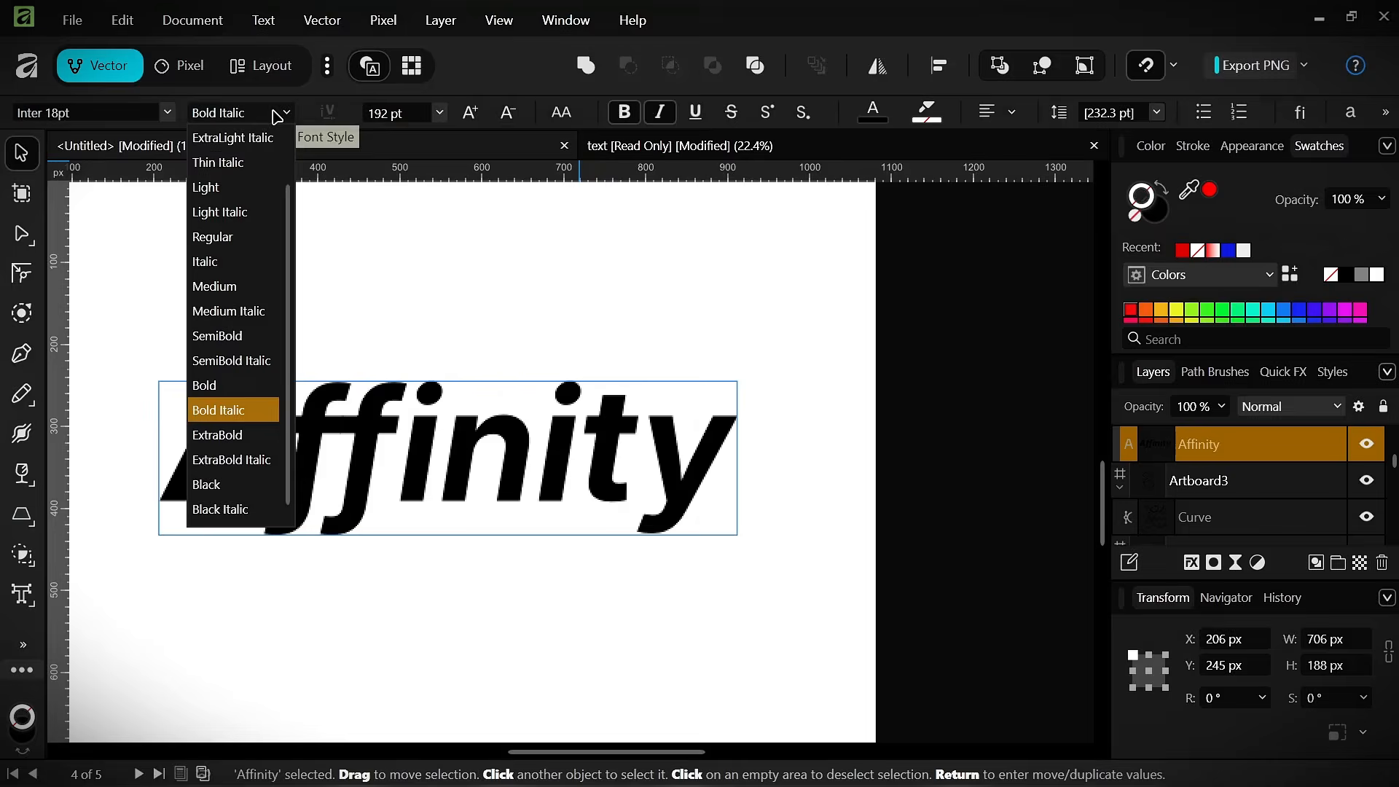
left_click(223, 506)
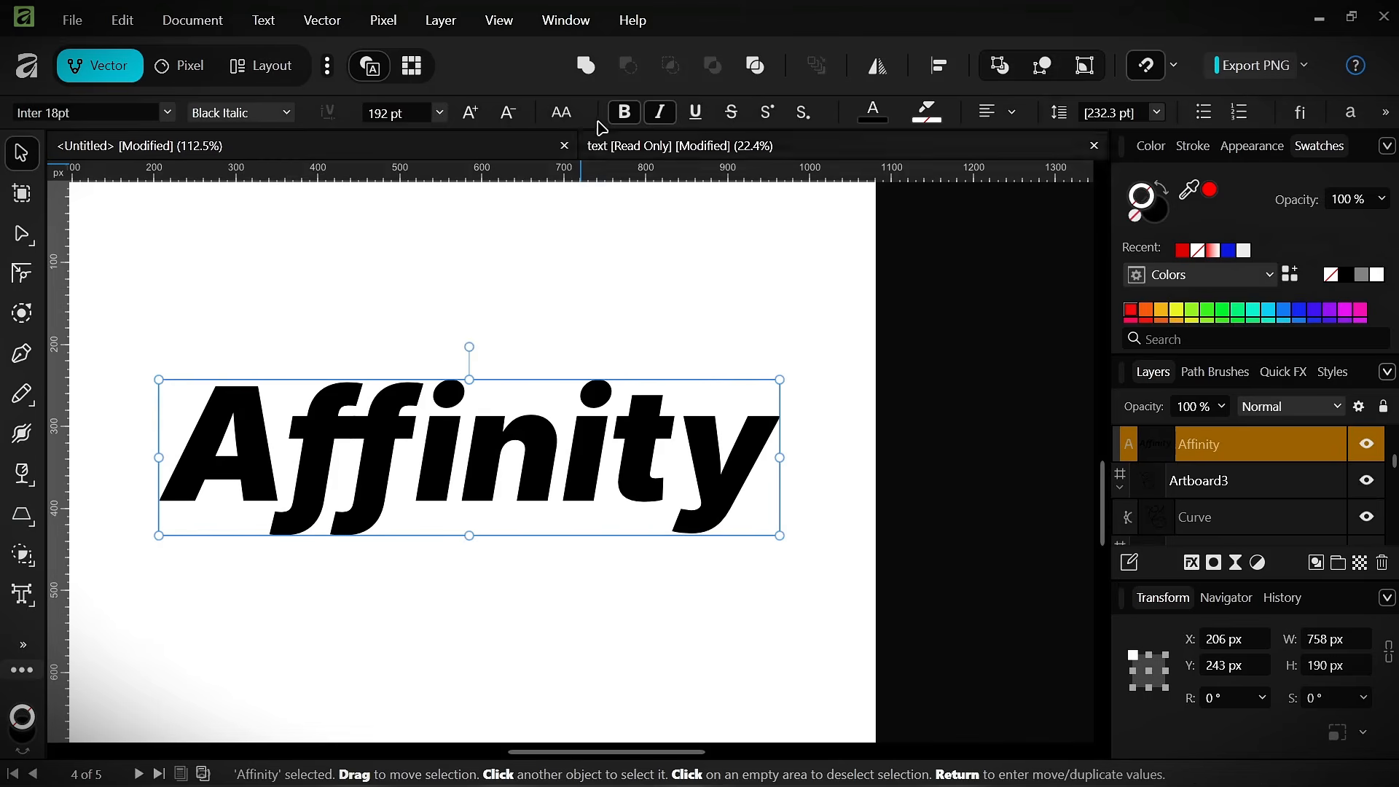
- Try underline, strikethrough, superscript and subscript on the Affinity text, removing each one again
left_click(695, 113)
left_click(695, 112)
left_click(731, 113)
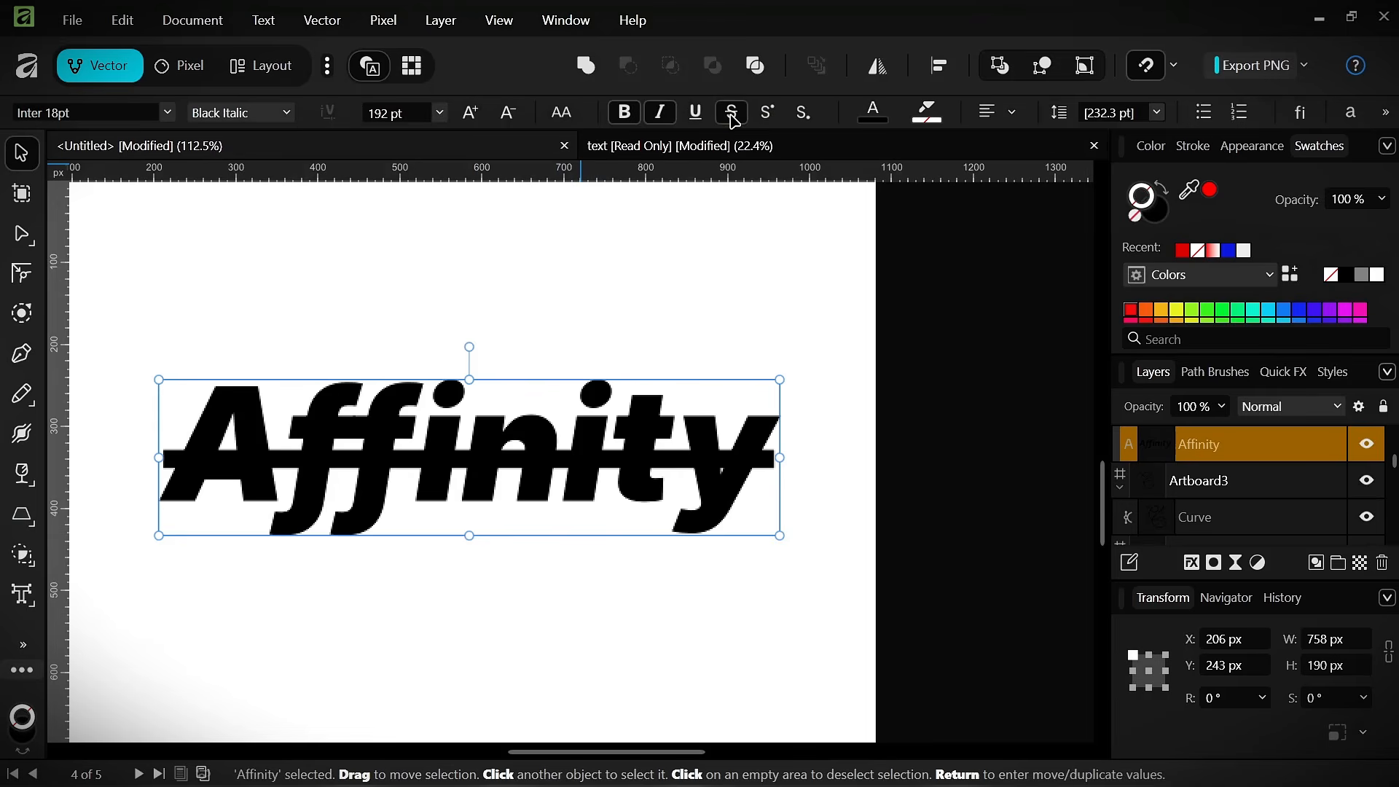
left_click(732, 113)
left_click(772, 125)
left_click(773, 124)
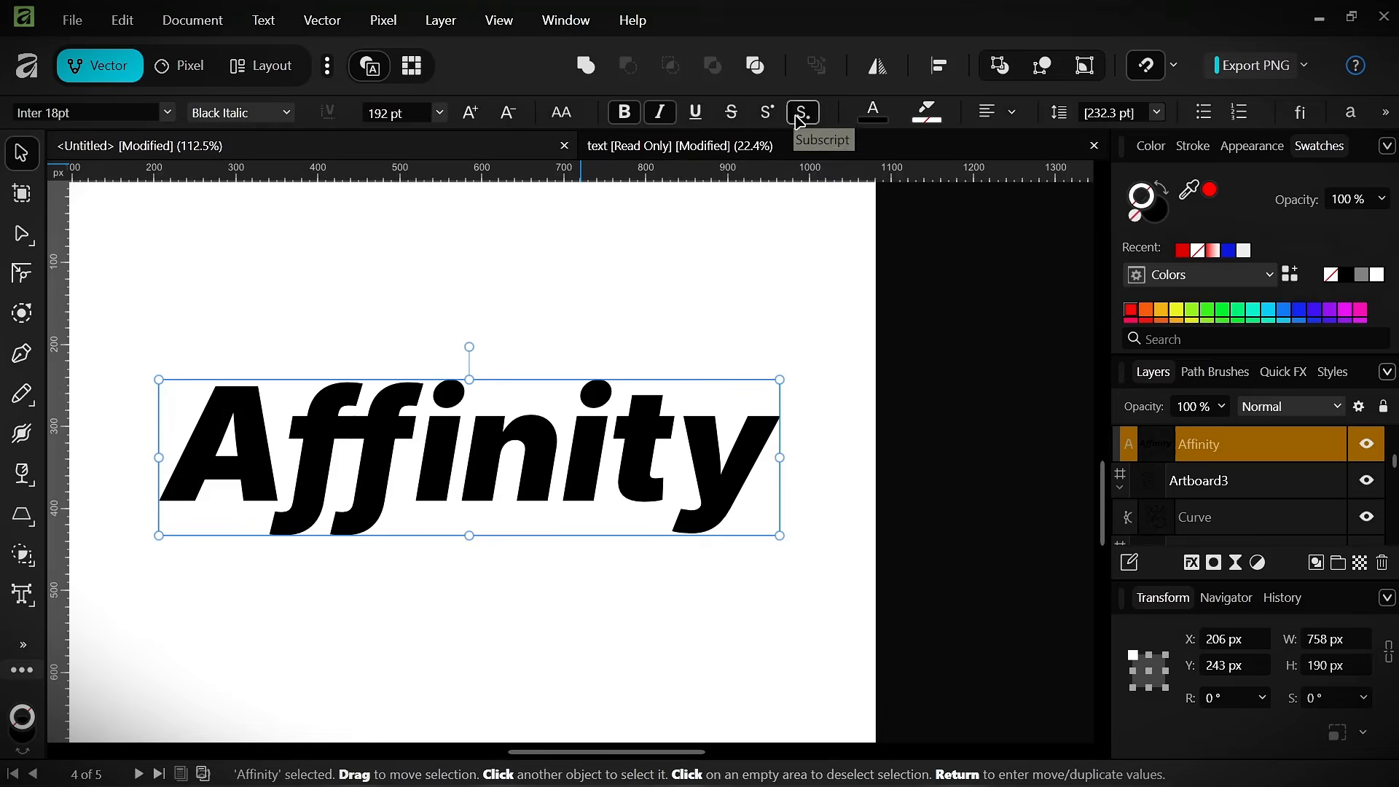
left_click(802, 114)
left_click(803, 114)
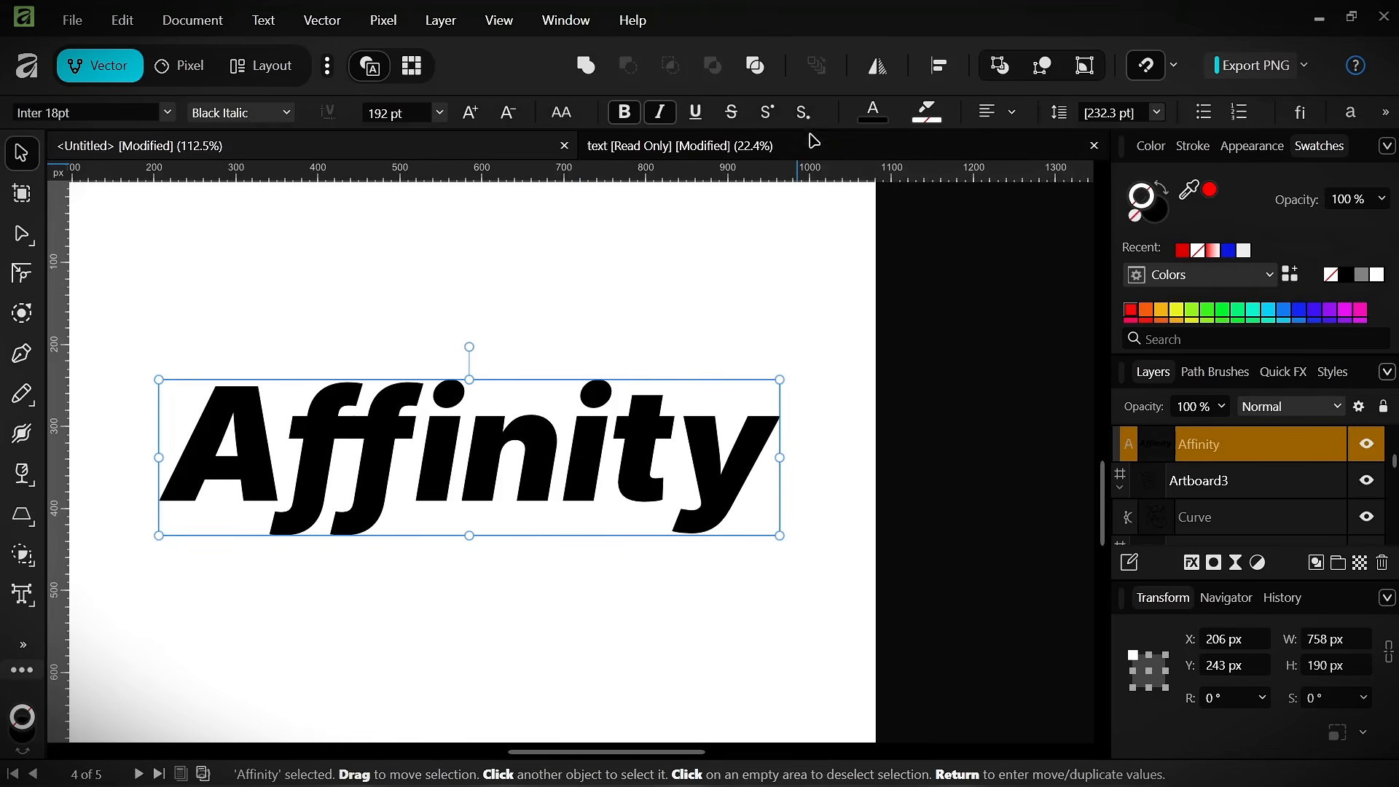
- Change the Affinity text's font colour to dark red
left_click(876, 125)
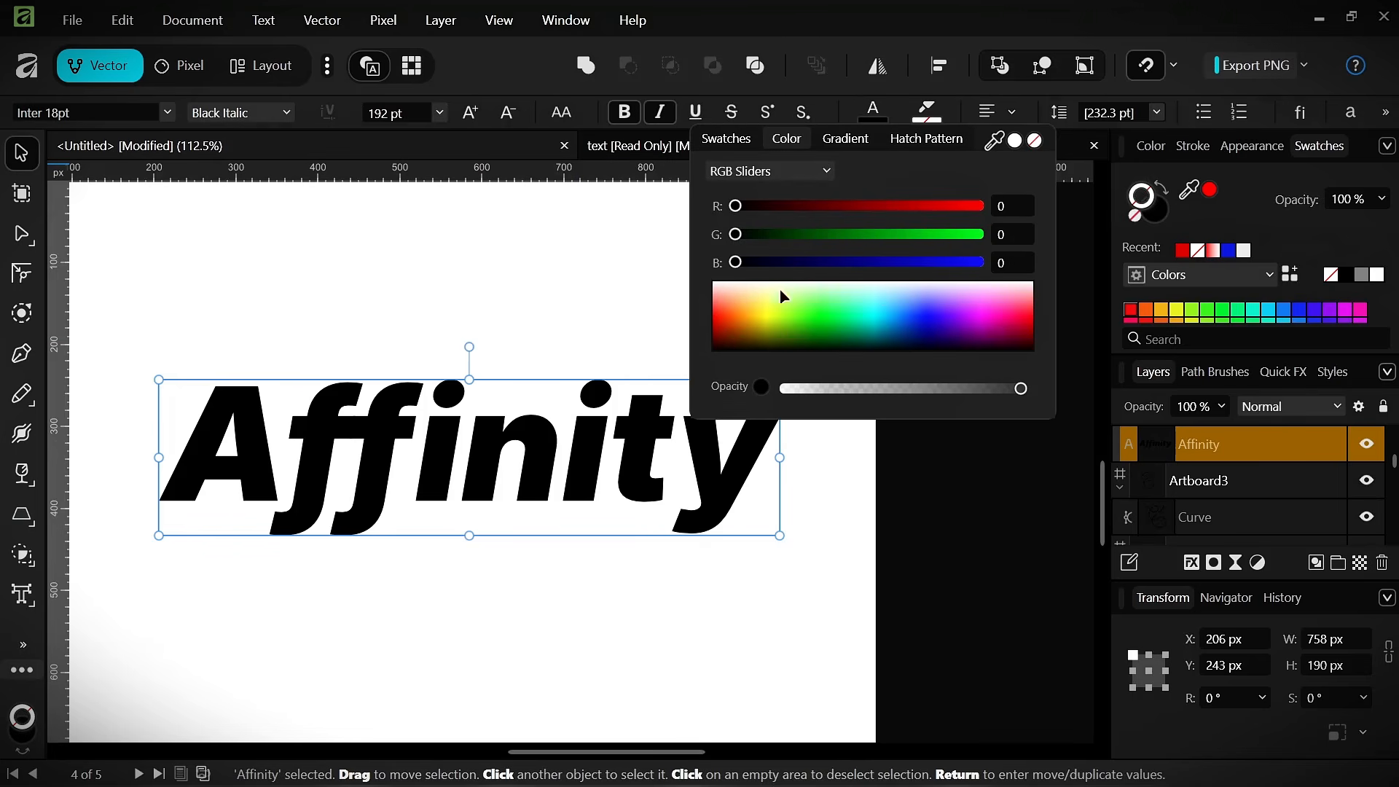
left_click_drag(782, 295, 878, 306)
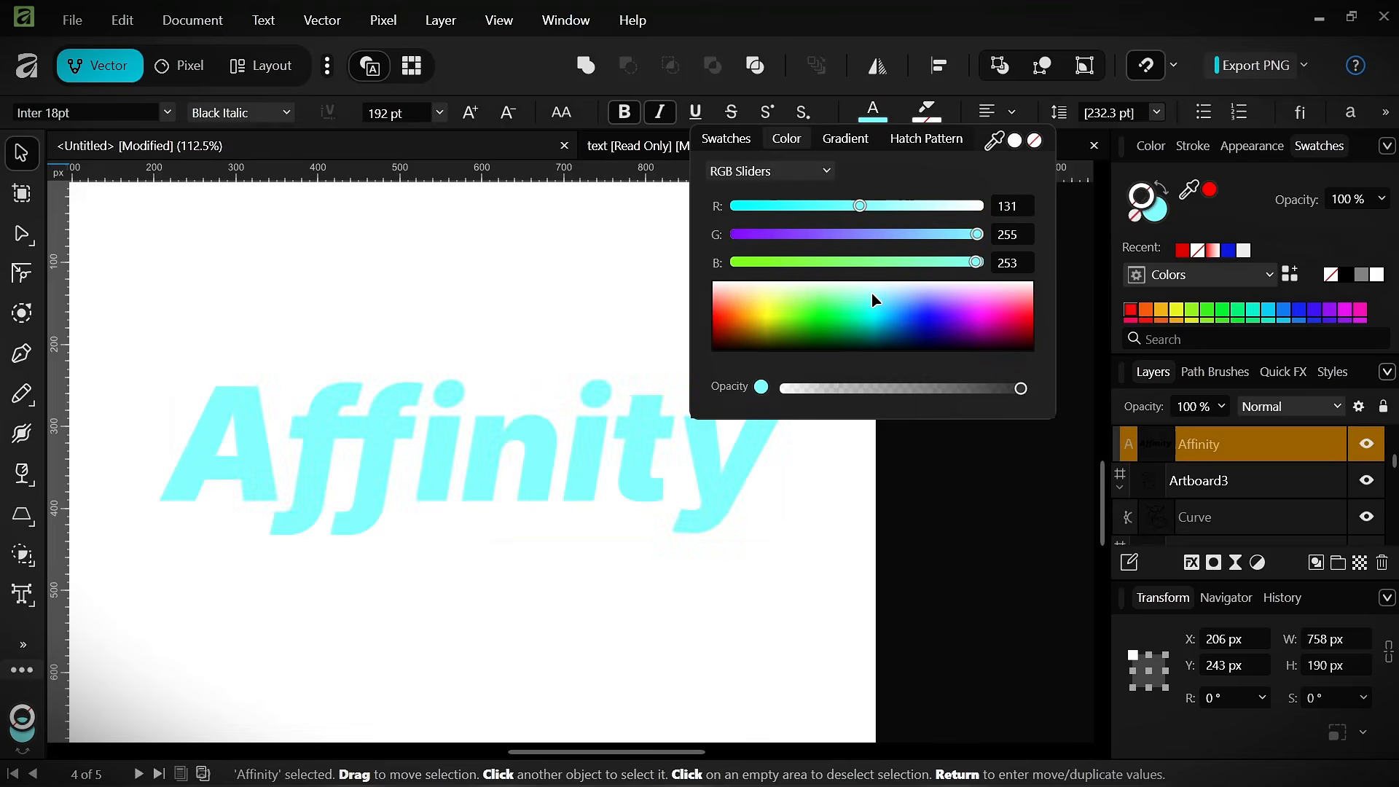
left_click_drag(768, 304, 721, 332)
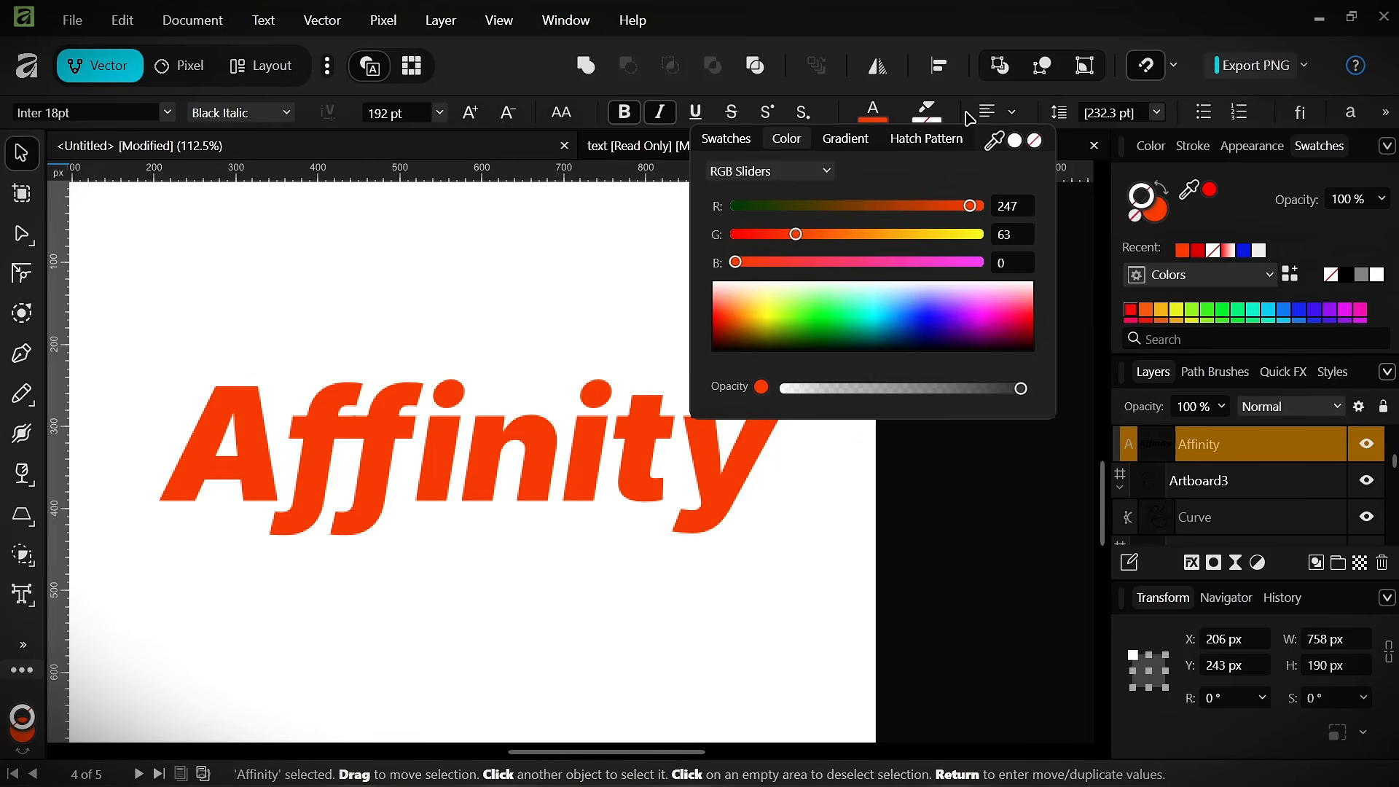
- Try a cyan background colour (RGB 33, 219, 255) behind the Affinity text and remove it
left_click(927, 115)
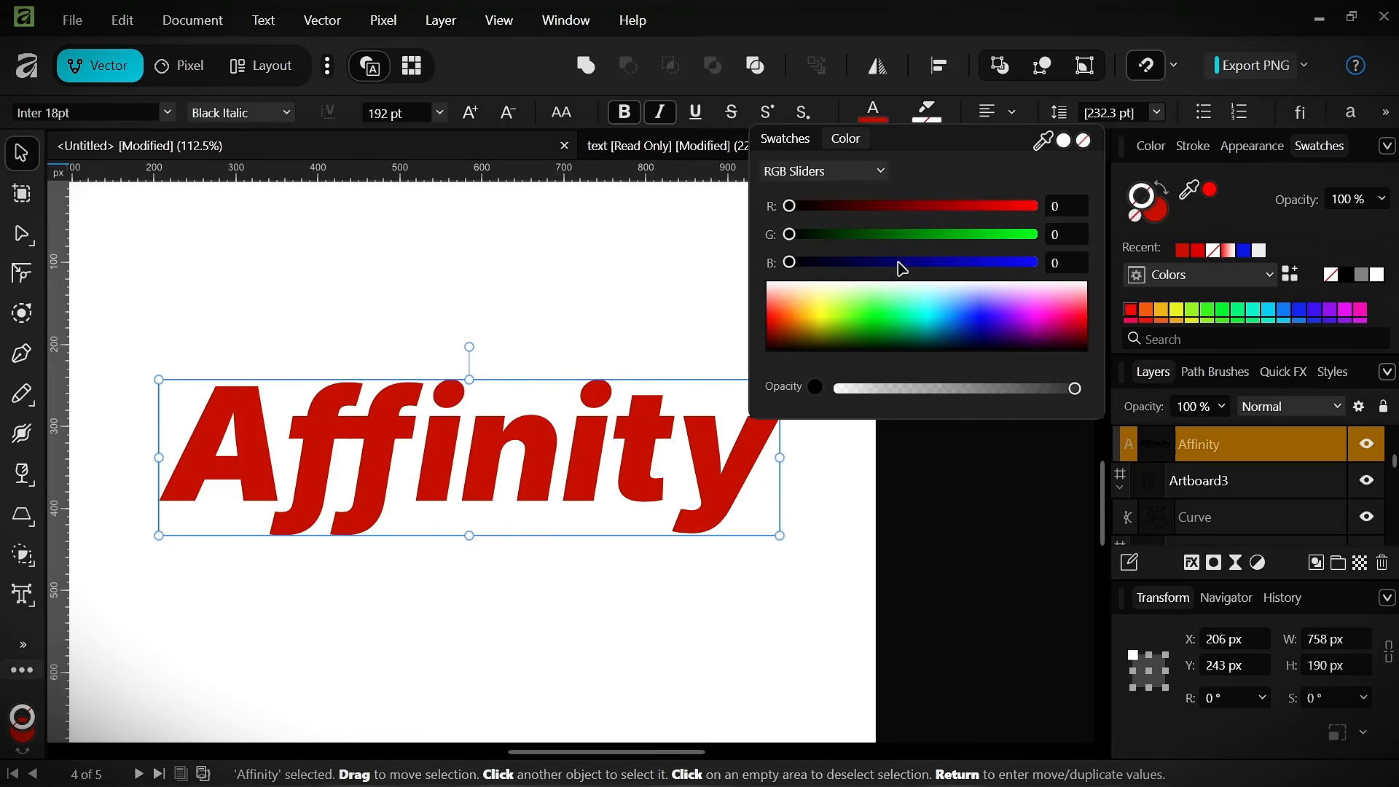
left_click_drag(886, 308, 940, 319)
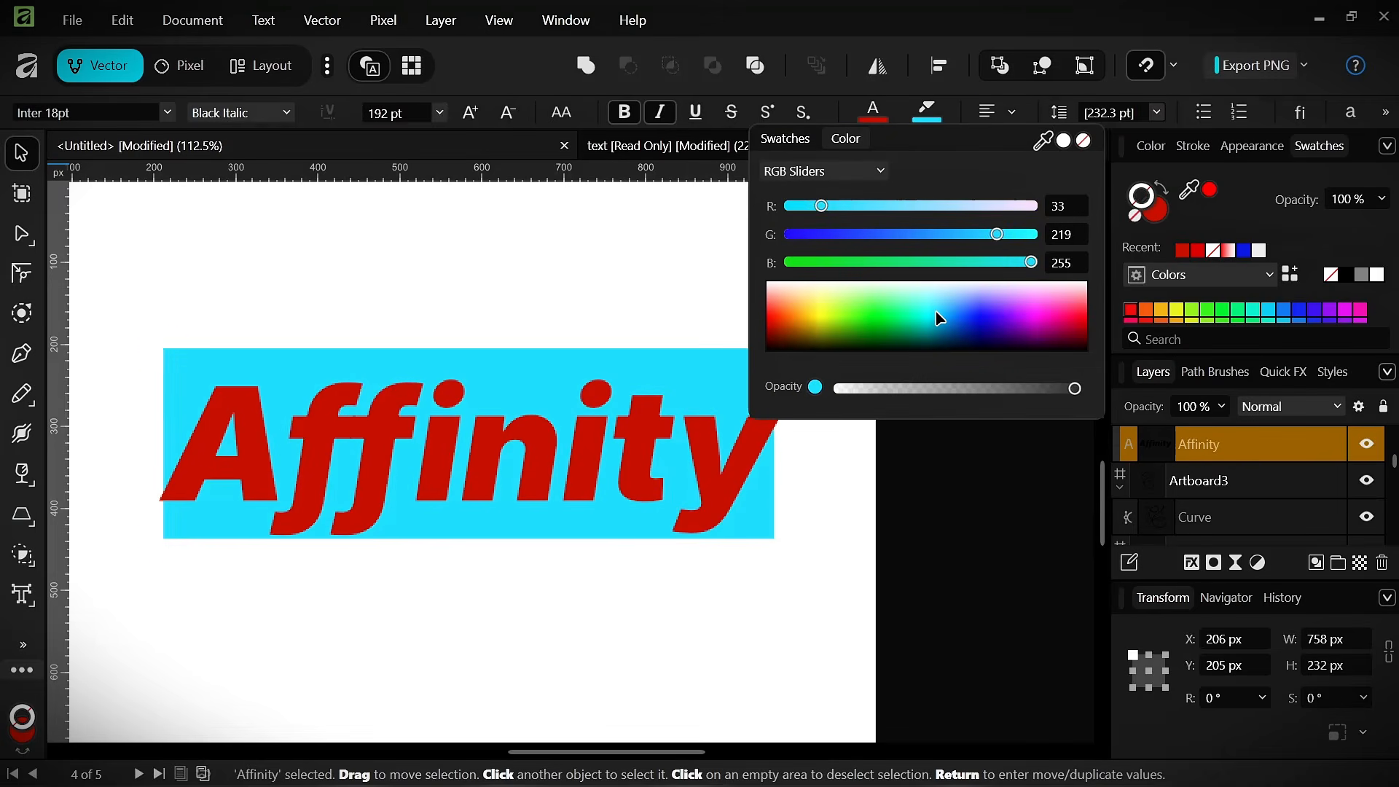
left_click(1089, 142)
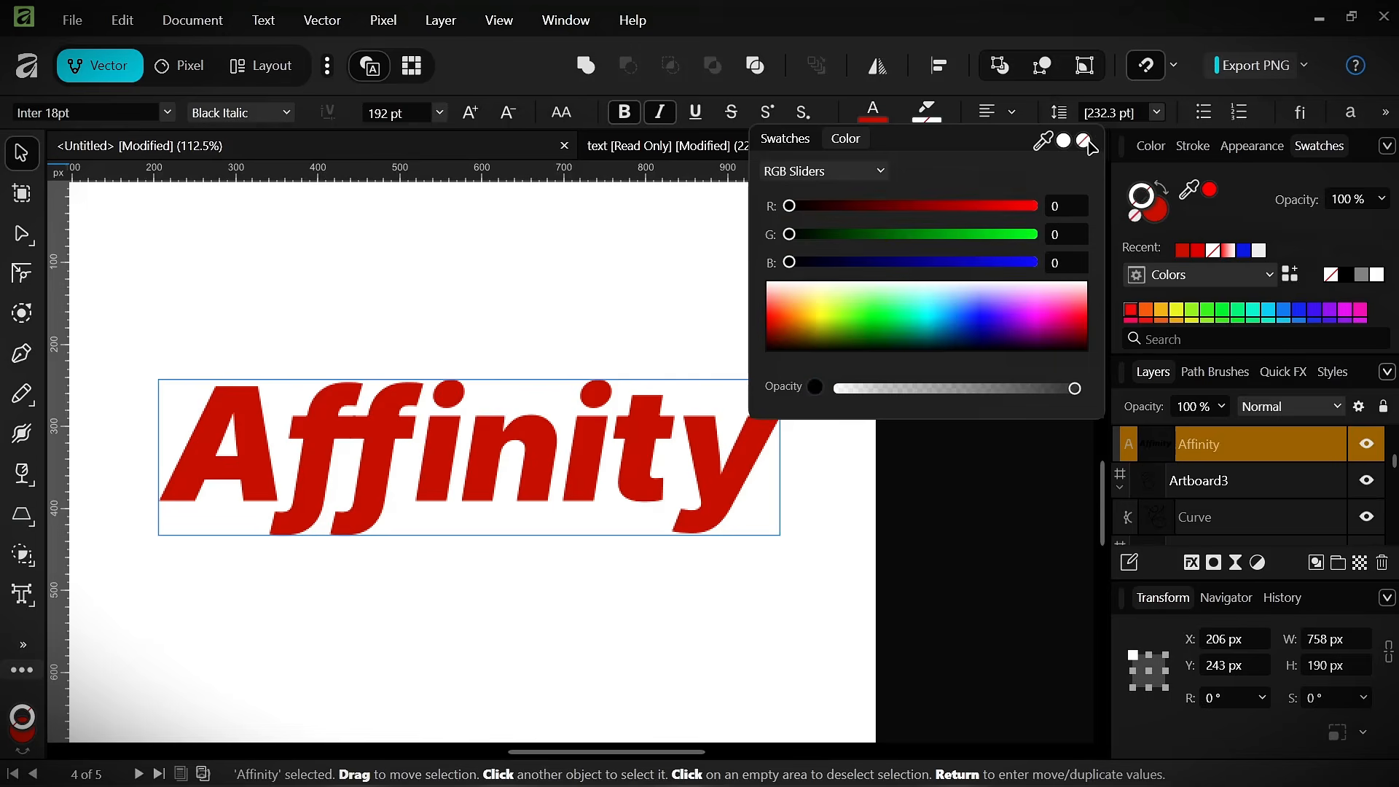
- Examine the paragraph alignment and leading options available for the Affinity text
left_click(930, 98)
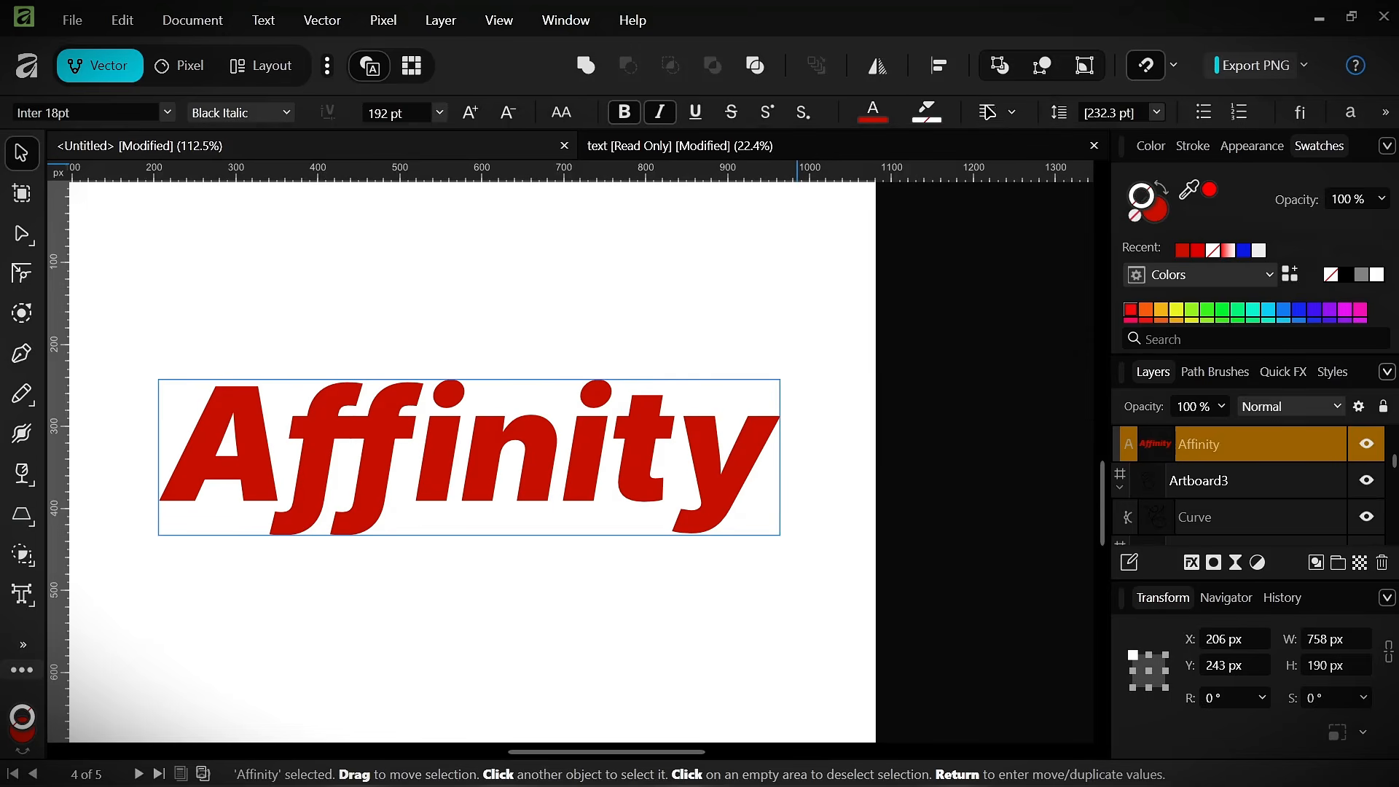
left_click(997, 121)
left_click(1013, 115)
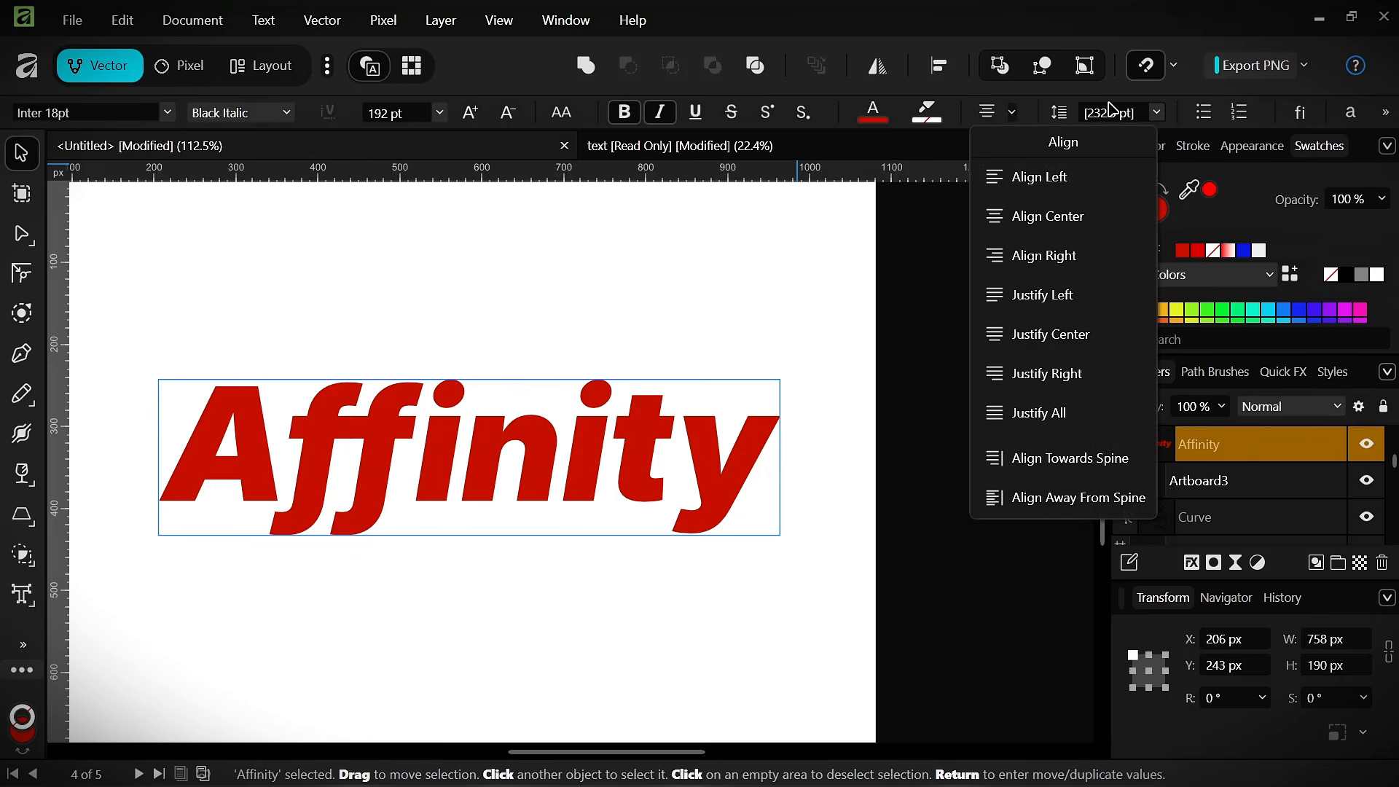
left_click(1157, 113)
left_click(1158, 114)
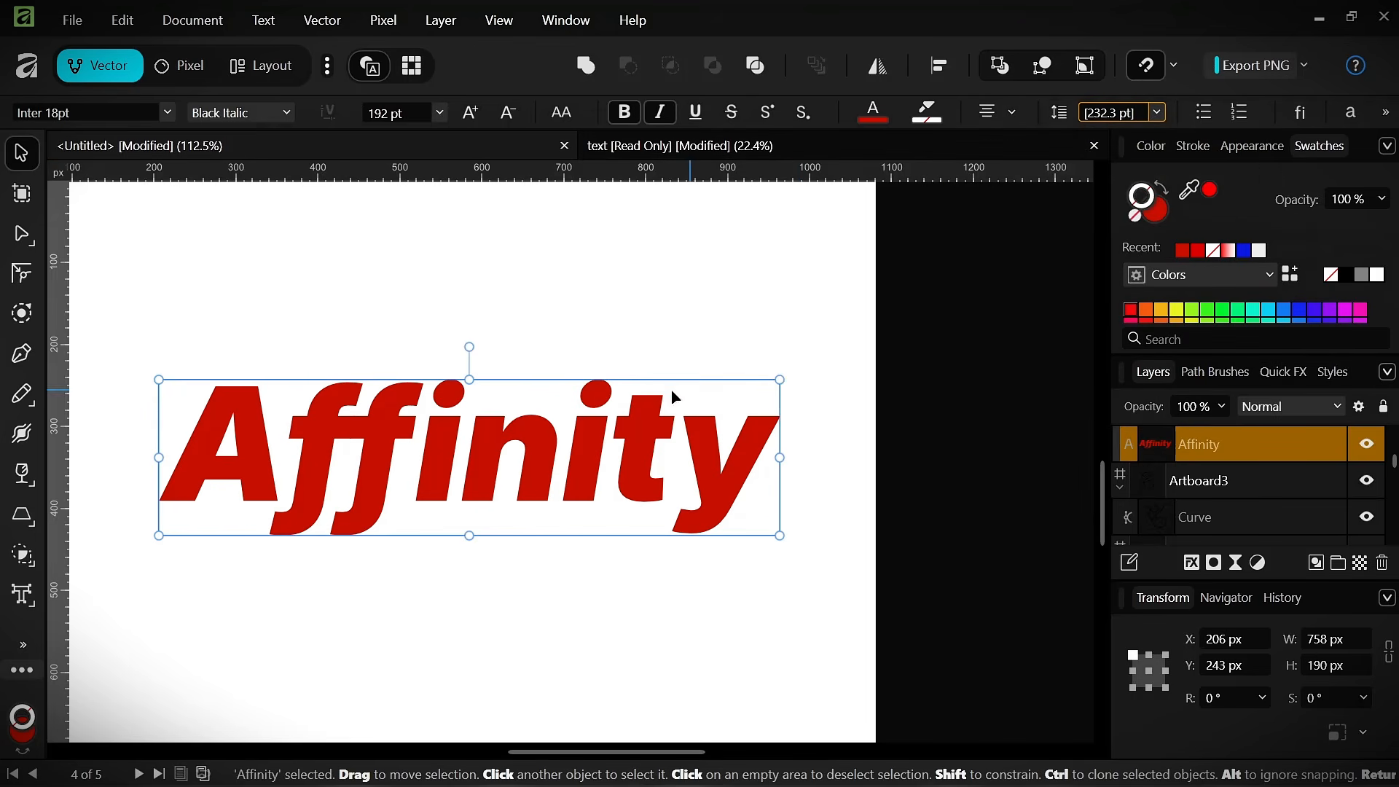
- Select all characters of the Affinity text for editing, and clear the selection again
key("t")
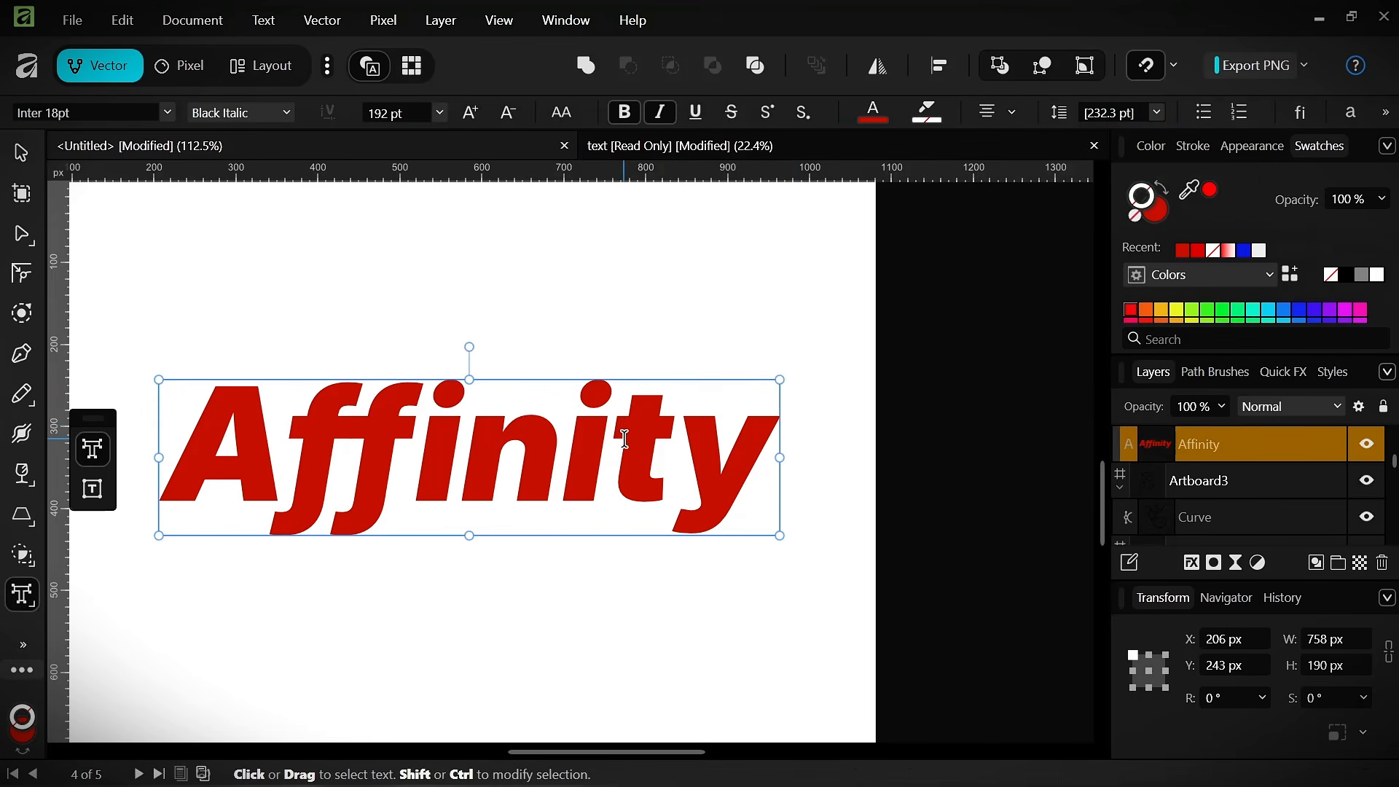
key("ctrl+a")
key("Escape")
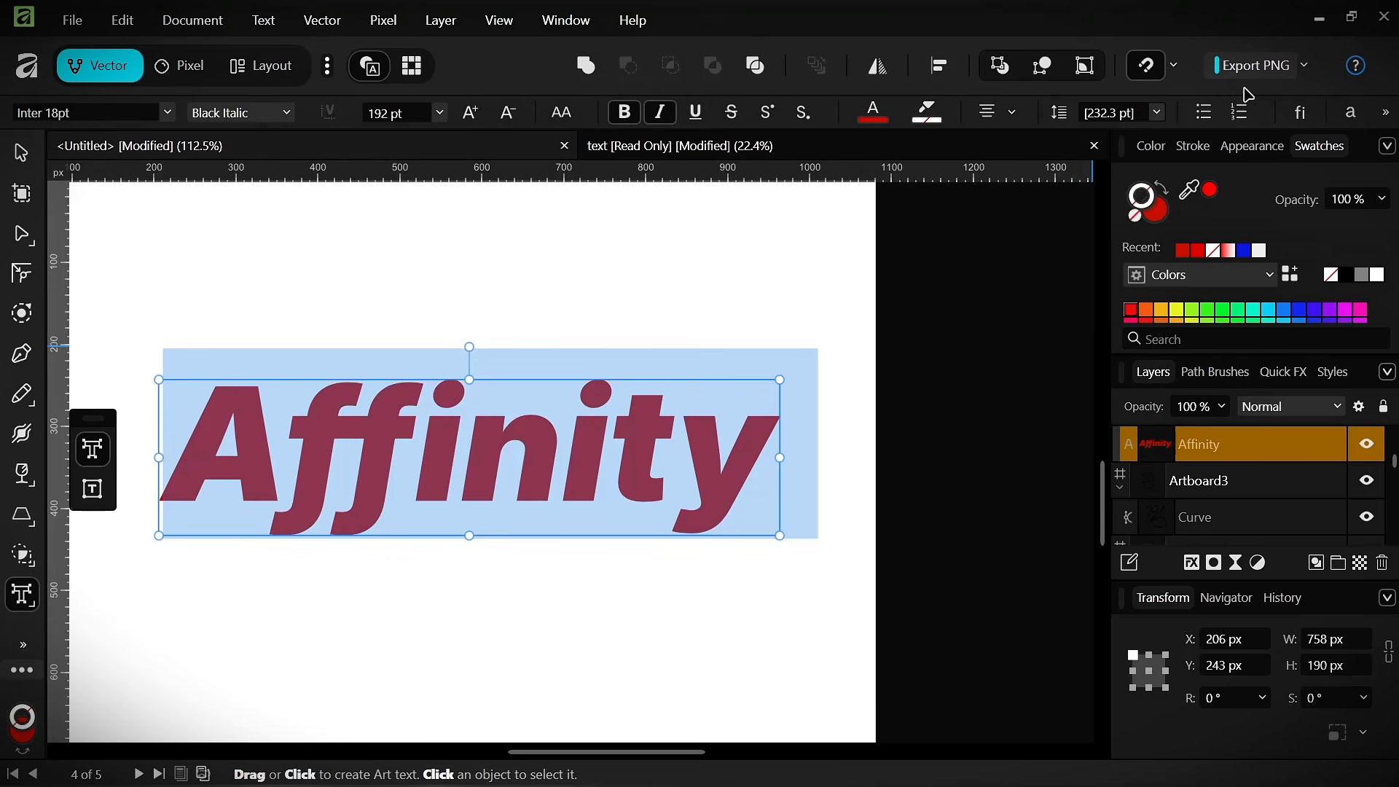
left_click(19, 150)
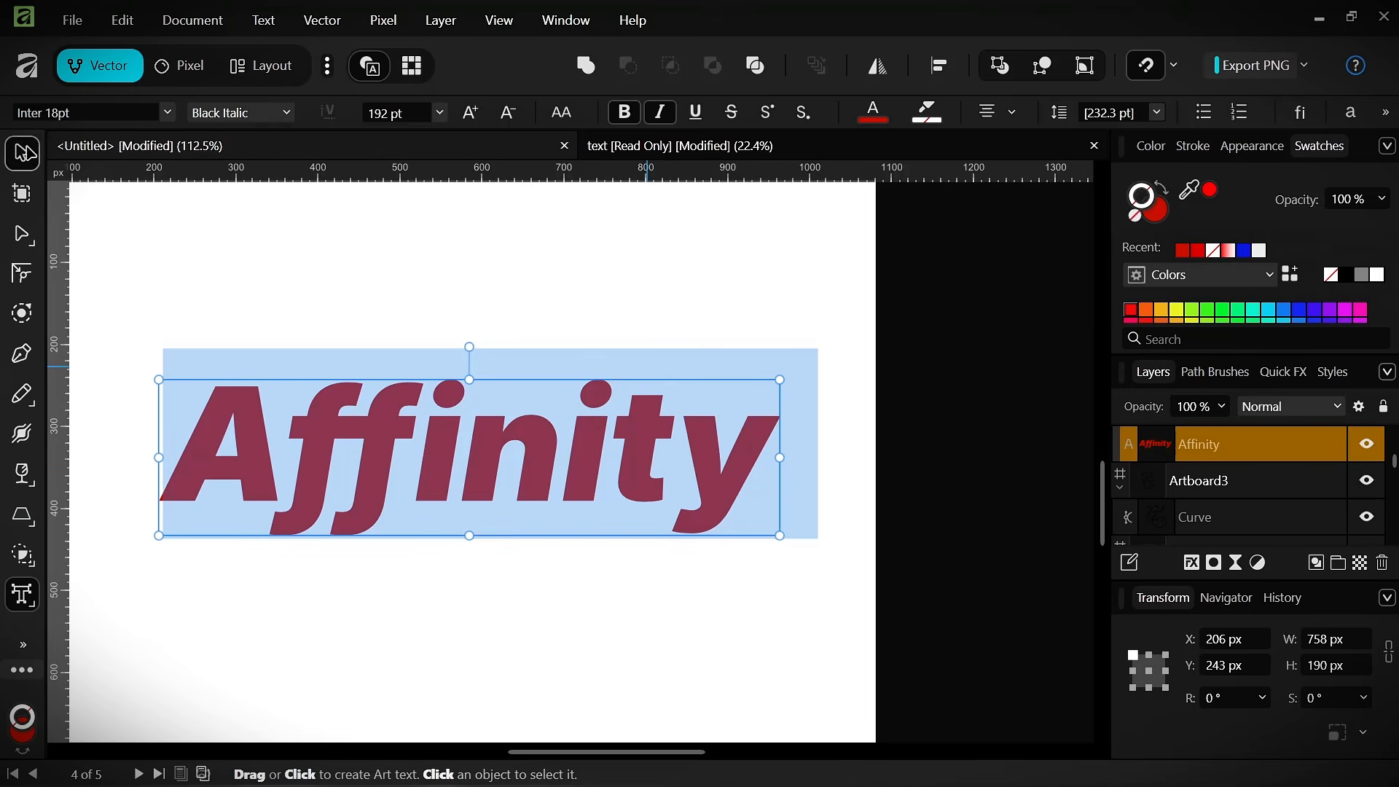
left_click(92, 683)
- Look across all five artboards with the View Tool
left_click(19, 650)
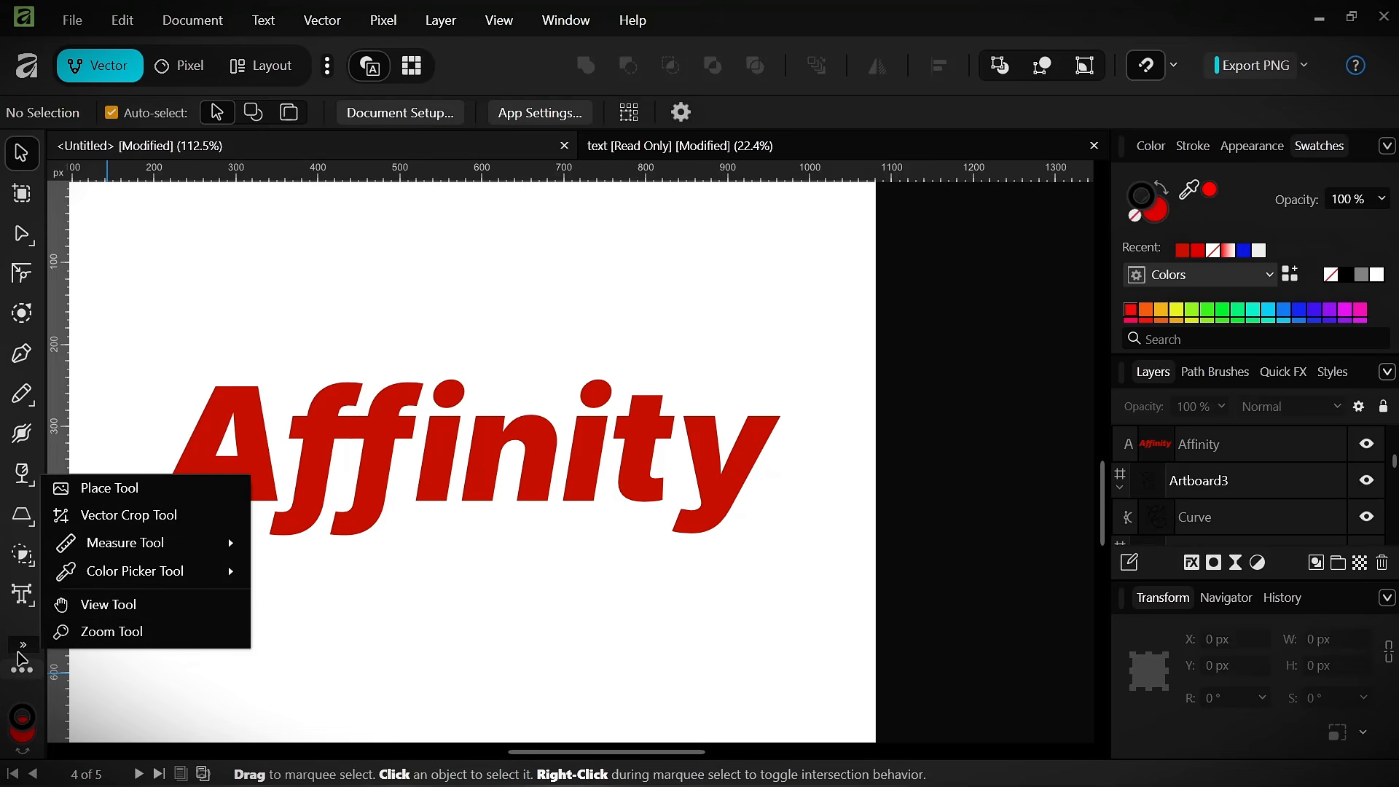
left_click(109, 604)
scroll(500, 494, "down", 5)
scroll(501, 551, "up", 5)
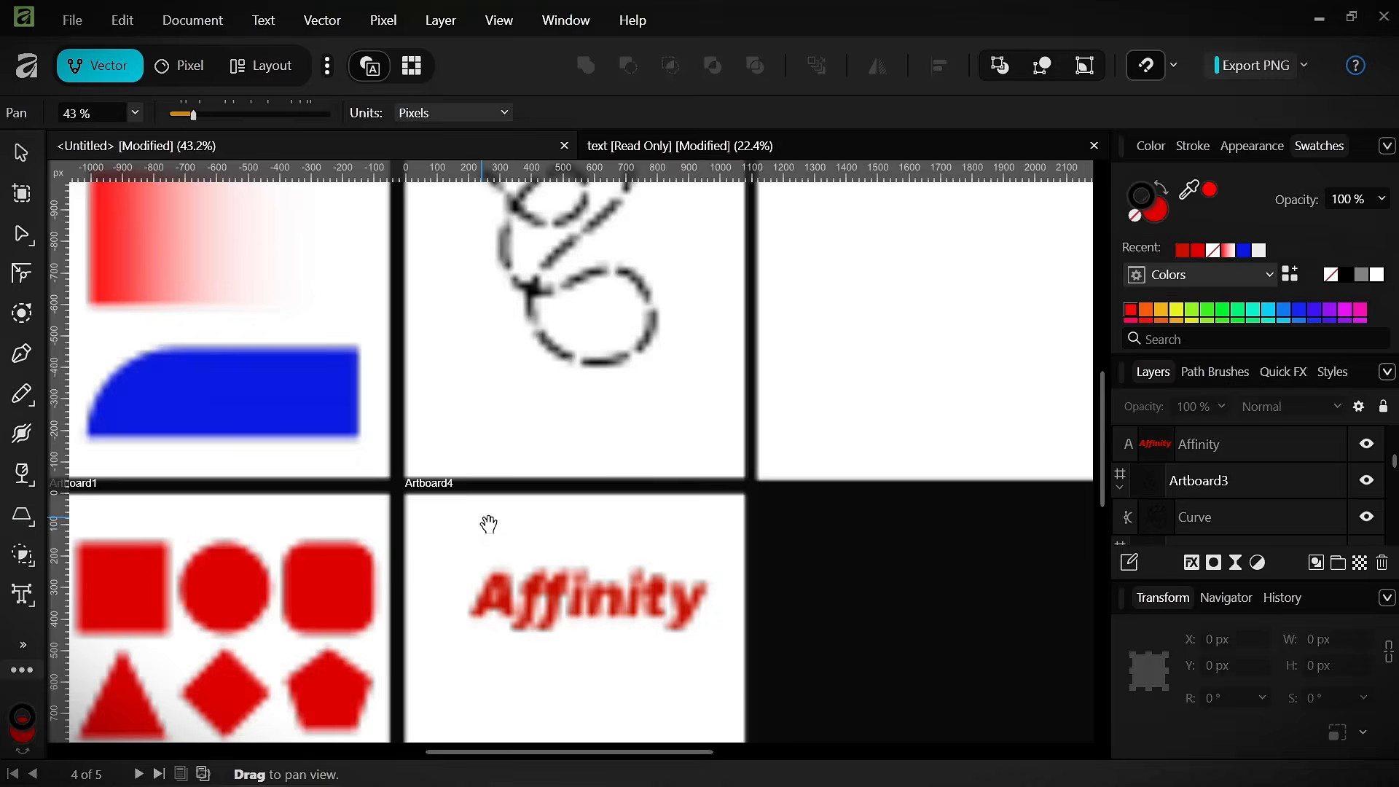
left_click_drag(291, 538, 453, 572)
scroll(572, 465, "down", 4)
left_click_drag(956, 186, 903, 449)
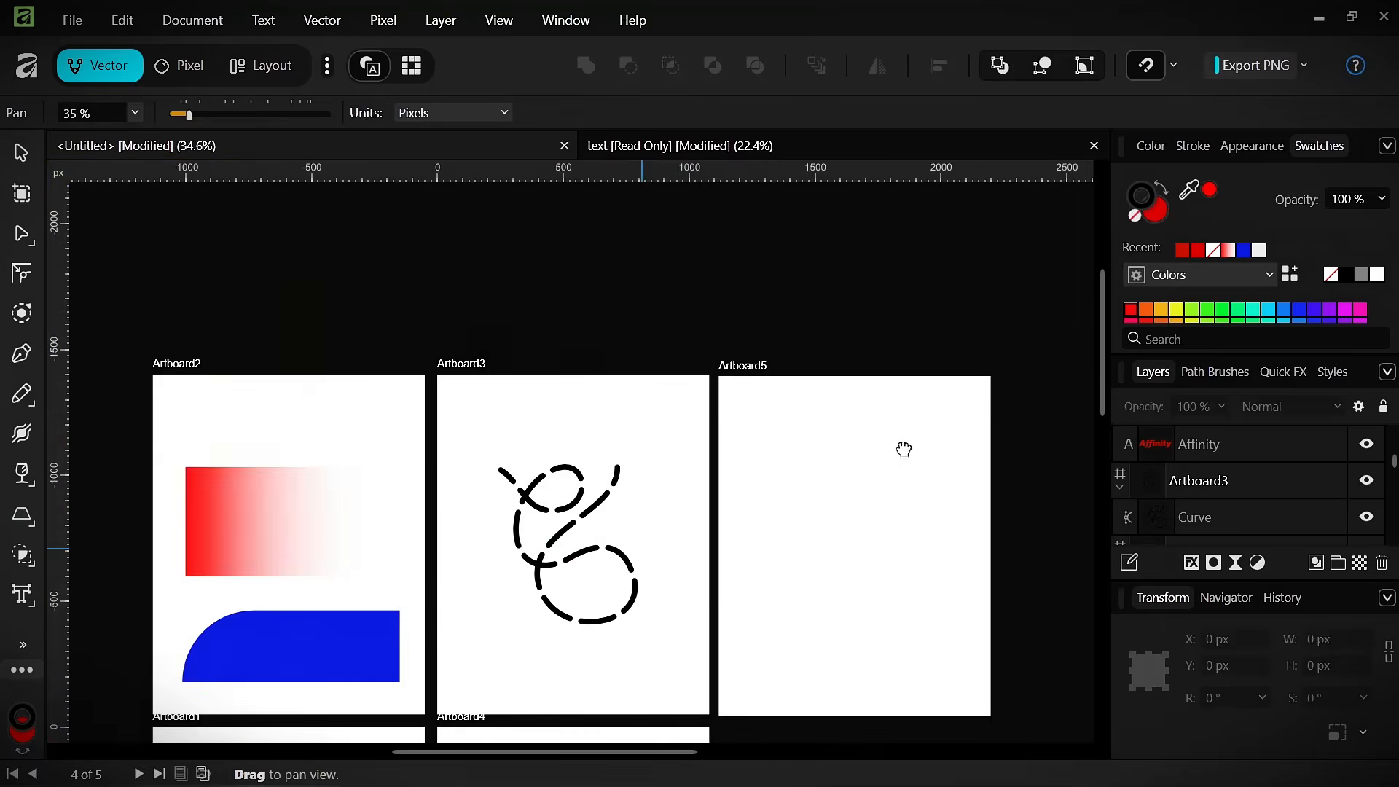
left_click_drag(656, 550, 637, 269)
scroll(628, 357, "down", 1)
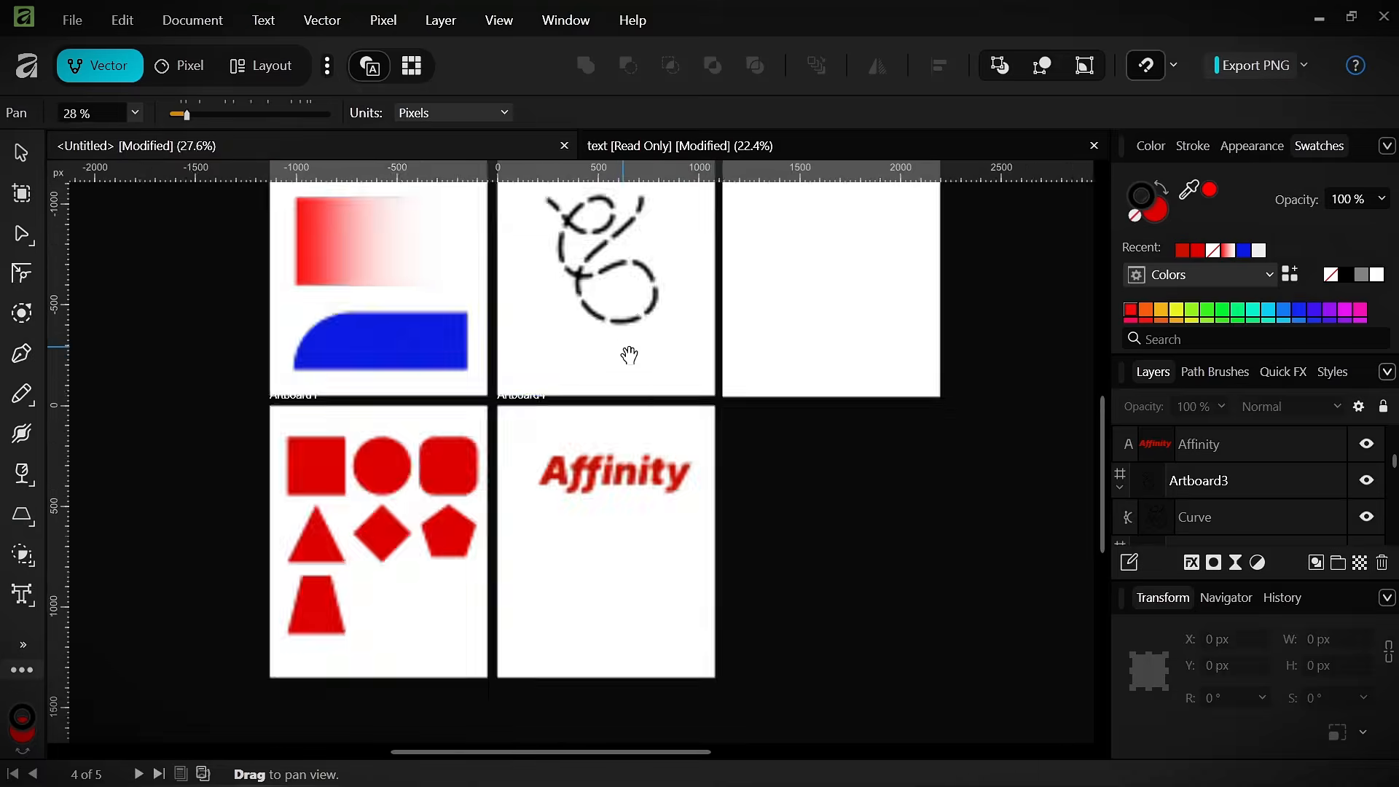
- Zoom out to about 21% with the Zoom Tool to view all the artboards together
left_click(23, 645)
left_click(128, 628)
left_click_drag(325, 477, 79, 555)
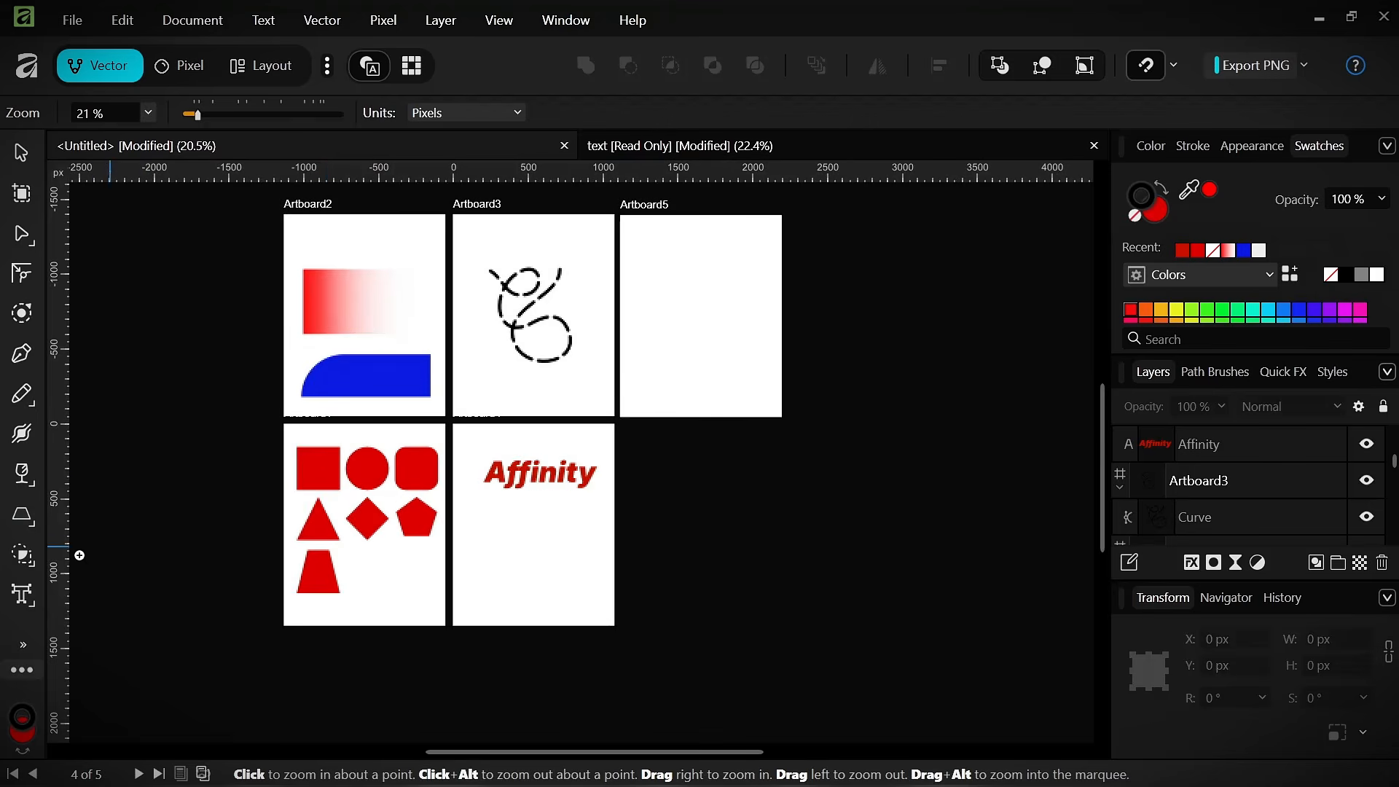
- Place the image 9 from the Downloads folder at its default size, centred over Artboard5
left_click(24, 665)
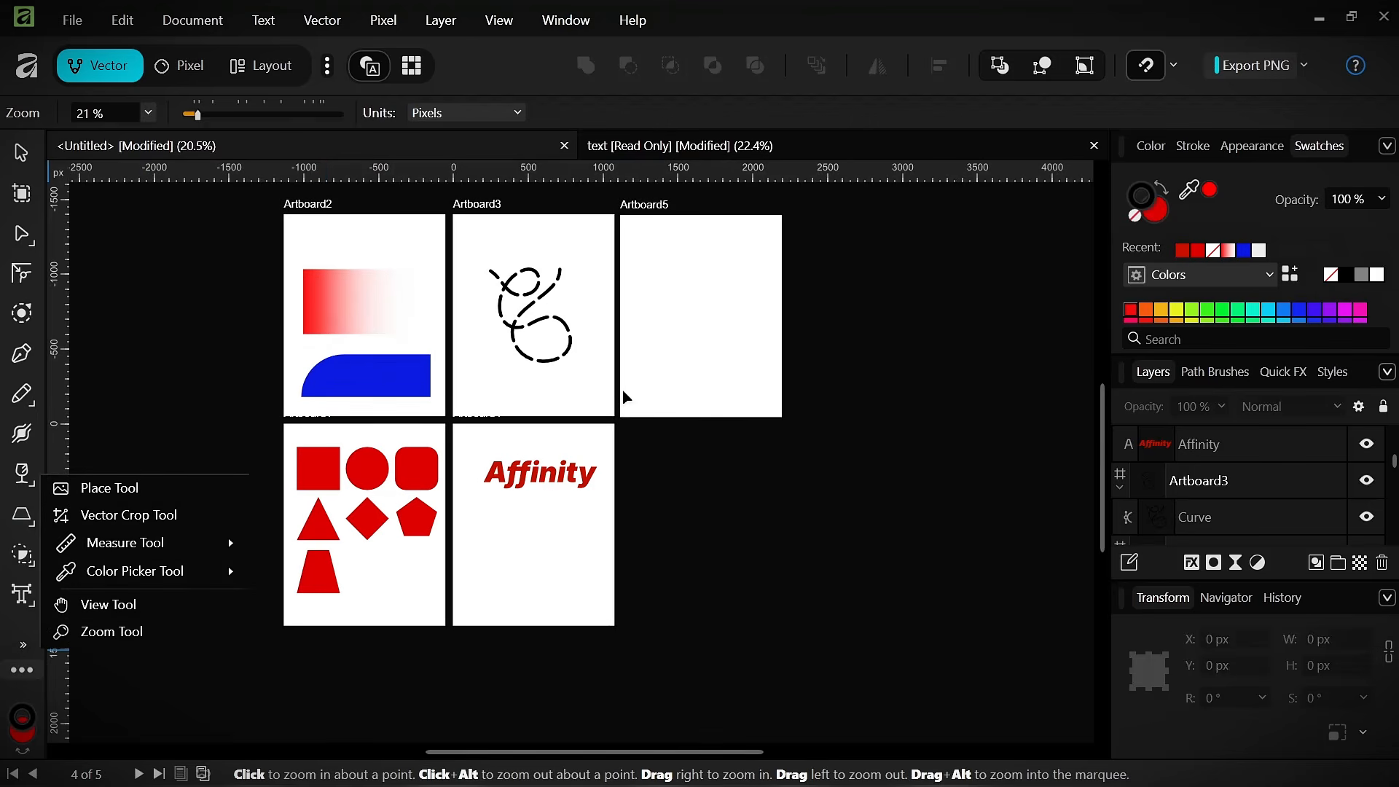
key("ctrl+o")
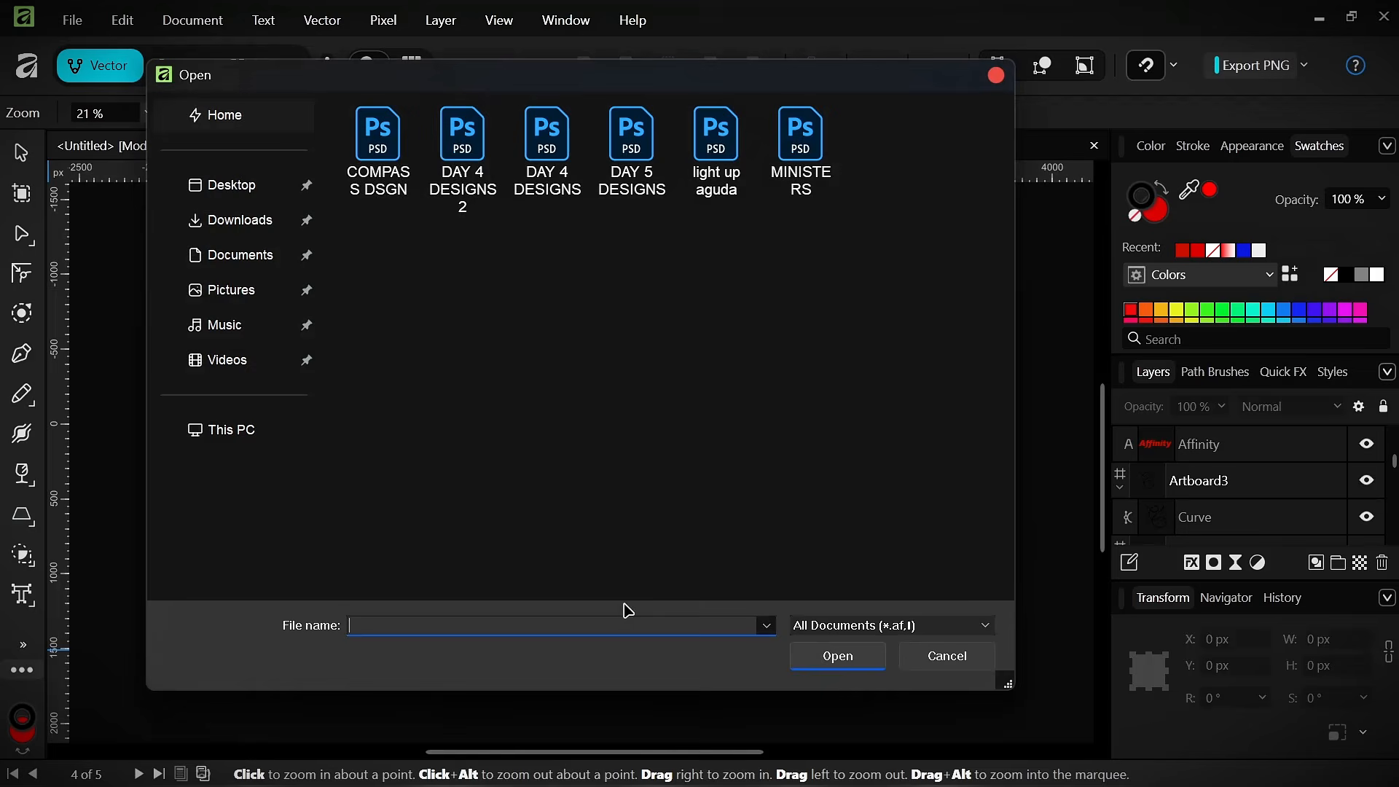
left_click(263, 221)
scroll(583, 364, "down", 5)
left_click(604, 485)
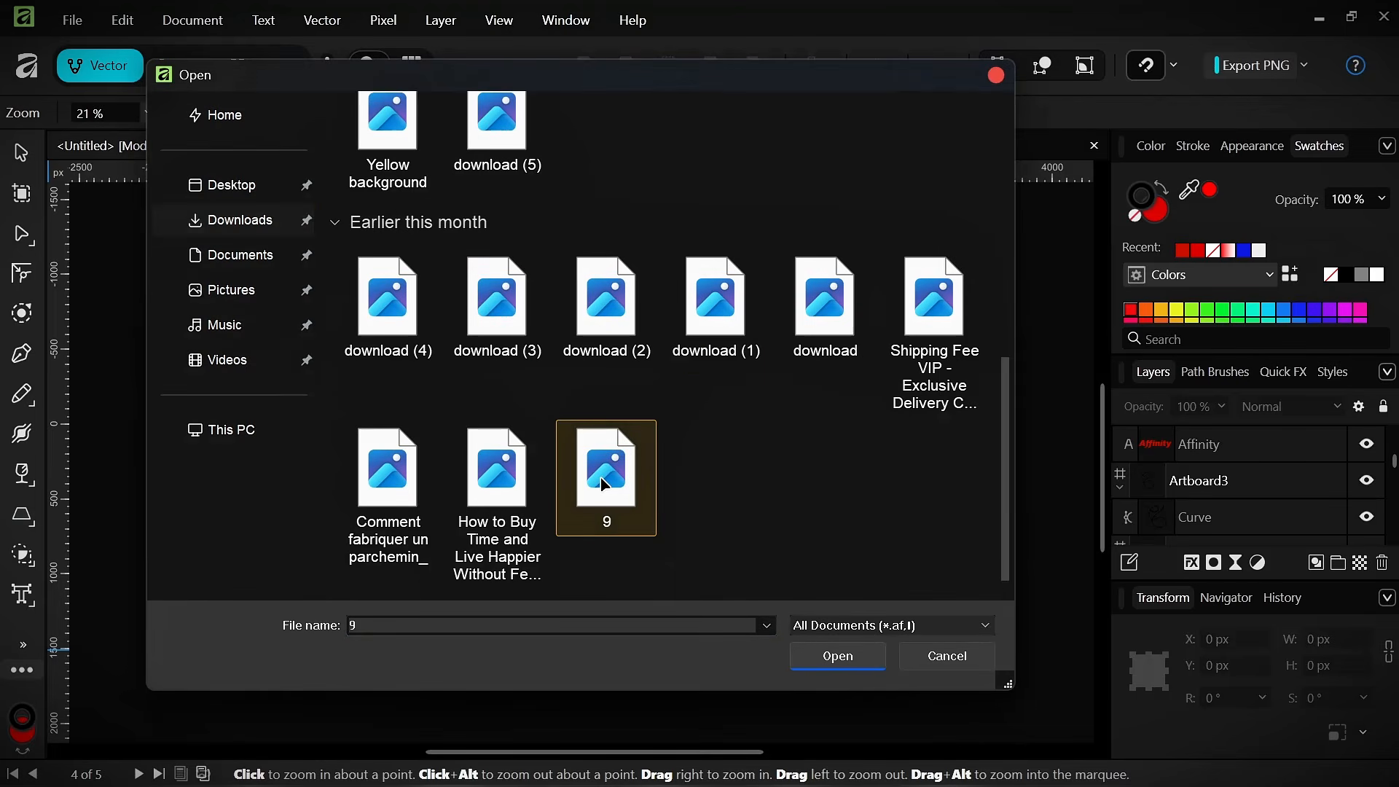
double_click(604, 485)
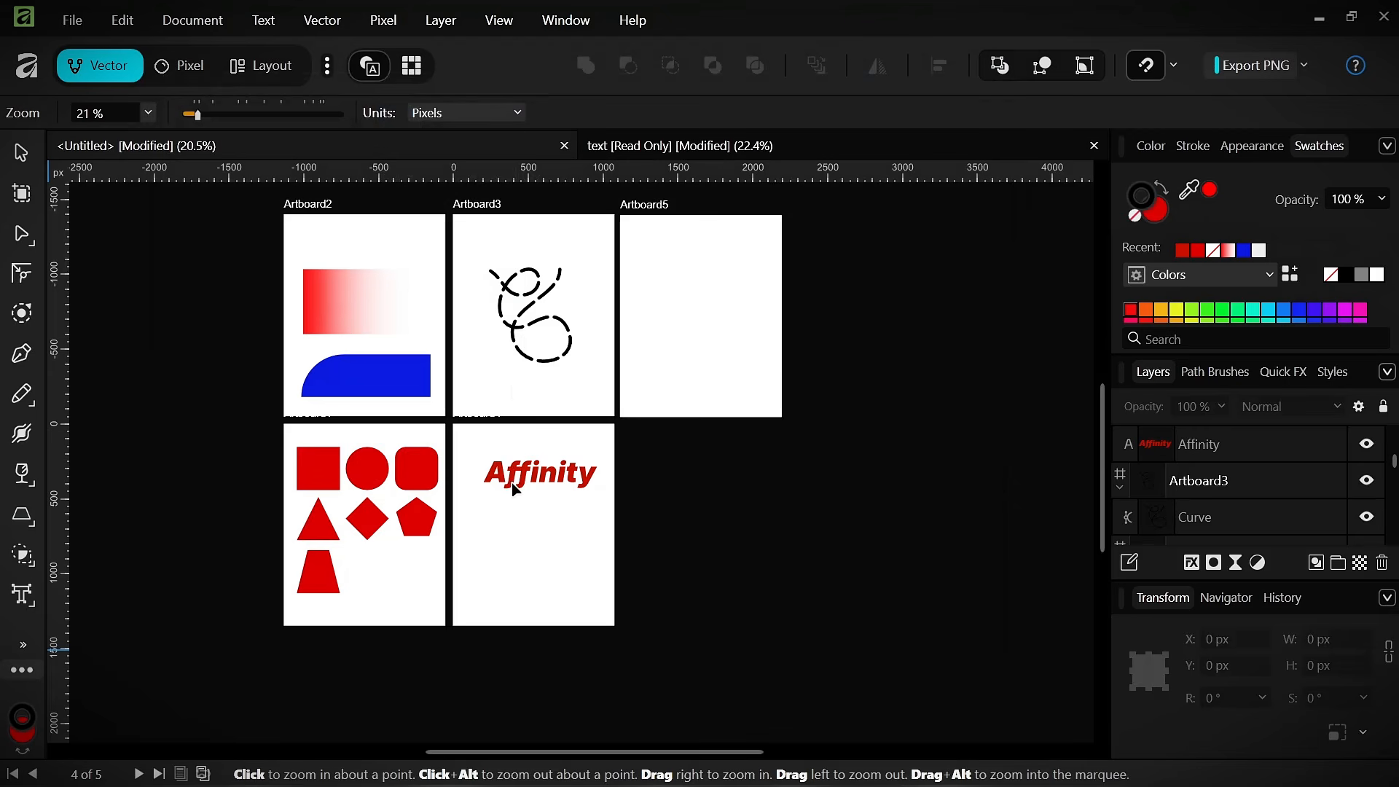
scroll(514, 489, "down", 3)
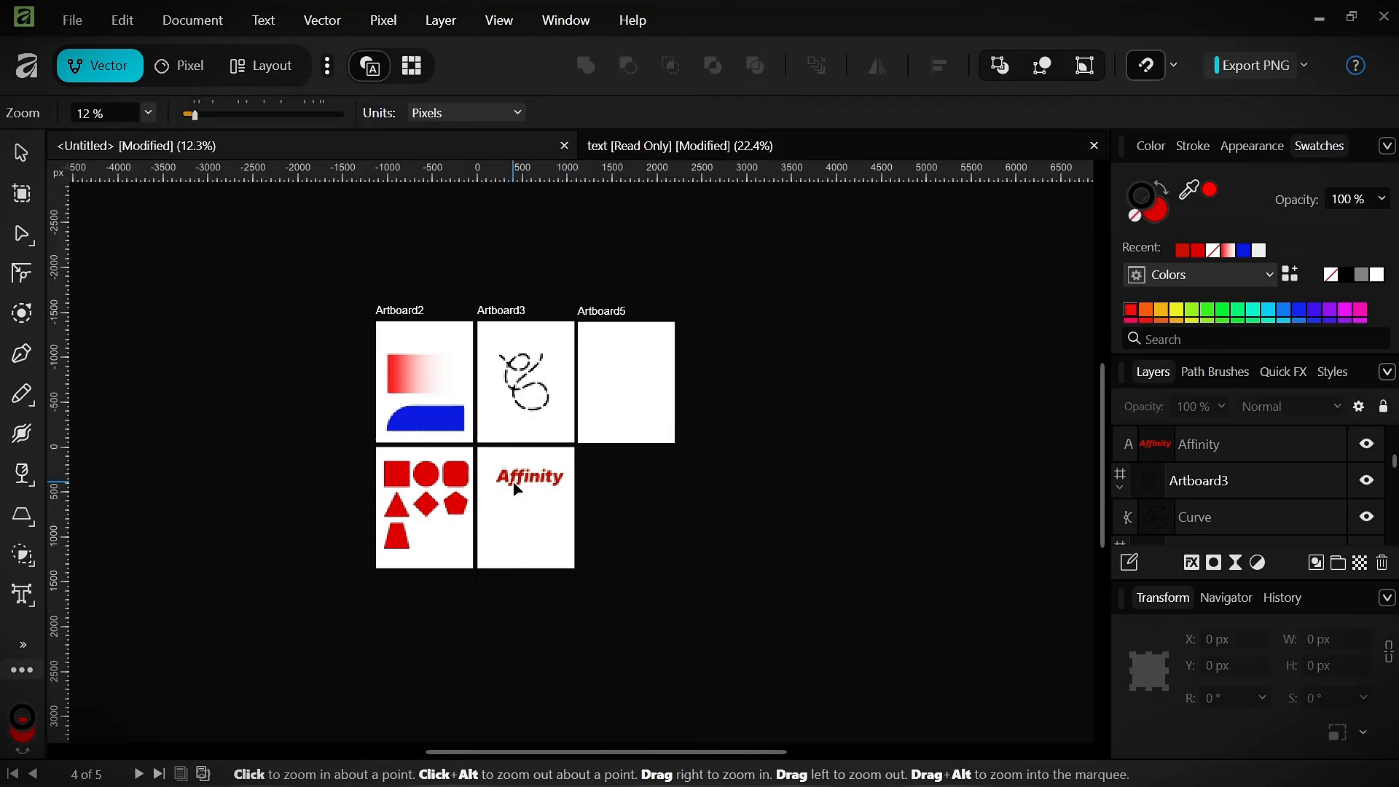
scroll(594, 402, "down", 3)
scroll(599, 396, "up", 5)
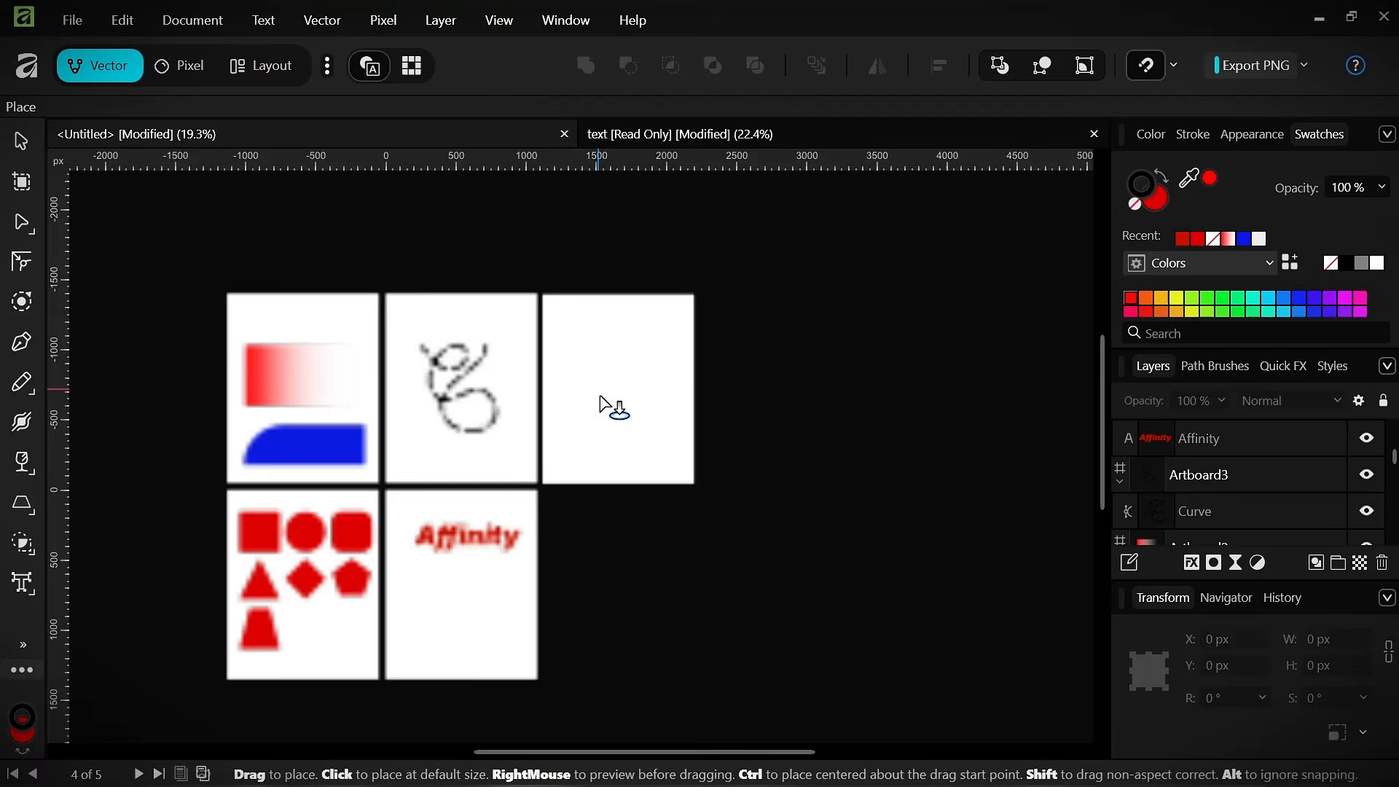
left_click(605, 377)
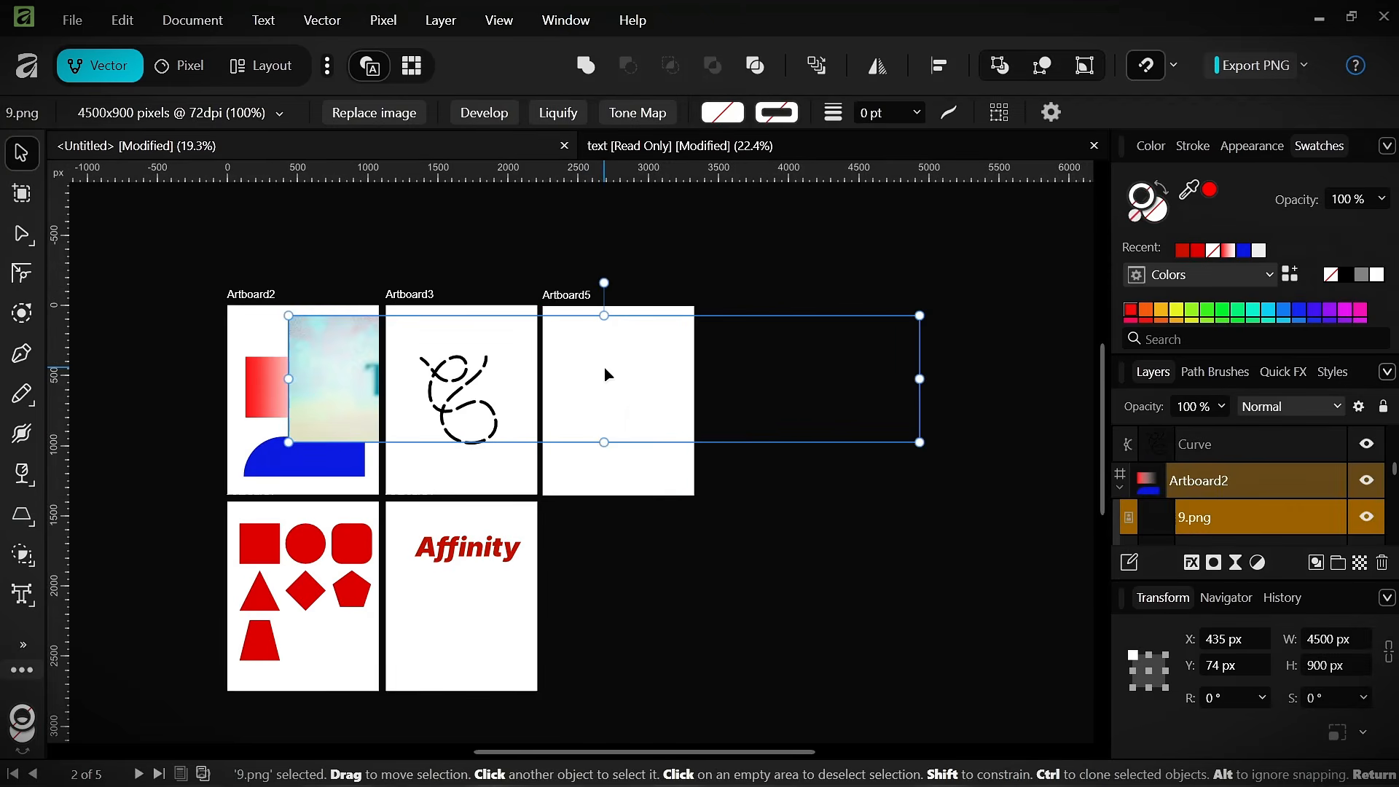
- Move the placed 9.png image to the lower part of Artboard2 and delete it
left_click_drag(609, 390, 483, 459)
key("Delete")
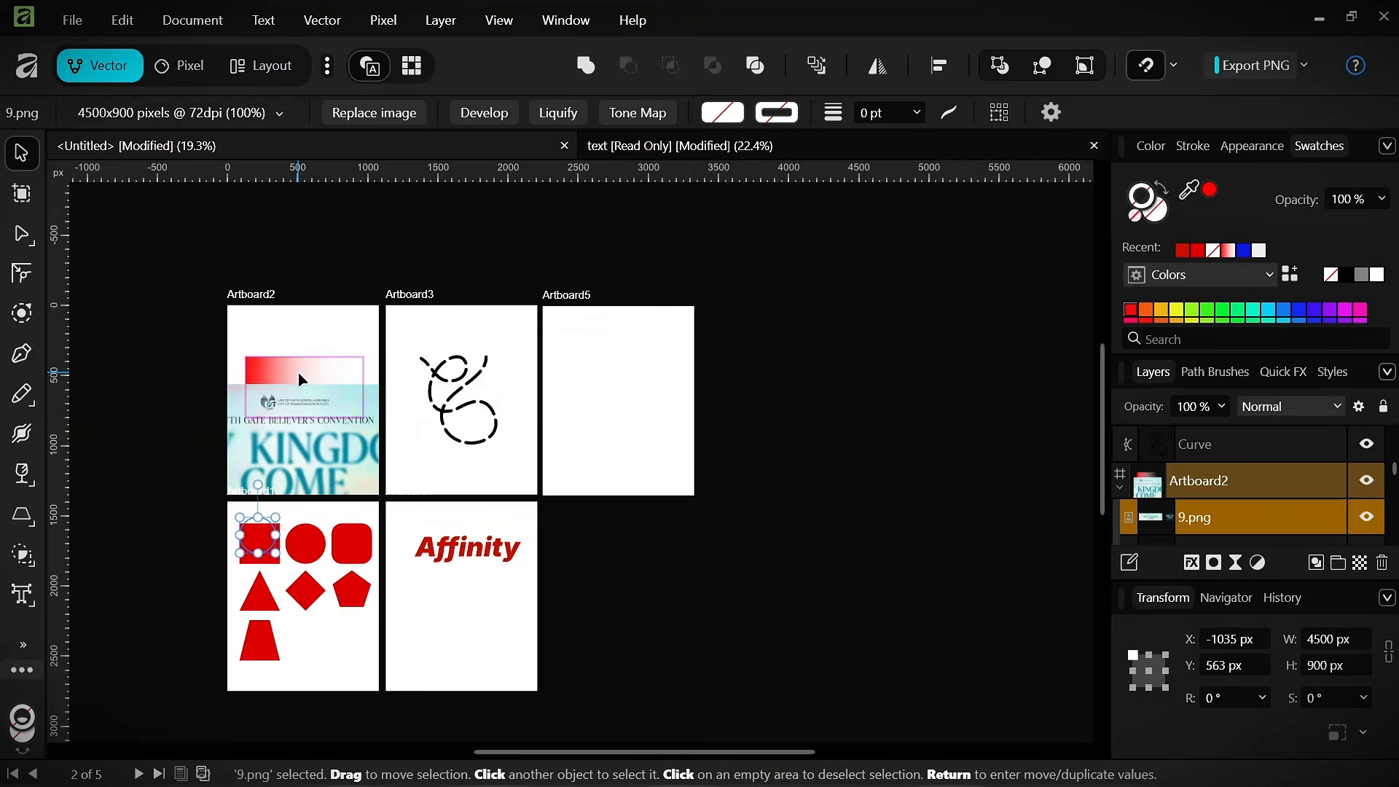
left_click(168, 521)
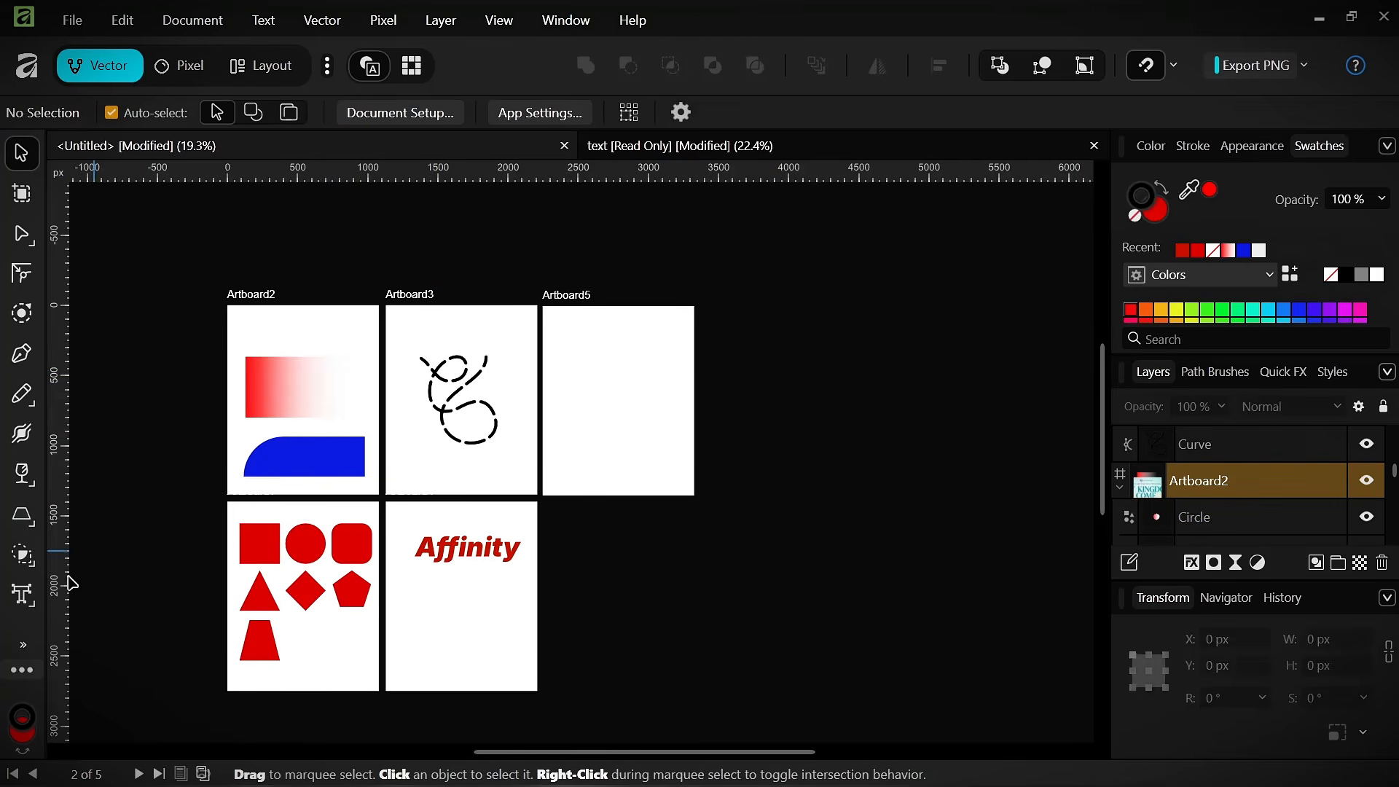
- Examine the Measure and picker tools, and inspect the blue shape's colour on Artboard2 with the Color Picker Tool
left_click(23, 644)
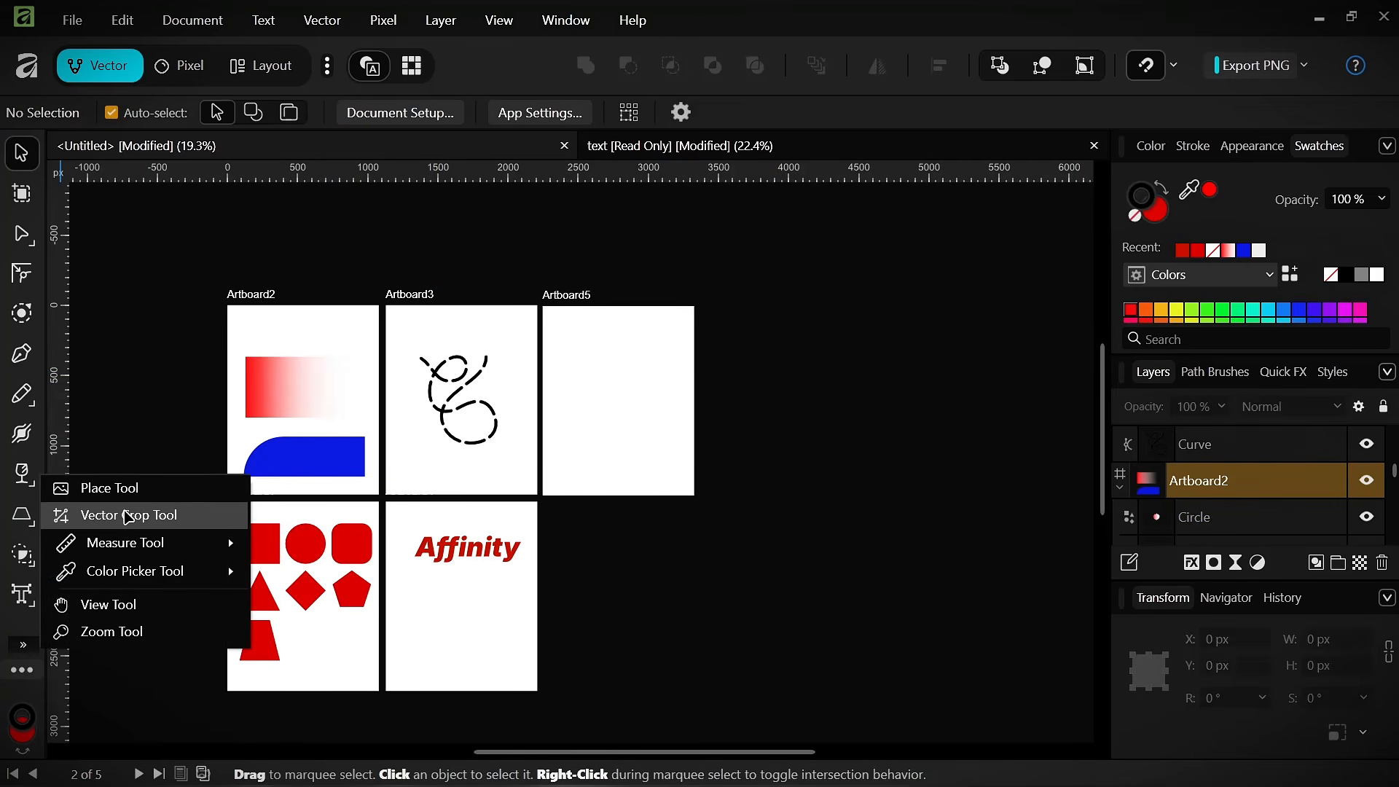
mouse_move(164, 547)
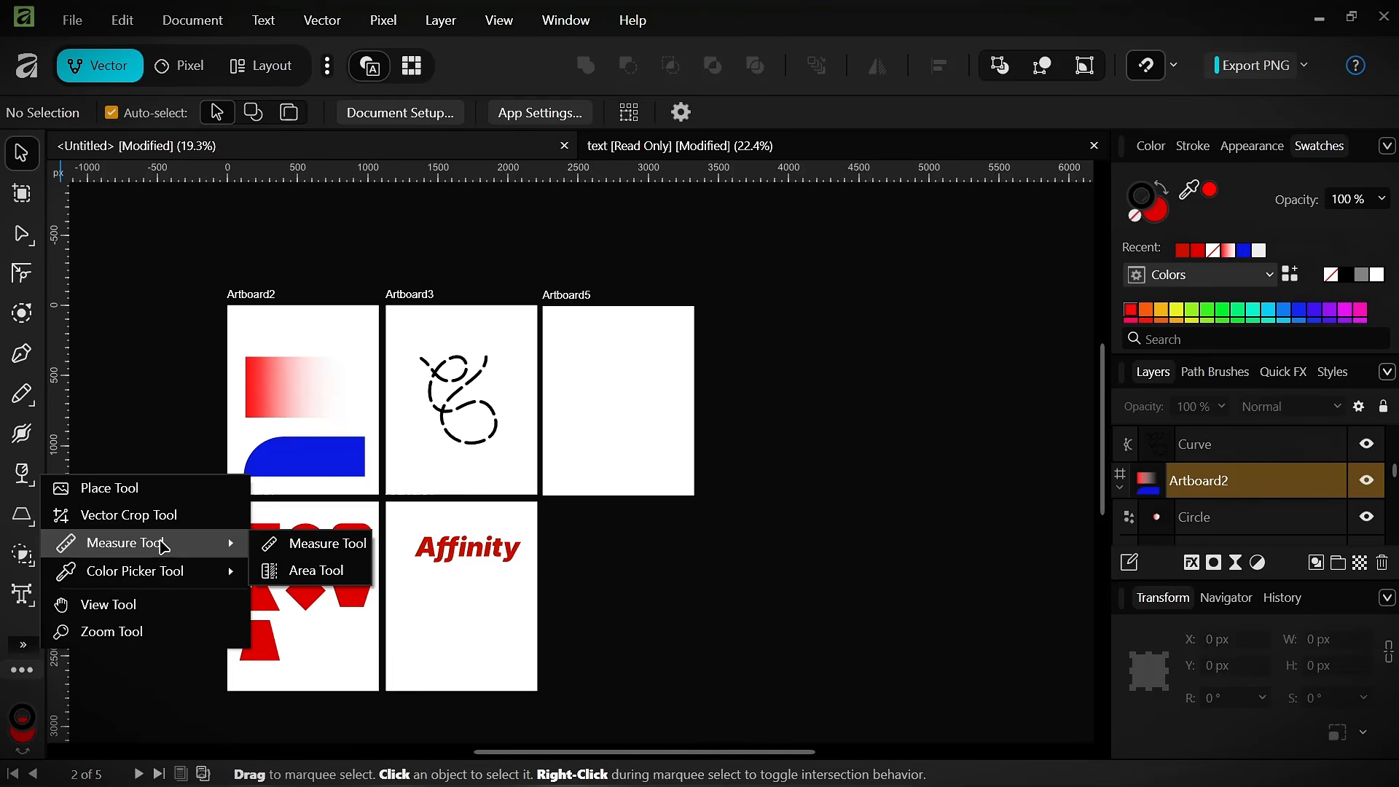
mouse_move(169, 579)
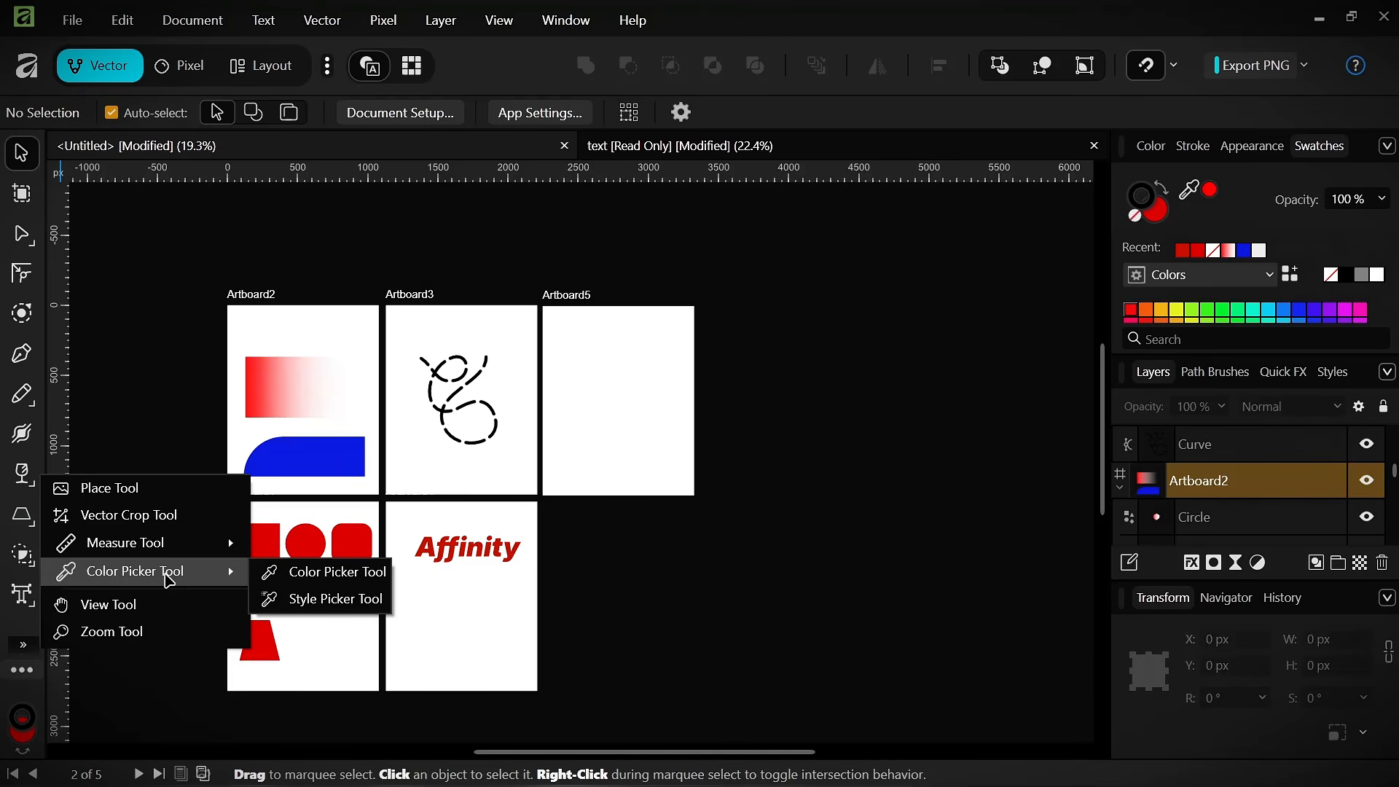
left_click(306, 572)
scroll(322, 442, "up", 5)
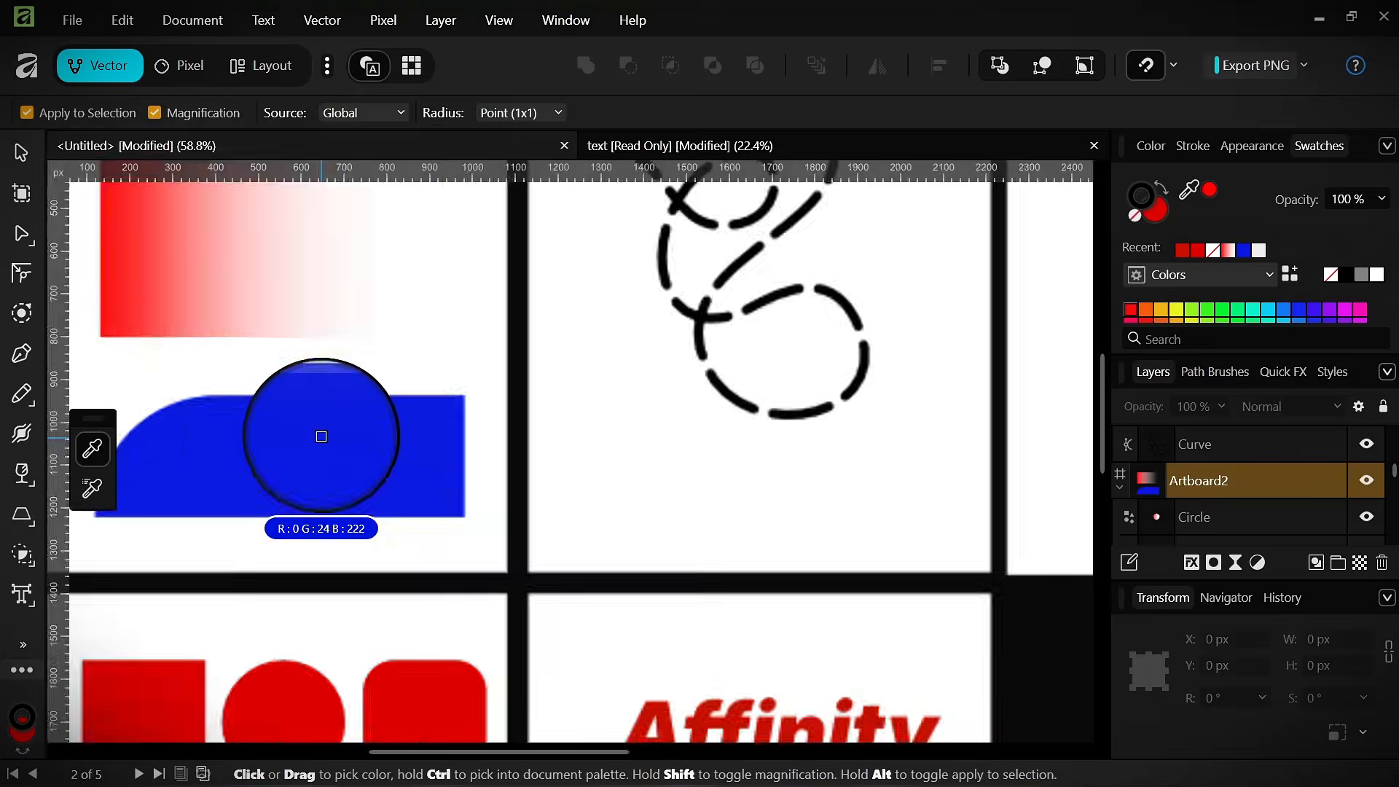
scroll(321, 418, "down", 4)
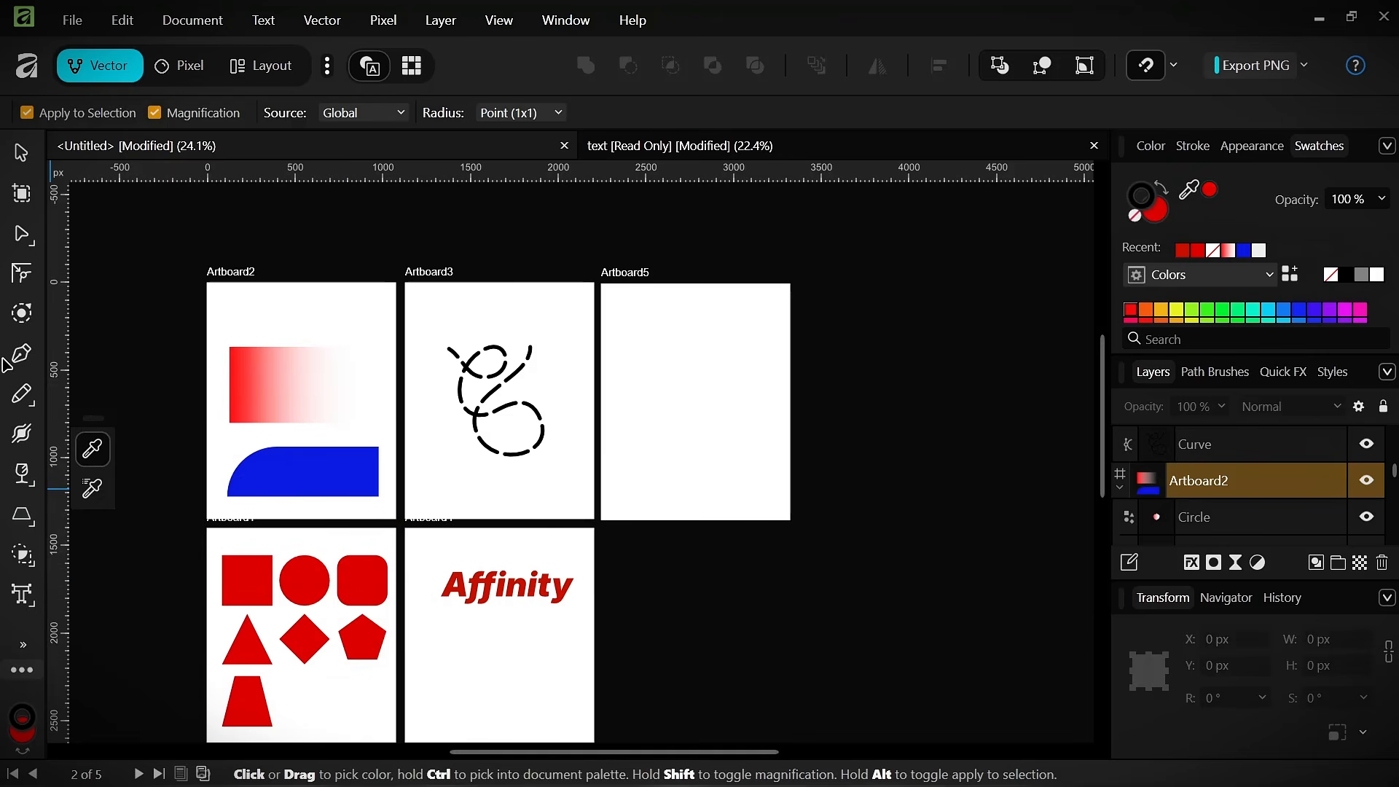
left_click(22, 154)
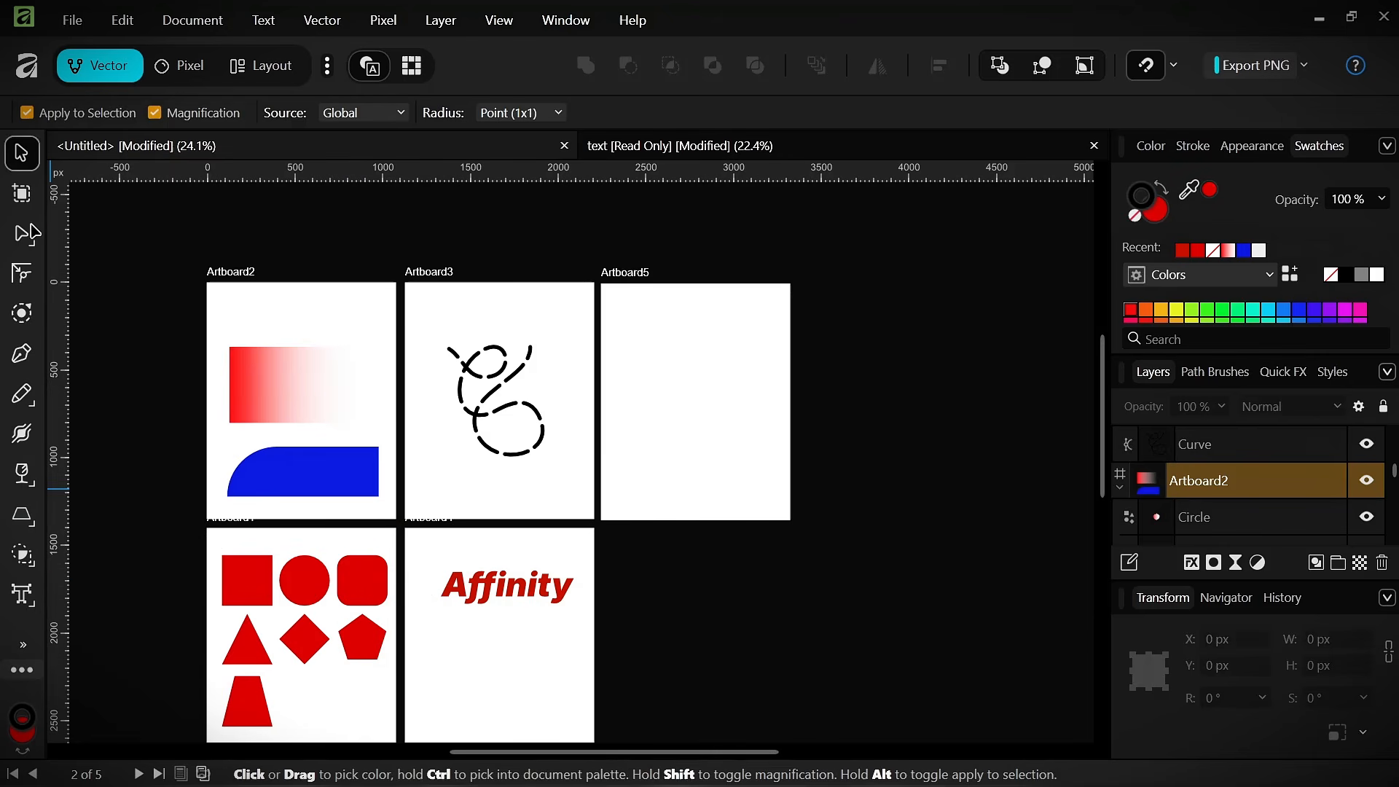
- Examine the list of shape tools and the Shape Builder and Vector Flood Fill tools
left_click(29, 527)
left_click(116, 15)
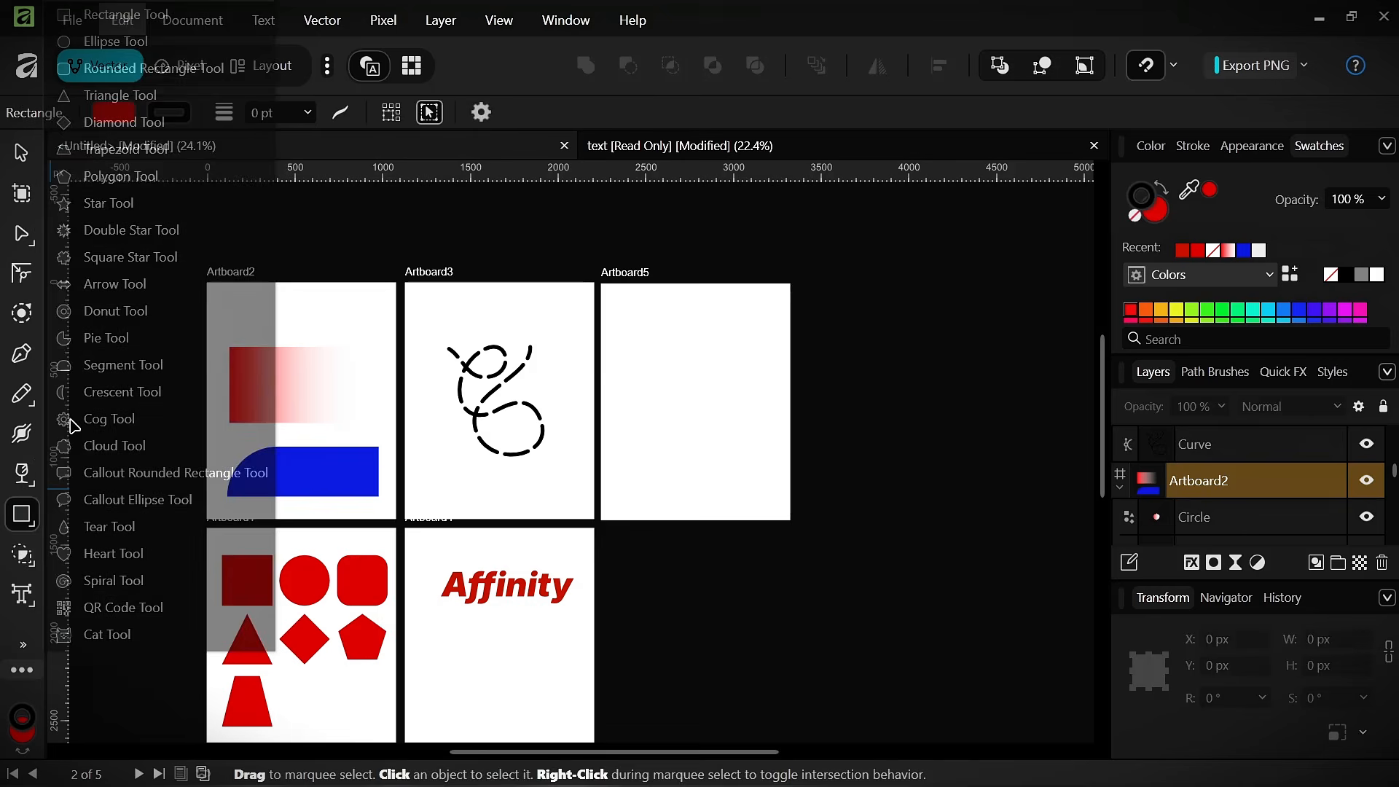
left_click(22, 556)
left_click(32, 569)
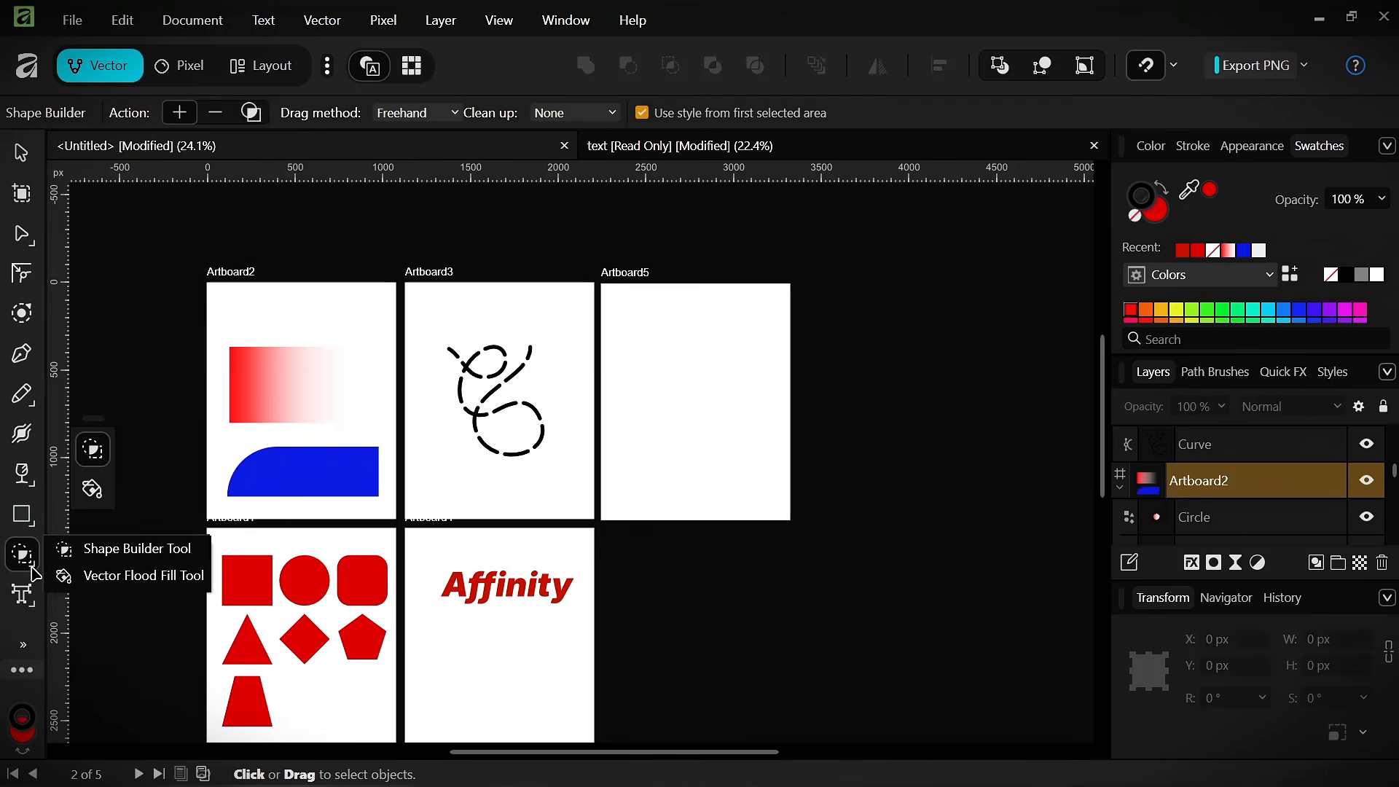
left_click(75, 559)
left_click(21, 153)
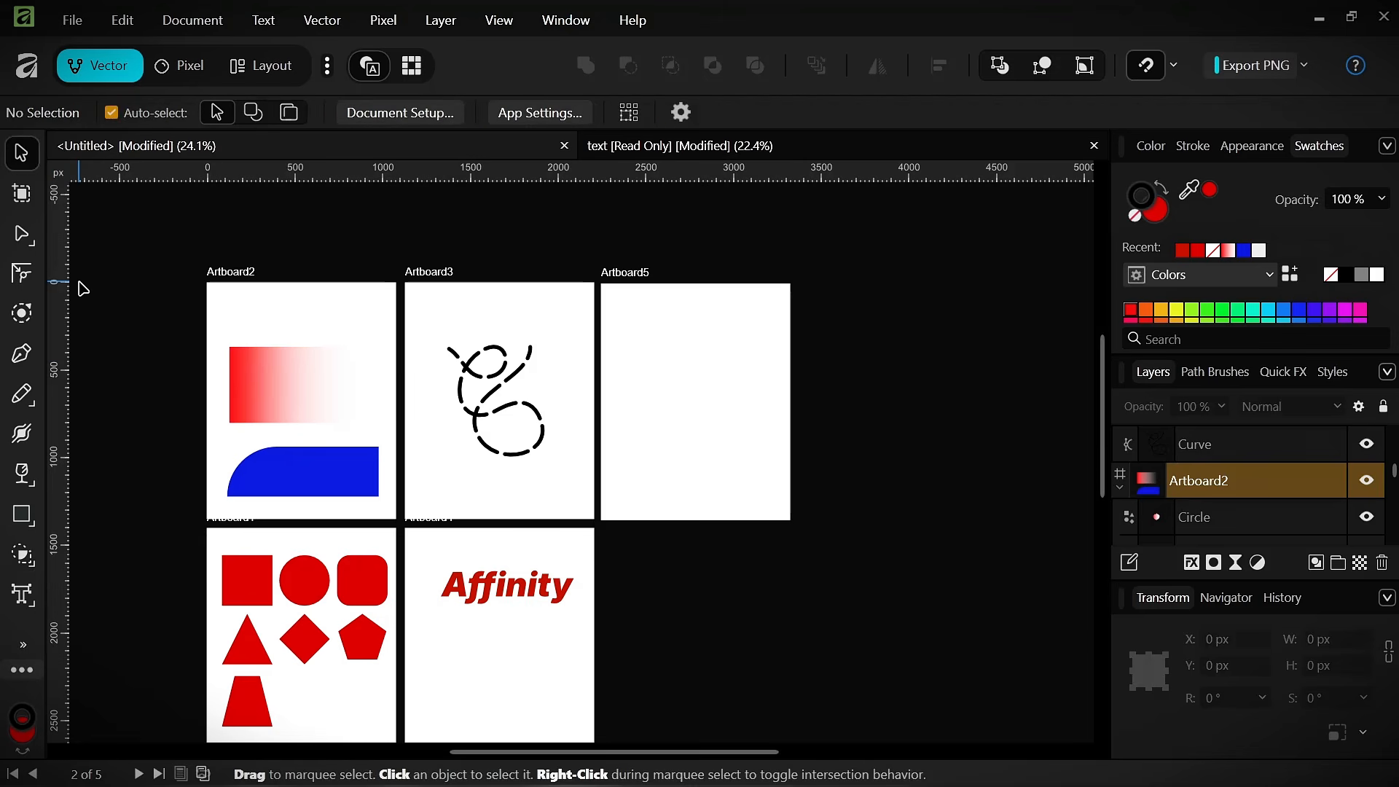
- Draw a red square about 406 px wide on Artboard5 and a triangle about 432 px wide overlapping its lower right corner
scroll(670, 447, "up", 4)
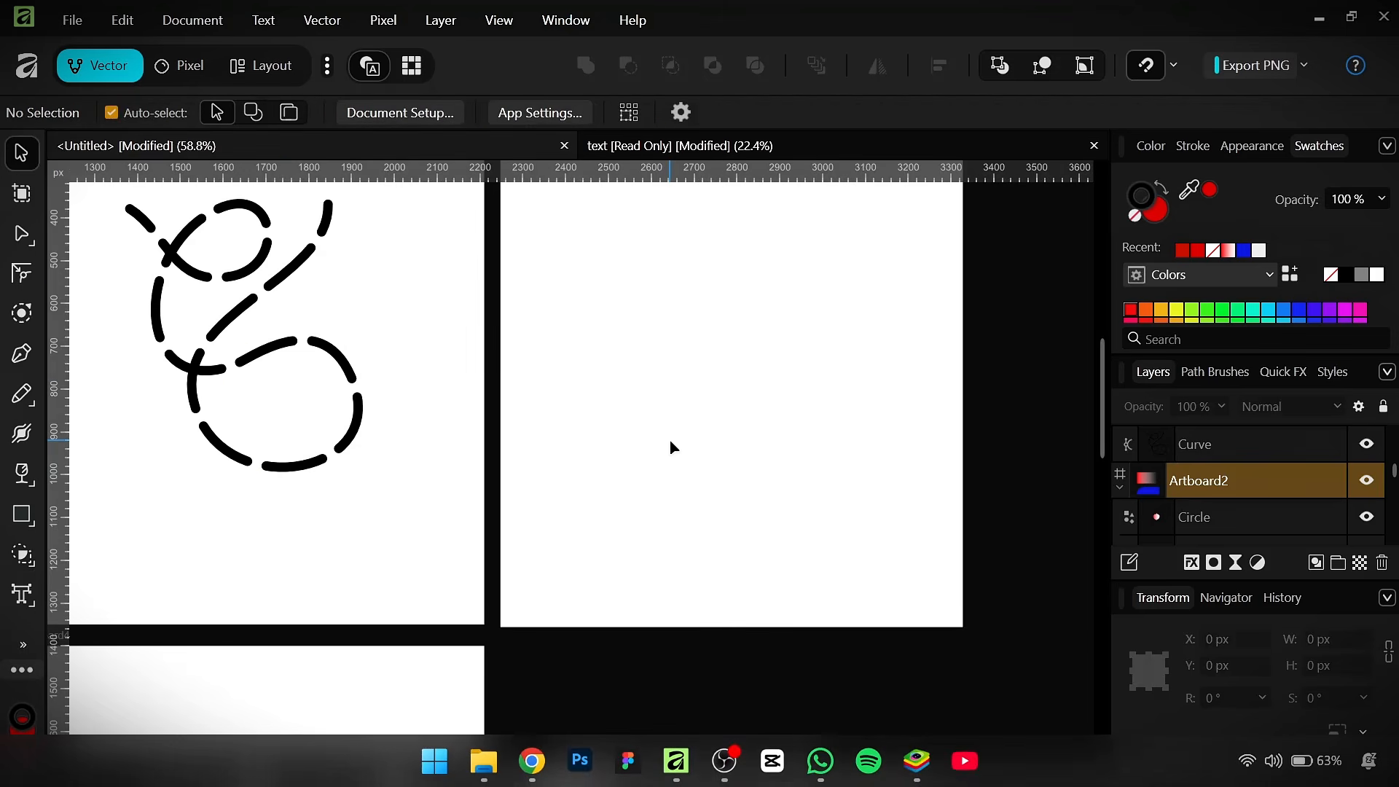
scroll(695, 484, "down", 4)
scroll(827, 500, "up", 2)
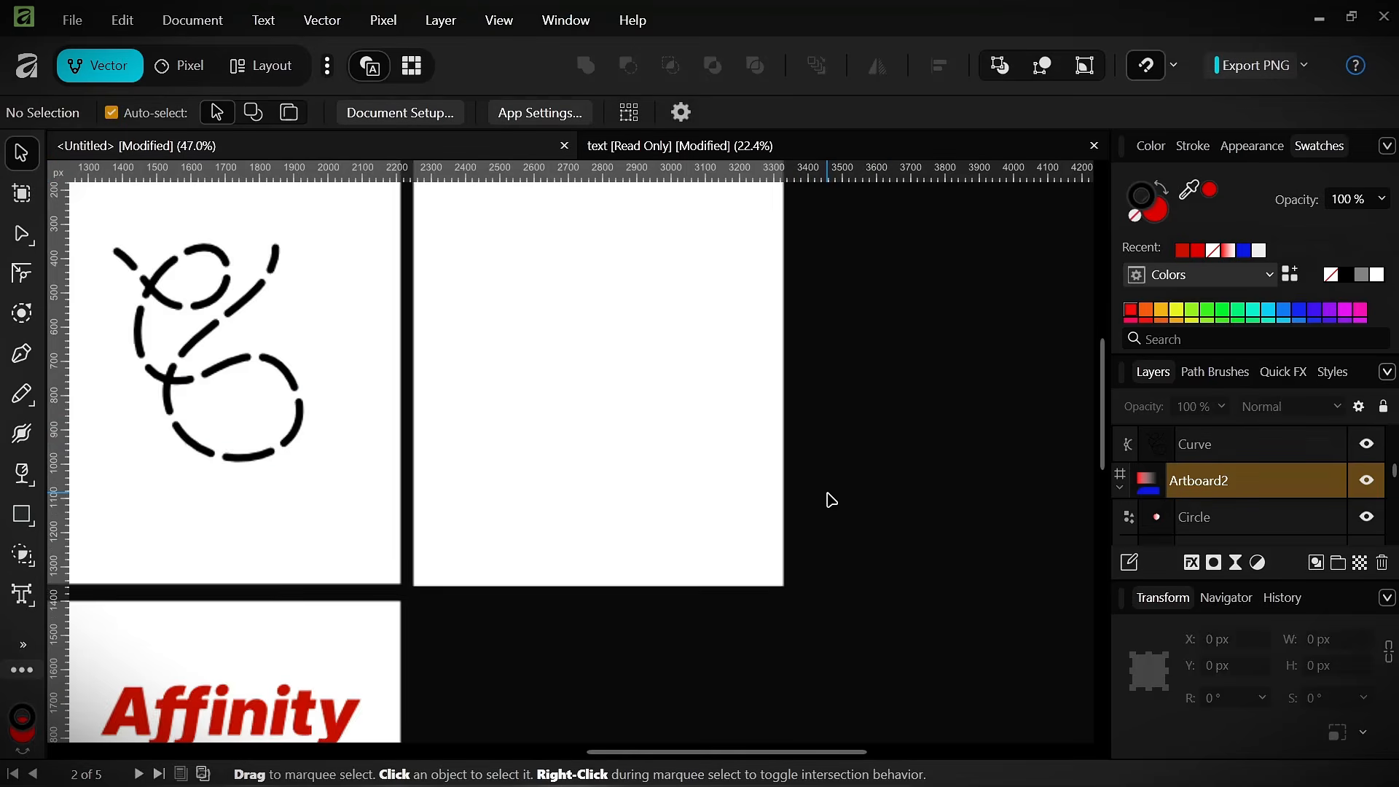
left_click(22, 515)
left_click_drag(469, 282, 607, 421)
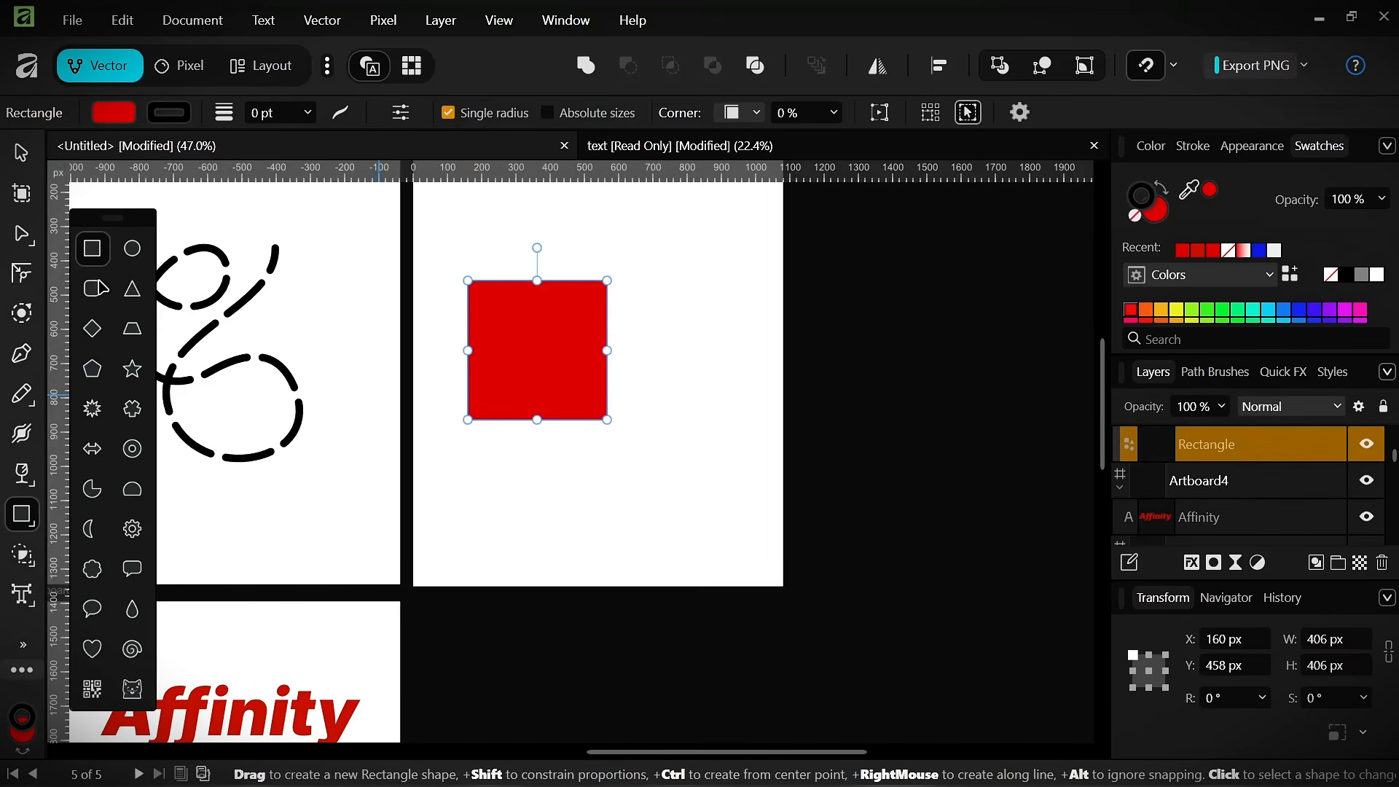
left_click(128, 292)
left_click_drag(538, 455, 726, 347)
- Try a blue fill (RGB 64, 44, 255) and no fill on the triangle, and restore its red fill
left_click(102, 113)
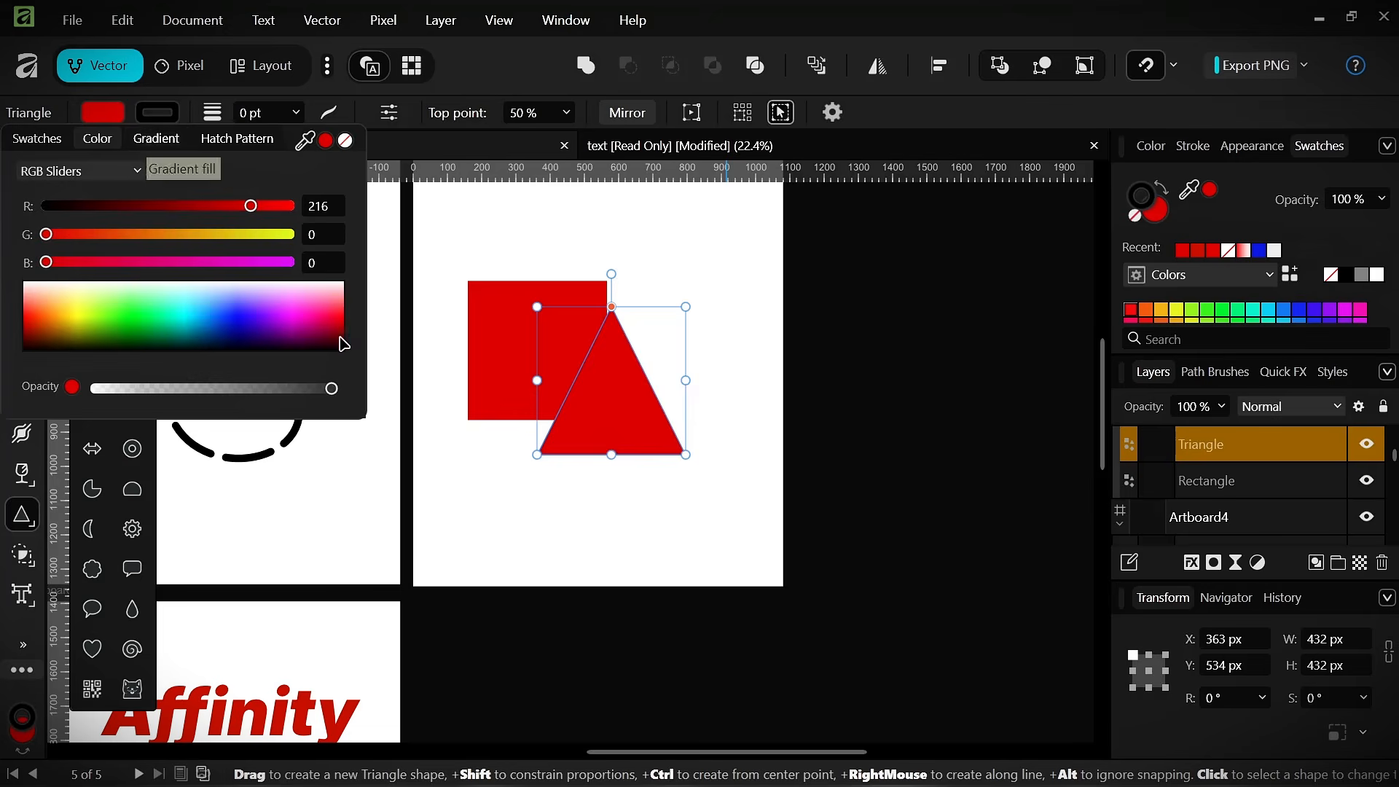
left_click_drag(345, 344, 249, 317)
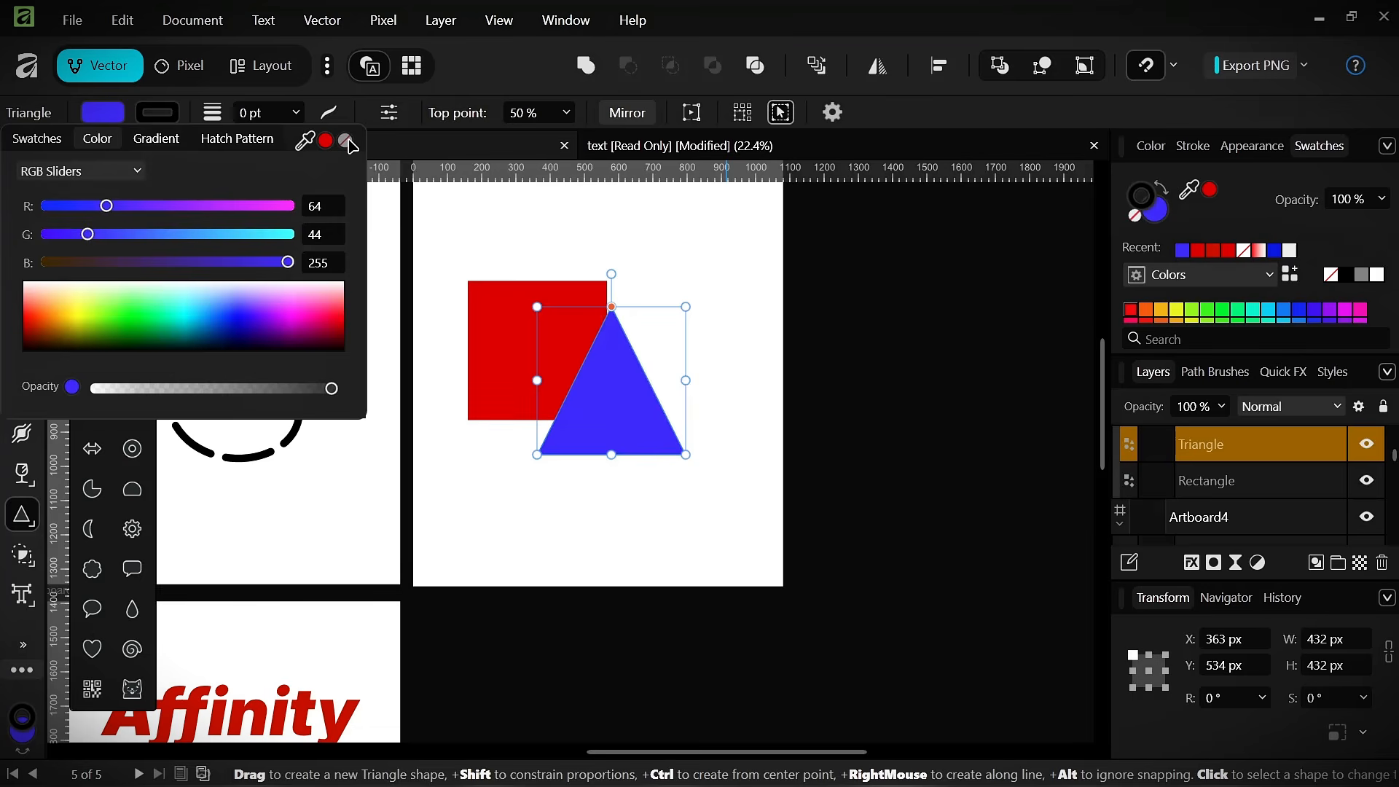
left_click(347, 141)
left_click(326, 141)
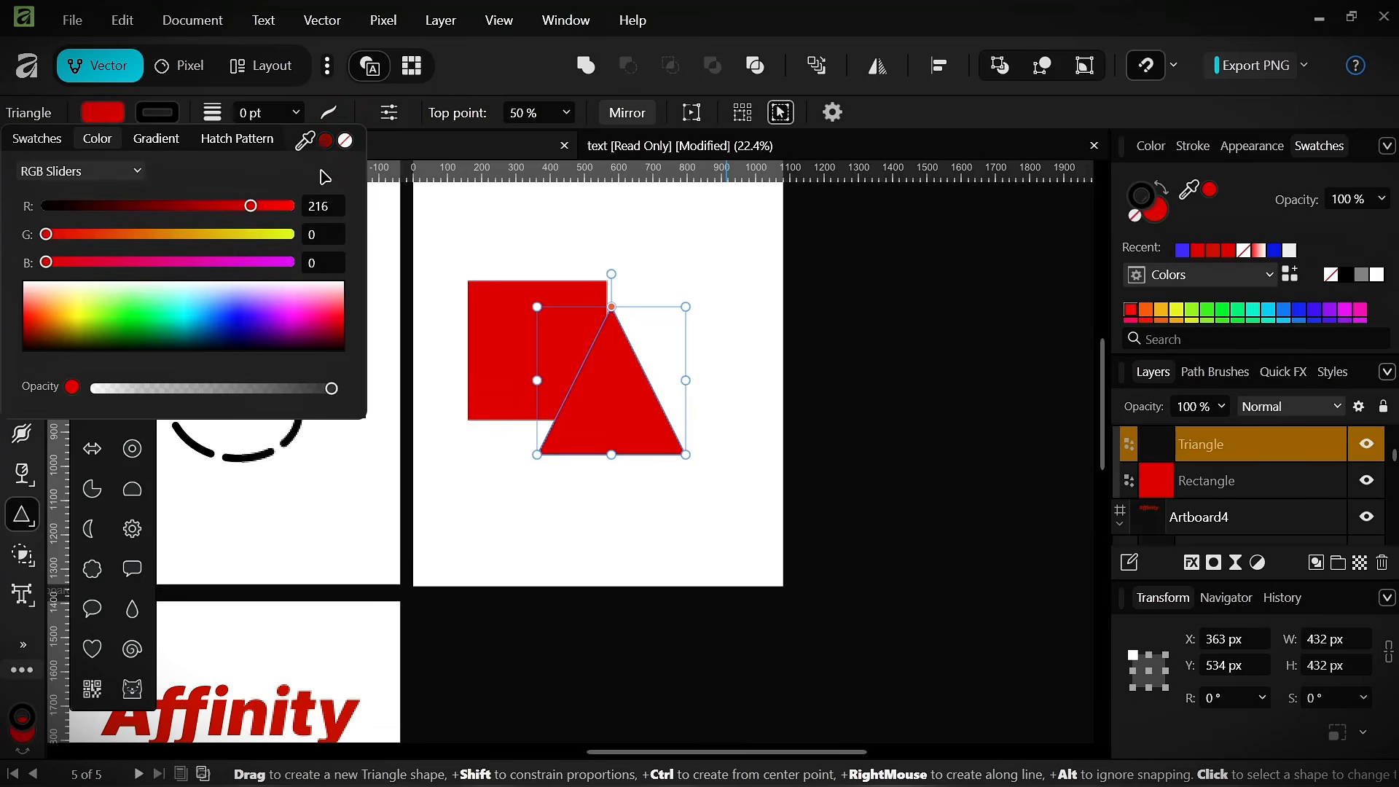
- Fill the triangle on Artboard5 with bright green, and undo the stray triangle drawn over the shapes
left_click_drag(321, 313, 123, 303)
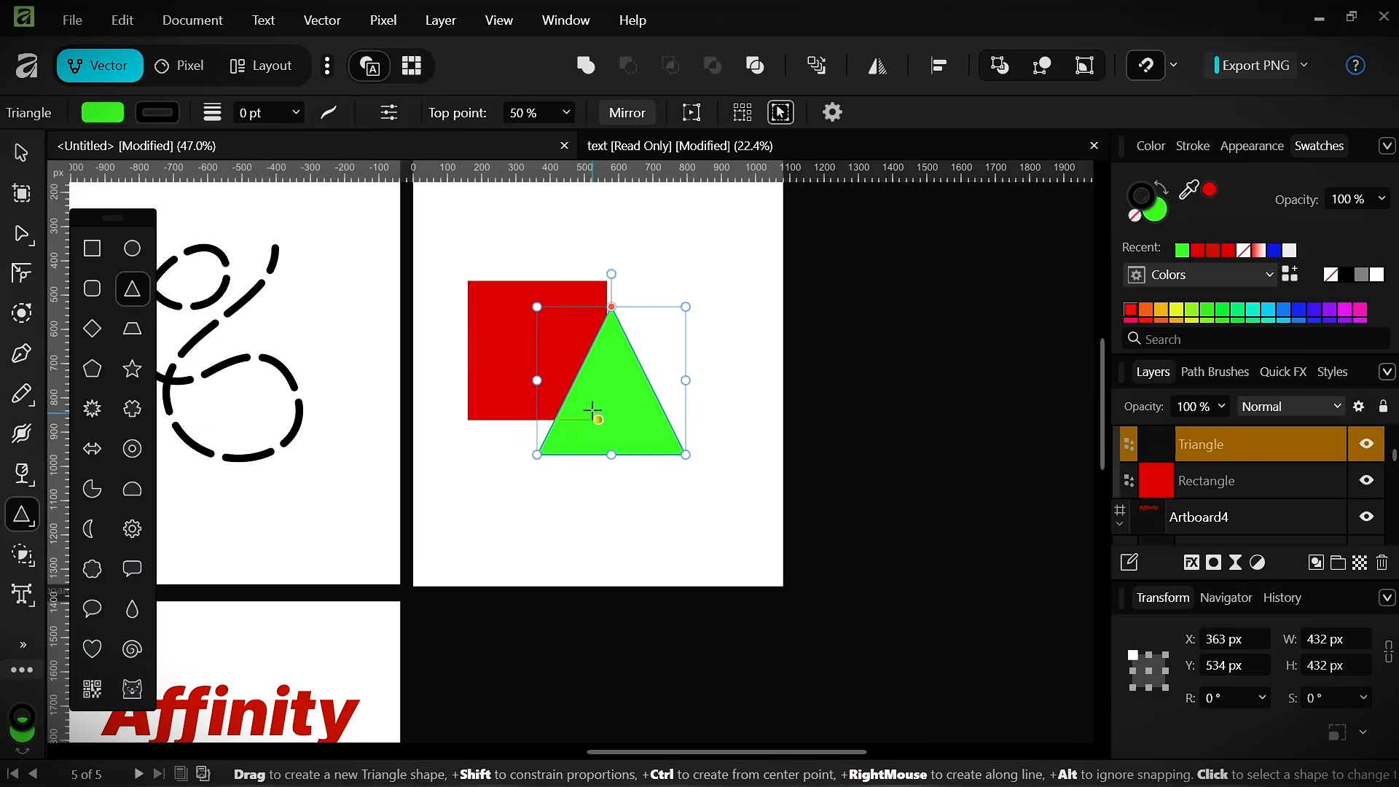
left_click_drag(593, 412, 518, 394)
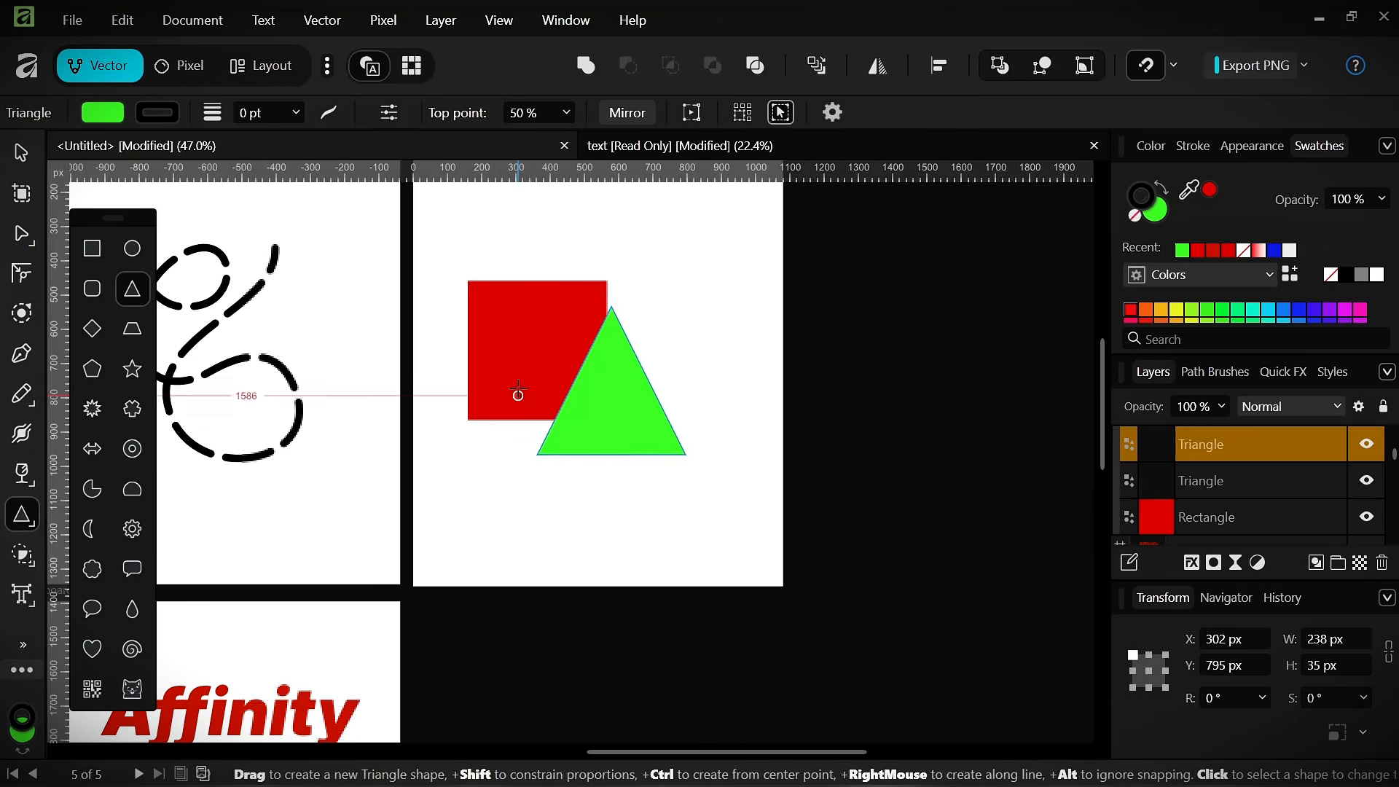
key("ctrl+z")
- Move the green triangle onto the middle of the red square, and select both shapes
key("v")
key("ctrl+d")
scroll(635, 444, "up", 5)
left_click_drag(635, 445, 581, 535)
scroll(690, 580, "down", 4)
left_click_drag(738, 296, 423, 725)
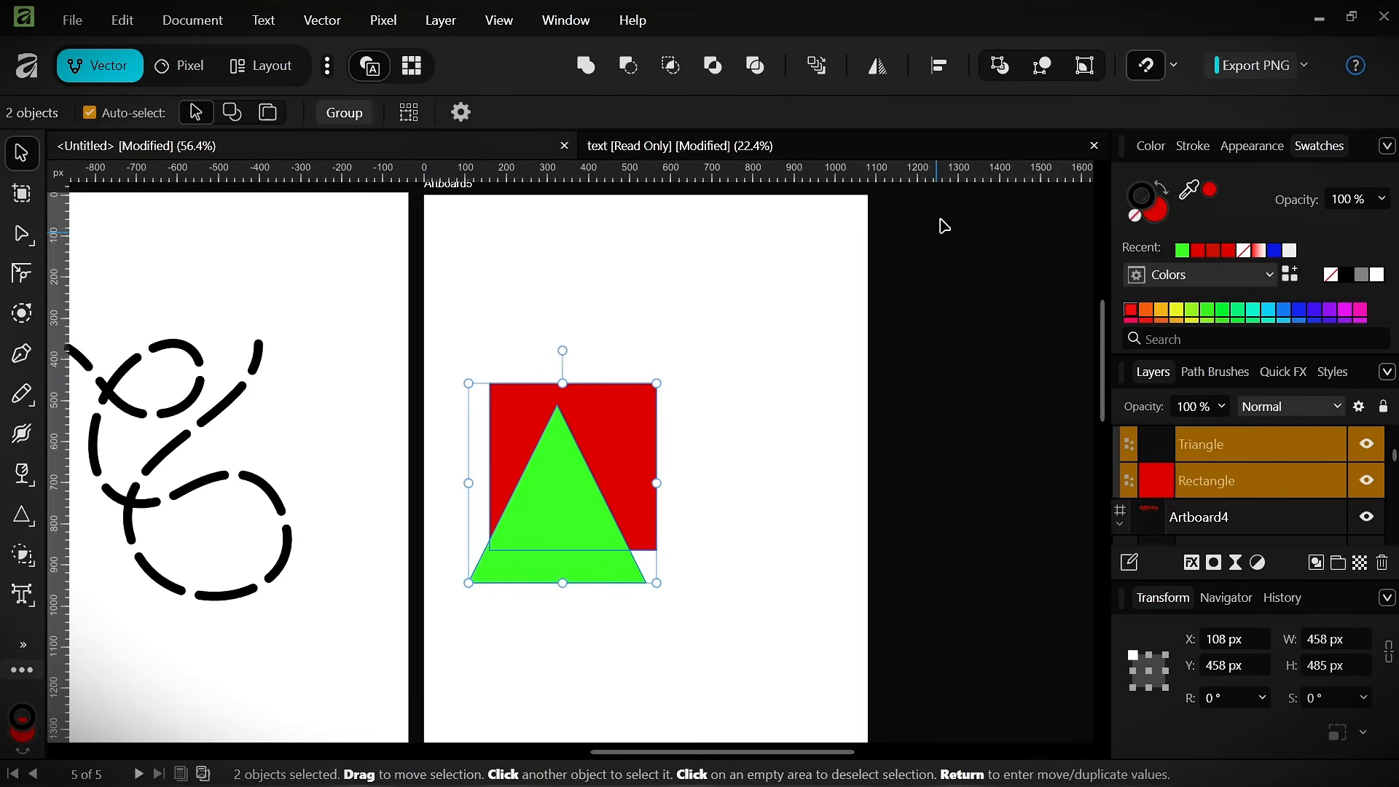
- Align the triangle and the square to each other's centres, both horizontally and vertically
left_click(871, 69)
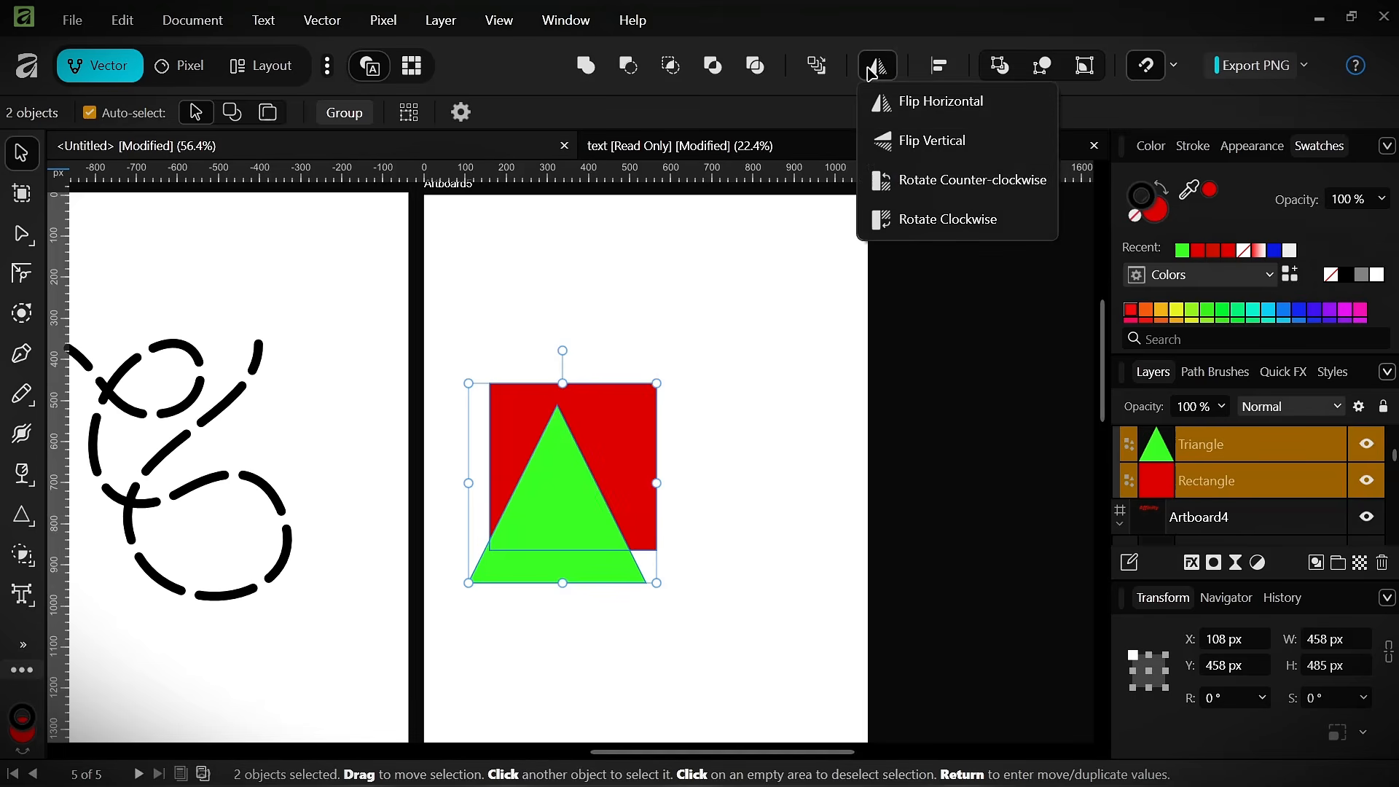
left_click(938, 70)
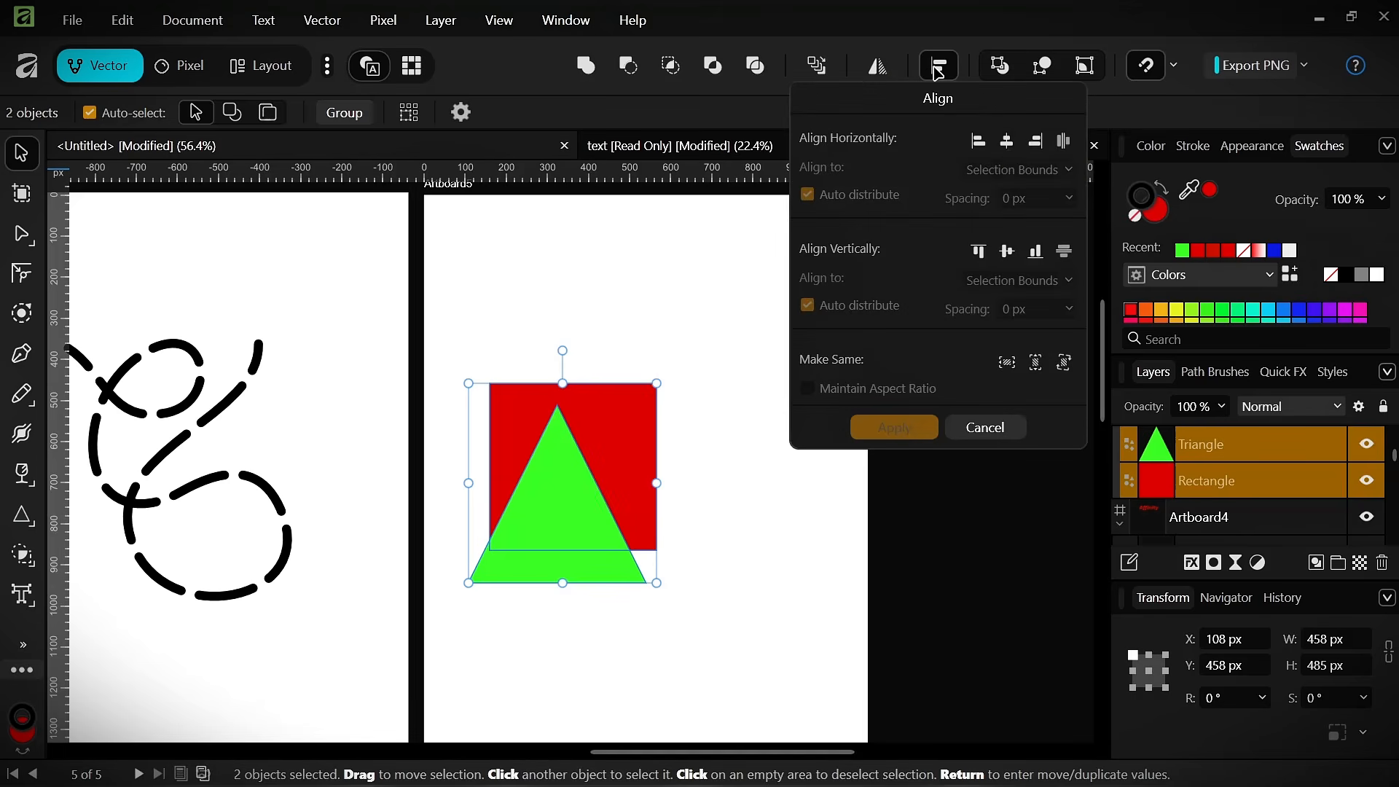
left_click(1008, 146)
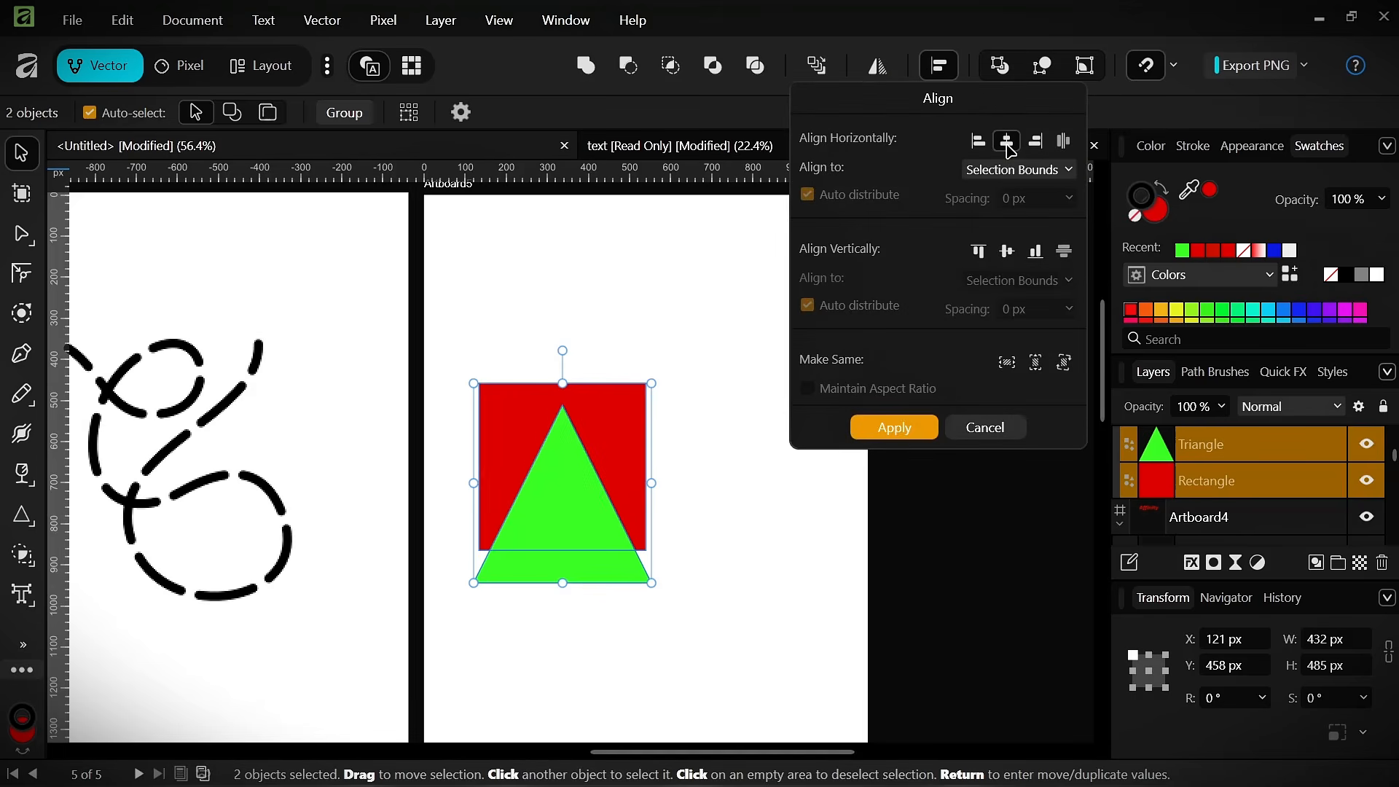
left_click(1008, 251)
left_click(692, 304)
scroll(594, 475, "up", 3)
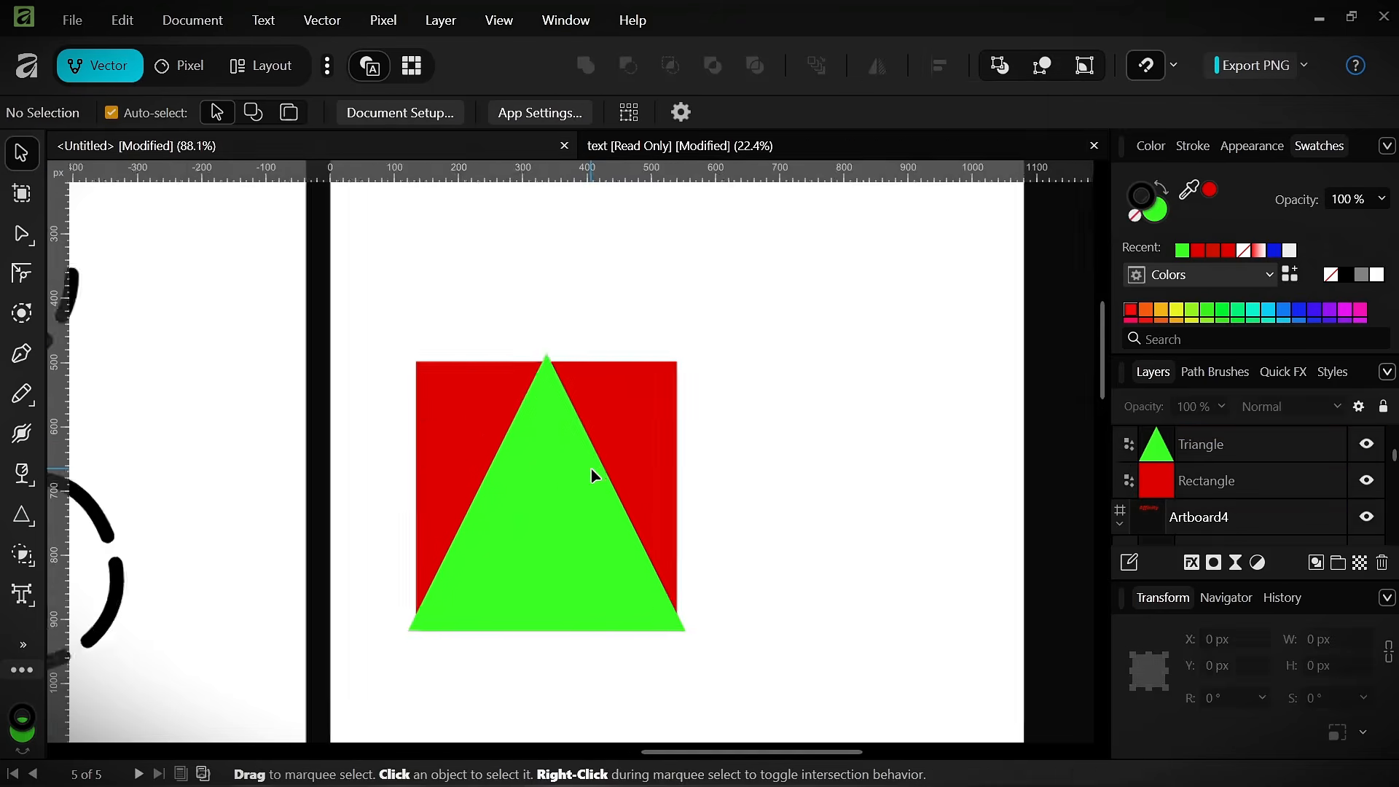
- Select both centred shapes, try the Xor operation on them, and undo it
scroll(592, 470, "up", 2)
scroll(594, 472, "down", 2)
left_click_drag(599, 472, 645, 431)
left_click_drag(448, 241, 758, 653)
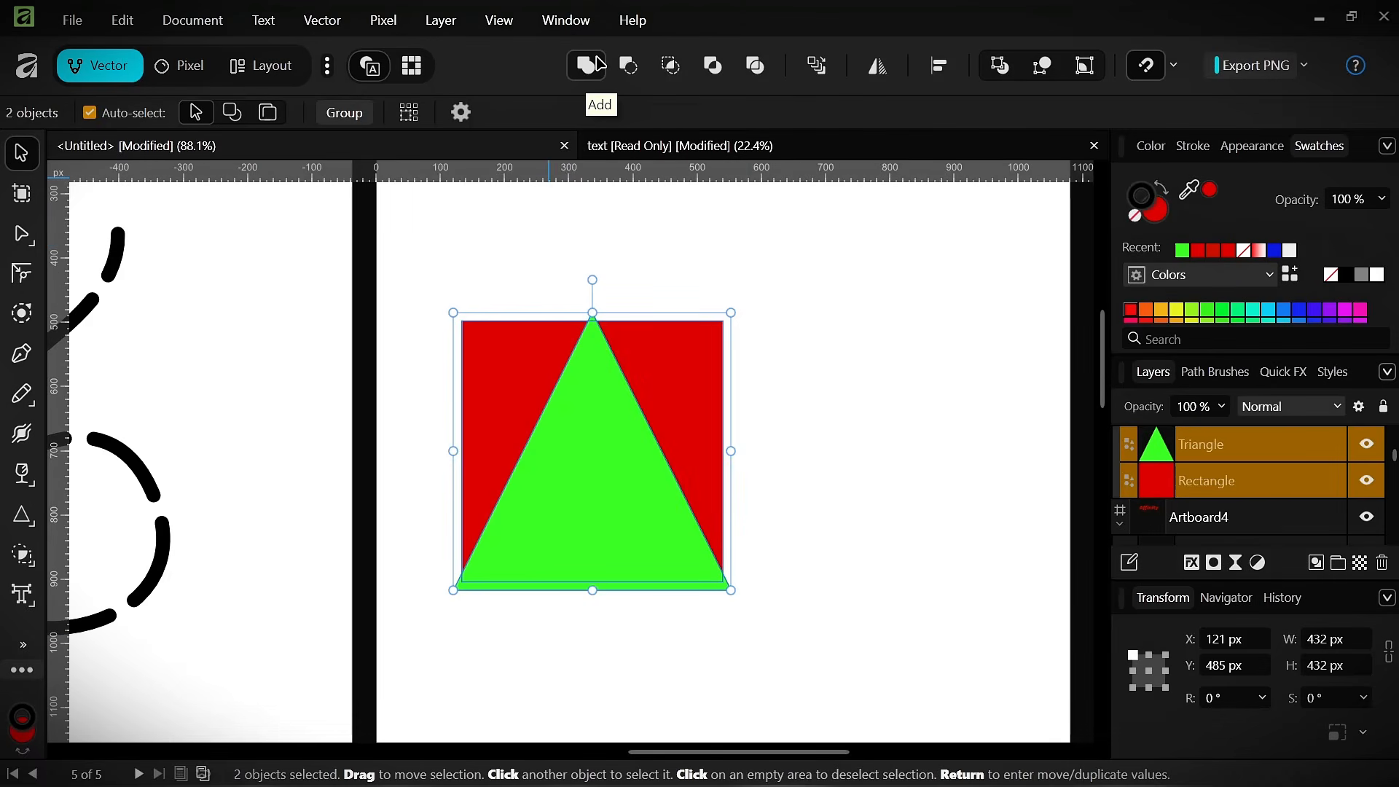
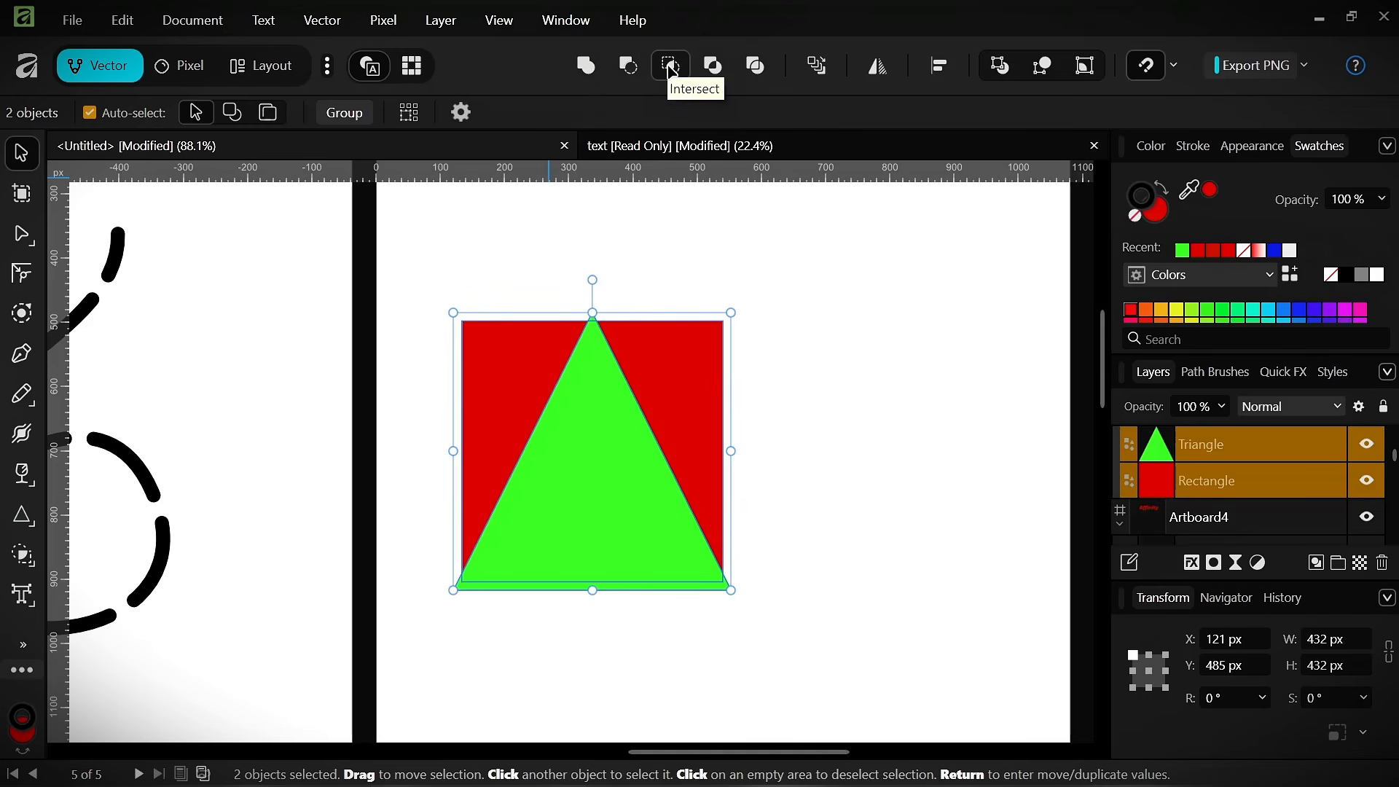
left_click(722, 75)
left_click(783, 219)
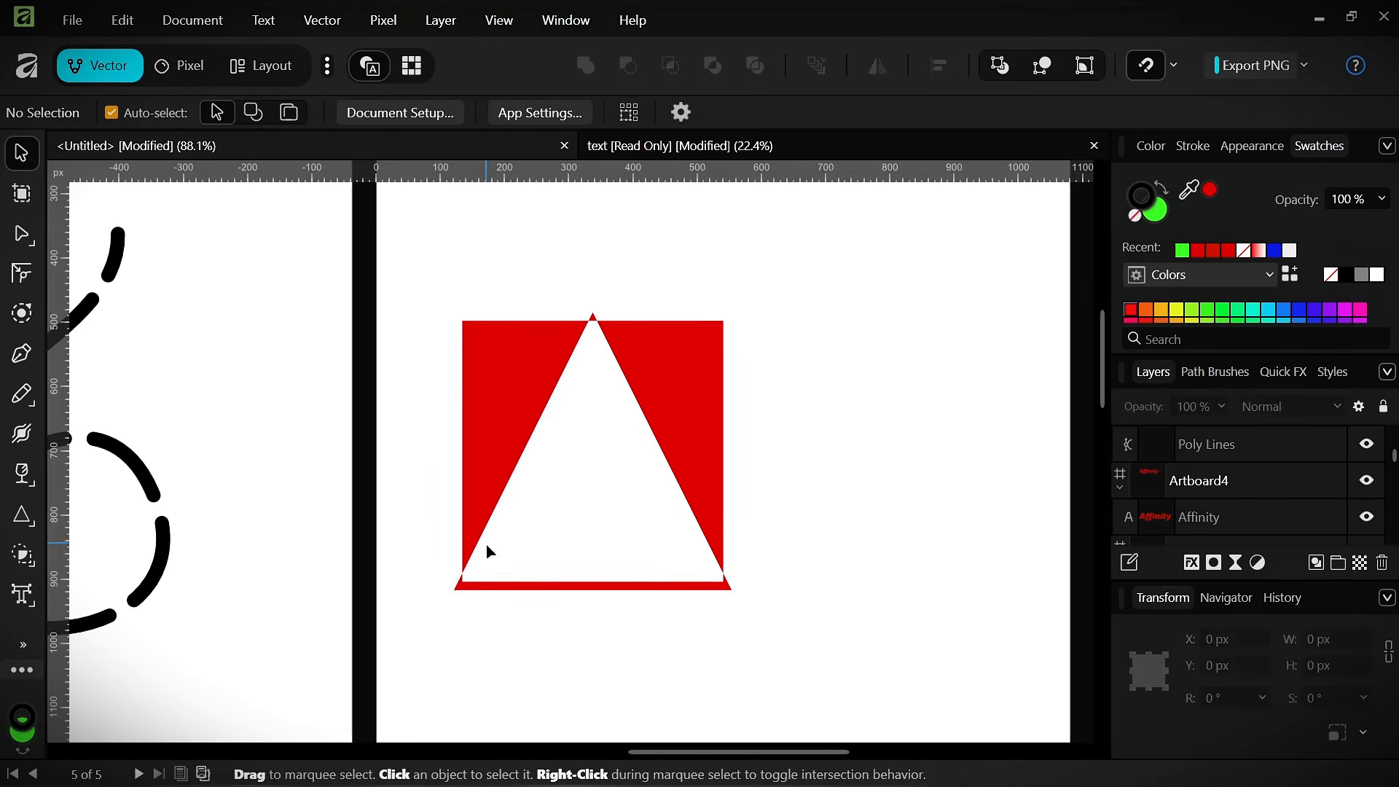
left_click(493, 569)
key("ctrl+z")
left_click(466, 671)
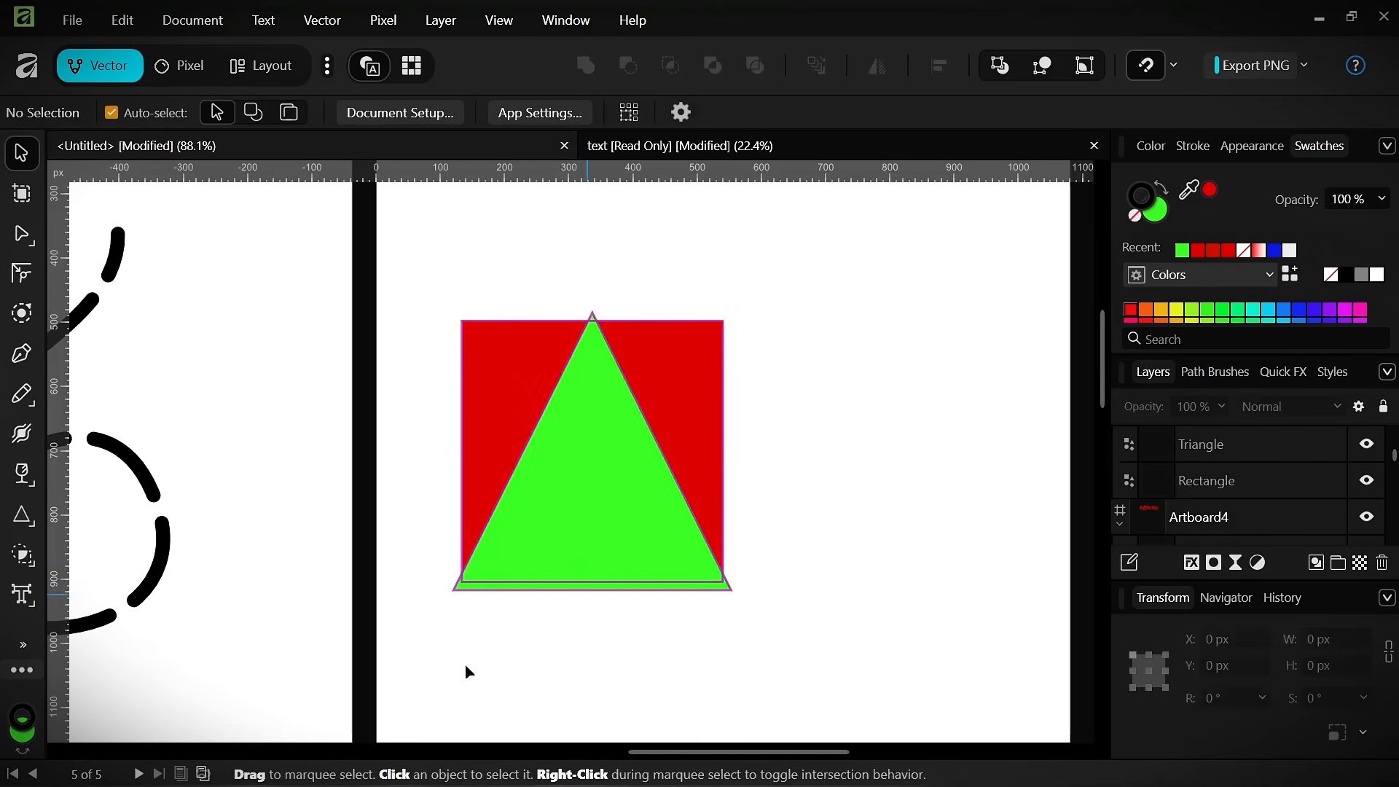
- Resize the green triangle to about 607 by 436 px, and move it up to about Y 391 px over the square
left_click(636, 500)
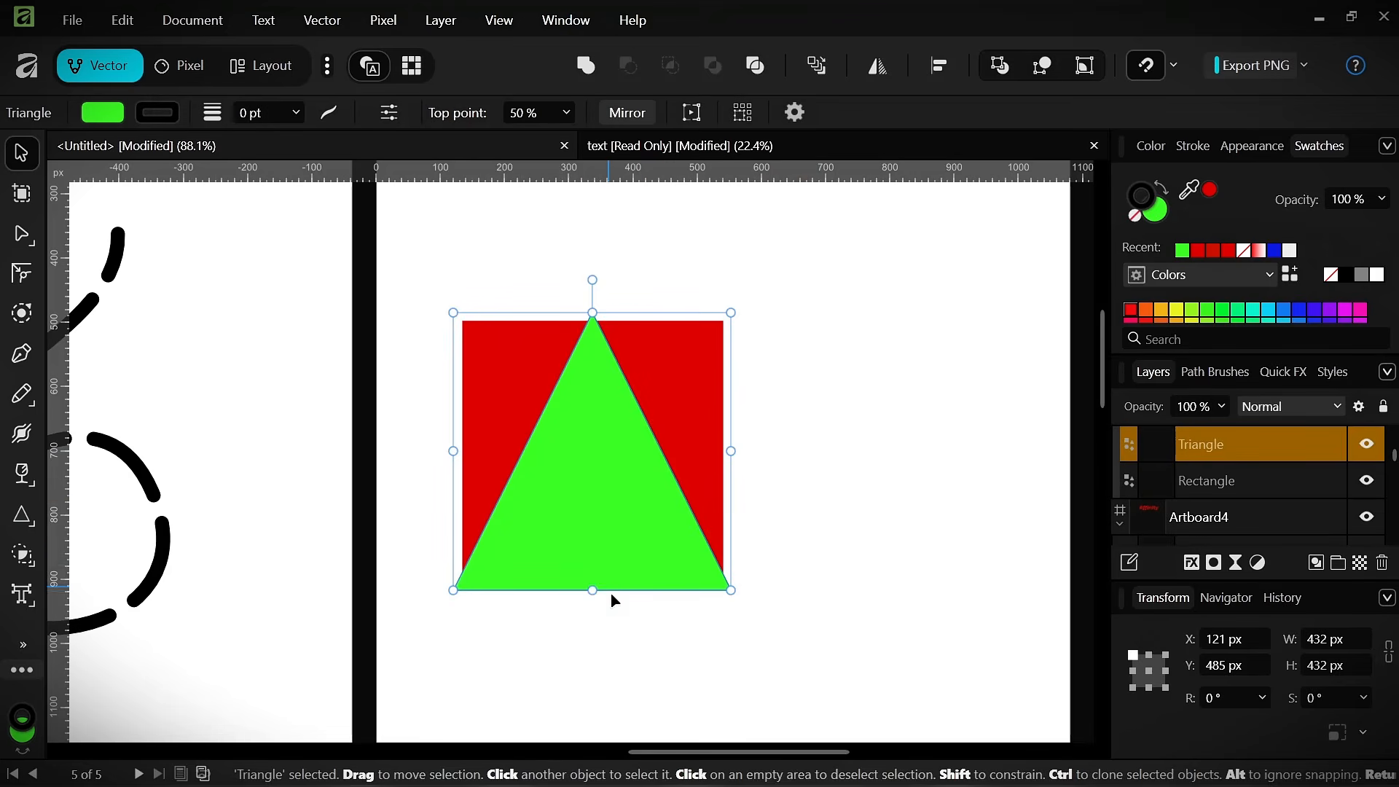
left_click_drag(593, 590, 598, 514)
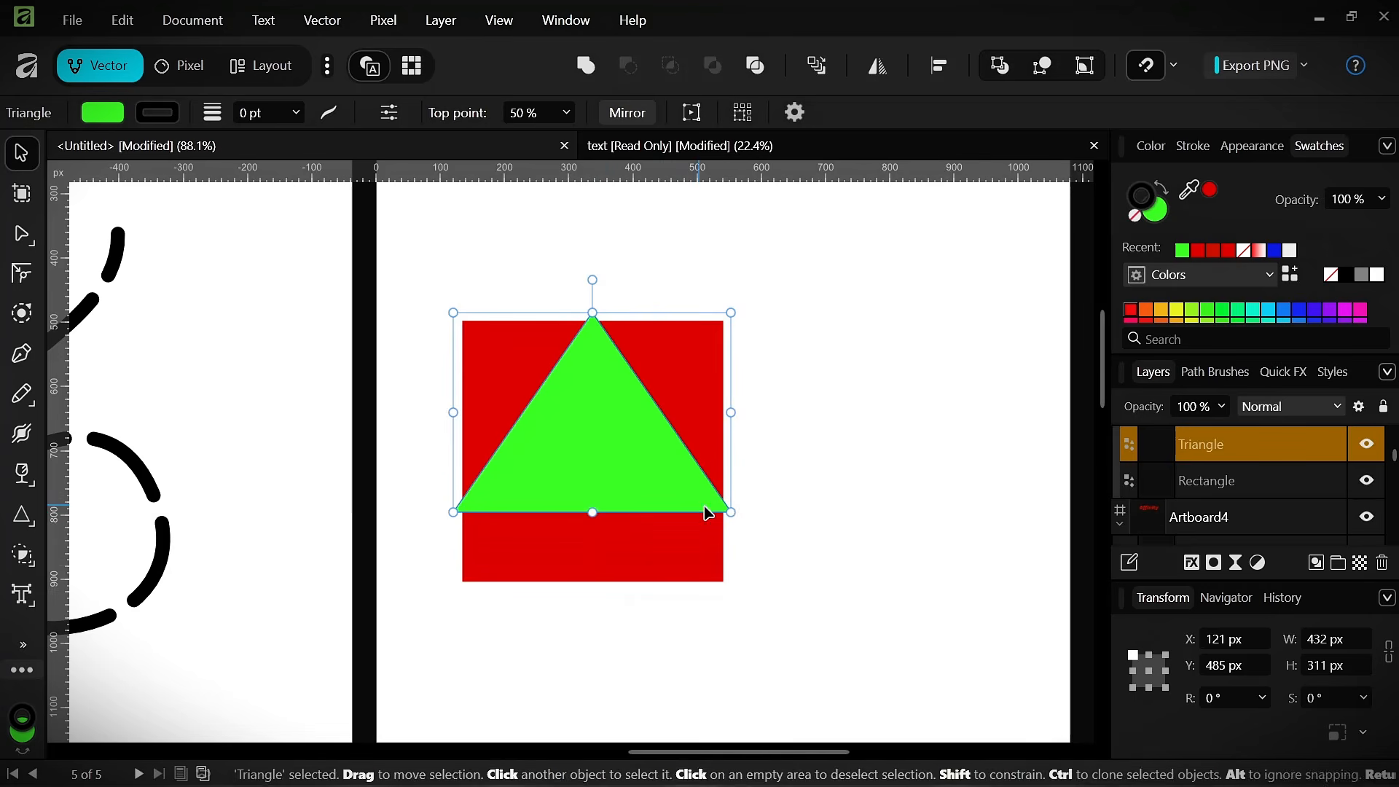
left_click_drag(736, 510, 743, 593)
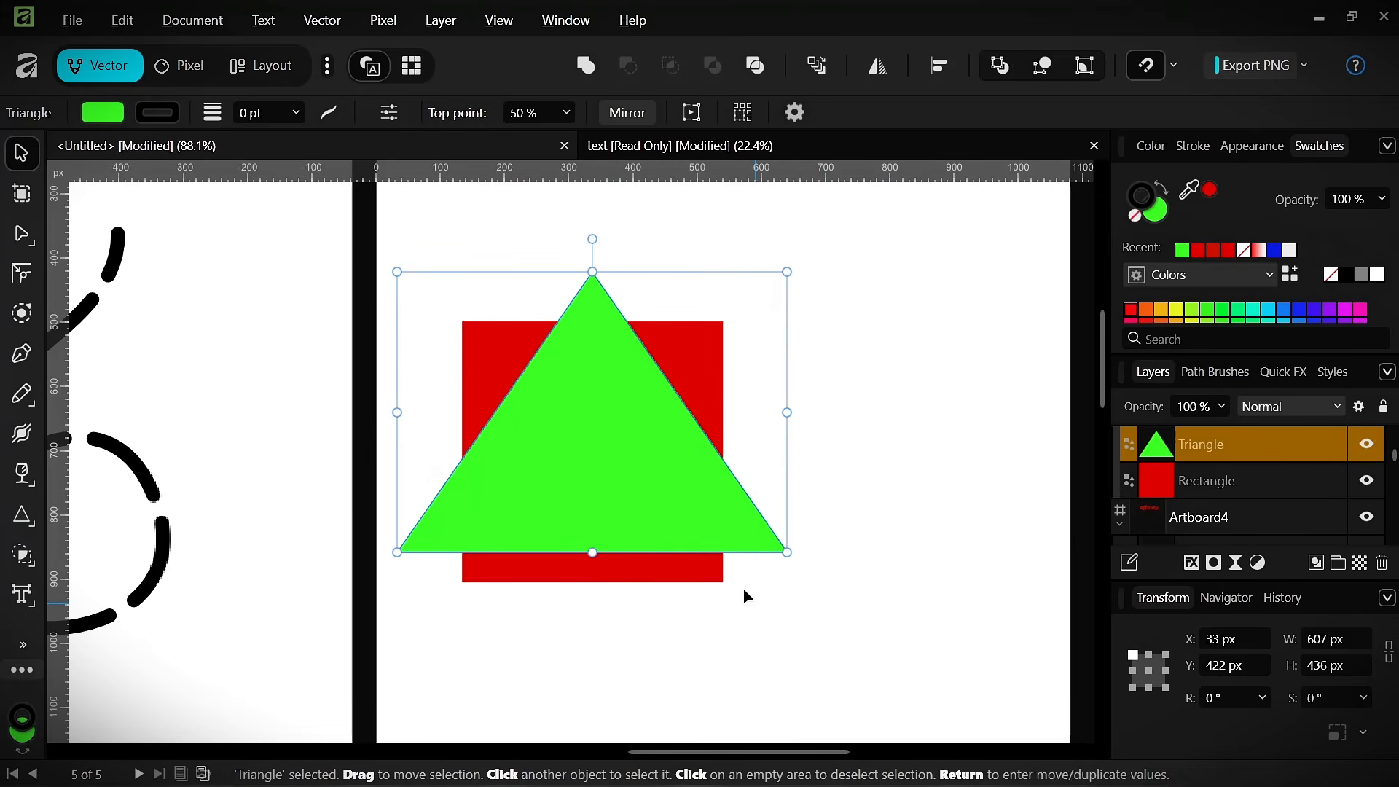
mouse_move(609, 478)
left_mouse_down()
mouse_move(603, 437)
mouse_move(600, 462)
left_mouse_up()
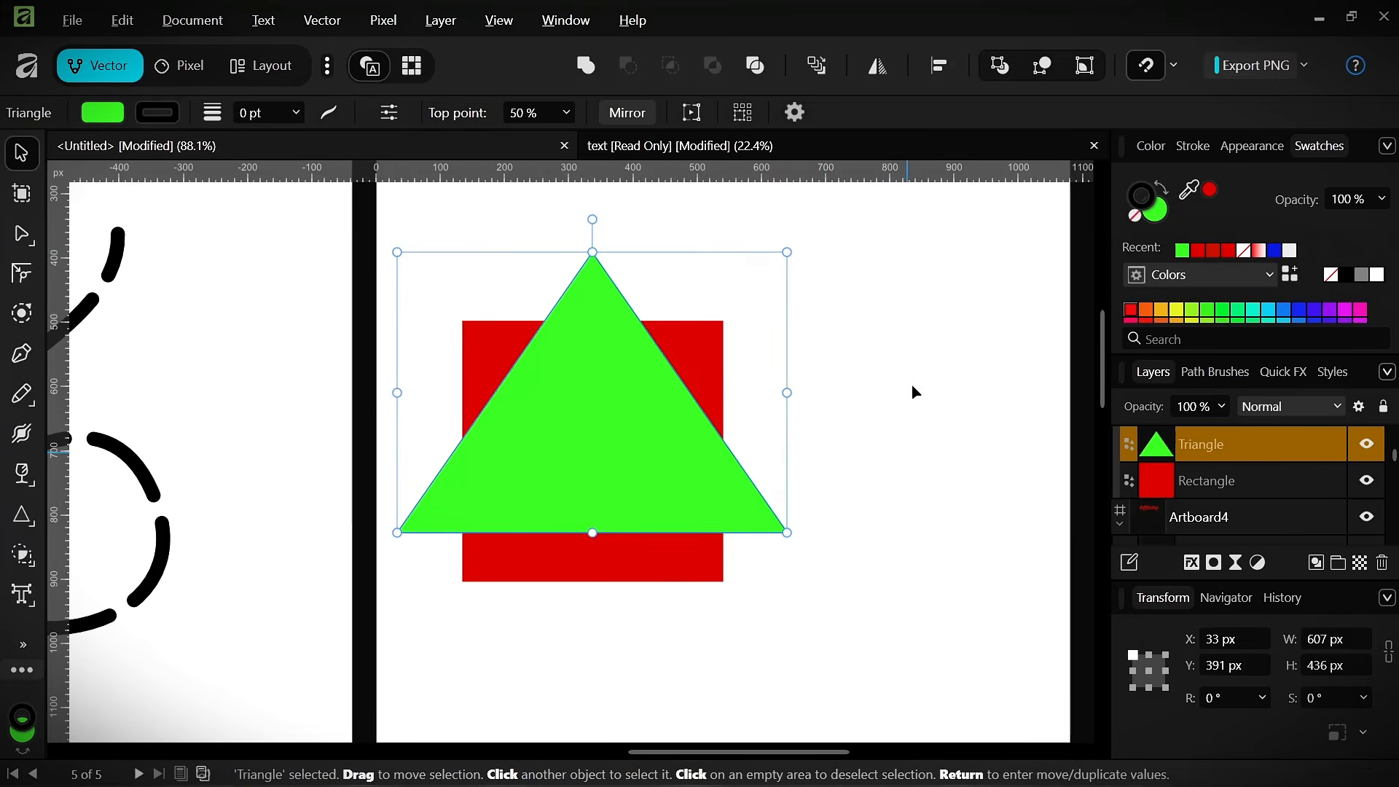
- Select the triangle and square, try the Add and Subtract operations on them, and undo each one
left_click_drag(899, 240, 430, 645)
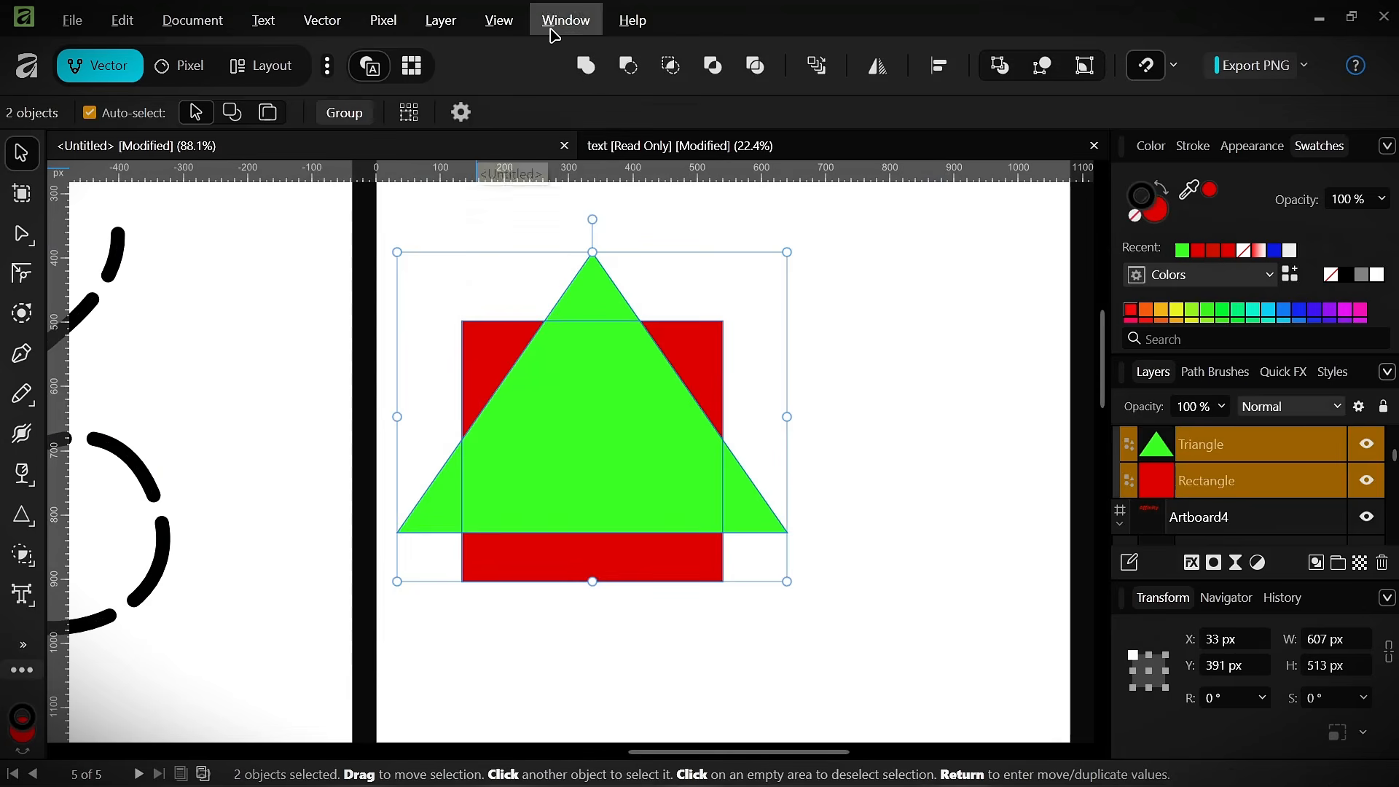
left_click(586, 65)
key("ctrl+z")
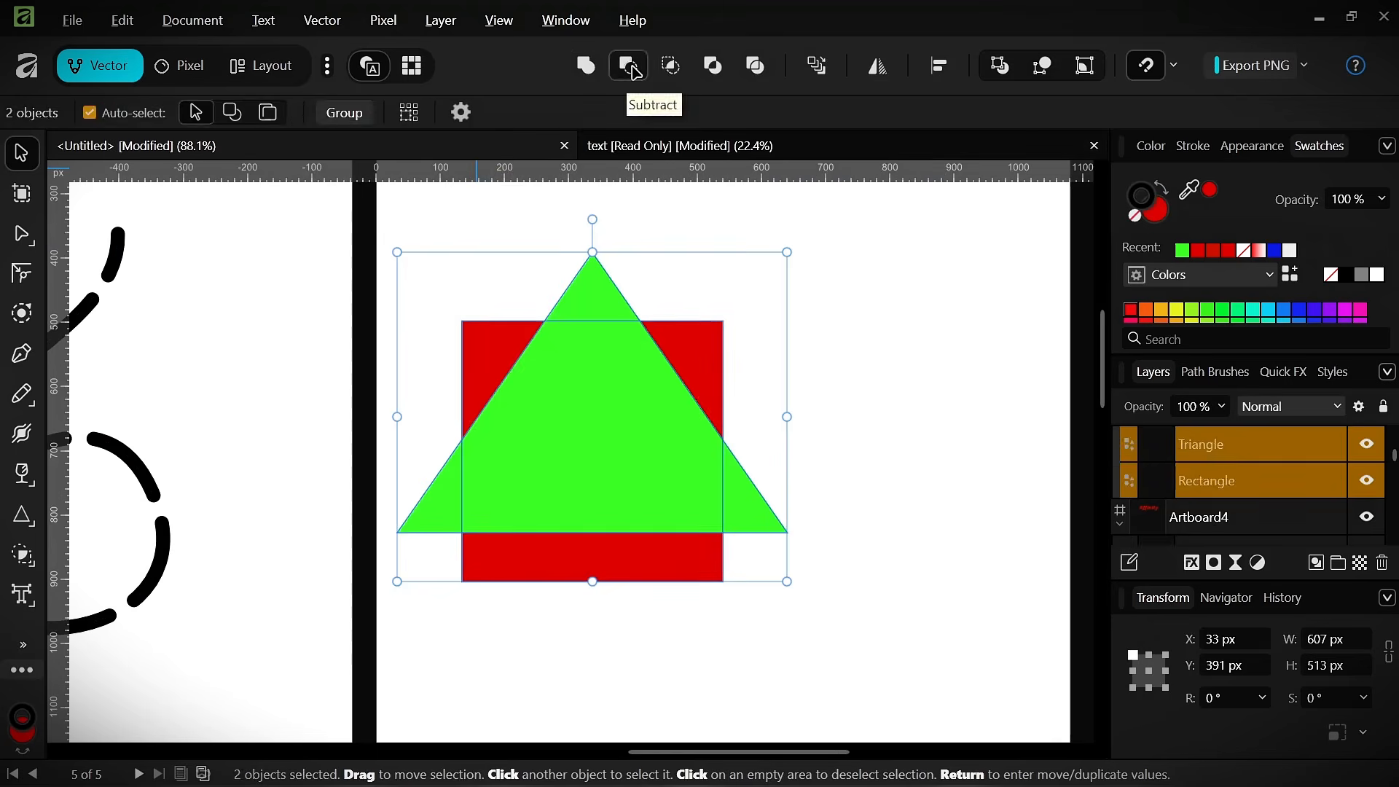
left_click(629, 66)
key("ctrl+z")
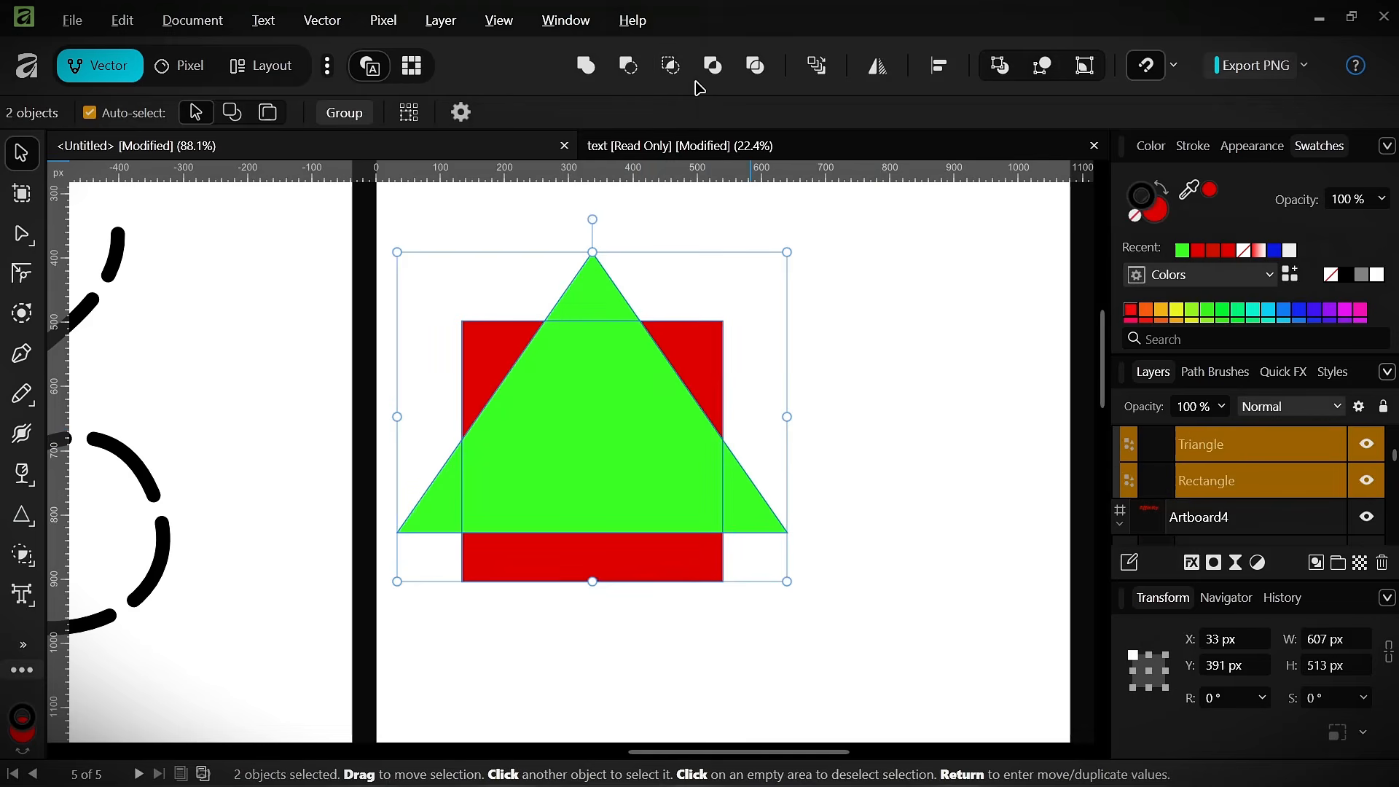
- Try the Intersect, Xor and Divide operations on the triangle and square, undo each one, and deselect the shapes
left_click(665, 69)
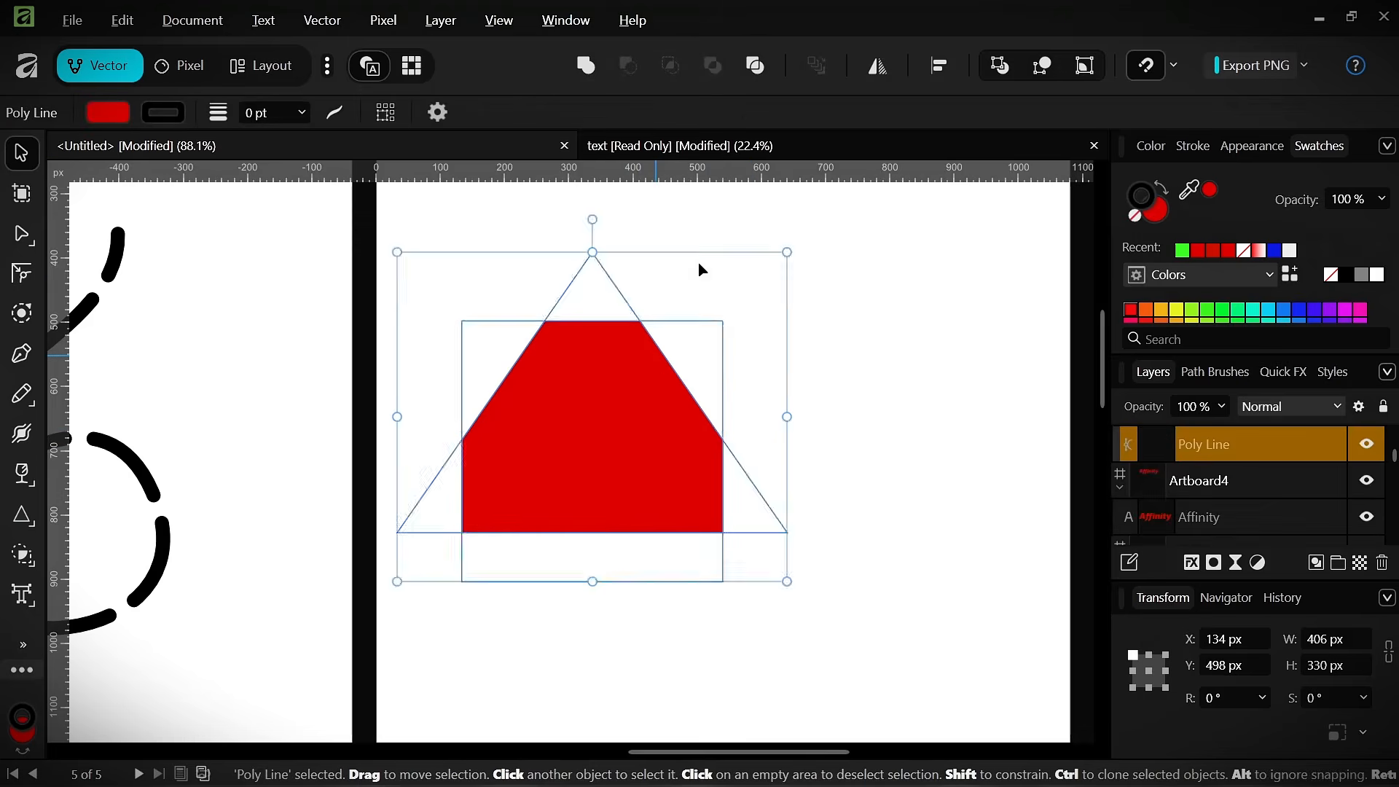
key("ctrl+z")
left_click(714, 66)
key("ctrl+z")
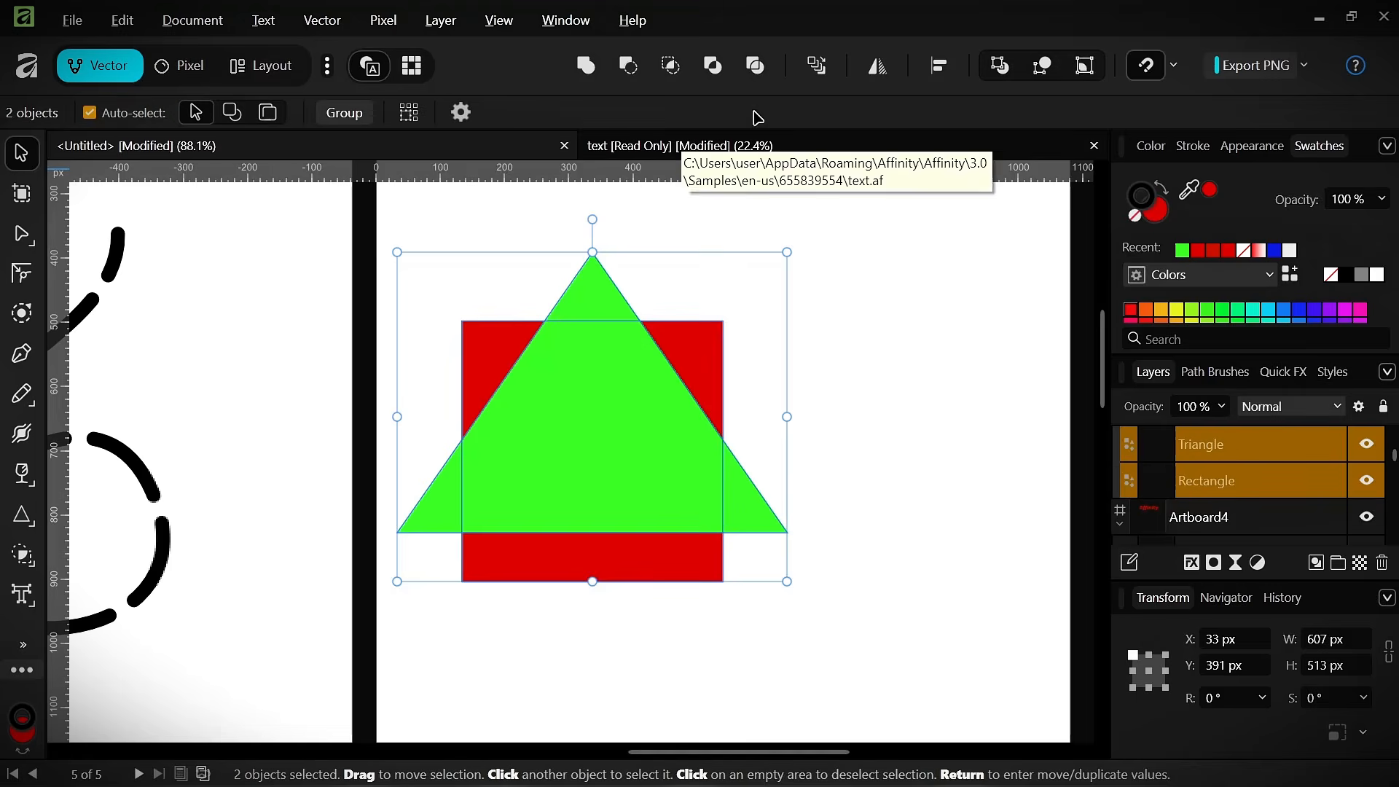
left_click(755, 79)
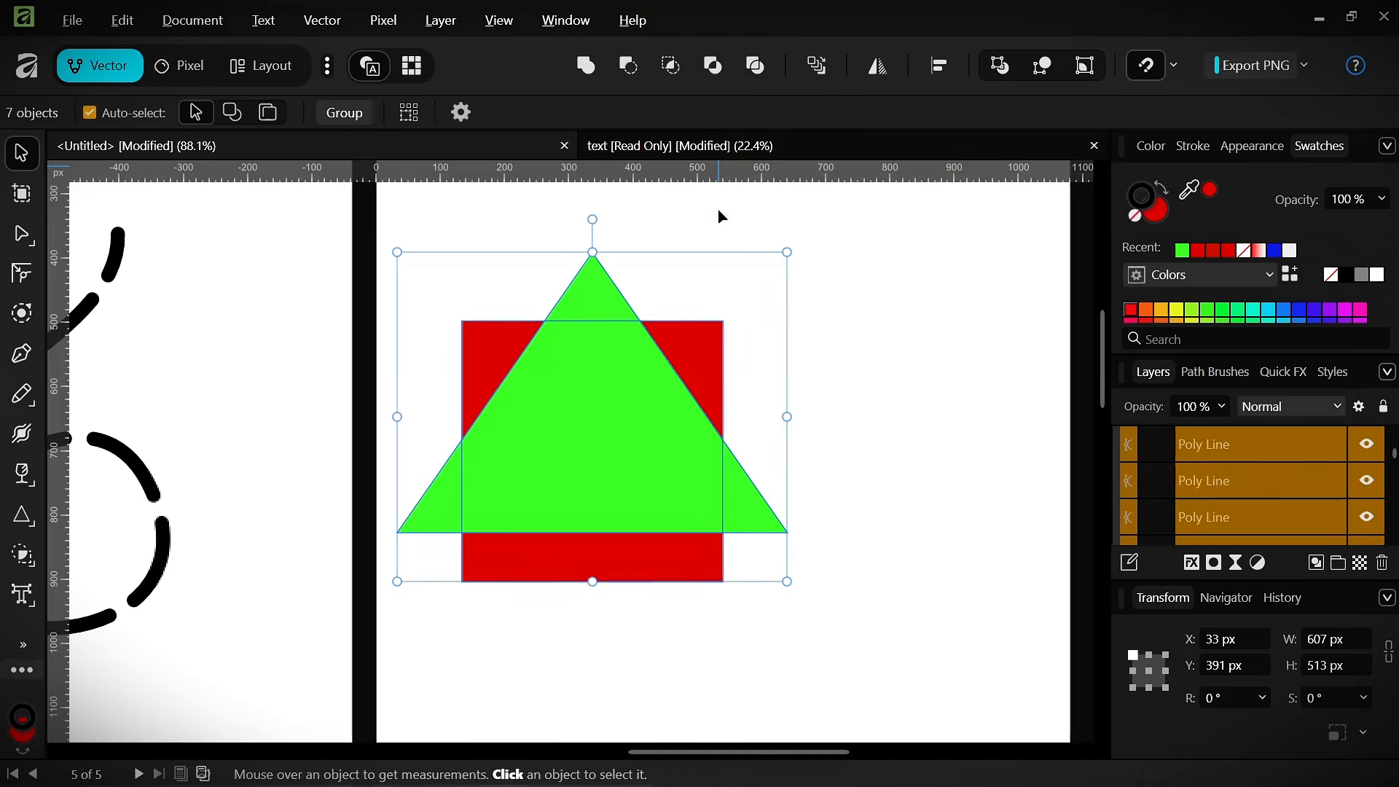
key("ctrl+z")
left_click(739, 324)
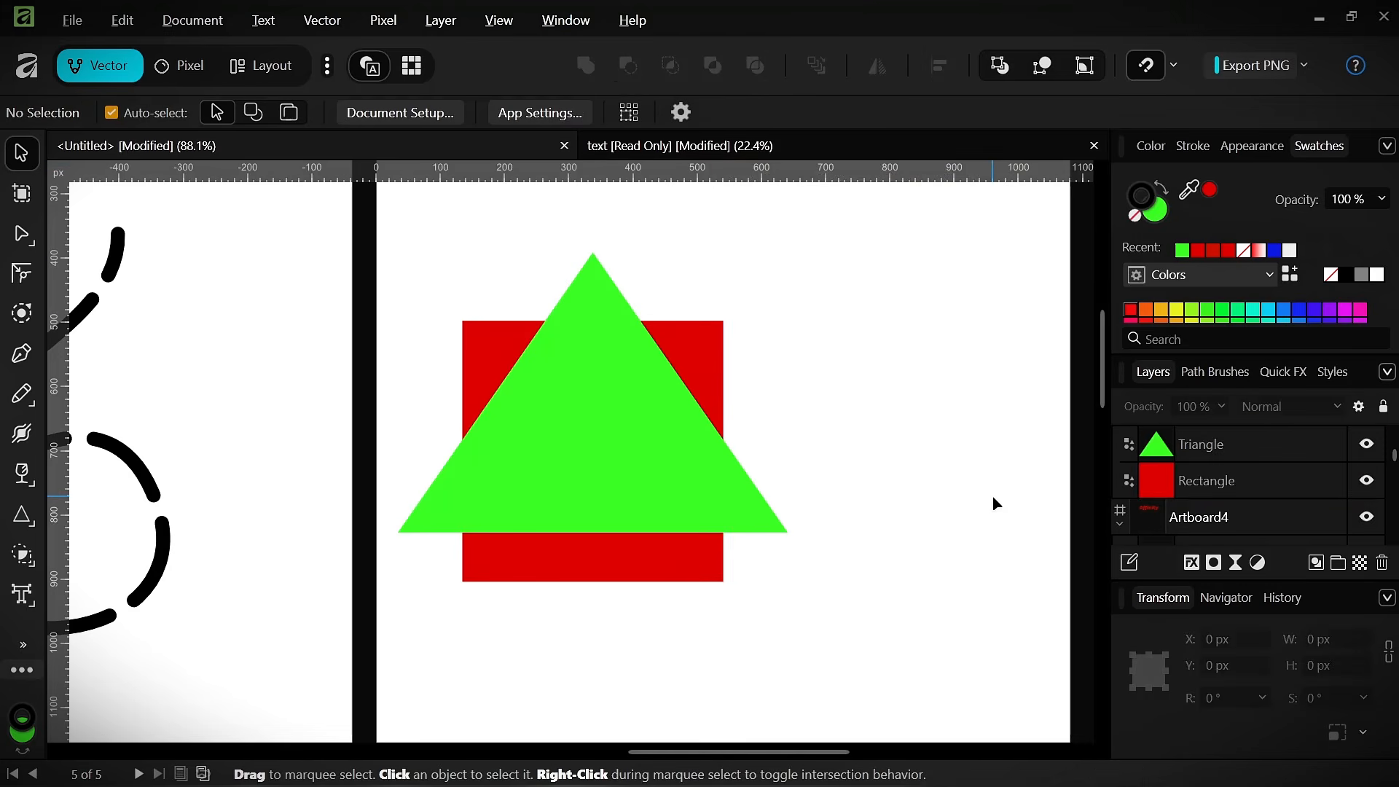
- Undo the triangle's last upward move, and select both the triangle and the square
key("ctrl+z")
key("ctrl+z")
left_click(888, 356)
left_click_drag(864, 278, 166, 706)
- Separate the overlap of the triangle and square with the Shape Builder Tool, and delete that central area
left_click(22, 558)
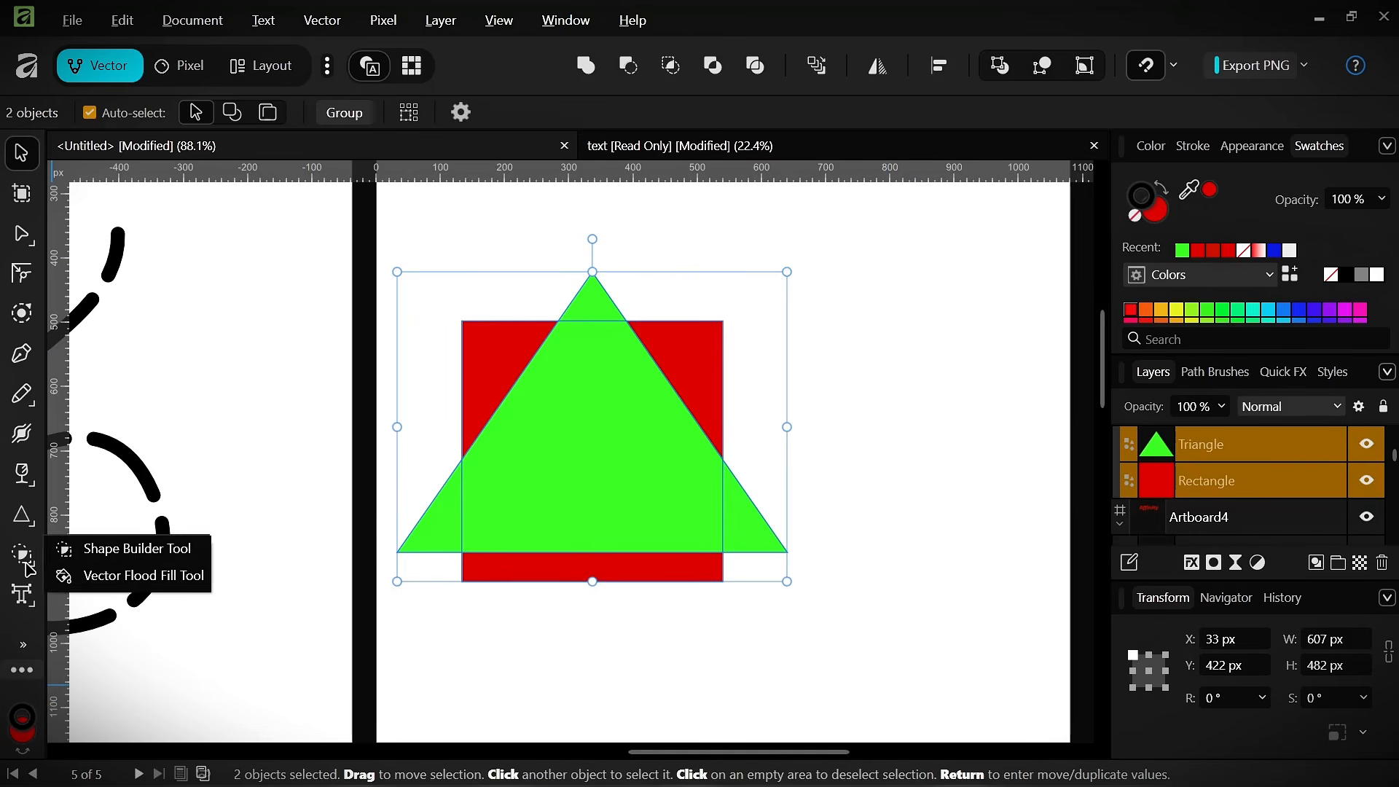
left_click(77, 546)
mouse_move(581, 432)
left_mouse_down()
mouse_move(646, 350)
mouse_move(632, 361)
left_mouse_up()
left_click(610, 406)
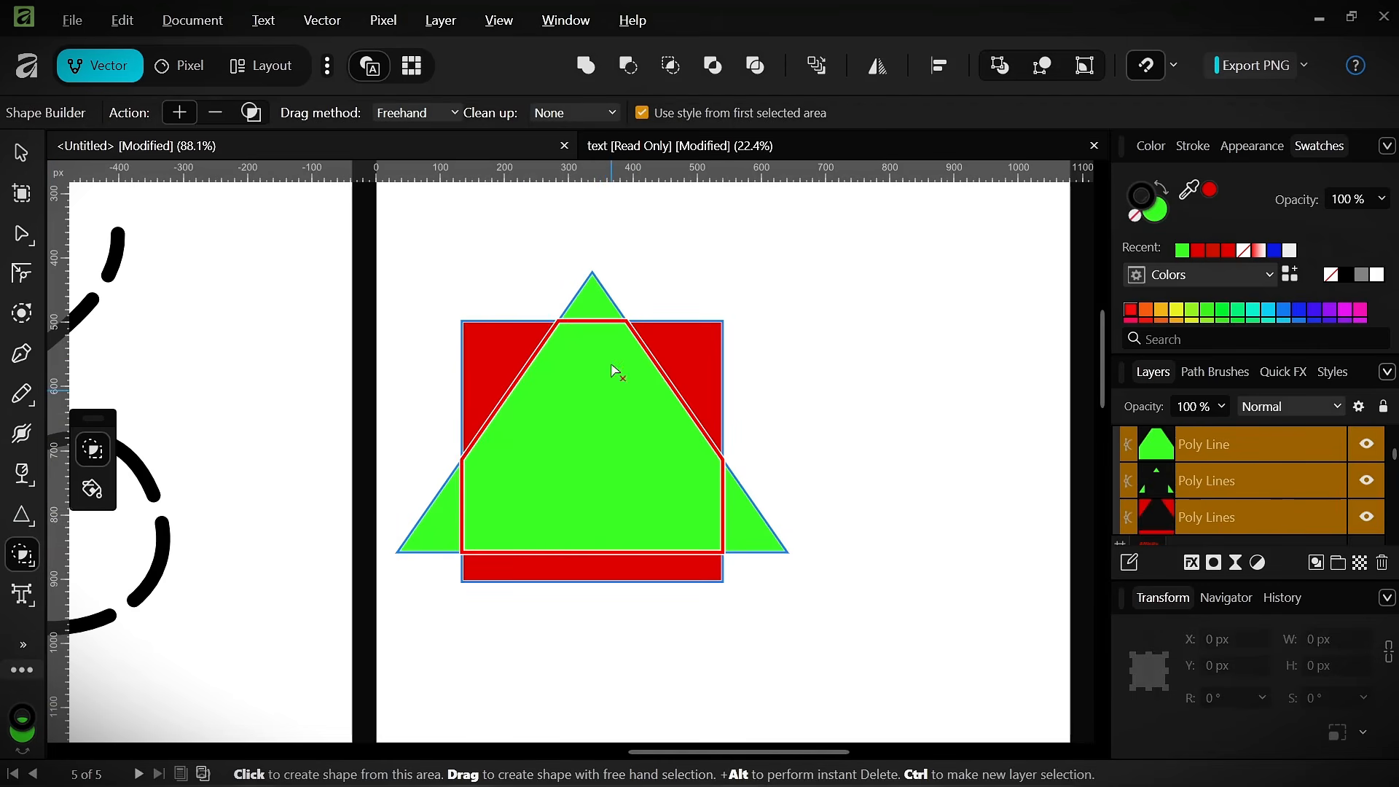
left_click_drag(598, 527, 591, 514)
- Delete the two lower green corners and the red strip below them with the Shape Builder Tool
left_click_drag(419, 488, 434, 589)
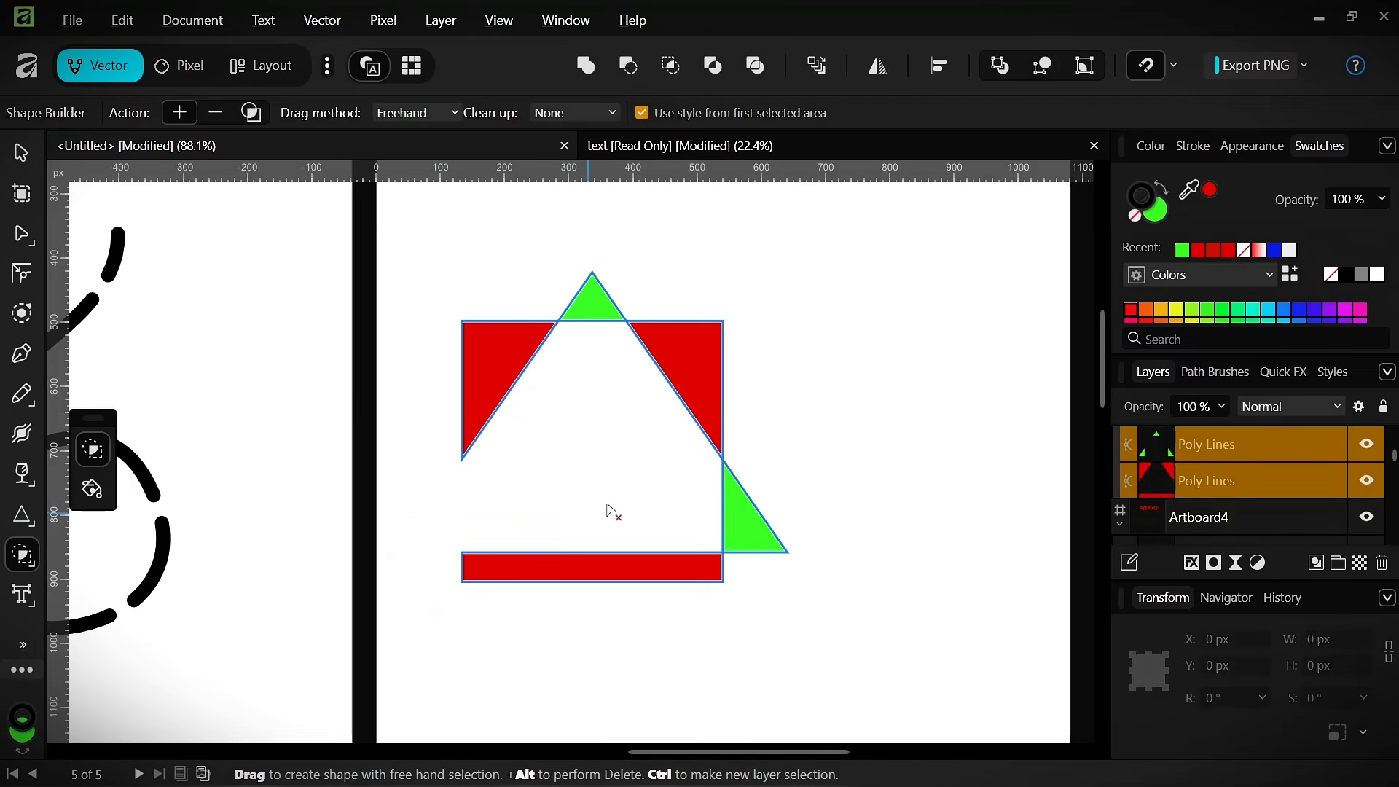
left_click_drag(611, 511, 589, 692)
left_click_drag(623, 561, 758, 519)
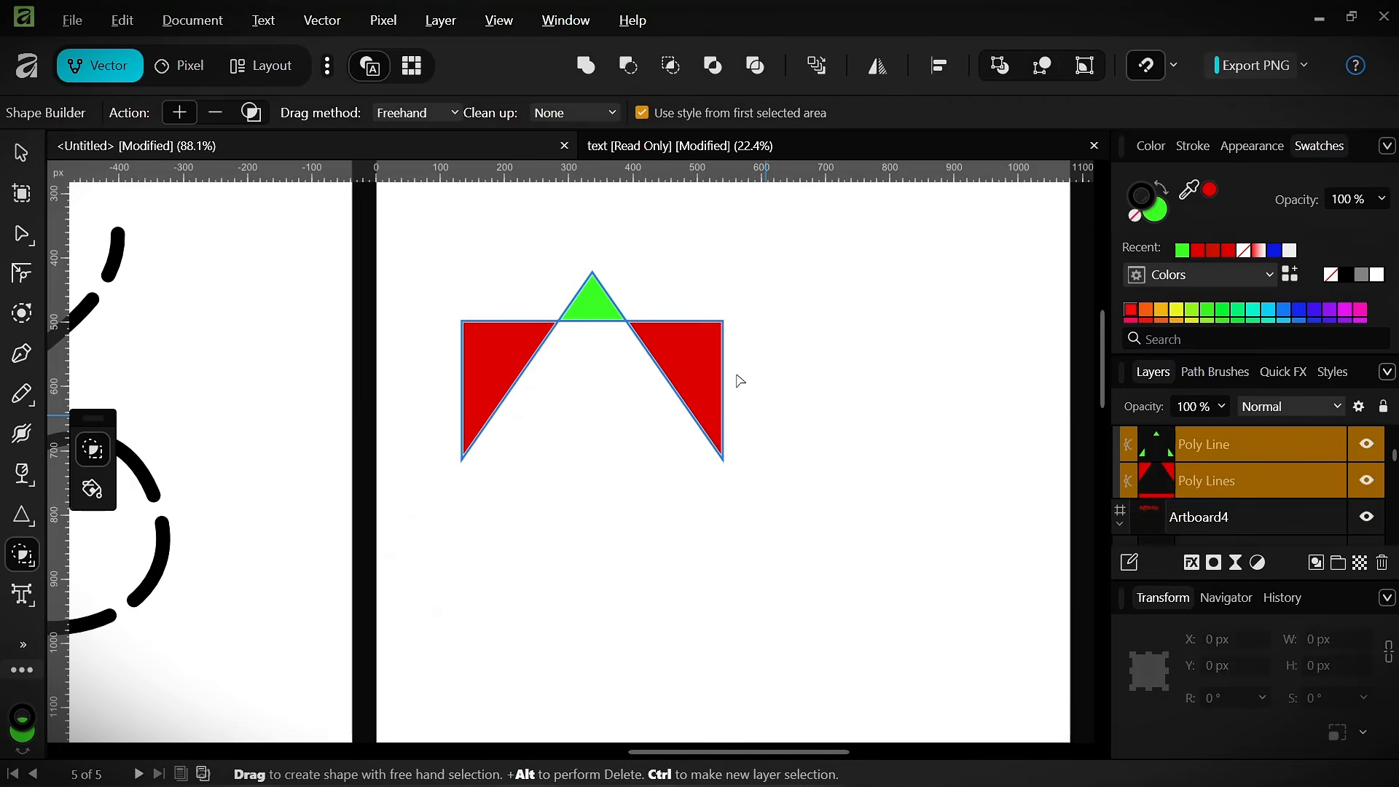
- Try moving the green tip alone, undo it, and move all the remaining pieces together to about X 337 px, Y 542 px
left_click(32, 157)
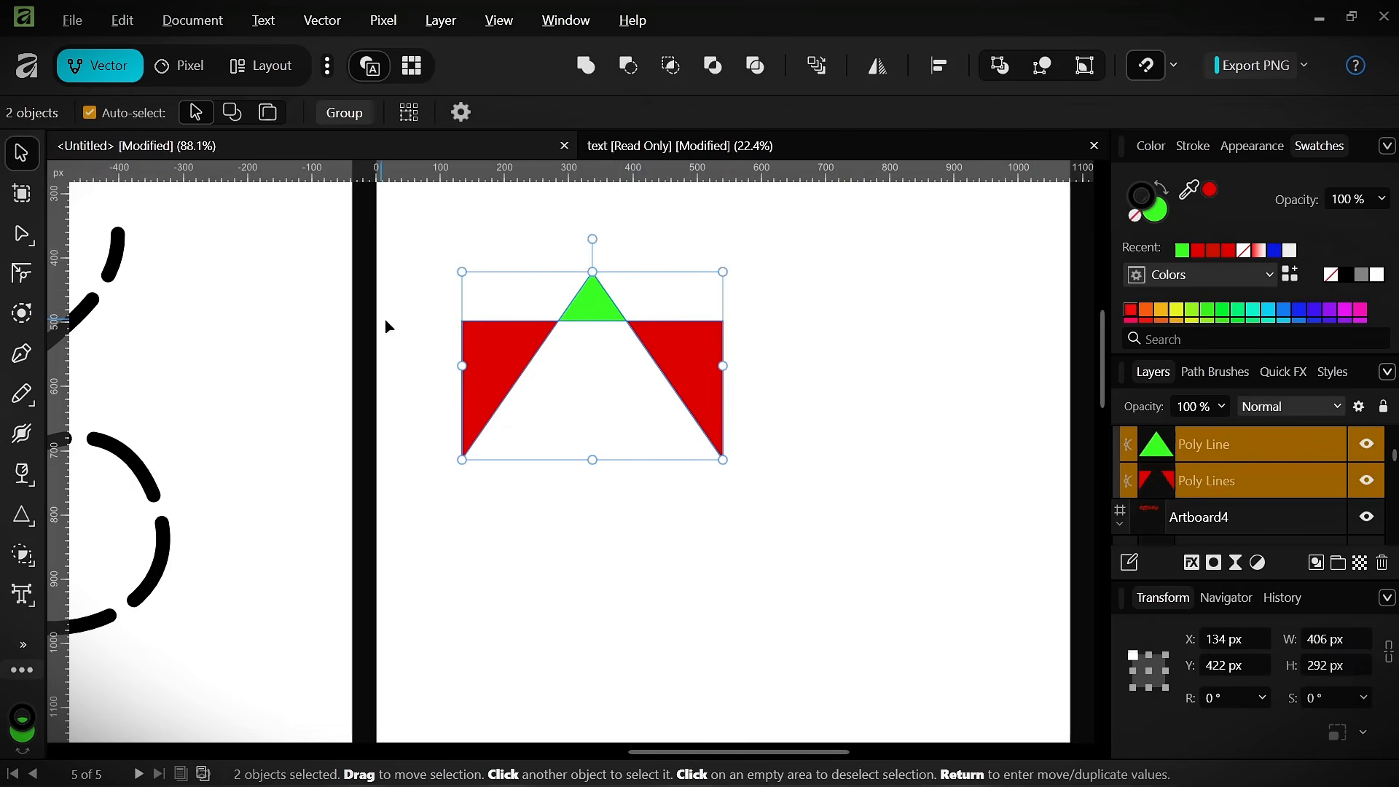
left_click(670, 318)
left_click_drag(599, 304, 765, 392)
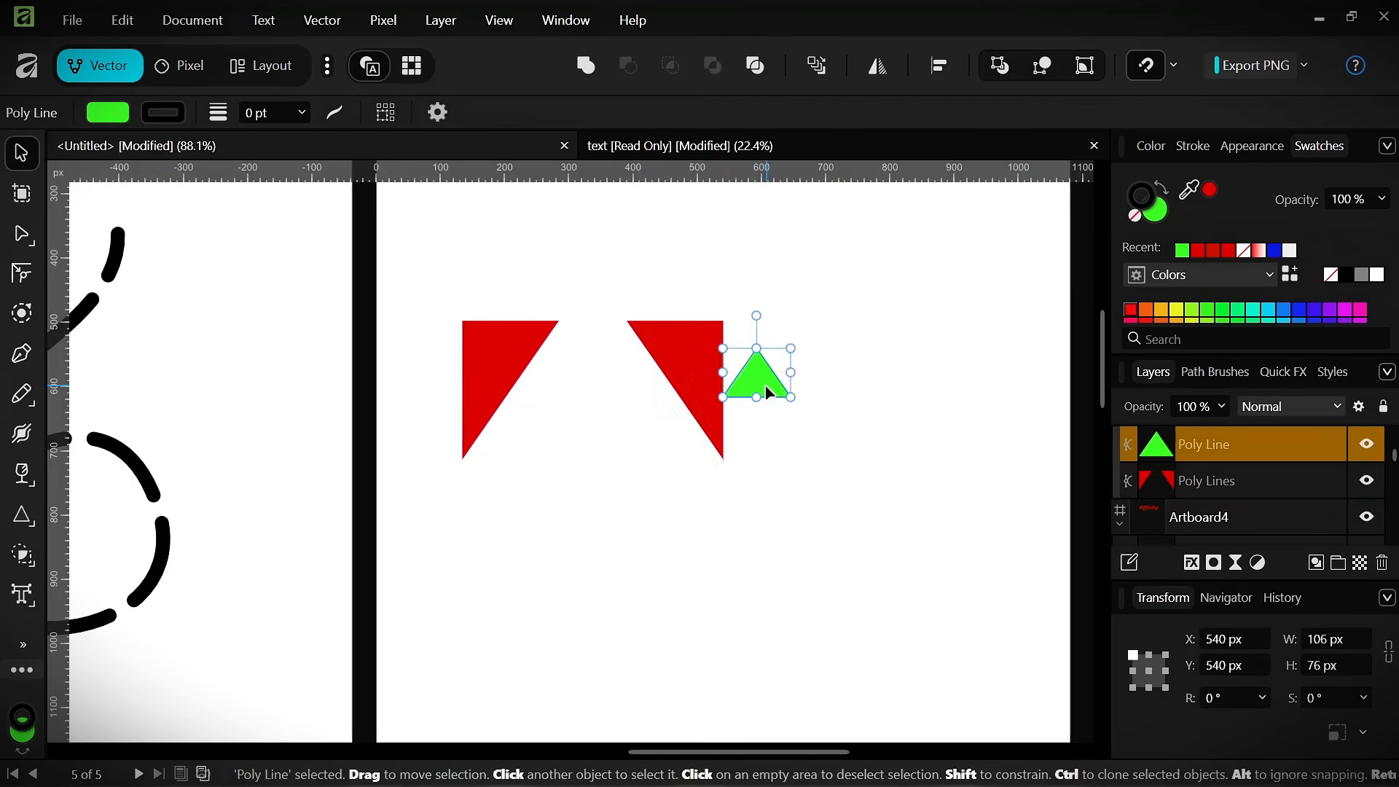
key("ctrl+z")
left_click_drag(817, 242, 306, 594)
left_click_drag(700, 338, 829, 417)
scroll(831, 419, "down", 2)
scroll(842, 433, "up", 1)
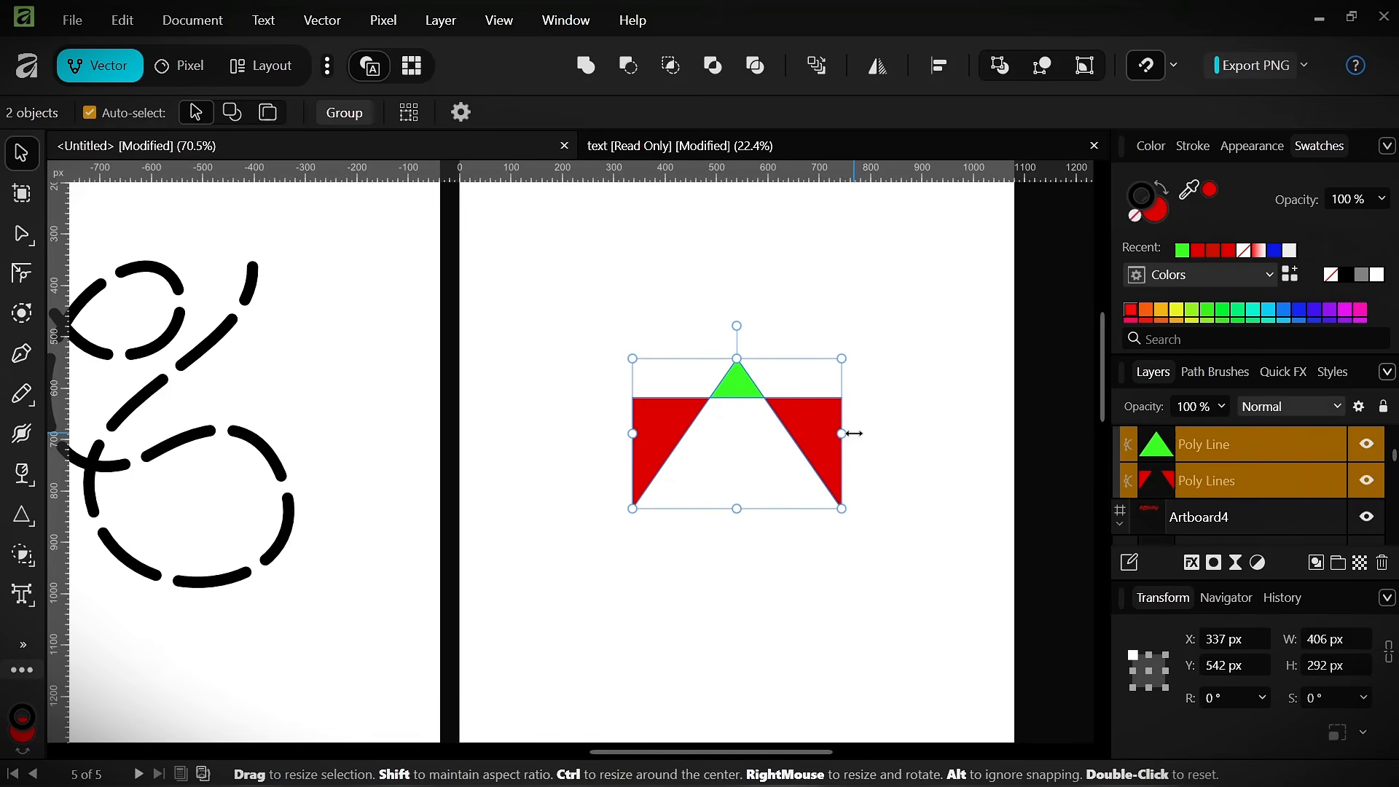
left_click(762, 287)
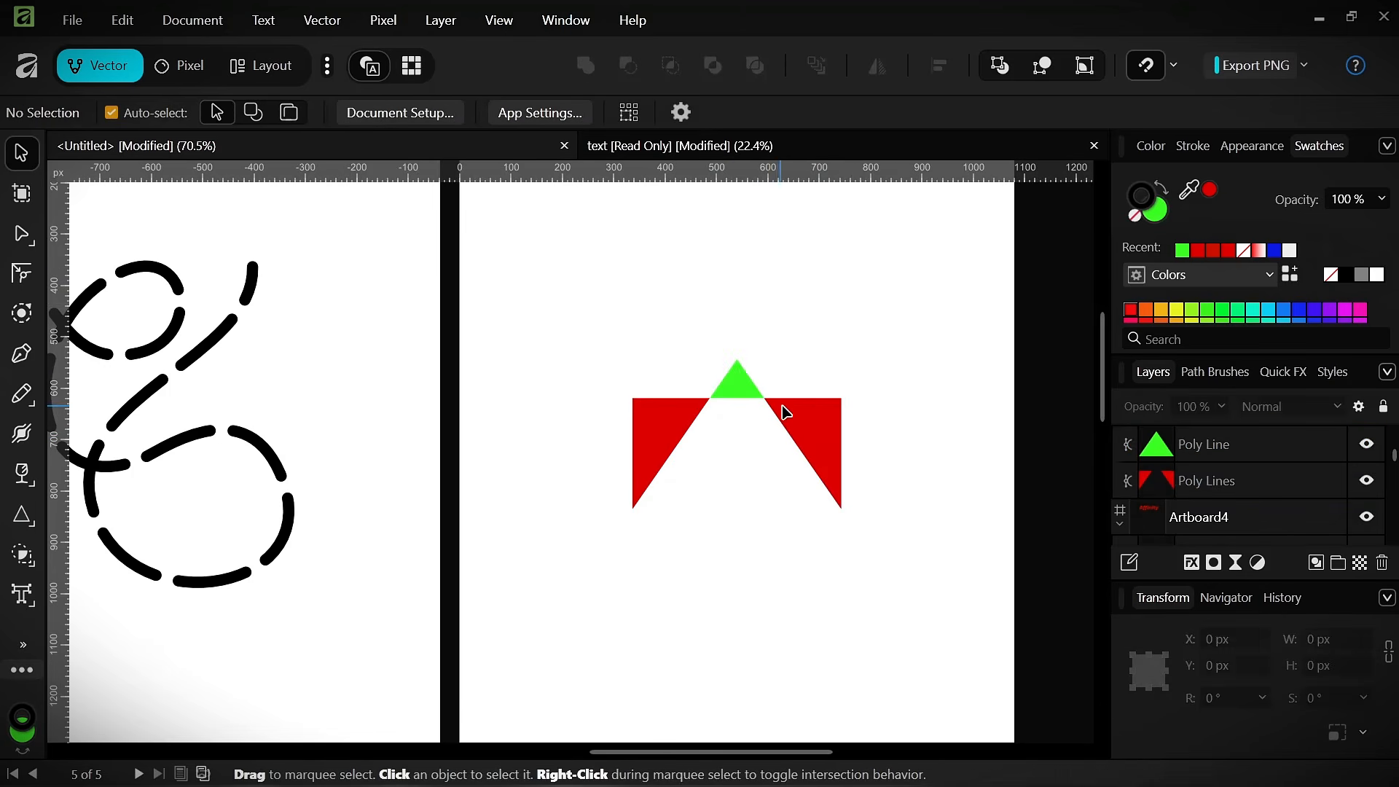
- Round the upper left corner of the left red piece generously with the Corner Tool
left_click(802, 409)
scroll(831, 416, "up", 4)
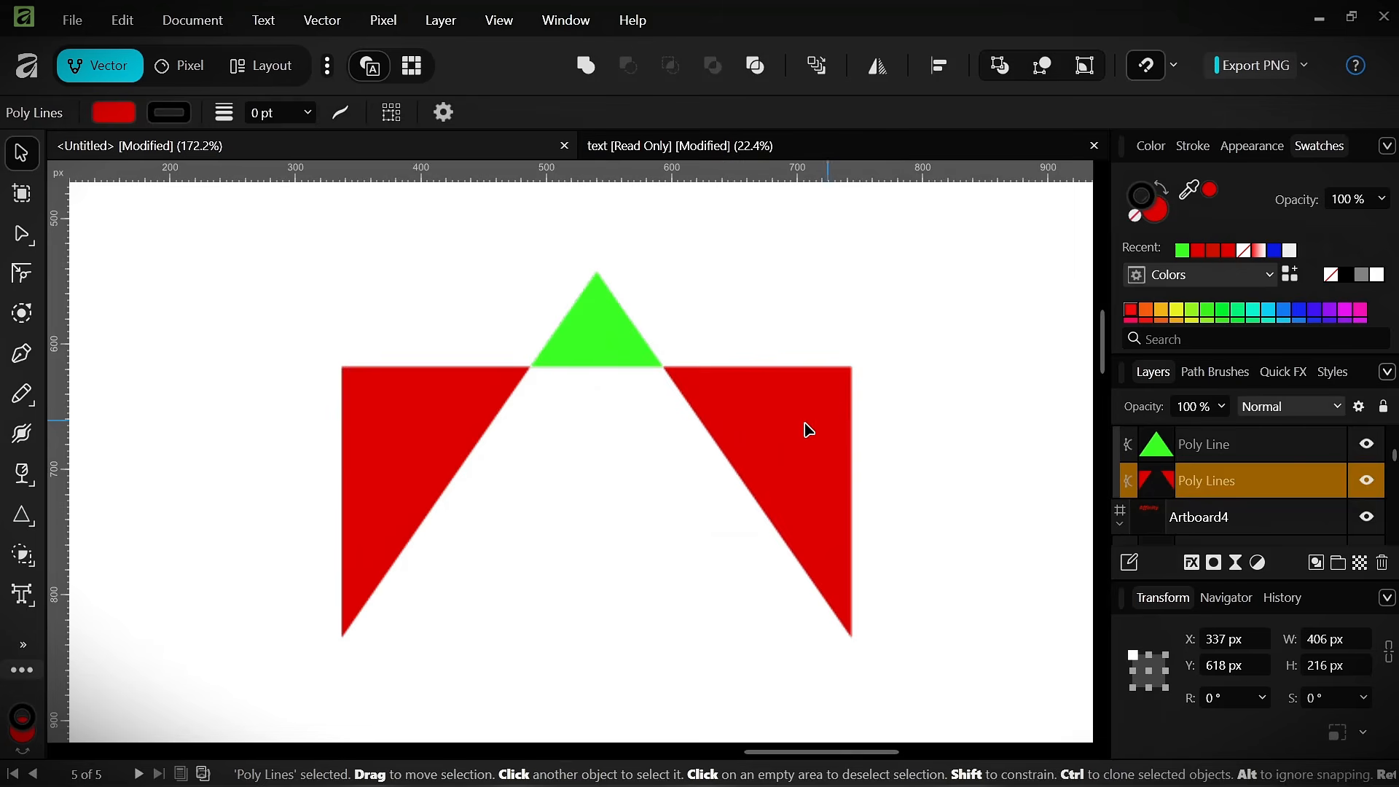
left_click(24, 277)
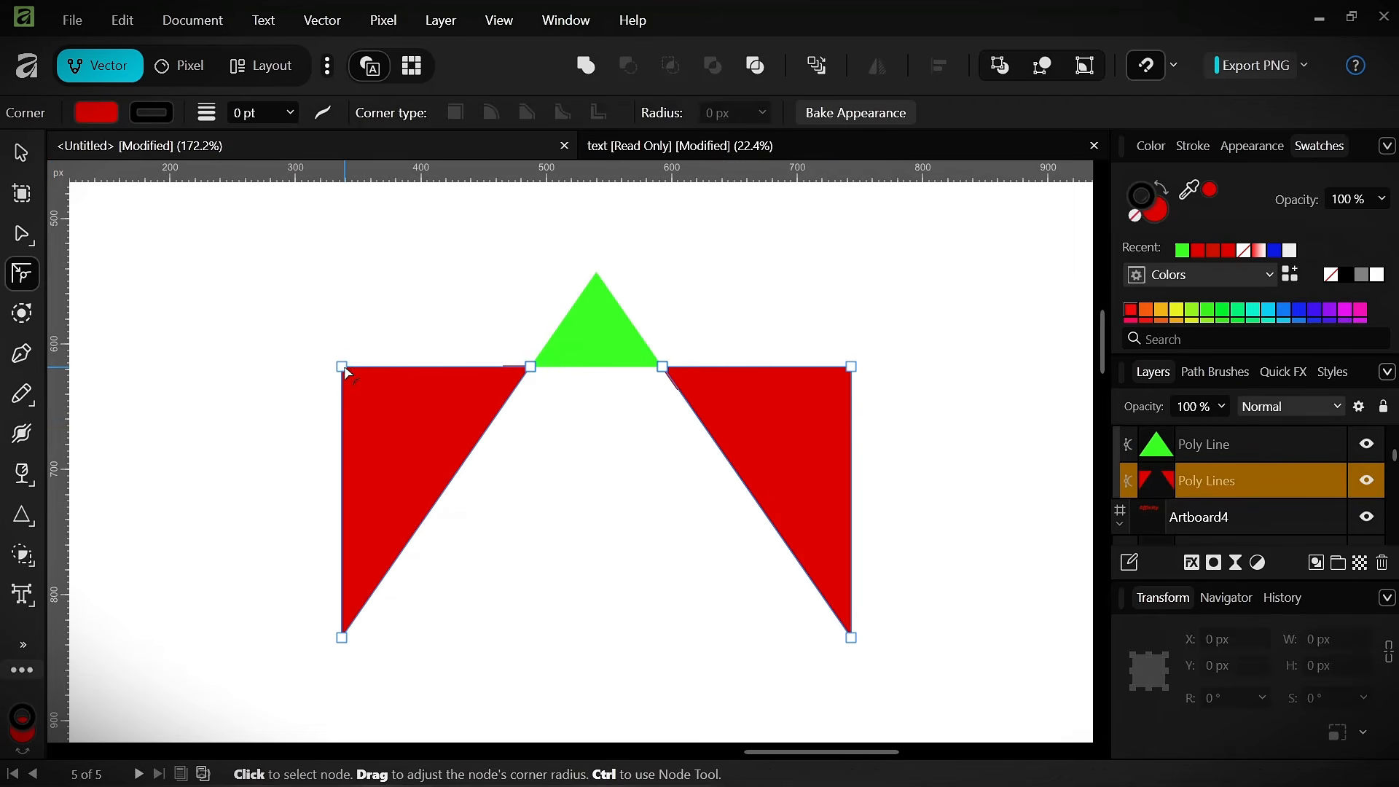
left_click_drag(347, 374, 619, 594)
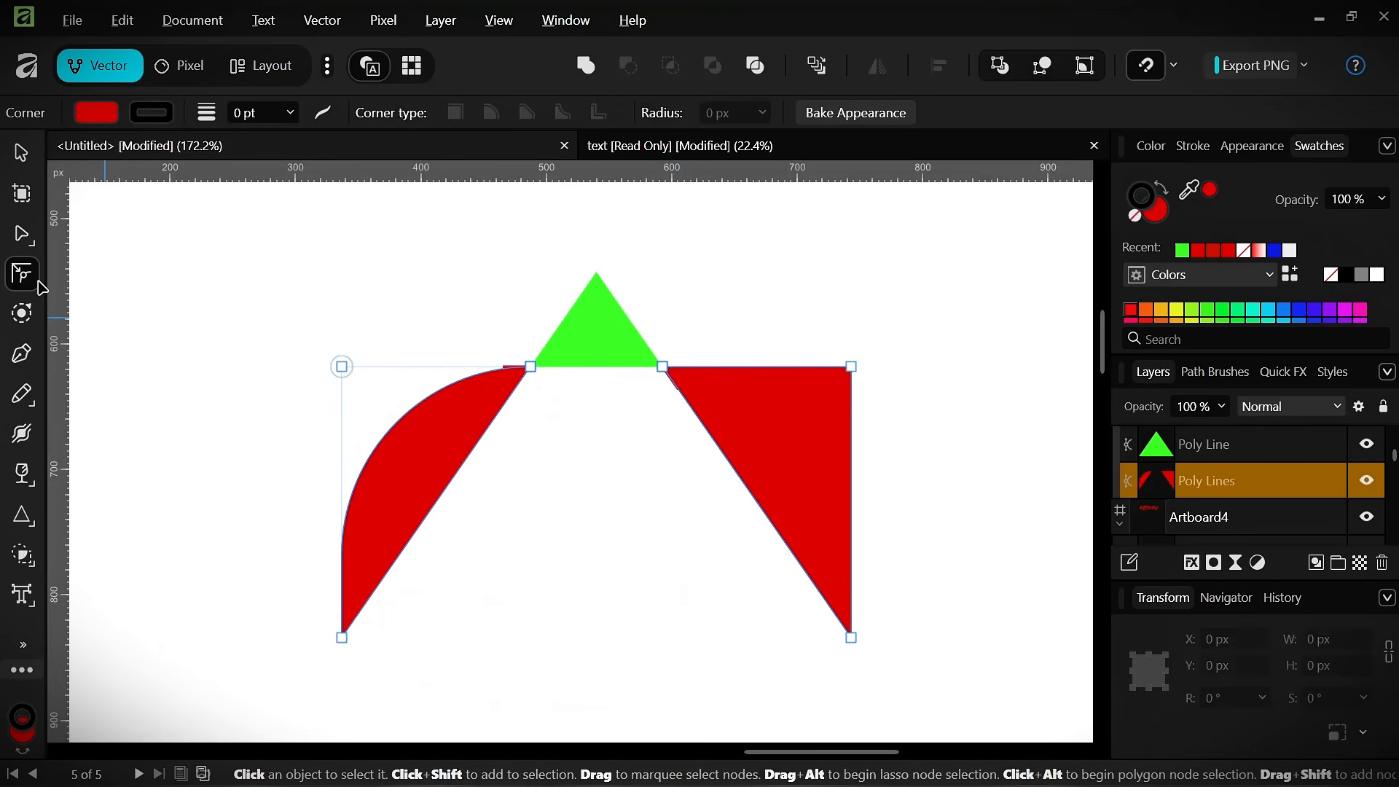
- Try moving the right red piece's upper right node inward with the Node Tool, and undo the change
left_click(878, 438)
left_click(846, 428)
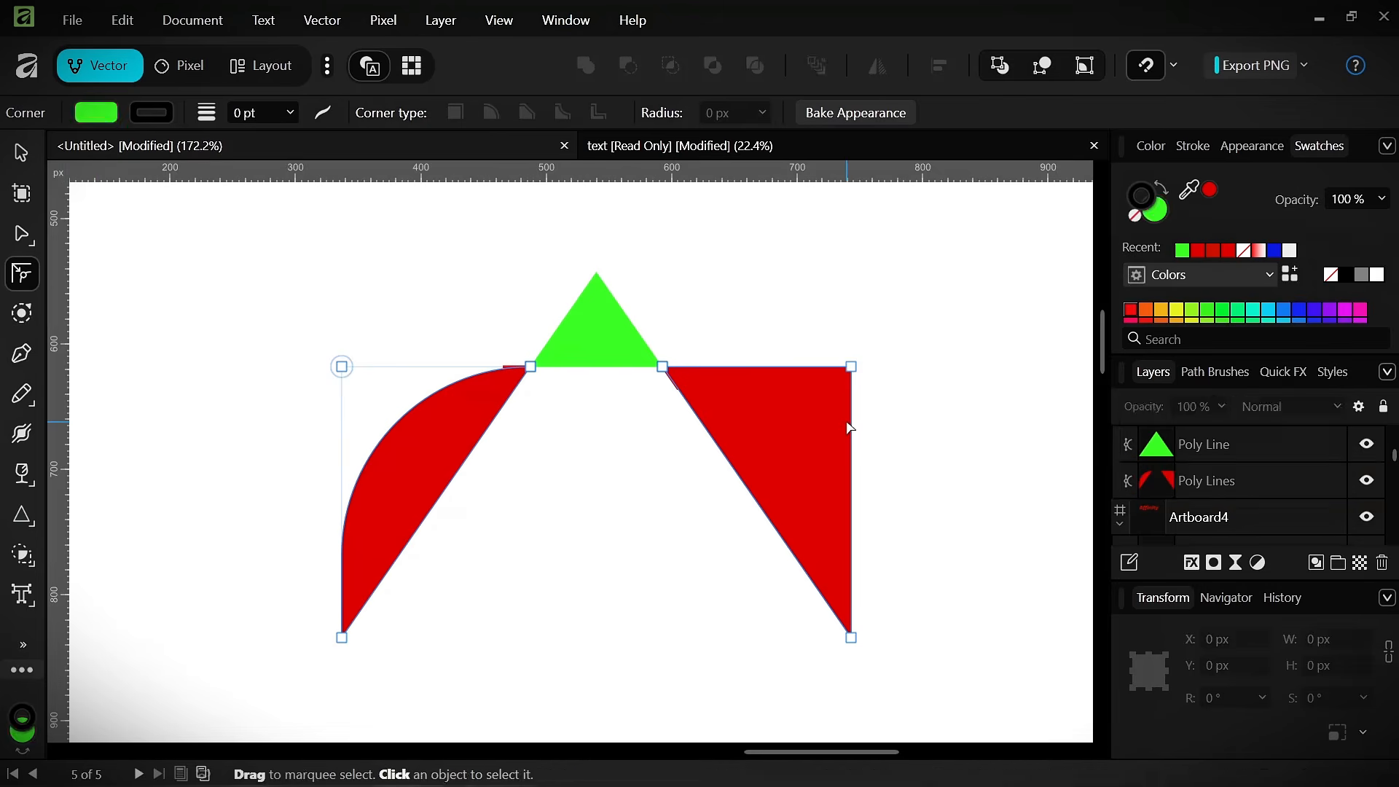
key("a")
left_click_drag(852, 369, 714, 373)
key("ctrl+z")
key("ctrl+z")
key("ctrl+z")
key("ctrl+z")
key("ctrl+z")
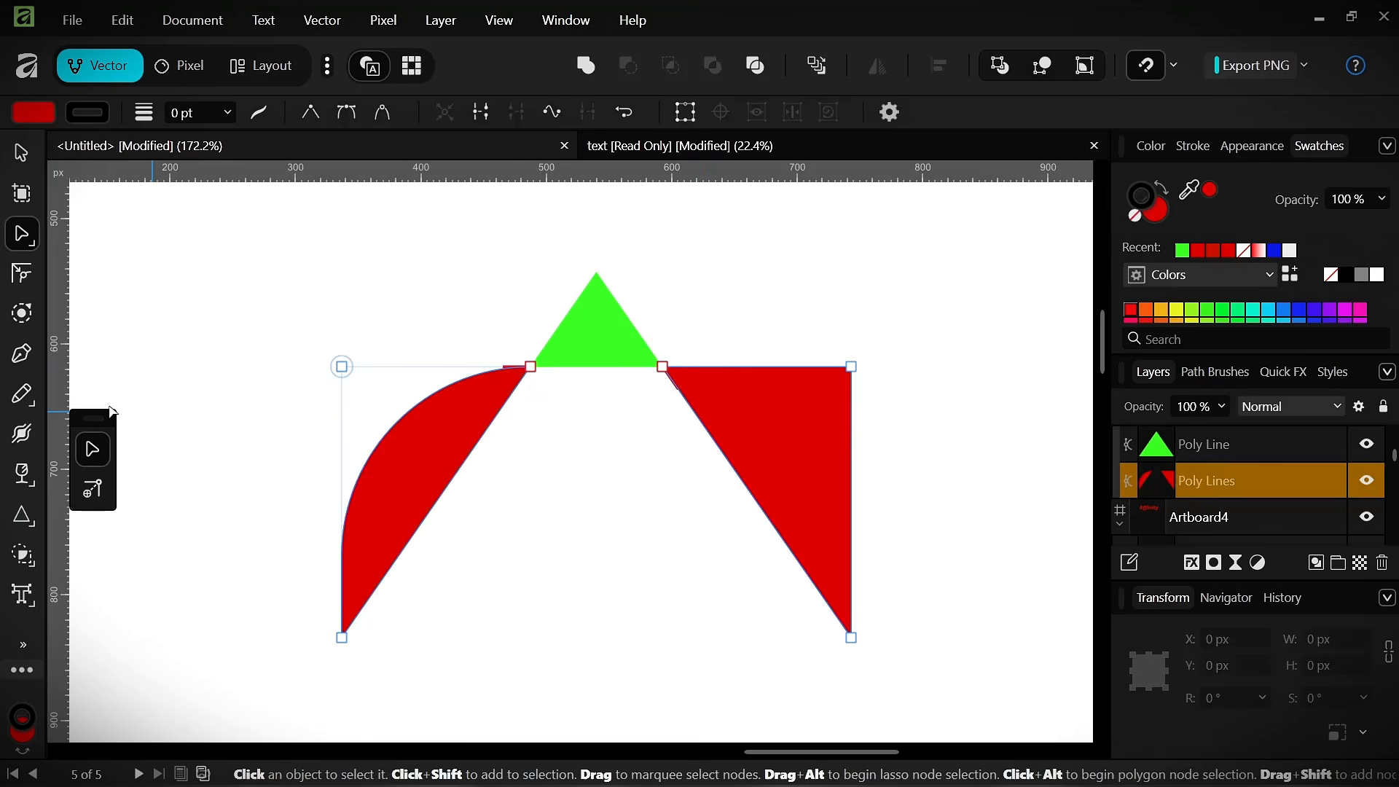
- Undo the corner rounding on the left red piece and deselect everything with the Move Tool
key("v")
left_click(495, 344)
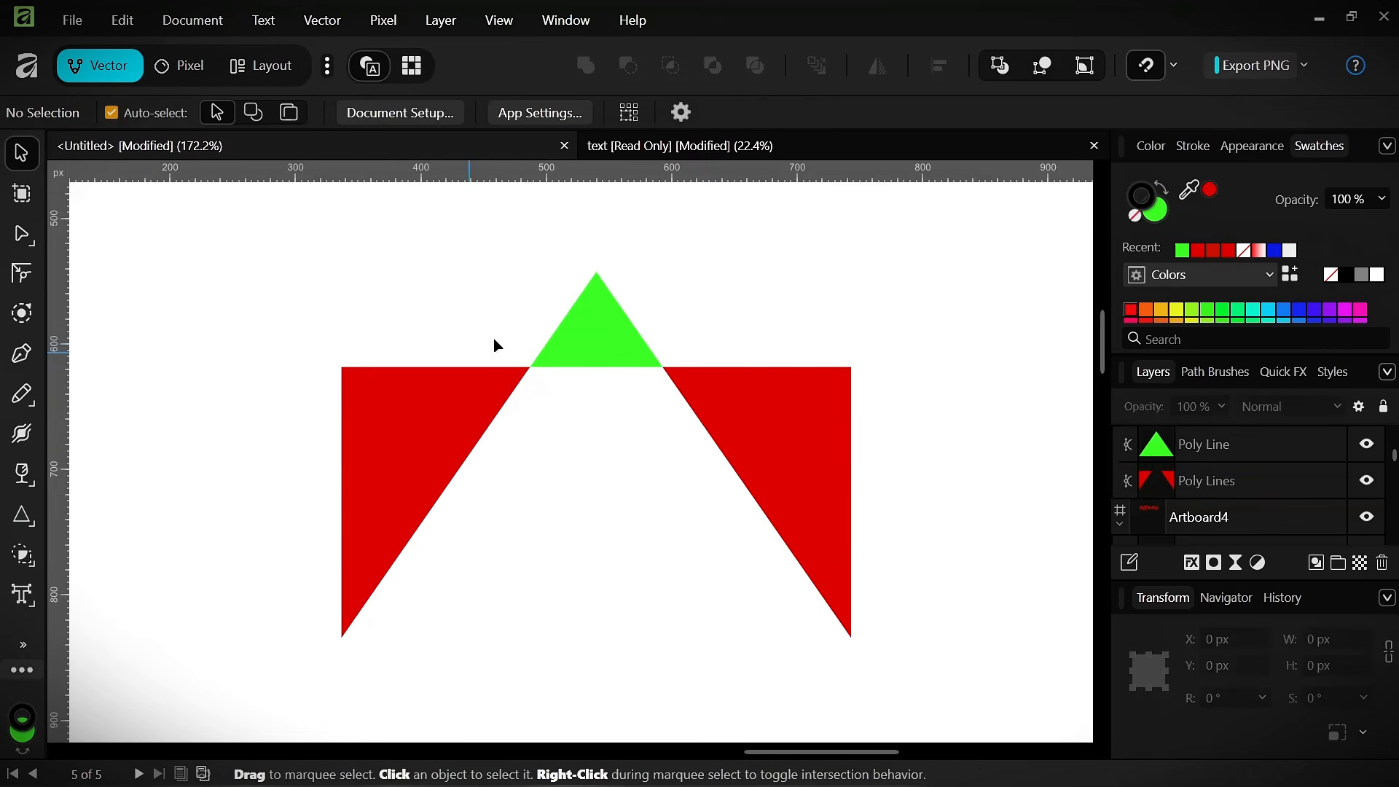
left_click(583, 16)
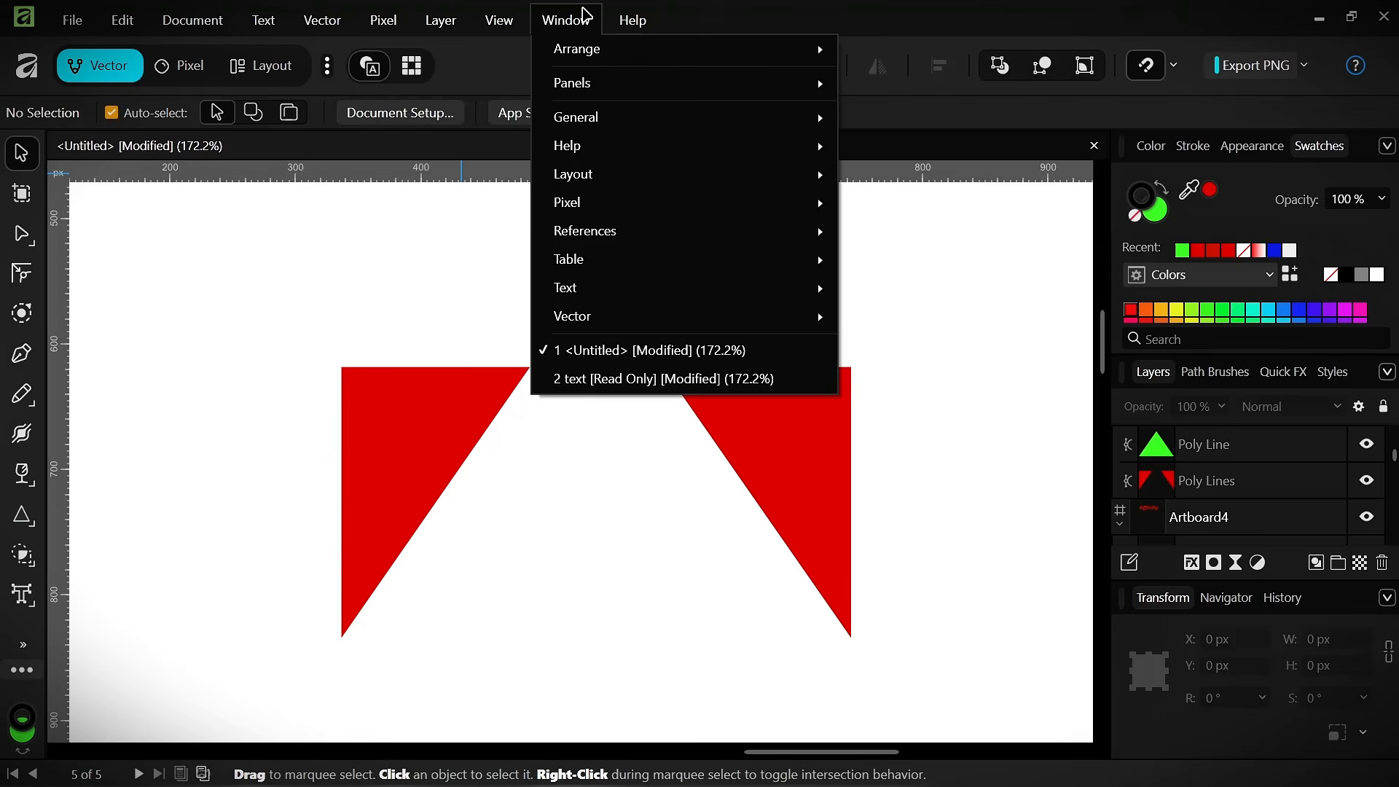
left_click(503, 20)
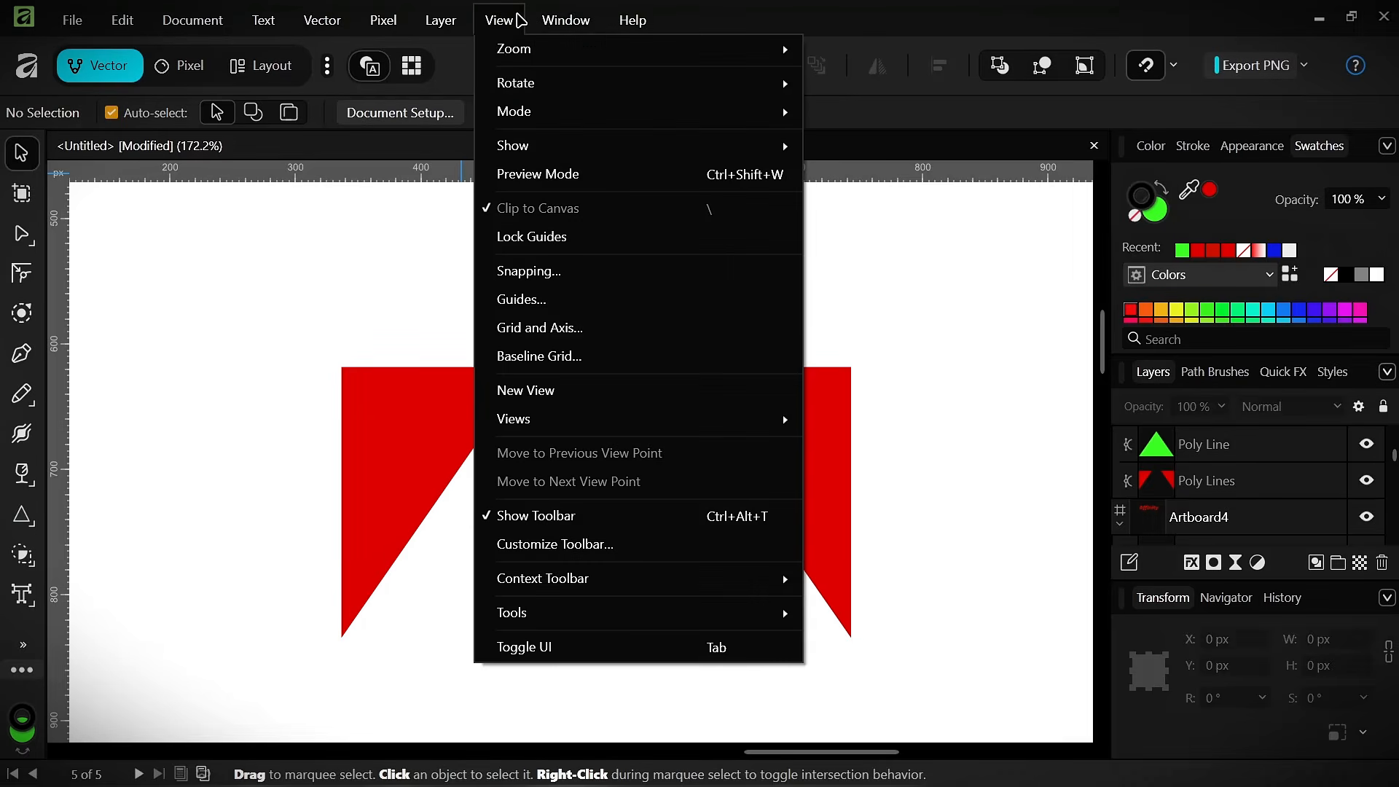
mouse_move(543, 14)
mouse_move(602, 52)
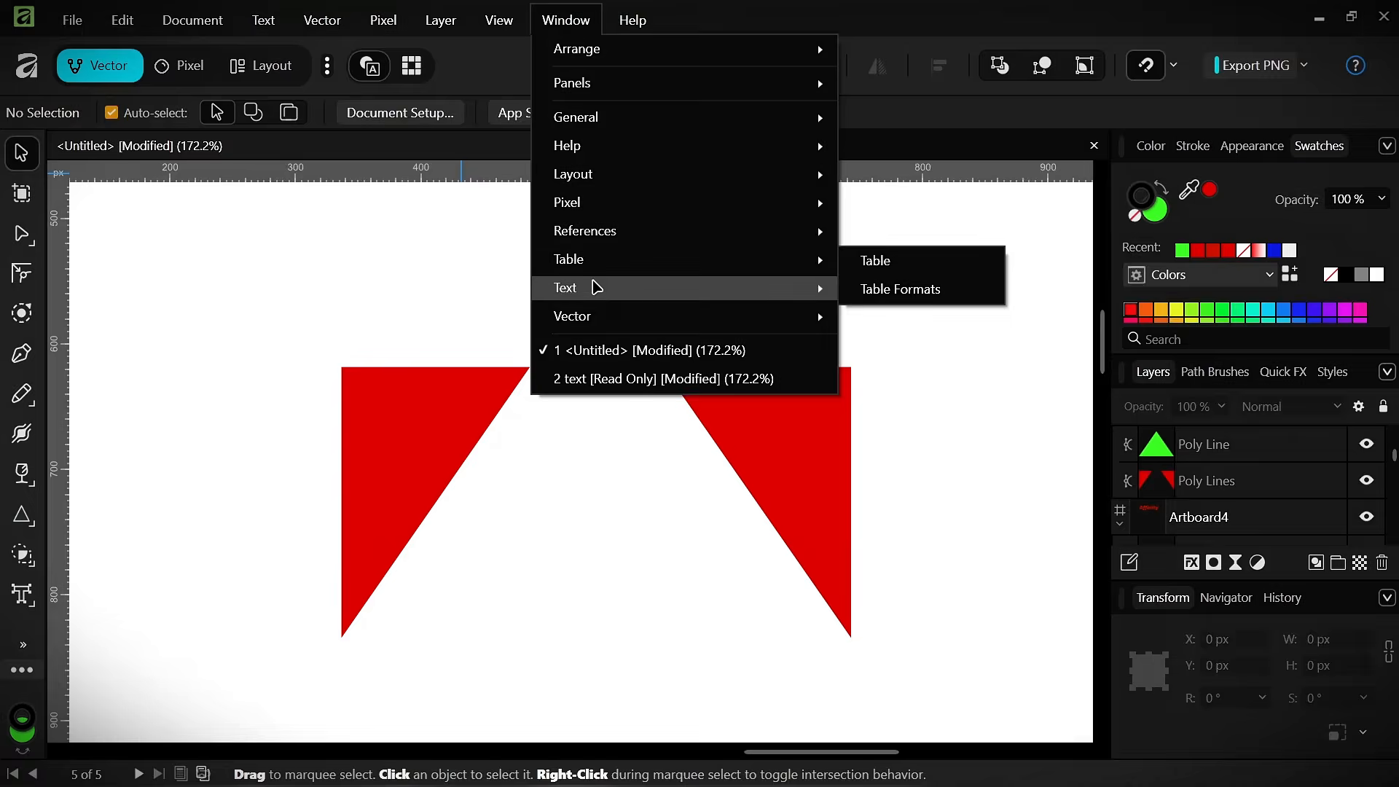
left_click(567, 22)
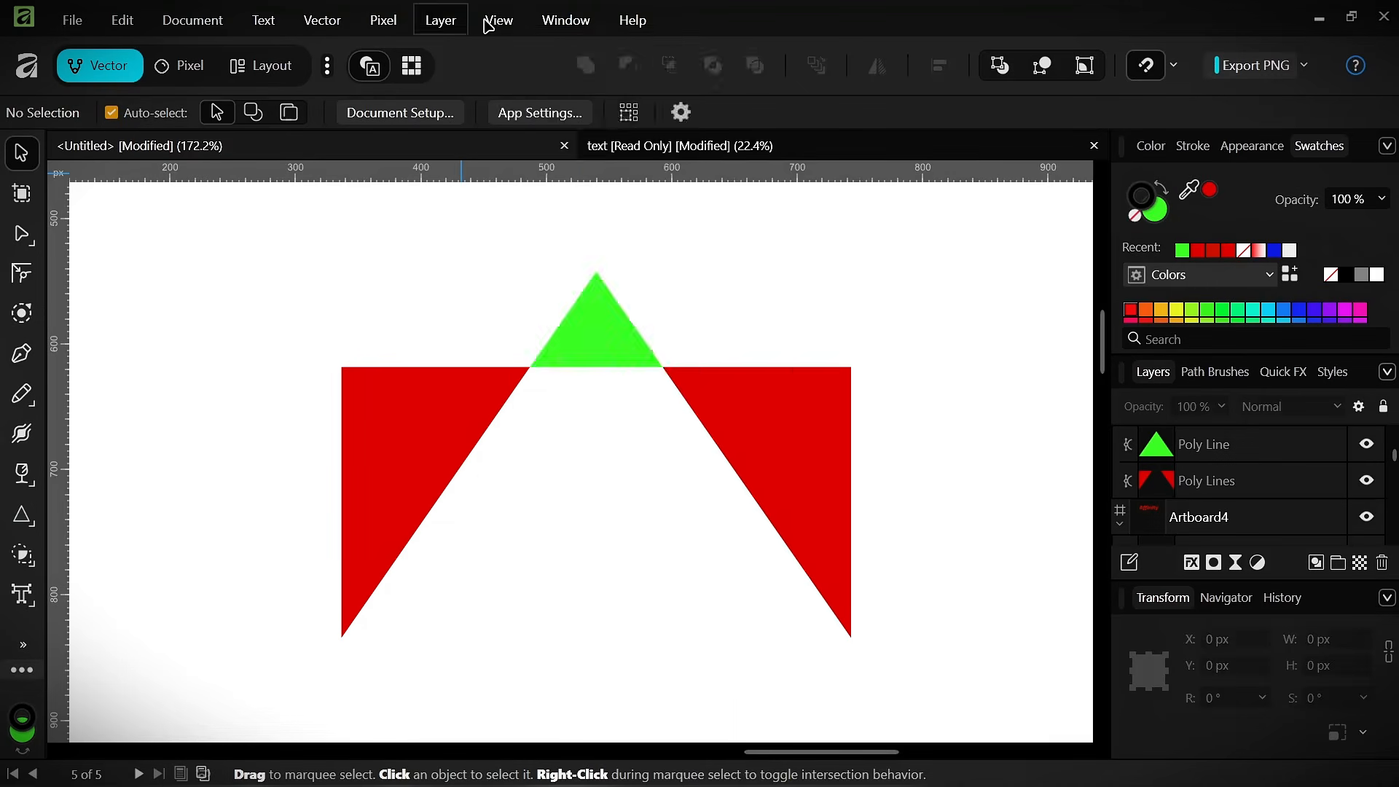
left_click(489, 23)
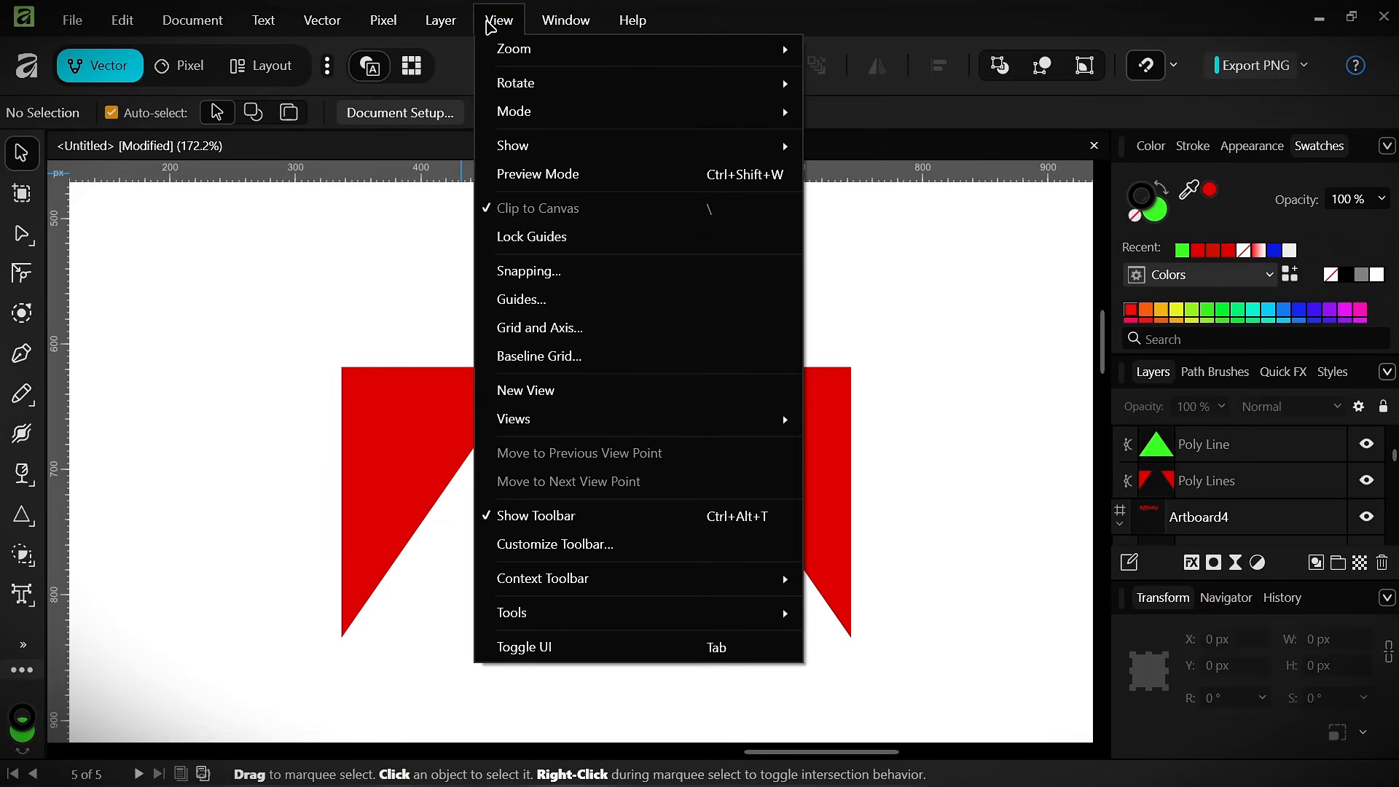
left_click(250, 321)
scroll(261, 318, "down", 3)
scroll(418, 350, "up", 2)
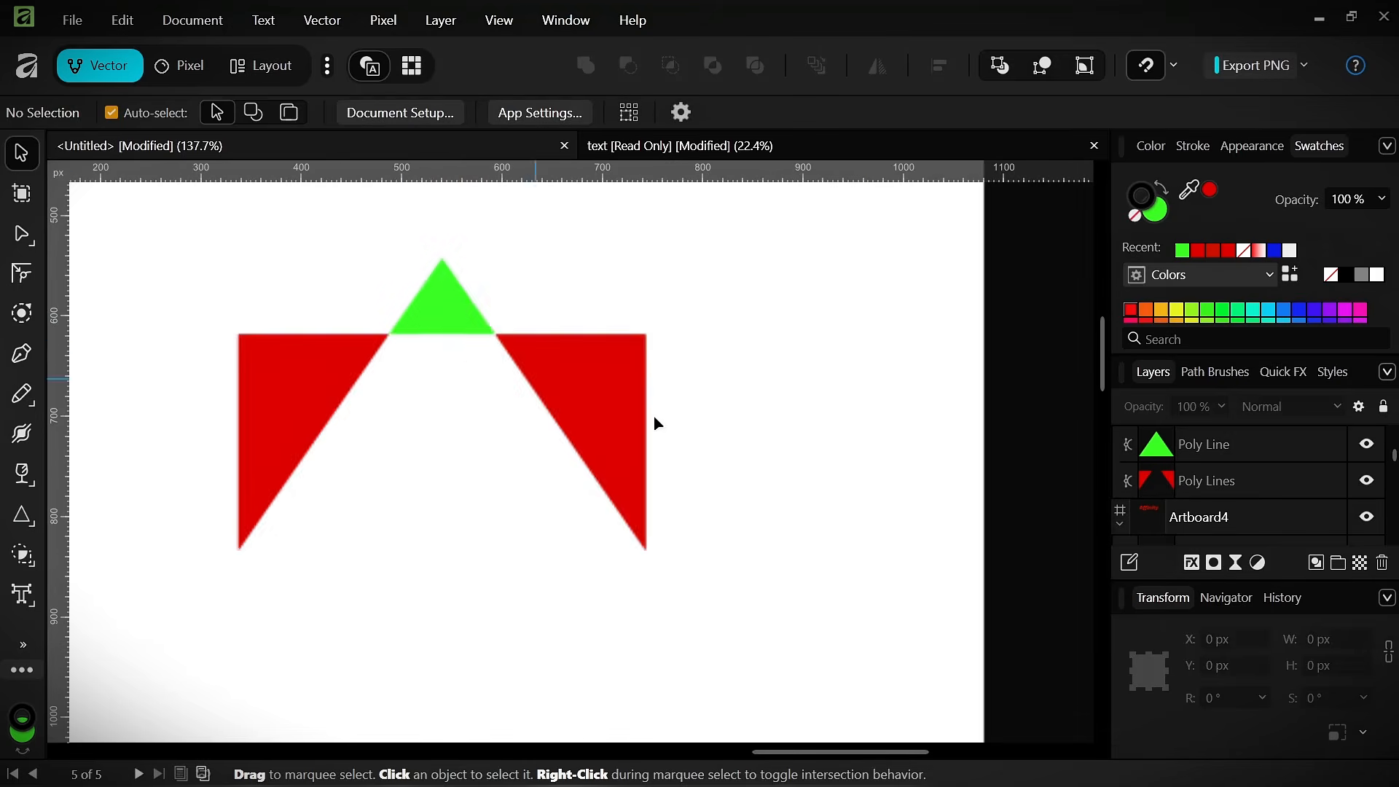
scroll(200, 487, "up", 3)
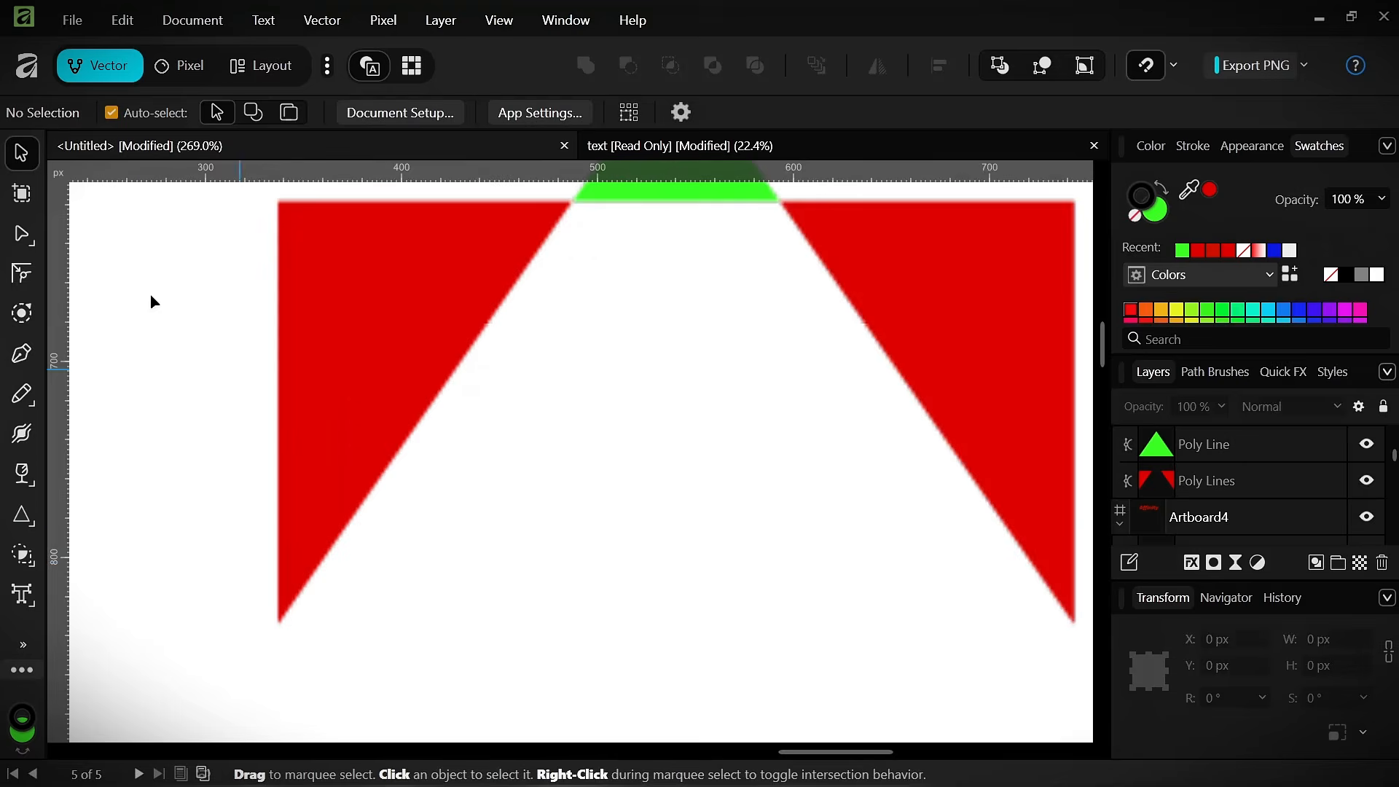
scroll(213, 397, "down", 1)
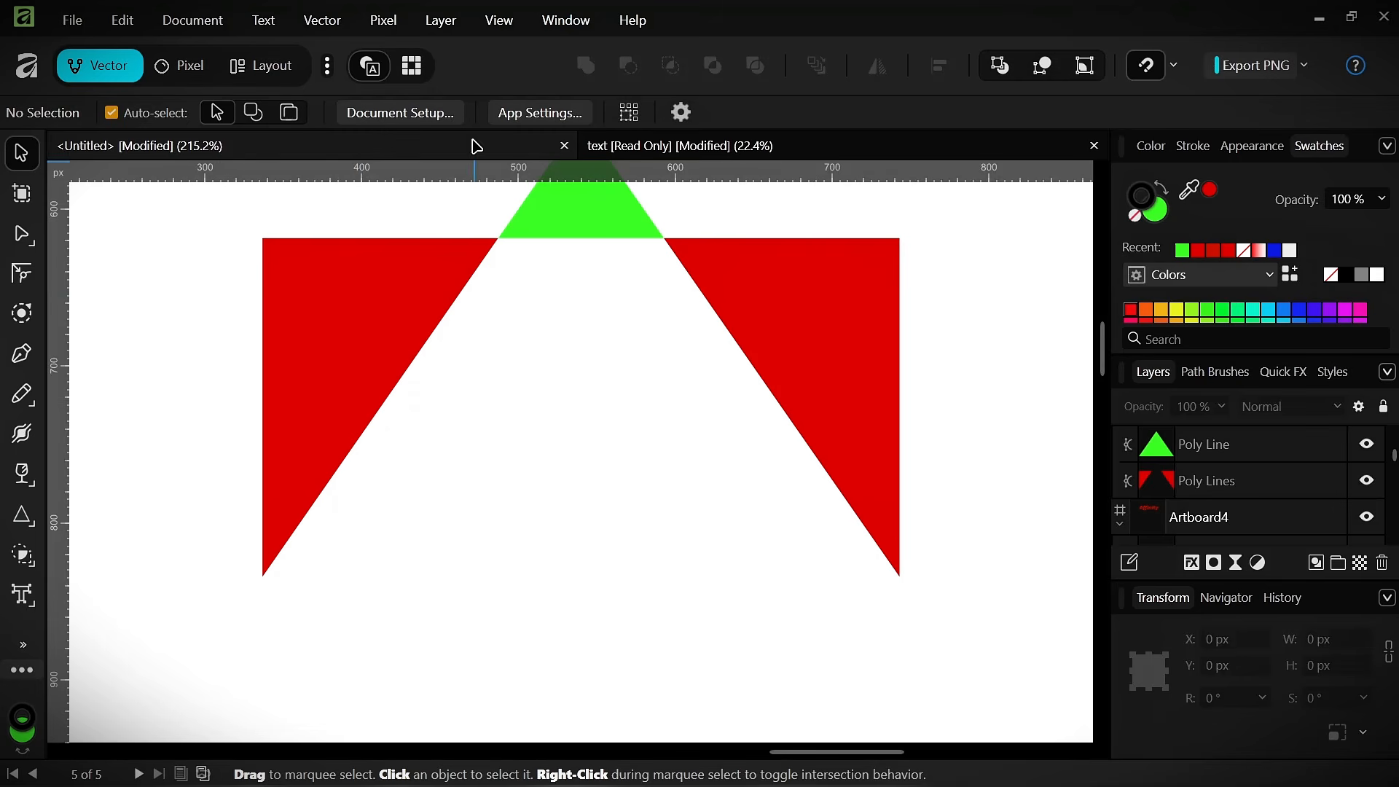
- Move the Affinity text on Artboard4 to about X 145 px, Y 271 px
scroll(671, 242, "down", 12)
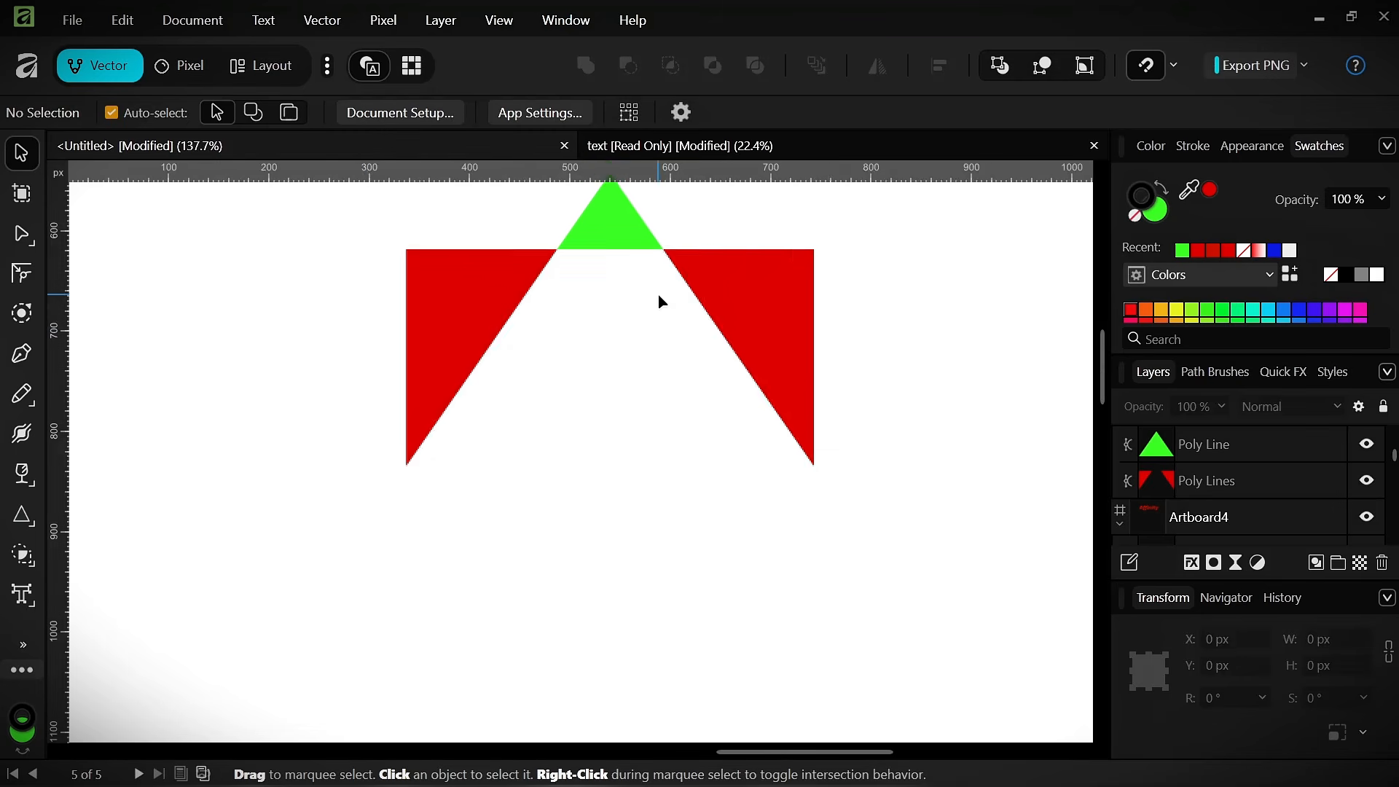
scroll(593, 431, "up", 2)
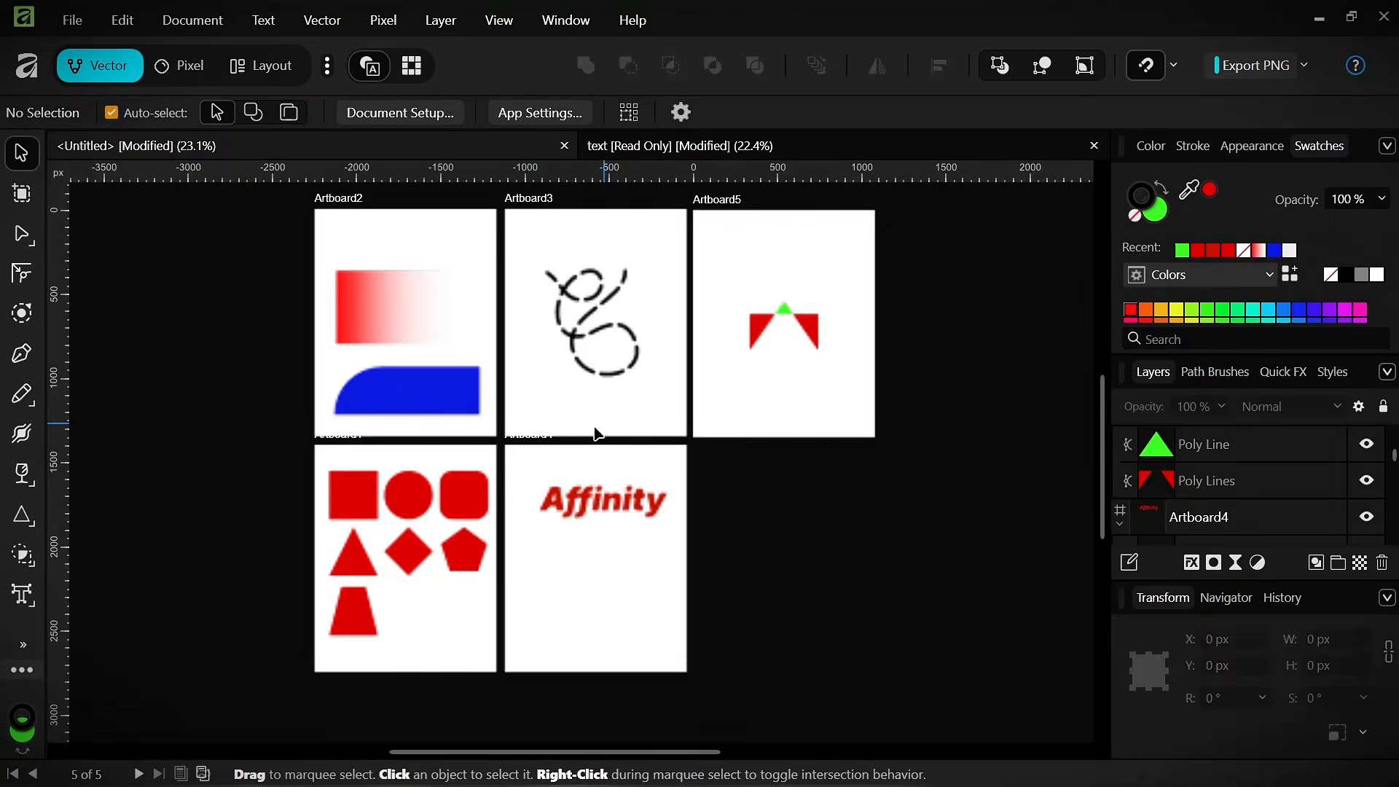
scroll(616, 503, "up", 5)
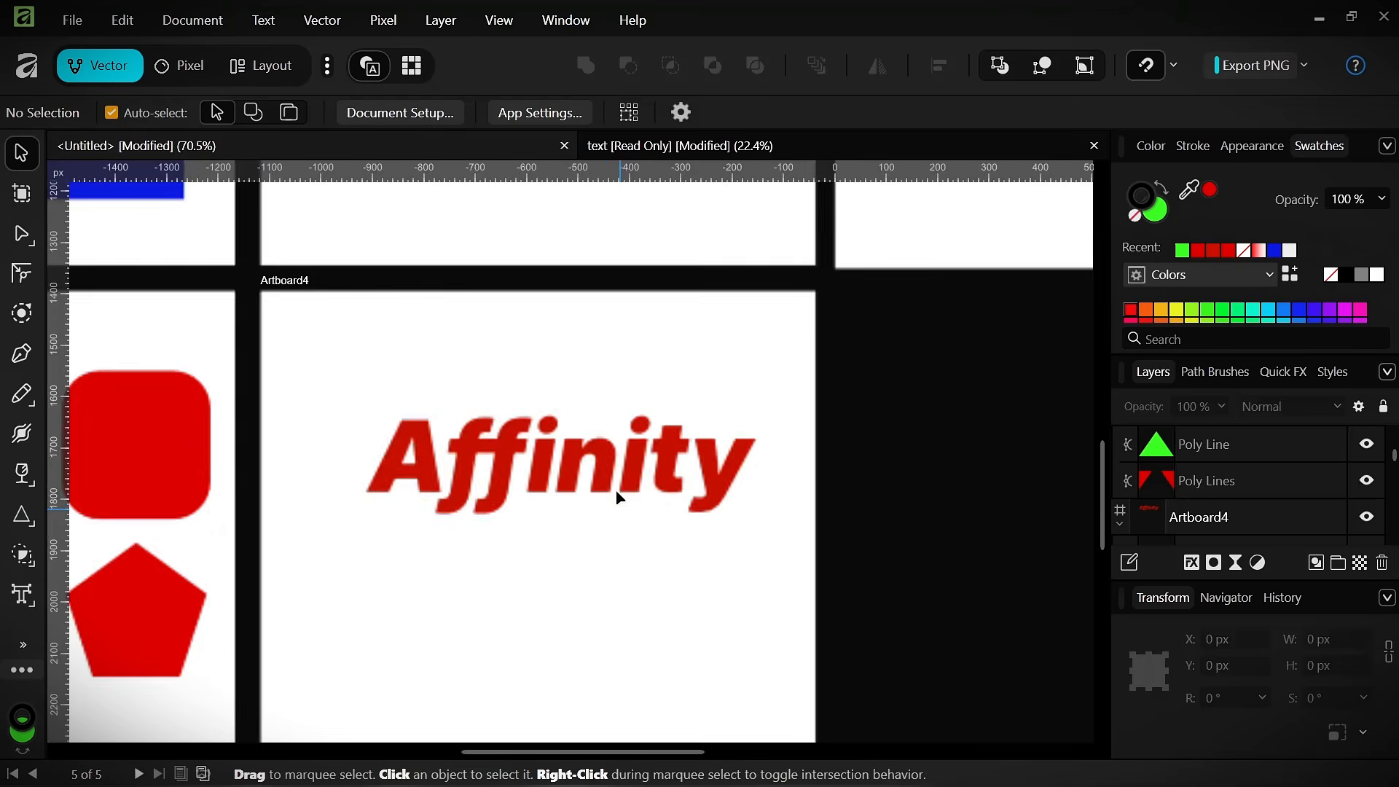
left_click(576, 481)
scroll(593, 469, "down", 5)
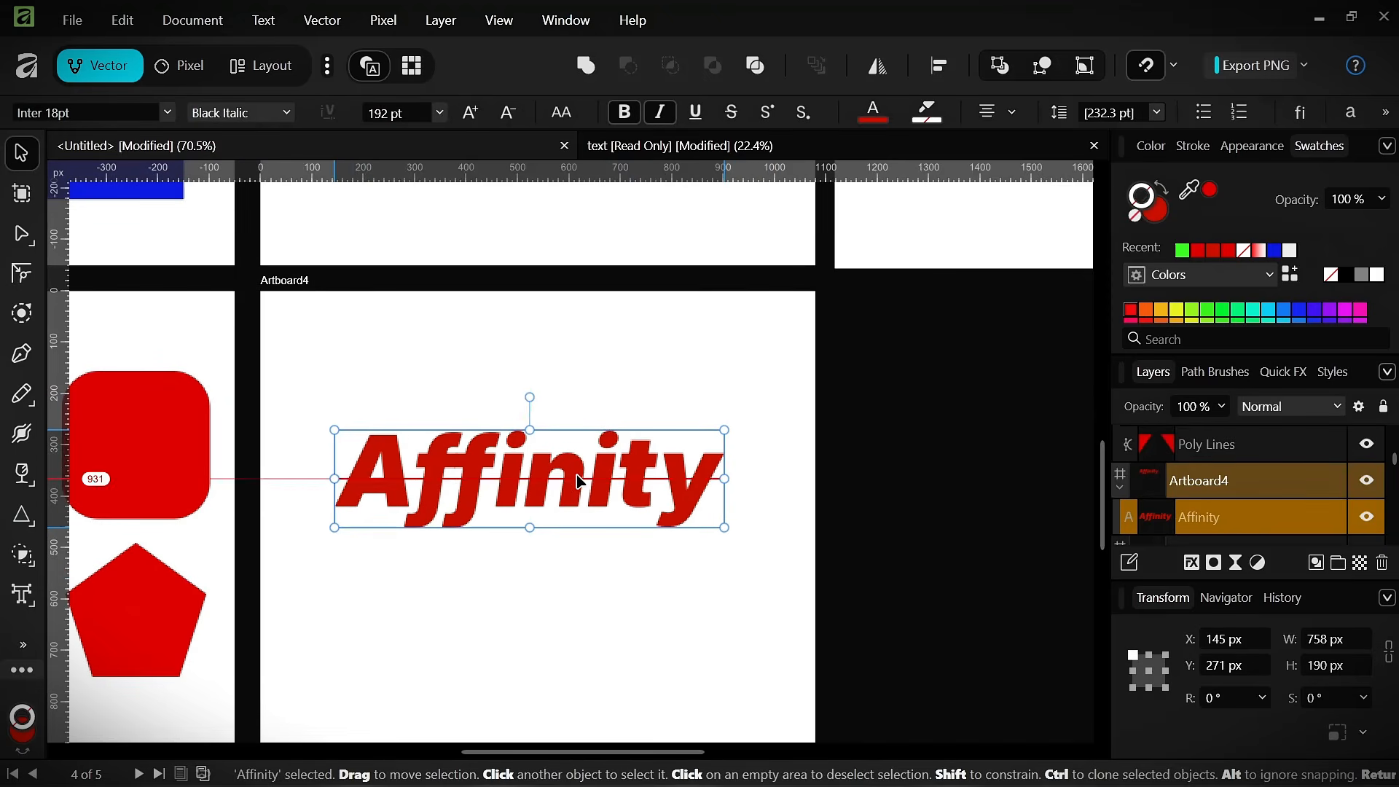
scroll(605, 452, "up", 2)
scroll(605, 452, "up", 2)
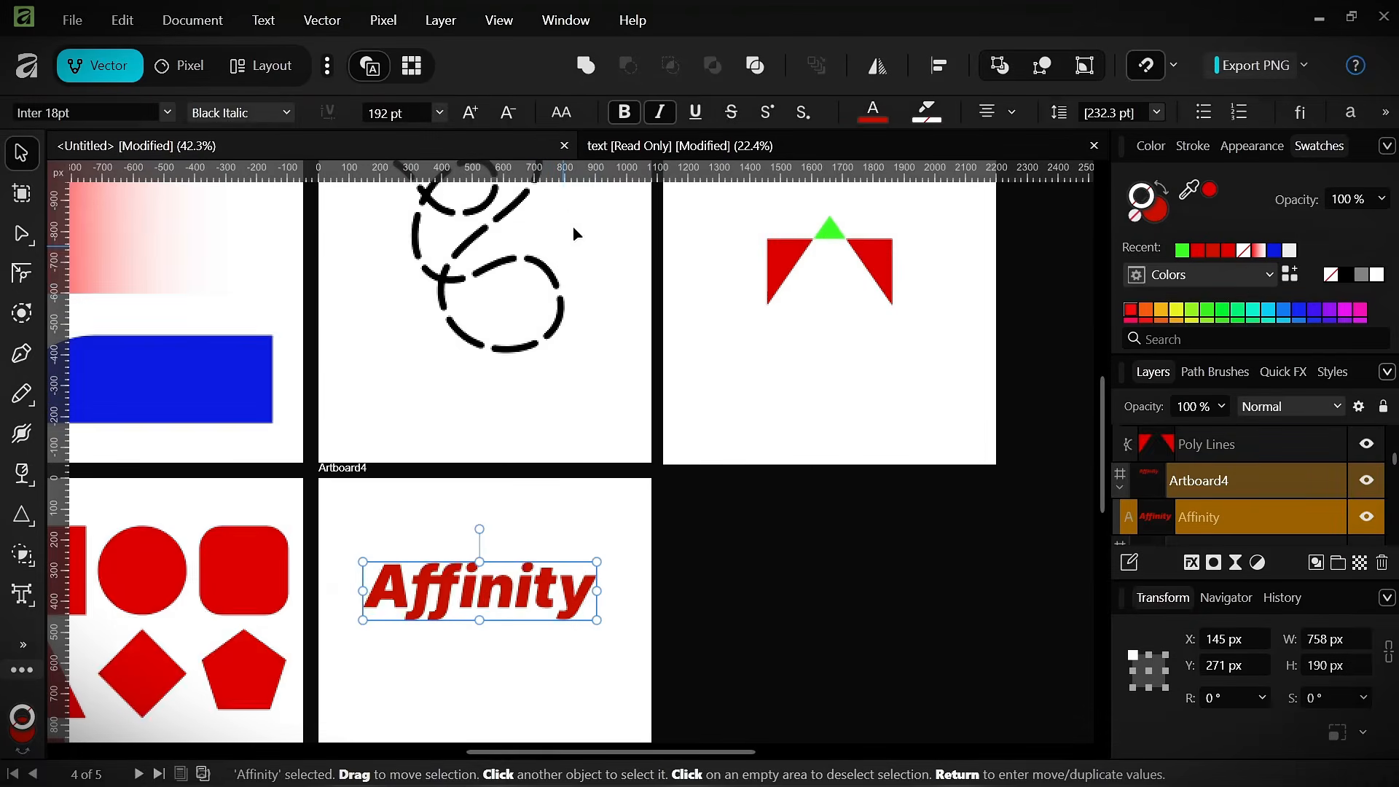
- Centre the Affinity text horizontally on its artboard and deselect it
left_click(940, 65)
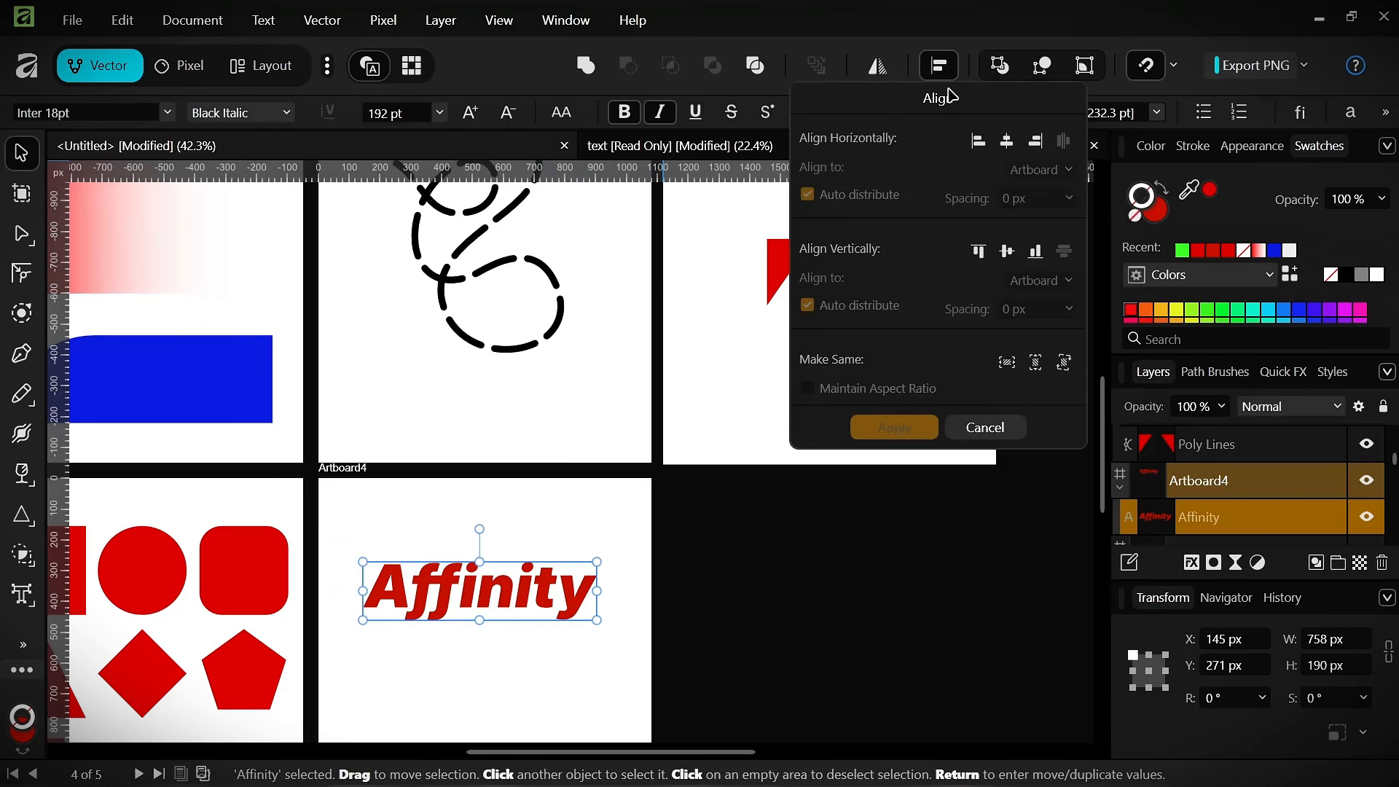
left_click(1006, 140)
left_click(895, 427)
left_click(874, 593)
- Select all five artboards and review the file formats available for quick export
scroll(131, 523, "down", 5)
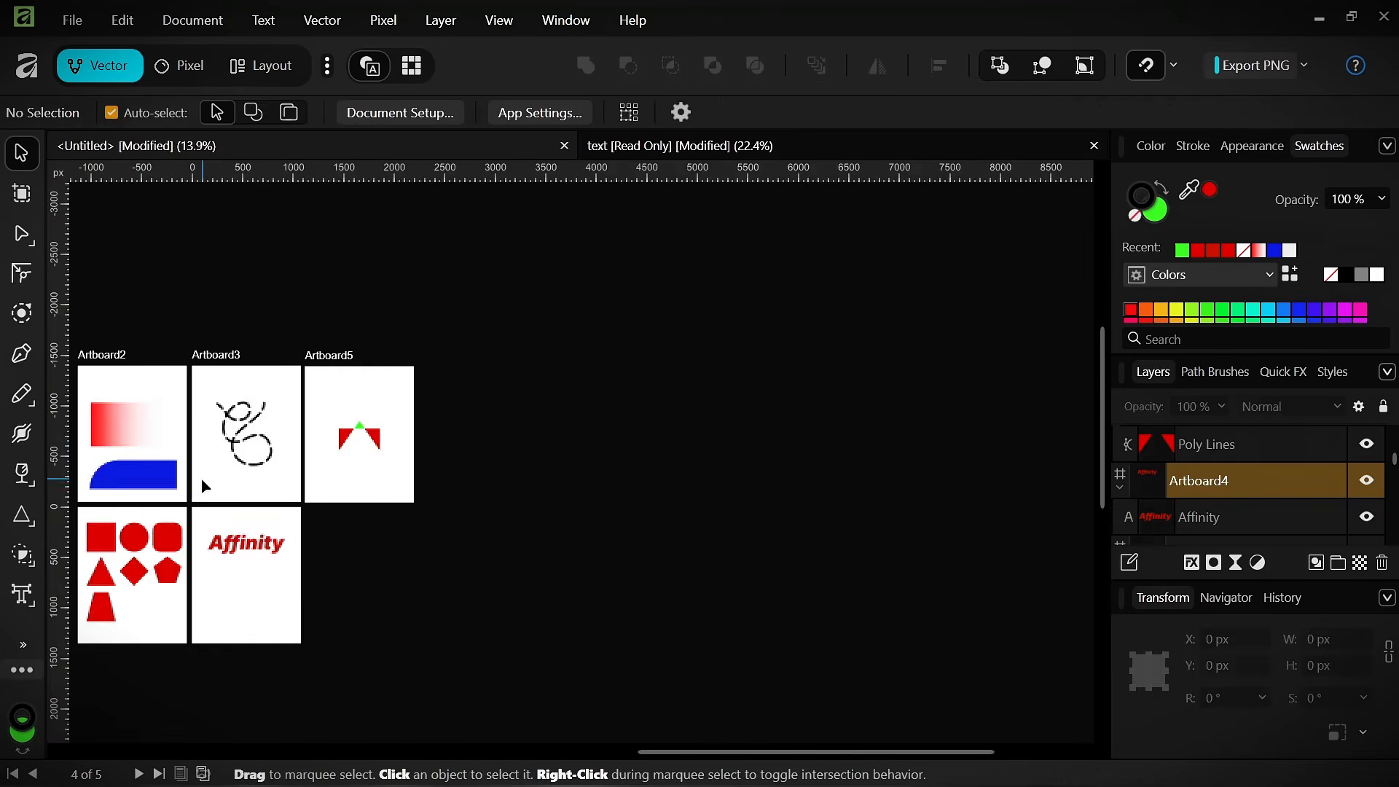
scroll(203, 479, "up", 5)
left_click_drag(204, 479, 484, 462)
scroll(484, 462, "down", 5)
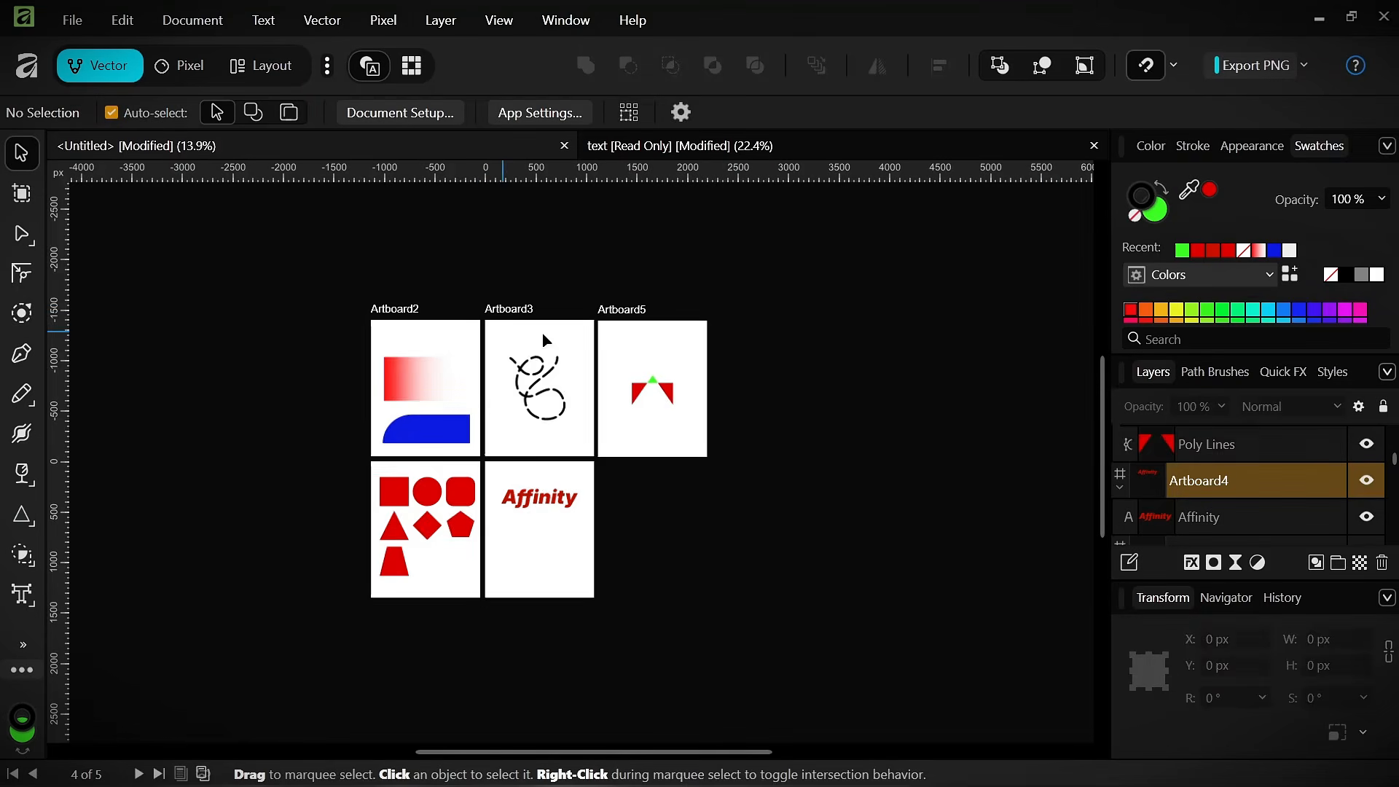
left_click_drag(259, 280, 1002, 742)
scroll(250, 376, "up", 1)
mouse_move(478, 327)
left_mouse_down()
mouse_move(600, 388)
mouse_move(502, 360)
mouse_move(477, 333)
left_mouse_up()
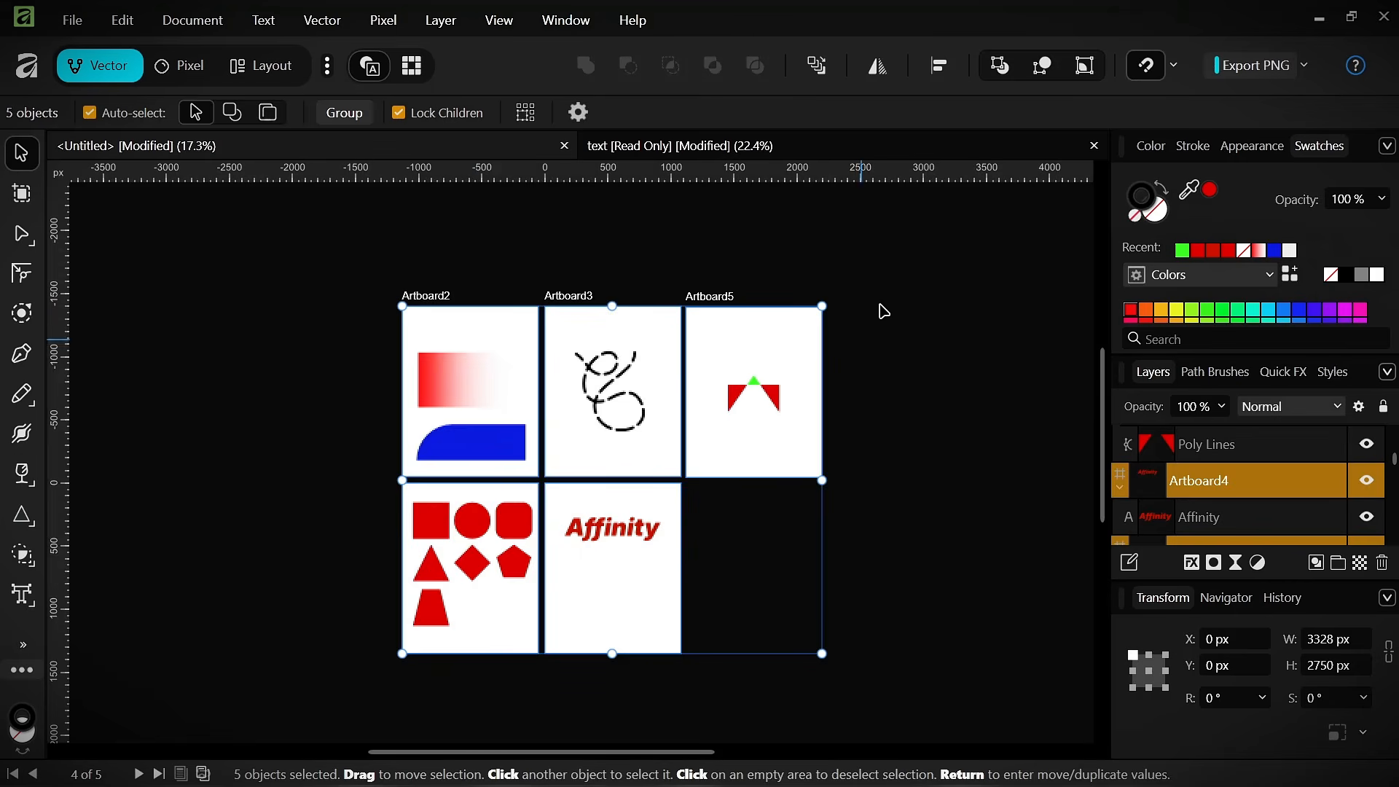
left_click(1308, 67)
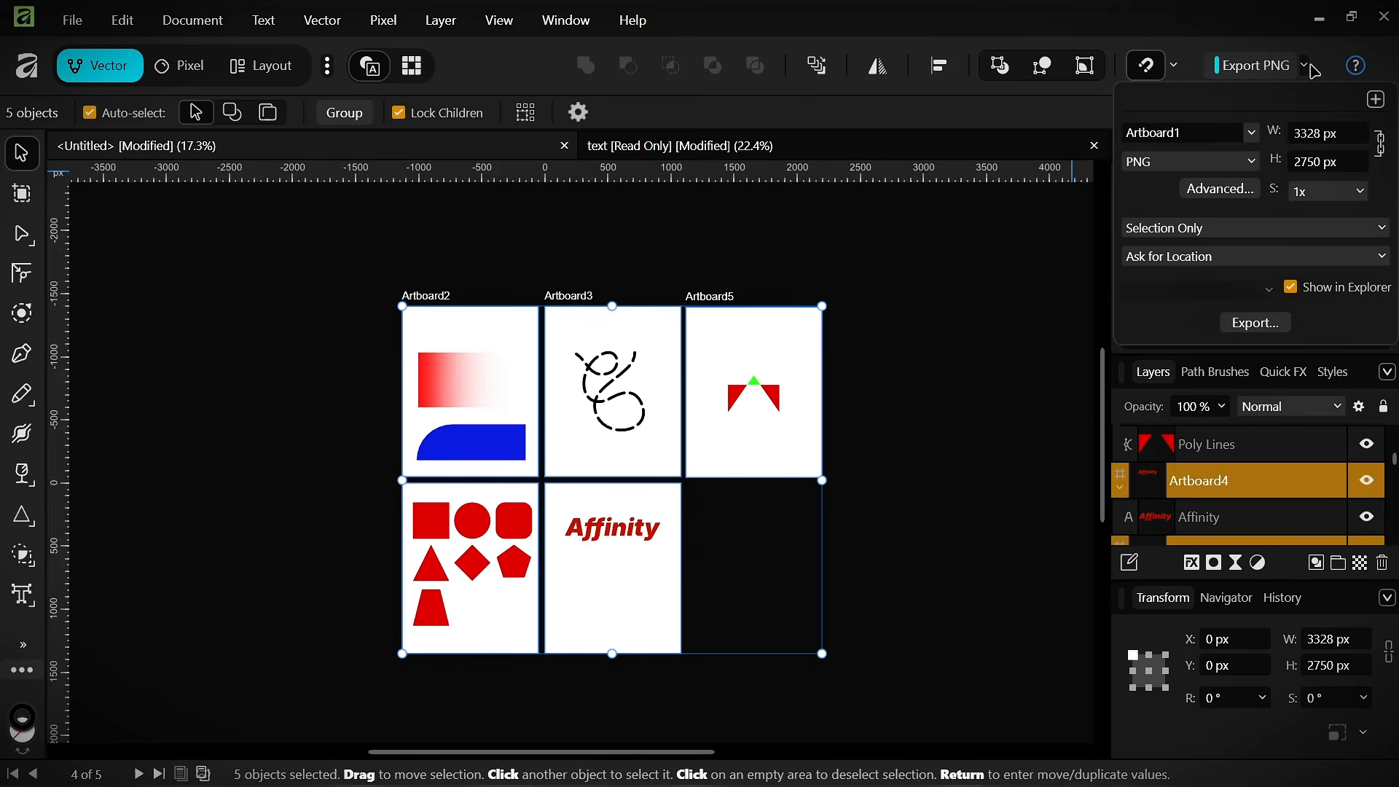
left_click(1253, 162)
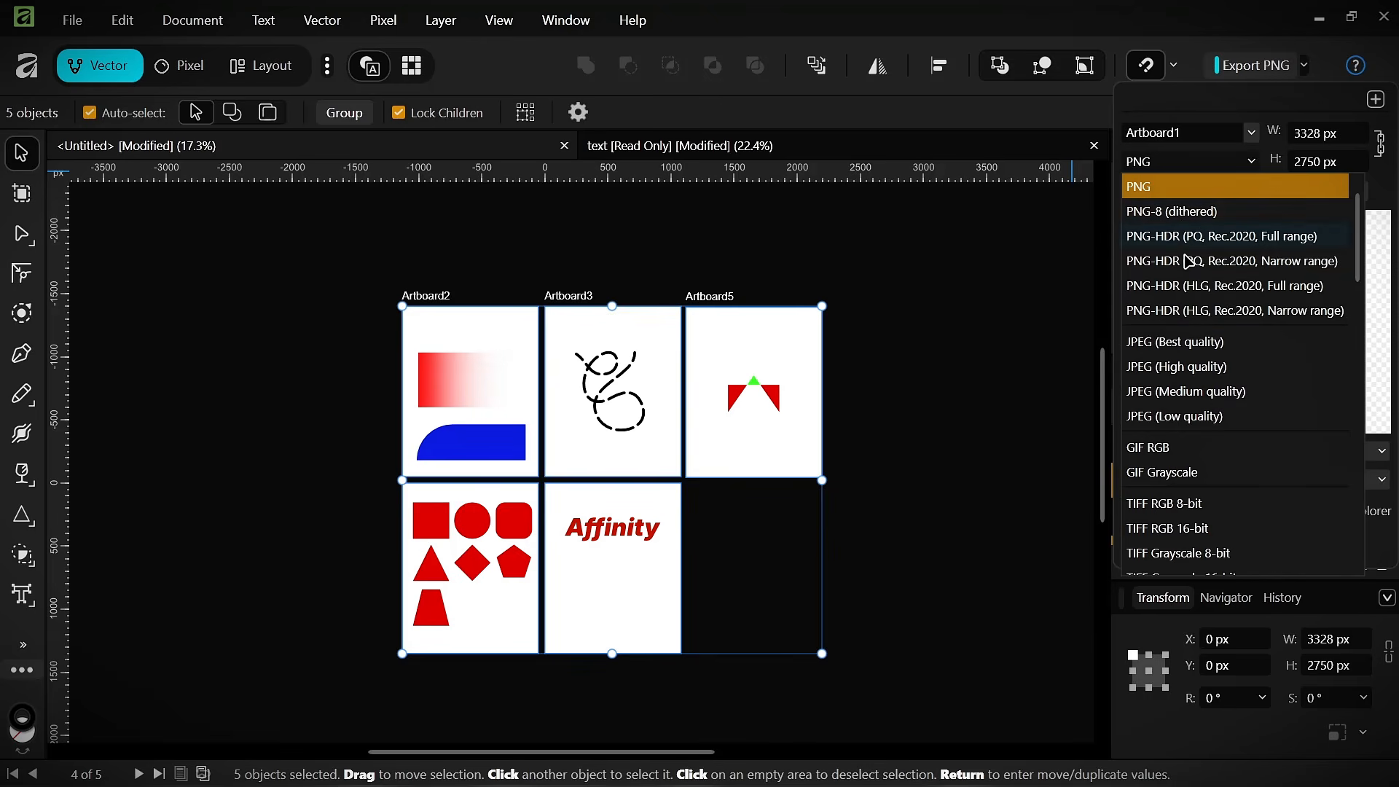
- Export the whole document with nothing selected as a PNG named Document in the Pictures folder
left_click(1042, 232)
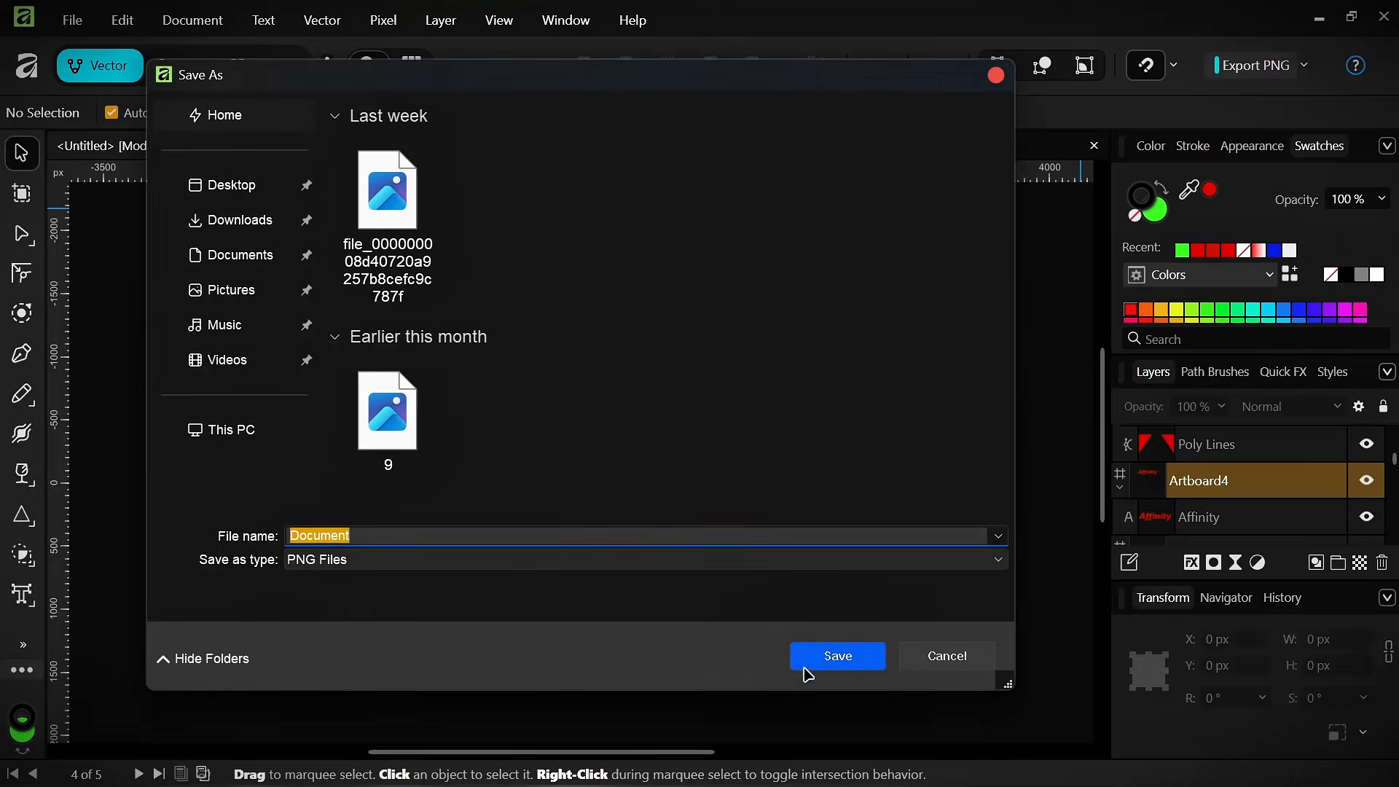
left_click(272, 234)
left_click(255, 255)
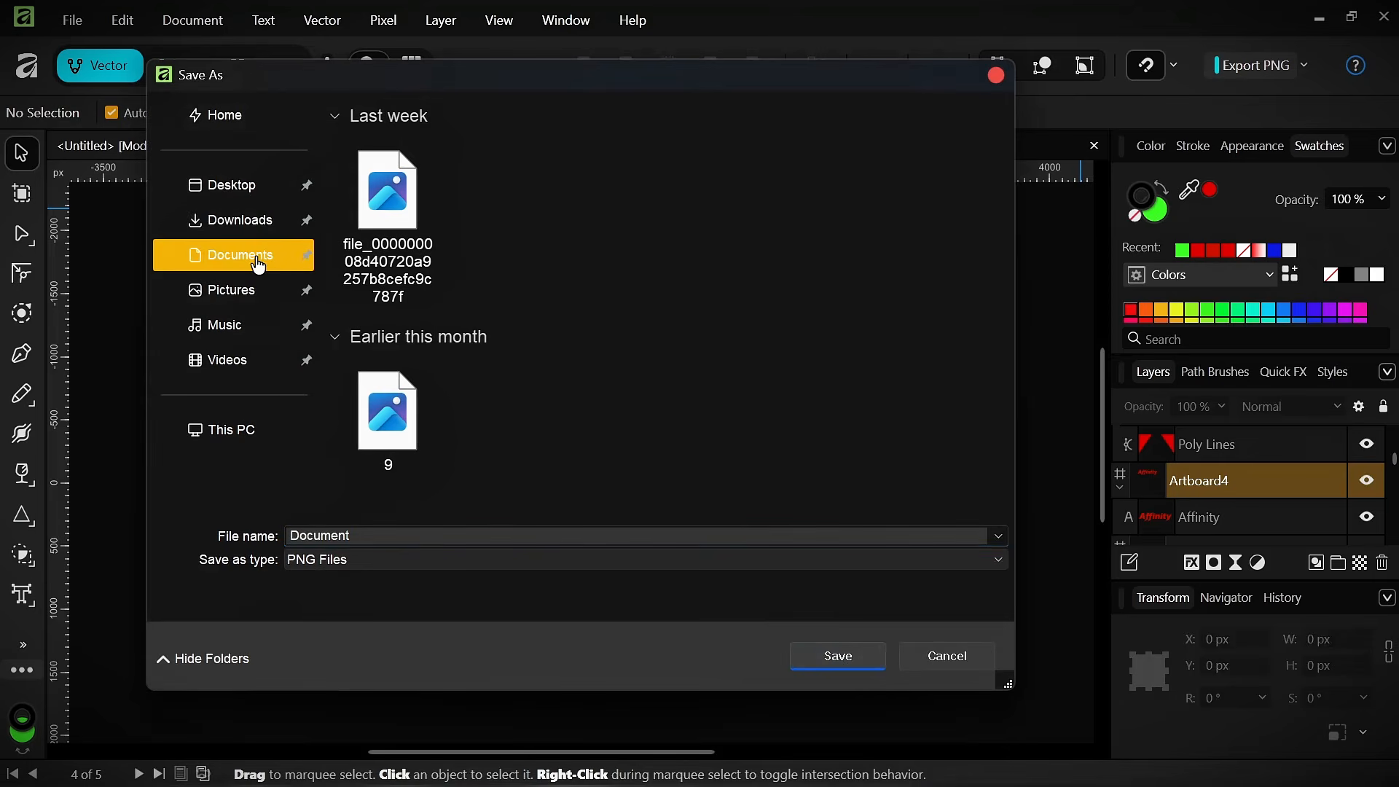
left_click(296, 290)
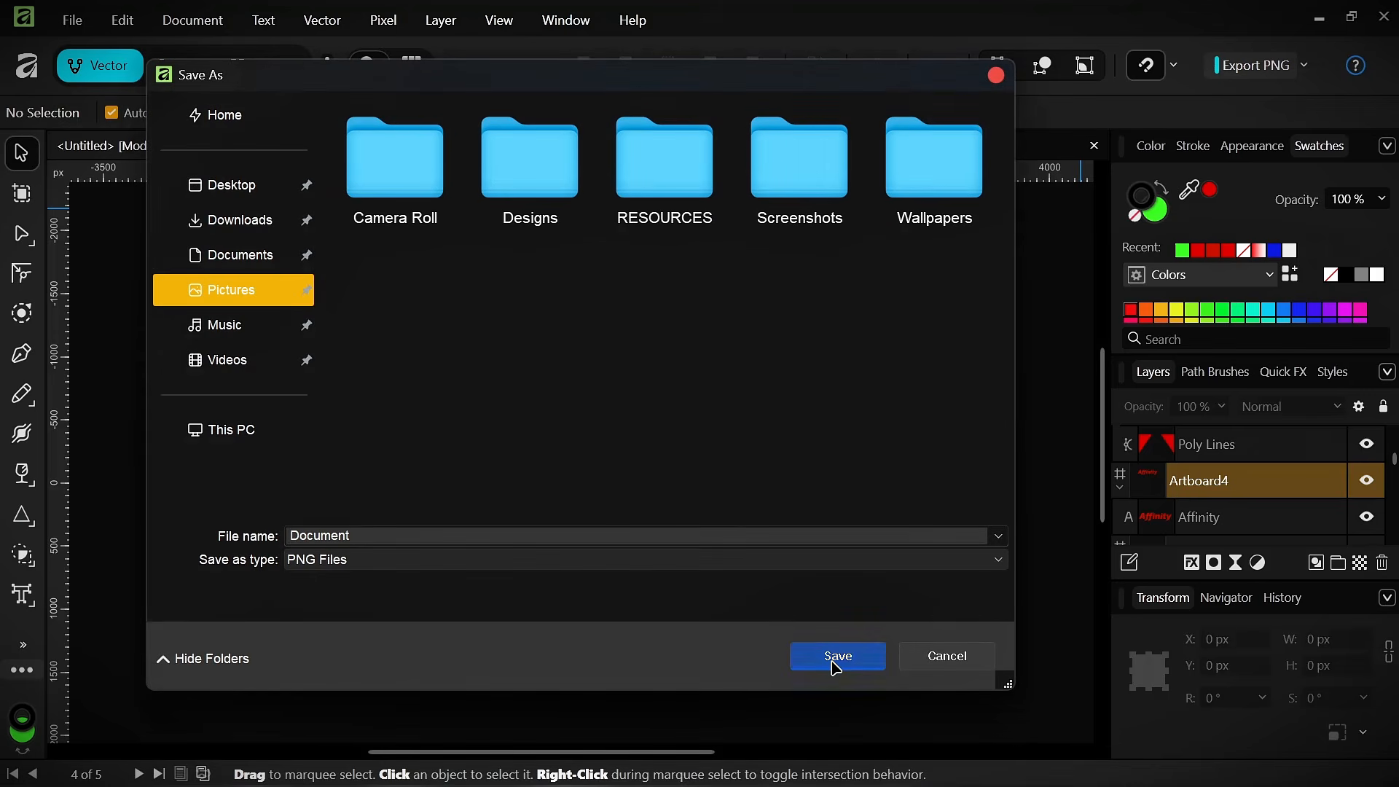
left_click(836, 658)
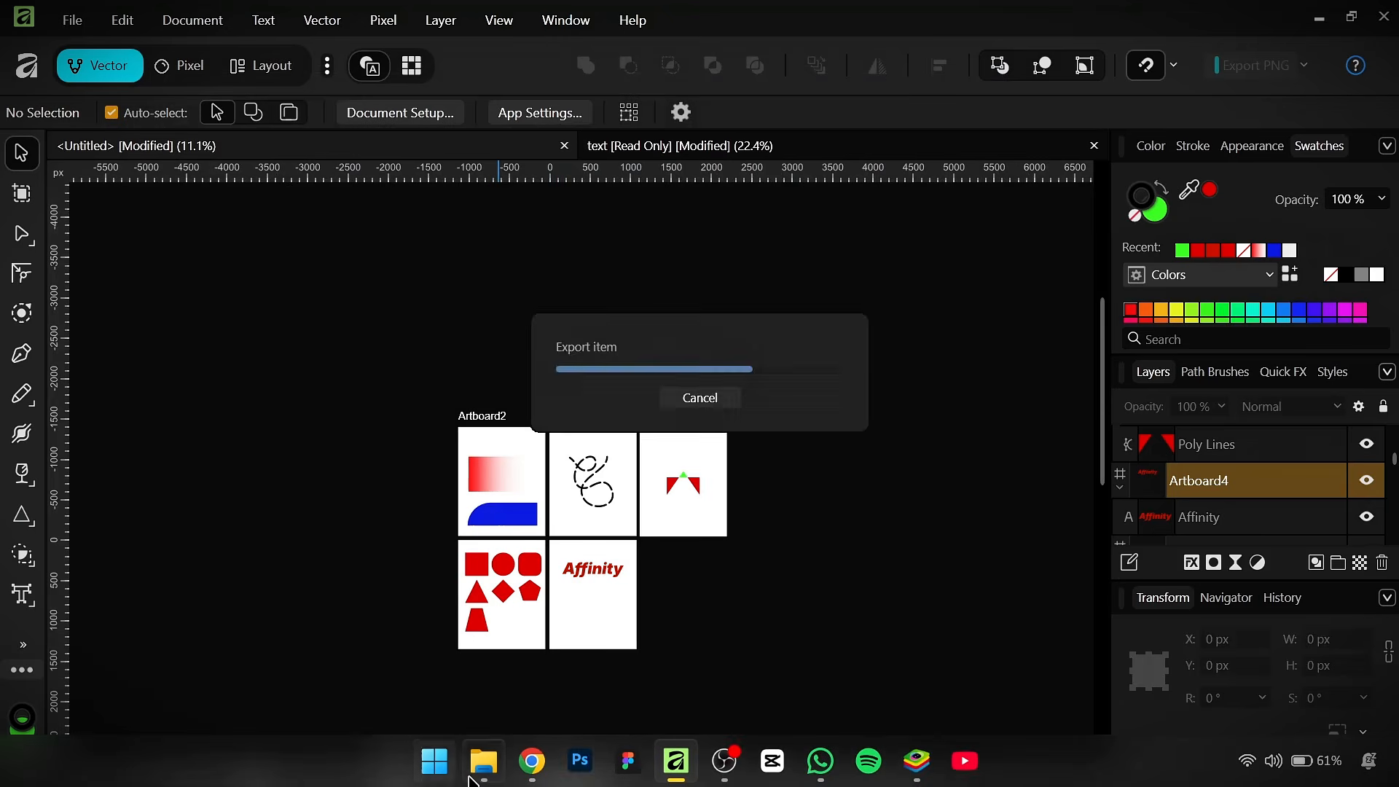
- Switch to File Explorer and open the exported Document image from the Pictures folder
left_click(481, 770)
left_click(129, 304)
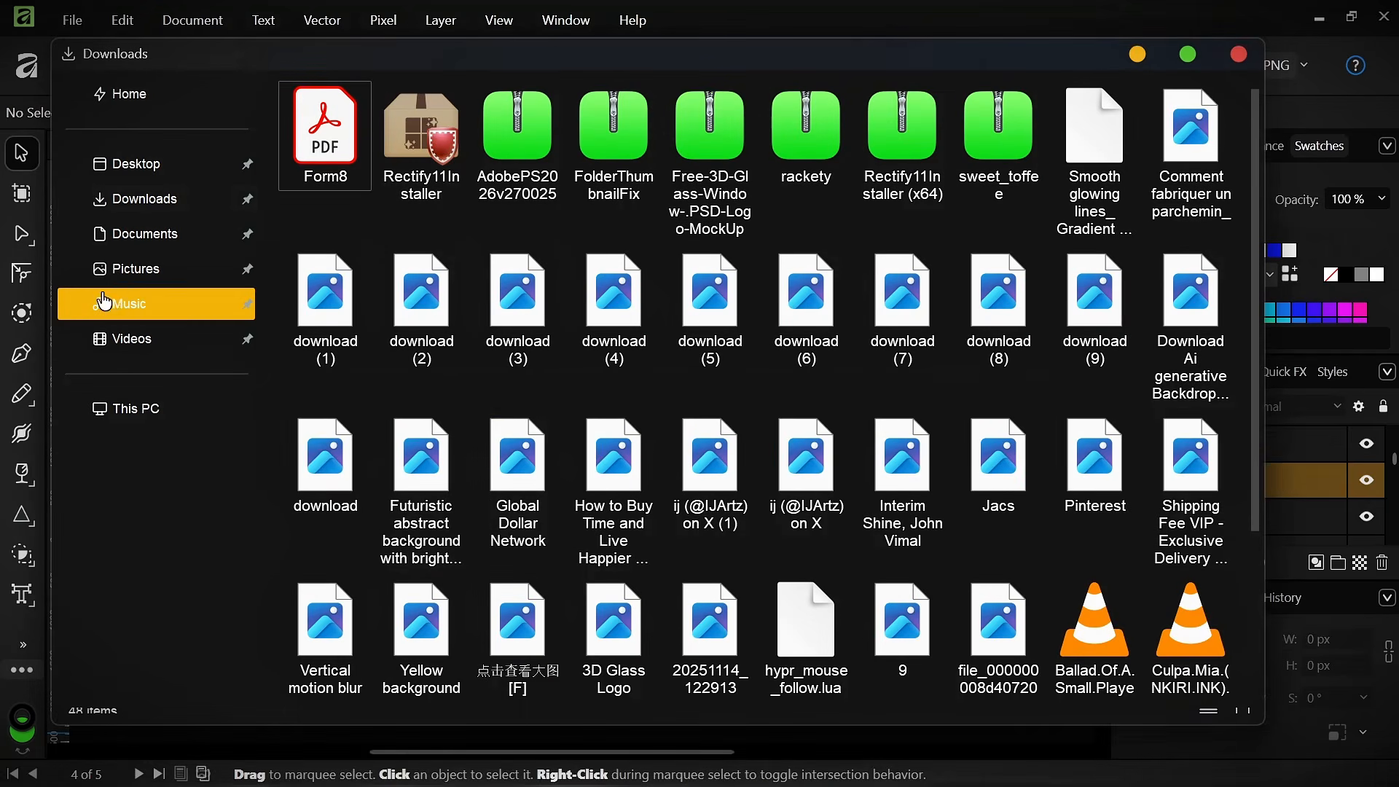
left_click(136, 269)
left_click(993, 178)
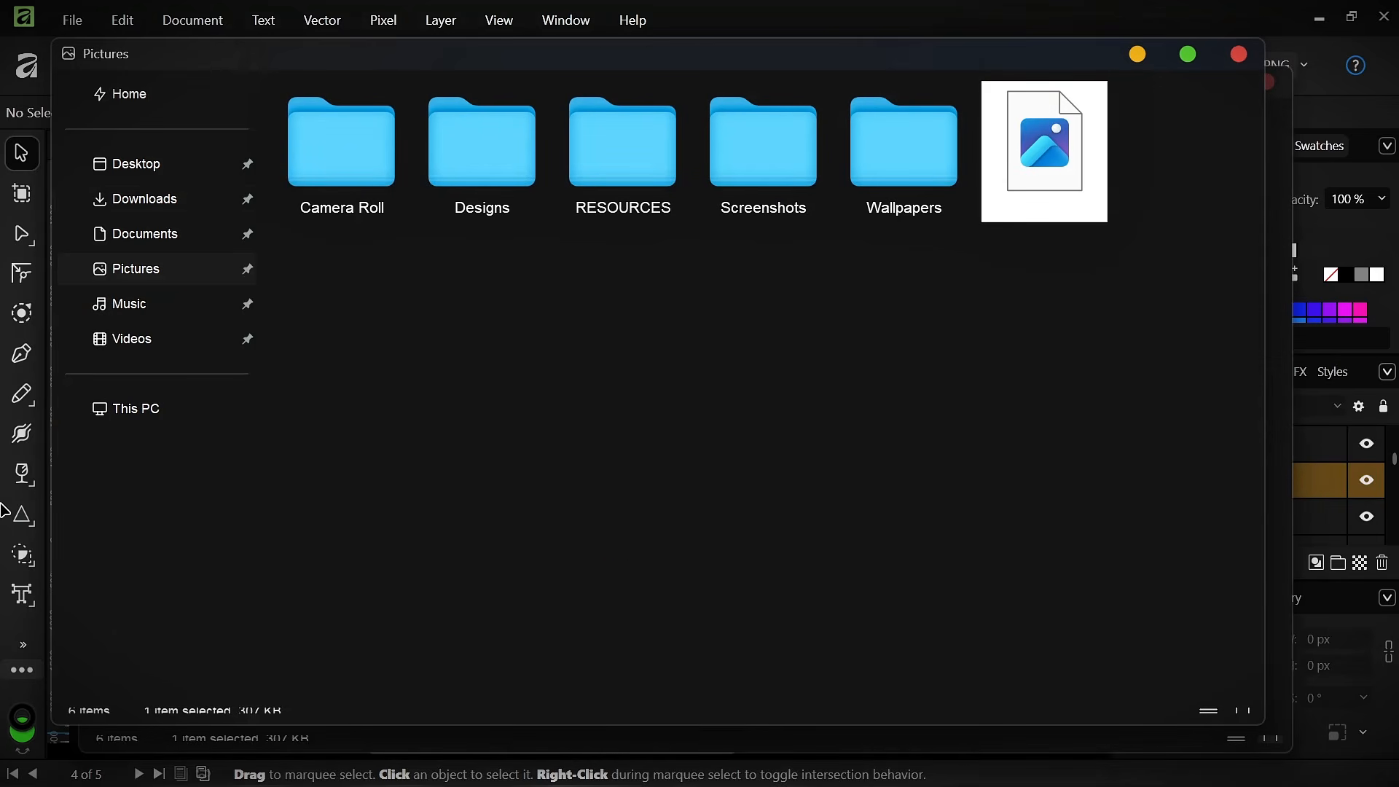
key("Return")
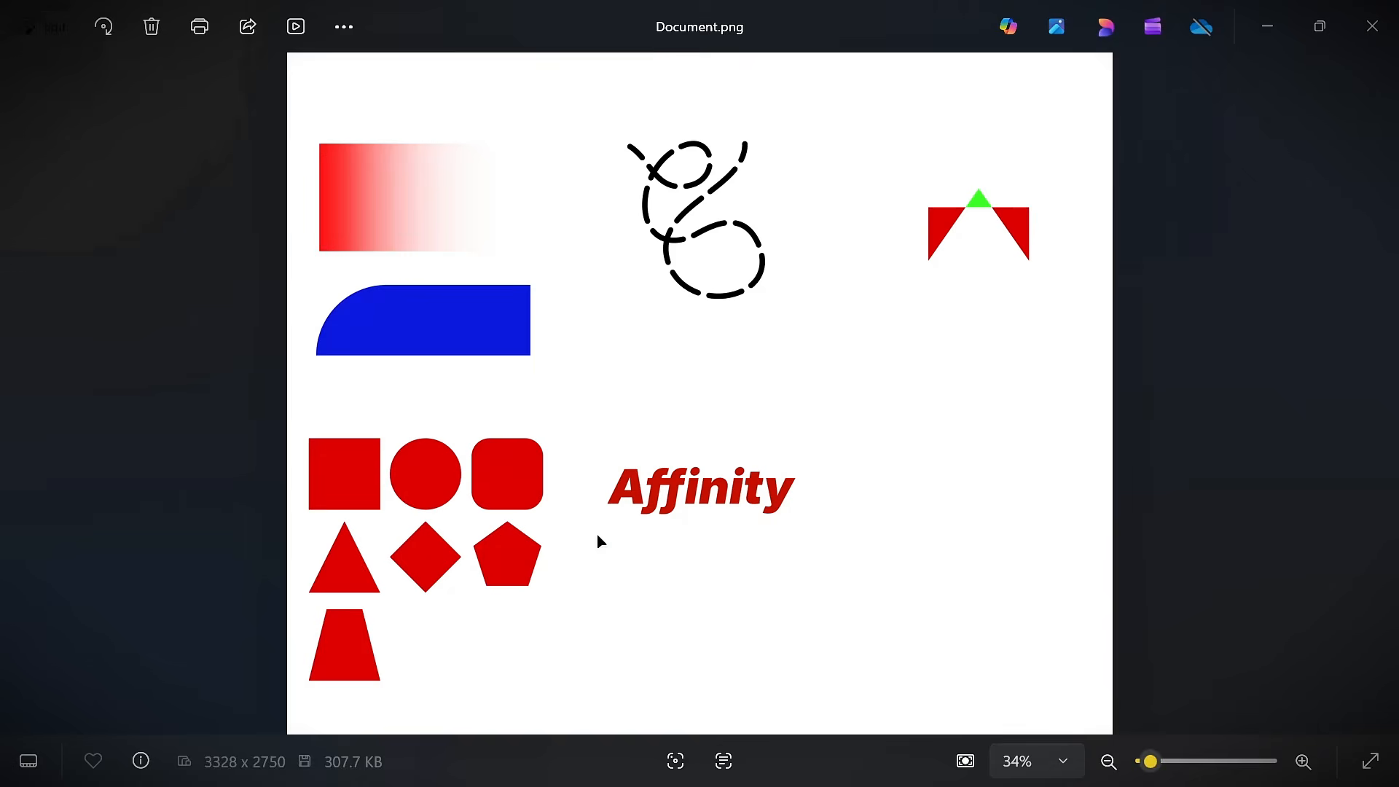
- Inspect the exported Document image up close, close the viewer and minimise the folder window
scroll(595, 486, "up", 5)
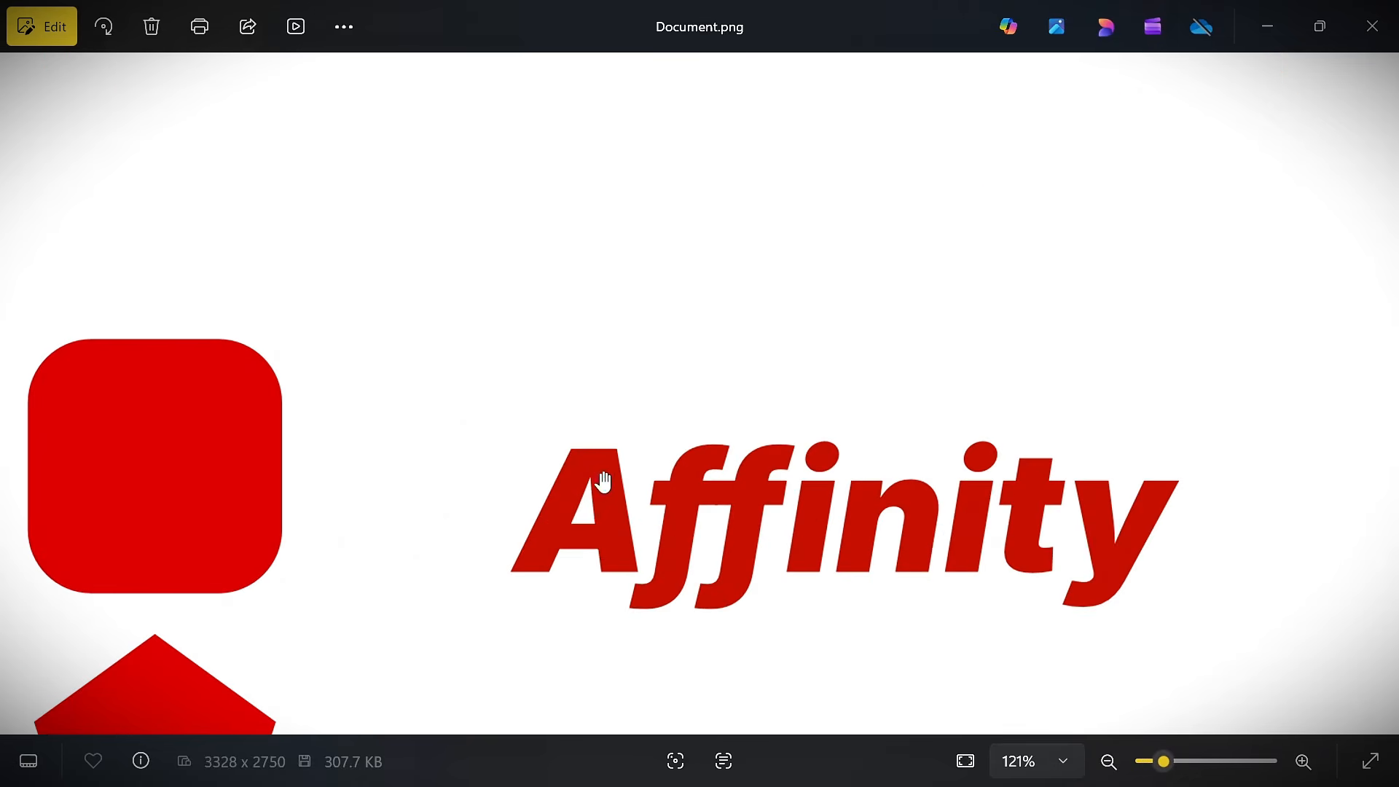
scroll(866, 325, "down", 5)
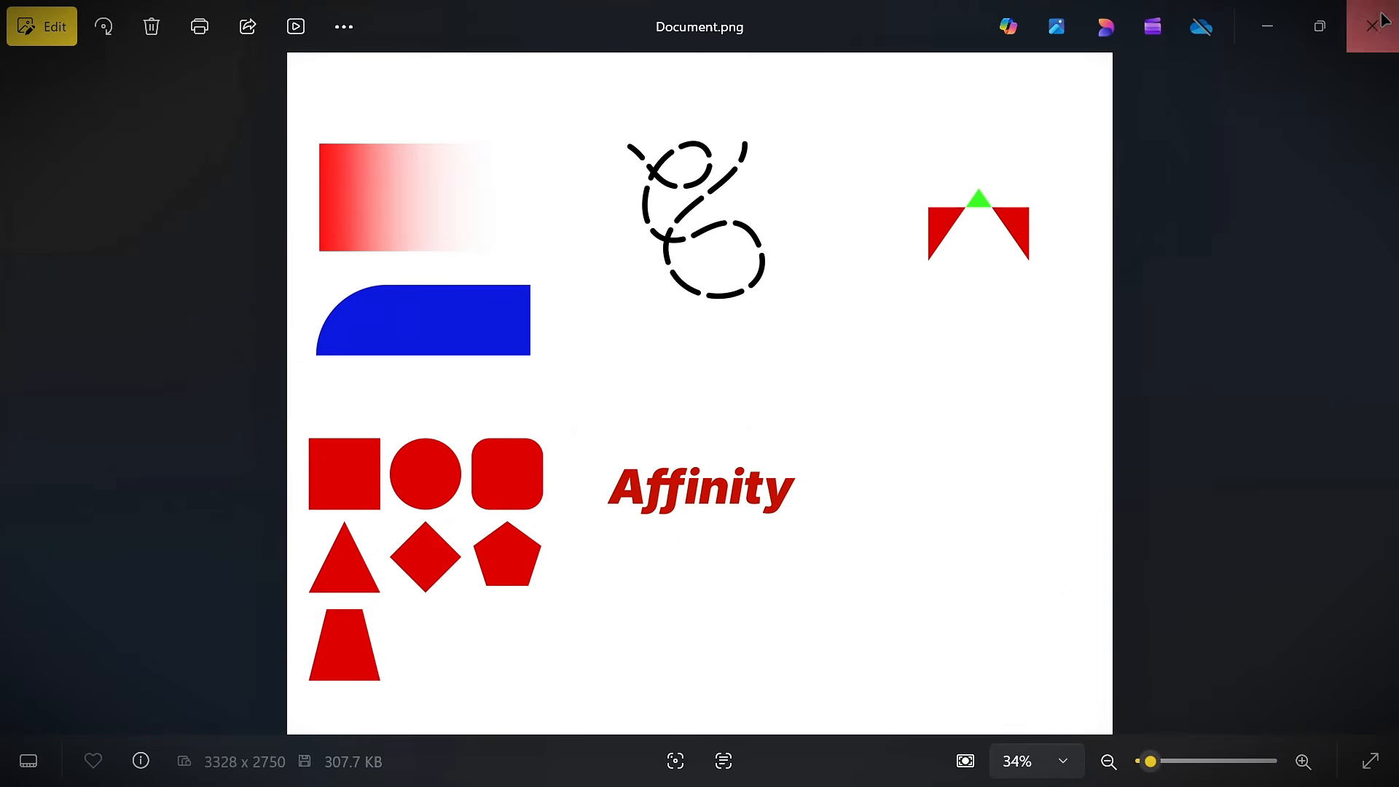
left_click(1384, 19)
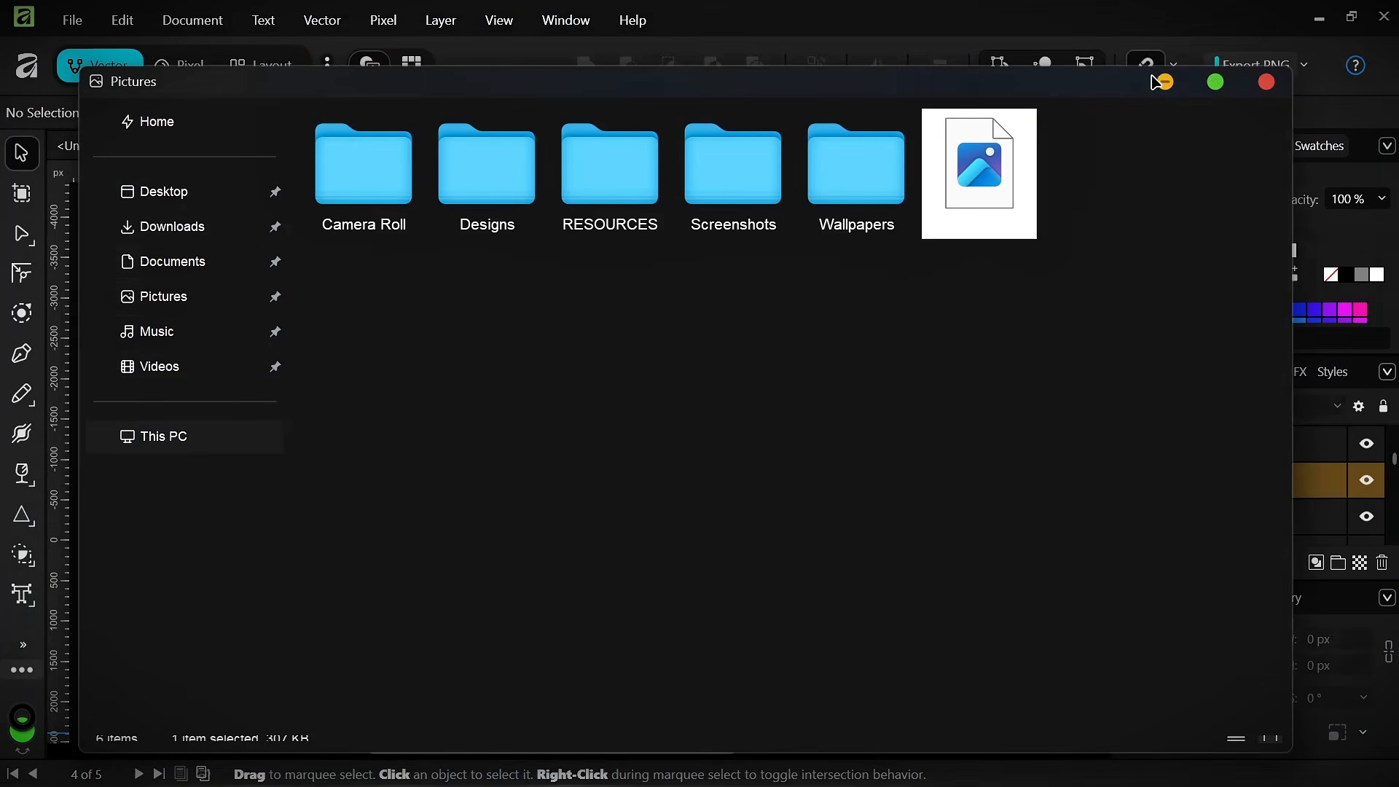
left_click(1164, 82)
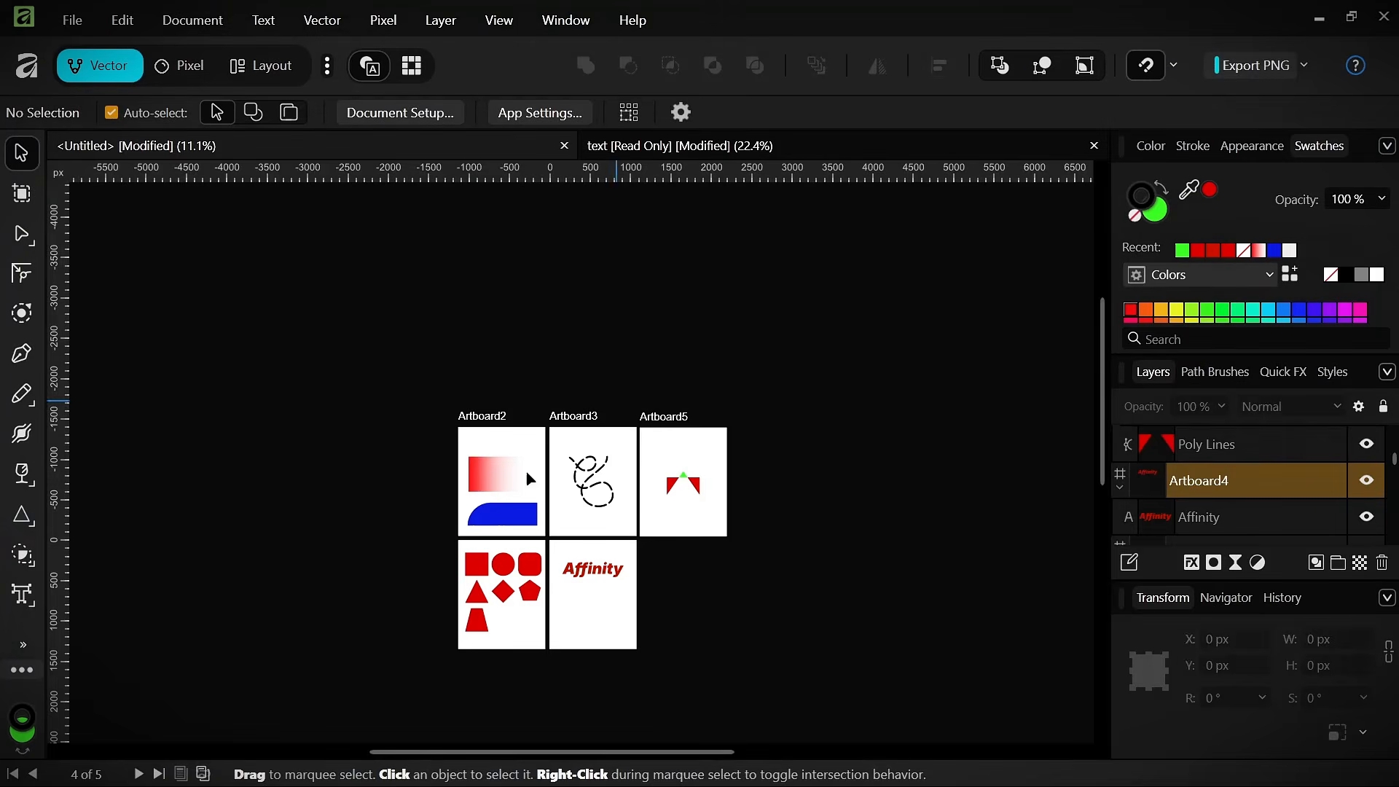
- Export only Artboard2 as a PNG named Artboard2 in the Pictures folder
scroll(354, 521, "up", 5)
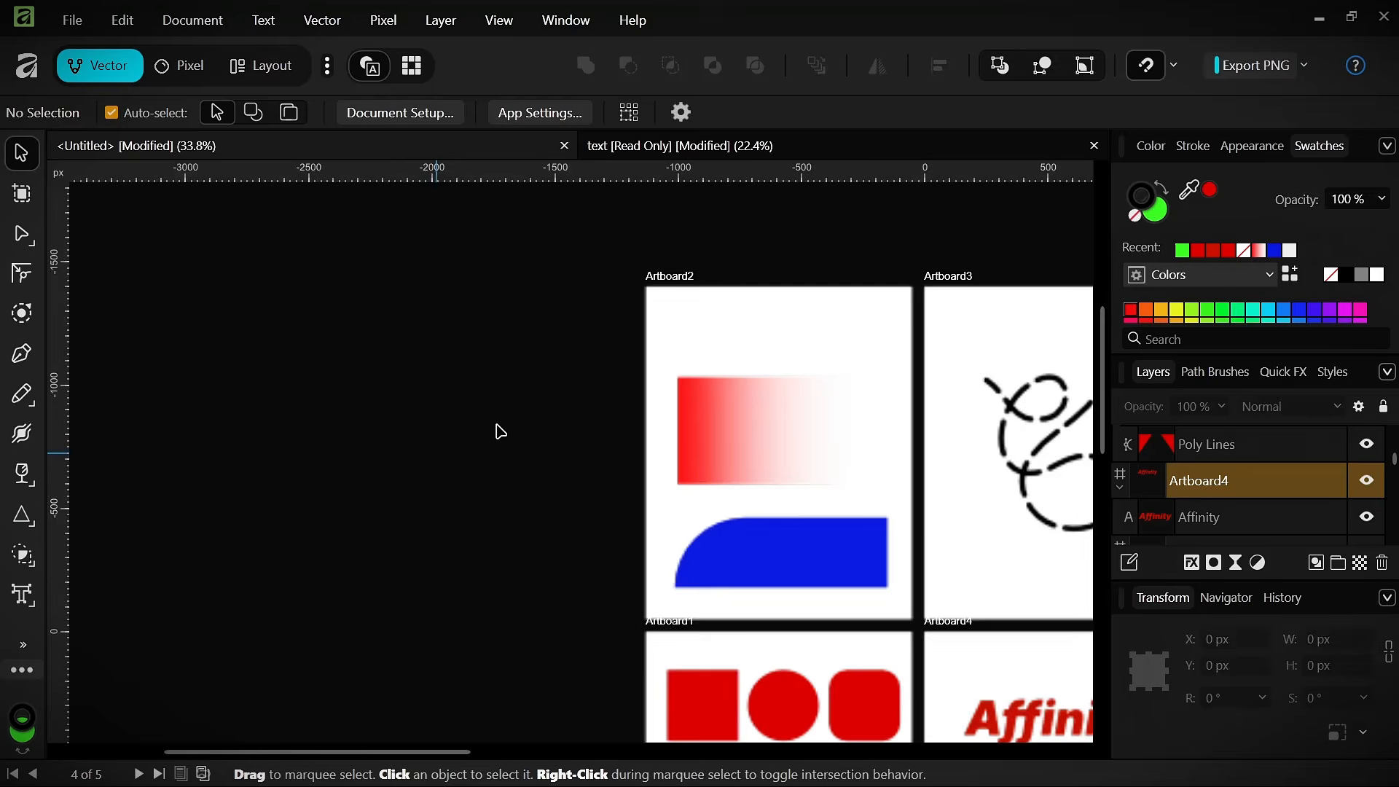
left_click(674, 277)
scroll(496, 307, "down", 3)
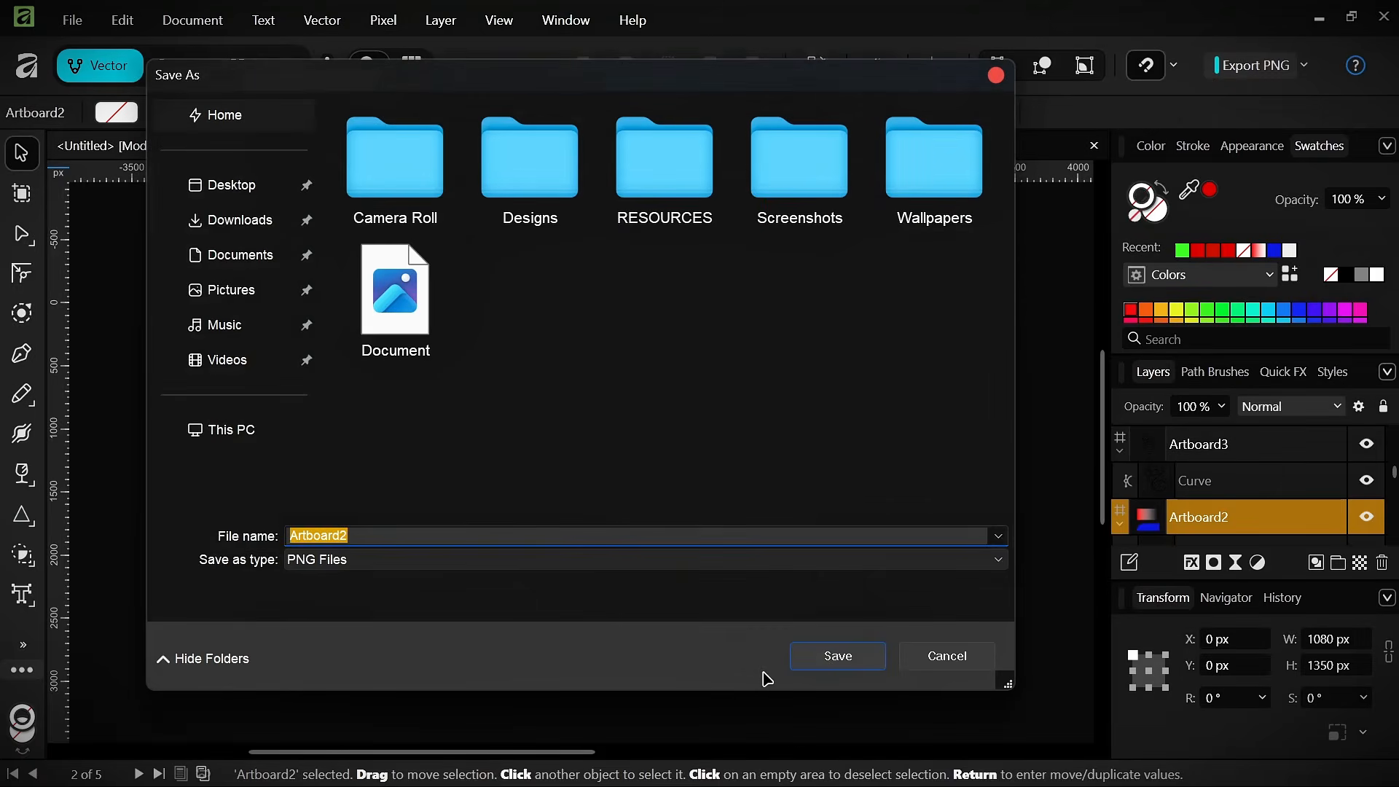
key("Return")
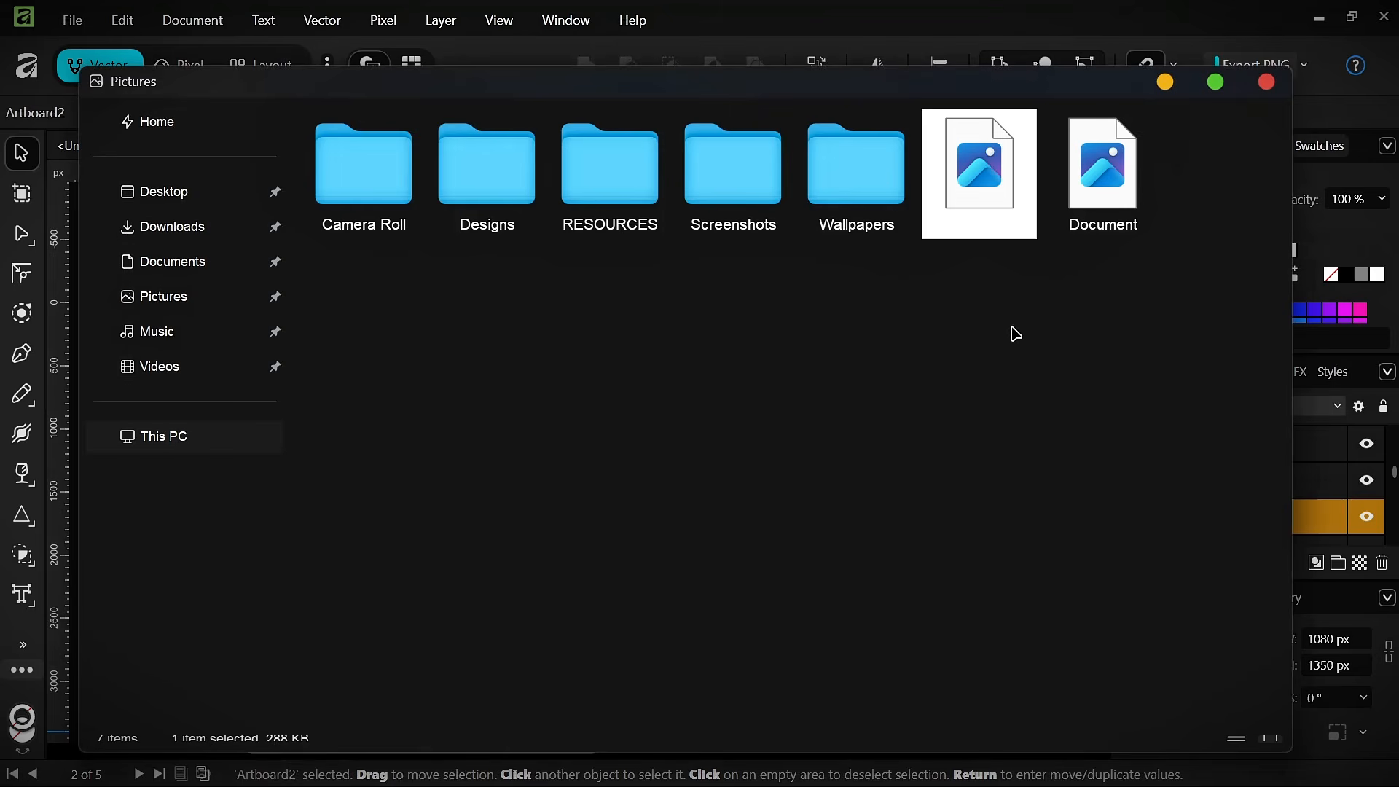
- Open the exported Artboard2 image from the Pictures folder to check it
left_click(996, 364)
left_click(965, 219)
double_click(966, 221)
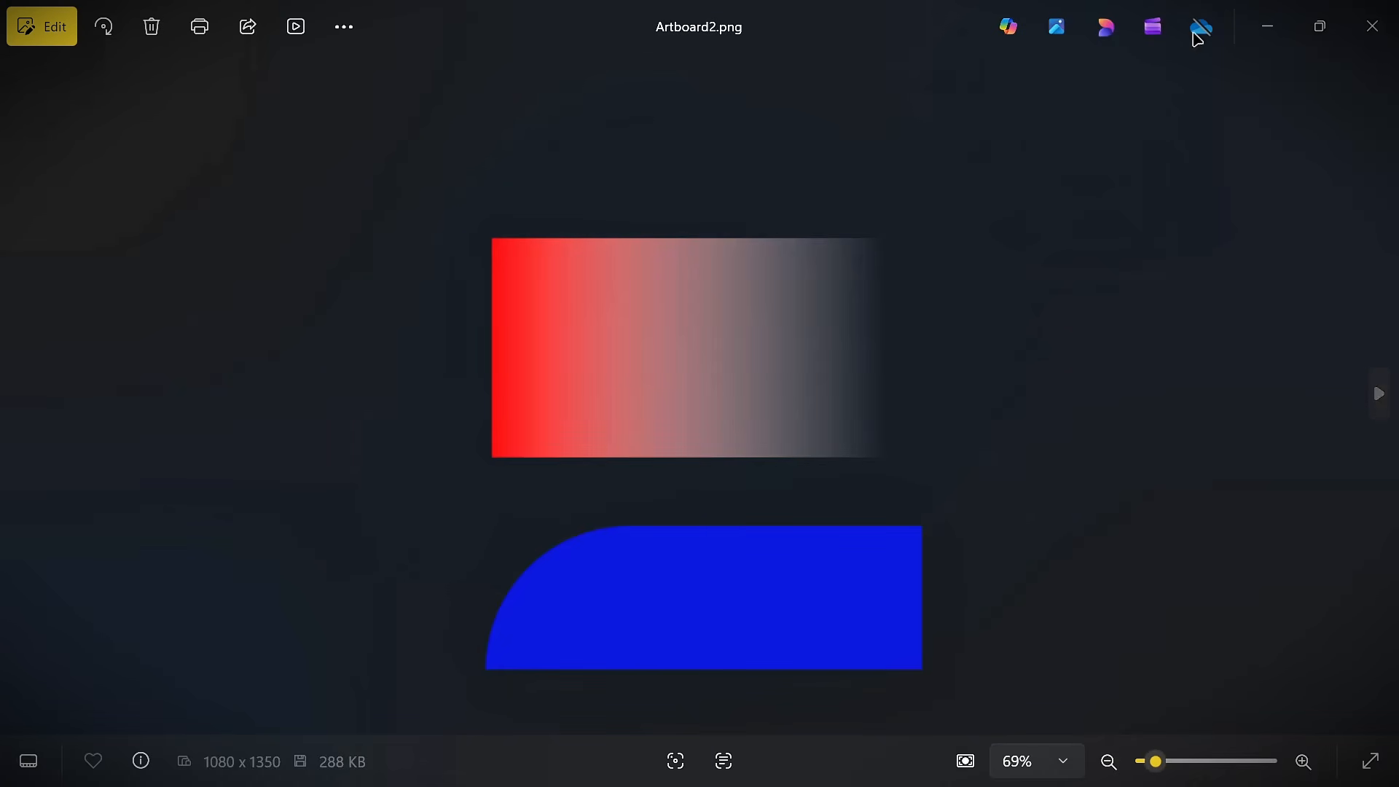
- Close the viewer, minimise the folder window, and export only Artboard5 as a JPEG (Best quality) named Artboard5 in the Pictures folder
left_click(1373, 27)
left_click(1170, 84)
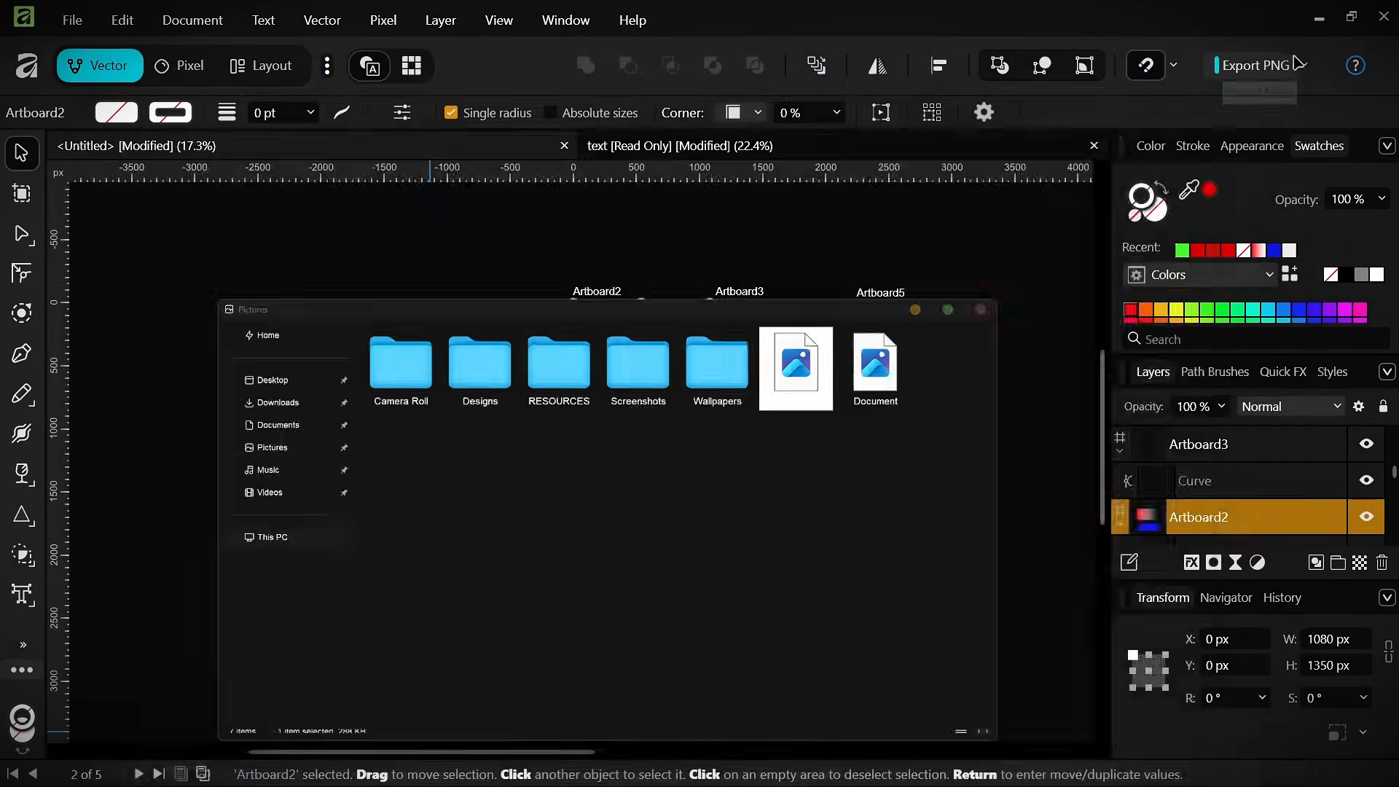
left_click(1305, 67)
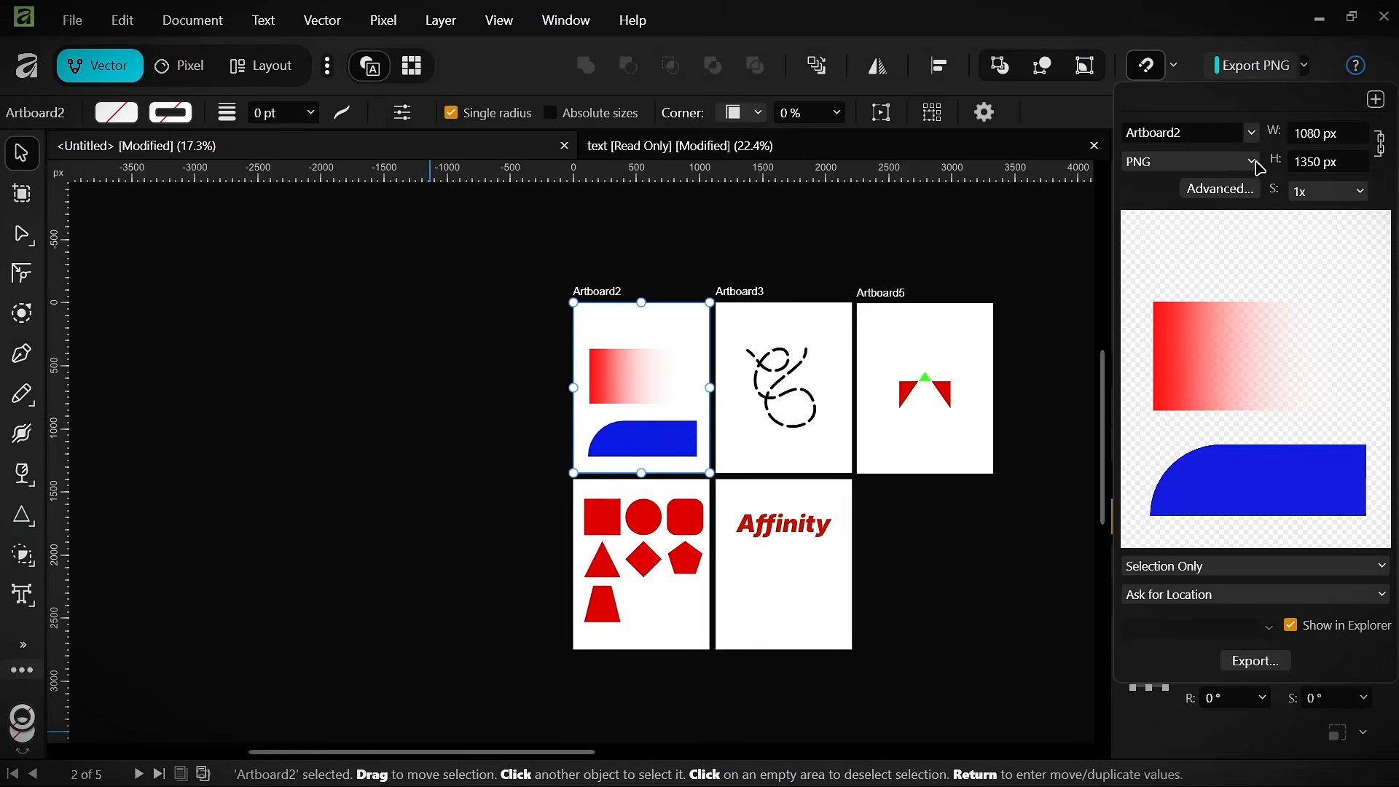
left_click(1252, 163)
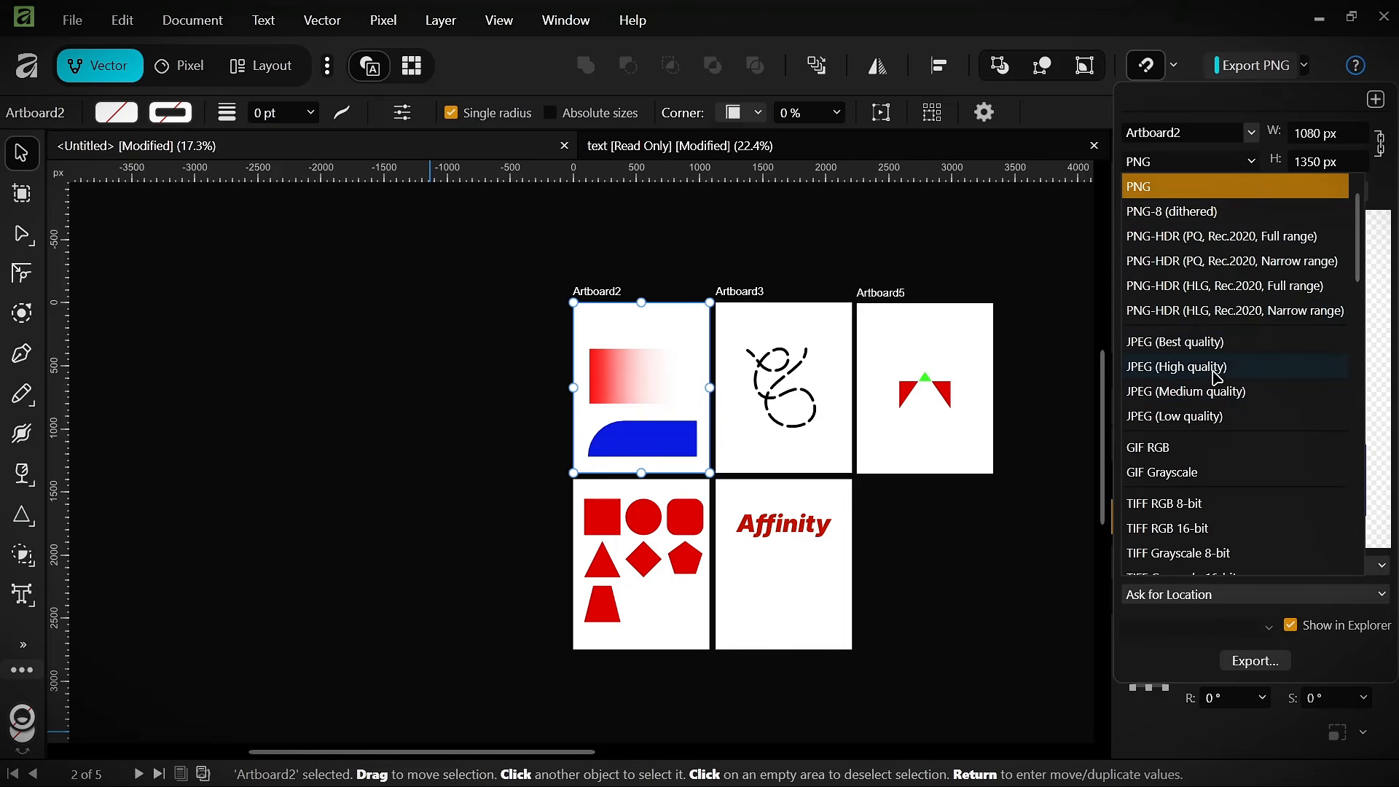
left_click(1220, 344)
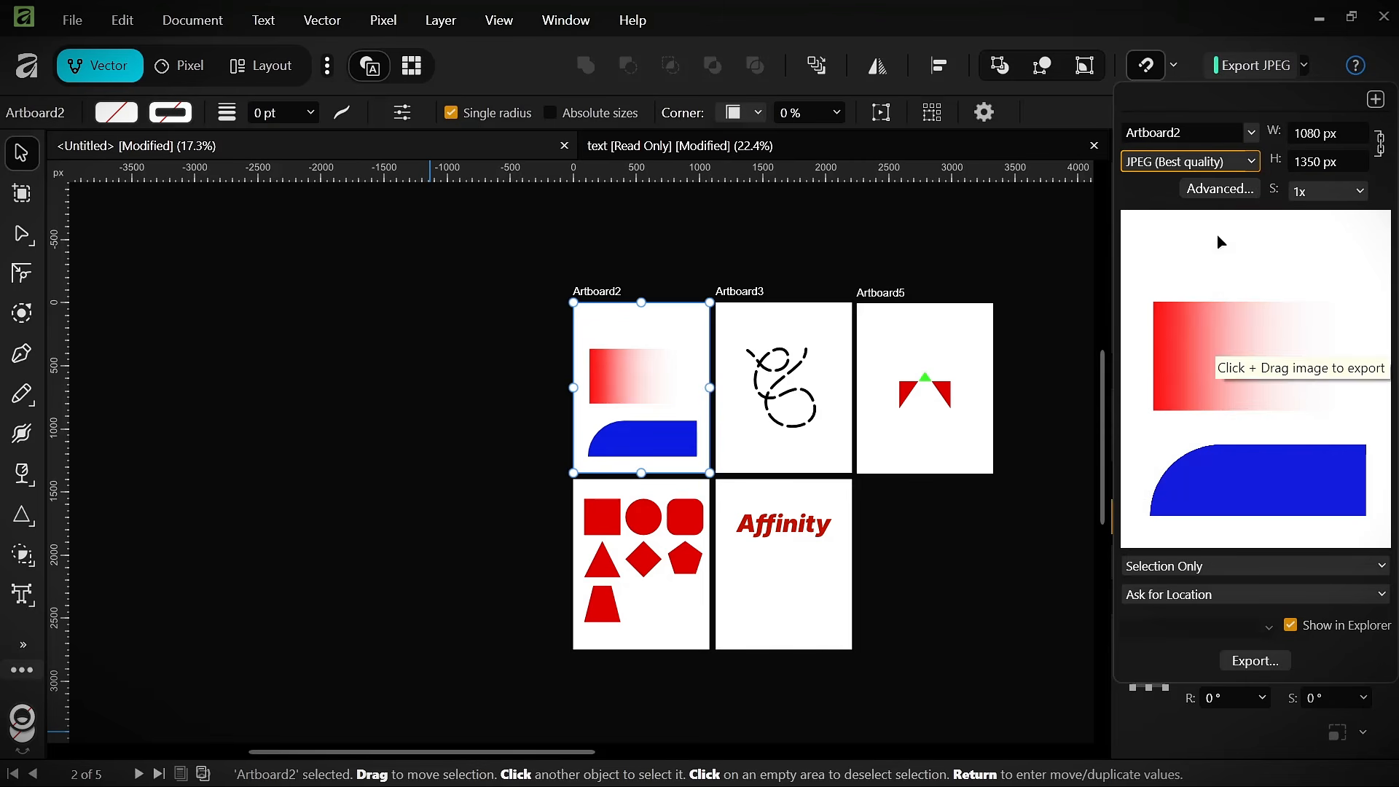
left_click(996, 287)
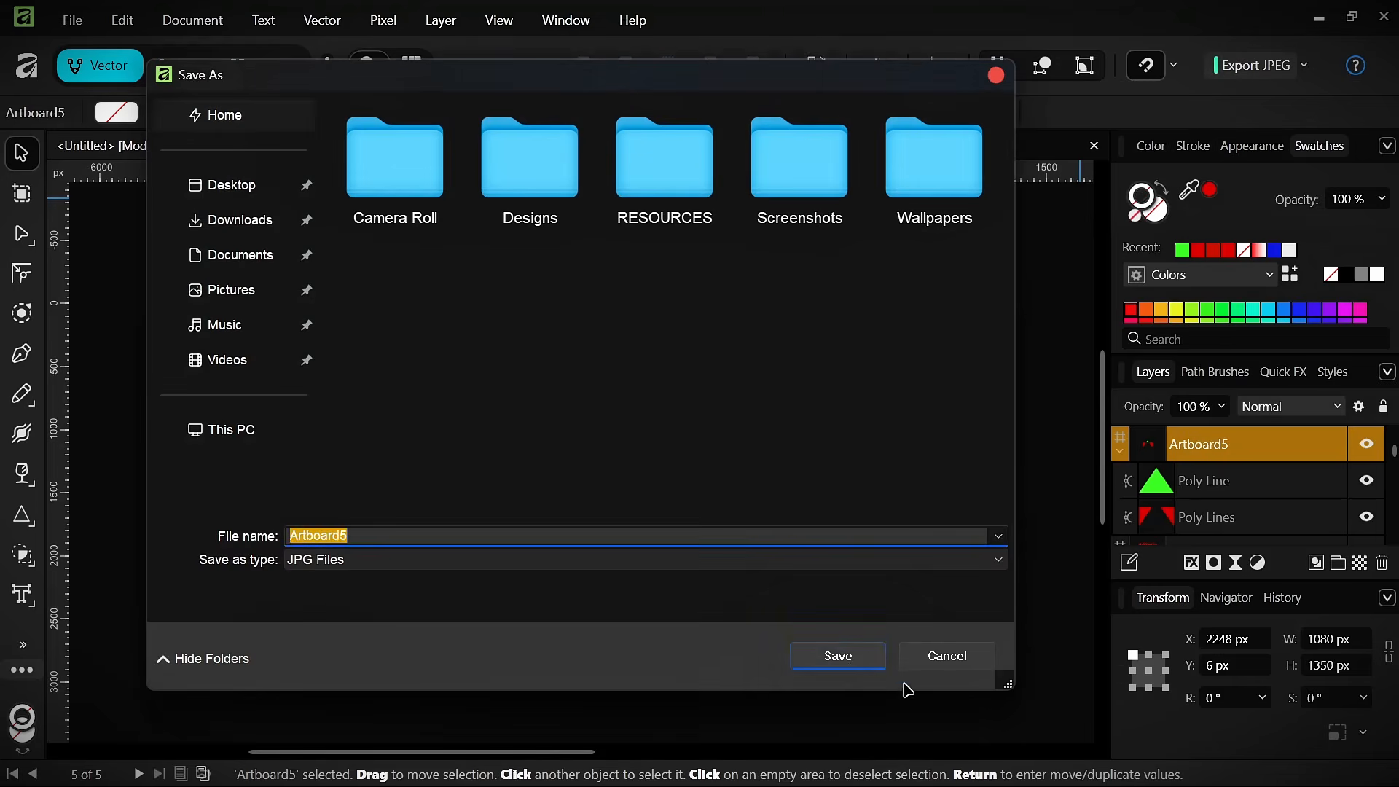
left_click(838, 656)
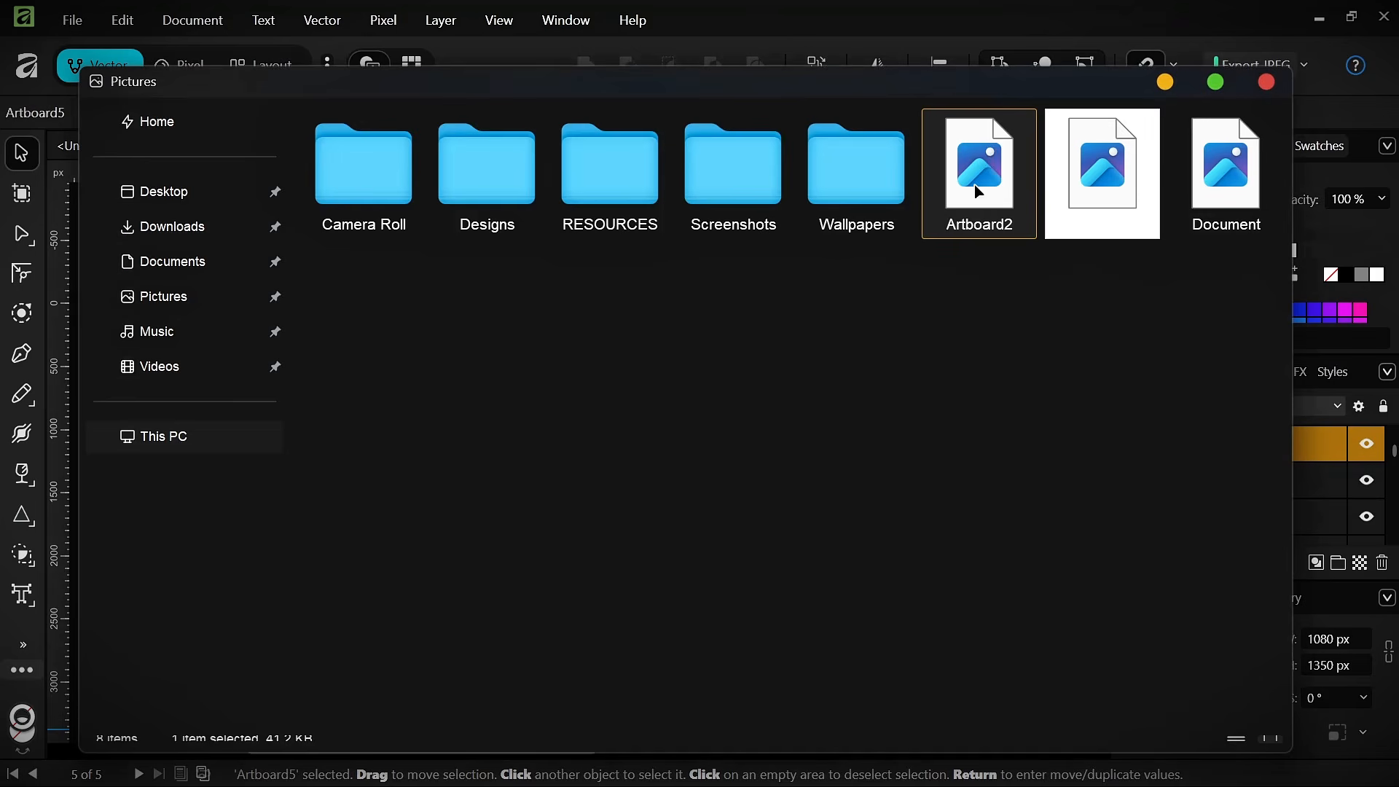
- Open the exported Artboard5 image to check it, close the viewer and minimise the Pictures folder window
double_click(1108, 179)
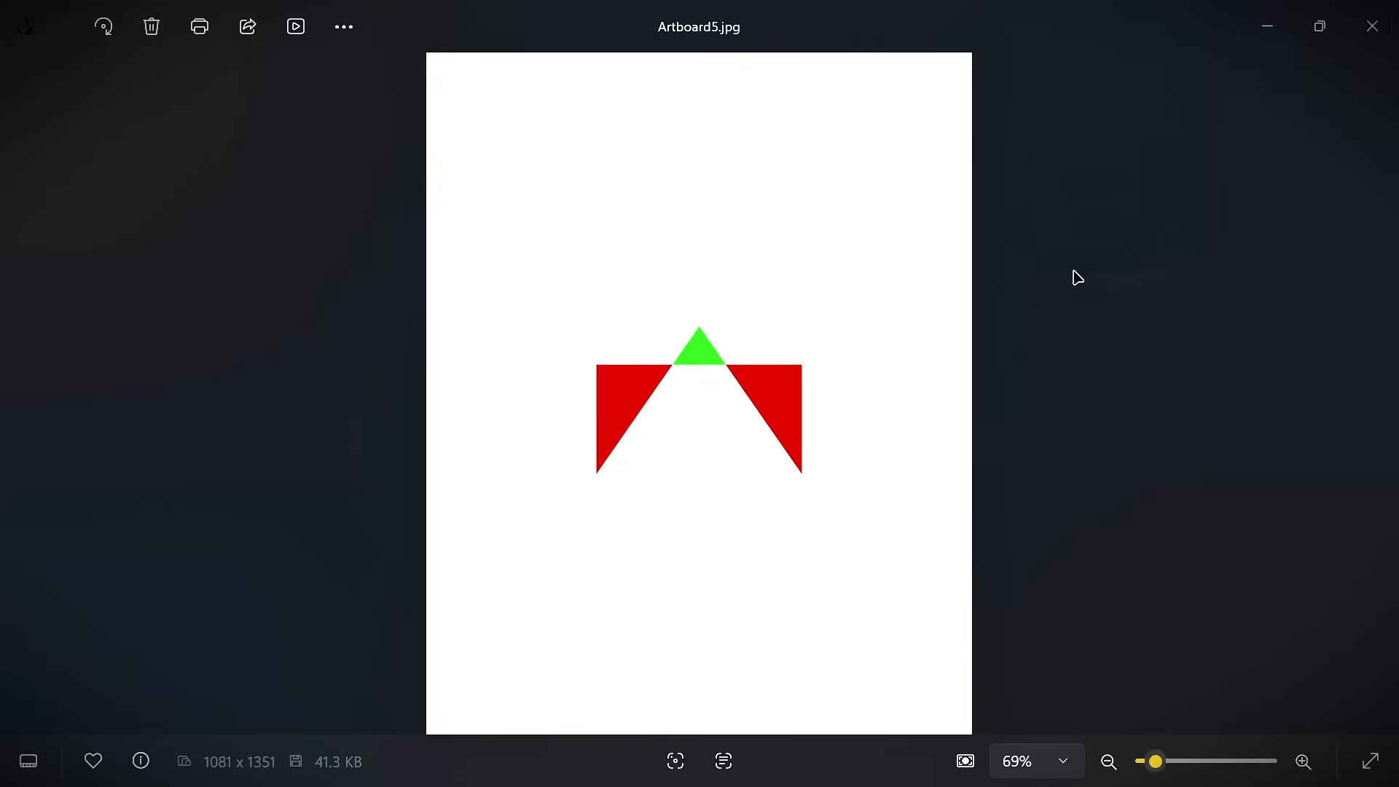
left_click(1373, 26)
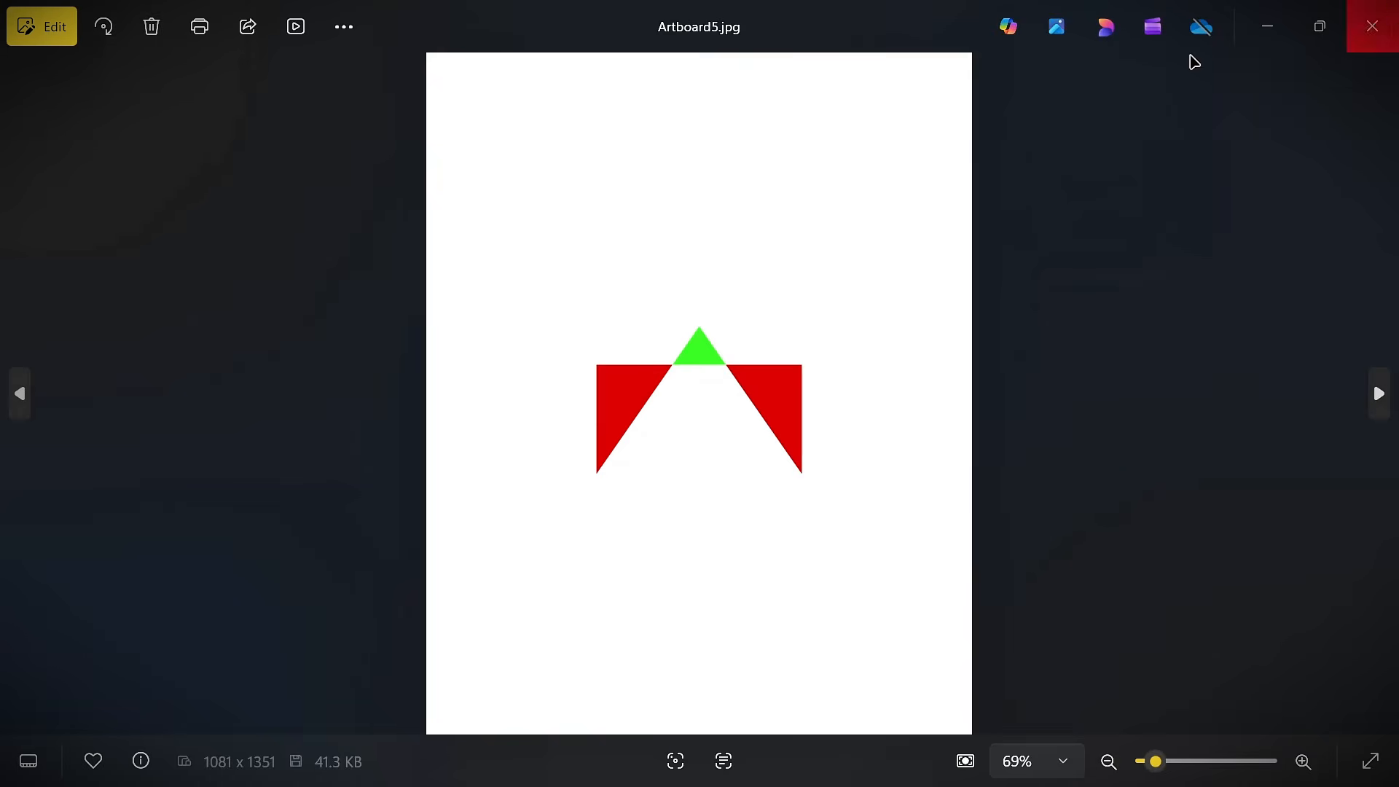
left_click(1165, 81)
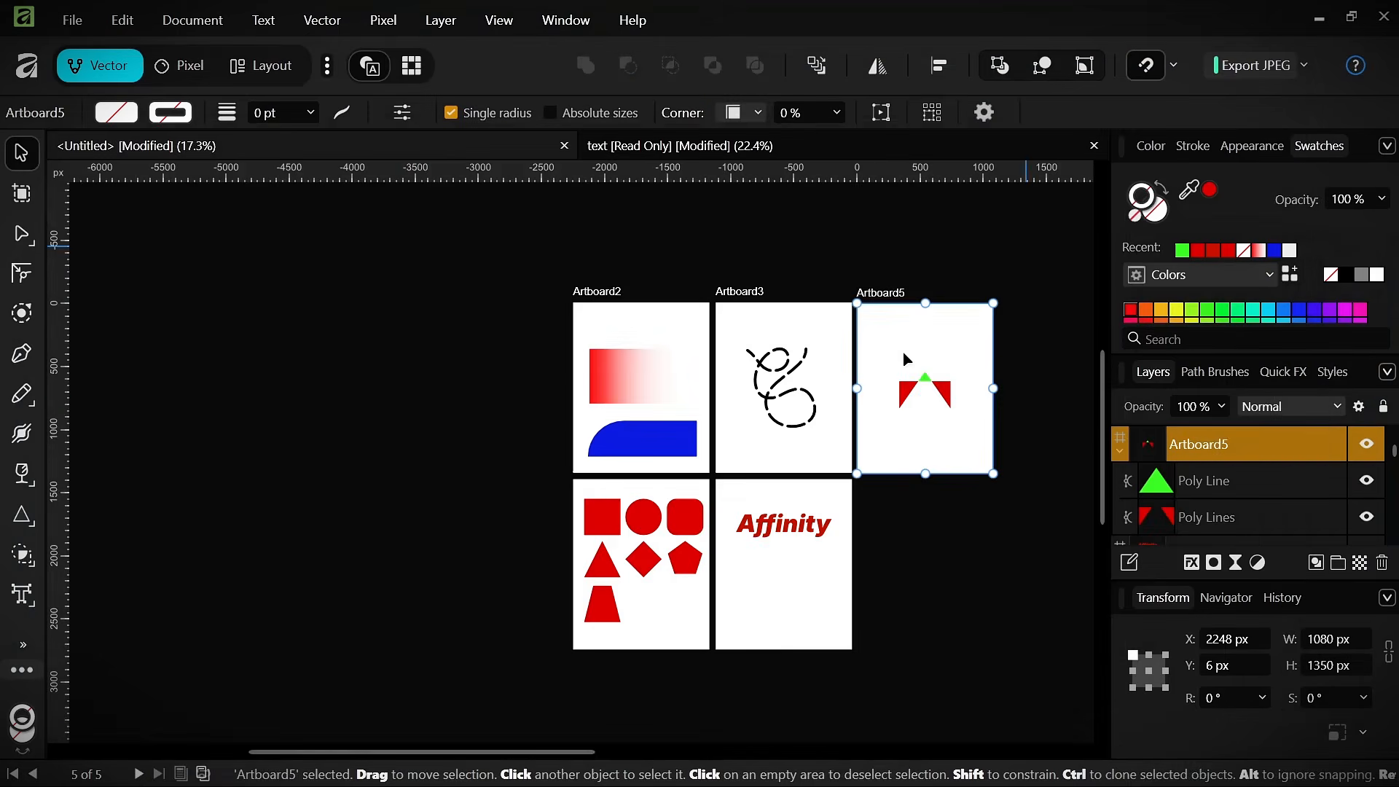
- Restore the maximised application window to a floating size on the desktop and deselect Artboard5
scroll(860, 503, "down", 3)
scroll(815, 510, "up", 3)
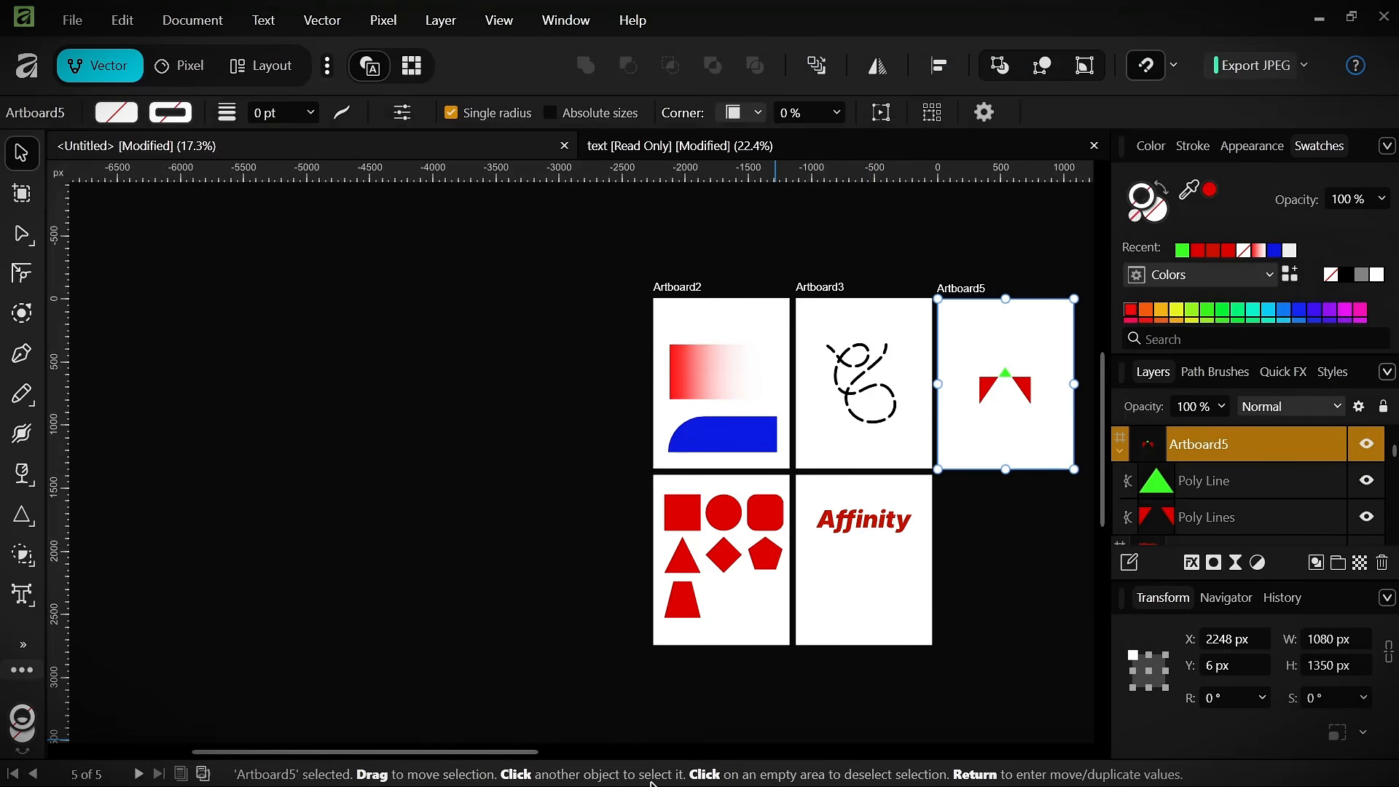
left_click(1352, 16)
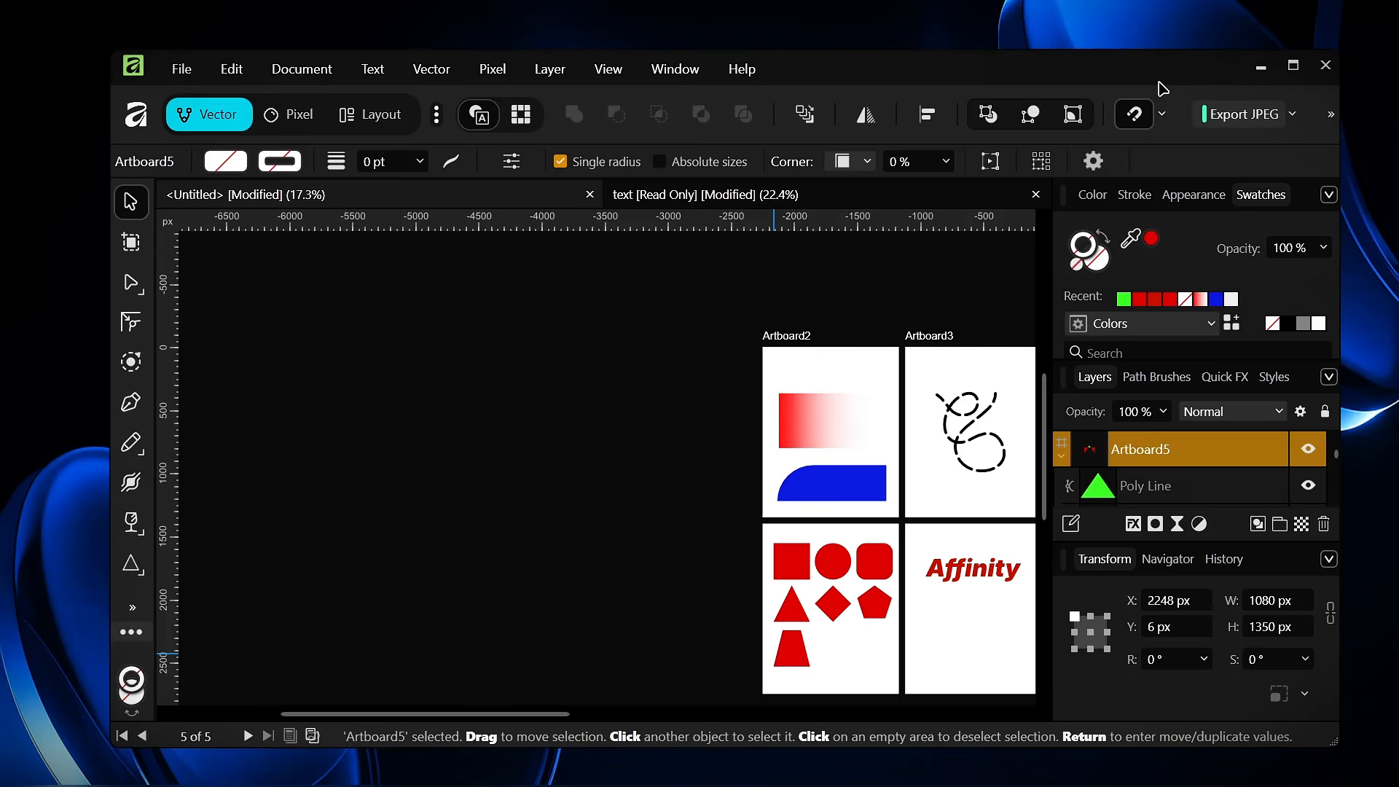
left_click_drag(1017, 68, 991, 91)
scroll(656, 363, "down", 5)
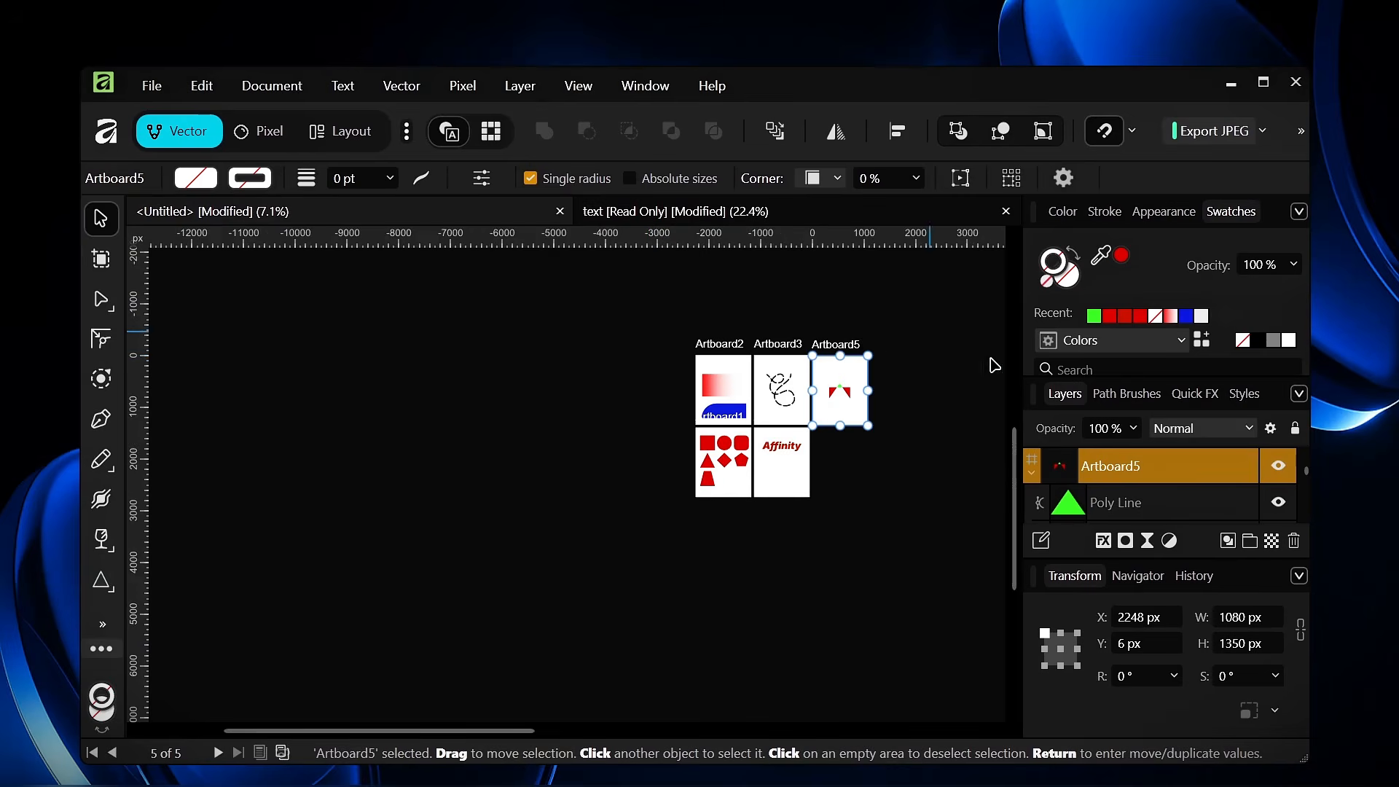
scroll(903, 354, "up", 5)
left_click(908, 352)
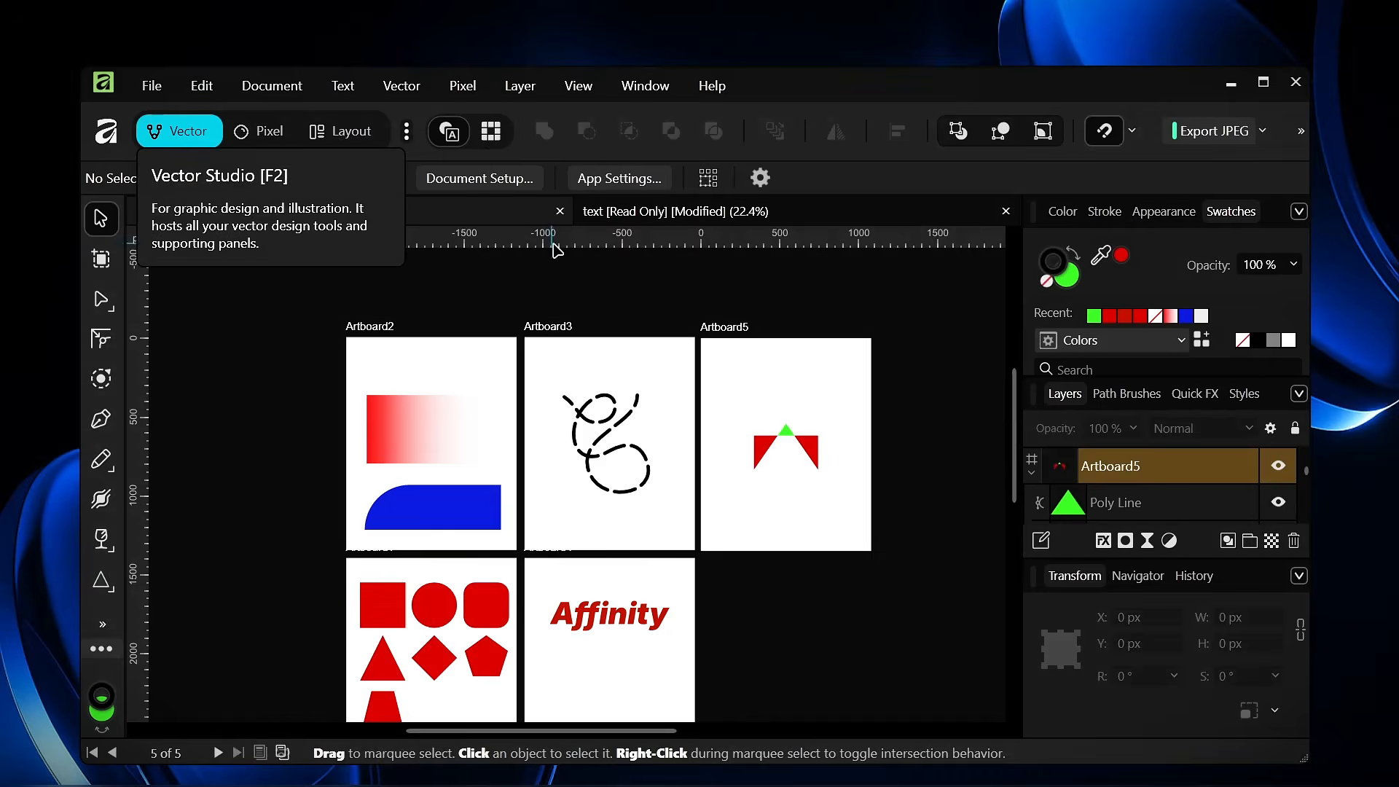
scroll(552, 243, "down", 1)
left_click_drag(814, 86, 804, 79)
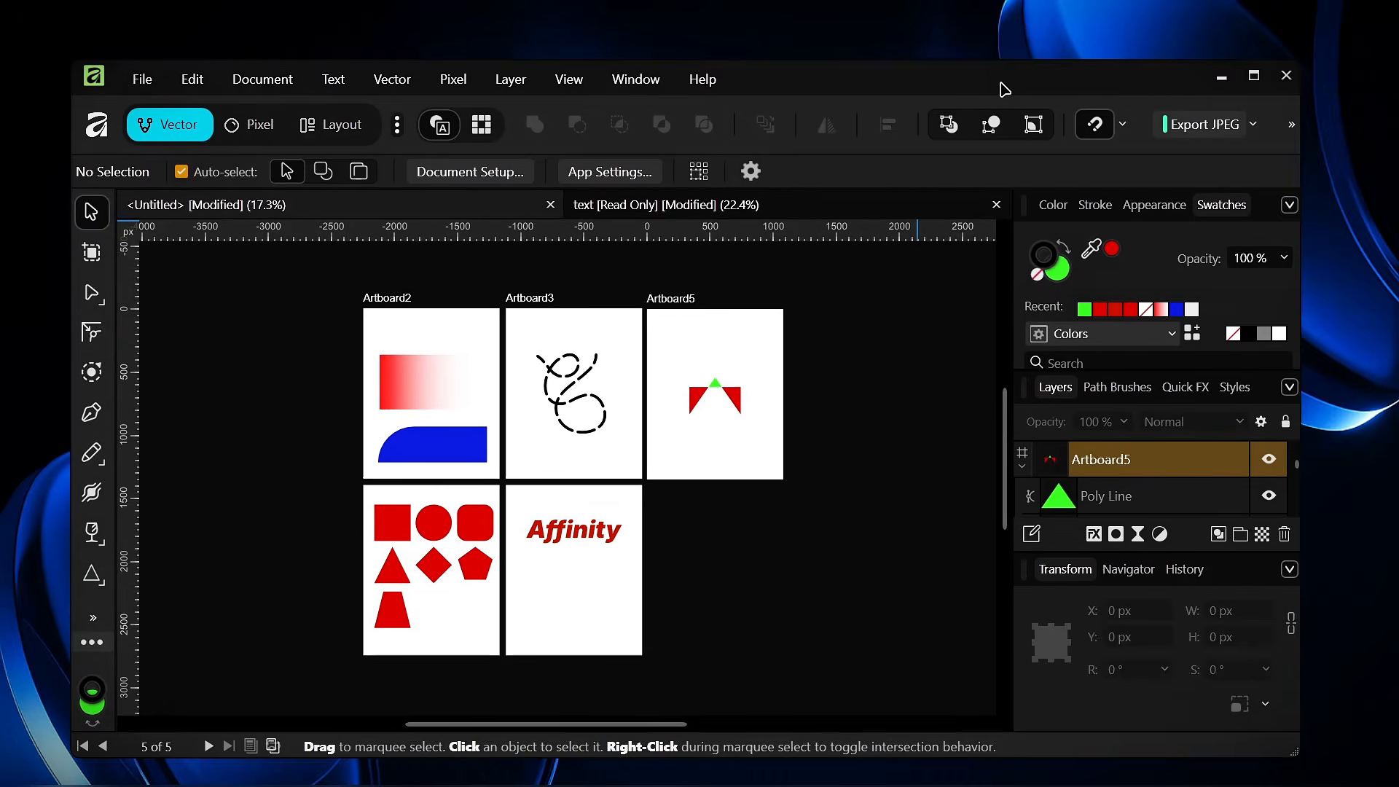
left_click_drag(1003, 87, 991, 85)
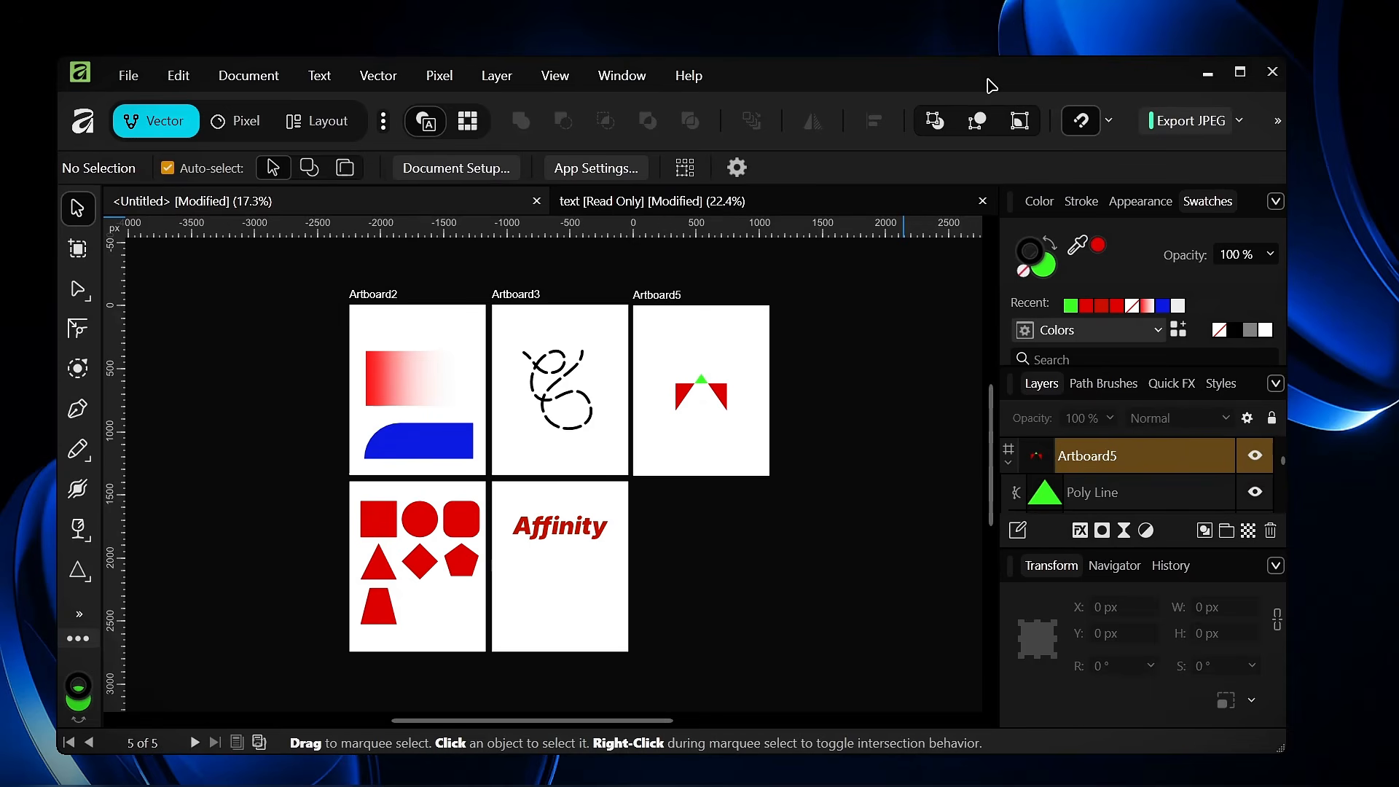